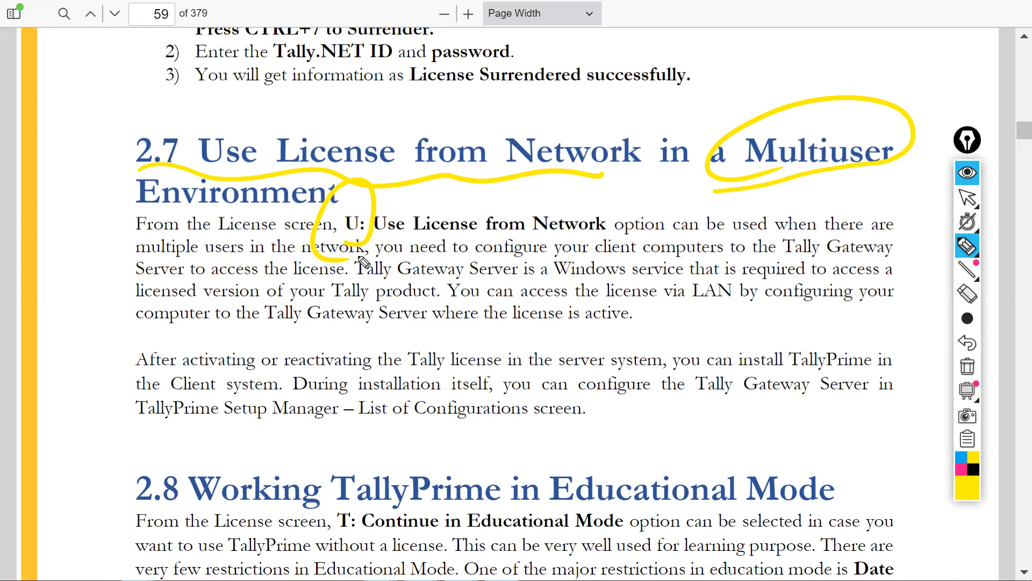
Step: Underline "Use License from Network" in the section 2.7 text in yellow, then clear all annotations
left_click_drag(381, 233, 616, 230)
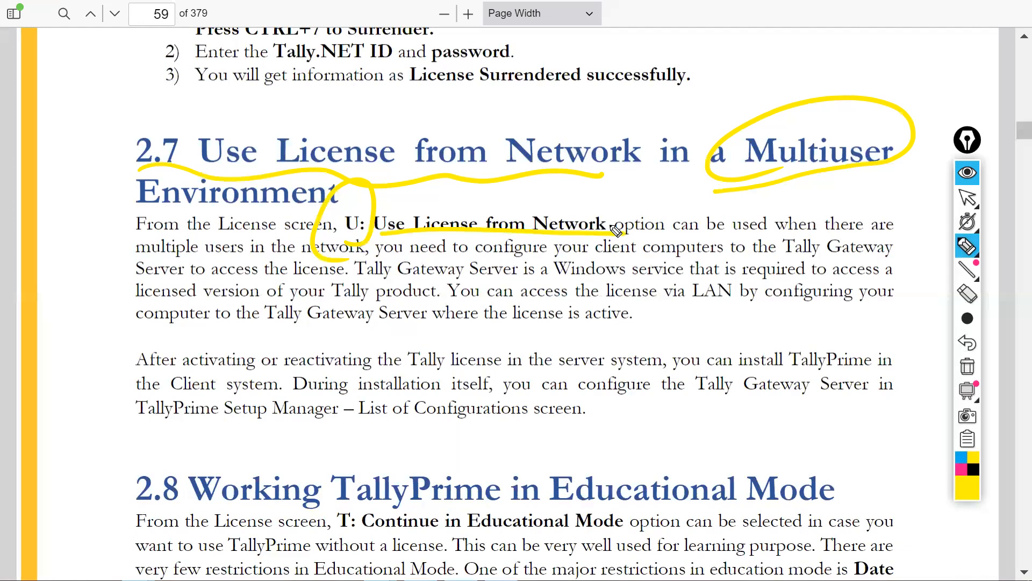
left_click(967, 366)
mouse_move(677, 511)
left_mouse_down()
mouse_move(774, 263)
mouse_move(815, 214)
left_mouse_up()
left_click(977, 347)
left_click(968, 172)
Step: Circle the section 2.8 heading in yellow and underline "T: Continue in Educational Mode" in its first numbered instruction
scroll(968, 172, "down", 1)
scroll(974, 171, "down", 6)
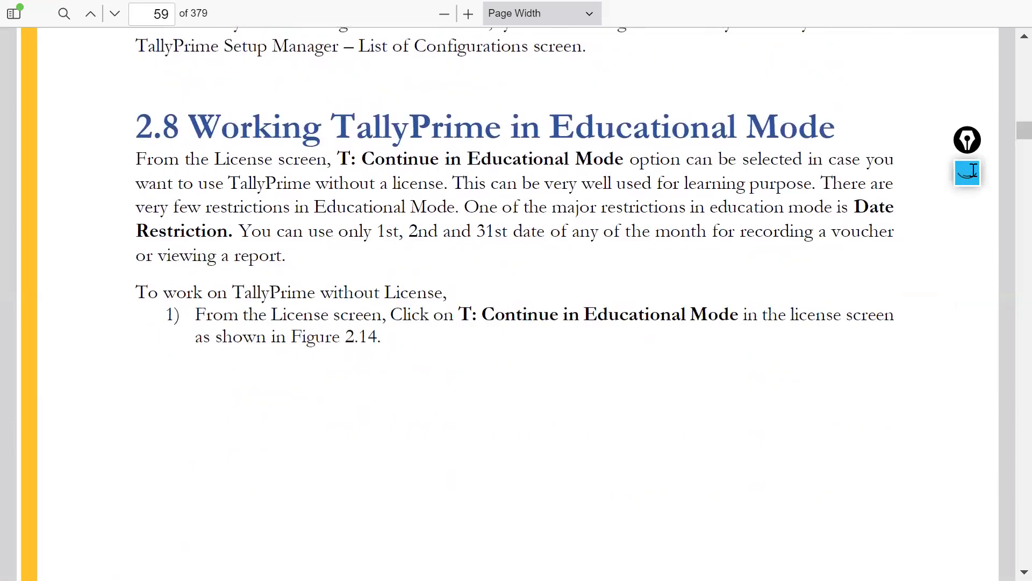
scroll(974, 171, "up", 1)
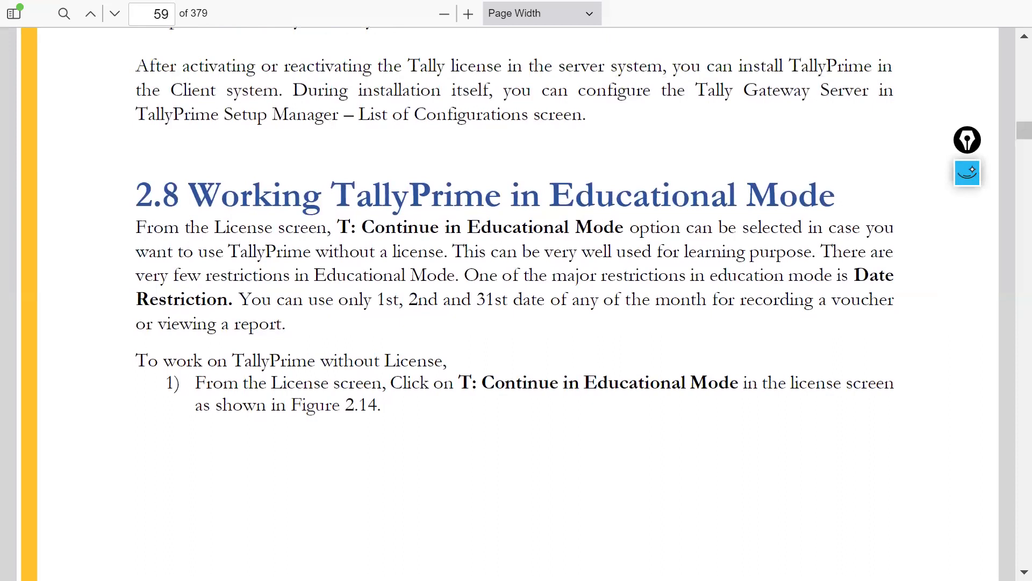
scroll(515, 221, "down", 1)
scroll(516, 221, "down", 1)
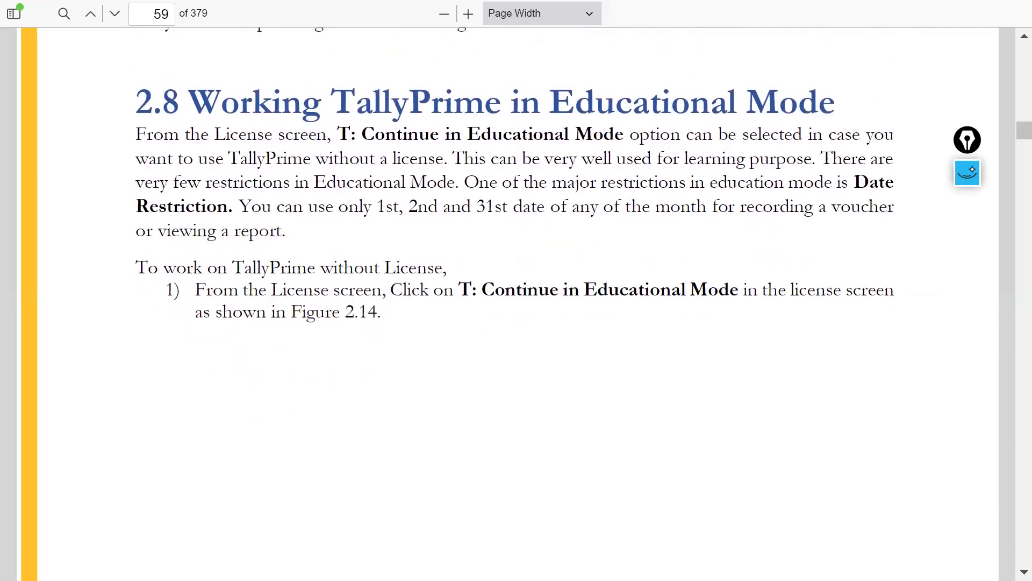
left_click(967, 173)
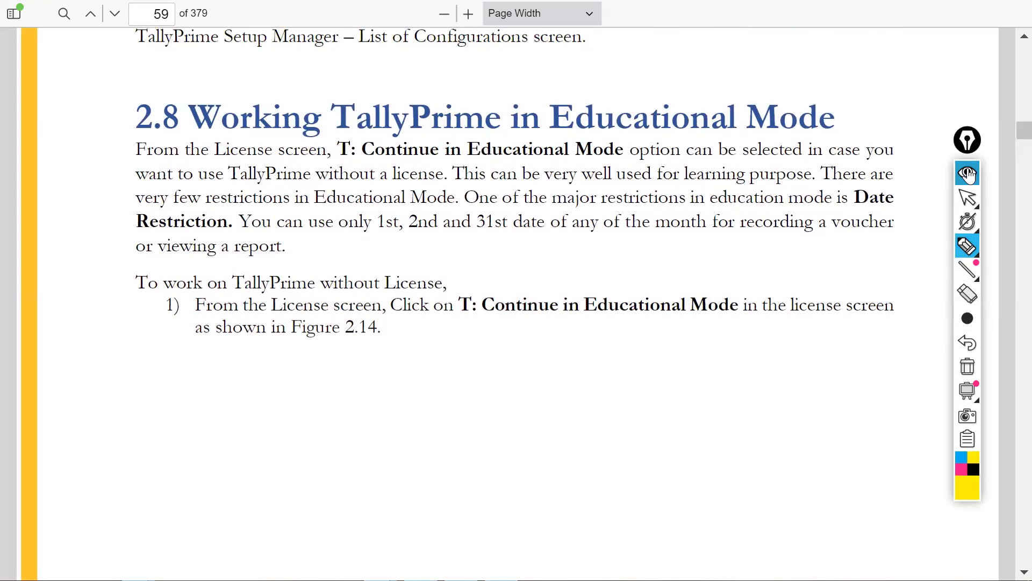
mouse_move(956, 255)
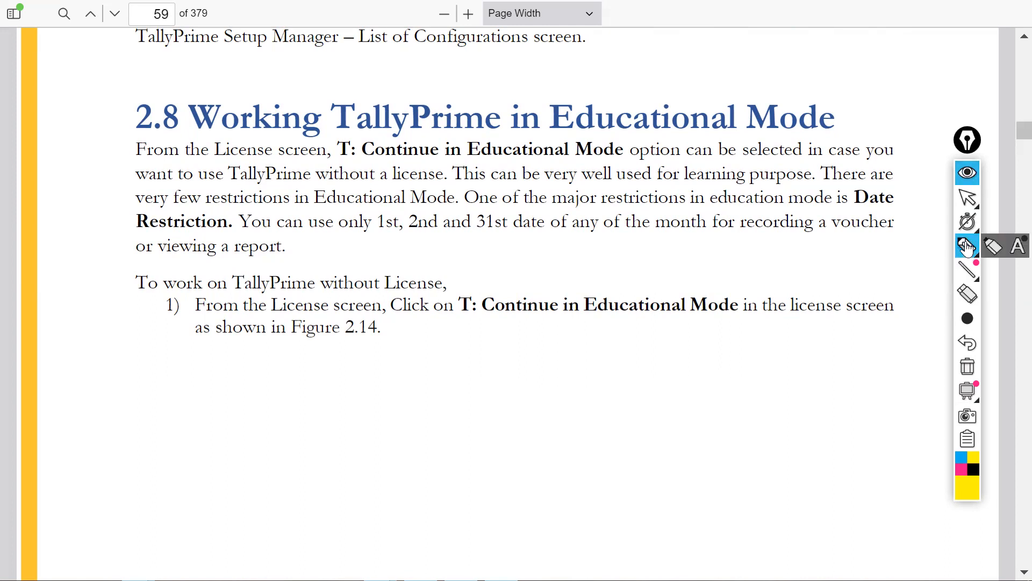
mouse_move(207, 141)
left_mouse_down()
mouse_move(883, 104)
mouse_move(382, 51)
mouse_move(237, 146)
mouse_move(253, 151)
left_mouse_up()
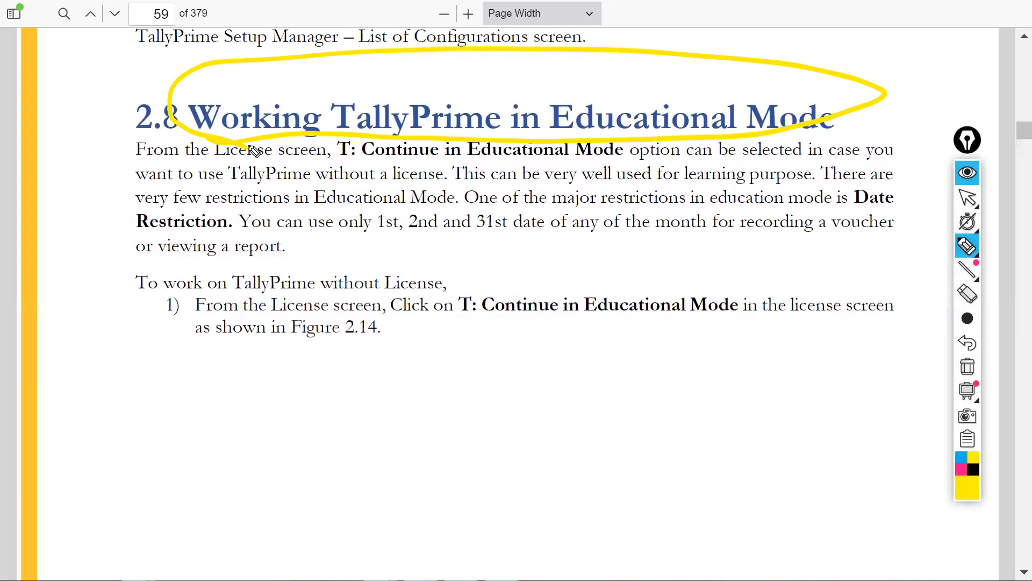
mouse_move(459, 326)
left_mouse_down()
mouse_move(524, 339)
mouse_move(737, 337)
left_mouse_up()
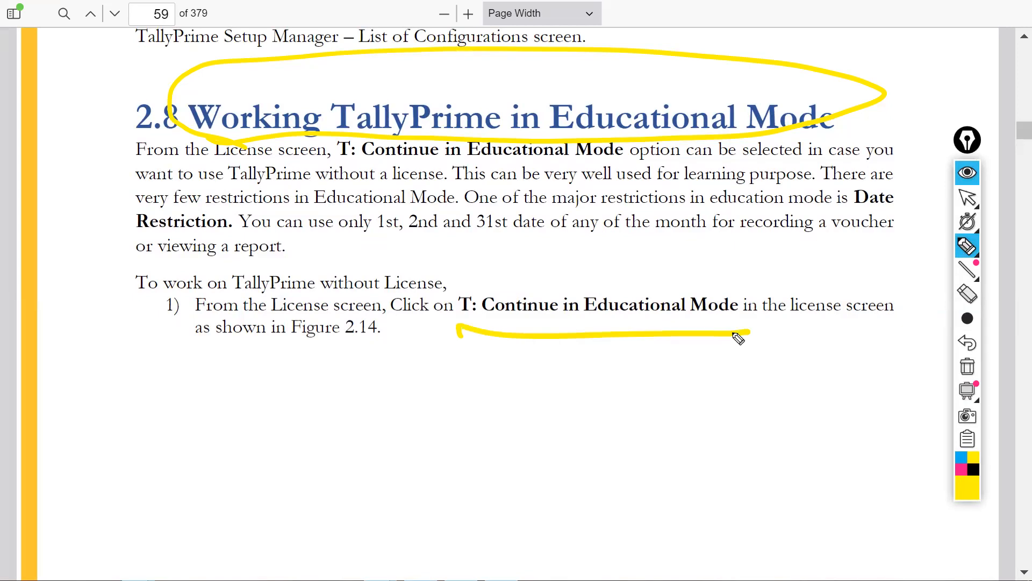
Step: Handwrite the numbers 1, 2 and 31 in the blank area below the section 2.8 instruction and underline each one
left_click_drag(503, 364, 514, 428)
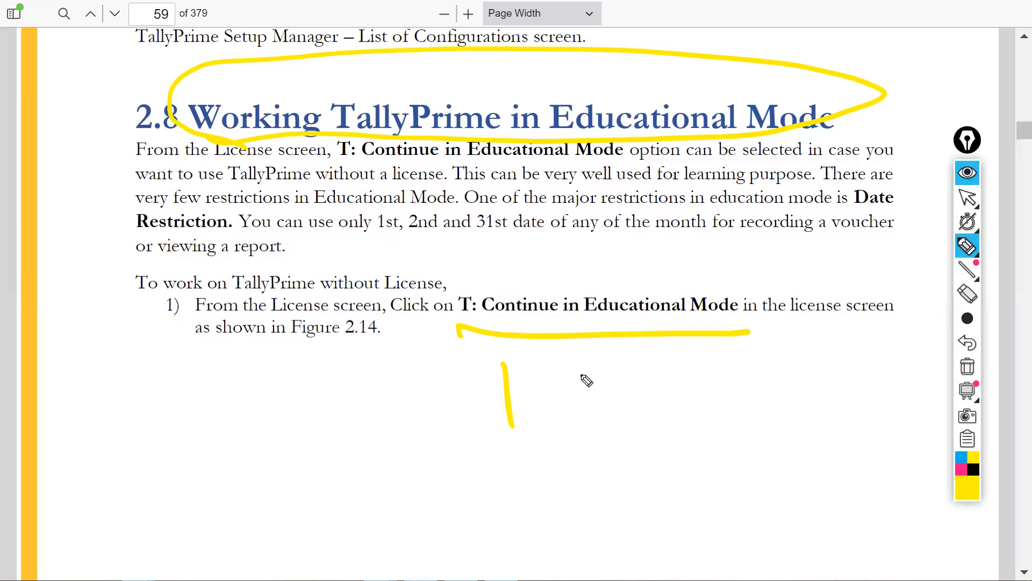
left_click_drag(578, 372, 655, 400)
mouse_move(715, 367)
left_mouse_down()
mouse_move(770, 364)
mouse_move(759, 390)
left_mouse_up()
left_click_drag(815, 338, 823, 379)
left_click_drag(886, 402, 786, 415)
left_click_drag(677, 414, 688, 417)
left_click_drag(563, 437, 465, 444)
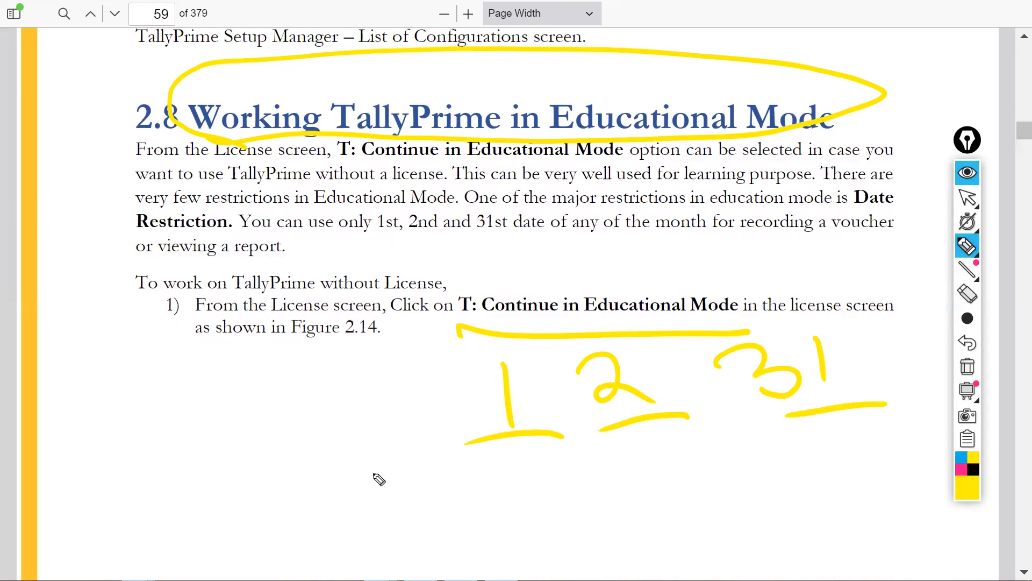
Step: Handwrite 5, 6, 1, 2 and 31 beneath the underlined numbers, then clear all annotations from the page
left_click(629, 469)
left_click_drag(670, 446, 639, 539)
left_click_drag(860, 445, 818, 490)
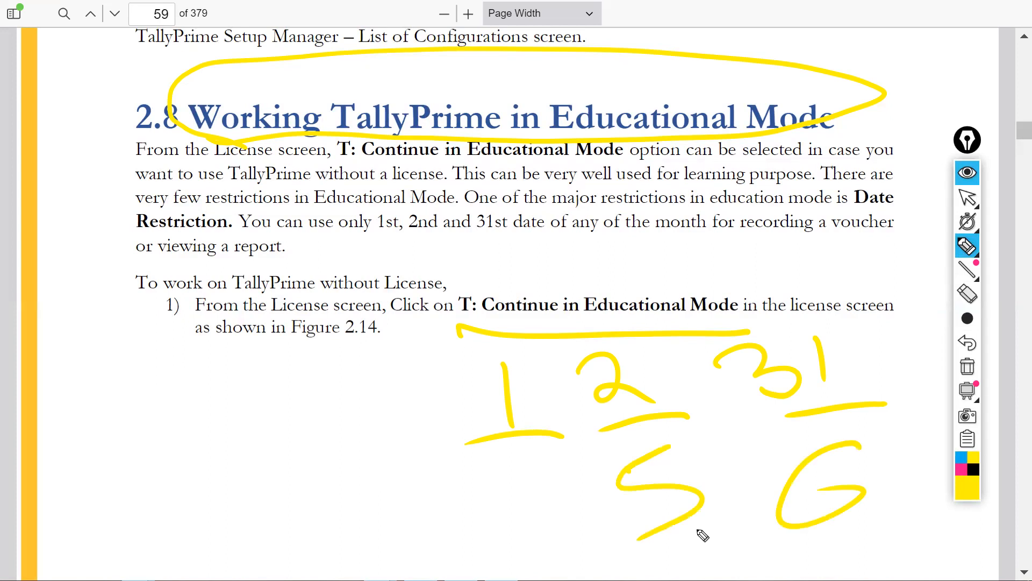
left_click_drag(226, 465, 264, 561)
left_click_drag(285, 448, 362, 490)
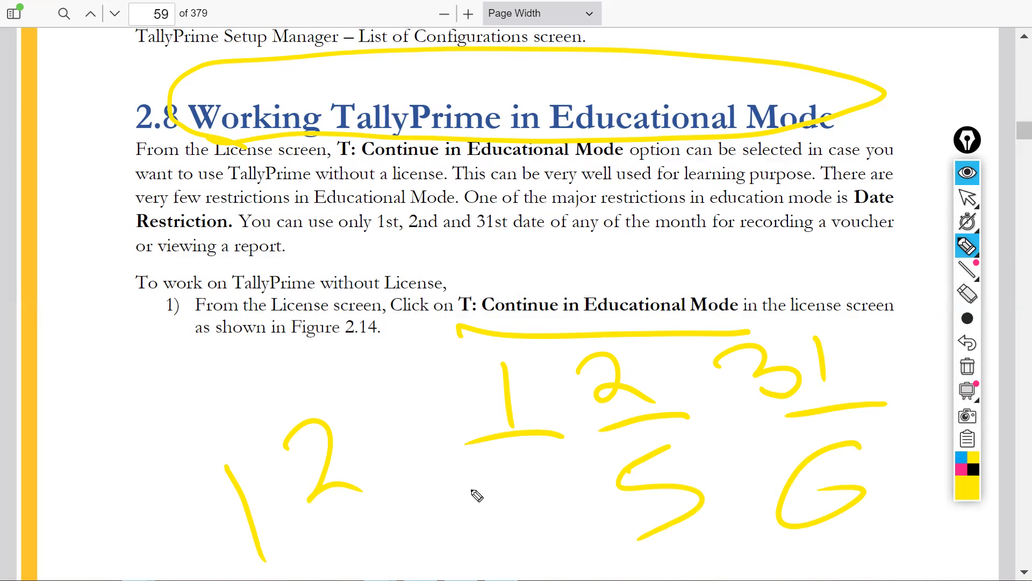
left_click_drag(436, 509, 489, 563)
left_click_drag(502, 472, 548, 548)
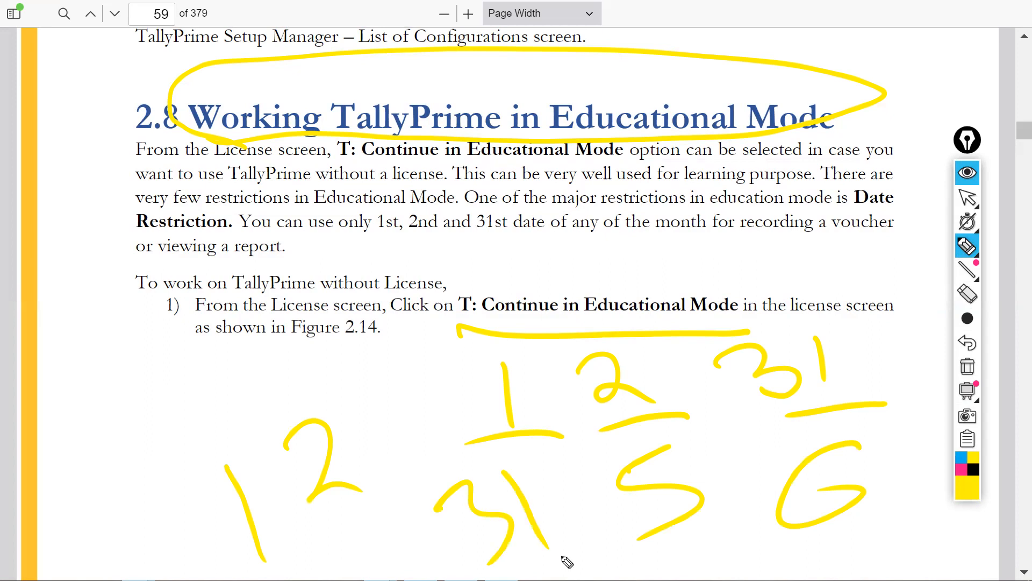
left_click(960, 364)
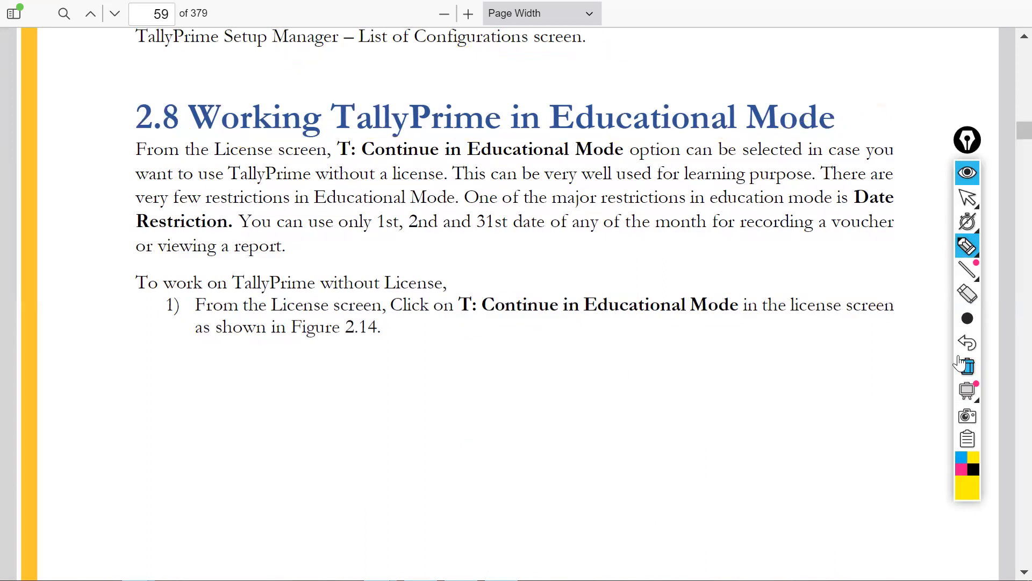
Step: Circle the Continue in Educational Mode option and its letter T in Figure 2.14, then clear the markings
scroll(516, 301, "down", 5)
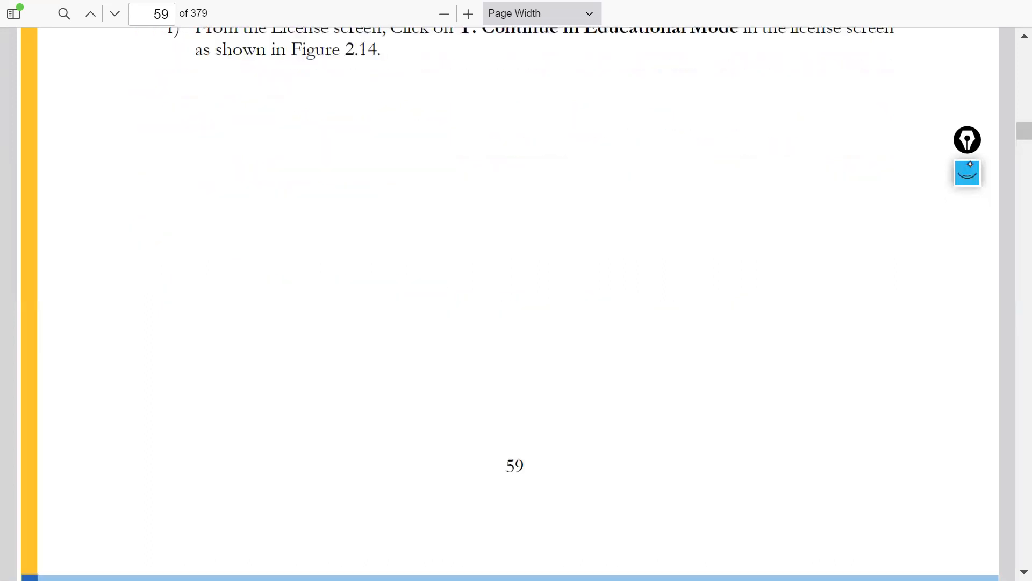
scroll(971, 172, "down", 15)
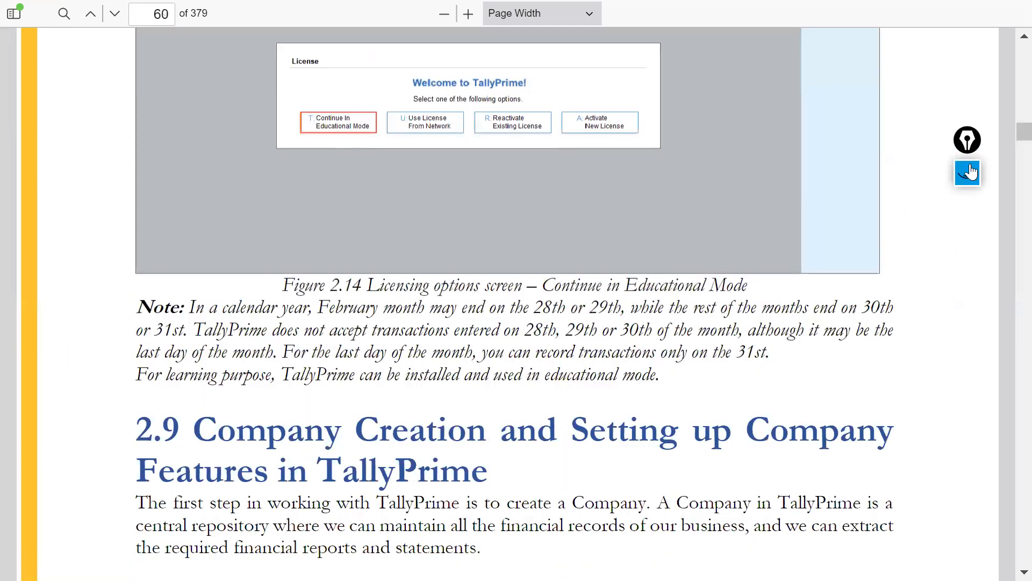
scroll(972, 172, "down", 1)
scroll(971, 173, "up", 2)
left_click(965, 171)
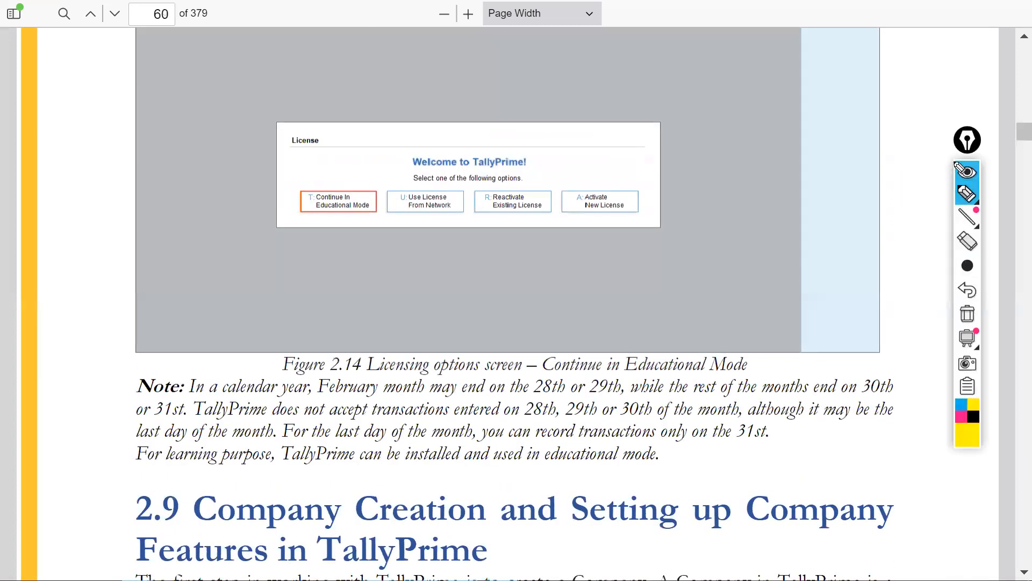
left_click_drag(374, 248, 285, 280)
mouse_move(306, 212)
left_mouse_down()
mouse_move(317, 192)
mouse_move(313, 214)
left_mouse_up()
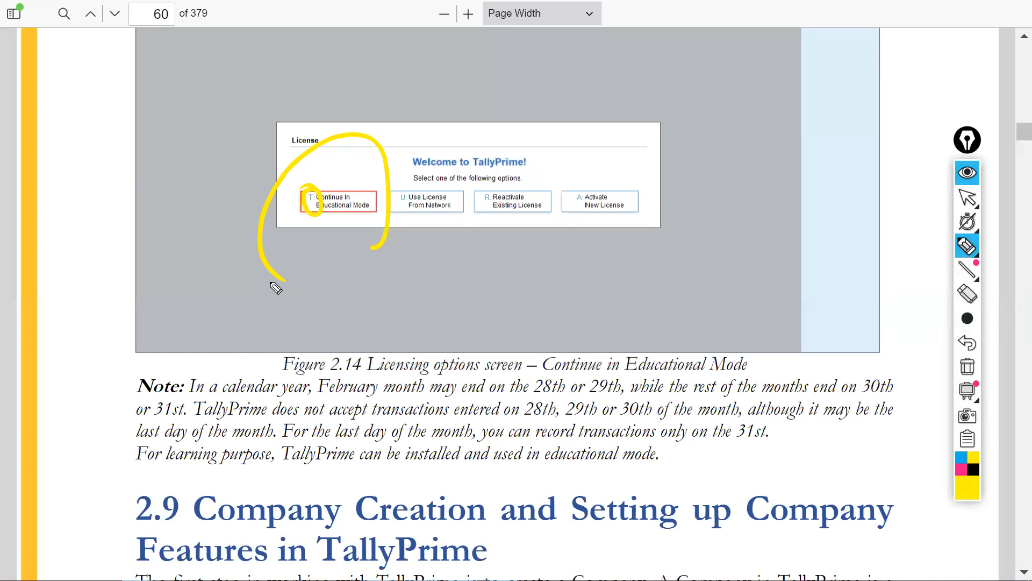
left_click(968, 368)
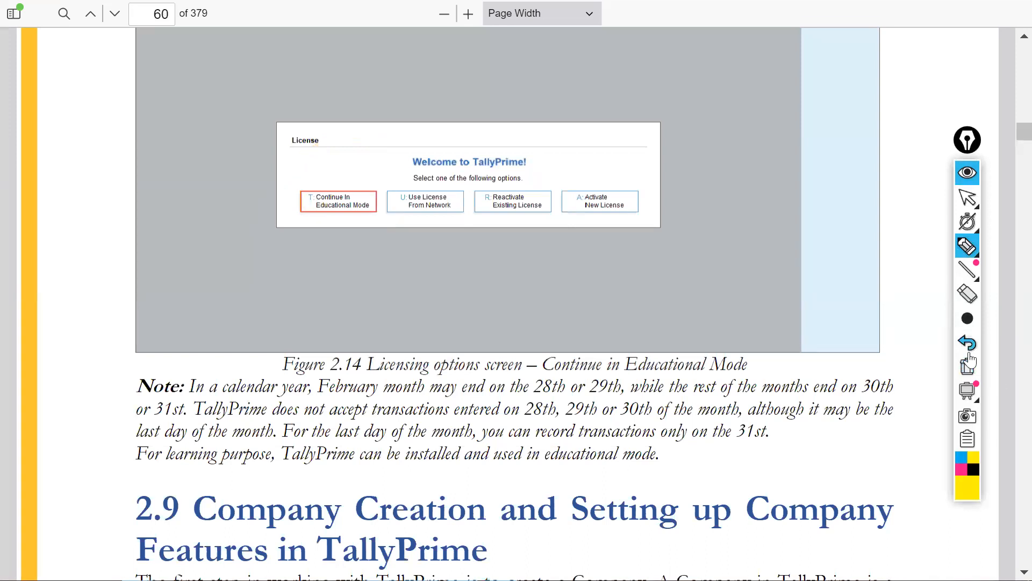
Step: Circle the group of options from Create Company to Select from Drive in Figure 2.15 on page 61
left_click(968, 171)
scroll(969, 165, "down", 5)
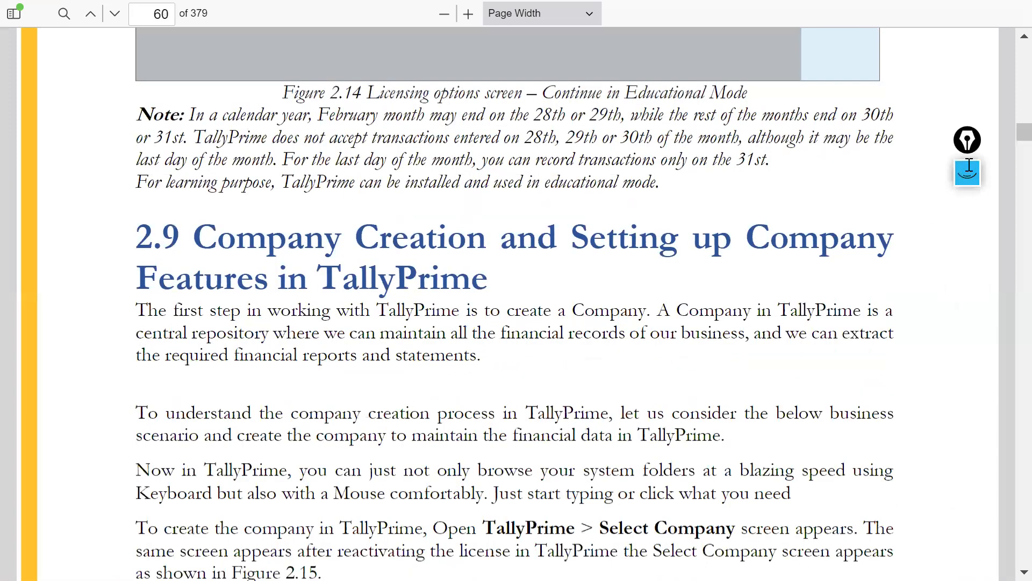
scroll(968, 165, "down", 15)
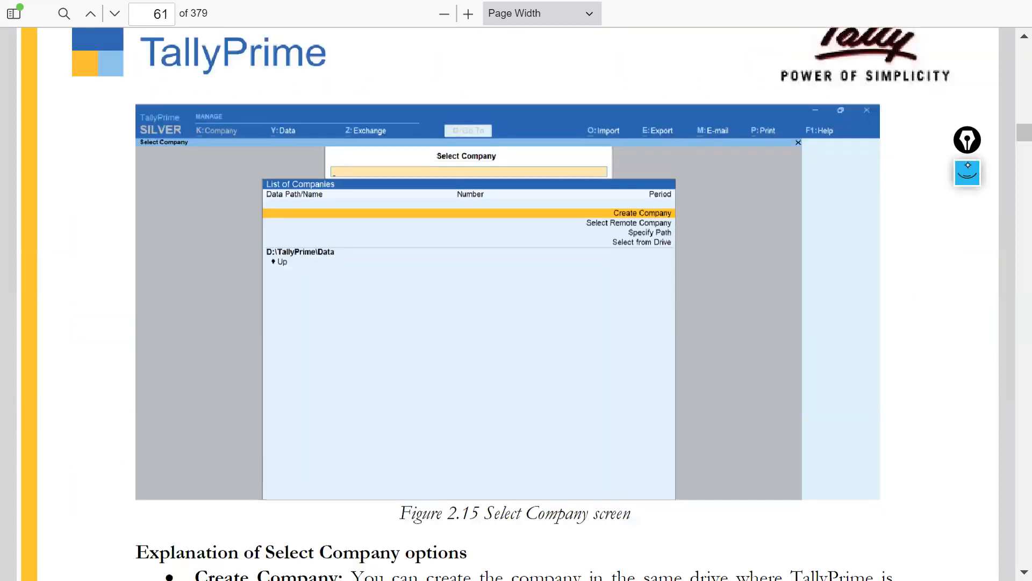
scroll(969, 165, "down", 1)
left_click(968, 172)
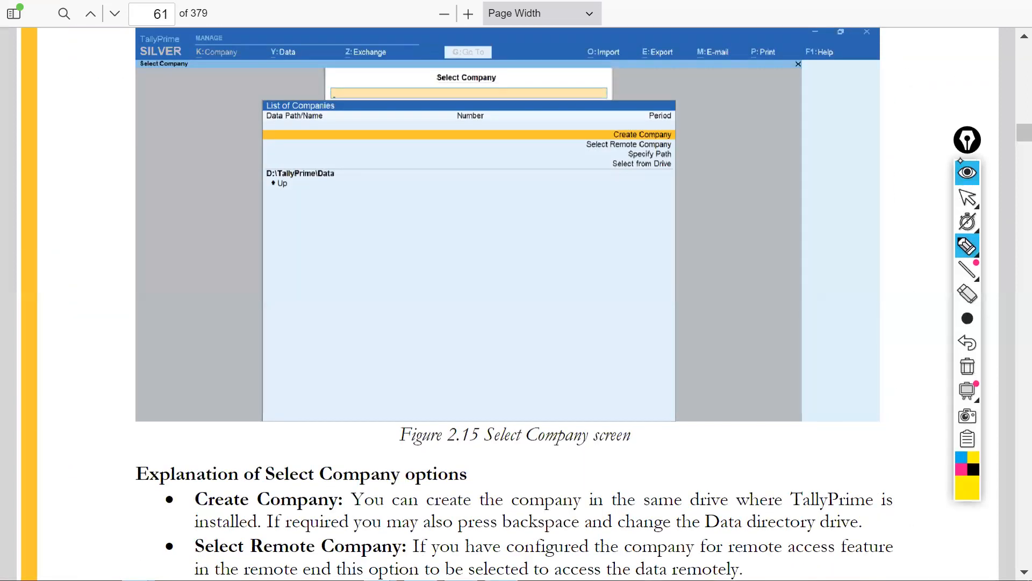
mouse_move(688, 124)
left_mouse_down()
mouse_move(652, 99)
mouse_move(548, 219)
mouse_move(583, 78)
left_mouse_up()
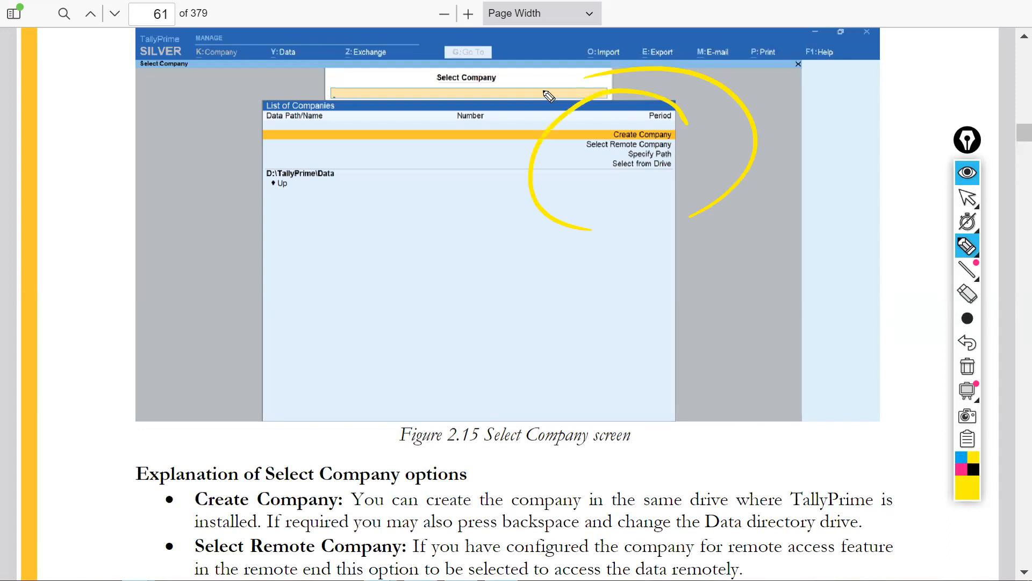
Step: Draw four horizontal lines below the data path in Figure 2.15's company list, then clear all annotations
left_click_drag(270, 205, 440, 204)
left_click_drag(285, 247, 465, 257)
mouse_move(294, 308)
left_mouse_down()
mouse_move(410, 312)
mouse_move(436, 299)
left_mouse_up()
left_click_drag(288, 365, 485, 357)
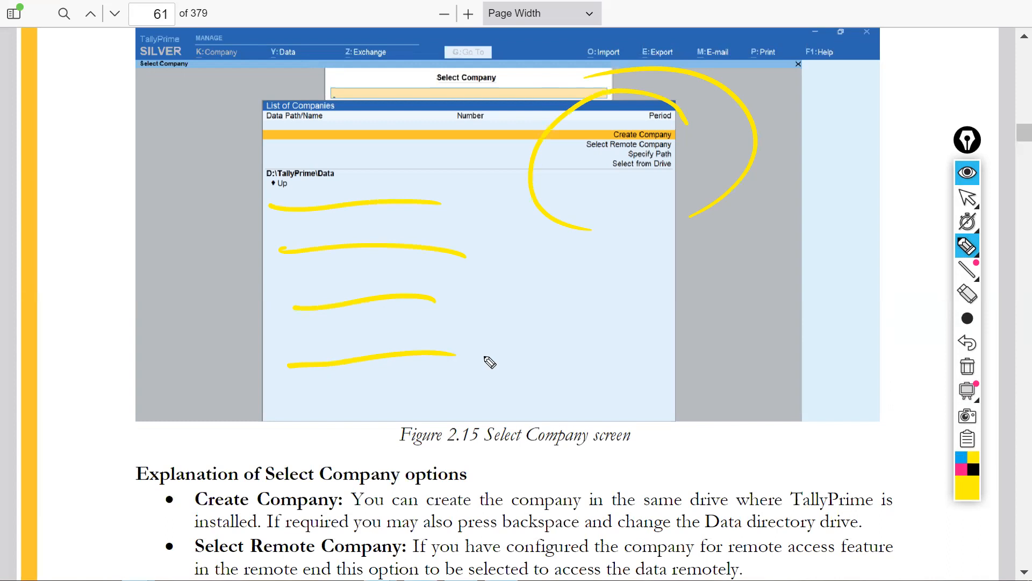
left_click(967, 367)
left_click(963, 173)
Step: Review the Select Company option explanations, the company creation steps and the F12 Configuration figure on pages 61 and 62
scroll(949, 170, "down", 5)
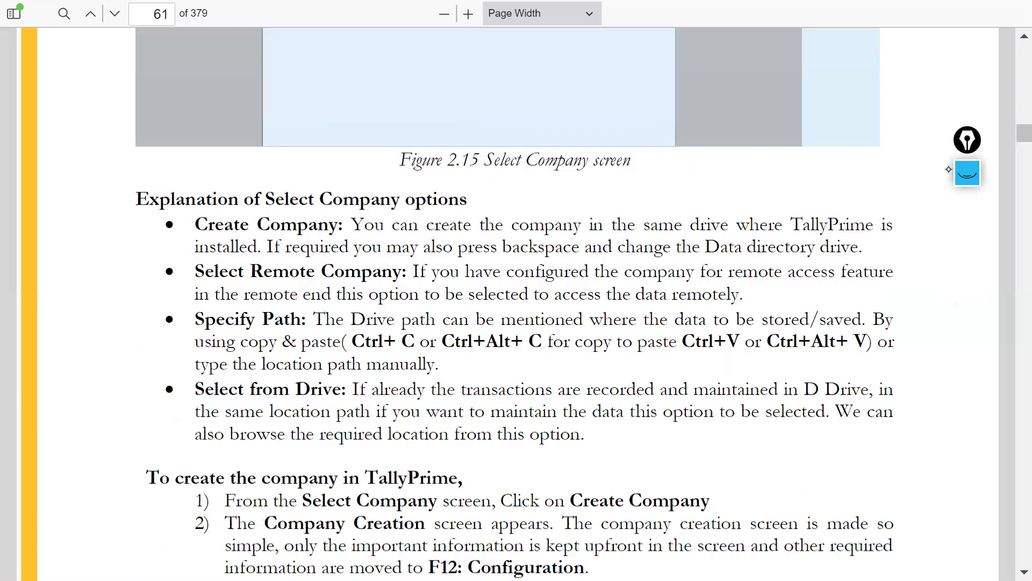
scroll(949, 169, "down", 2)
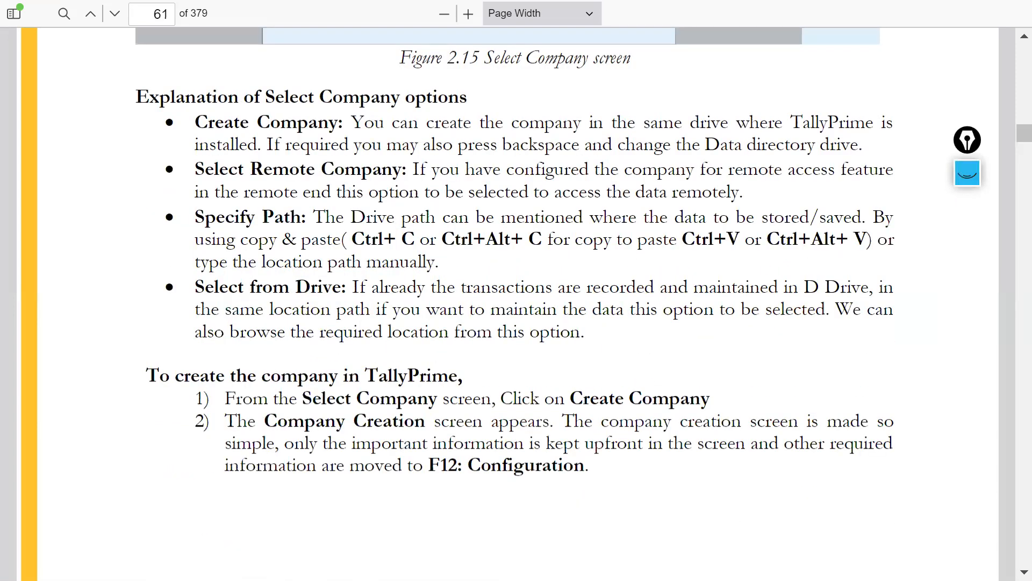
scroll(952, 192, "down", 1)
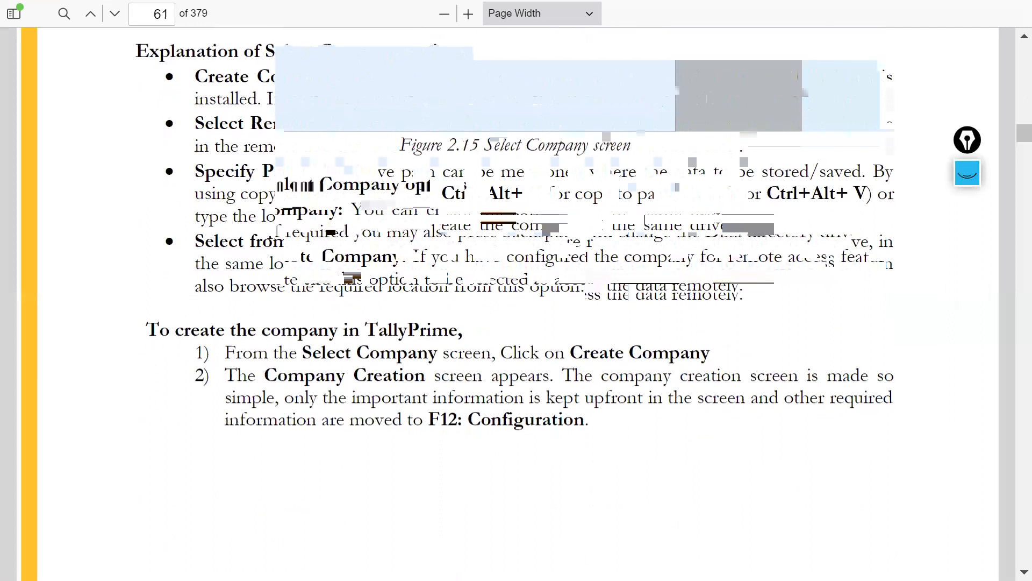
scroll(544, 215, "down", 1)
scroll(949, 189, "down", 3)
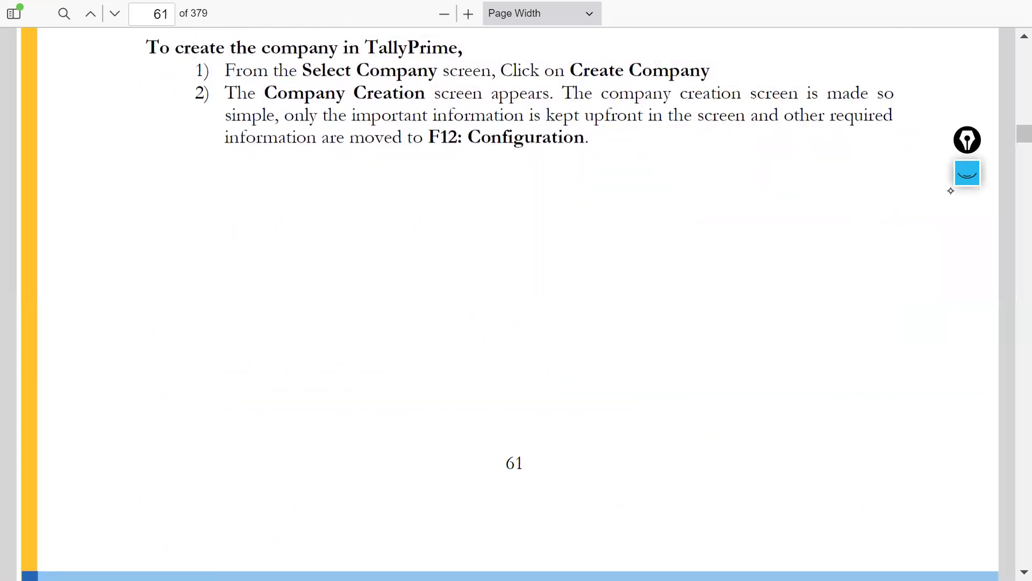
scroll(951, 191, "down", 1)
scroll(951, 191, "down", 10)
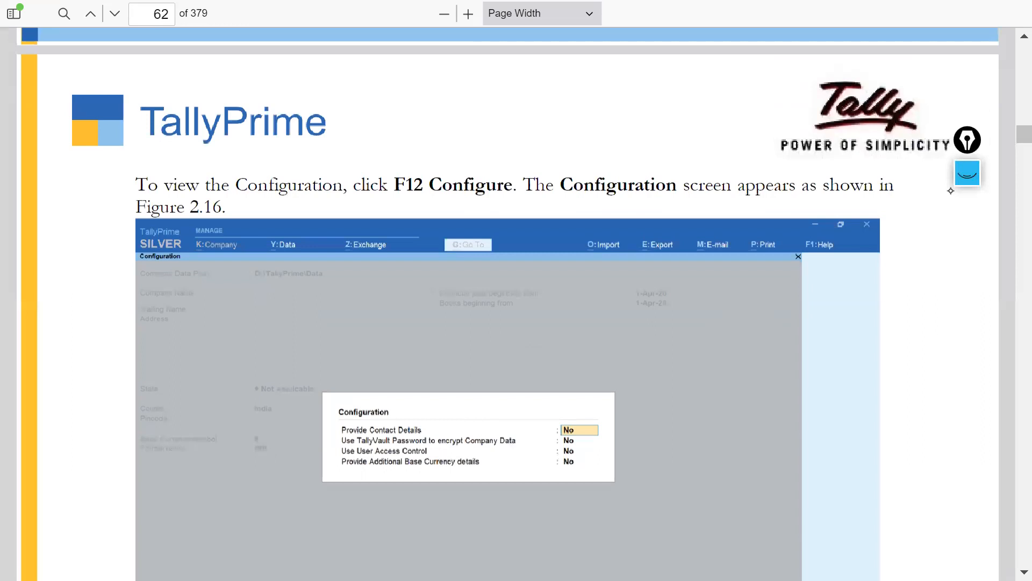
scroll(951, 191, "up", 1)
Step: Examine the configuration settings and the Table 2.2 company creation details for Suhant Software Pvt. Ltd. on pages 62 and 63
scroll(951, 191, "down", 9)
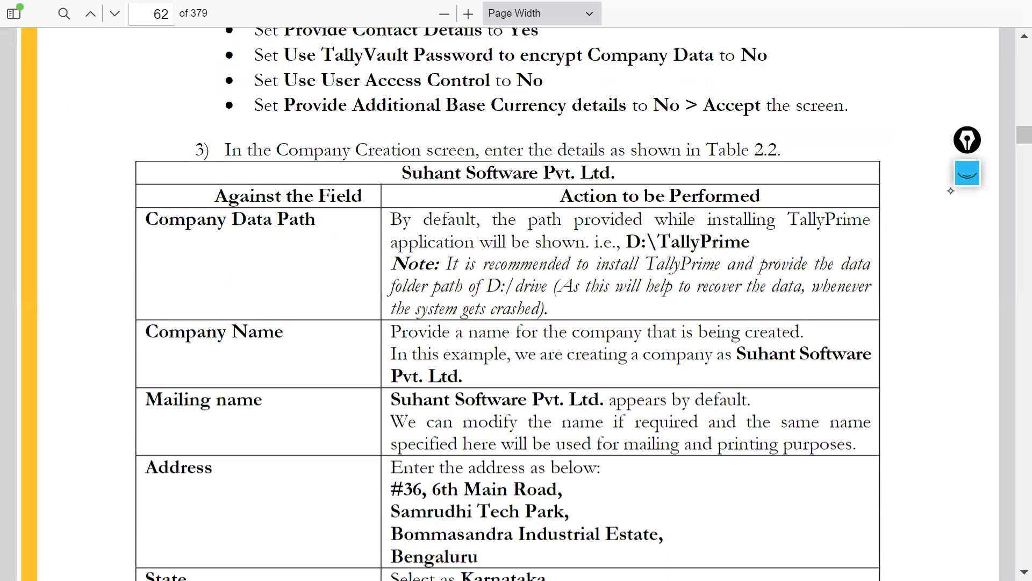
scroll(951, 191, "down", 2)
scroll(951, 191, "down", 3)
scroll(950, 191, "up", 2)
scroll(951, 191, "down", 3)
scroll(950, 191, "down", 6)
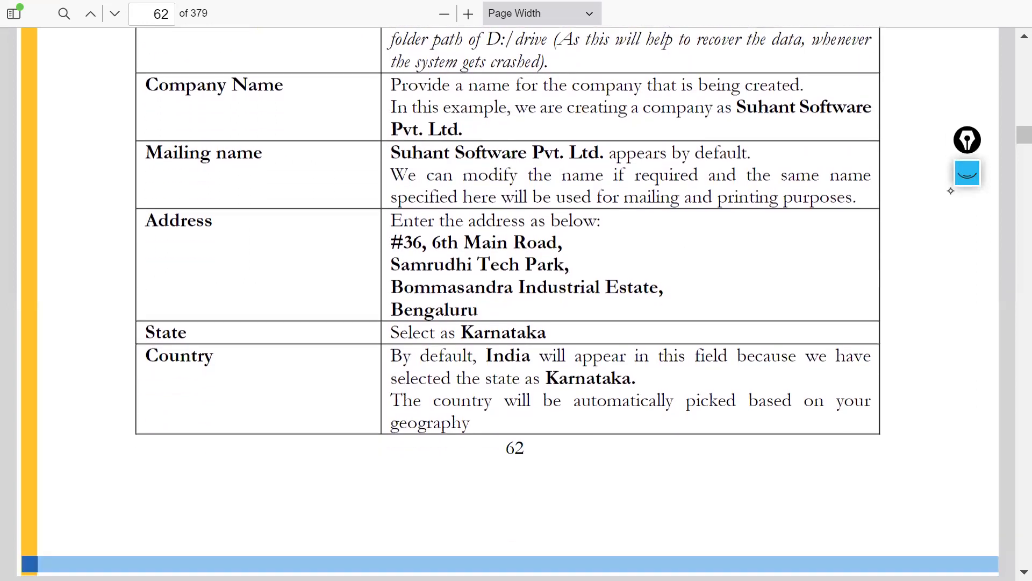
scroll(952, 191, "down", 4)
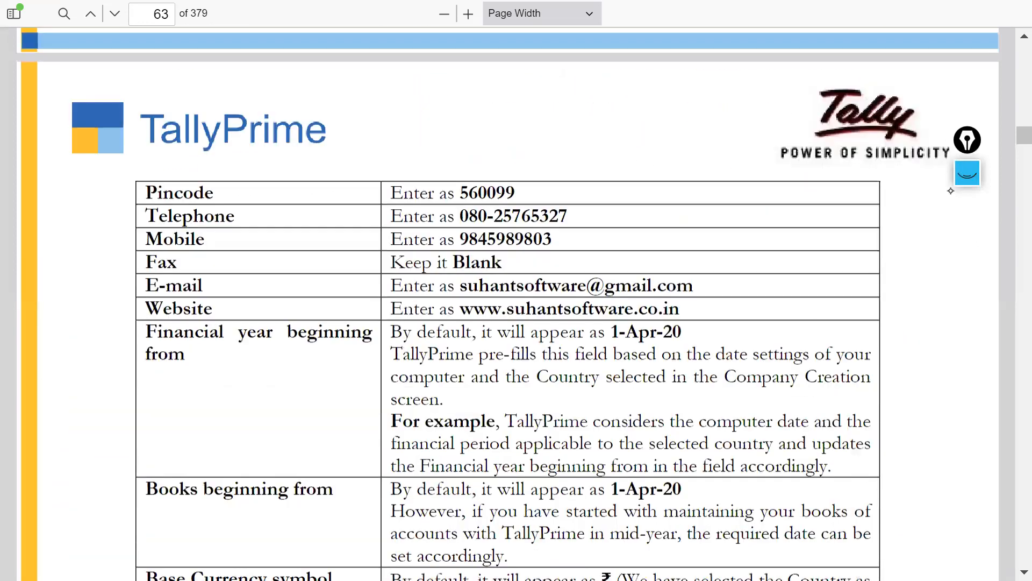
scroll(952, 191, "down", 2)
scroll(951, 191, "up", 15)
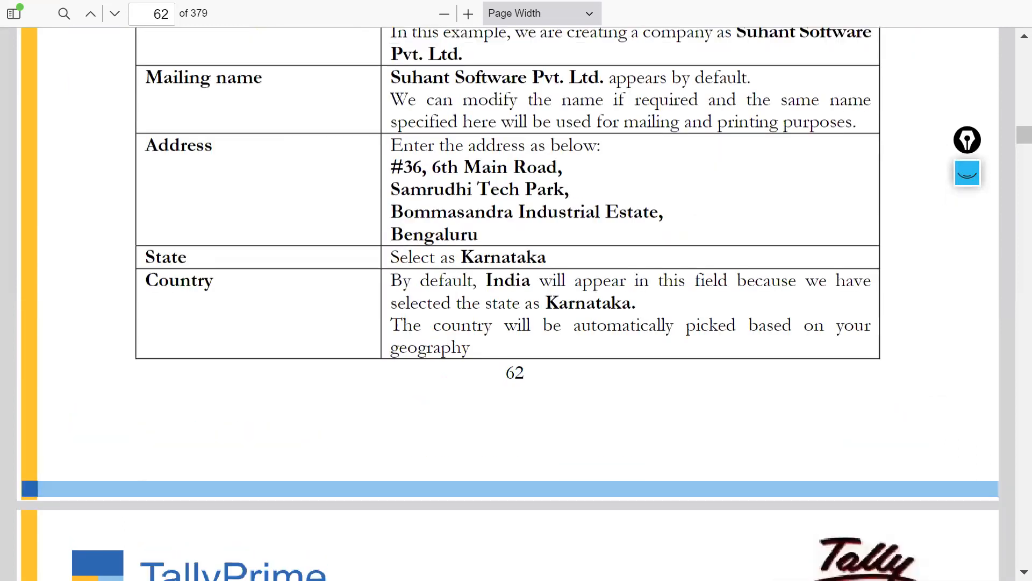
scroll(951, 191, "up", 4)
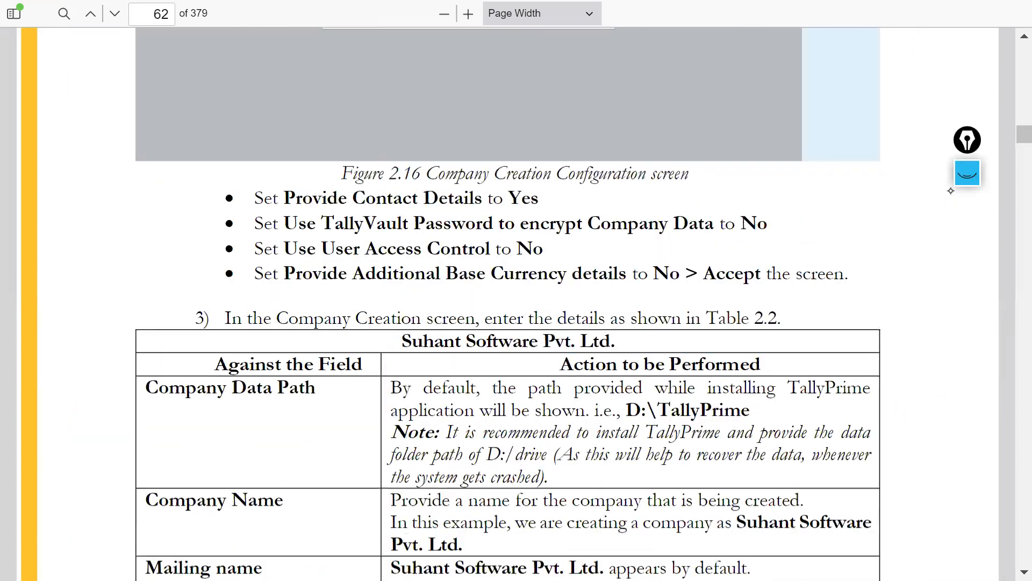
scroll(951, 191, "down", 3)
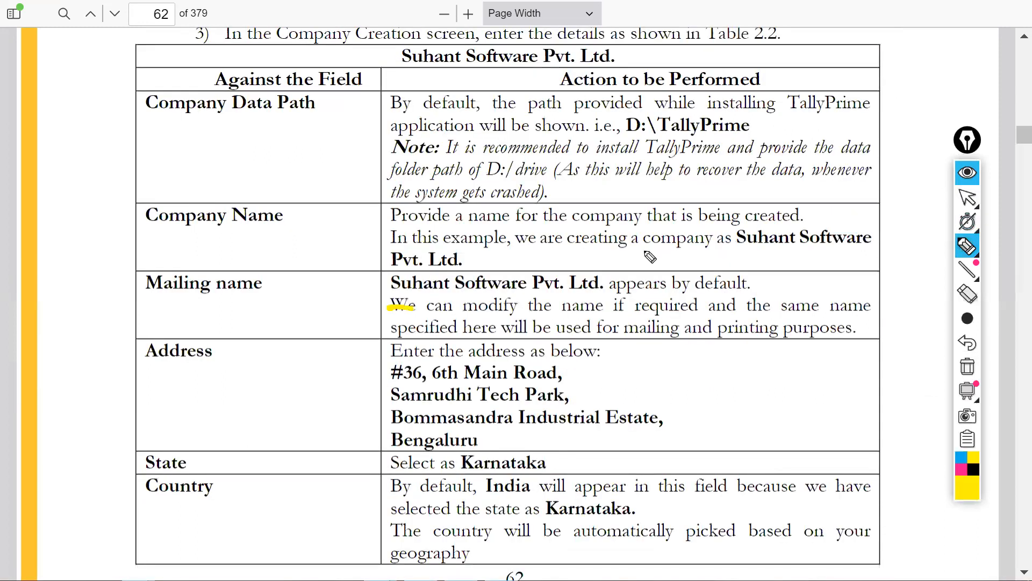
Step: Circle the company name in the Mailing name row of Table 2.2, clear all annotations and collapse the annotation toolbar
left_click_drag(652, 259, 473, 319)
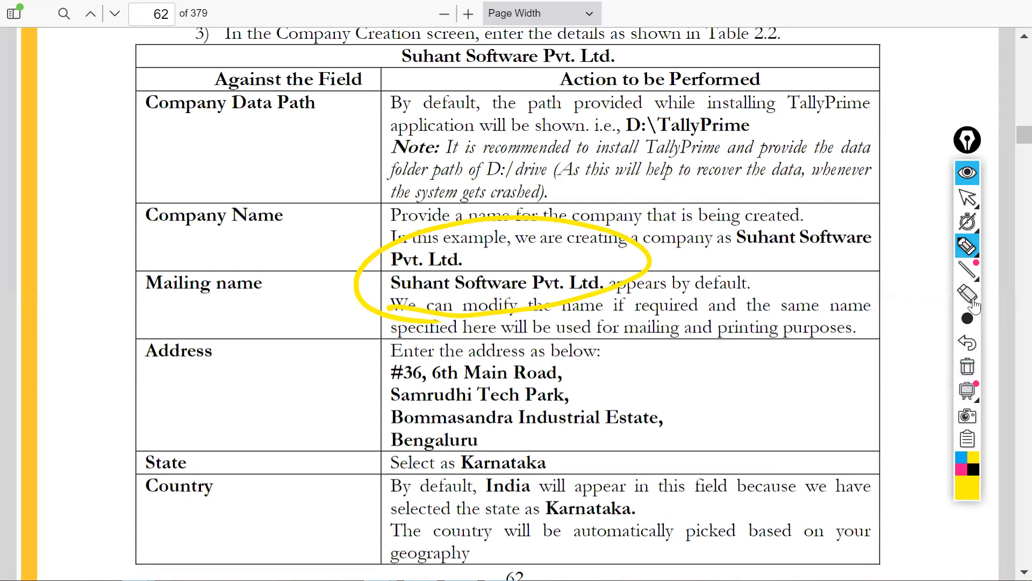
left_click(967, 366)
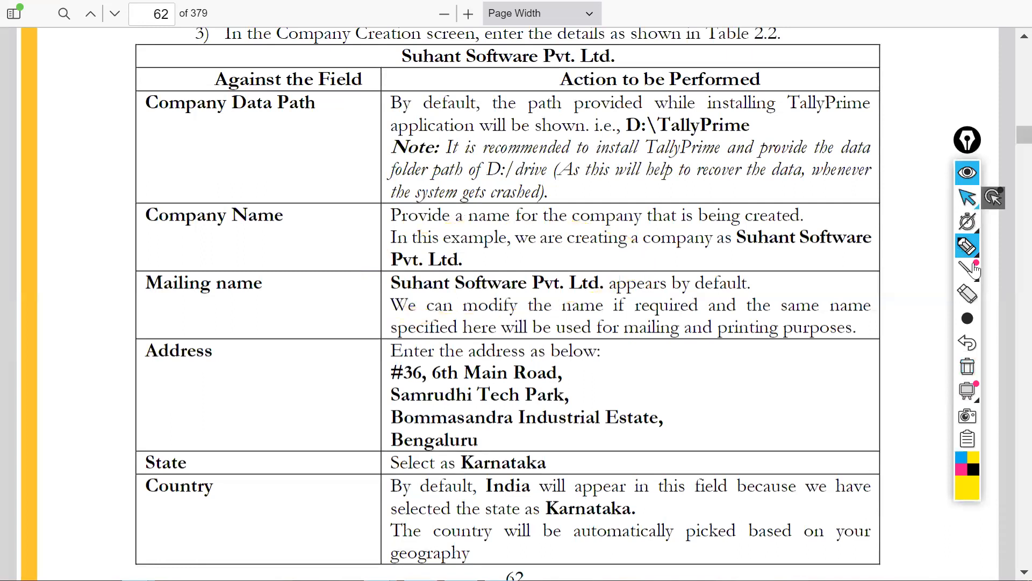
mouse_move(606, 301)
left_mouse_down()
mouse_move(385, 339)
mouse_move(578, 281)
left_mouse_up()
left_click(967, 366)
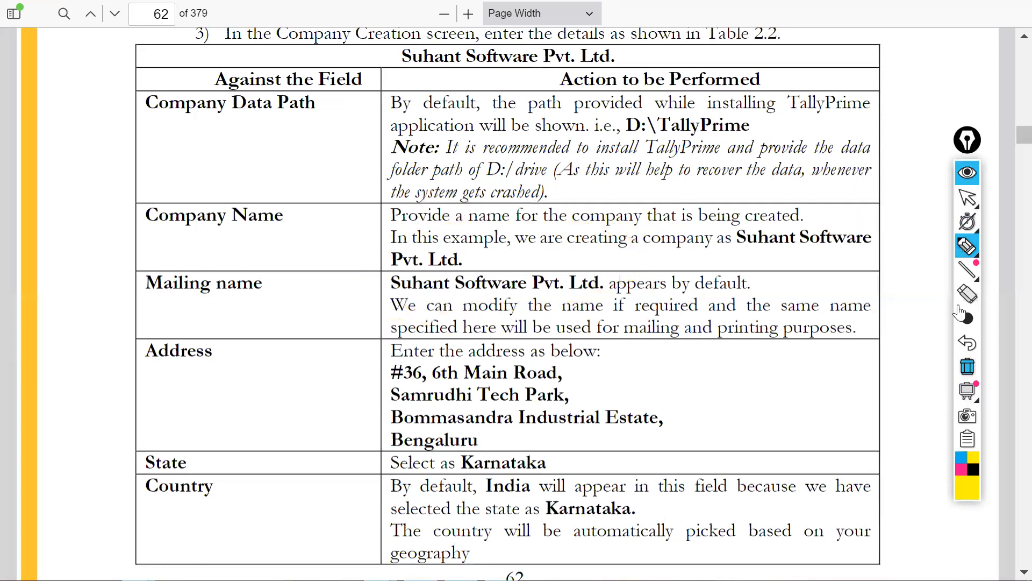
left_click(966, 173)
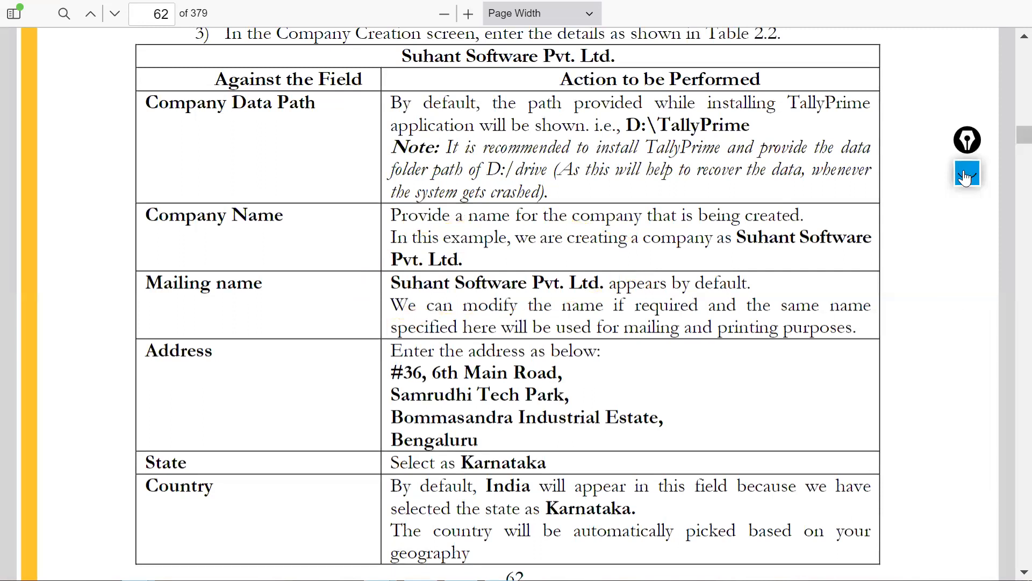
Step: Copy the text "Suhant Software Pvt. Ltd." from the Mailing name row of Table 2.2 and switch to TallyPrime
left_click_drag(392, 285, 605, 278)
key("ctrl+c")
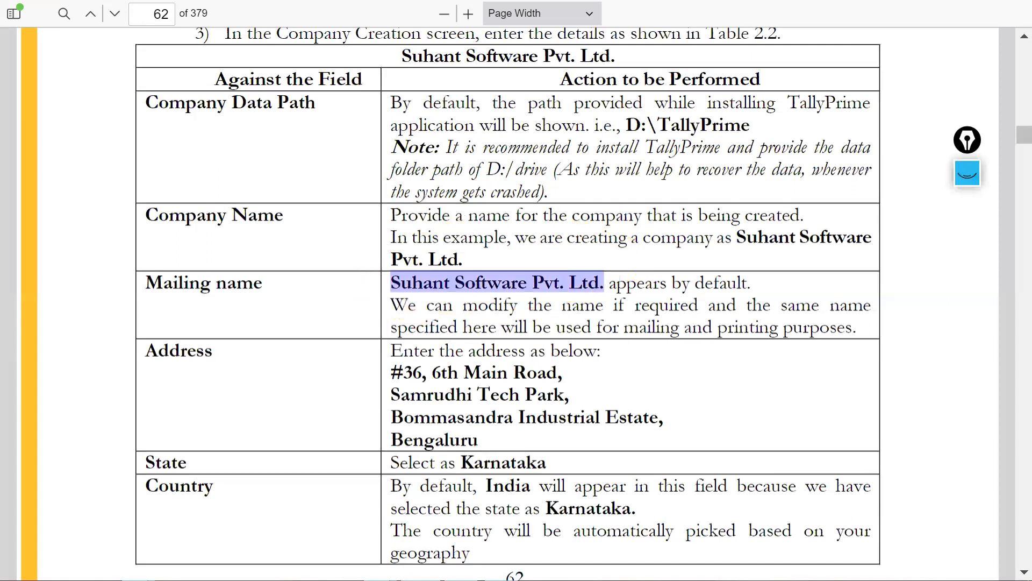
key("super")
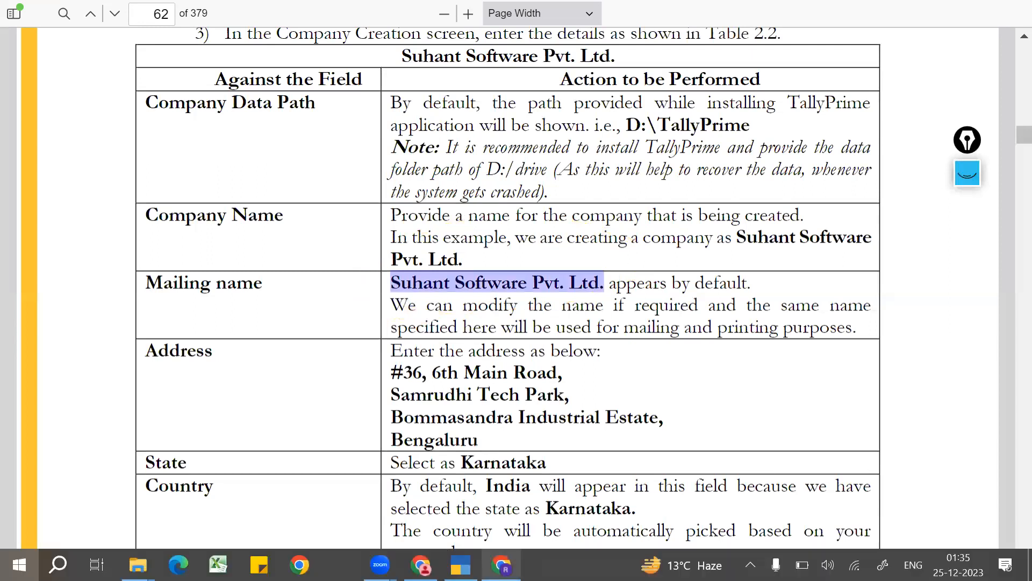
left_click(461, 564)
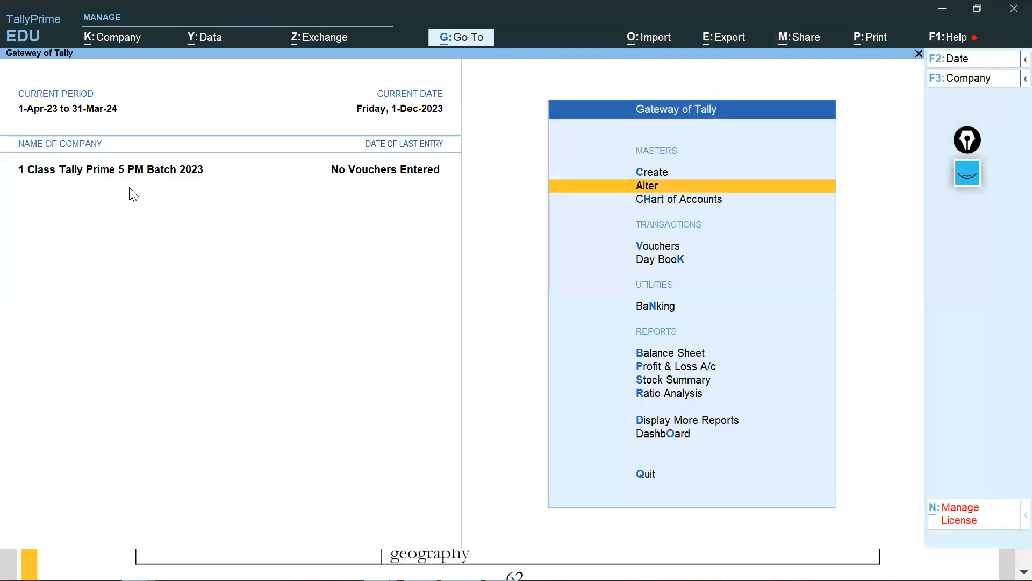
Step: Start creating a new company, enter the copied Suhant Software Pvt. Ltd. as its name and accept the same mailing name
left_click(113, 38)
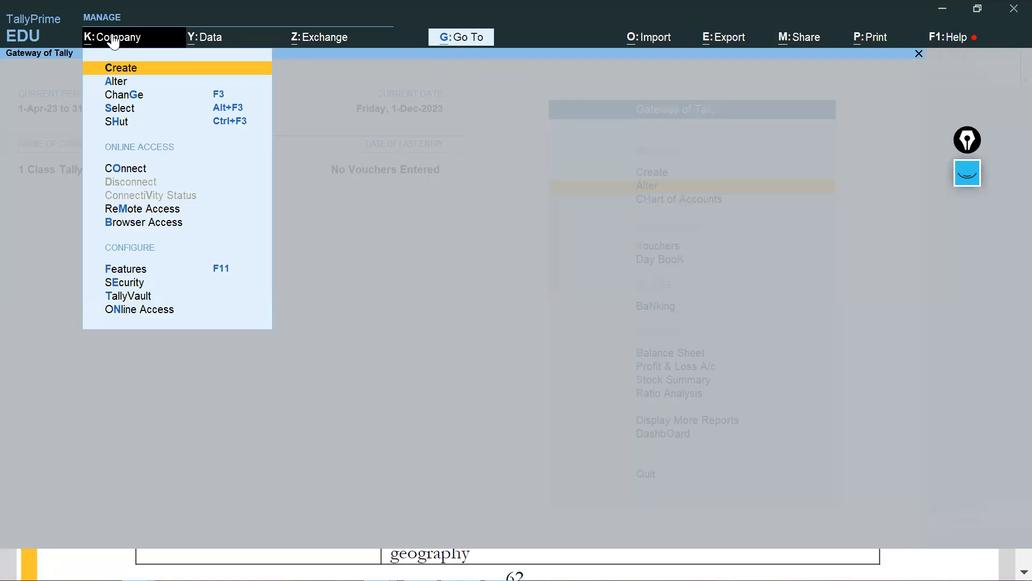
key("Return")
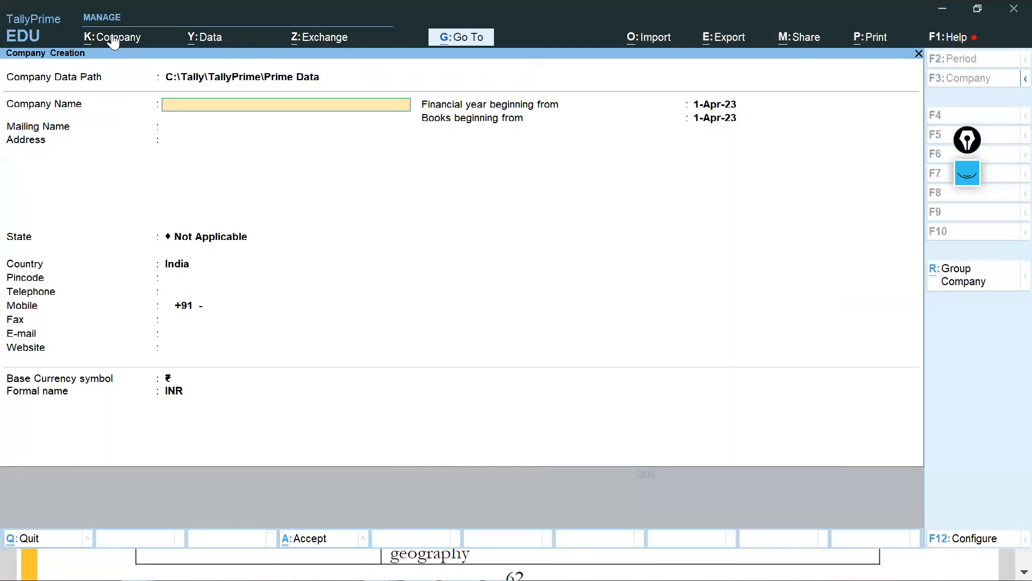
key("ctrl+v")
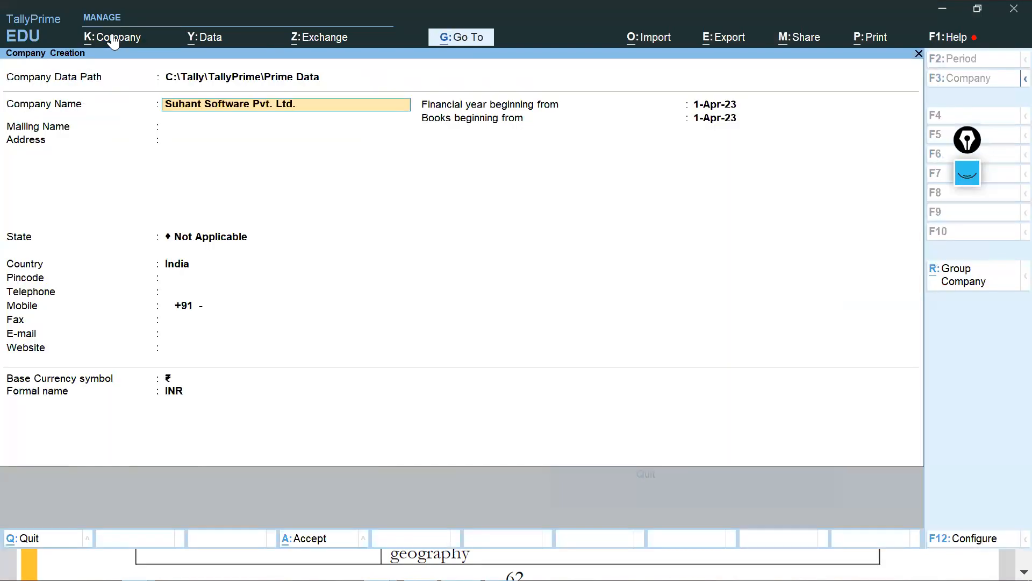
key("Return")
key("Return")
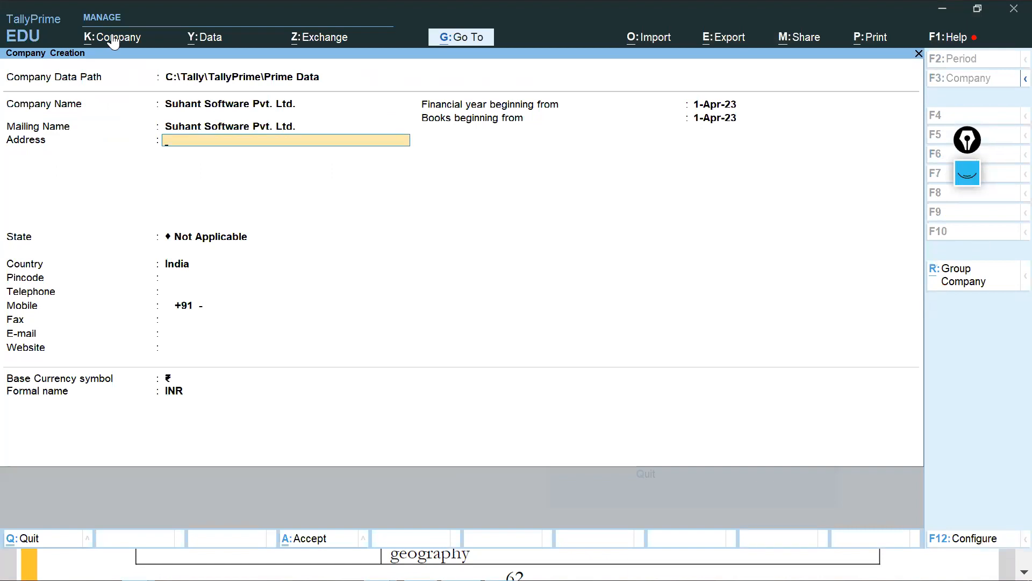
Step: Leave the address blank, set the company's state to Karnataka and skip the pincode and telephone fields
left_click(113, 39)
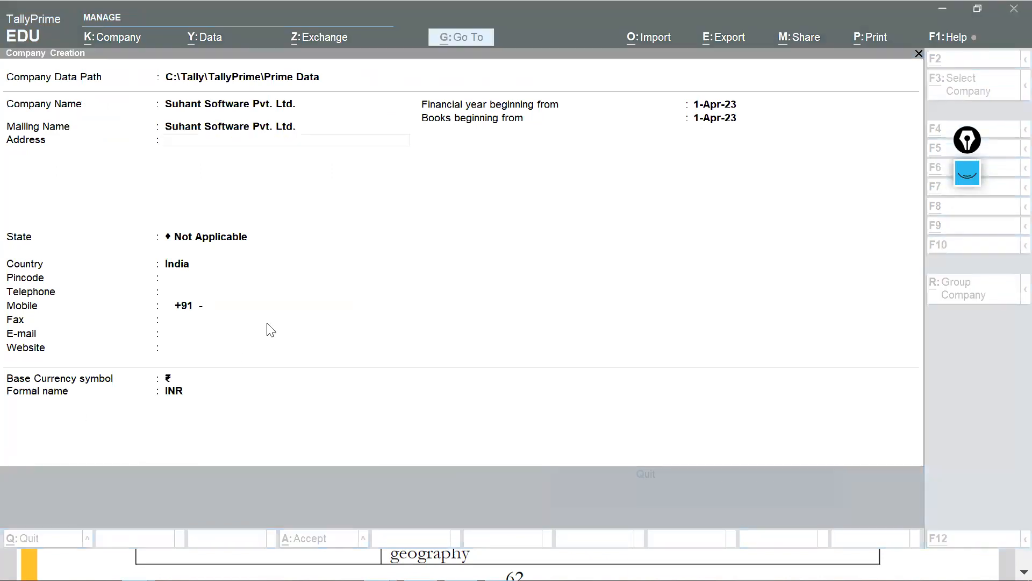
key("alt+Tab")
left_click(194, 147)
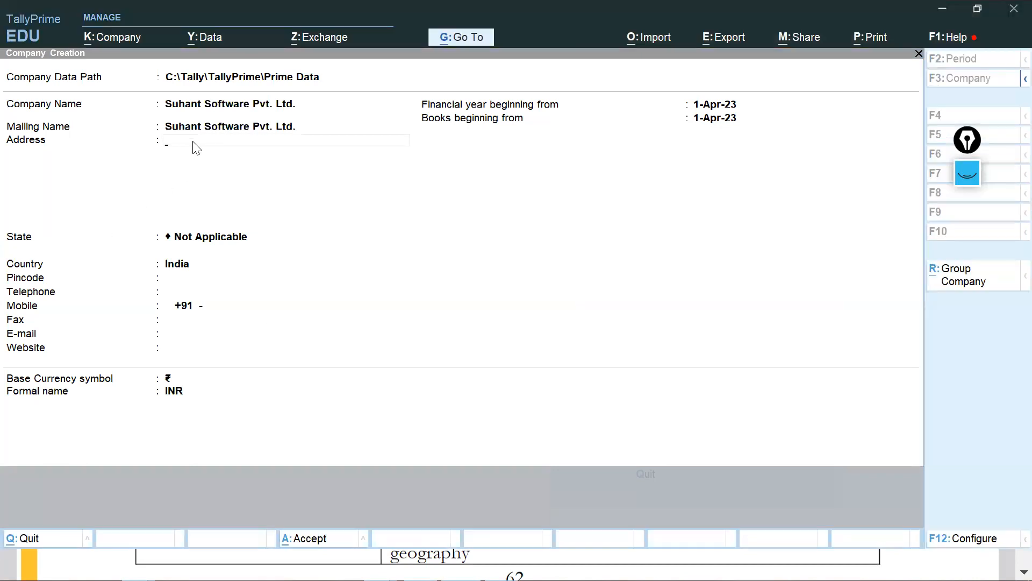
key("Return")
type("Kar")
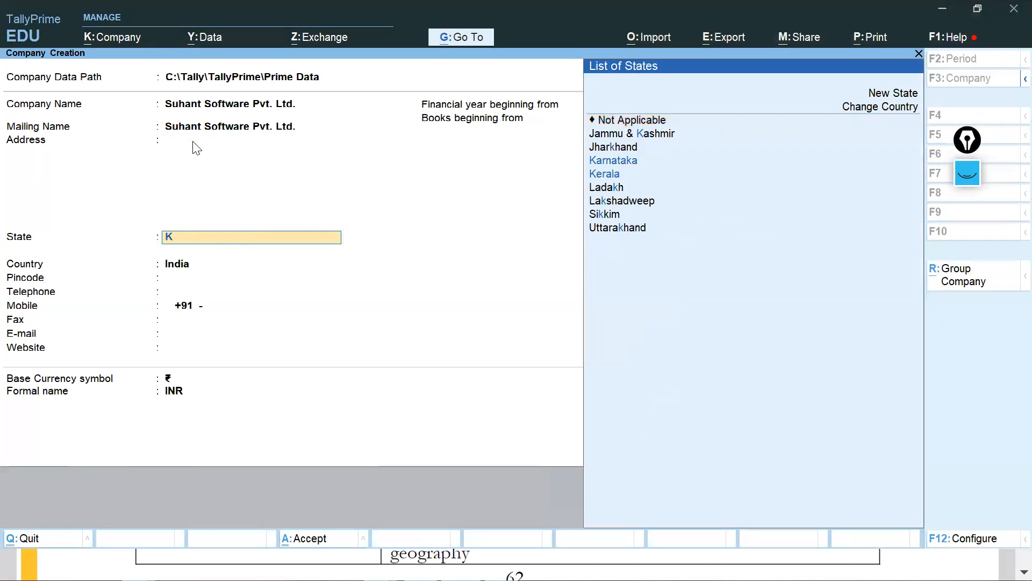
key("Return")
key("Return")
key("Return")
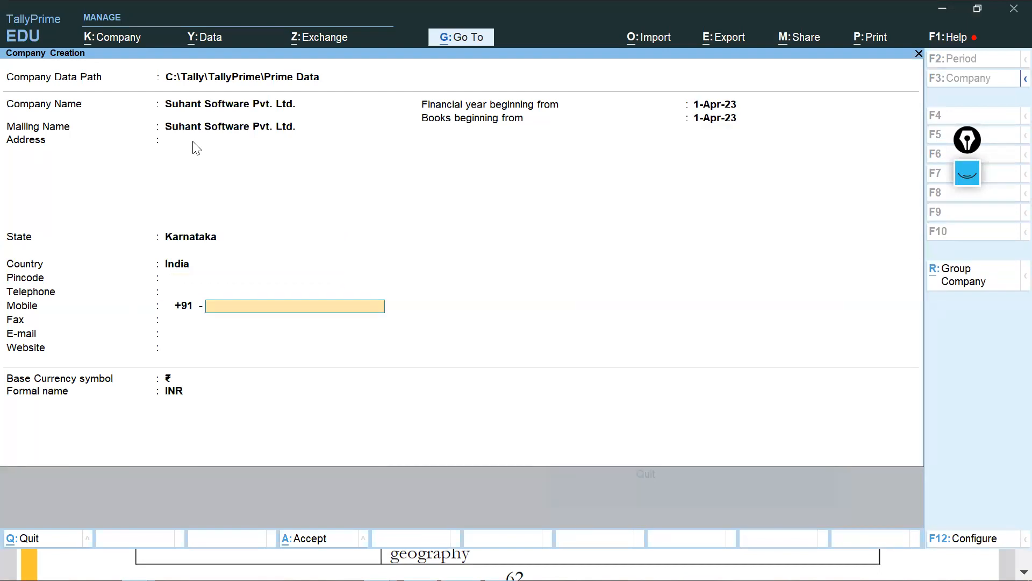
Step: Leave the mobile, fax, e-mail and website blank and accept 1-Apr-23 as the beginning of the financial year
key("Return")
key("Return")
key("Return")
key("Return")
key("Return")
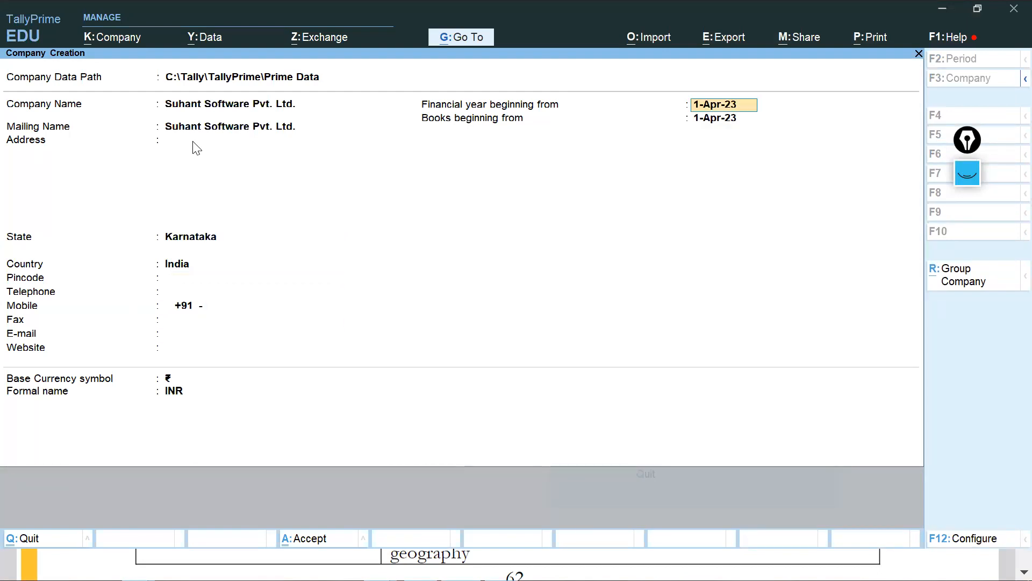
key("Return")
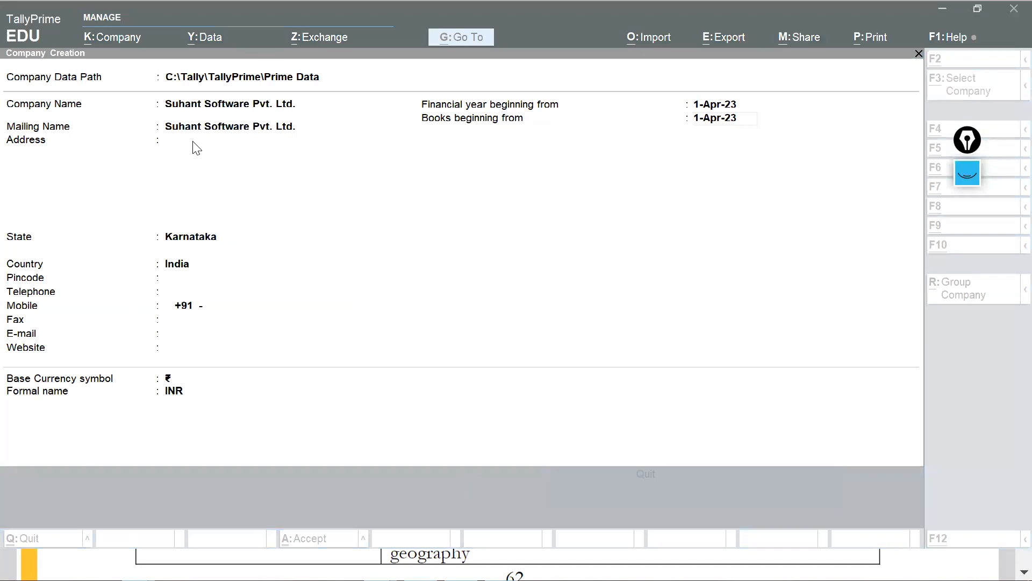
Step: Switch to the PDF guide and check the remaining Table 2.2 fields and the company creation screen in Figure 2.17
key("alt+Tab")
key("Tab")
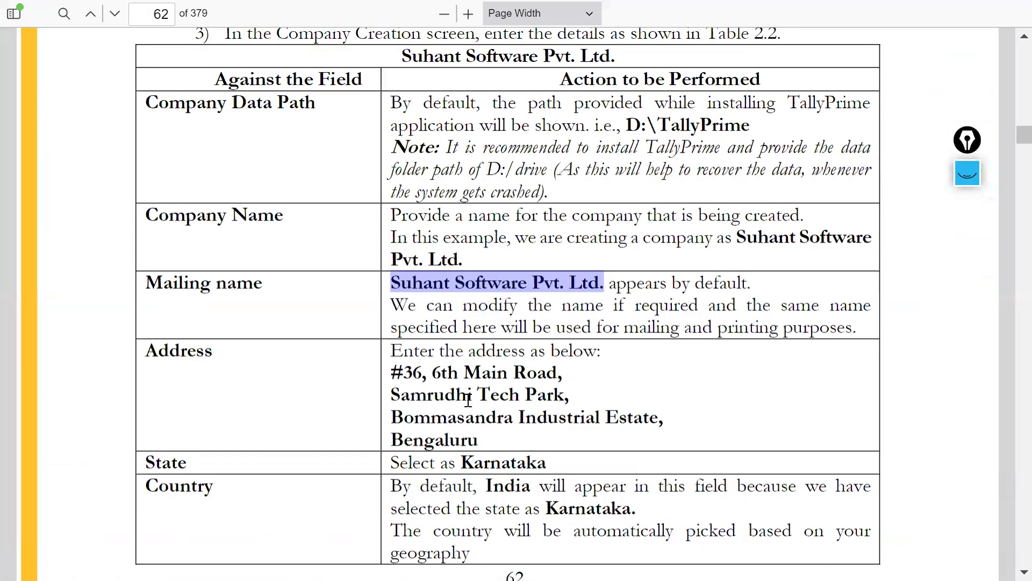
scroll(537, 420, "down", 5)
scroll(554, 426, "down", 5)
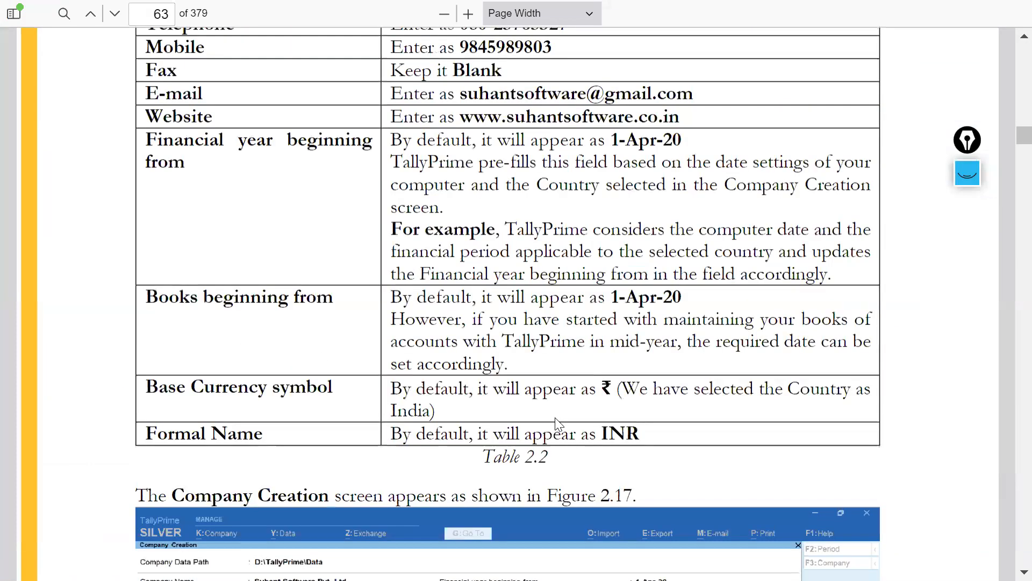
scroll(557, 425, "down", 5)
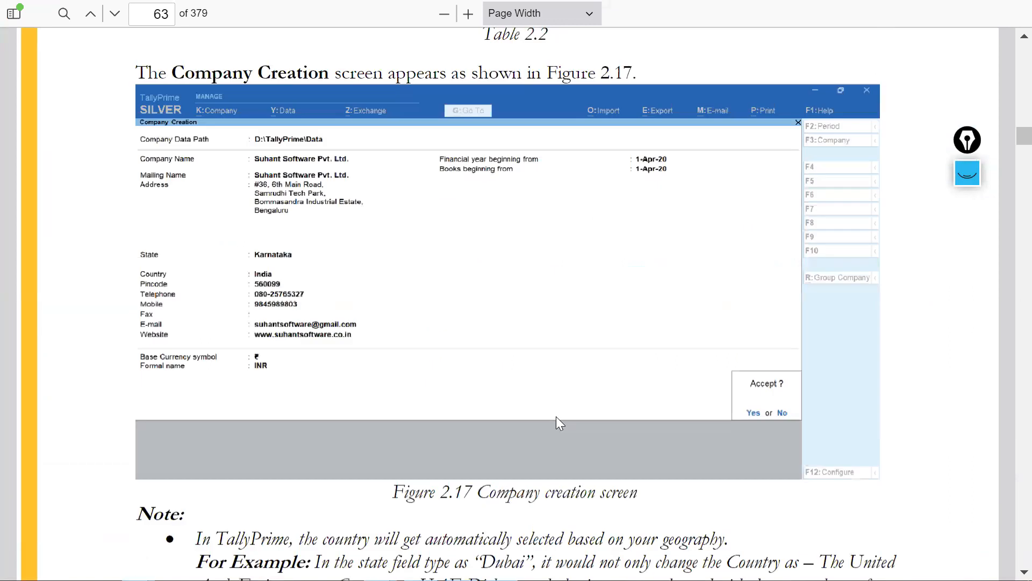
Step: Return to TallyPrime, save the new company and accept the Company Features Alteration screen with its default settings
key("alt+Tab")
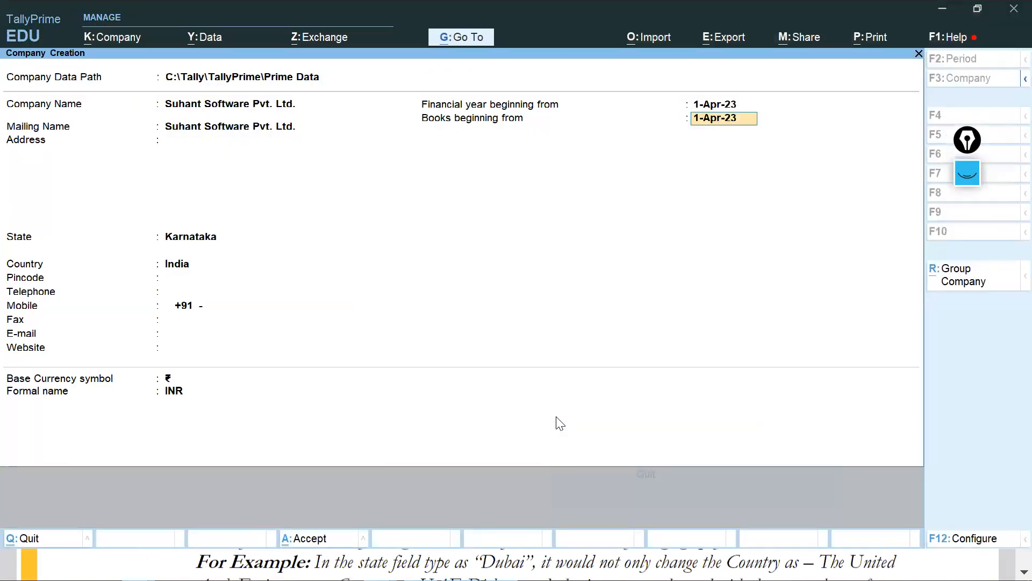
key("ctrl+a")
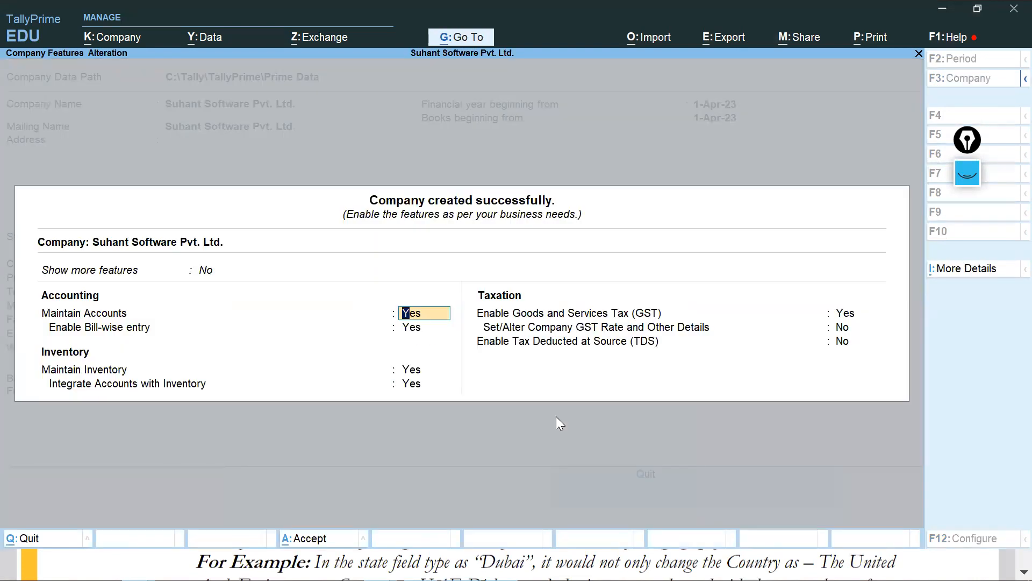
key("ctrl+a")
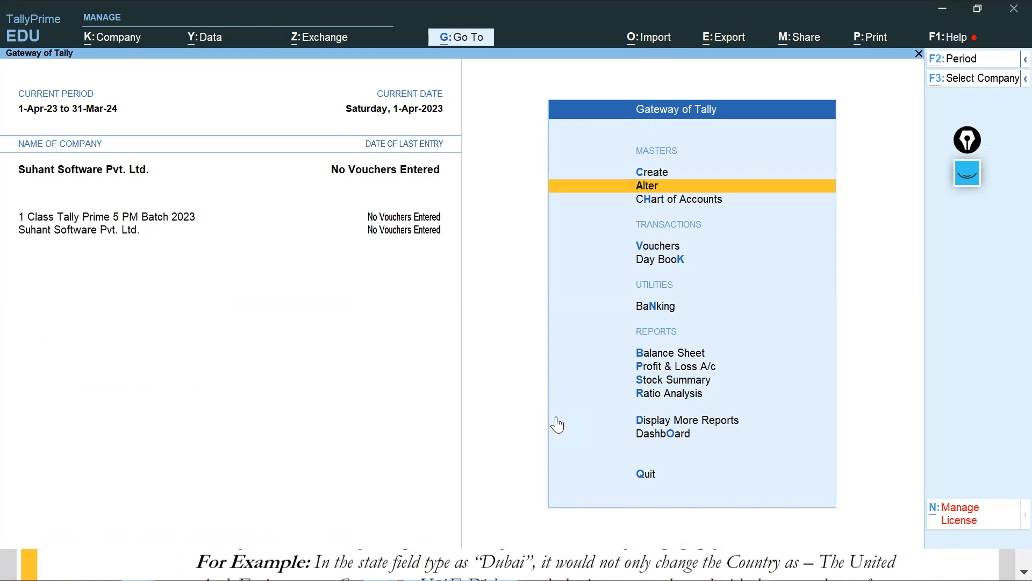
Step: Switch to the PDF guide and review the steps on saving the company and showing more features on pages 63 to 65
key("alt+Tab")
key("alt+Tab")
scroll(572, 308, "down", 4)
scroll(647, 300, "up", 4)
scroll(627, 308, "down", 2)
scroll(621, 316, "down", 10)
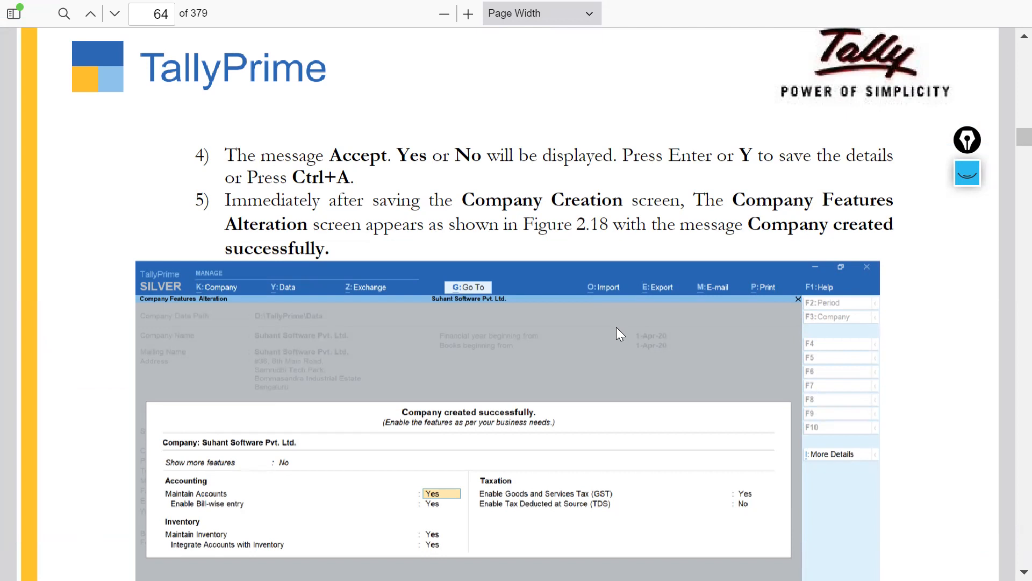
scroll(617, 327, "down", 8)
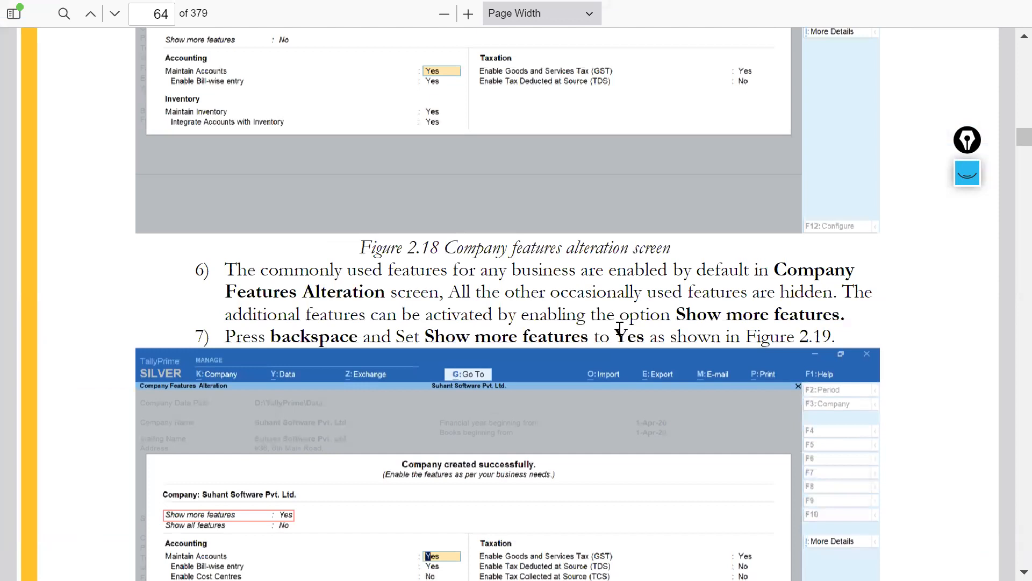
scroll(619, 329, "down", 6)
scroll(623, 335, "down", 10)
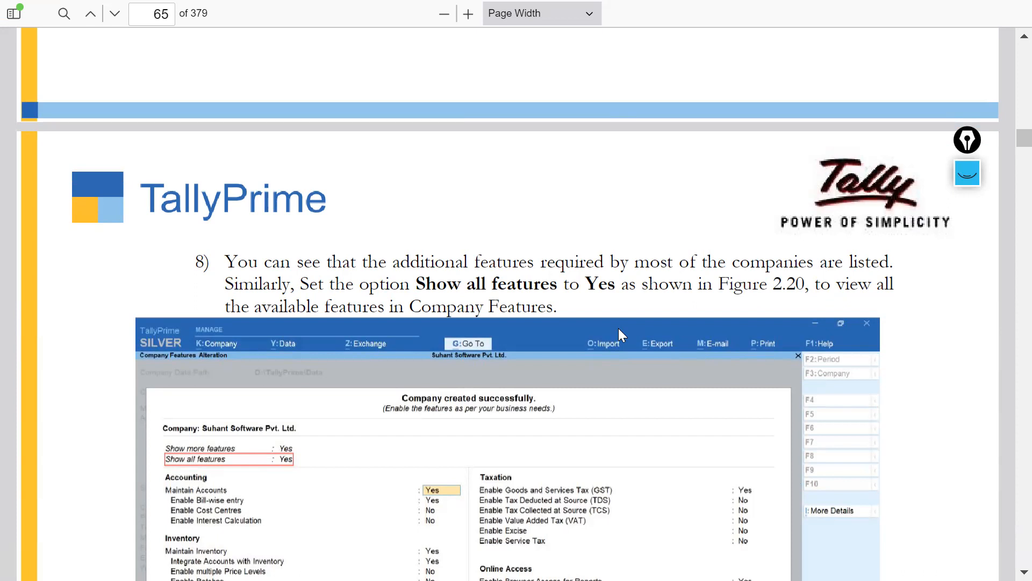
Step: Examine the company features, GST and PAN/CIN instructions with Figures 2.20 to 2.23 on pages 65 to 67
scroll(618, 331, "down", 4)
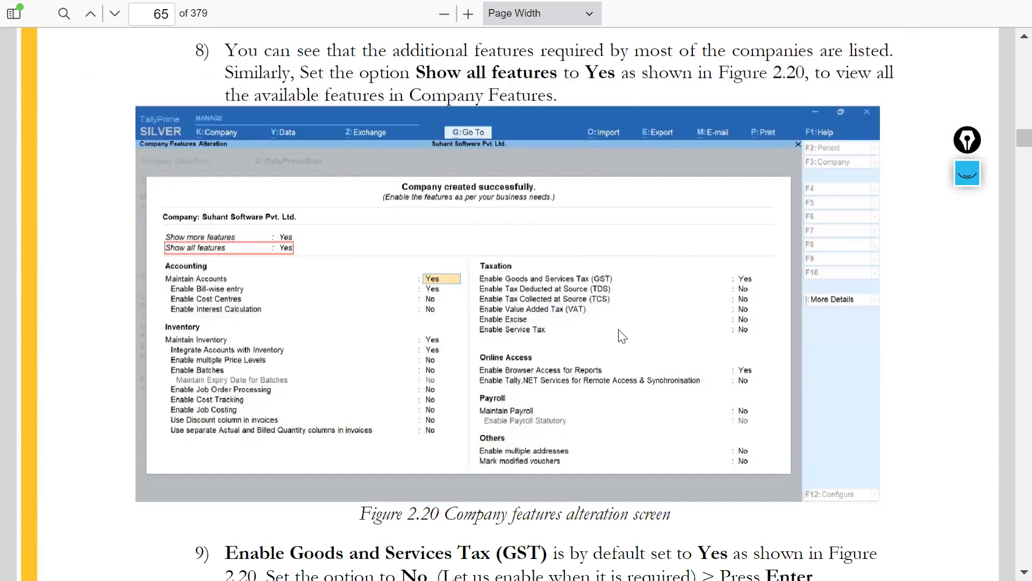
scroll(619, 331, "down", 4)
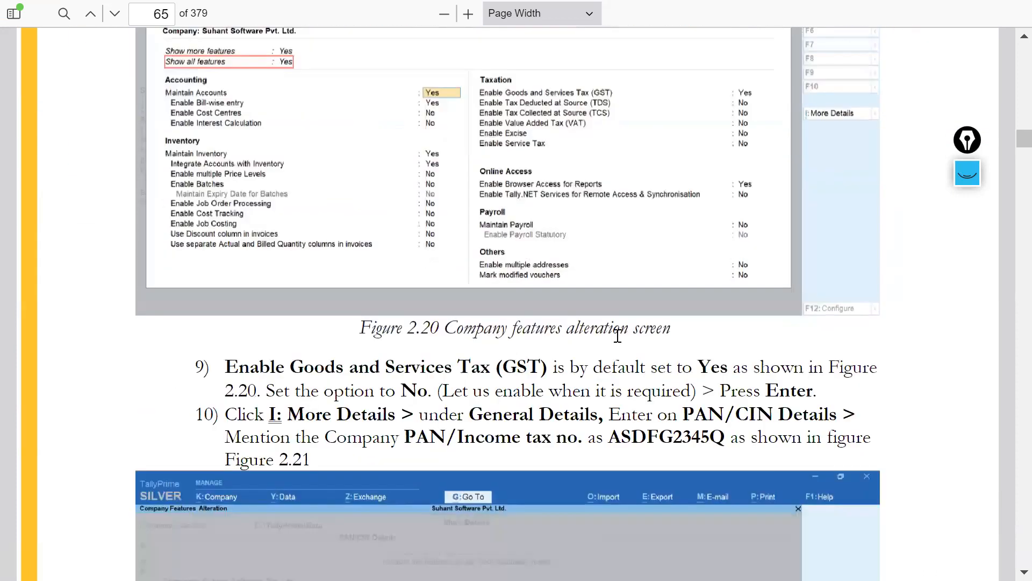
scroll(618, 339, "up", 6)
scroll(586, 368, "down", 8)
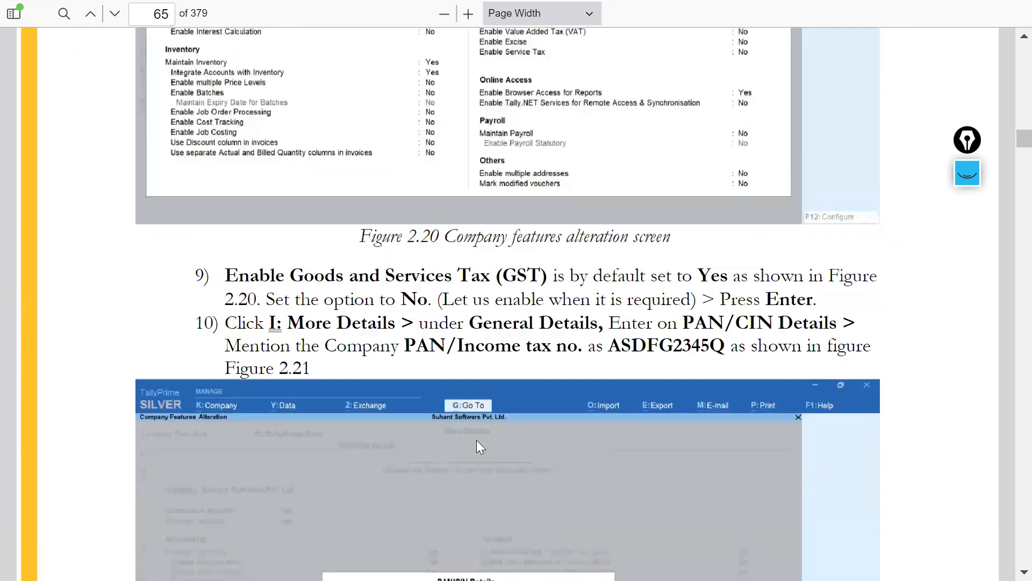
scroll(519, 409, "down", 4)
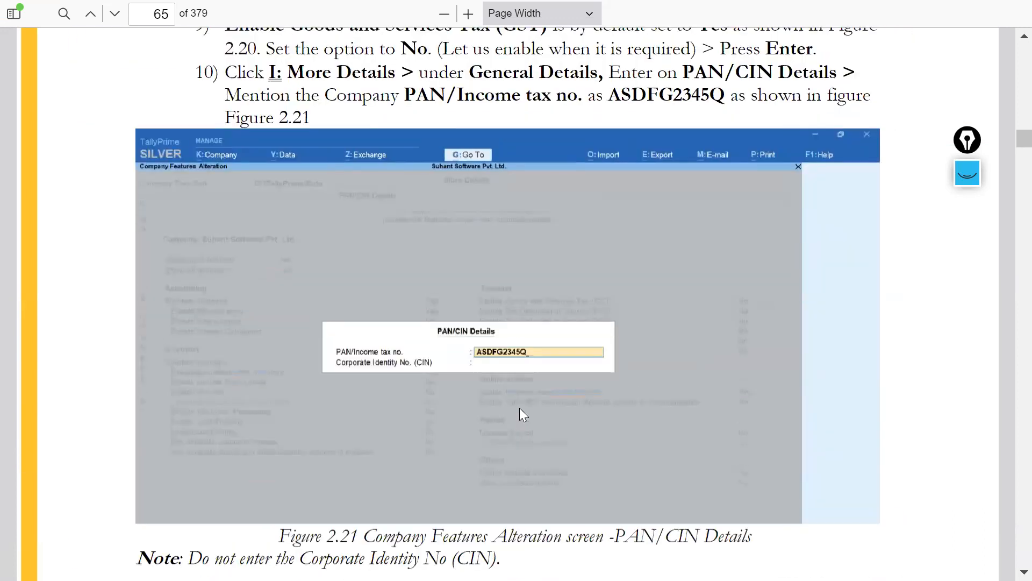
scroll(519, 409, "down", 8)
scroll(523, 414, "down", 16)
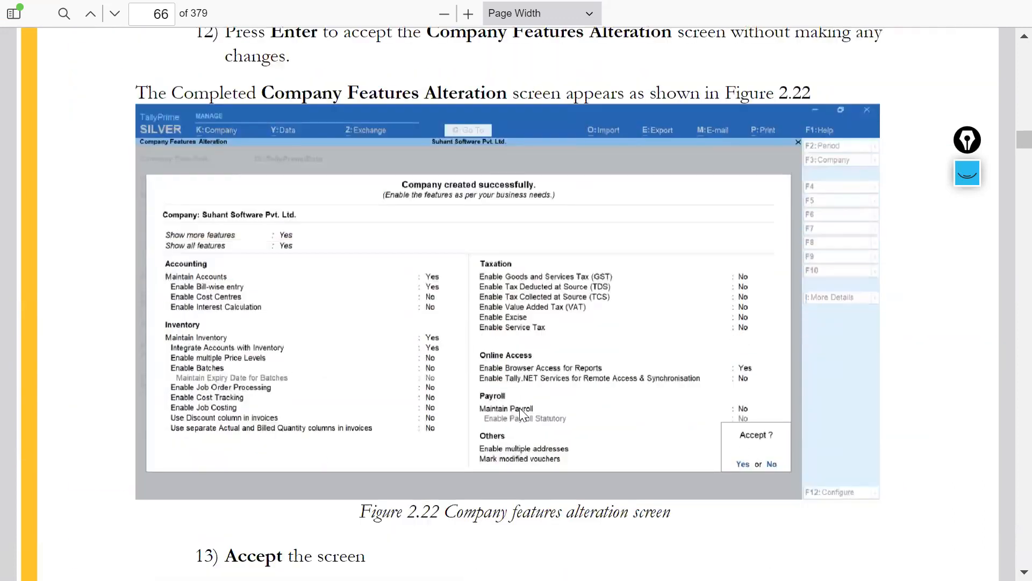
scroll(521, 415, "down", 18)
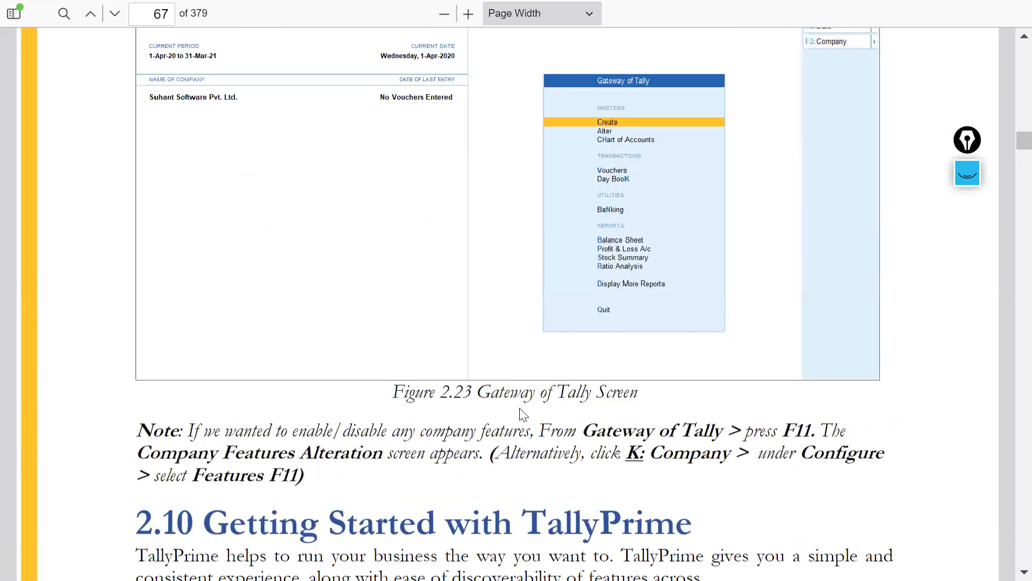
Step: Review section 2.10 on getting started, select the Top Menu section's text and view Figure 2.24 on page 68
scroll(520, 414, "down", 1)
scroll(519, 415, "up", 6)
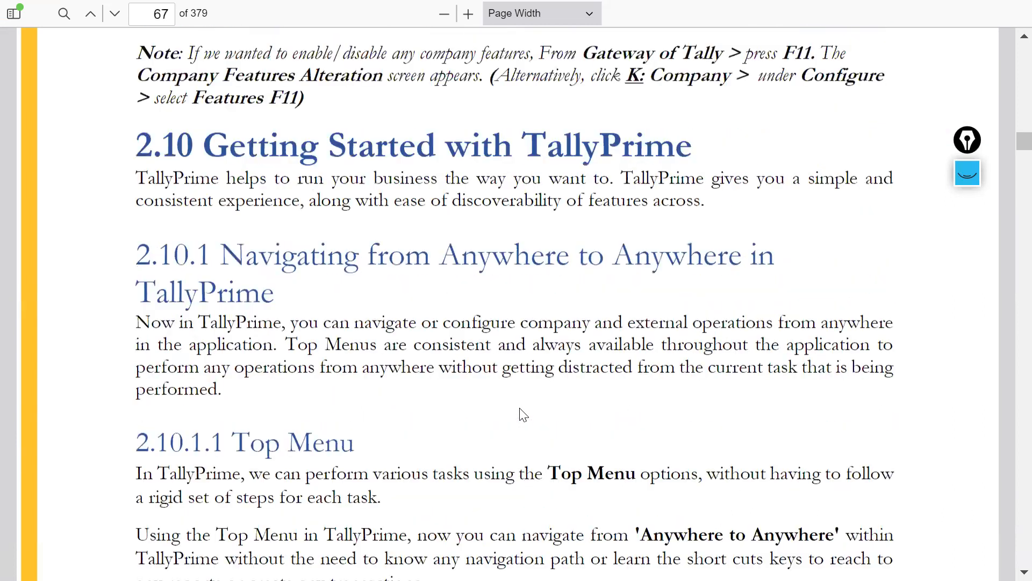
left_click_drag(234, 503, 546, 504)
scroll(548, 505, "down", 5)
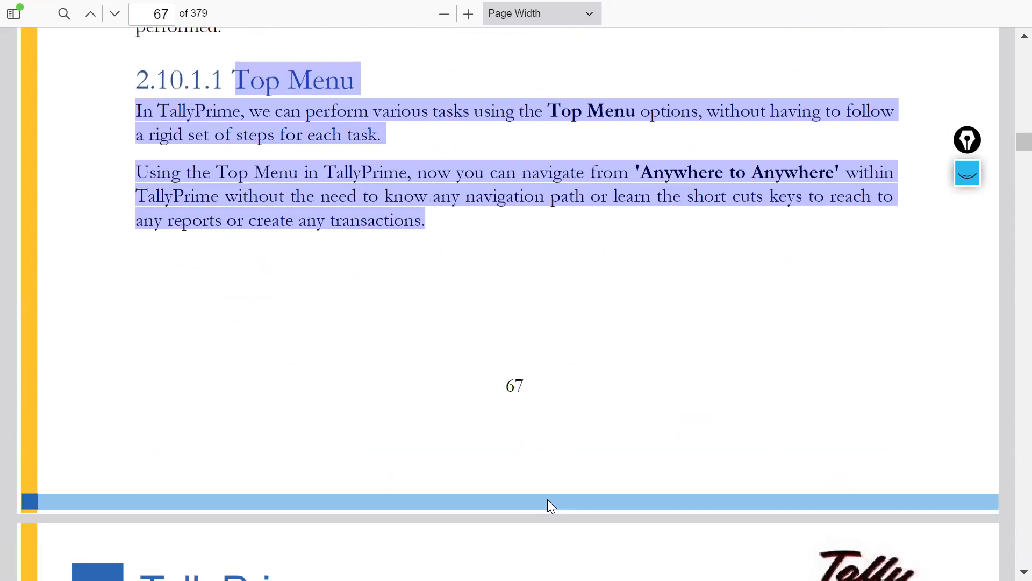
scroll(538, 503, "down", 5)
scroll(537, 503, "down", 3)
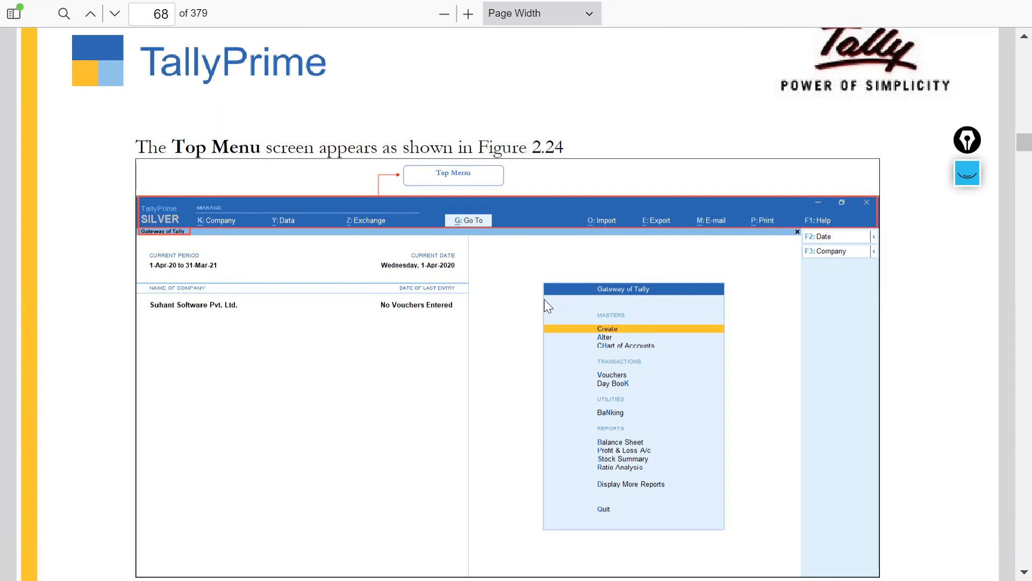
Step: Review the Top Menu options from Company and Data through Print and Help in the guide on pages 68 and 69
scroll(545, 299, "down", 5)
scroll(545, 300, "down", 3)
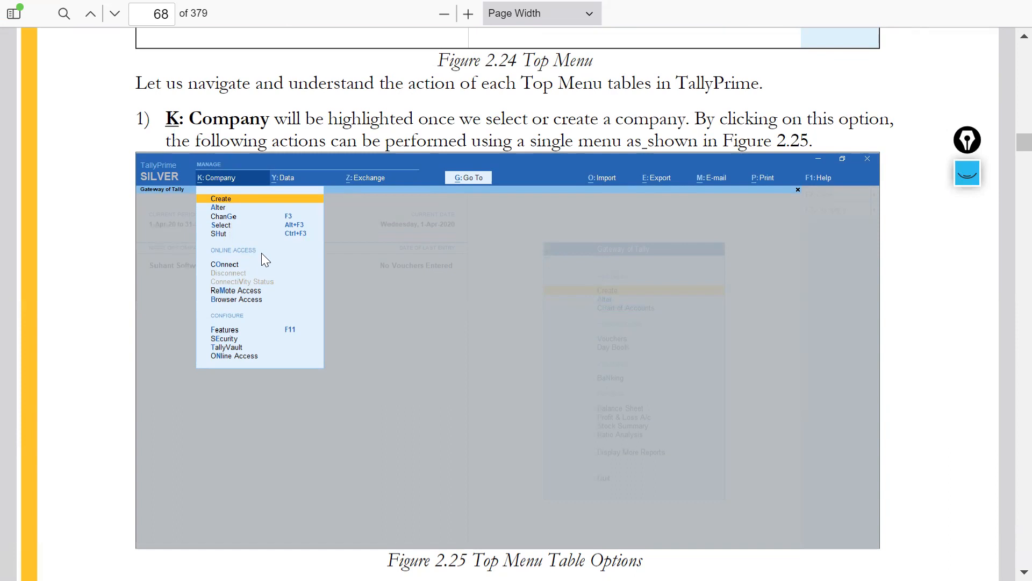
scroll(286, 249, "down", 13)
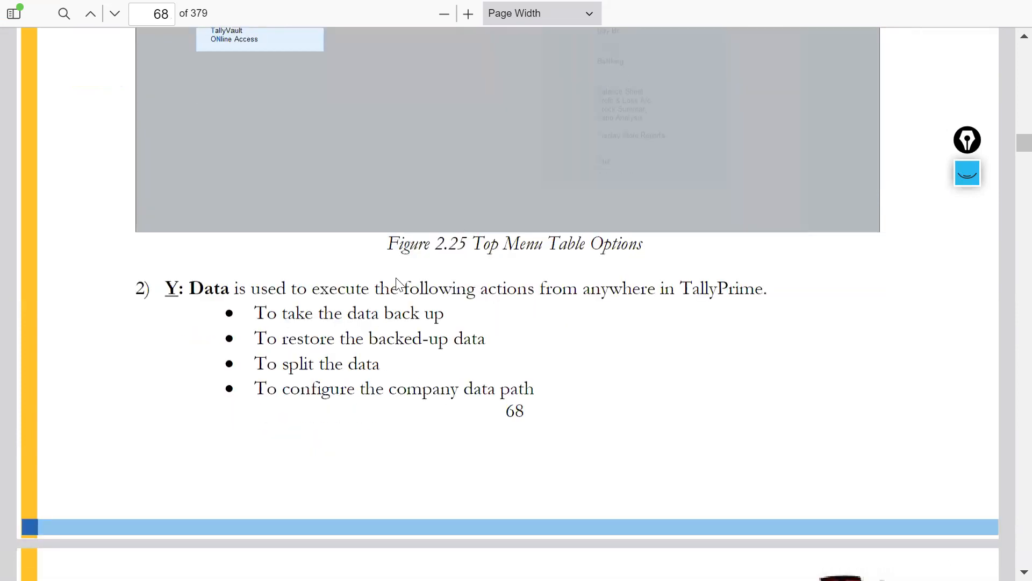
scroll(330, 322, "down", 4)
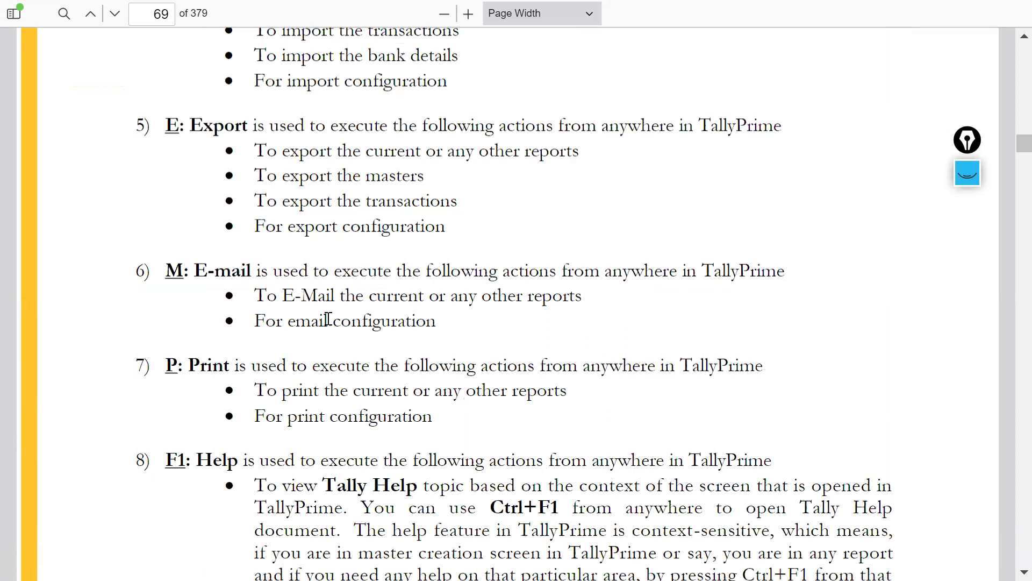
scroll(328, 319, "up", 5)
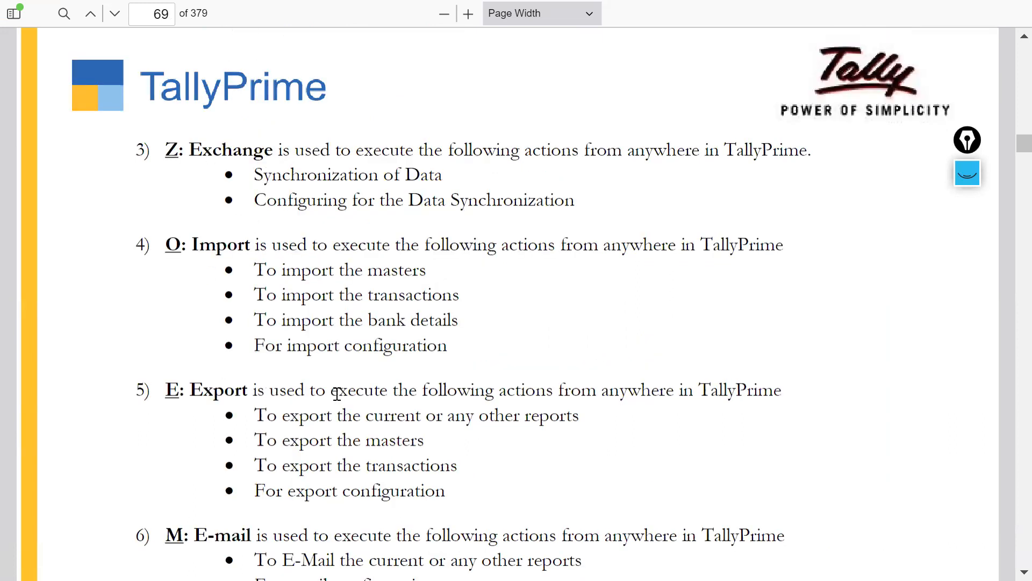
scroll(338, 393, "down", 10)
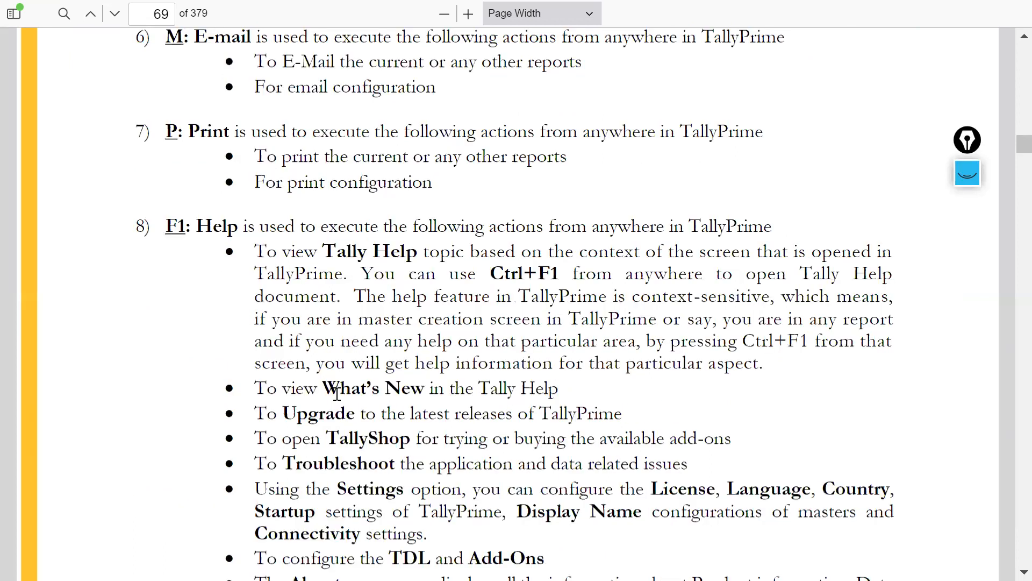
Step: Examine section 2.10.1.2 on the Right Buttons with Figures 2.26 and 2.27 on page 70
scroll(226, 369, "down", 14)
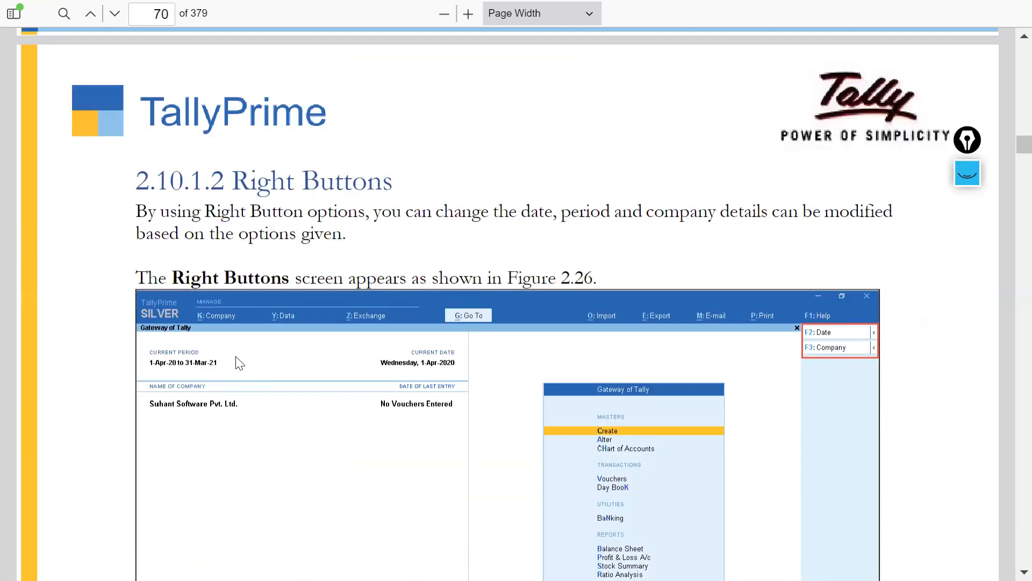
scroll(239, 363, "down", 2)
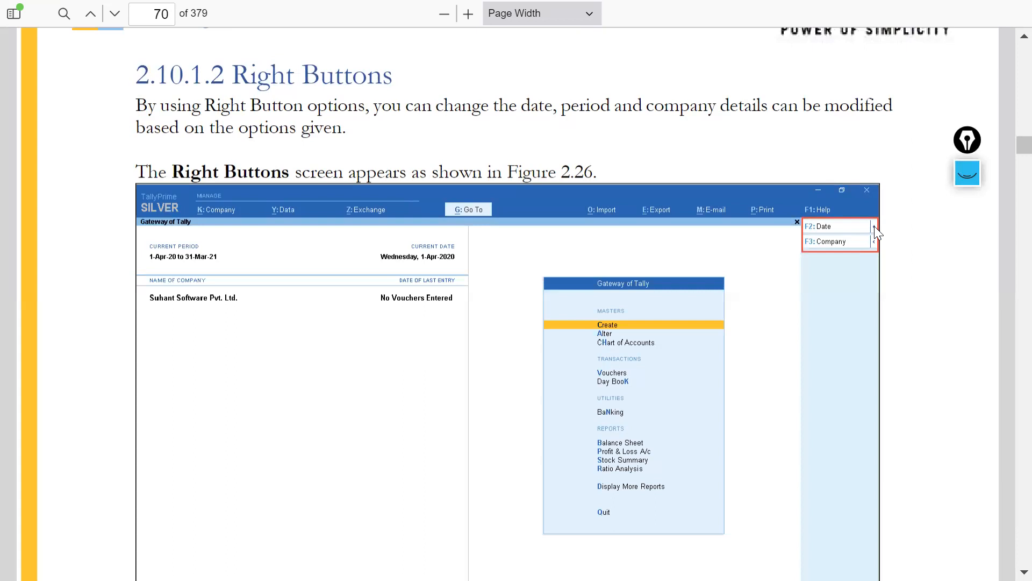
scroll(587, 403, "down", 6)
scroll(587, 403, "up", 4)
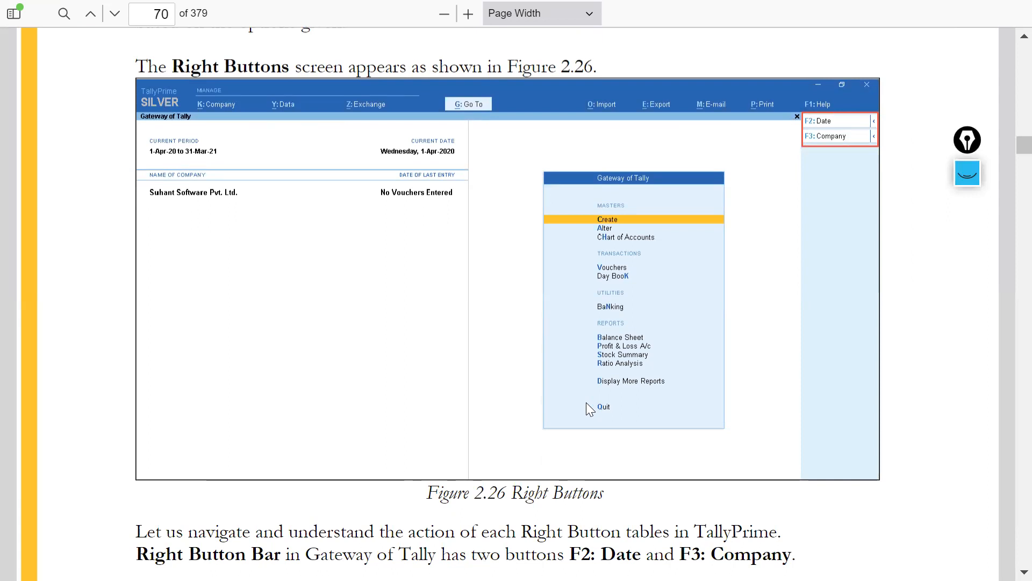
scroll(554, 430, "down", 8)
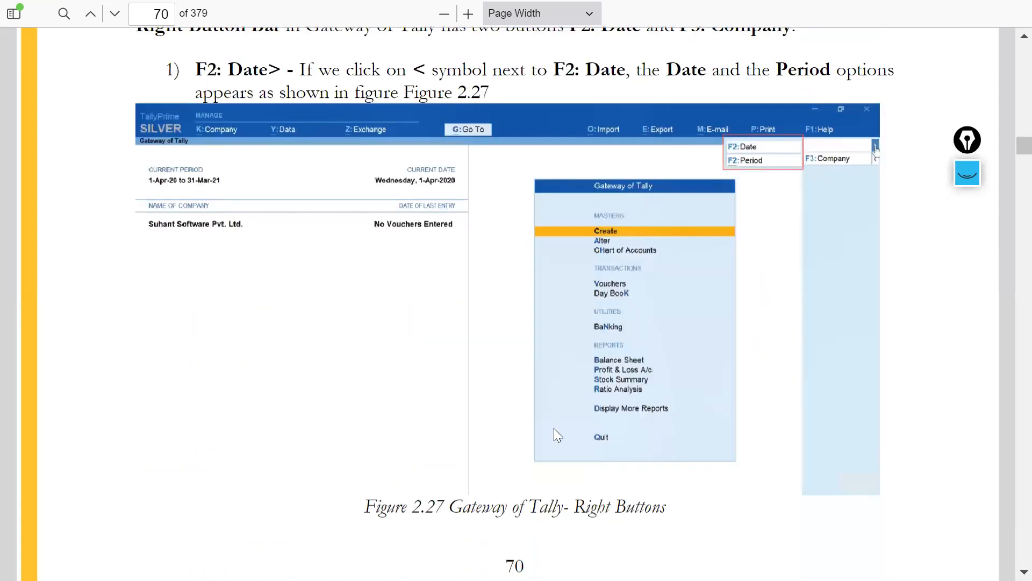
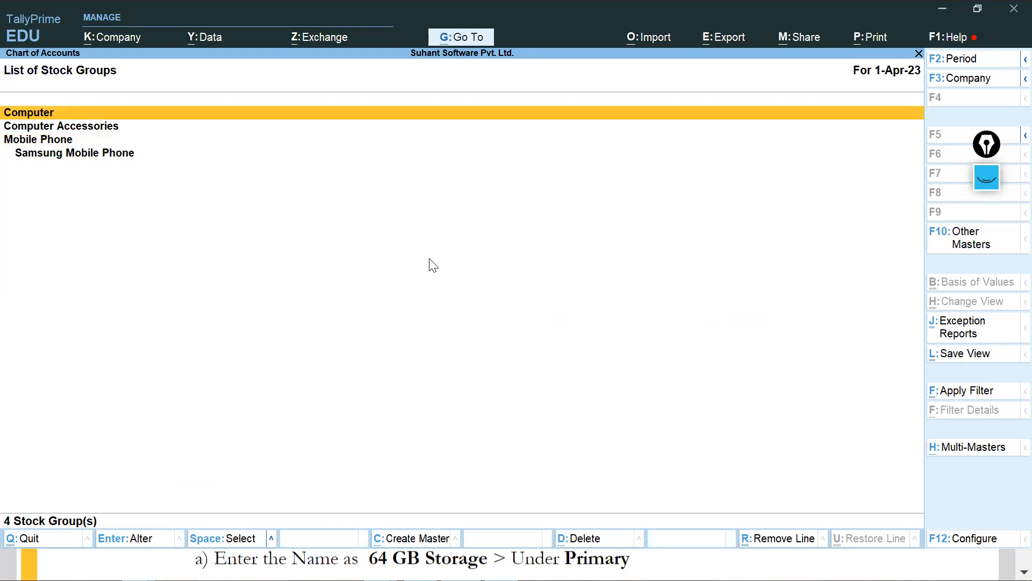
Step: Look through the Multi Create, Multi Alter and GST Rate Setup options in Multi-Masters for the stock groups
key("alt+h")
key("Escape")
left_click(956, 455)
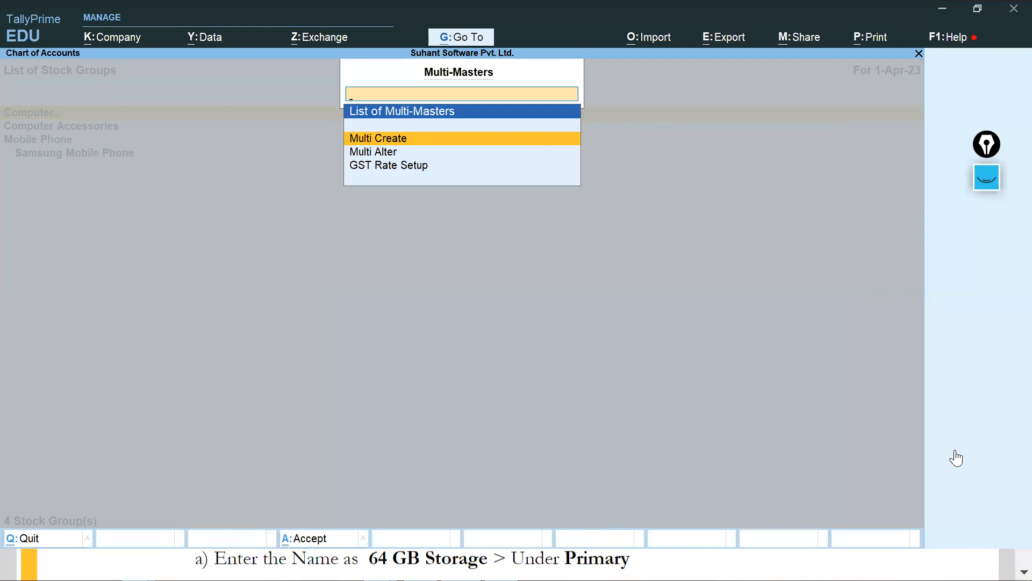
key("Escape")
left_click(956, 455)
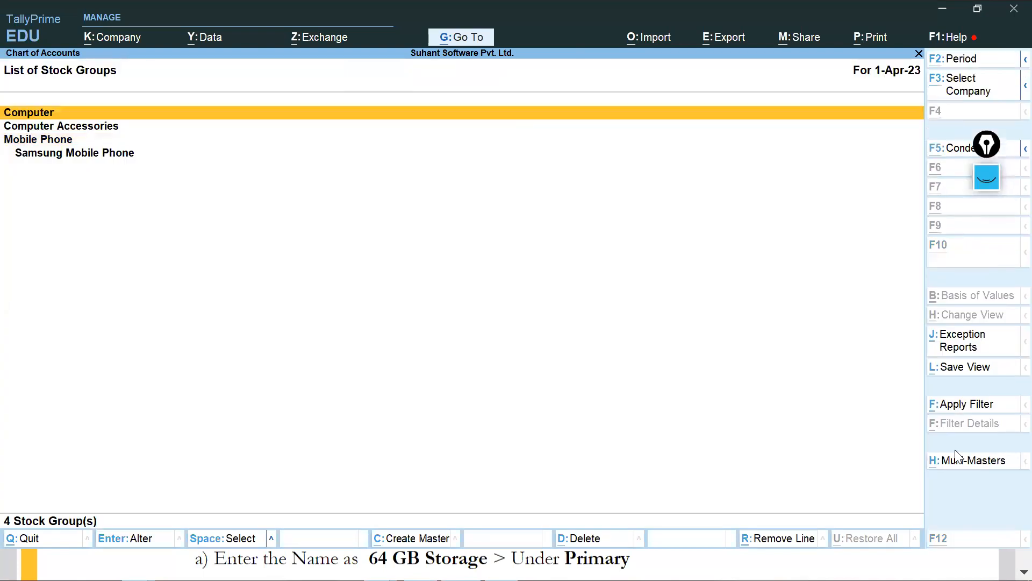
key("Down")
key("Up")
key("Down")
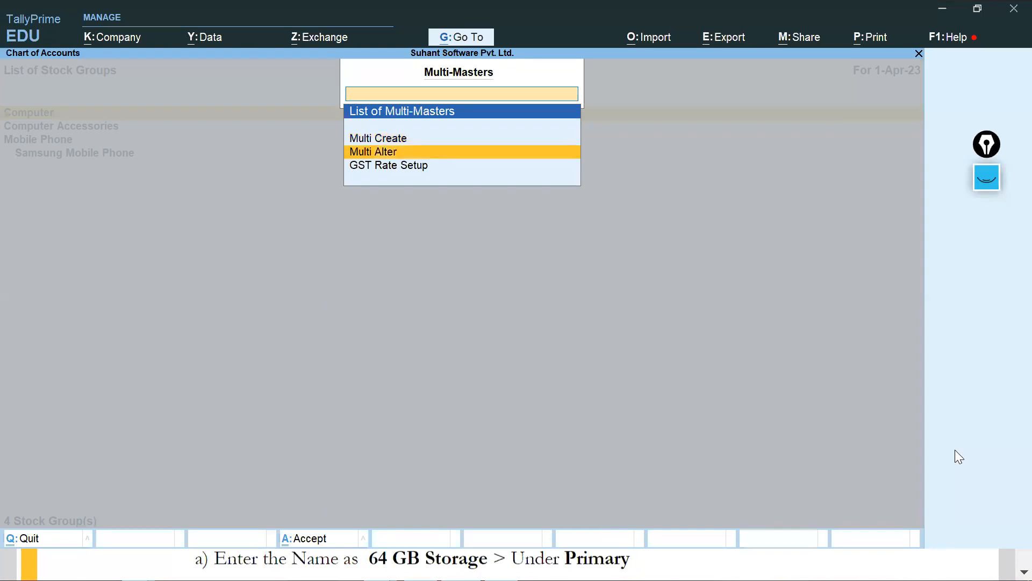
key("Down")
key("Up")
key("Up")
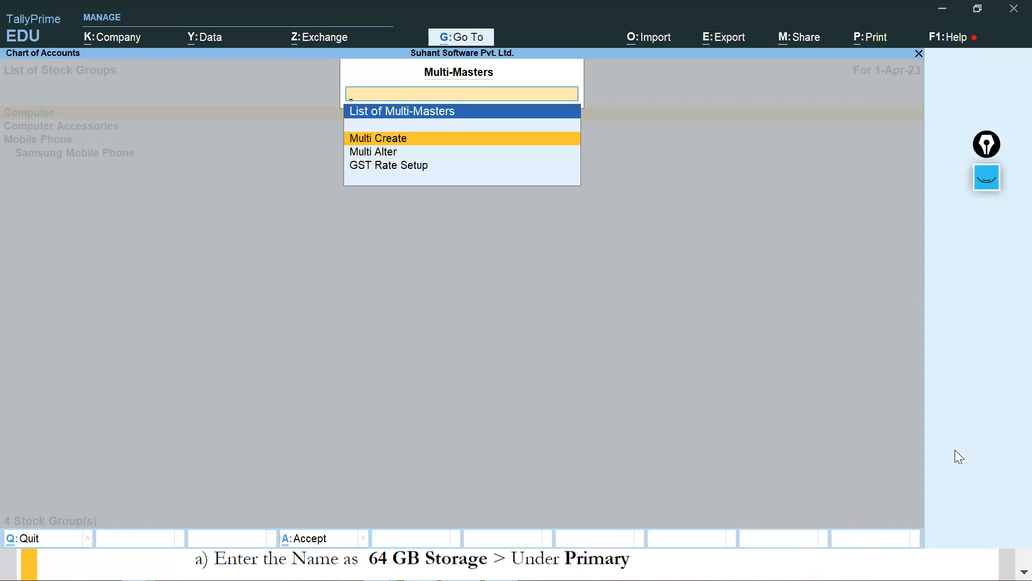
key("Down")
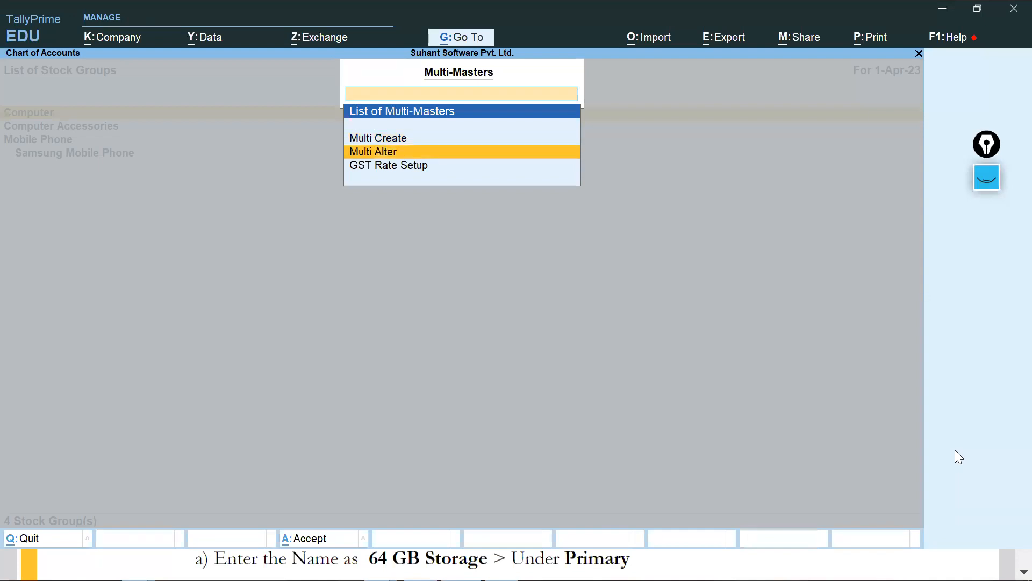
key("Down")
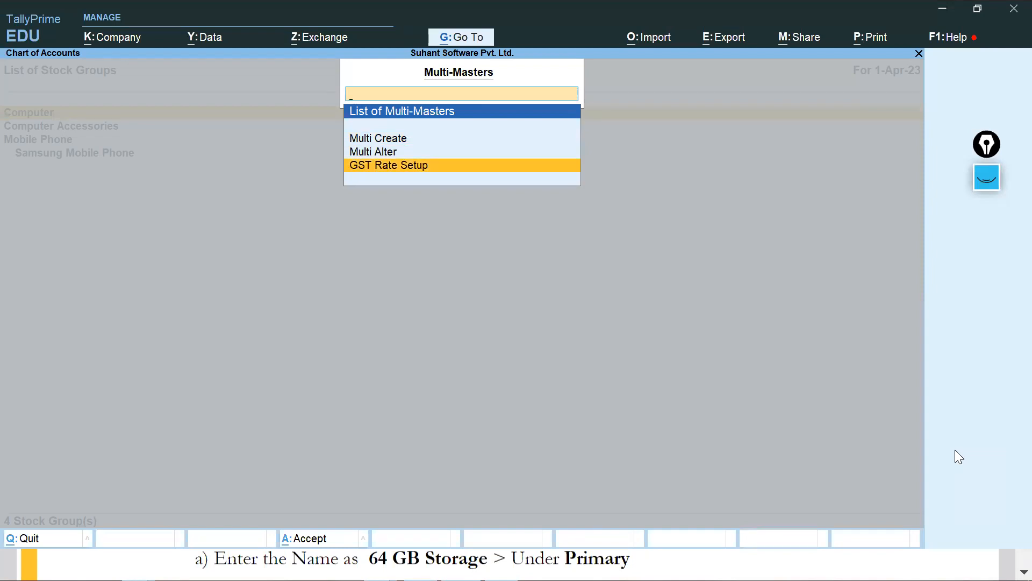
Step: Start Multi Create to add several stock groups at once
key("Up")
key("Up")
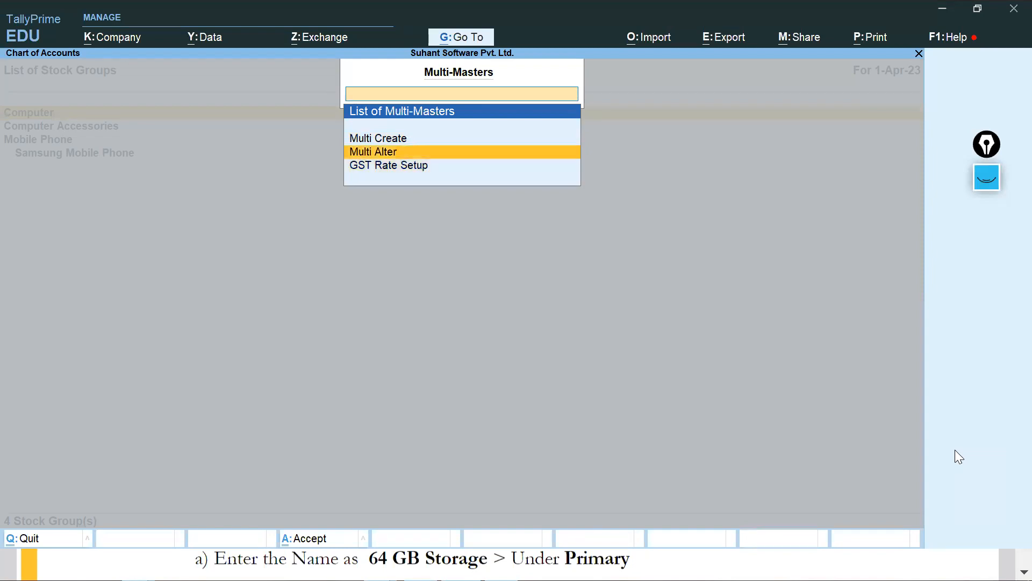
key("Return")
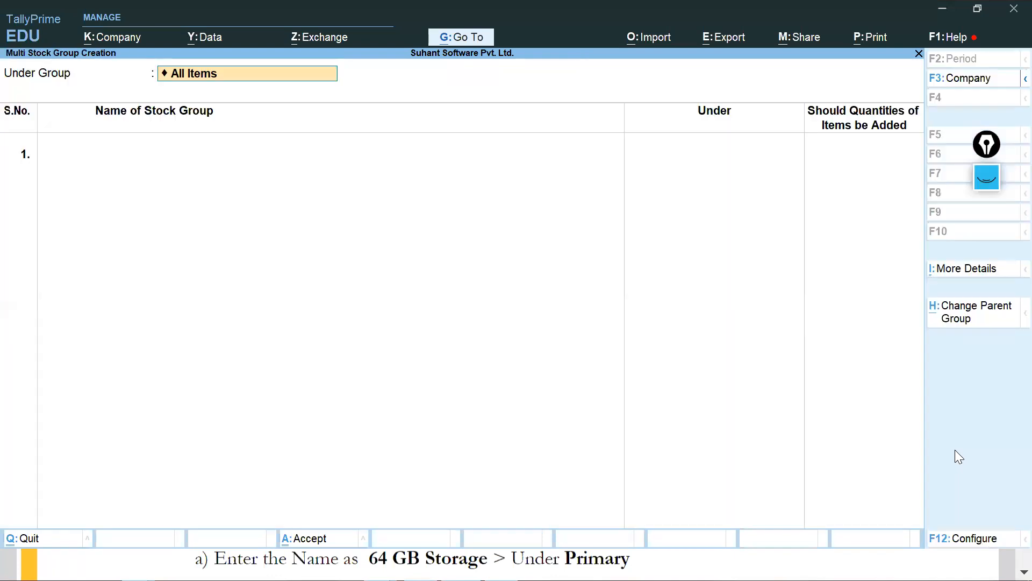
Step: Check the sub-stock groups in Table 3.8 of the guide and set the Under Group to All Items
type("M")
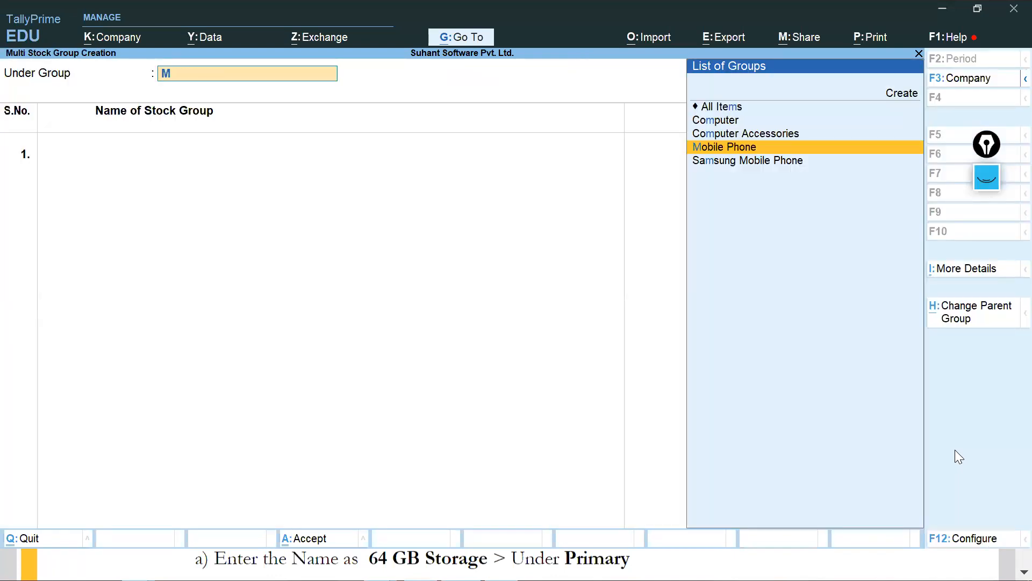
key("alt+Tab")
key("alt+Tab")
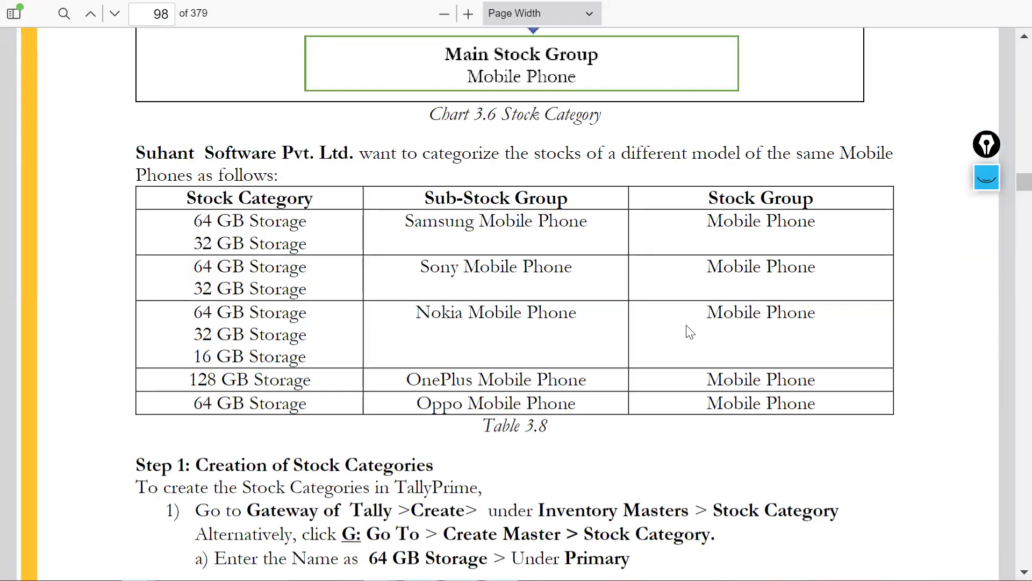
key("alt+Tab")
key("Up")
key("Down")
key("Up")
key("Up")
key("Up")
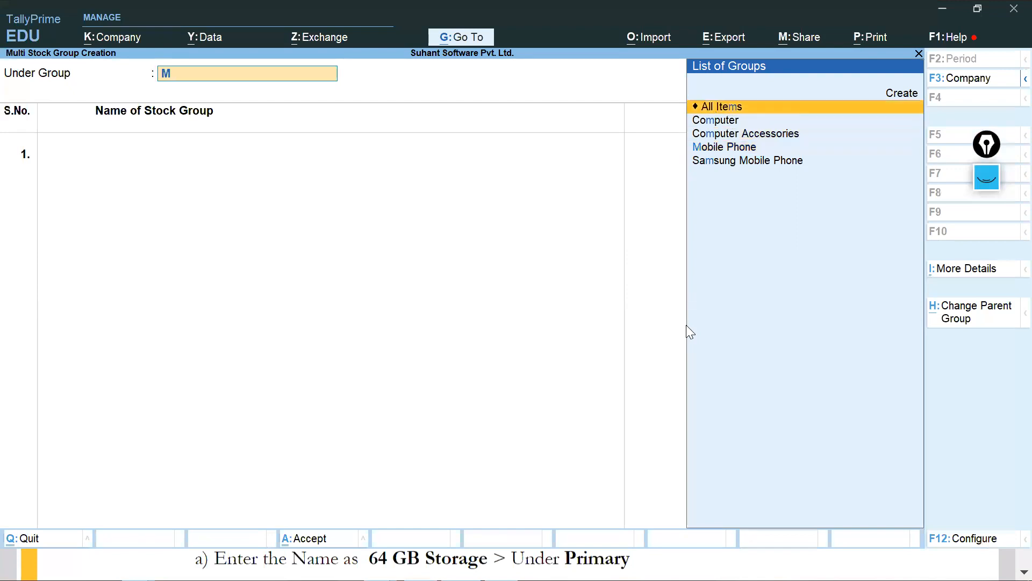
key("Return")
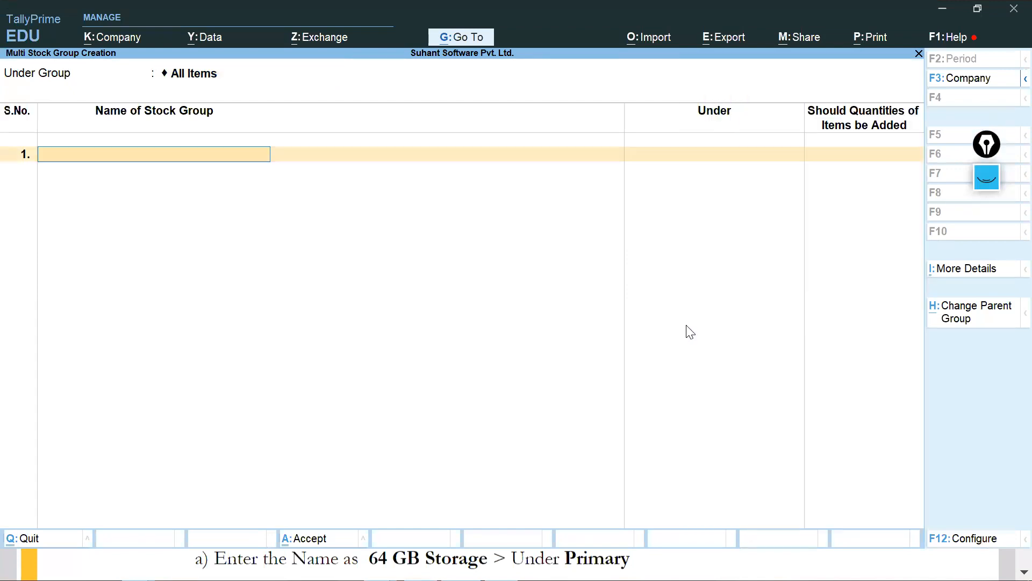
Step: Copy Sony Mobile Phone from Table 3.8 of the guide and enter it in TallyPrime as the first stock group name
key("alt+Tab")
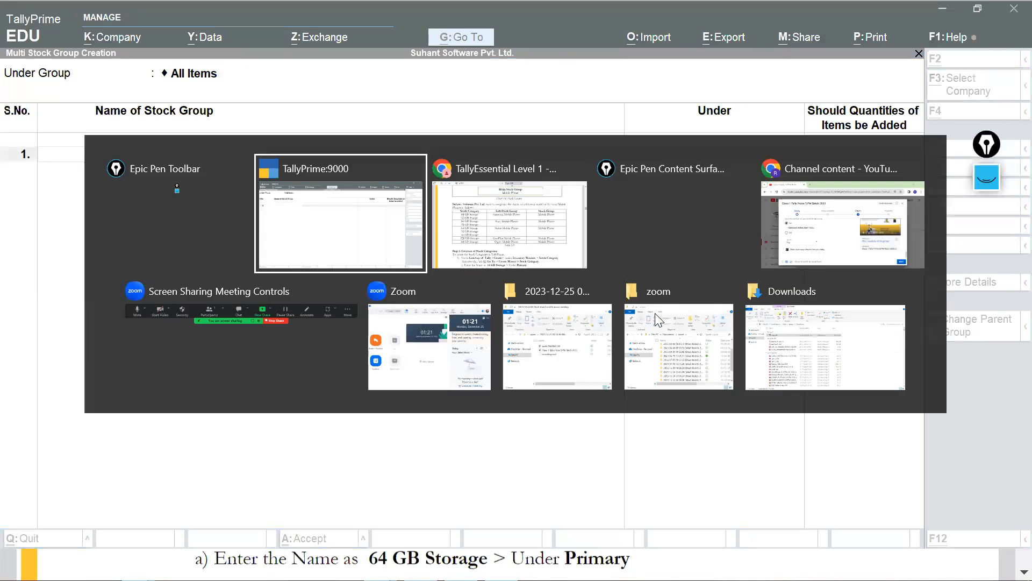
left_click_drag(419, 269, 539, 270)
left_click(438, 268)
left_click_drag(421, 268, 576, 270)
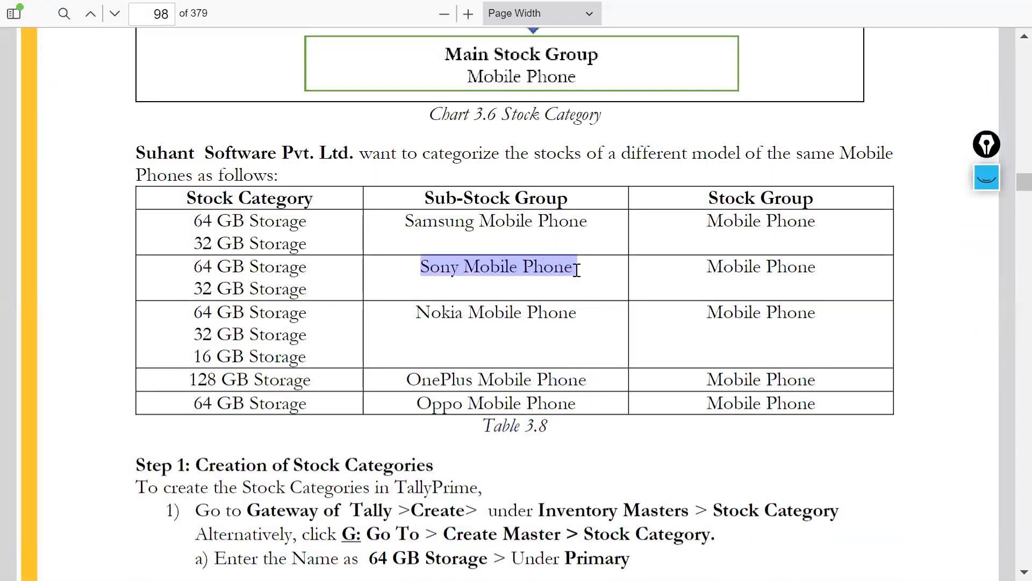
key("alt+Tab")
key("alt+Tab")
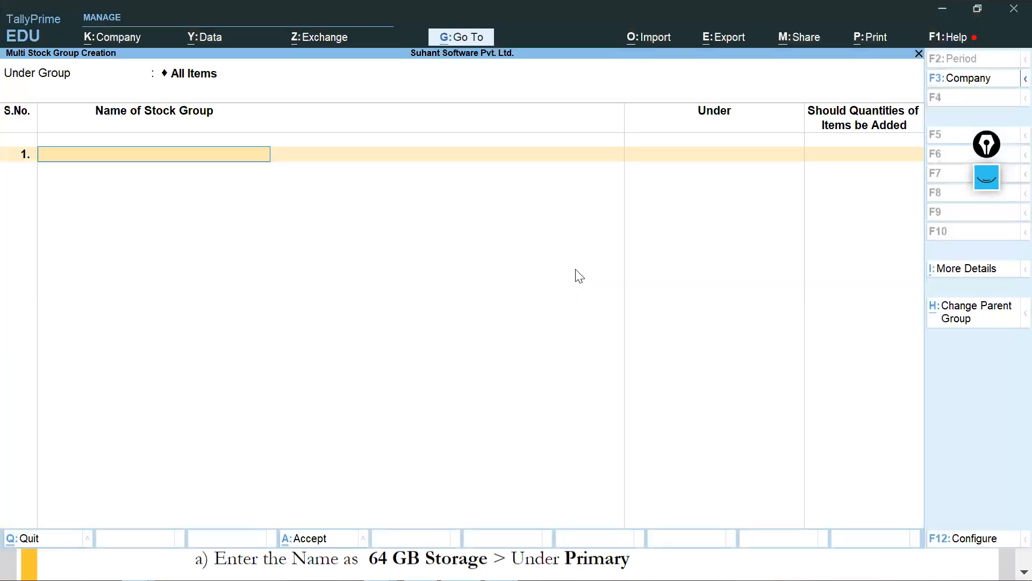
key("ctrl+alt+v")
key("Return")
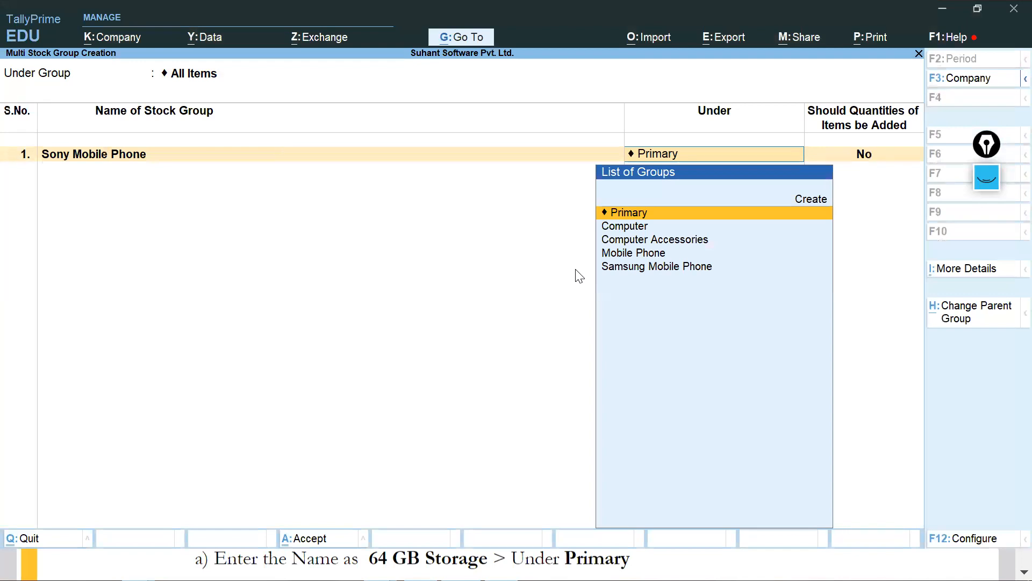
Step: Change the Under Group to Mobile Phone and complete the Sony Mobile Phone row with quantities added set to Yes
key("BackSpace")
key("BackSpace")
key("Down")
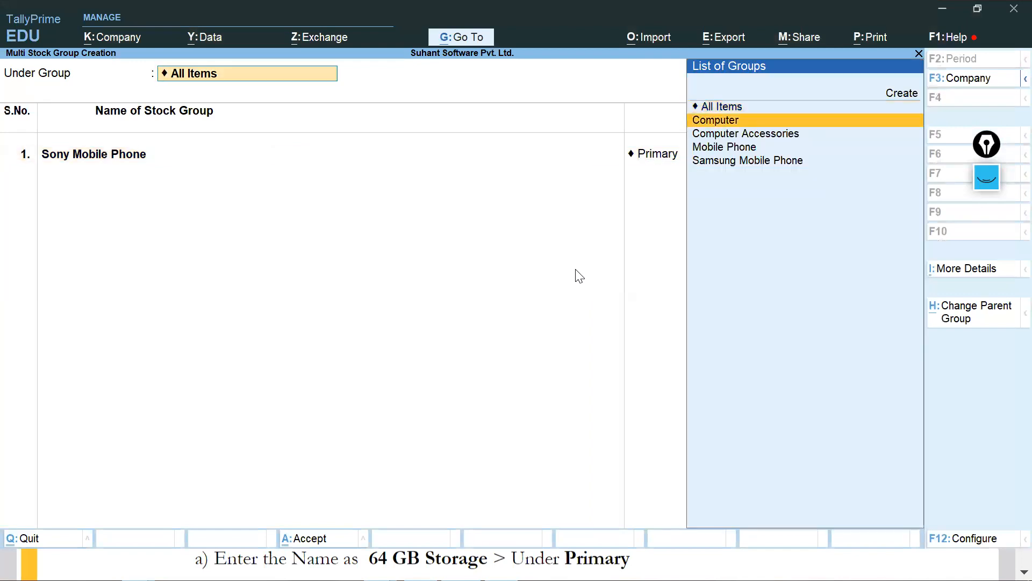
key("Down")
key("Down")
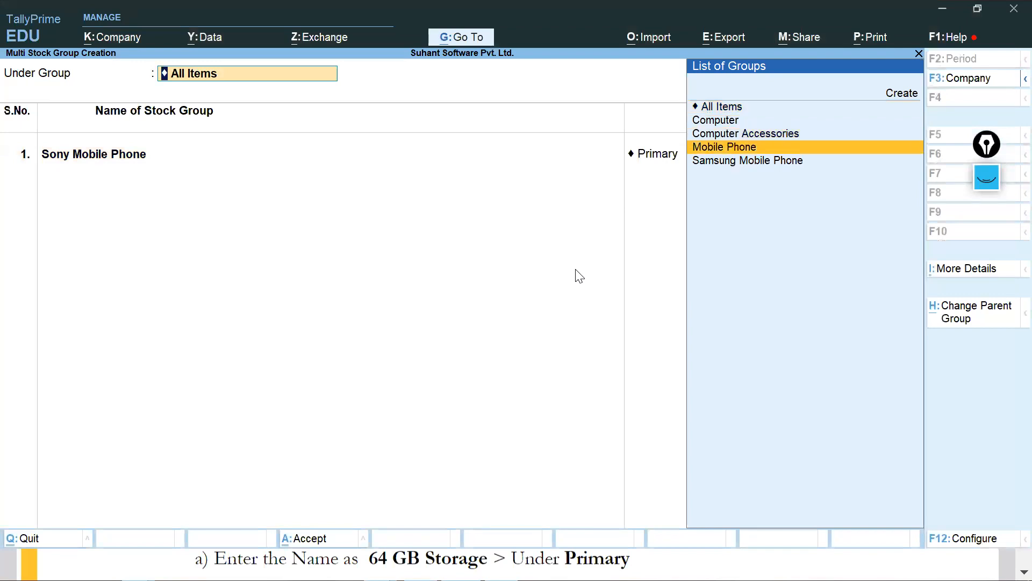
key("Return")
key("Return")
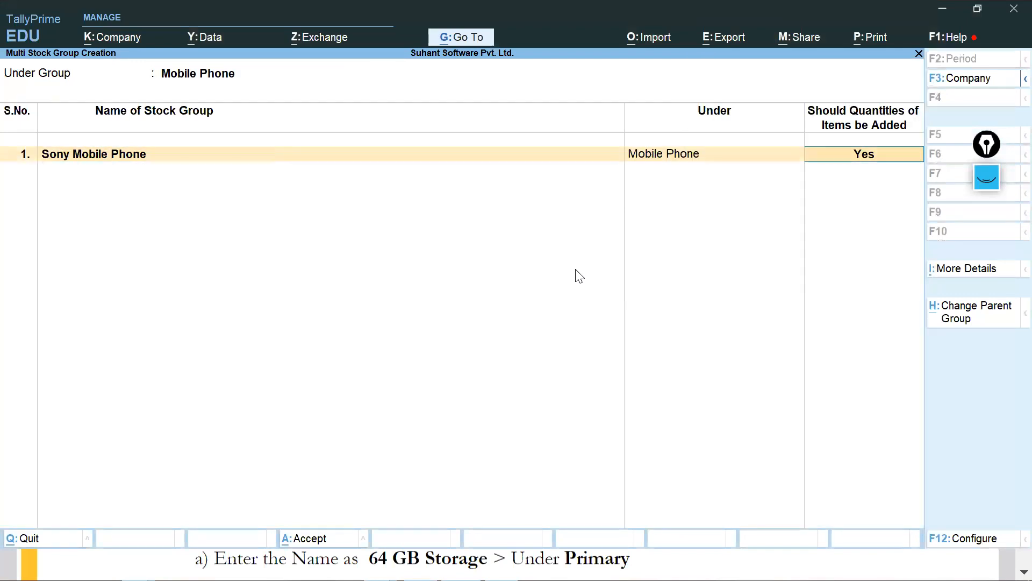
key("Return")
Step: Copy Nokia Mobile Phone from the guide and add it as the second stock group under Mobile Phone, with quantities added
key("alt+Tab")
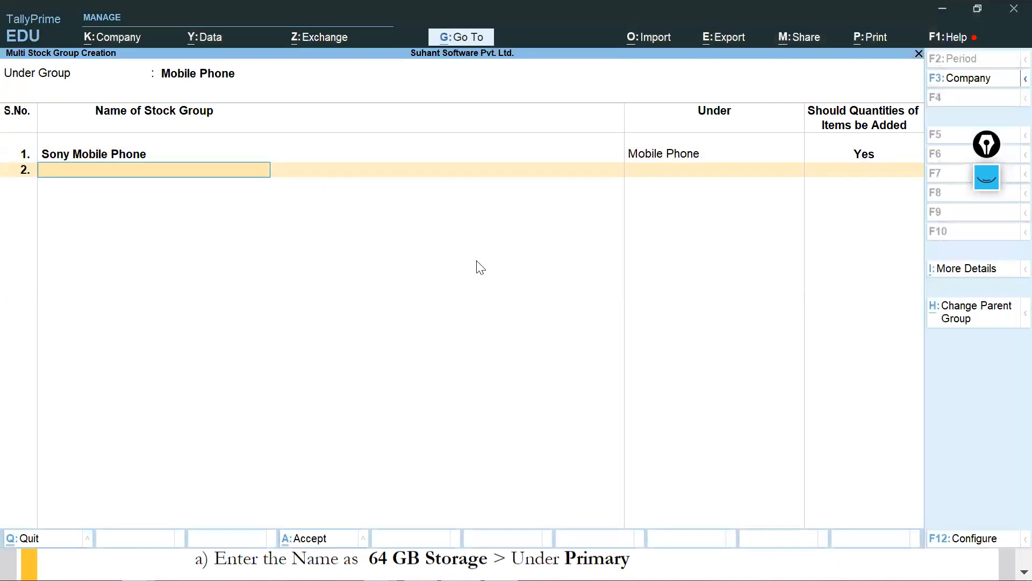
key("alt+Tab")
left_click_drag(422, 311, 578, 312)
key("ctrl+c")
key("alt+Tab")
key("ctrl+v")
key("Return")
key("Return")
key("Return")
Step: Copy OnePlus Mobile Phone from the guide and add it as the third stock group under Mobile Phone, with quantities added
key("alt+Tab")
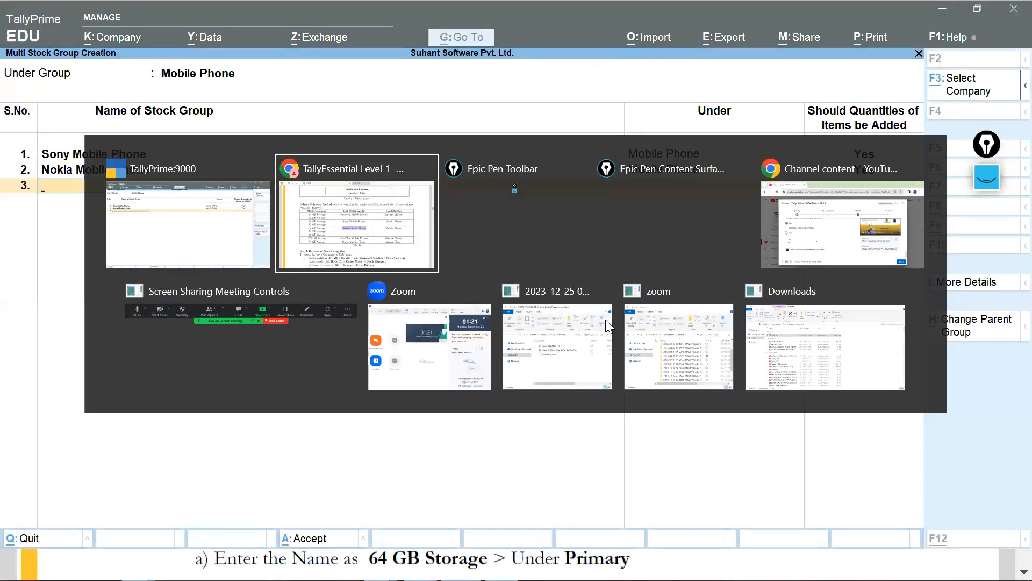
left_click_drag(409, 379, 588, 381)
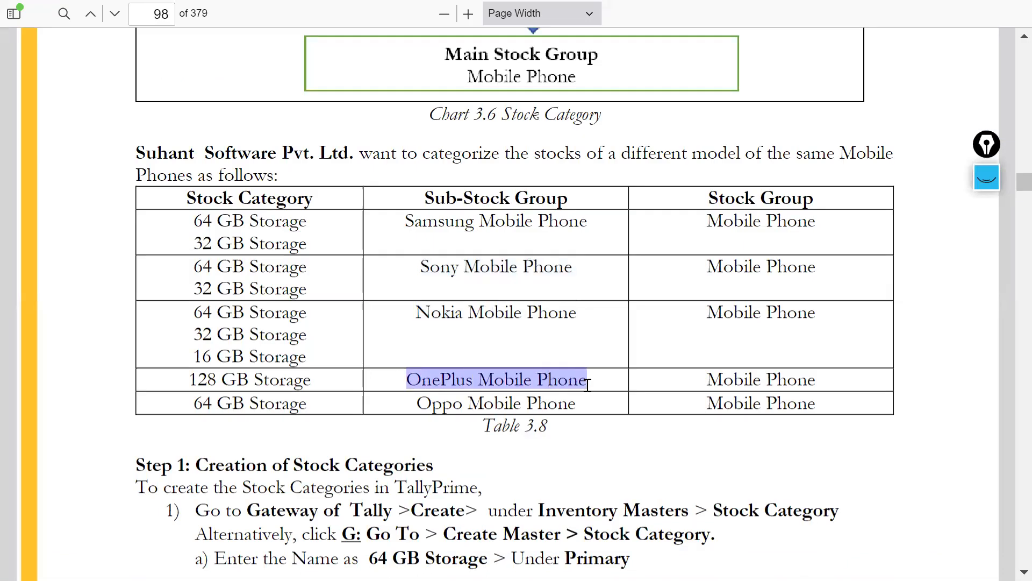
key("ctrl+c")
key("alt+Tab")
key("ctrl+v")
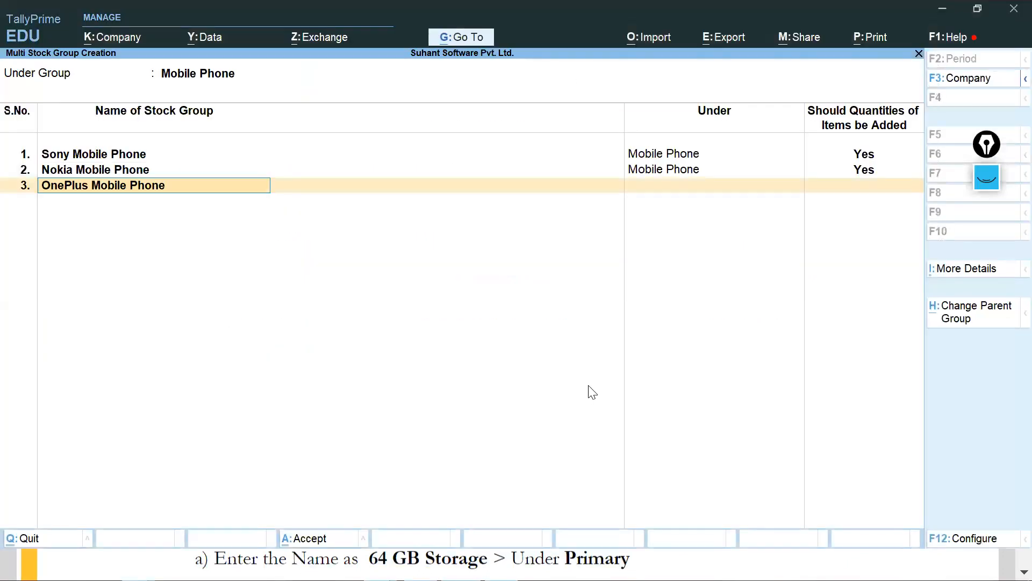
key("Return")
key("Return")
key("Return")
Step: Copy Oppo Mobile Phone from the guide and add it as the fourth stock group under Mobile Phone, with quantities added
key("alt+Tab")
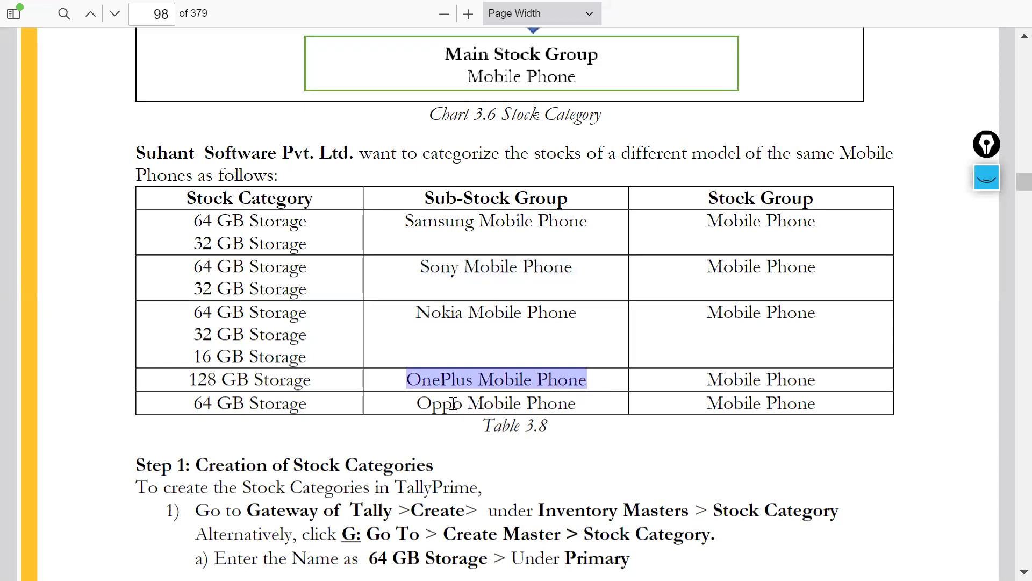
left_click(417, 405)
left_click(418, 409)
left_click_drag(416, 403, 580, 403)
key("ctrl+c")
key("alt+Tab")
key("ctrl+v")
key("Return")
key("Return")
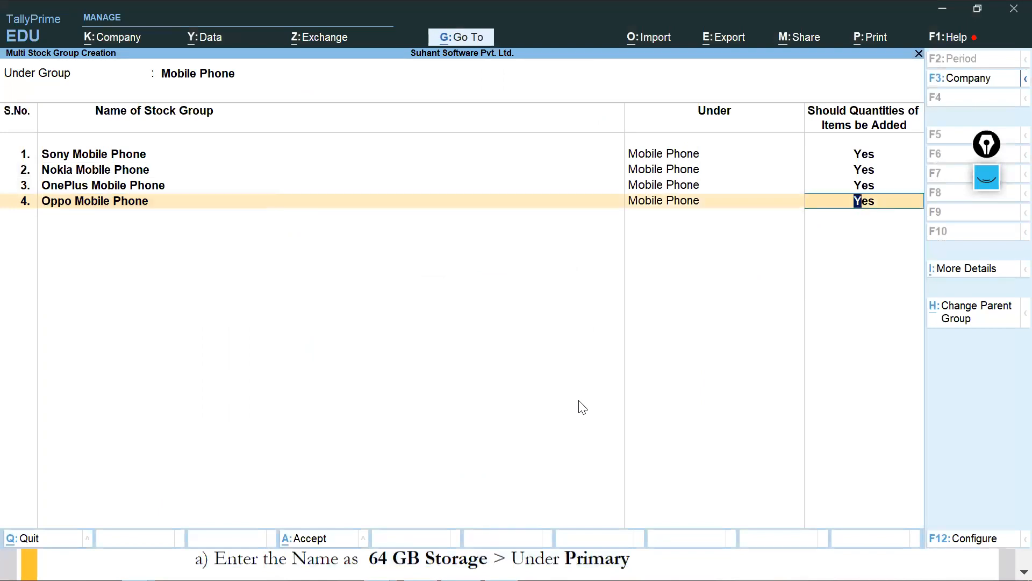
Step: Check the sub-stock groups against the guide's table and save the multiple stock group creation under Mobile Phone
key("alt+Tab")
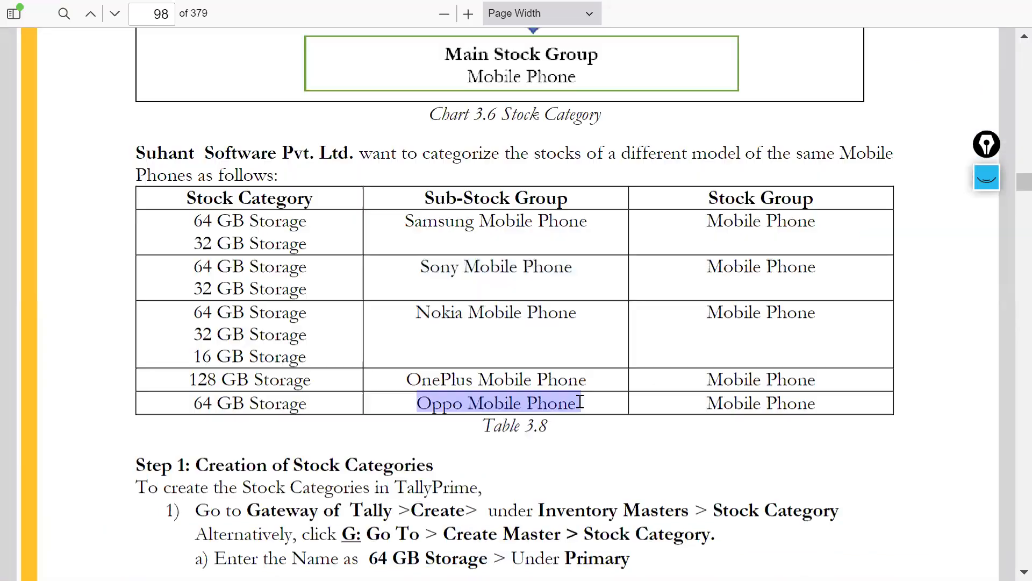
key("alt+Tab")
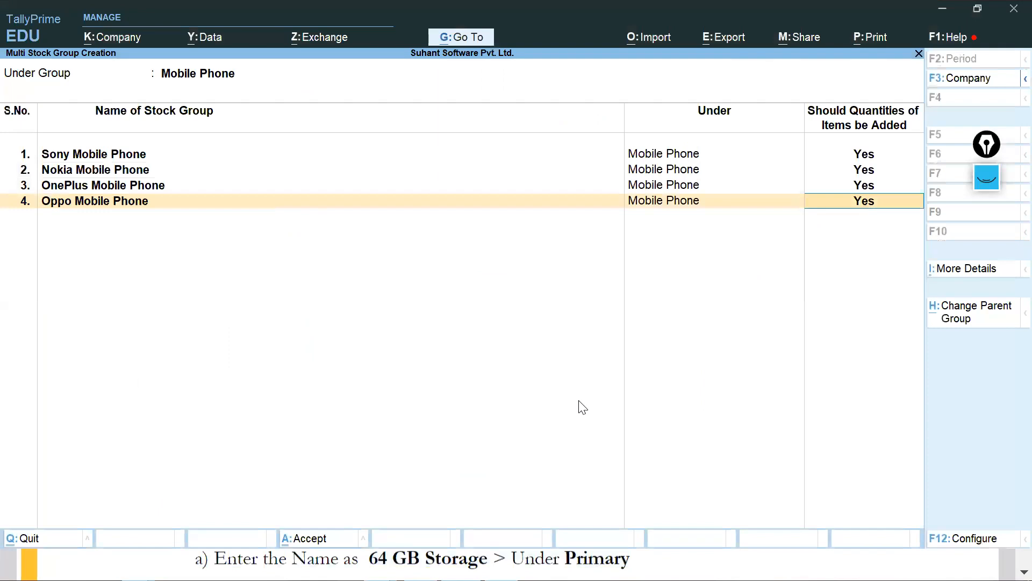
key("Return")
key("Return")
key("Return")
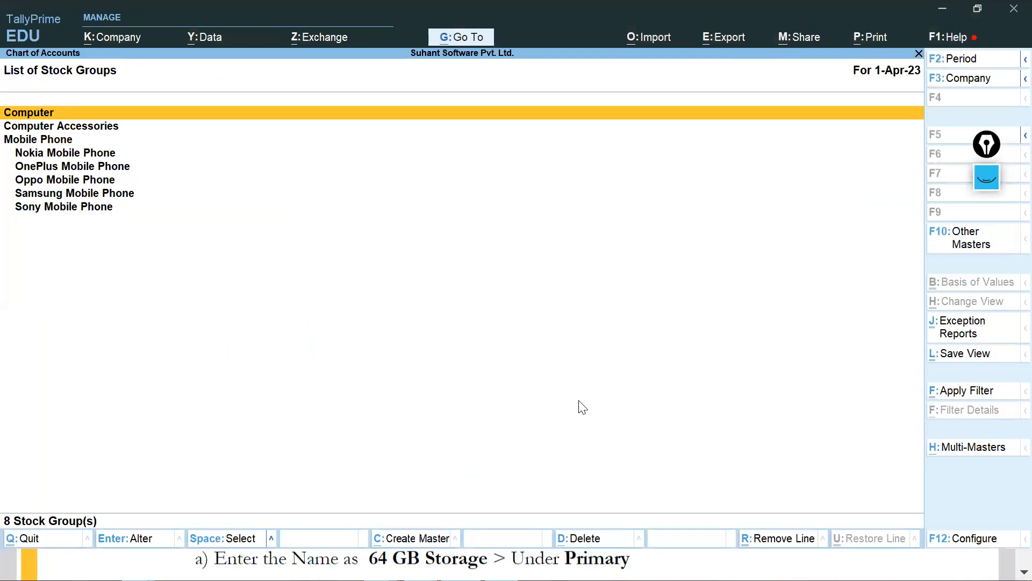
Step: Review the sub-groups listed under Mobile Phone in the chart of stock groups
key("Down")
key("Down")
key("Down")
key("Down")
key("Down")
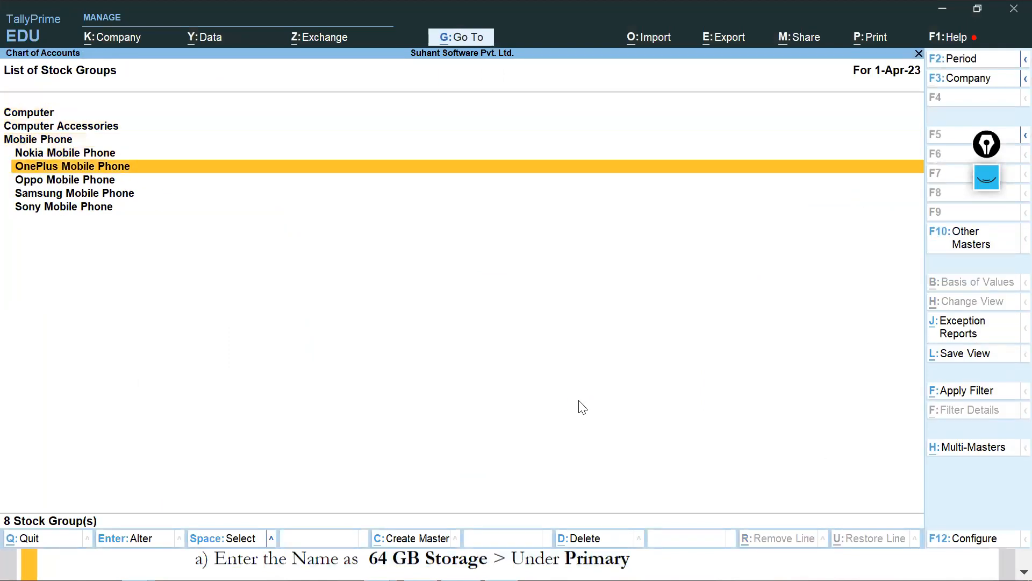
key("Up")
key("Up")
key("Up")
key("Down")
key("Down")
key("Down")
key("Down")
key("Down")
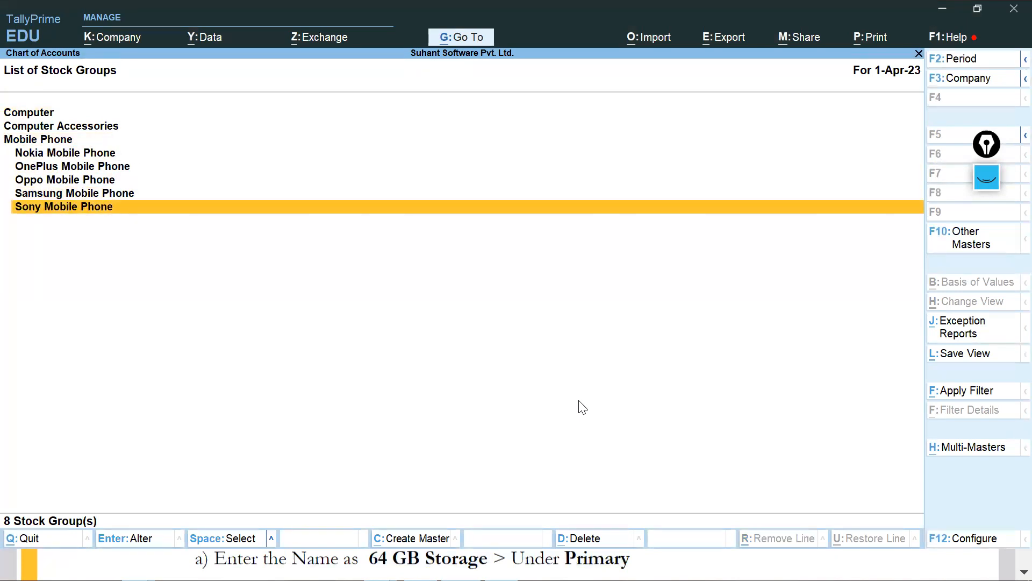
Step: Switch to the guide and read the stock category table and creation instructions on pages 98 and 99
key("alt+Tab")
scroll(357, 364, "down", 2)
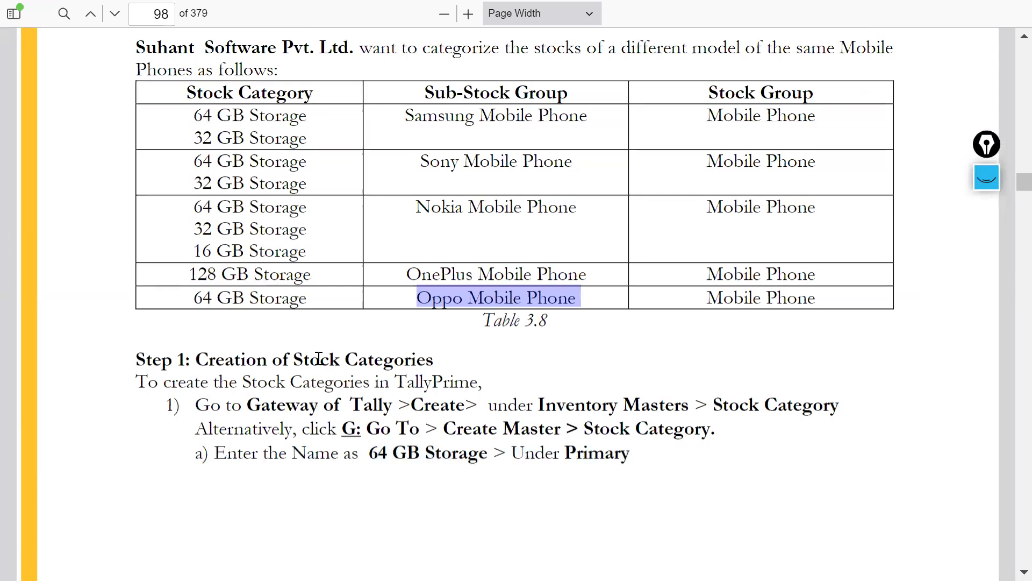
scroll(318, 358, "up", 3)
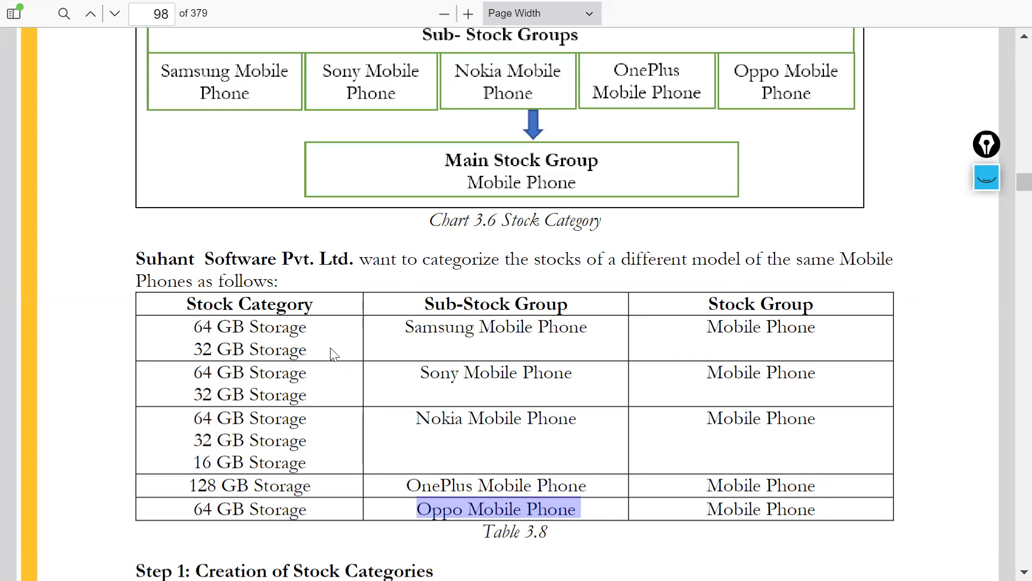
scroll(333, 355, "down", 2)
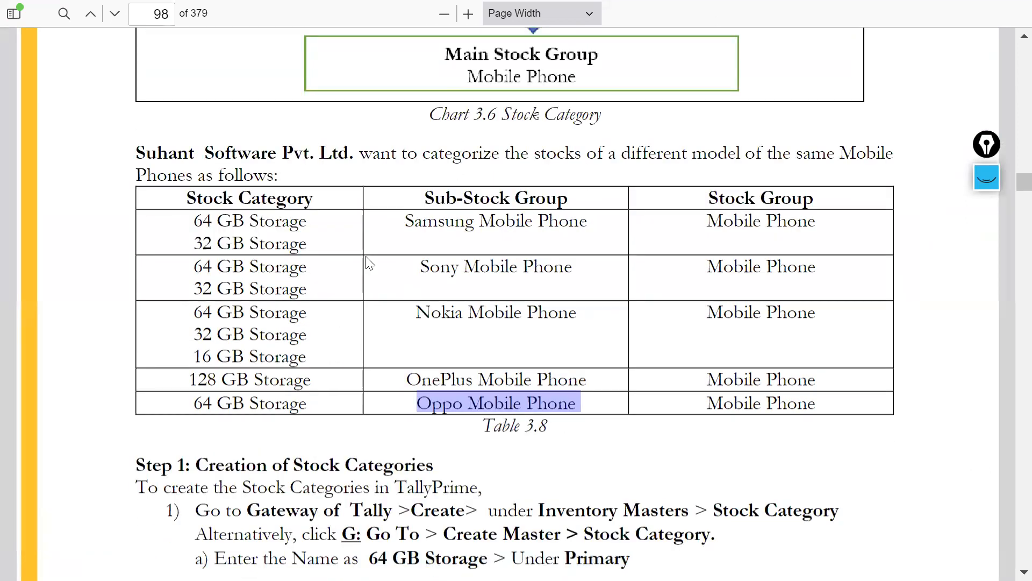
scroll(387, 323, "down", 10)
scroll(385, 318, "down", 7)
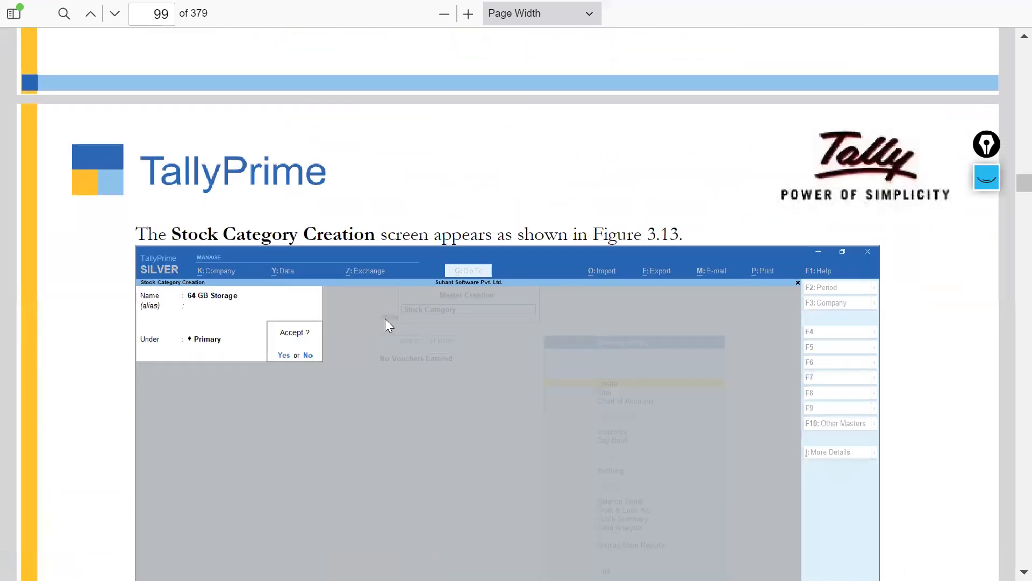
scroll(394, 357, "down", 5)
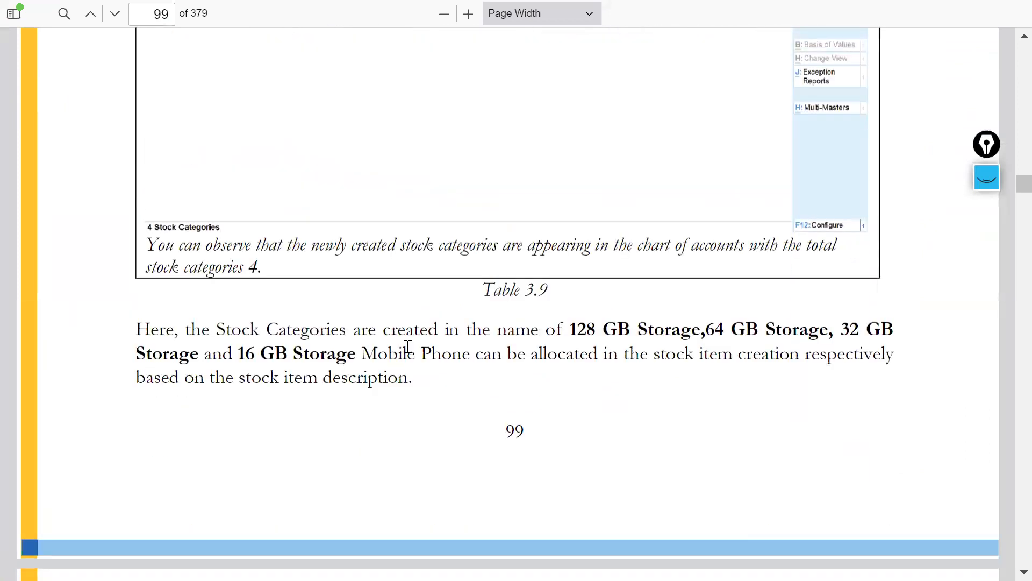
scroll(408, 347, "up", 12)
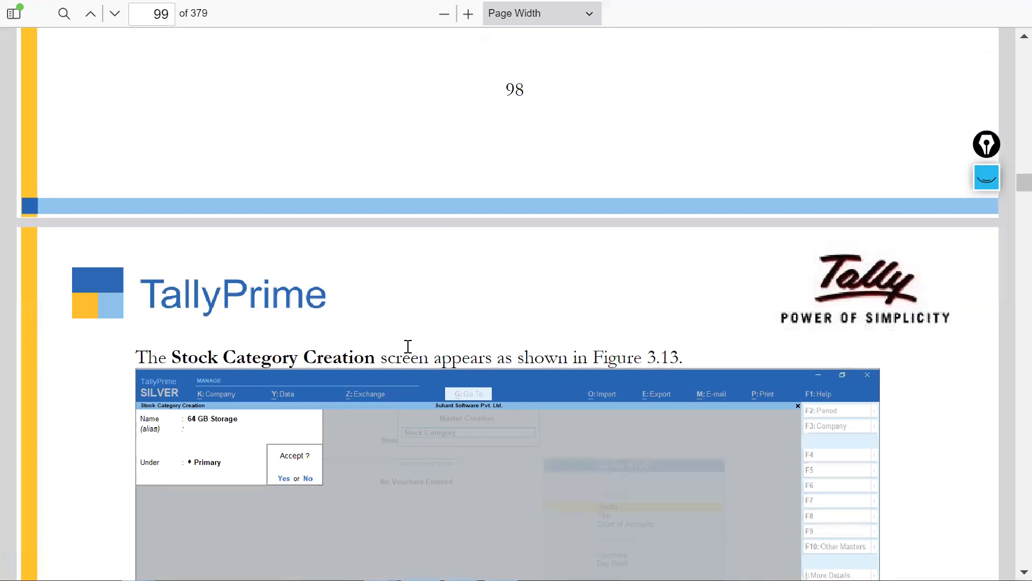
Step: Switch back to TallyPrime and start creating multiple stock categories from the chart of accounts, under All Items
key("alt+Tab")
key("Escape")
key("Down")
key("Down")
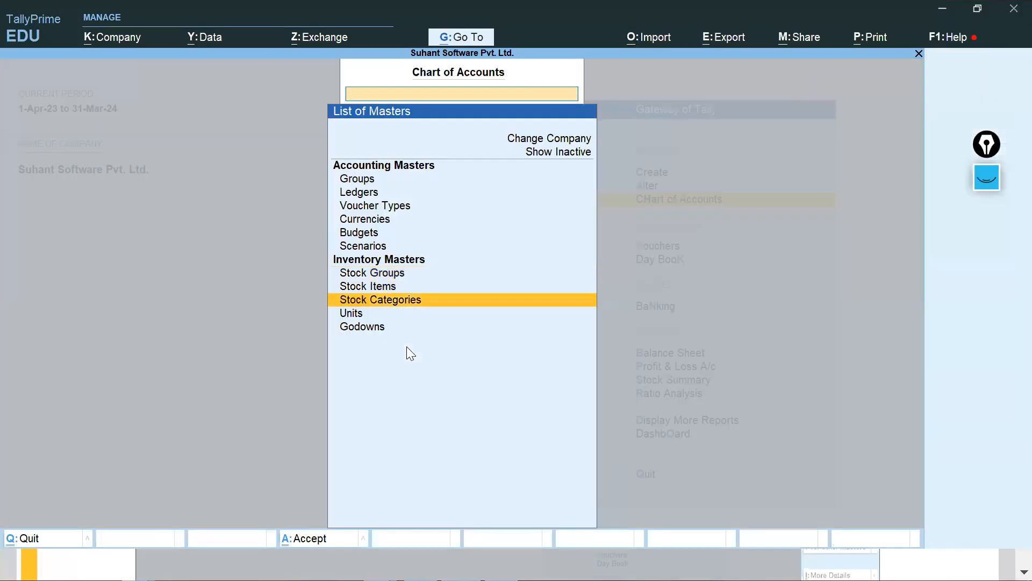
key("Return")
key("alt+h")
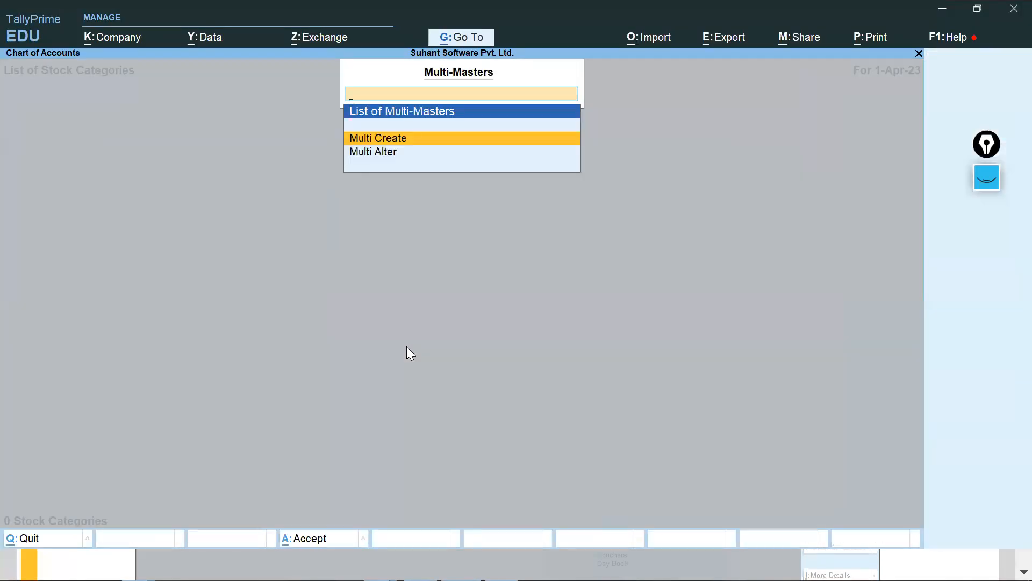
key("Return")
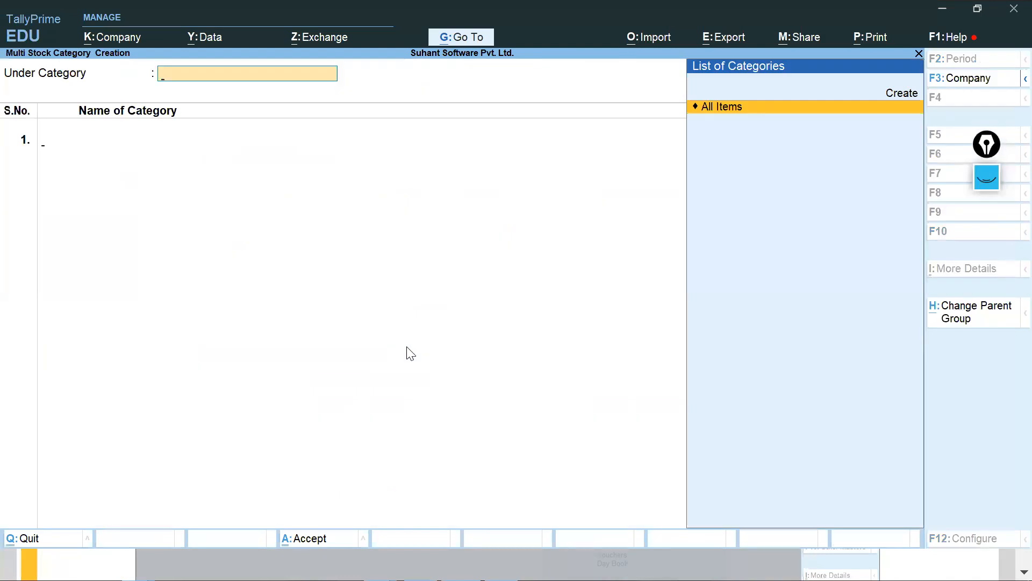
key("Return")
Step: Copy 64 GB Storage from the guide and add it as the first stock category under Primary
key("alt+Tab")
scroll(377, 366, "up", 10)
scroll(221, 287, "down", 1)
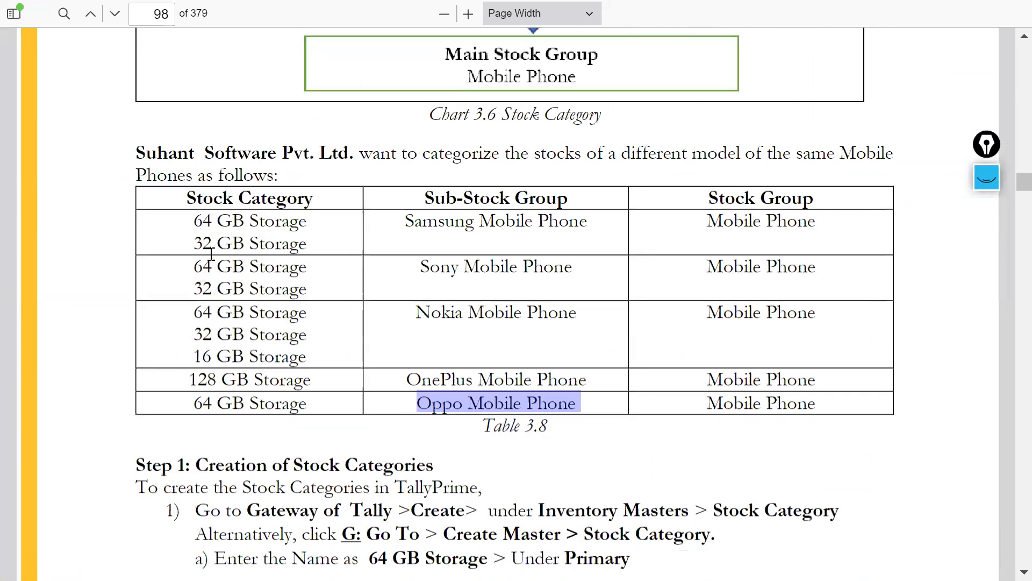
left_click_drag(195, 221, 306, 221)
key("ctrl+c")
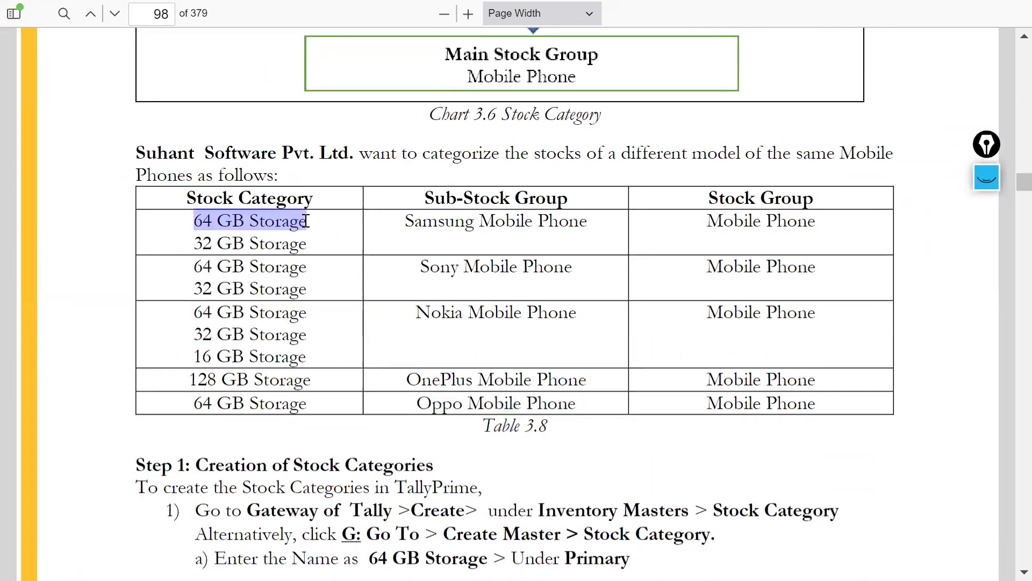
key("alt+Tab")
key("ctrl+v")
key("Return")
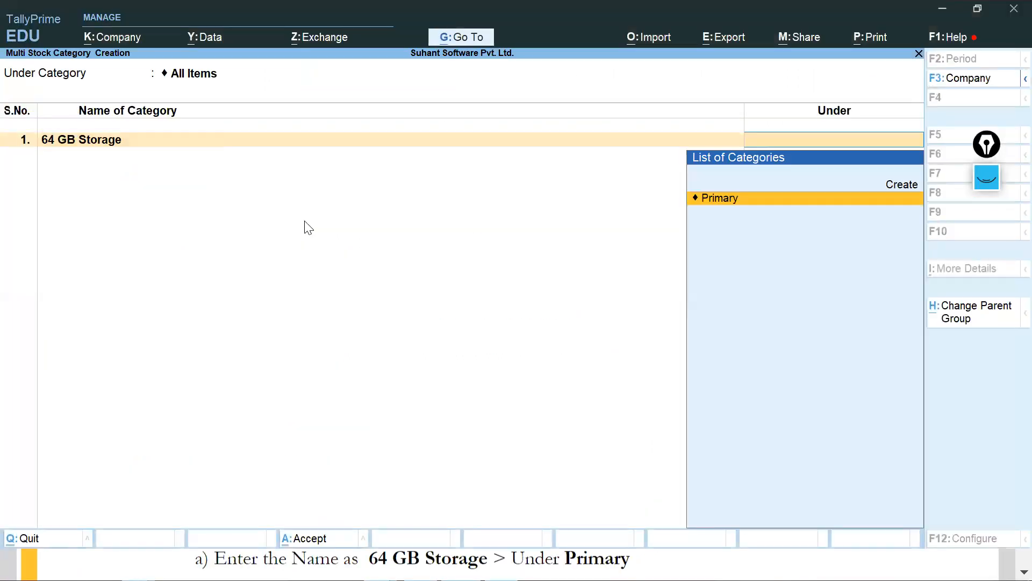
key("Return")
Step: Copy 32 GB Storage from the guide and add it as the second stock category under Primary
key("alt+Tab")
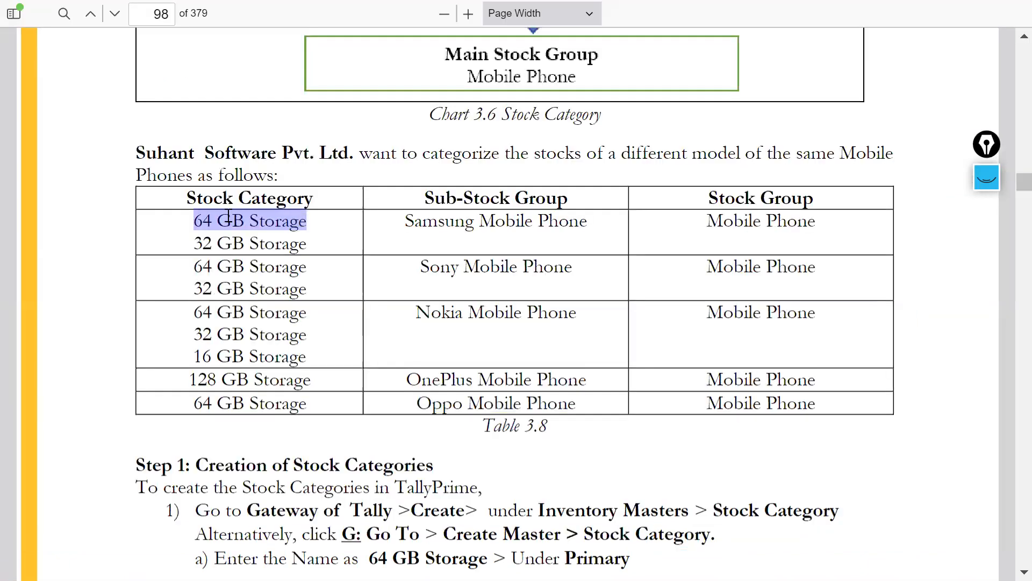
left_click(197, 243)
left_click_drag(196, 243, 304, 248)
key("ctrl+c")
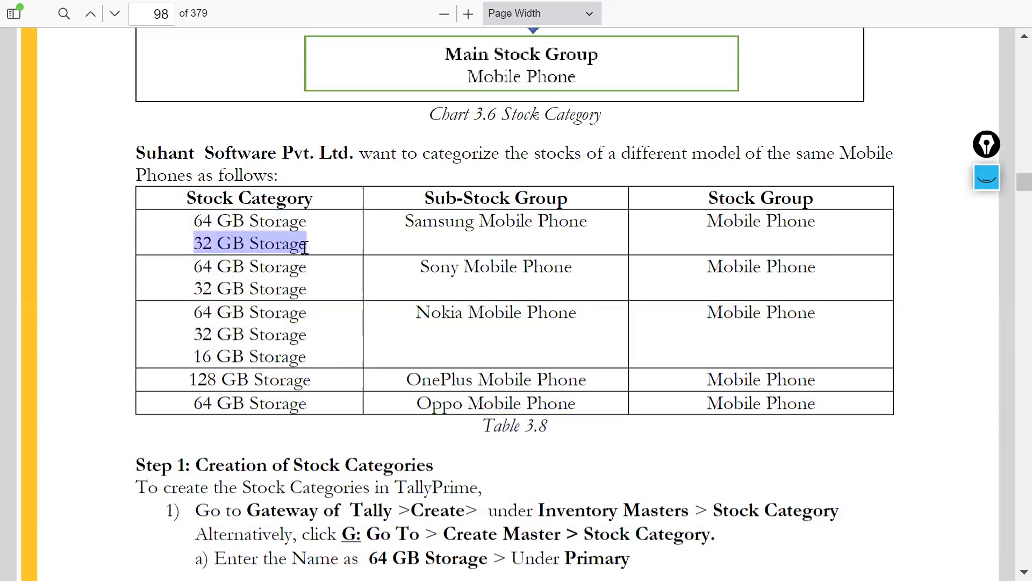
key("alt+Tab")
key("ctrl+v")
key("Return")
key("Return")
Step: Copy 16 GB Storage from the guide and add it as the third stock category under Primary
key("alt+Tab")
left_click_drag(194, 356, 304, 356)
key("ctrl+c")
key("alt+Tab")
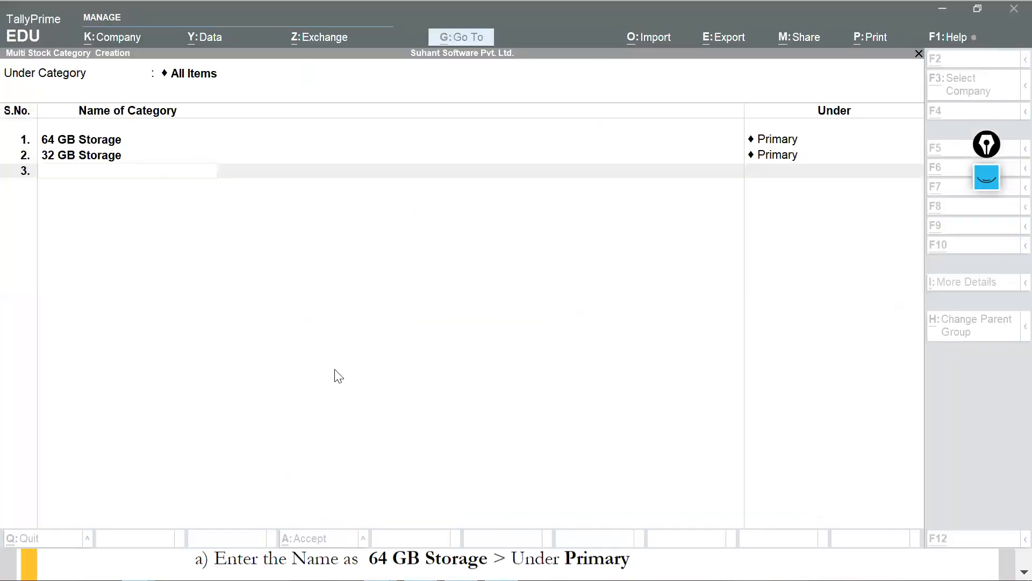
key("ctrl+v")
key("Return")
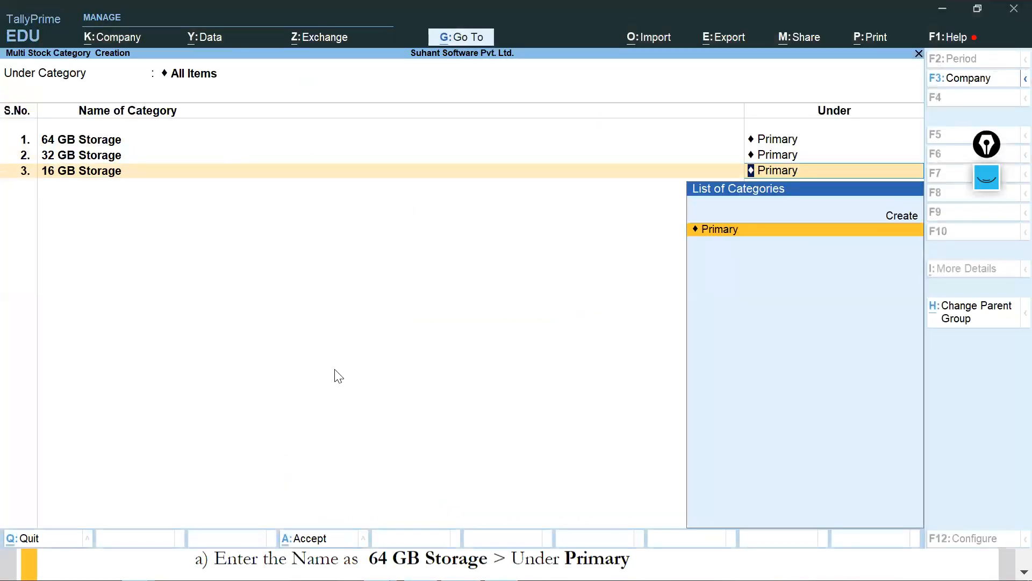
key("alt+Tab")
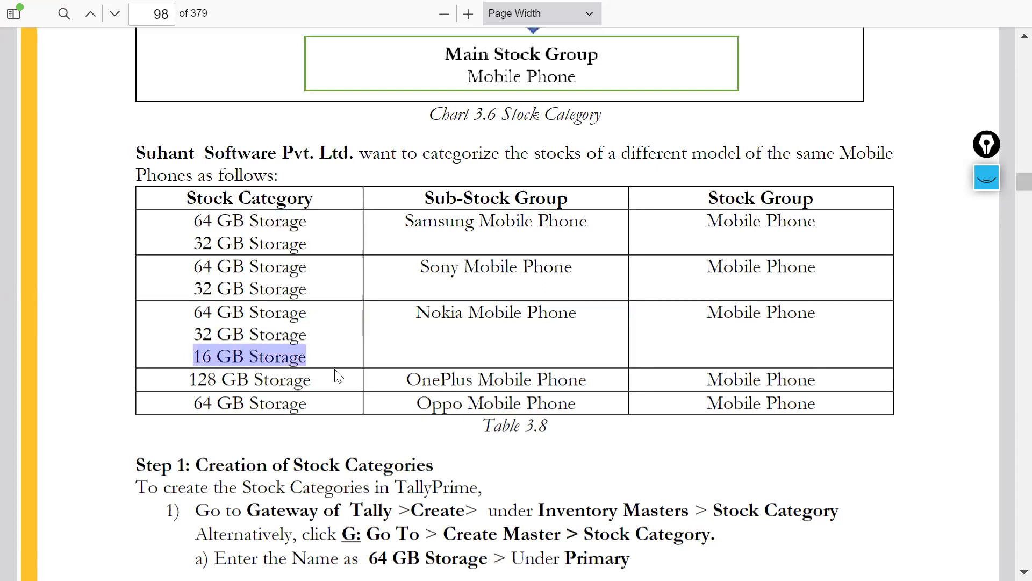
key("alt+Tab")
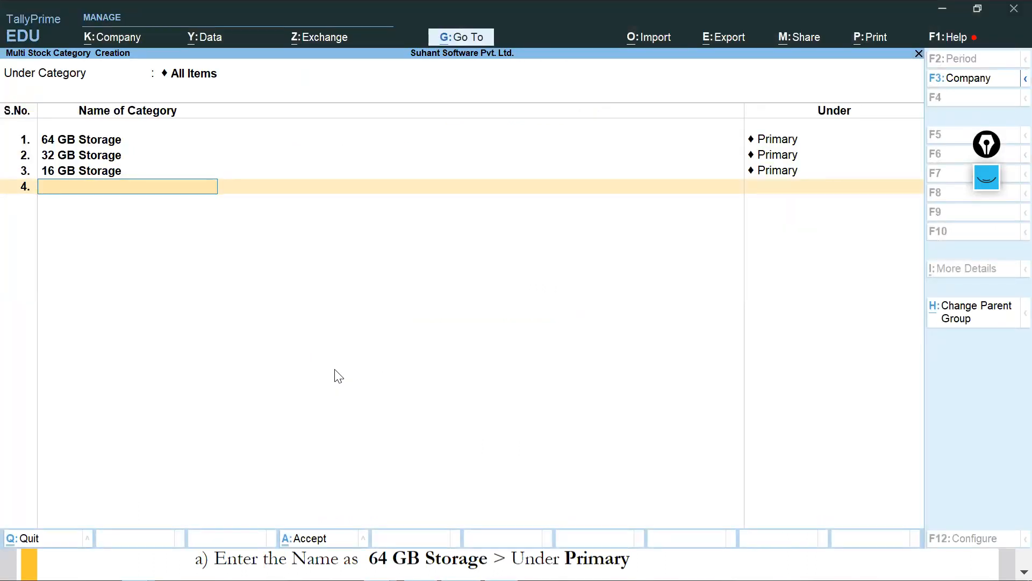
Step: Copy the text 28 GB Storage from the guide's OnePlus row into the fourth stock category name
key("alt+Tab")
left_click_drag(189, 379, 297, 376)
left_click(299, 400)
left_click_drag(197, 376, 312, 376)
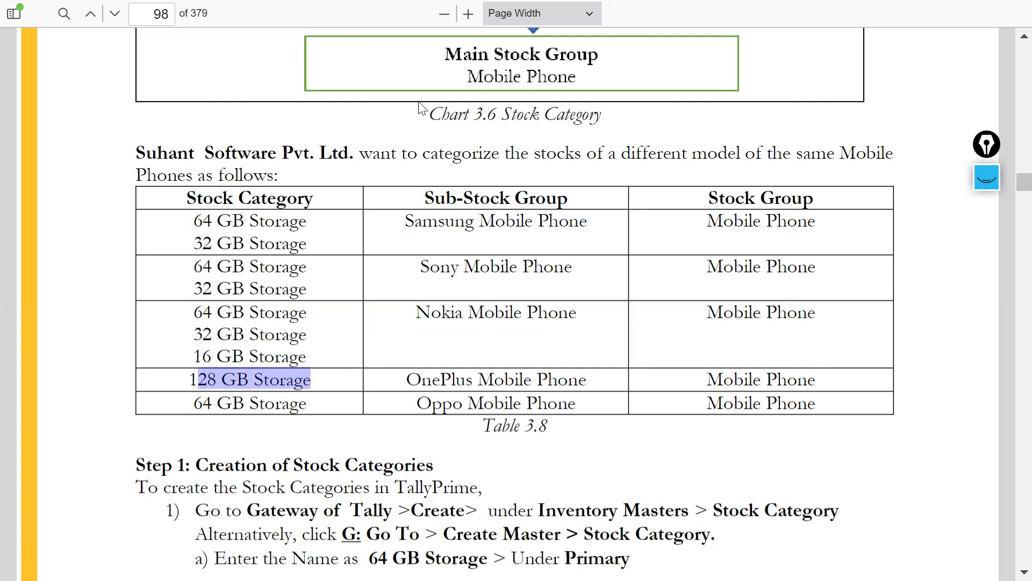
key("alt+Tab")
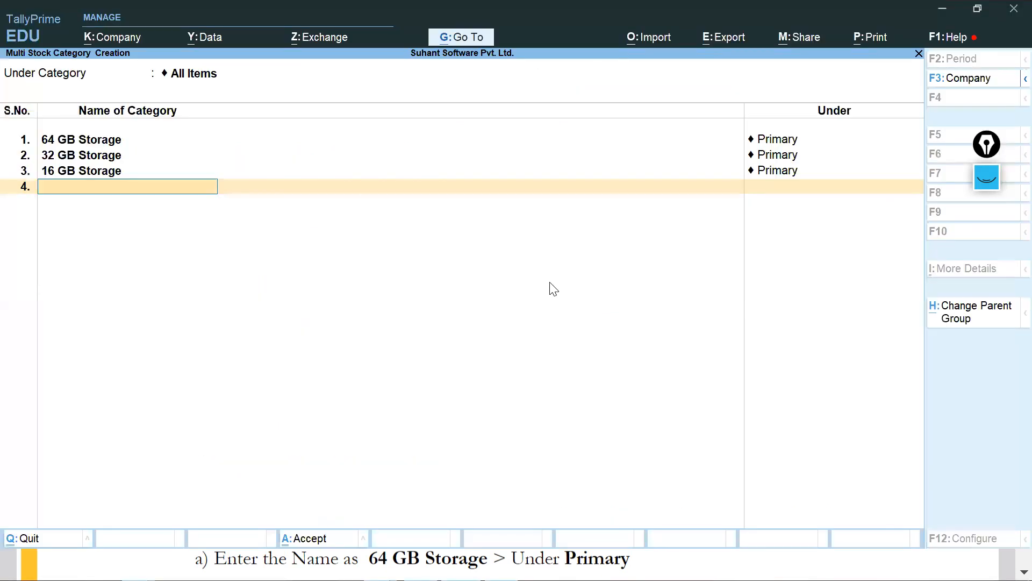
key("ctrl+v")
key("Return")
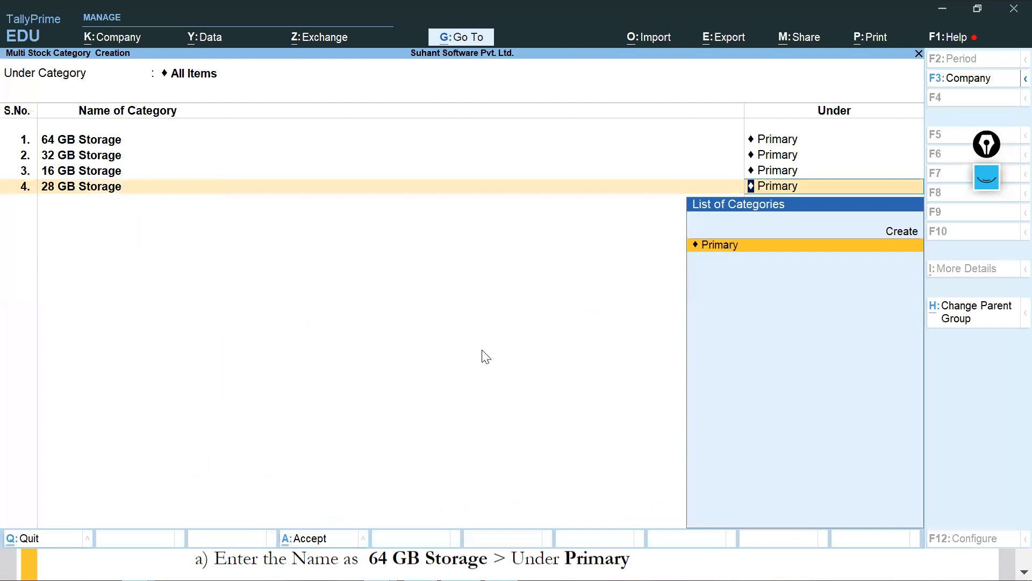
Step: Correct the fourth stock category name to 128 GB Storage, keep it under Primary and finish the list
key("Return")
key("Home")
type("1")
key("Return")
key("Return")
key("Return")
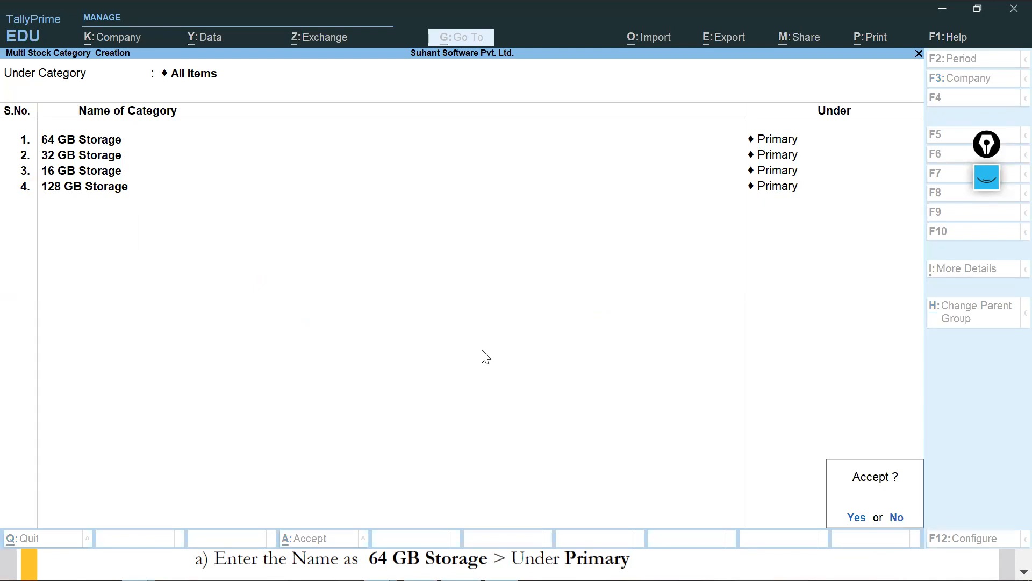
Step: Compare the four stock categories with the guide's table and accept their creation
key("alt+Tab")
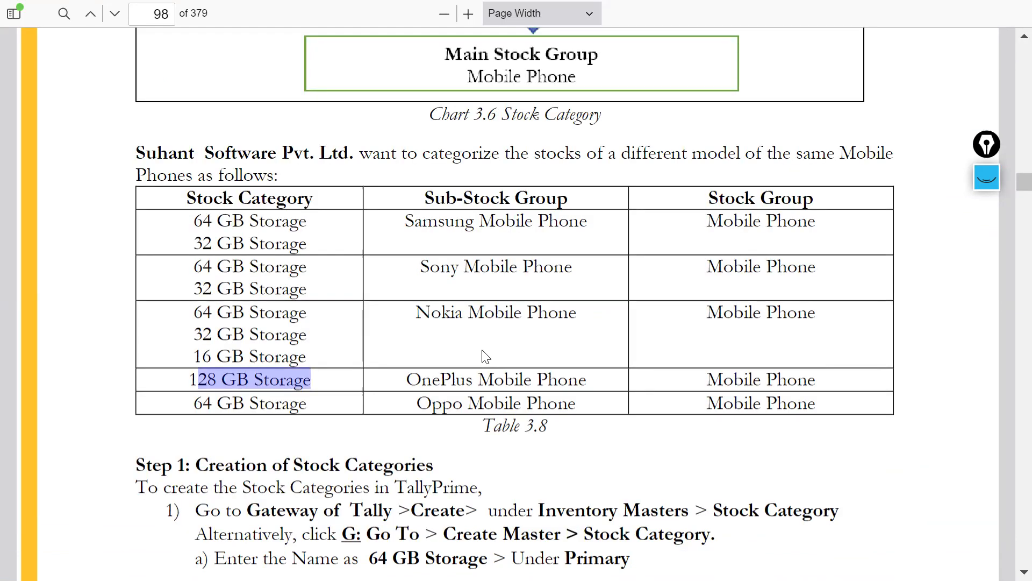
key("alt+Tab")
key("alt+Tab")
key("alt+Tab")
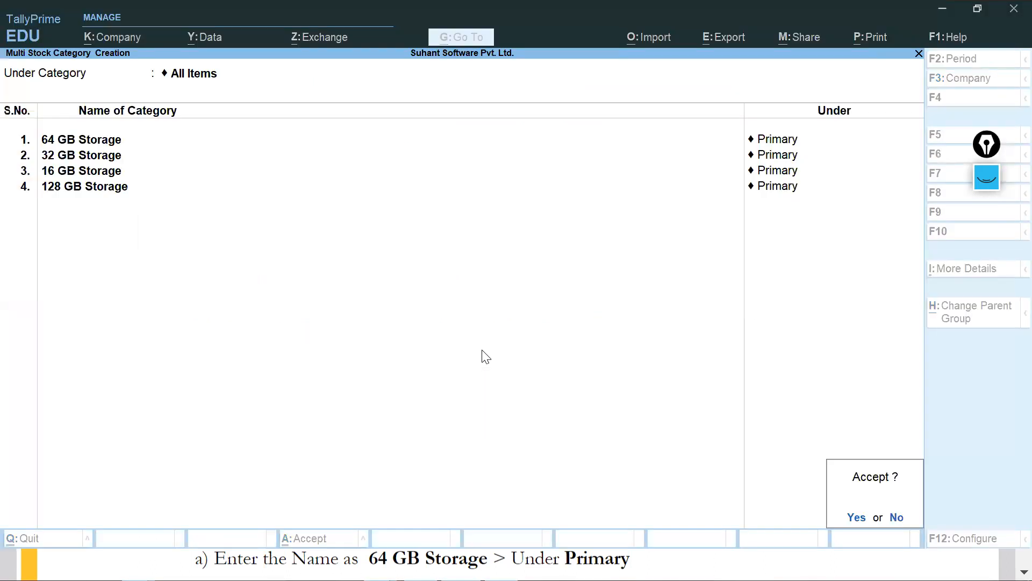
key("Return")
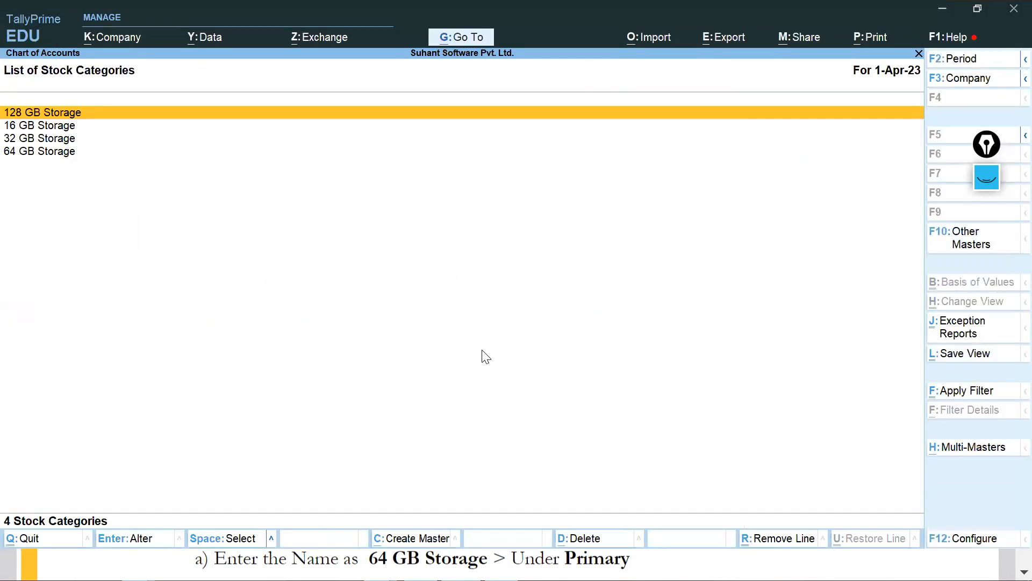
Step: Review all stock categories in the Multi Alter view, leave it without changes and return to the guide
key("Escape")
key("Return")
key("alt+h")
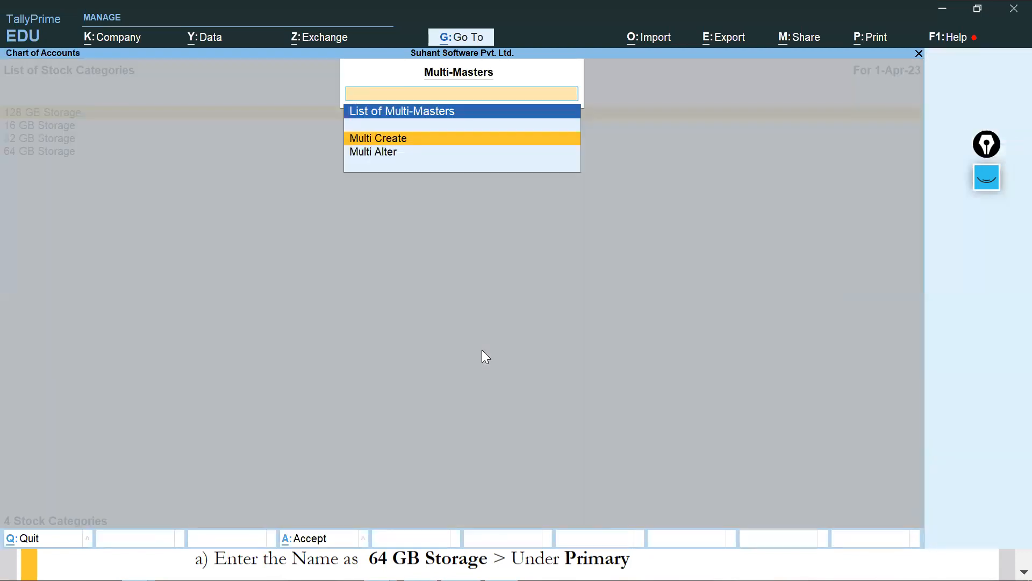
key("Down")
key("Return")
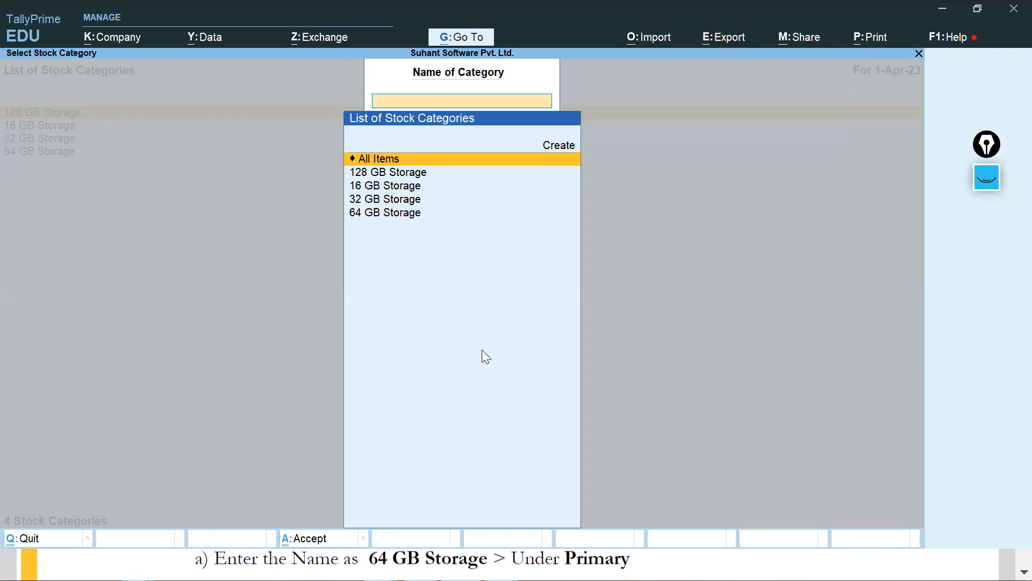
key("Return")
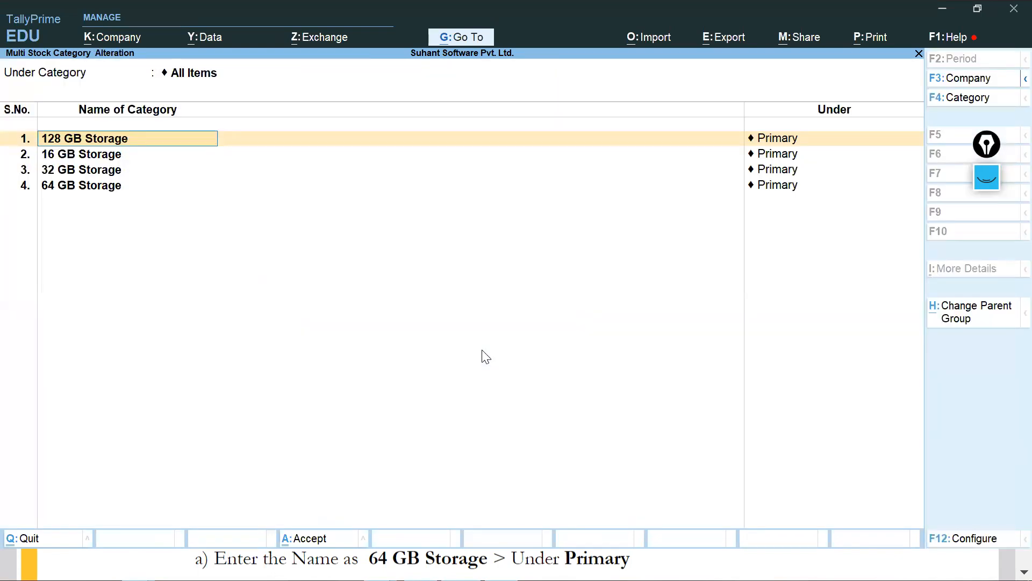
key("Escape")
key("Escape")
key("y")
key("Escape")
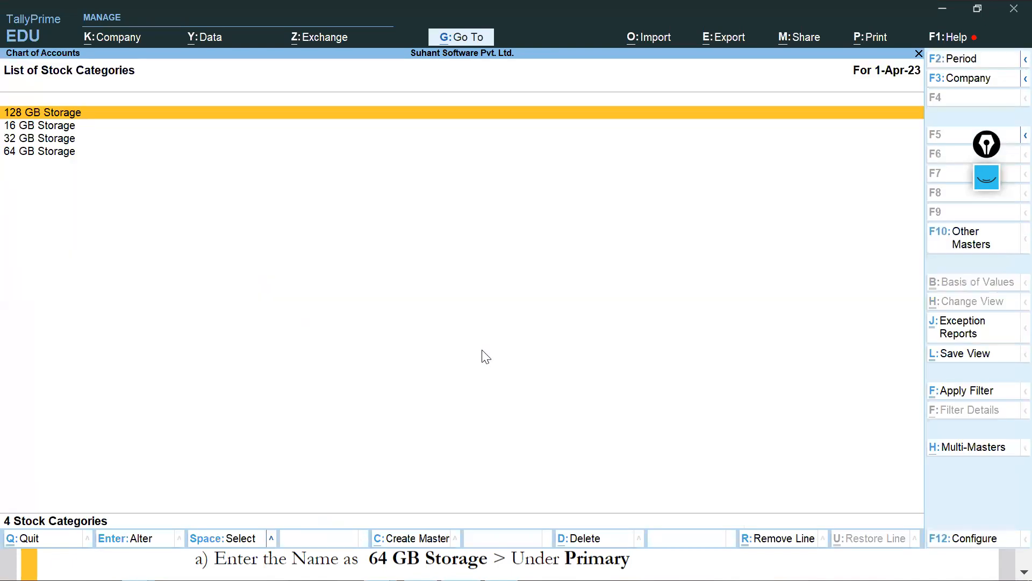
key("Escape")
key("alt+Tab")
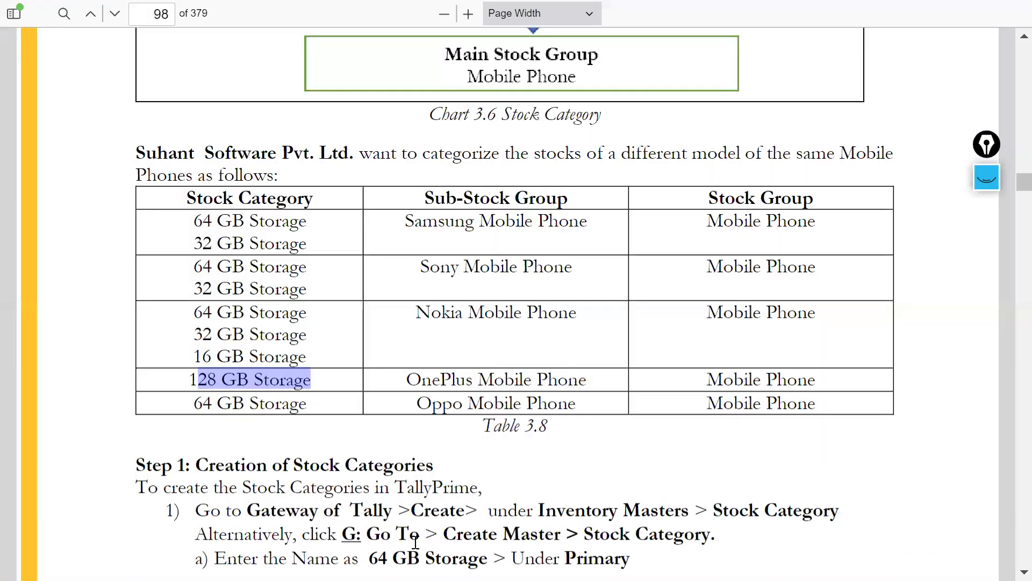
Step: Read the guide's section on units of measure, including the simple and compound units in Chart 3.7
scroll(588, 468, "down", 5)
scroll(473, 442, "down", 10)
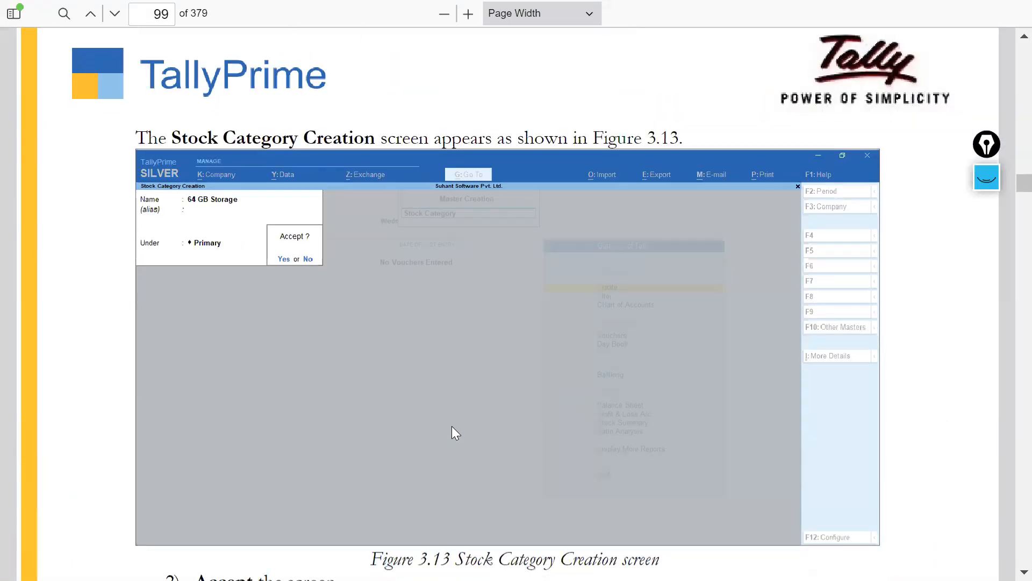
scroll(454, 433, "down", 10)
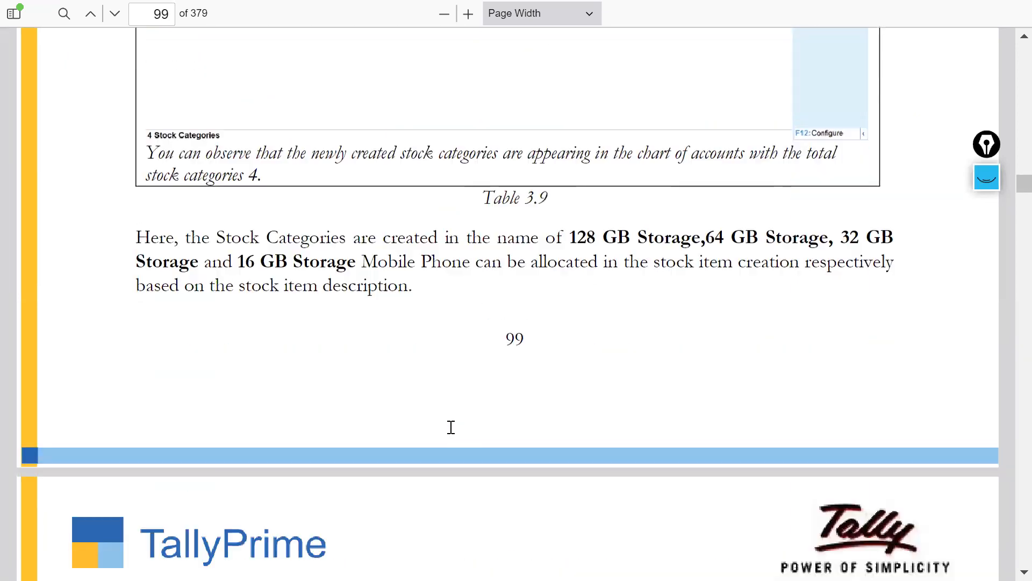
scroll(451, 427, "down", 6)
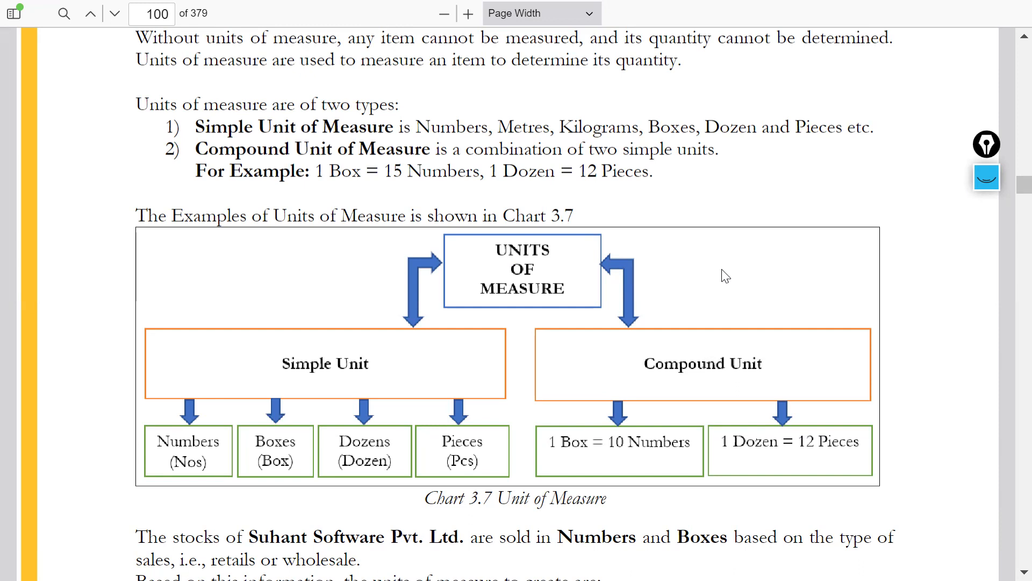
scroll(684, 307, "down", 3)
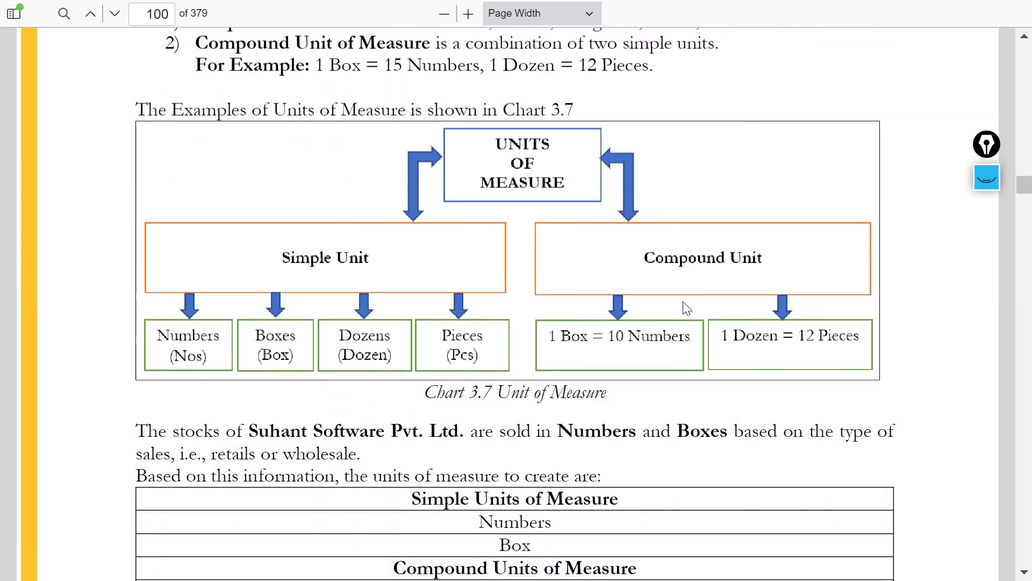
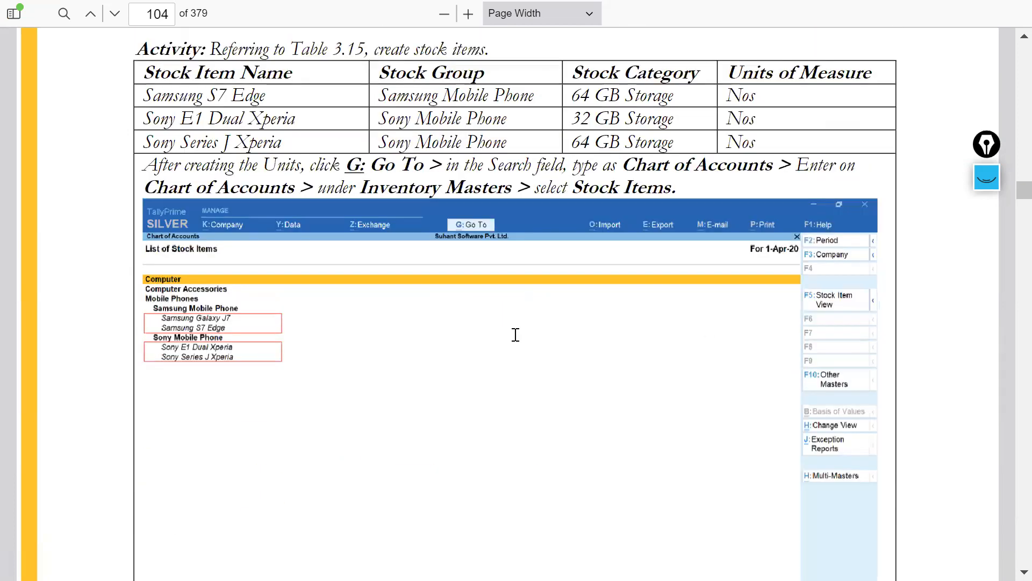
Step: Locate the stock item data in the guide's Table 3.14 and open a new stock item for creation in TallyPrime
scroll(519, 330, "down", 2)
scroll(513, 336, "down", 3)
scroll(513, 336, "up", 20)
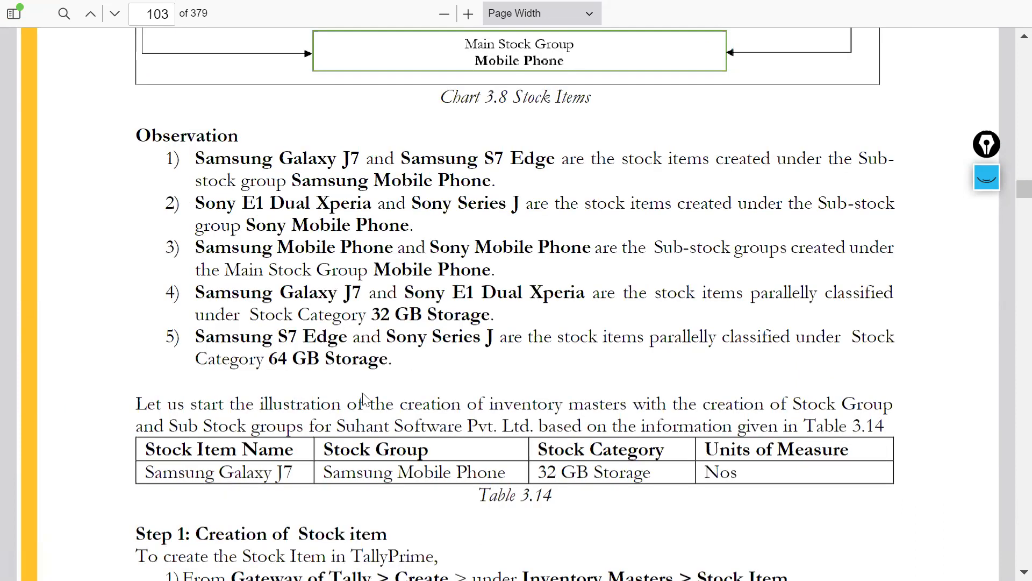
scroll(341, 405, "down", 2)
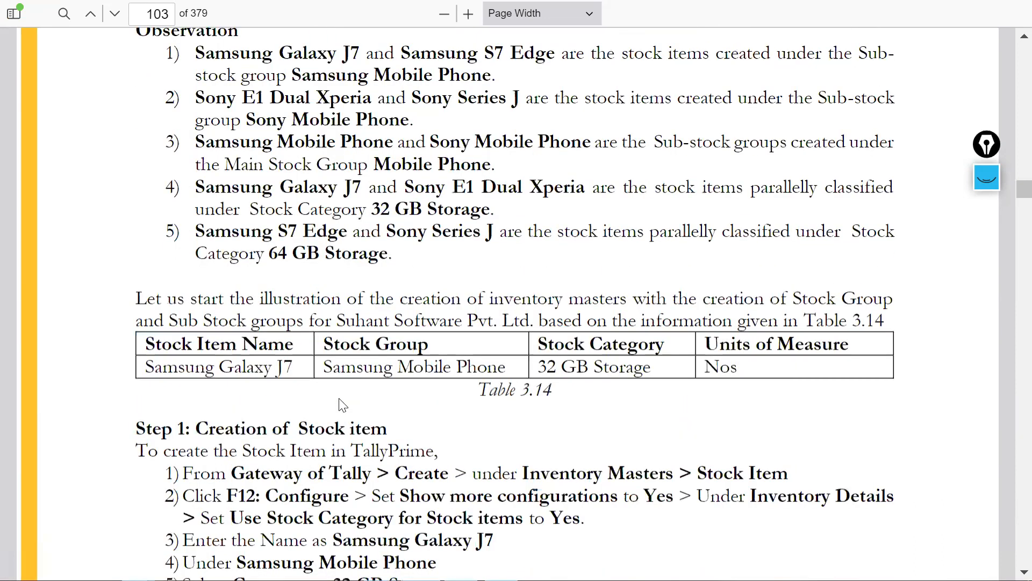
key("alt+Tab")
key("Up")
key("Return")
key("Down")
key("Down")
key("Down")
key("Down")
key("Down")
key("Down")
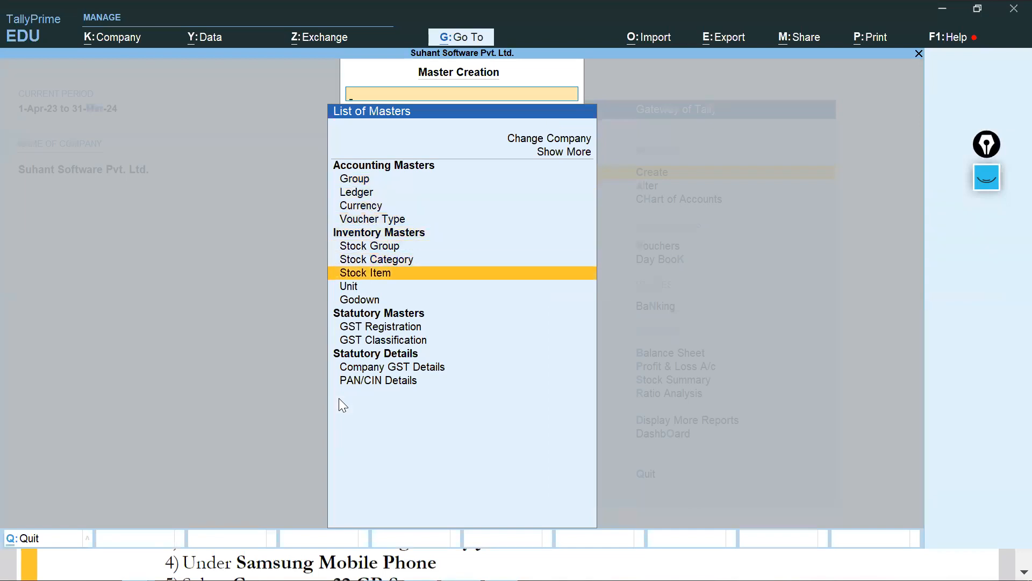
key("Return")
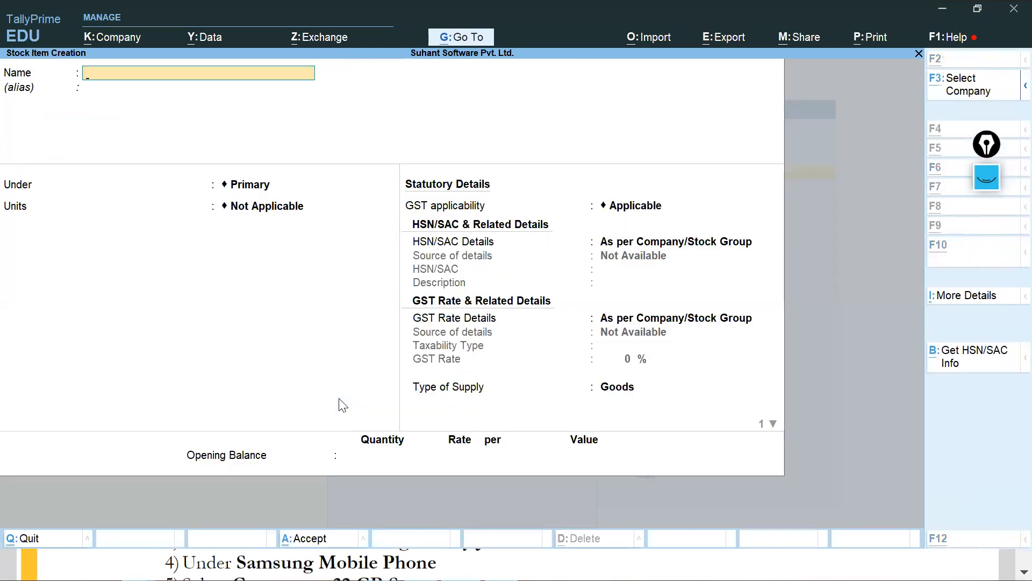
Step: Copy Samsung Galaxy J7 from the guide's Table 3.14 into the stock item's name and leave the alias blank
key("alt+Tab")
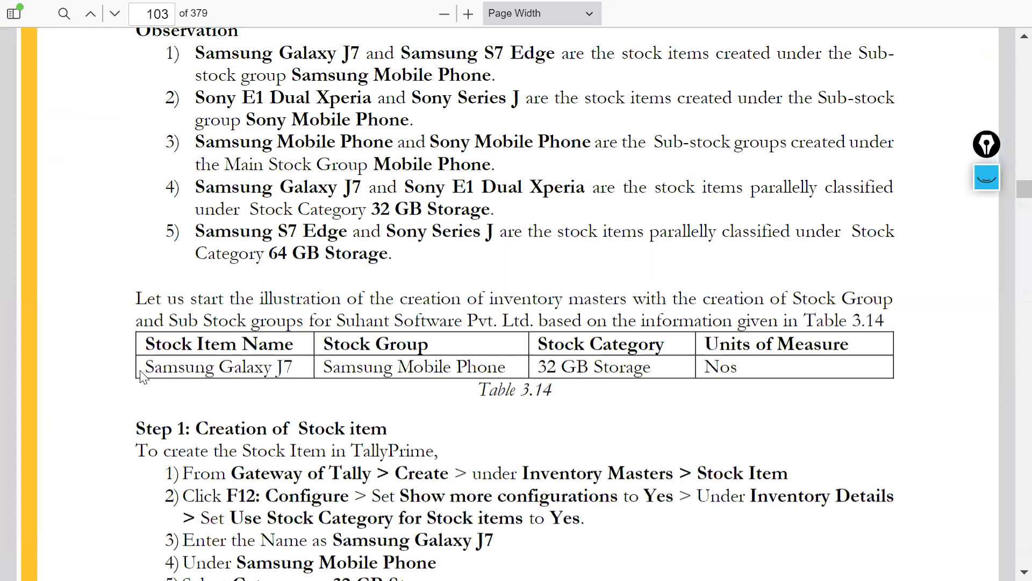
left_click_drag(144, 367, 297, 365)
key("ctrl+c")
key("alt+Tab")
key("ctrl+alt+v")
key("Return")
key("Return")
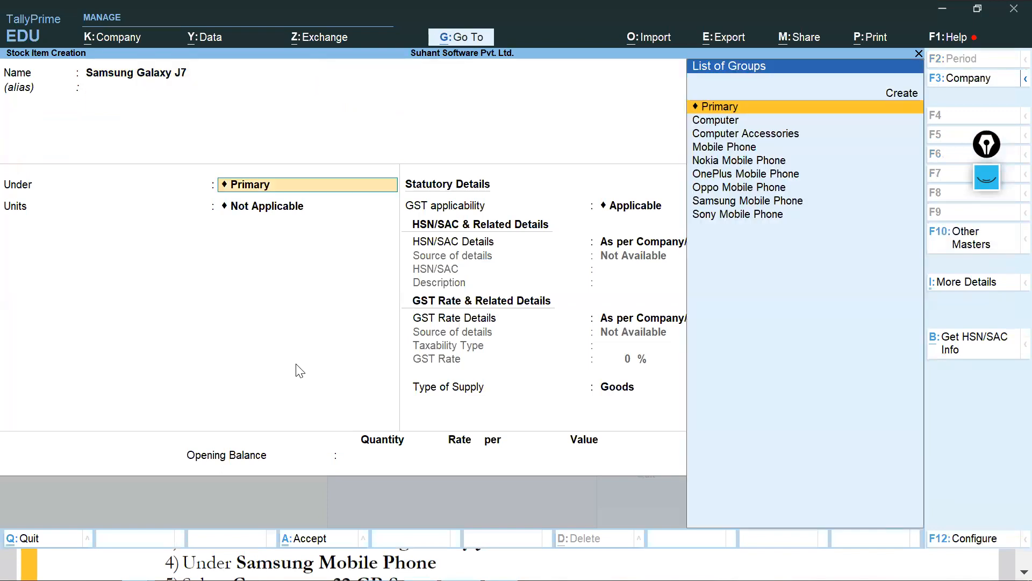
Step: Place the stock item under the Samsung Mobile Phone group and set its units to NOs
type("sung Mobile Phon")
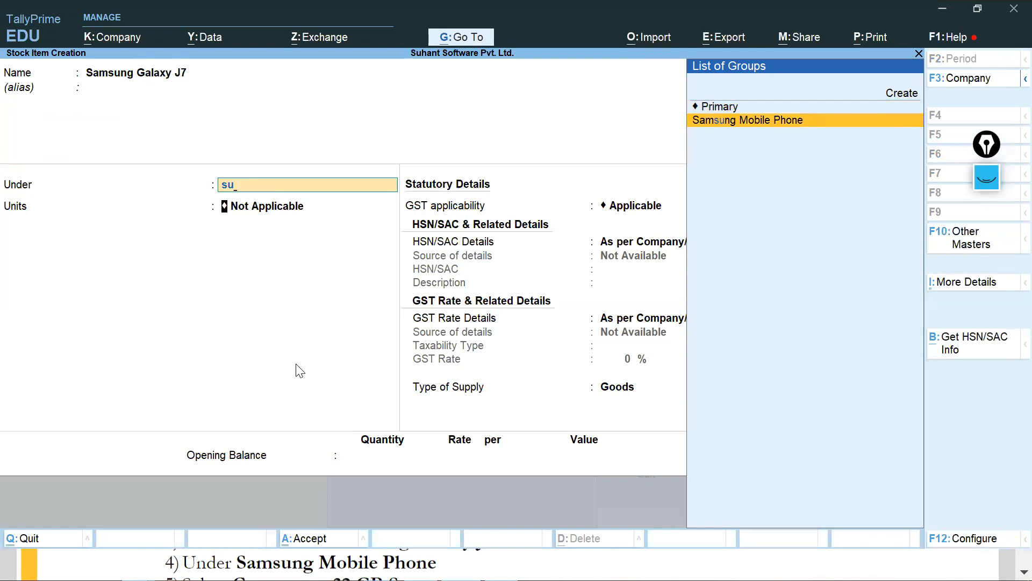
key("Return")
key("Down")
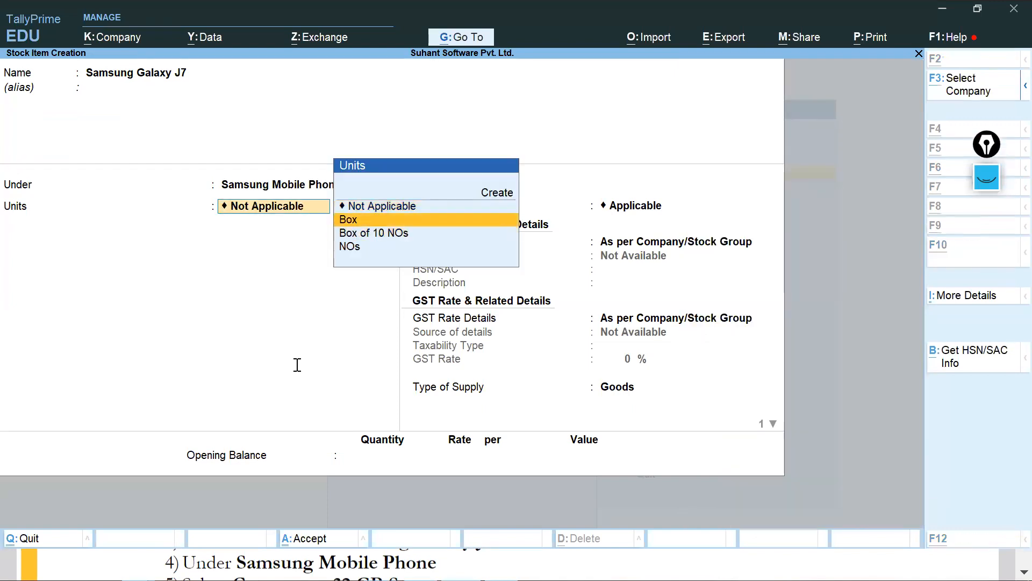
key("alt+Tab")
key("alt+Tab")
key("Down")
key("Down")
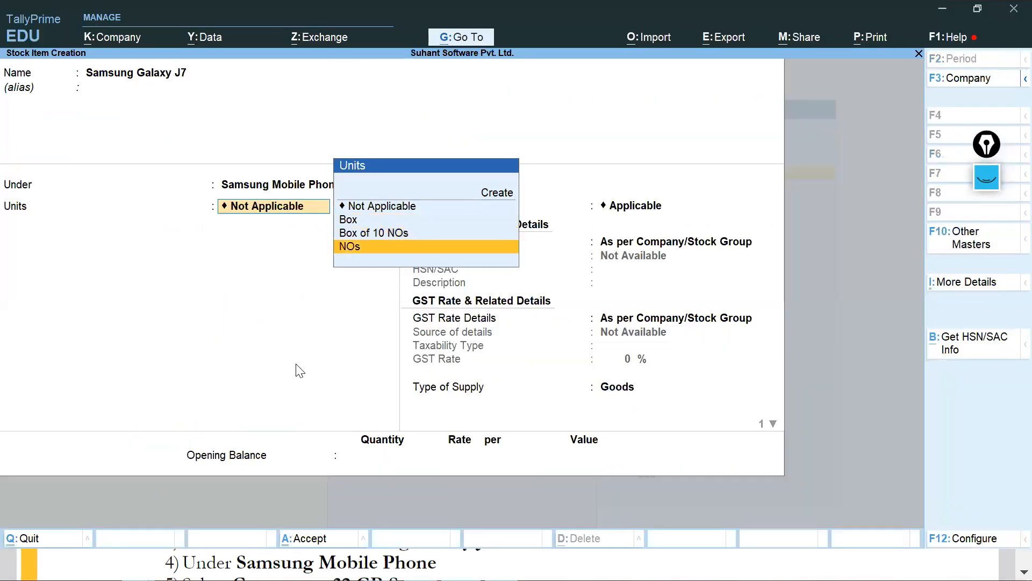
key("Return")
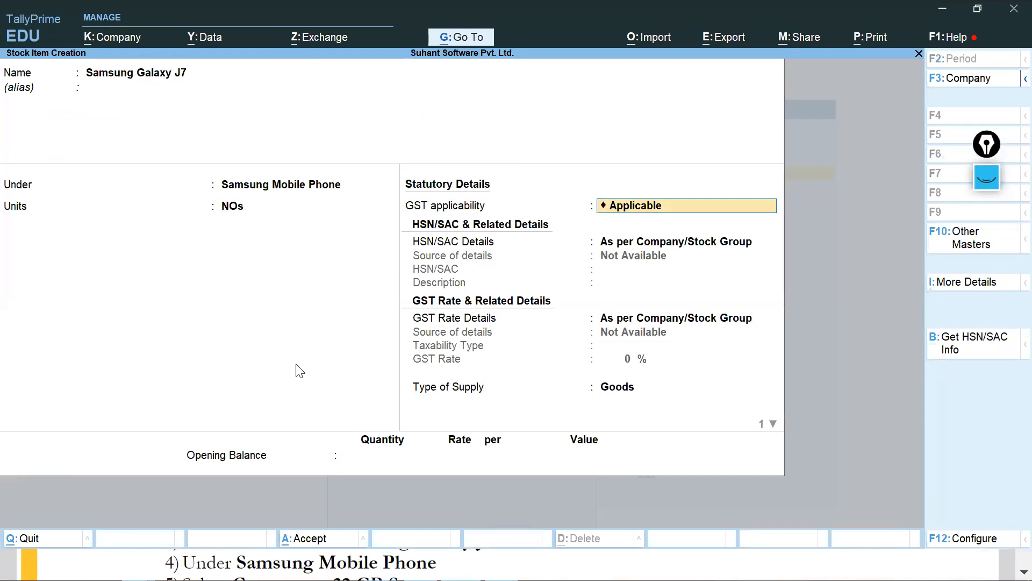
key("alt+Tab")
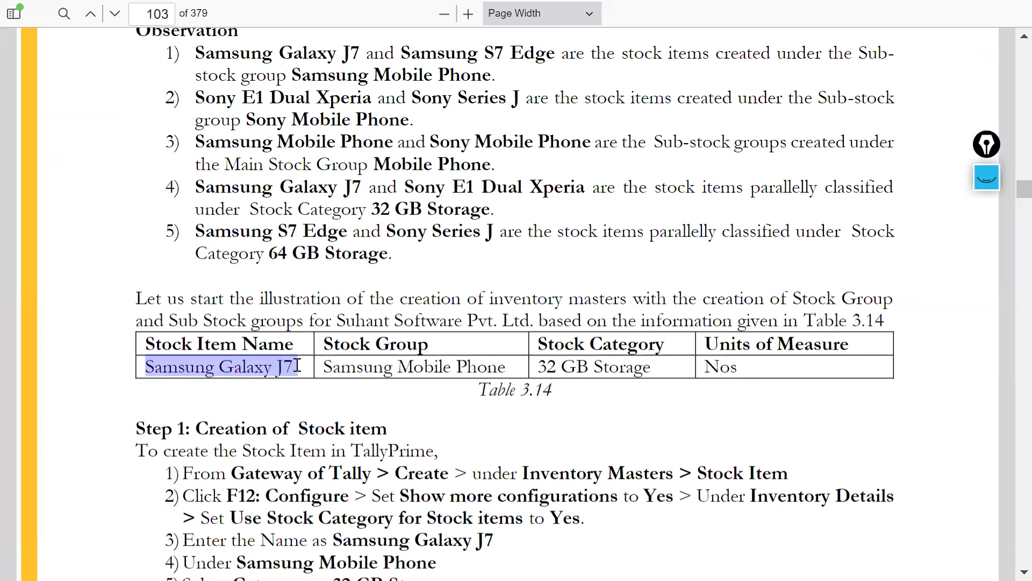
key("alt+Tab")
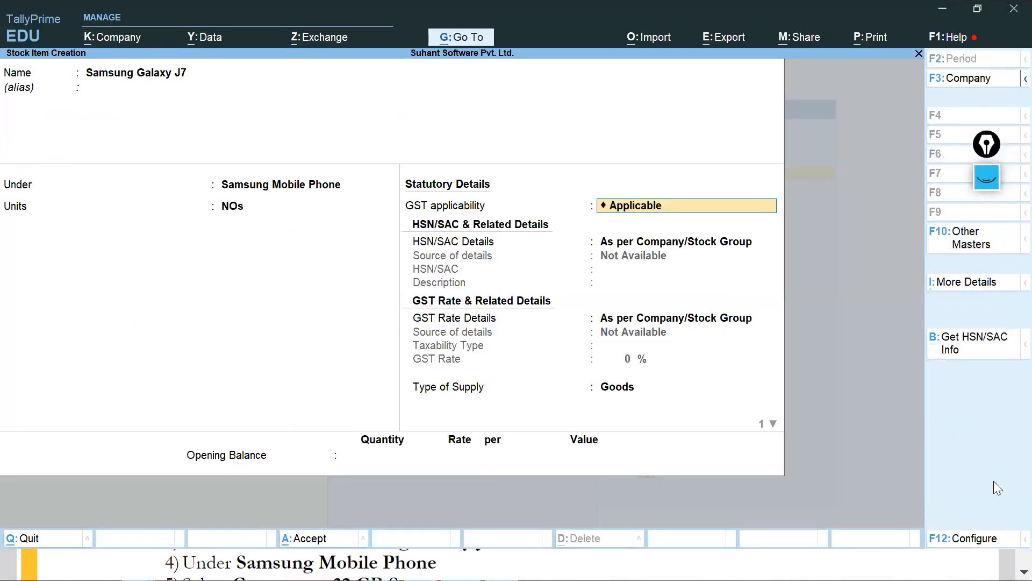
left_click(974, 238)
key("Up")
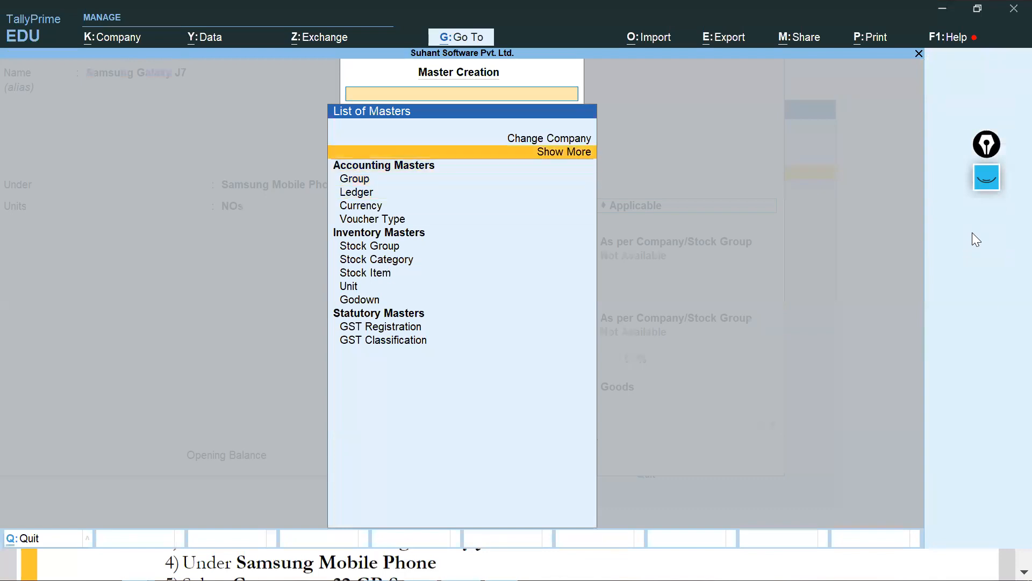
key("Return")
key("Down")
key("Down")
key("Down")
key("Down")
key("Down")
key("Down")
key("Down")
key("Down")
key("Down")
key("Down")
key("Down")
key("Down")
key("Down")
key("Down")
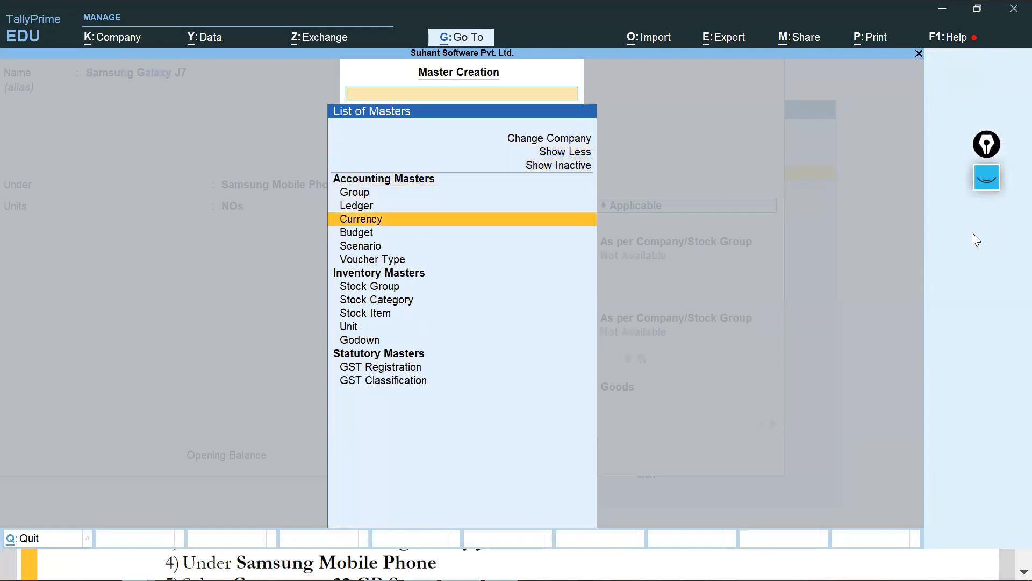
key("Up")
key("Up")
key("Up")
key("Up")
key("Up")
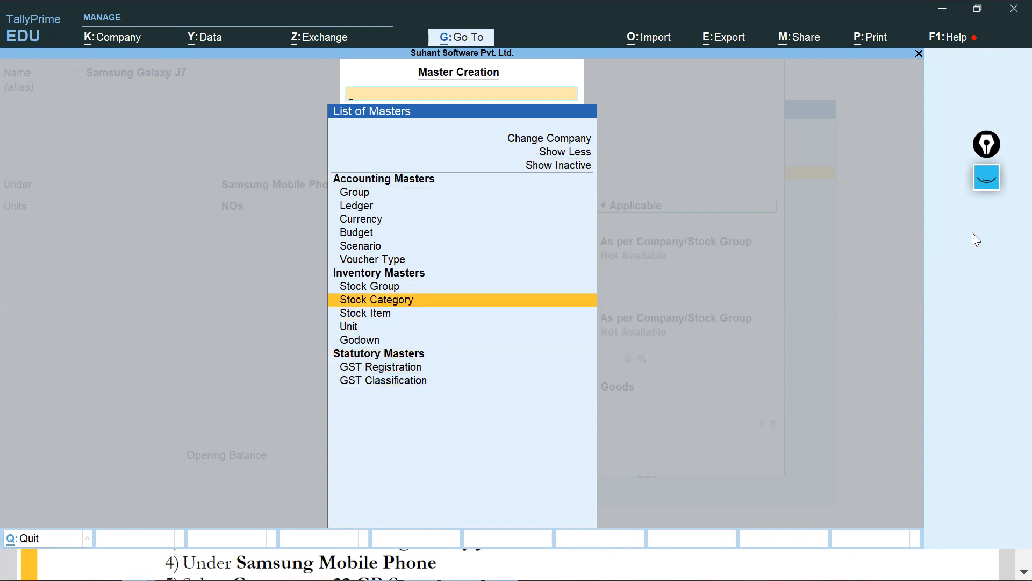
key("Escape")
key("Escape")
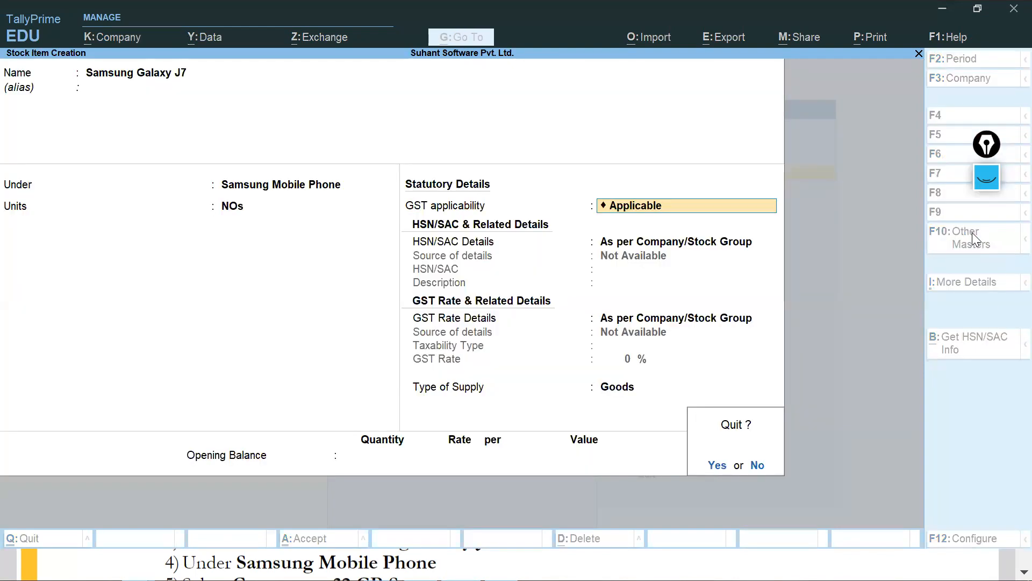
key("n")
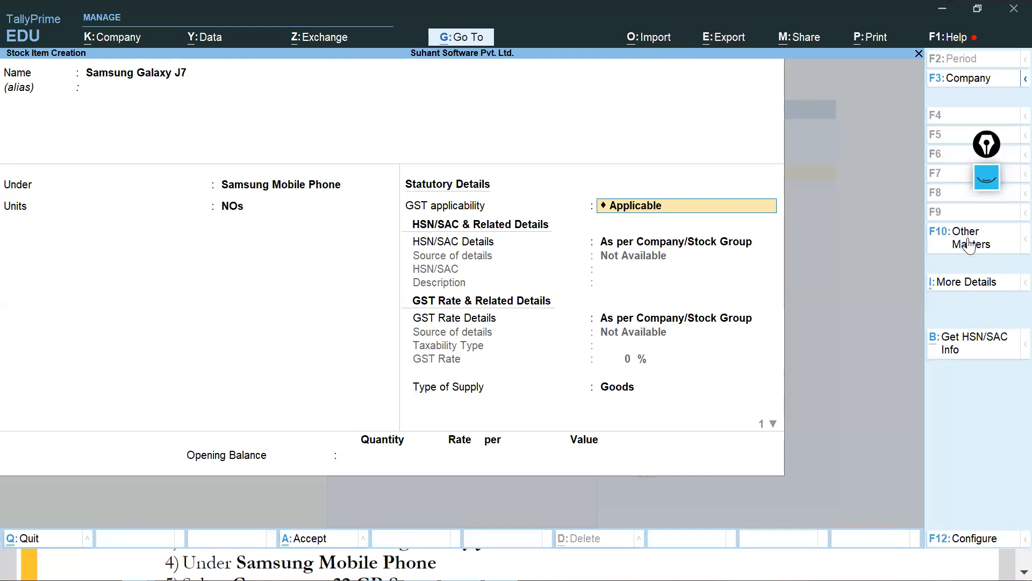
Step: Look through the stock item configuration for a stock category option and consult the guide's instructions
left_click(975, 539)
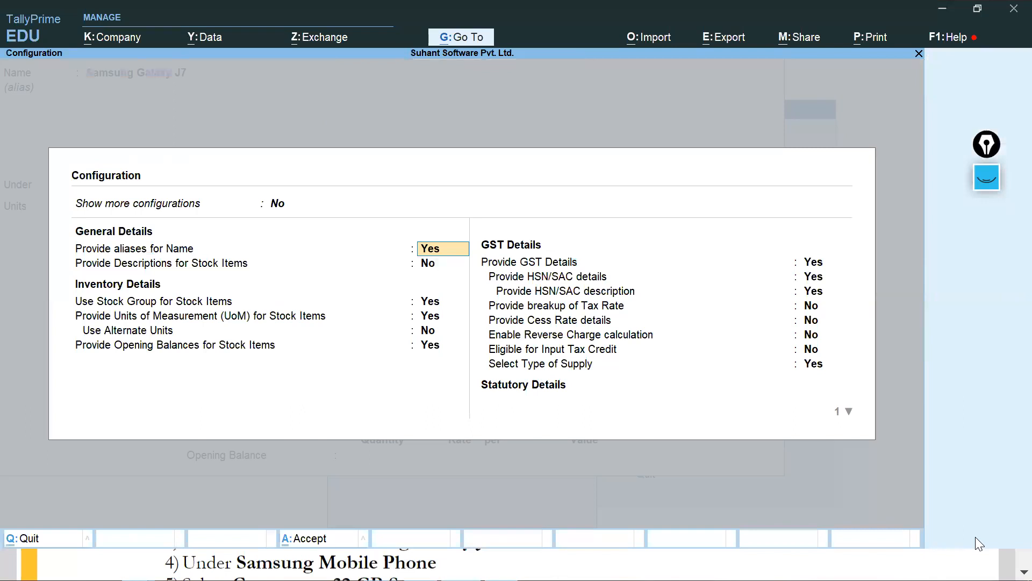
key("Return")
key("Return")
key("Return")
key("Return")
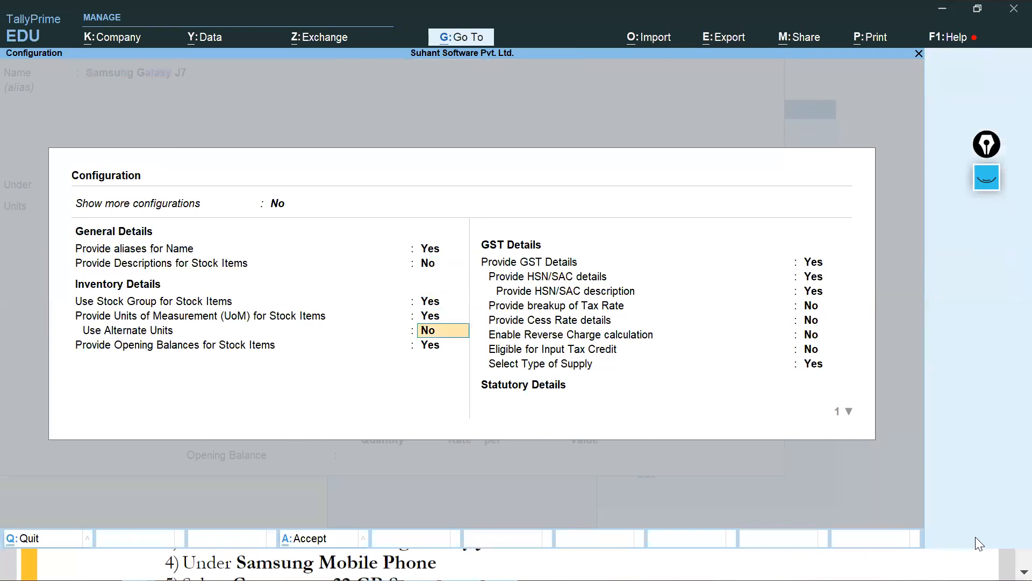
key("Return")
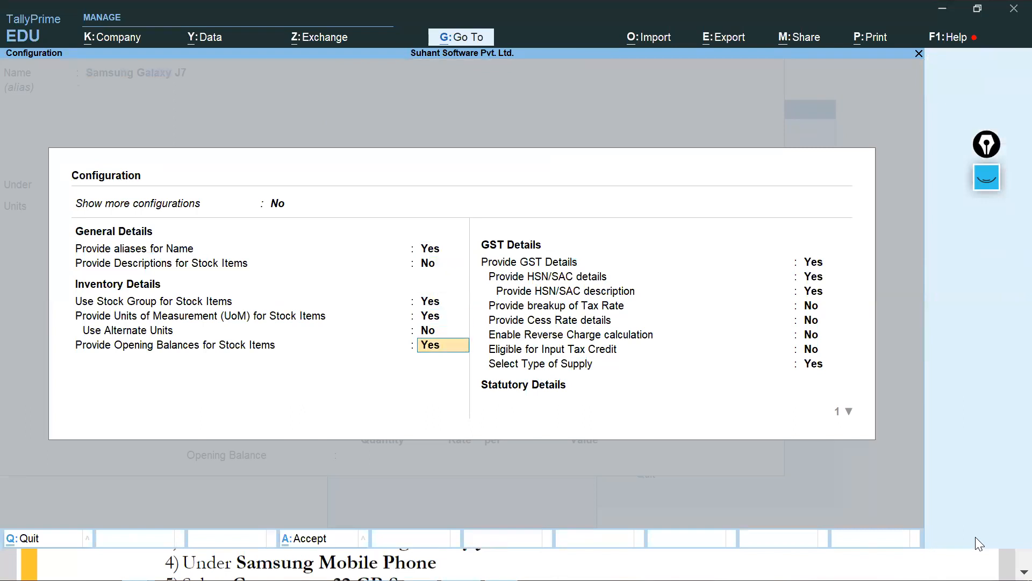
key("Return")
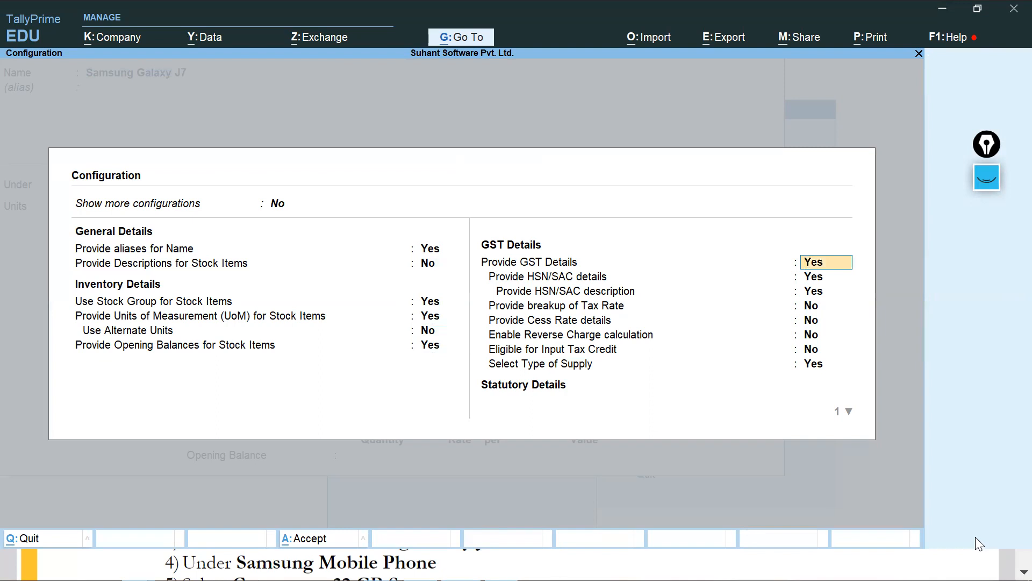
key("Up")
key("Up")
key("Up")
key("Up")
key("Up")
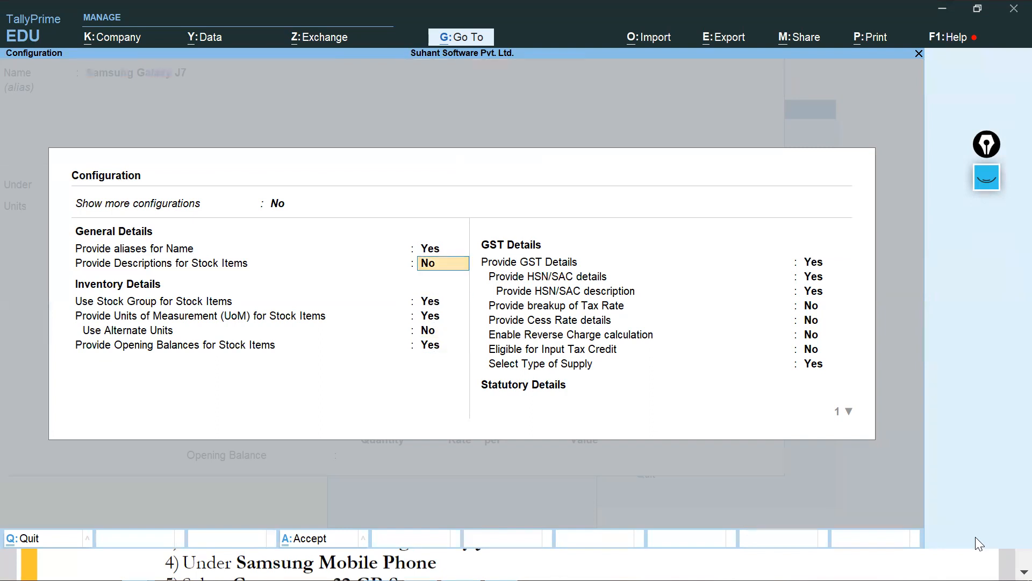
key("alt+Tab")
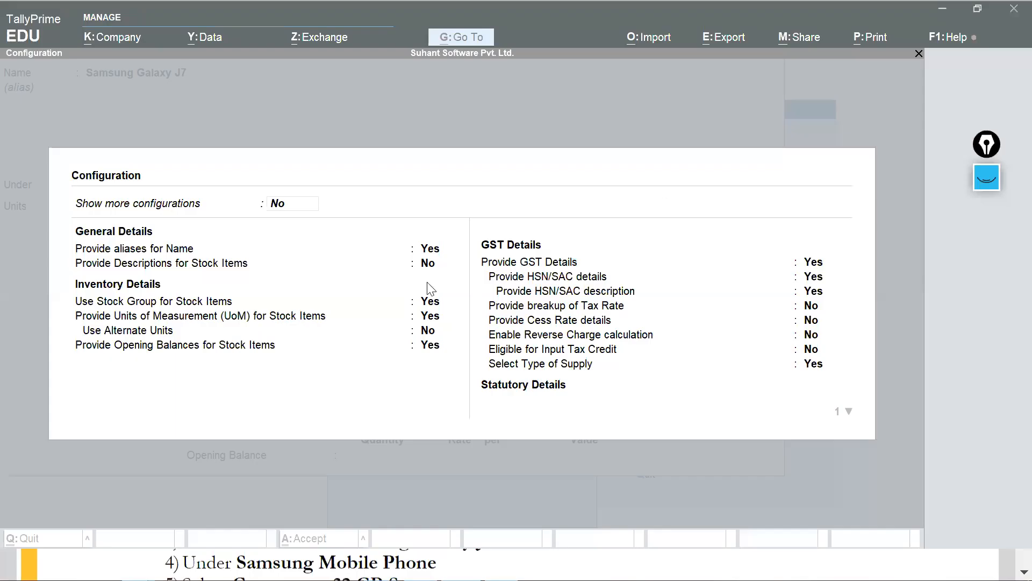
Step: Set Show more configurations and Use Stock Category for Stock Items to Yes, and accept the configuration
left_click(278, 204)
type("y")
key("Return")
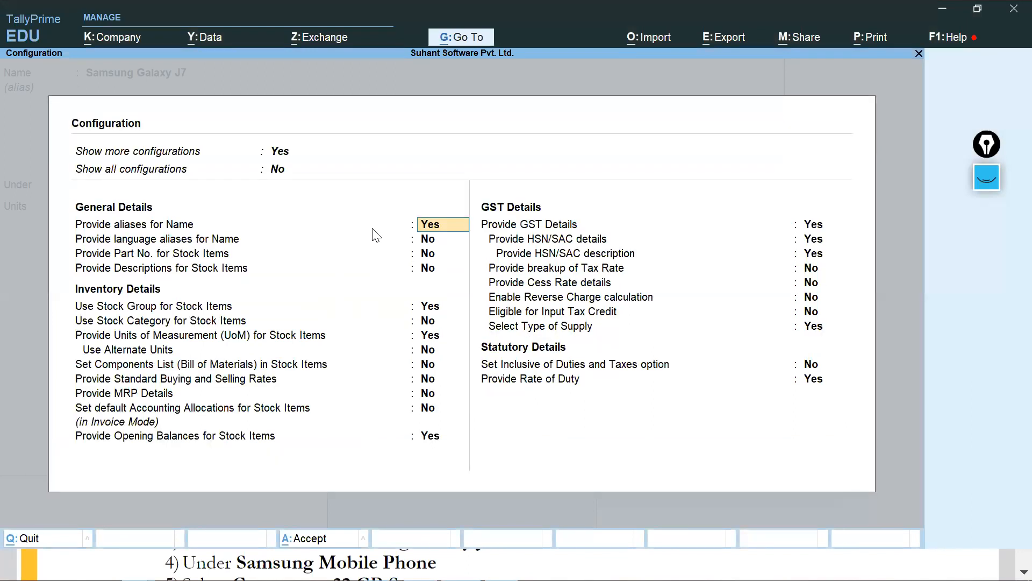
key("Return")
key("Return")
key("Return")
key("Return")
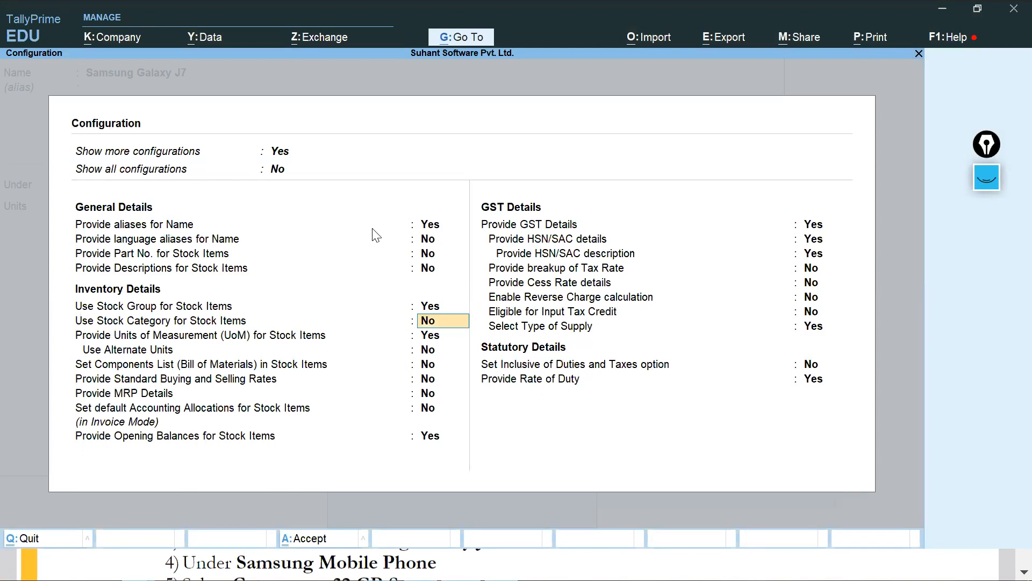
key("Return")
key("ctrl+a")
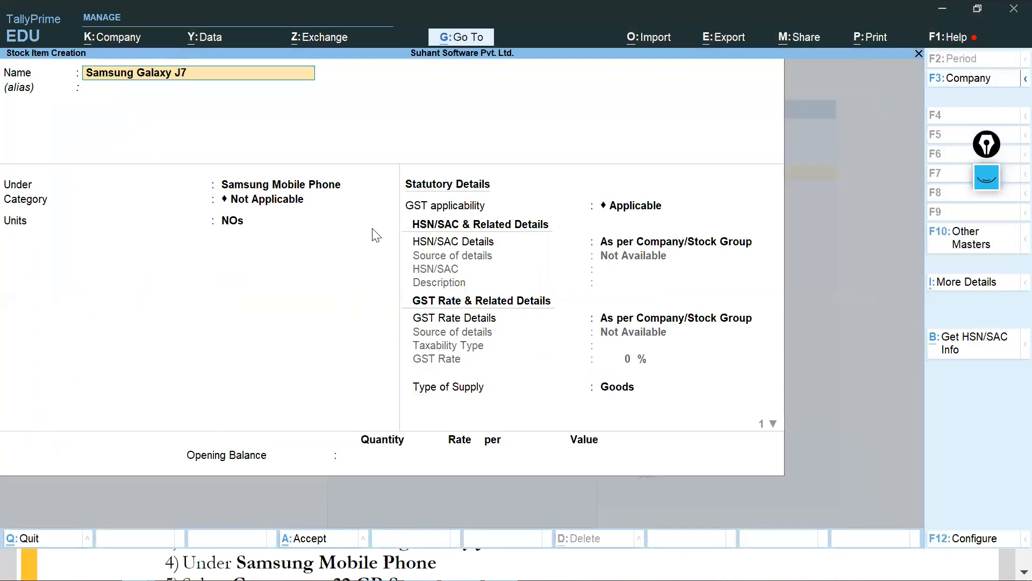
Step: Set the stock item's category to 32 GB Storage, checking it against Table 3.14 in the guide
key("Return")
key("Return")
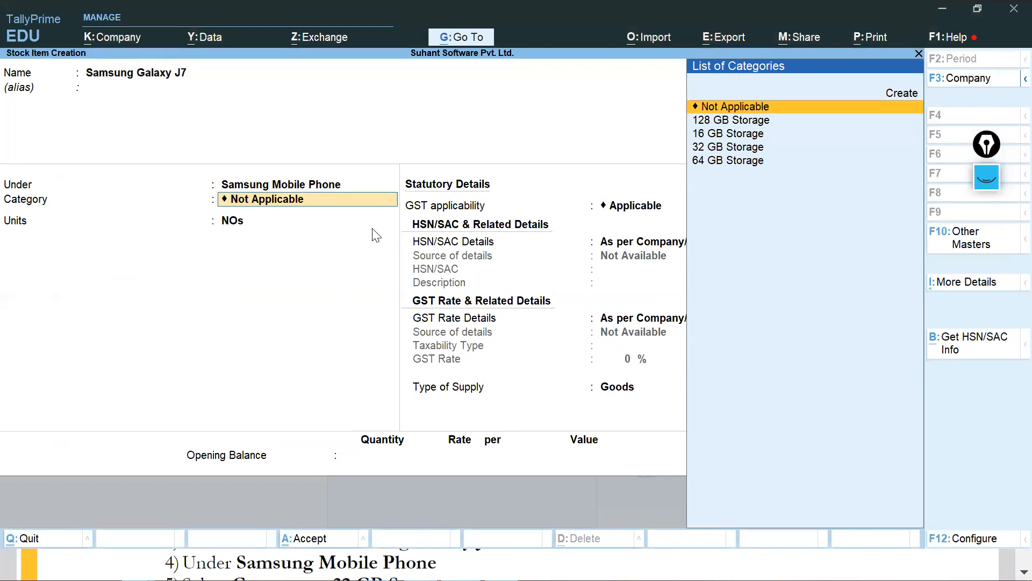
key("Down")
key("Down")
key("Down")
key("Return")
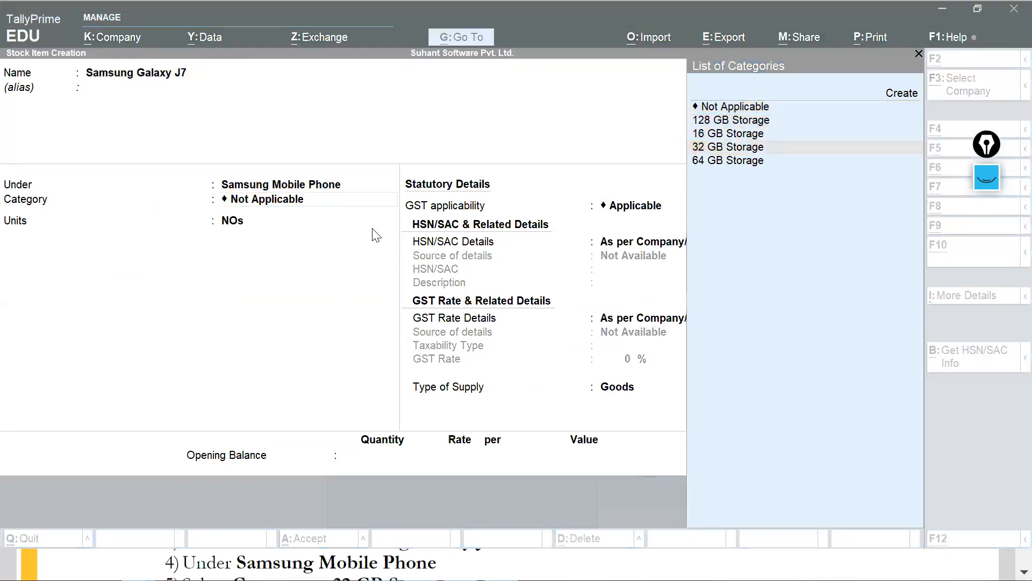
key("alt+Tab")
key("Tab")
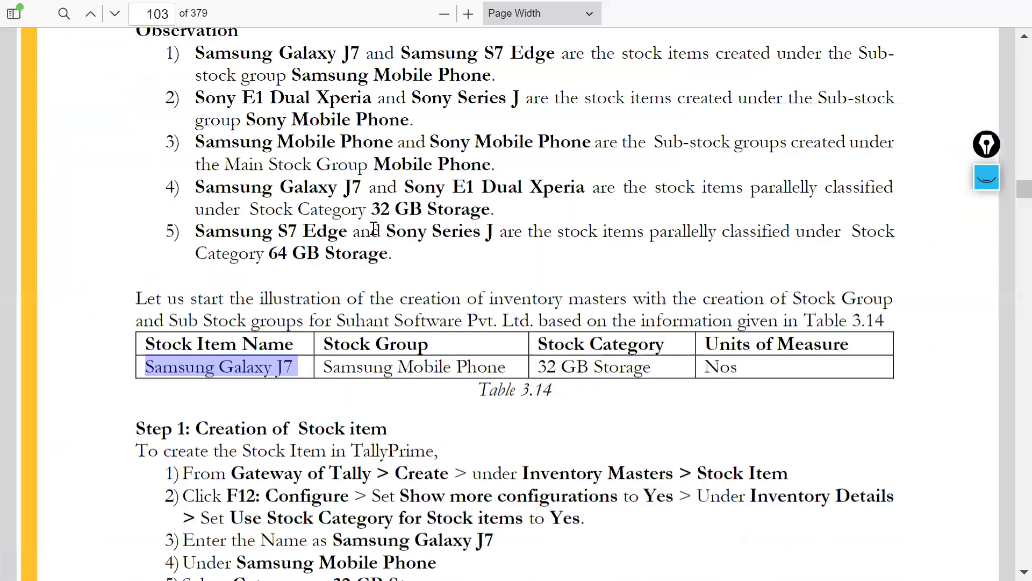
key("alt+Tab")
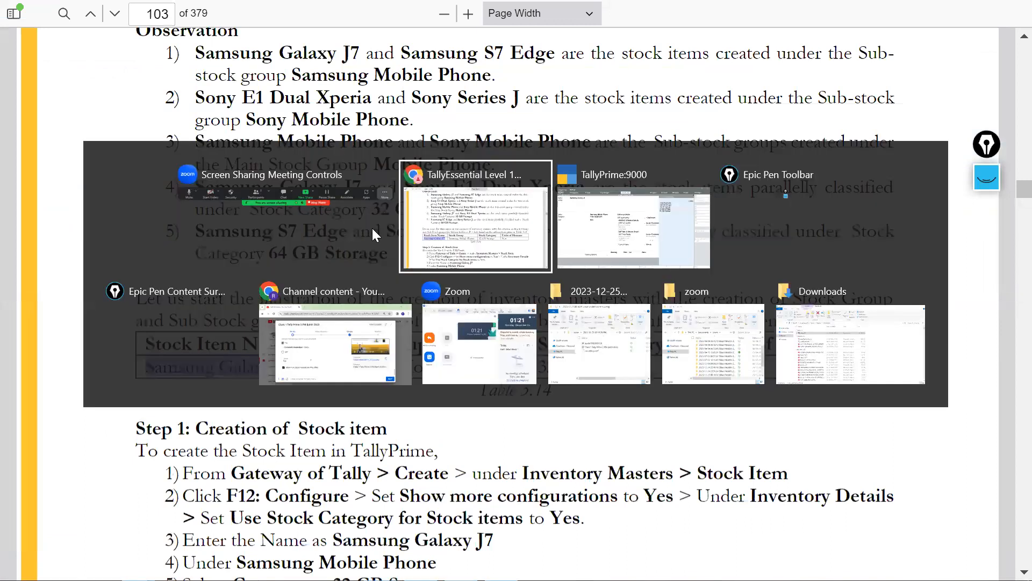
key("Return")
key("Return")
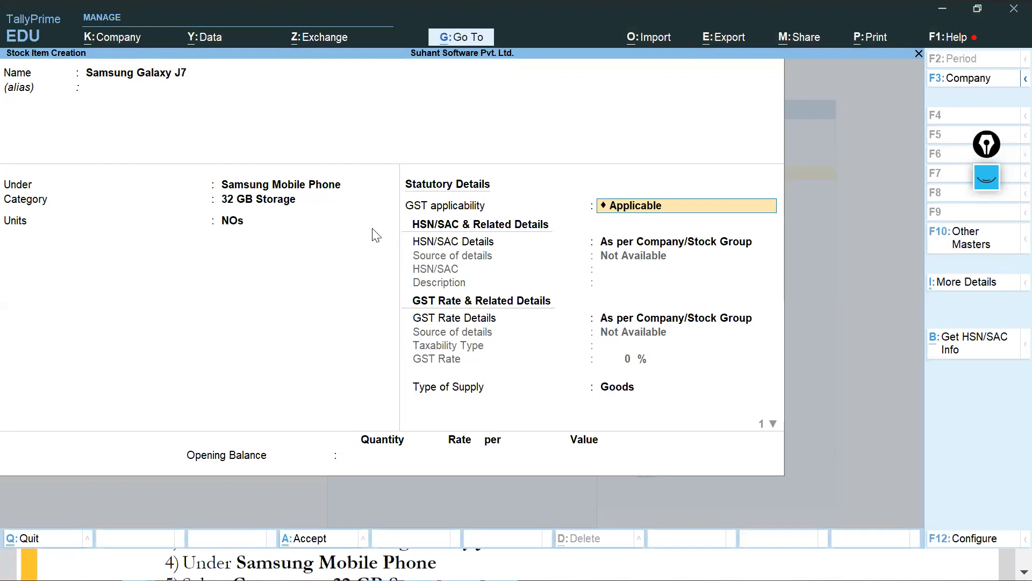
Step: Set GST applicability to Not Applicable, leave the rate of duty blank and save the stock item
type("N")
key("Return")
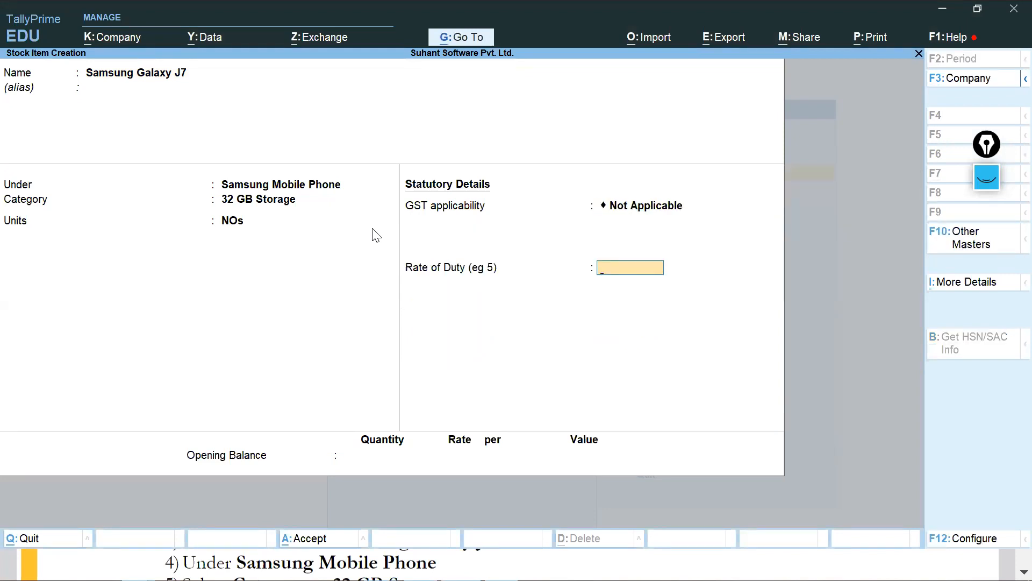
key("alt")
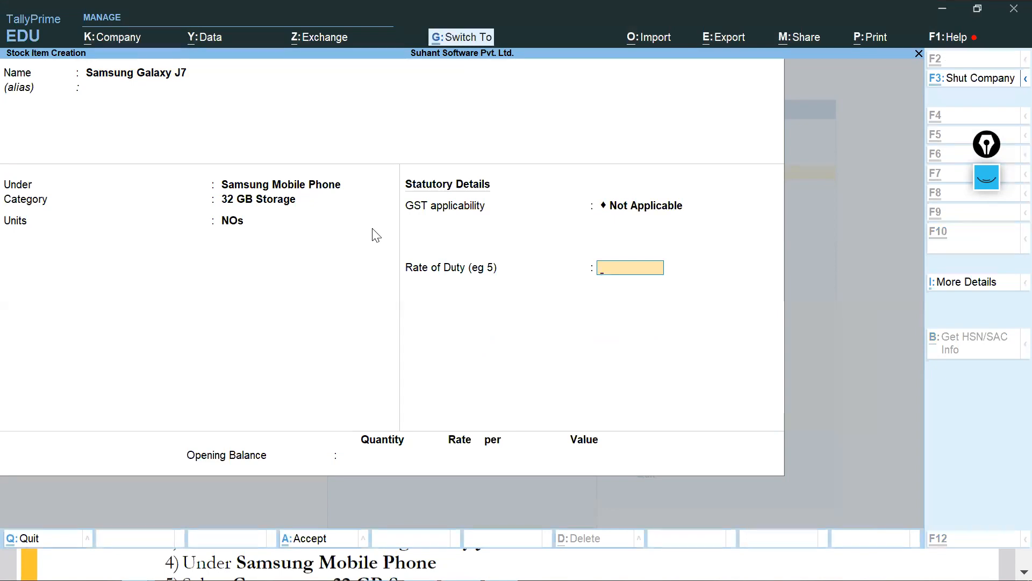
key("ctrl+a")
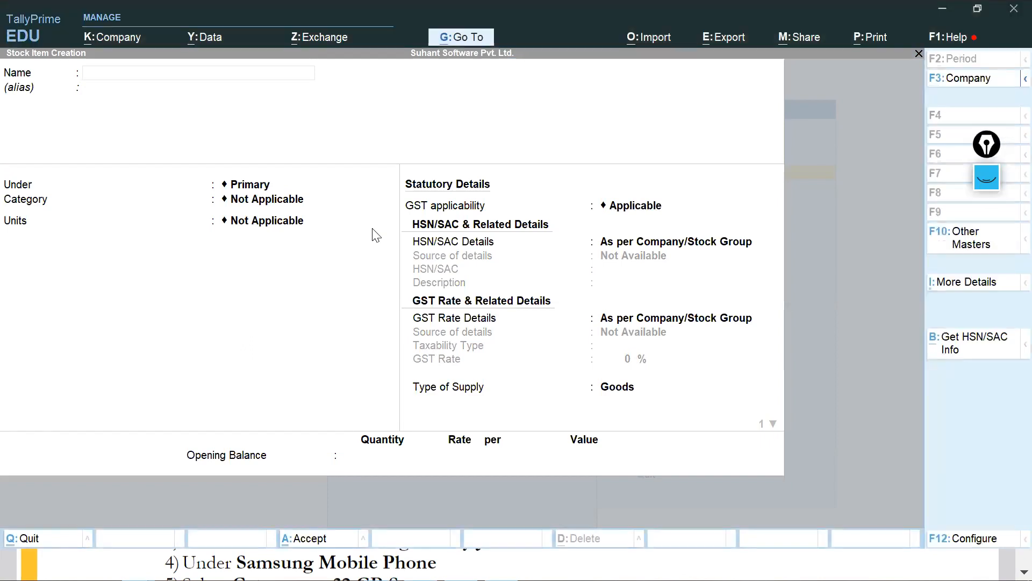
Step: Leave stock item creation and open the list of stock items for alteration
key("Escape")
key("Escape")
key("Down")
key("Return")
key("Down")
key("Down")
key("Down")
key("Down")
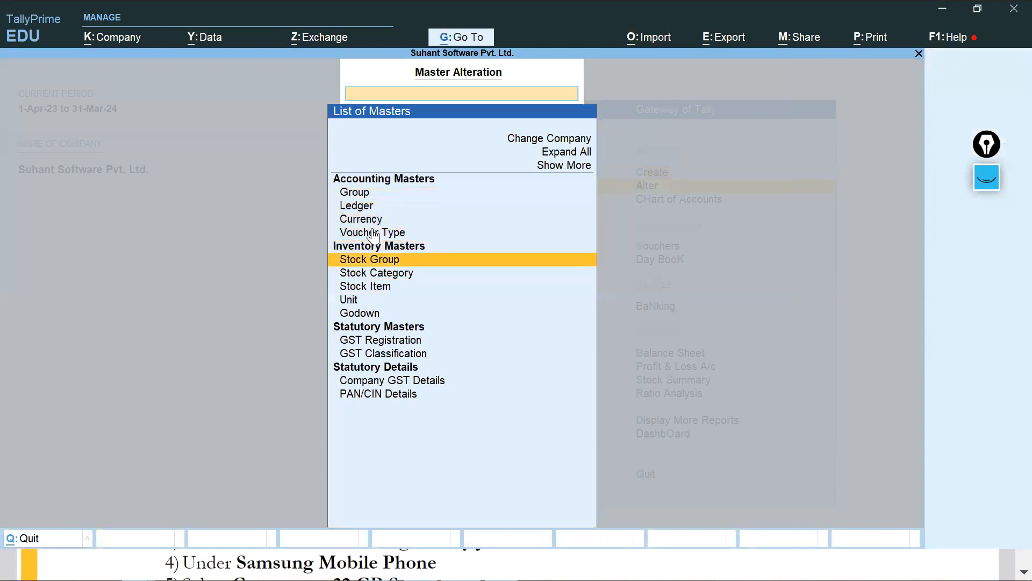
key("Down")
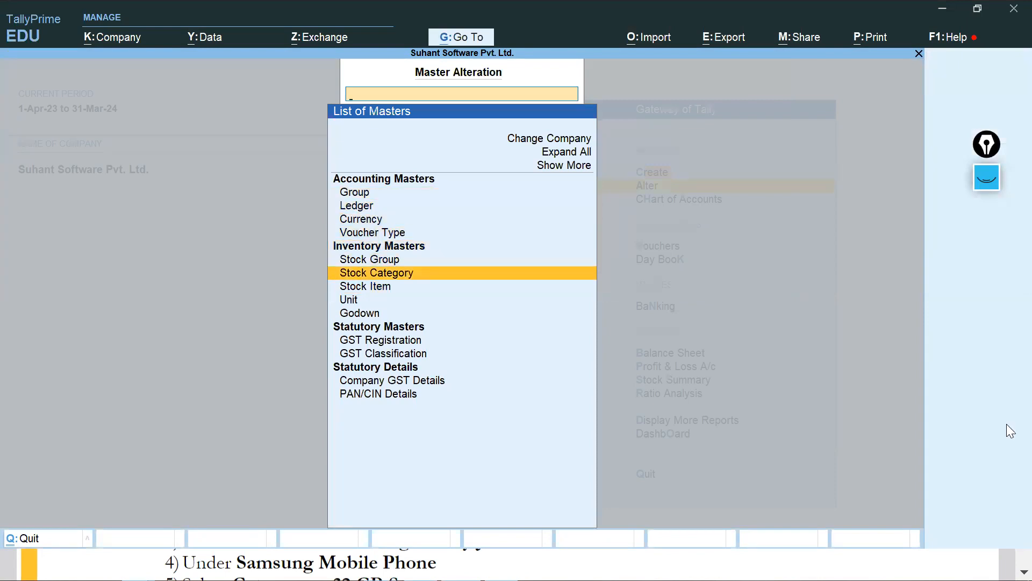
key("Down")
key("Return")
key("Up")
key("Up")
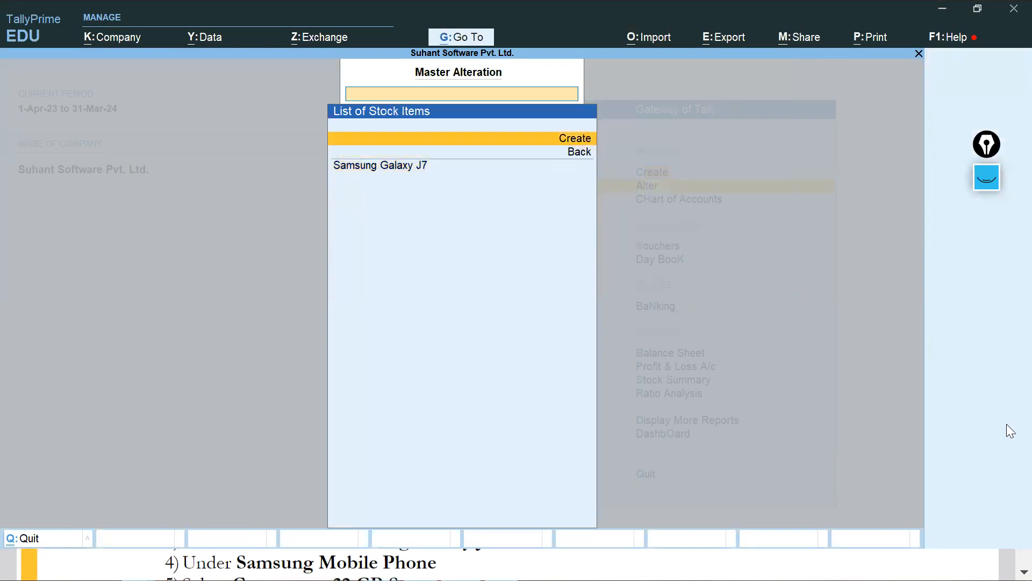
key("Return")
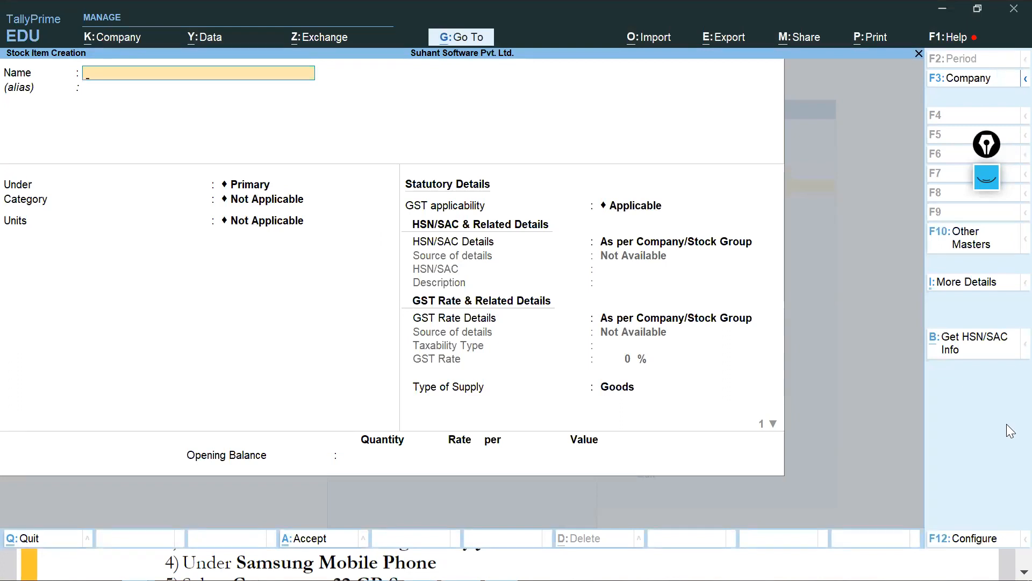
key("Escape")
Step: Open the Samsung Galaxy J7 stock item for alteration to review its details
key("Down")
key("Down")
key("Return")
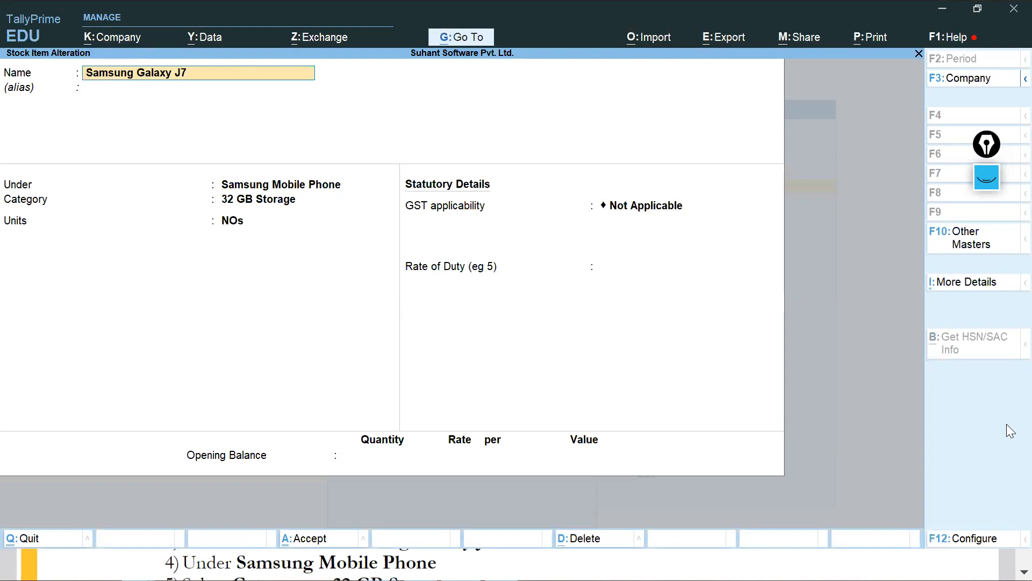
key("ctrl+a")
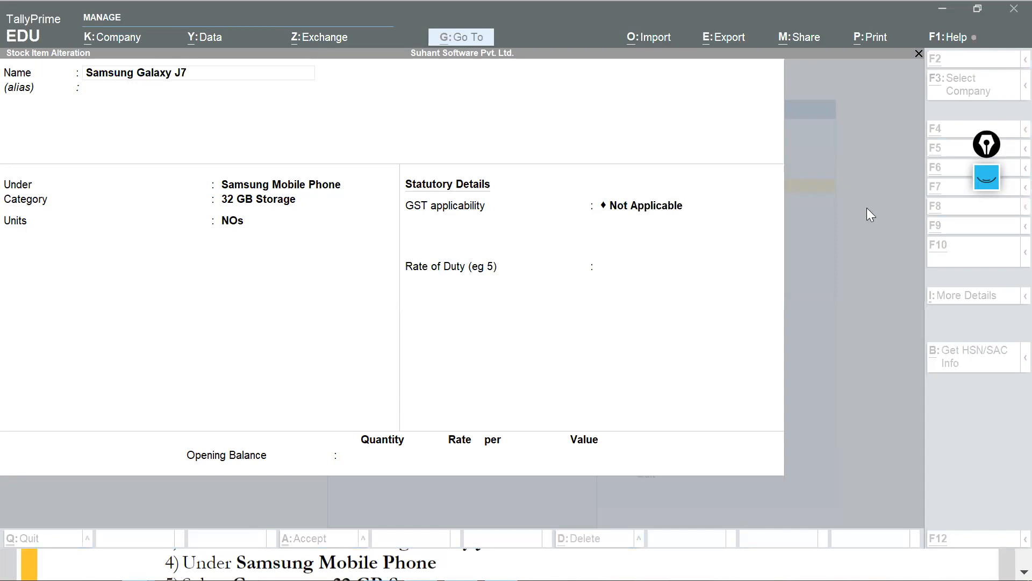
Step: Mark the Opening Balance row in yellow pen, circling its Quantity, Rate per and Value columns
left_click(987, 177)
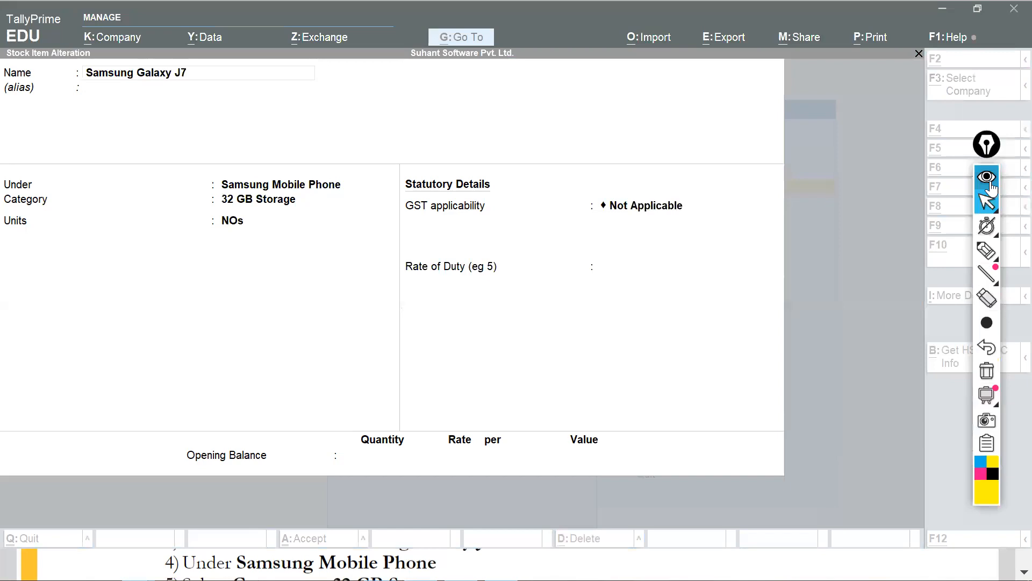
left_click(987, 250)
mouse_move(619, 452)
left_mouse_down()
mouse_move(290, 484)
mouse_move(657, 453)
left_mouse_up()
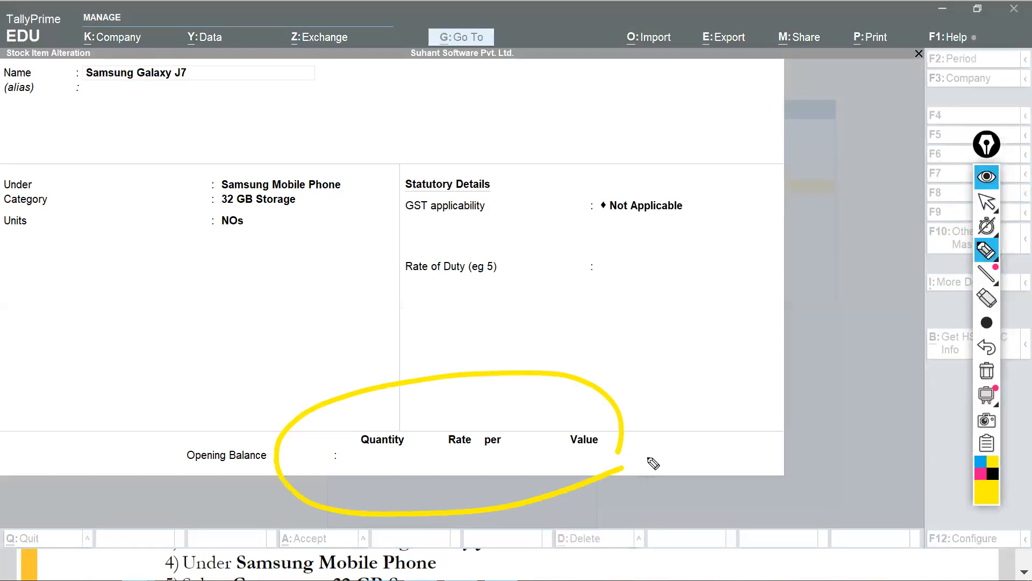
mouse_move(407, 491)
left_mouse_down()
mouse_move(330, 479)
mouse_move(344, 500)
left_mouse_up()
left_click_drag(516, 444, 487, 489)
left_click_drag(596, 398, 610, 408)
left_click_drag(590, 499, 554, 479)
left_click_drag(516, 444, 509, 502)
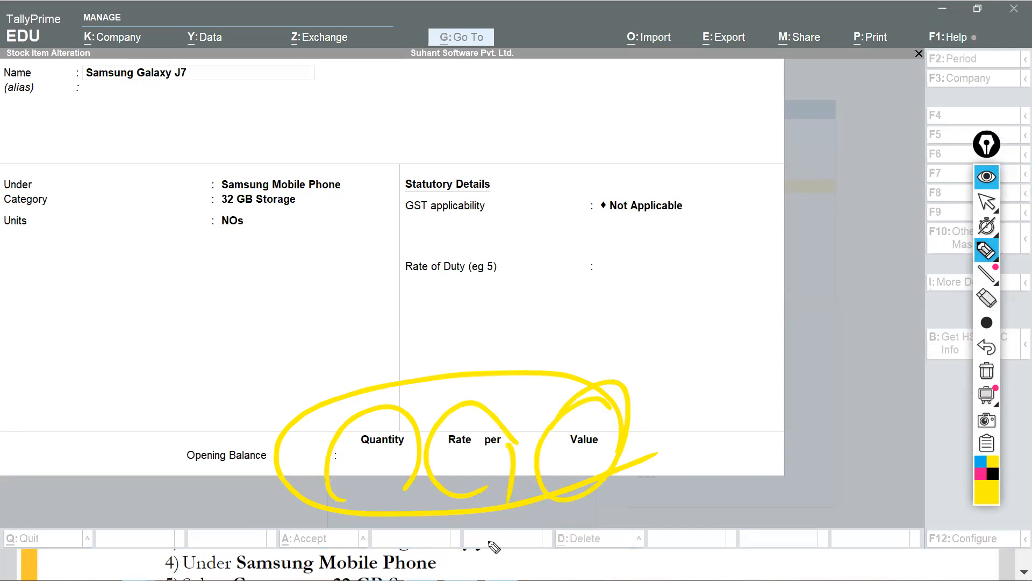
Step: Handwrite sample quantity, rate and value figures in the circled columns, then erase all pen marks and collapse the pen tools
left_click_drag(355, 465, 398, 483)
mouse_move(453, 464)
left_mouse_down()
mouse_move(458, 457)
mouse_move(460, 480)
mouse_move(473, 478)
mouse_move(497, 446)
left_mouse_up()
mouse_move(502, 441)
left_mouse_down()
mouse_move(564, 486)
mouse_move(601, 426)
left_mouse_up()
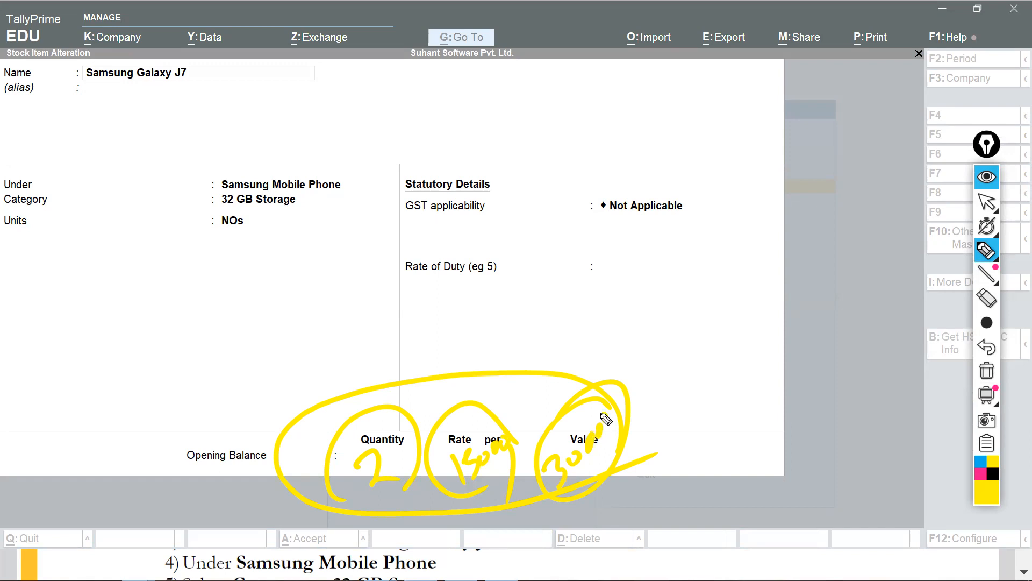
left_click(987, 371)
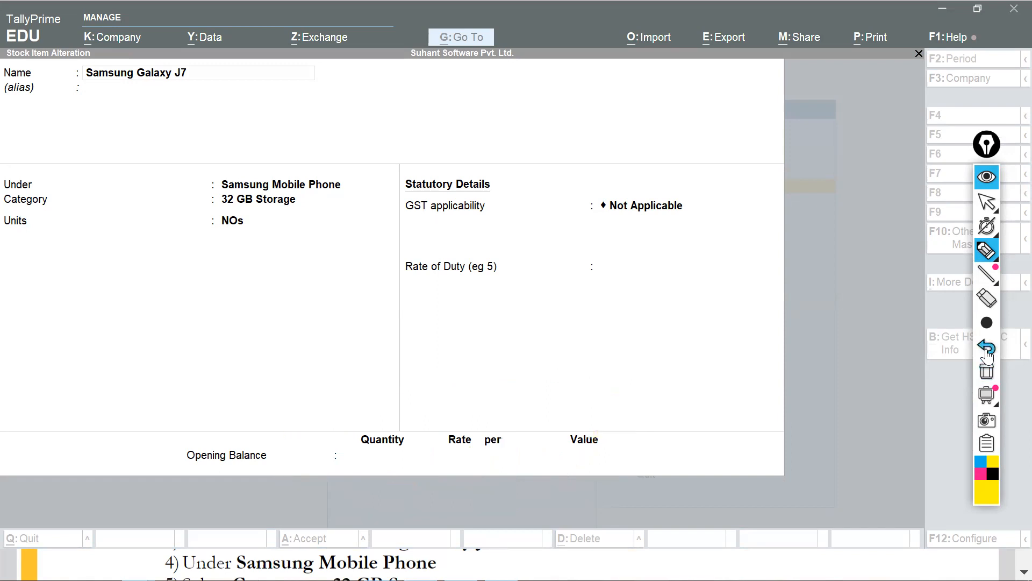
left_click(987, 178)
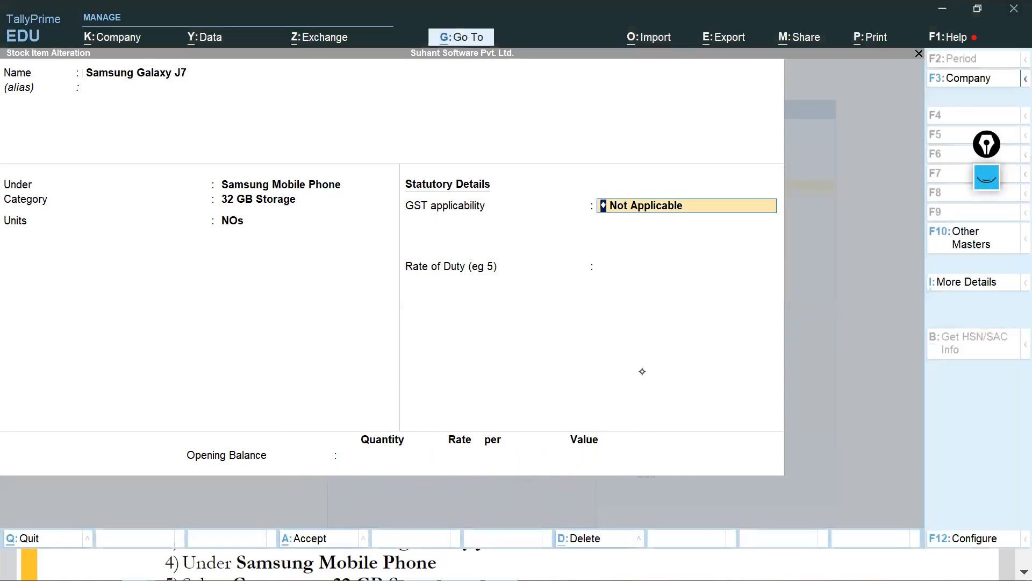
Step: Leave the stock item alteration without changes and return to the Gateway of Tally
key("Escape")
key("Escape")
key("Escape")
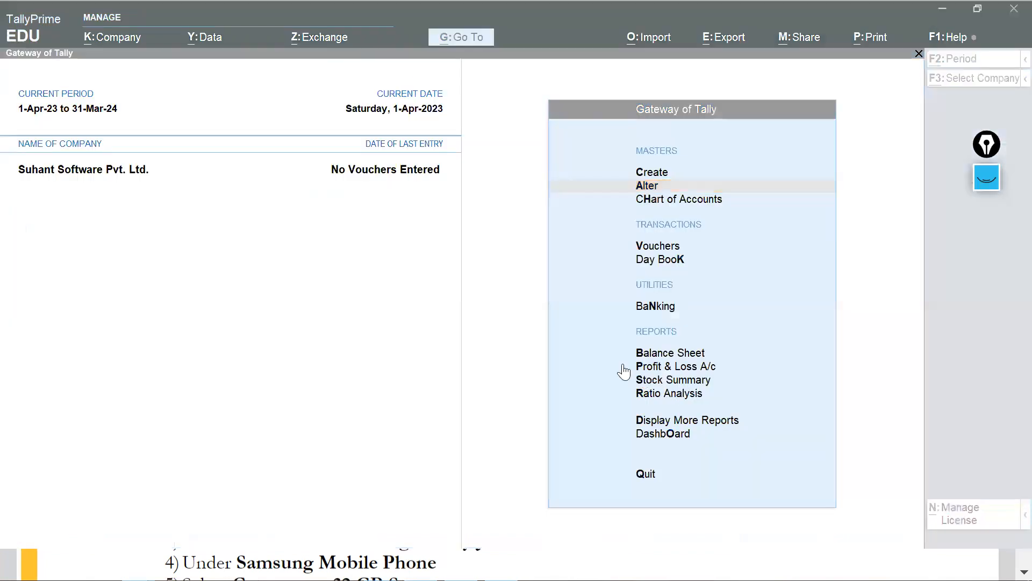
Step: Switch to the guide and find the stock item activity with Table 3.15, looking ahead to the godown section
key("alt+Tab")
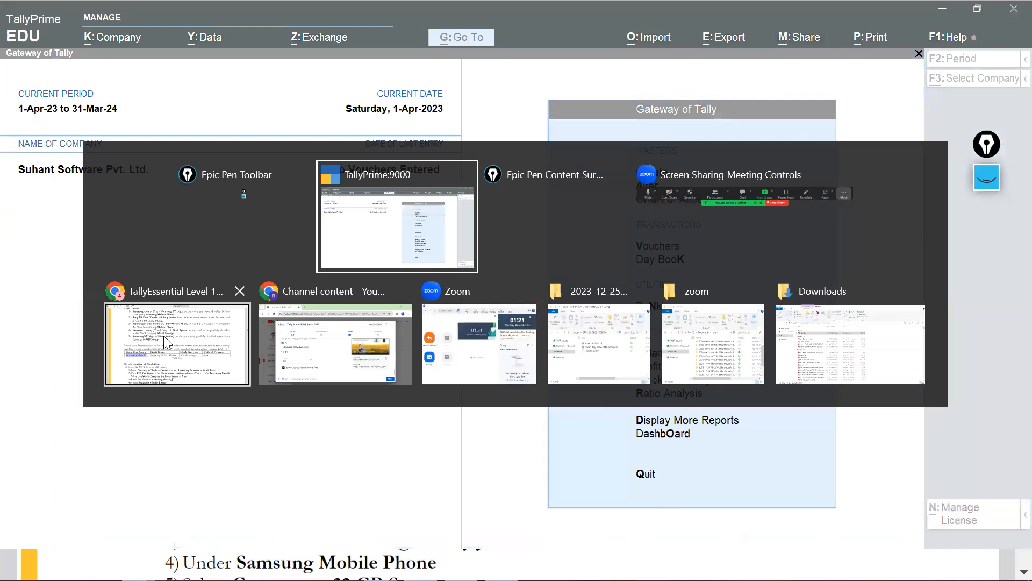
left_click(164, 336)
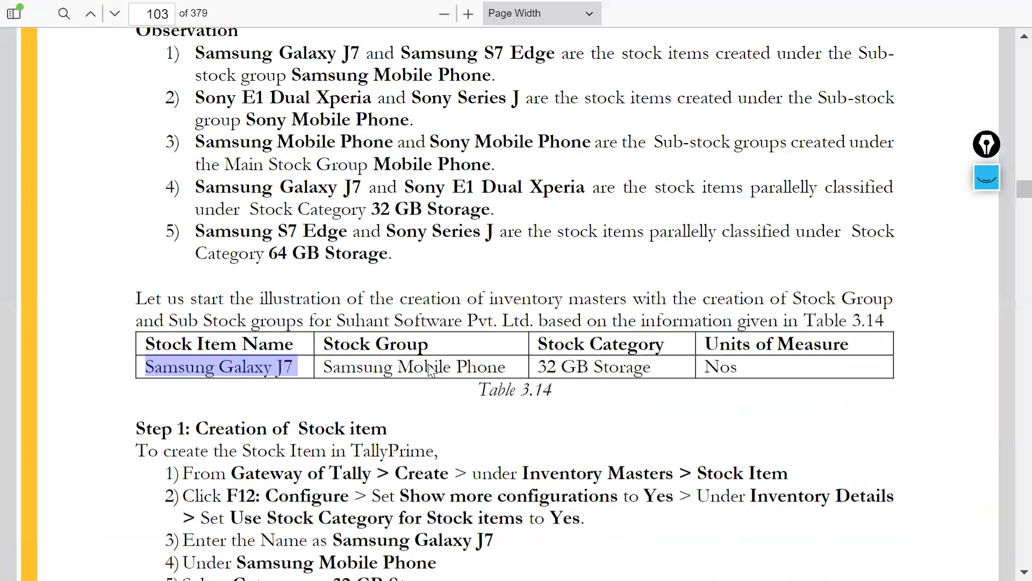
scroll(429, 365, "down", 15)
scroll(429, 372, "down", 15)
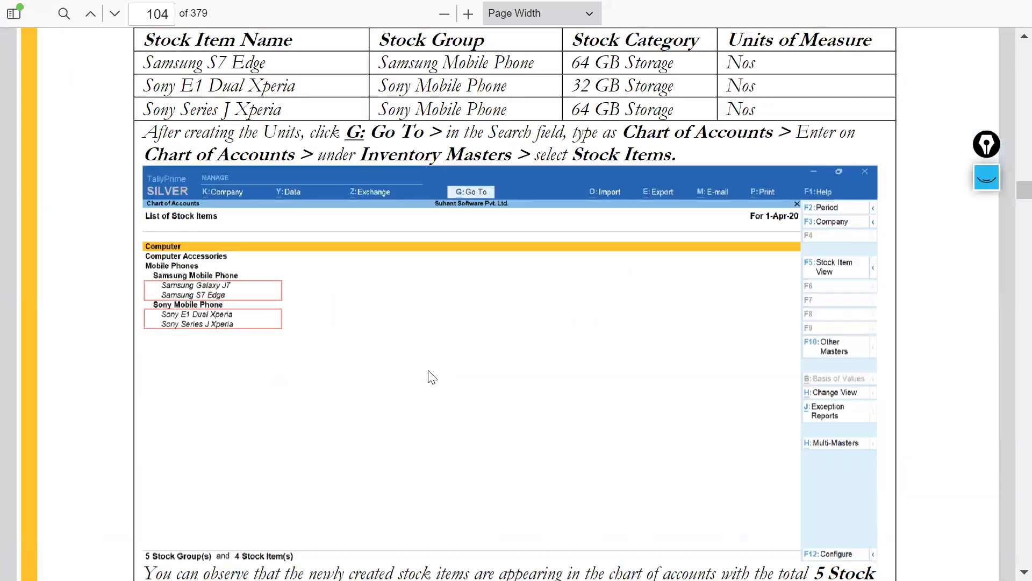
scroll(429, 371, "down", 2)
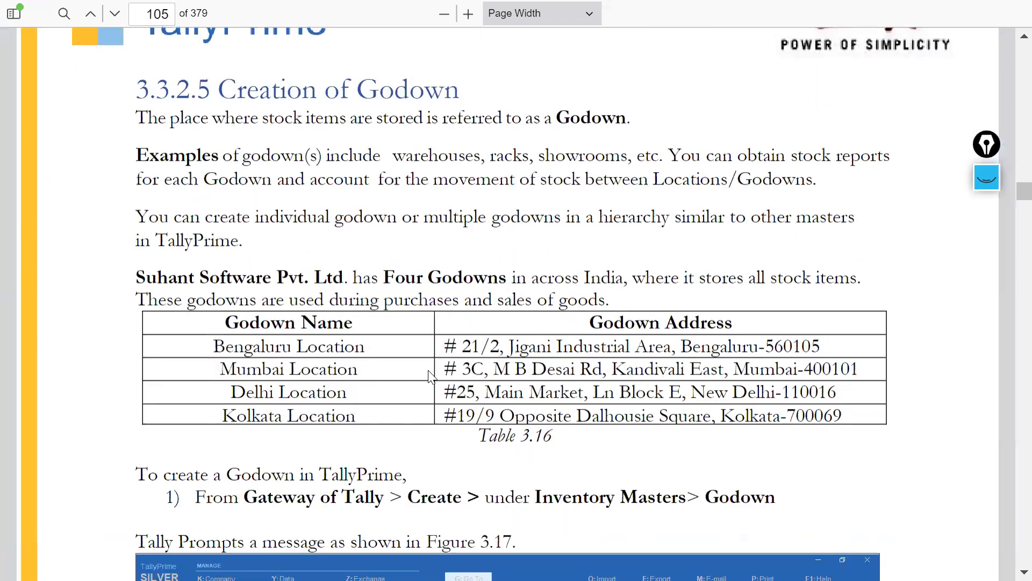
scroll(428, 371, "up", 10)
scroll(433, 376, "up", 5)
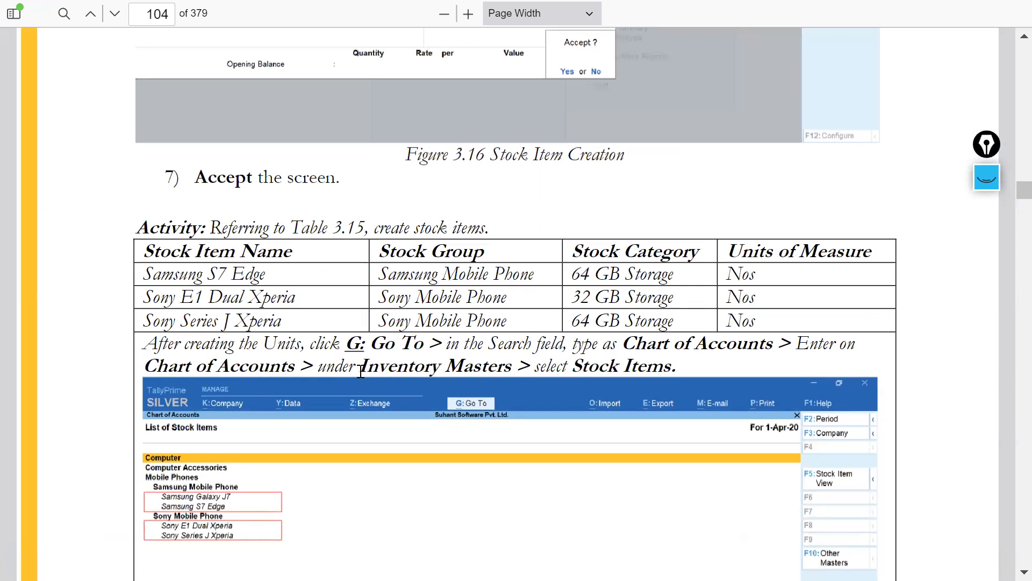
scroll(217, 320, "down", 2)
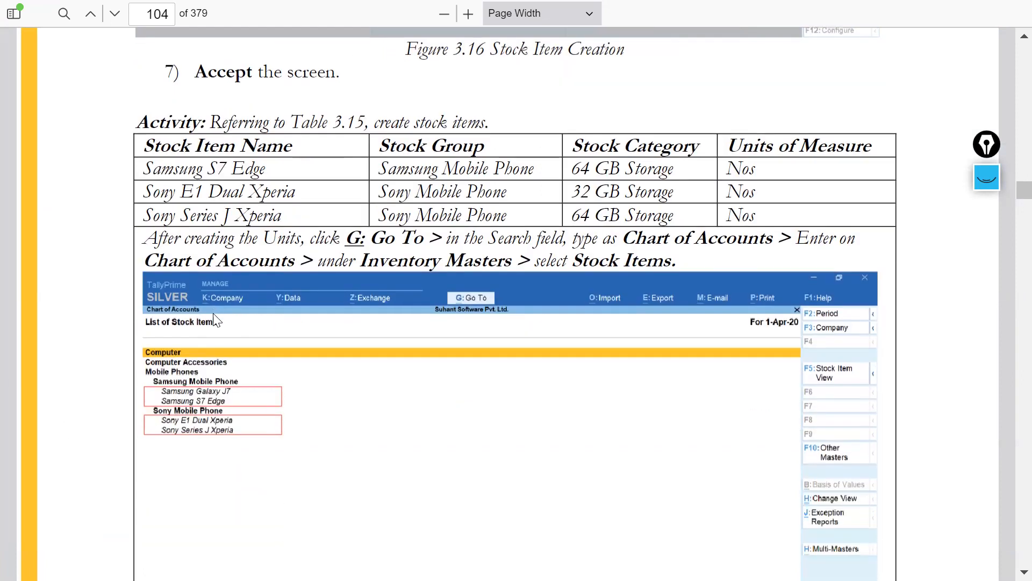
Step: Examine the item names, groups and categories in Table 3.15 and the Chart of Accounts instructions below it
left_click_drag(165, 177, 234, 176)
left_click(334, 213)
left_click_drag(346, 173, 530, 194)
left_click(526, 194)
scroll(296, 236, "down", 2)
scroll(337, 236, "up", 2)
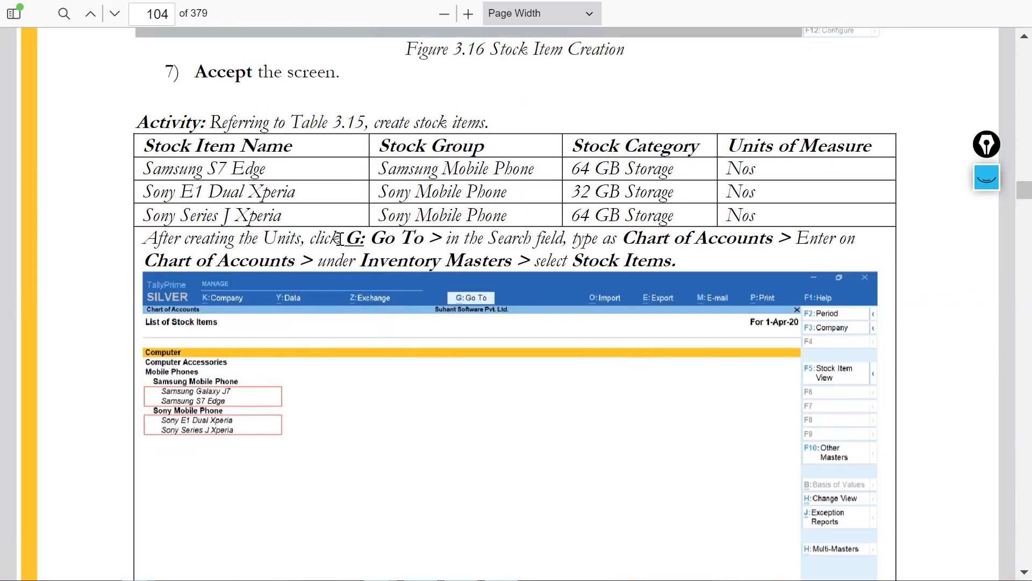
Step: Switch back to TallyPrime and open the Stock Items list in the Chart of Accounts
key("alt+Tab")
key("alt+Tab")
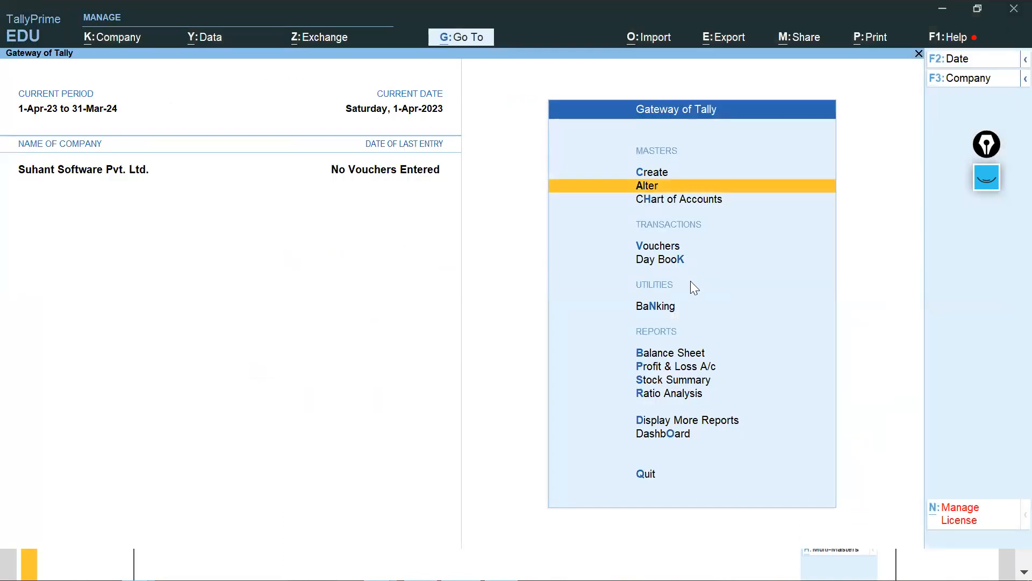
key("h")
key("Down")
key("Down")
key("Down")
key("Down")
key("Down")
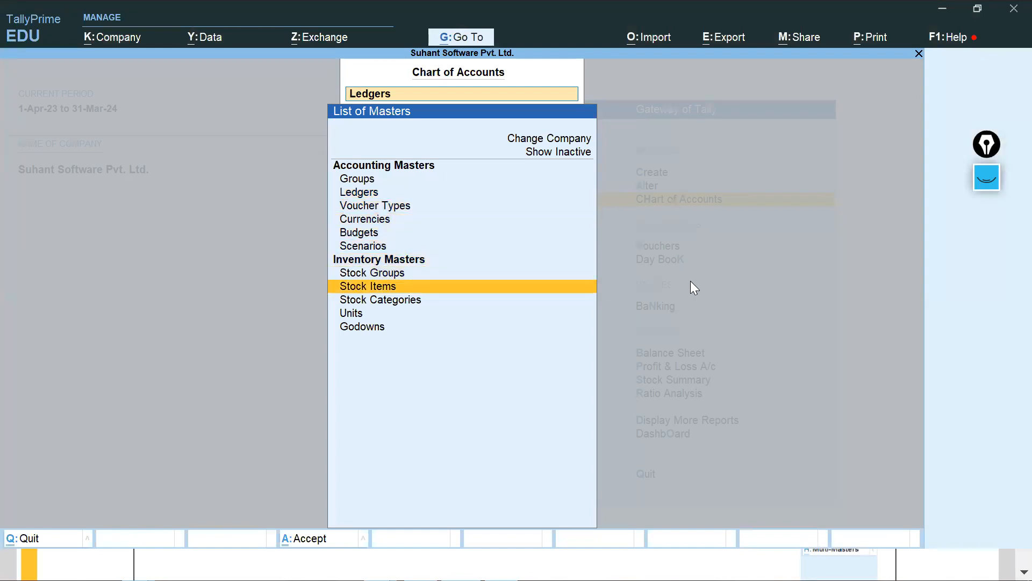
key("Up")
key("Down")
key("Return")
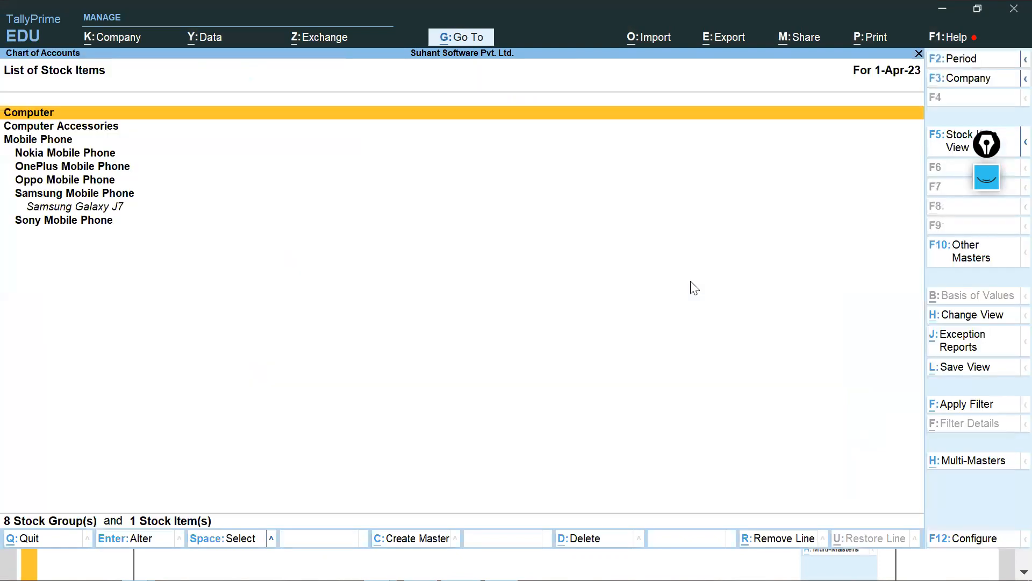
Step: Locate Samsung Galaxy J7 and its parent group Samsung Mobile Phone in the list of stock items
key("Down")
key("Down")
key("Down")
key("Down")
key("Down")
key("Down")
key("Down")
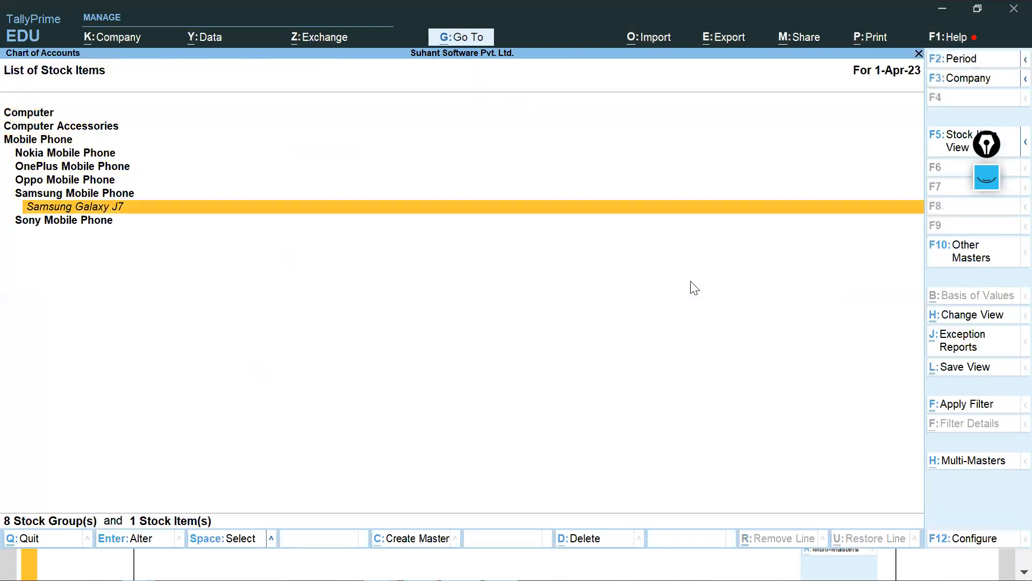
key("Up")
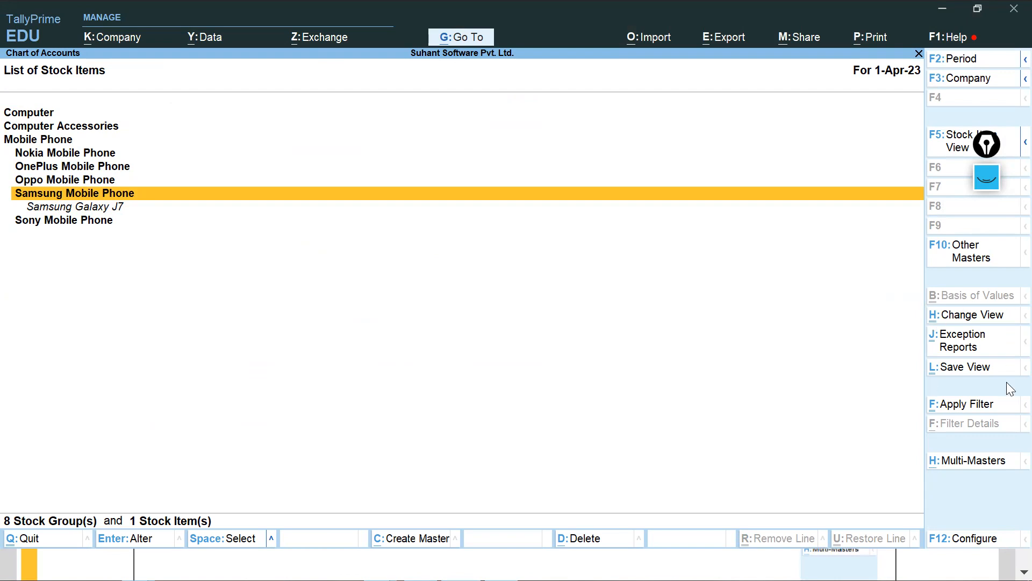
Step: Open multiple stock item creation from the list of stock items
left_click(985, 462)
key("Down")
key("Up")
key("Return")
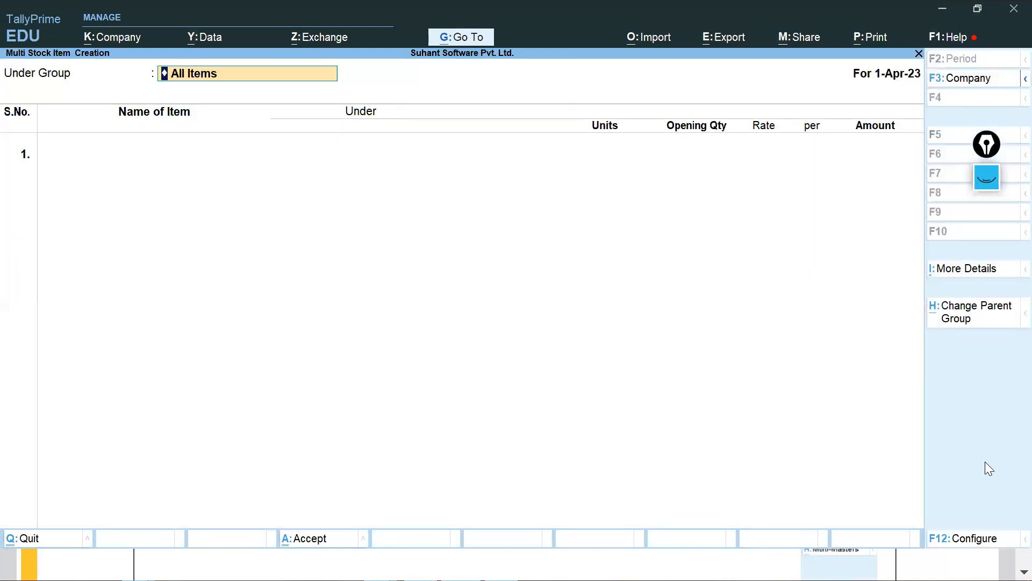
type("M")
key("BackSpace")
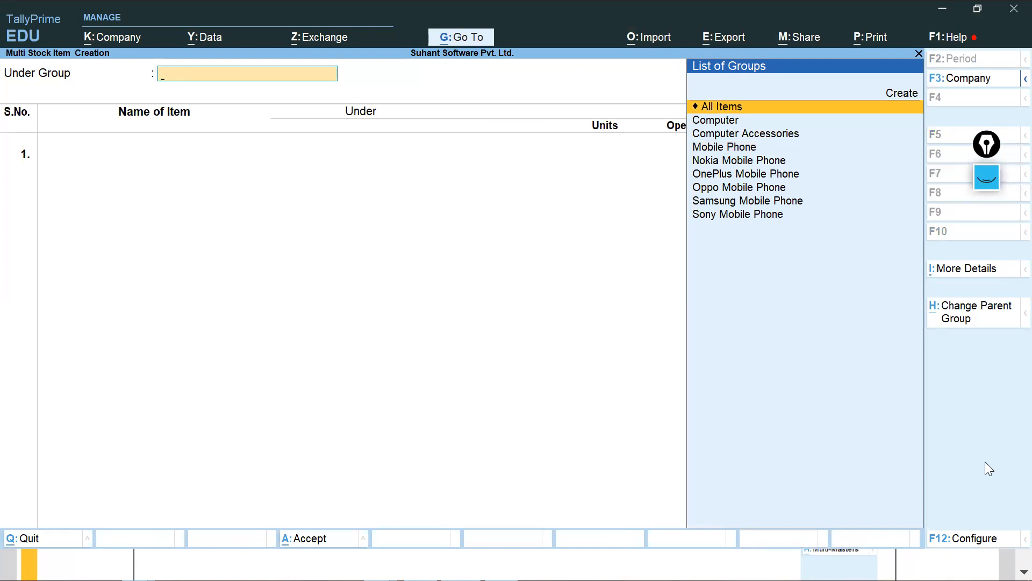
type("Mo")
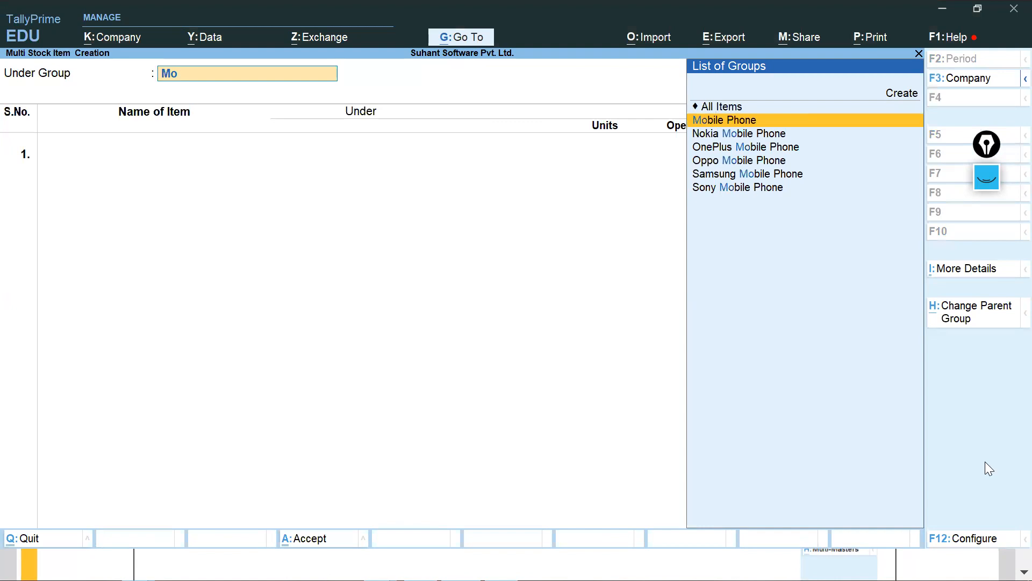
key("Return")
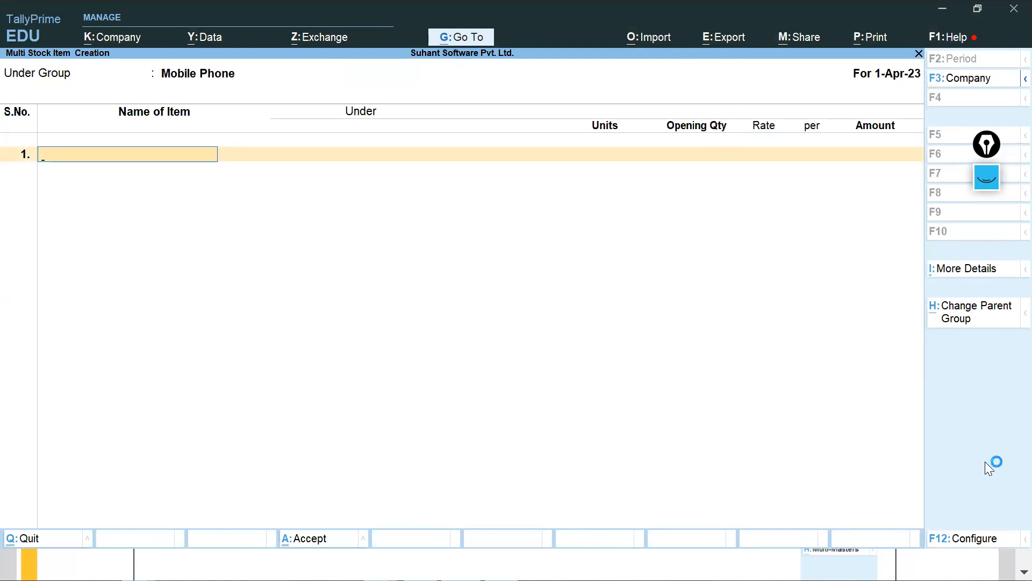
Step: Set the parent group for the multiple stock item creation to All Items
key("BackSpace")
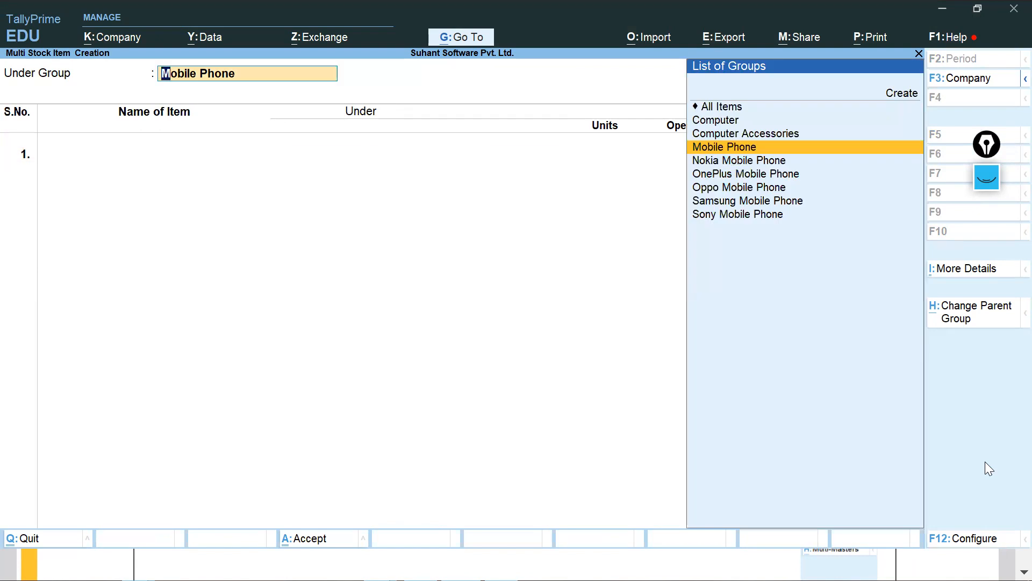
key("Up")
key("Up")
key("Up")
key("Return")
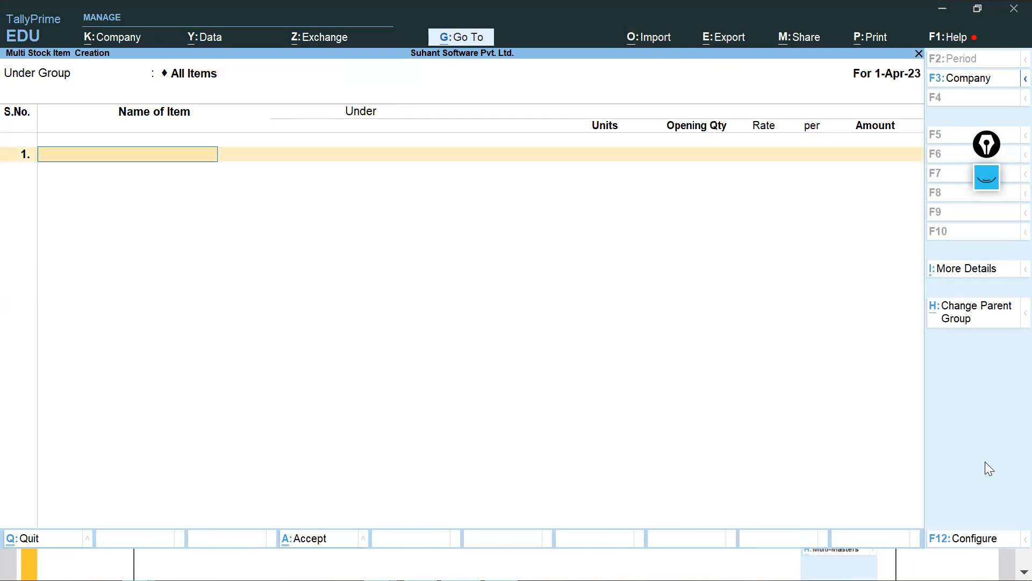
Step: Copy Samsung S7 Edge from Table 3.15 in the guide and enter it in TallyPrime as the first item's name
key("alt+Tab")
key("alt+Tab")
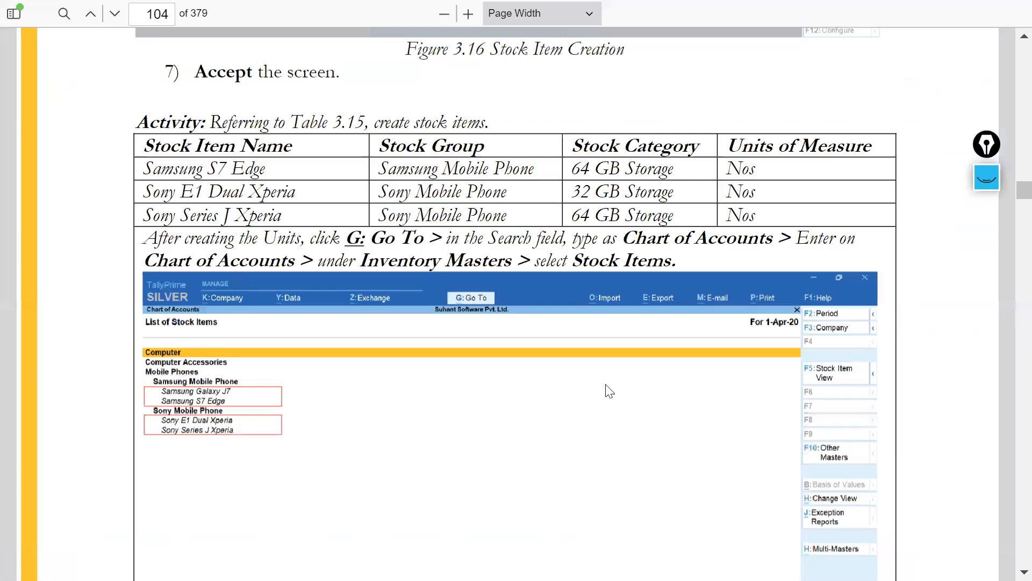
key("alt+Tab")
key("alt+Tab")
key("alt+Tab")
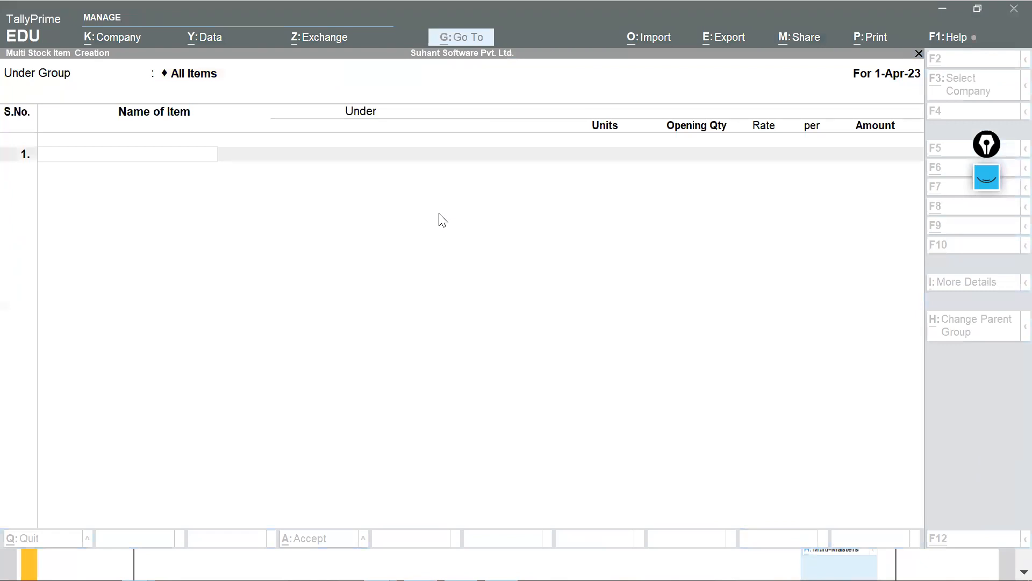
left_click(386, 164)
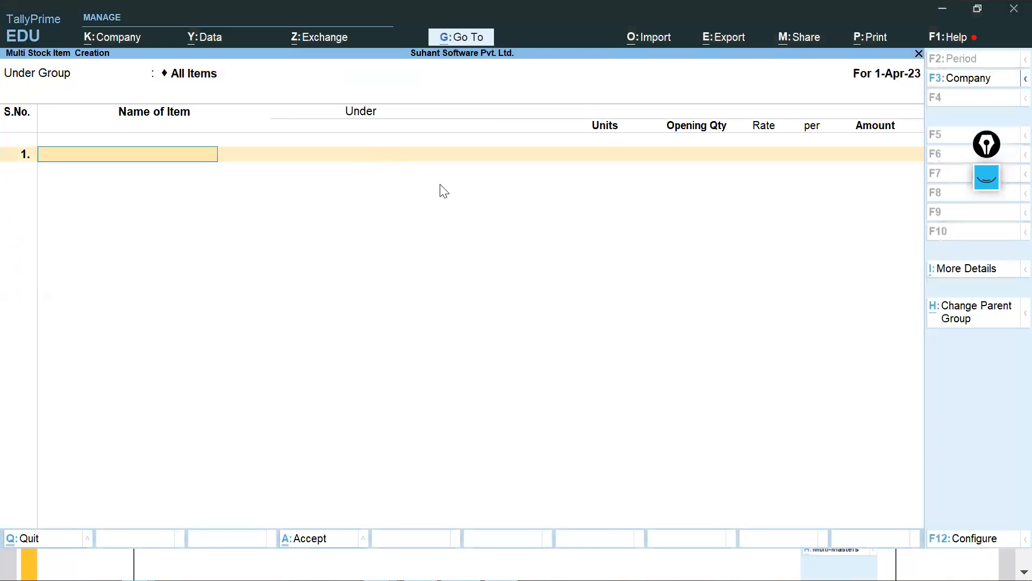
key("alt+Tab")
left_click(440, 194)
left_click_drag(143, 168, 268, 171)
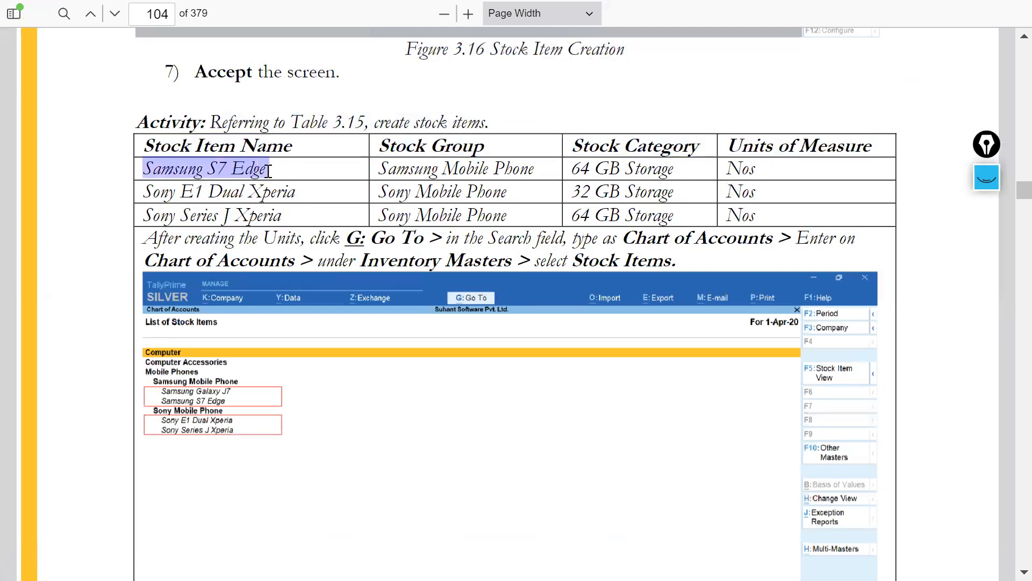
key("alt+Tab")
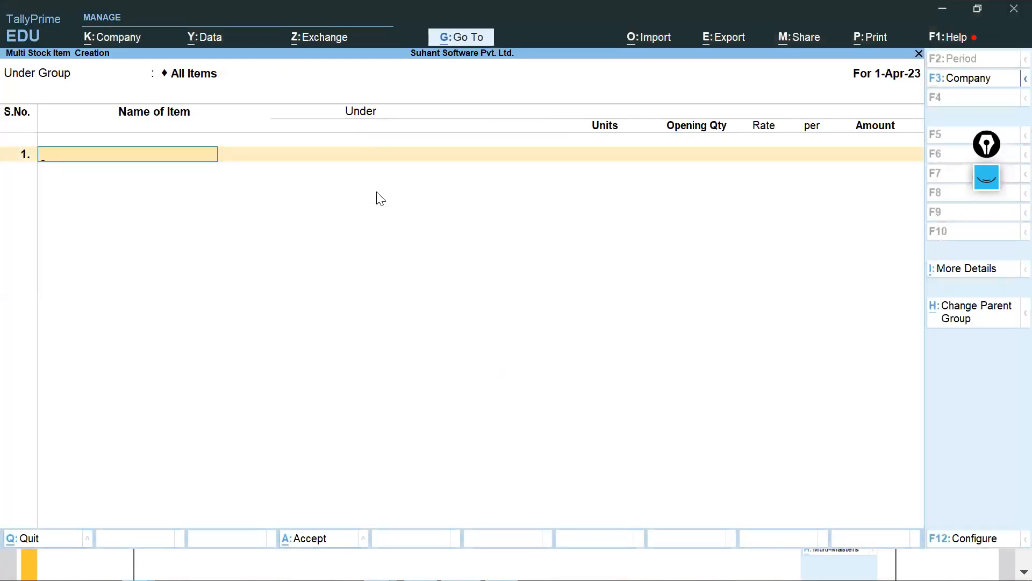
key("ctrl+alt+v")
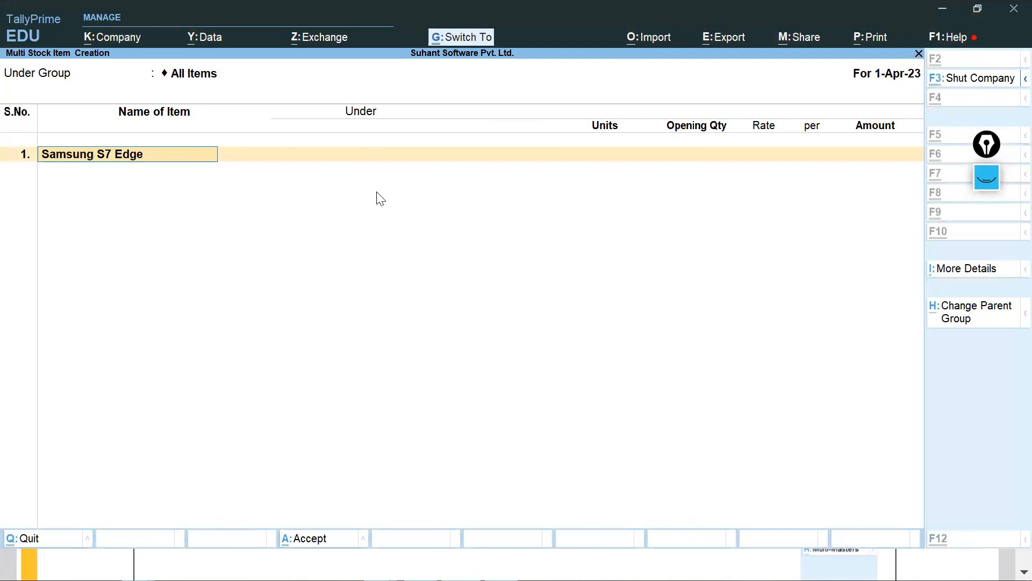
key("Return")
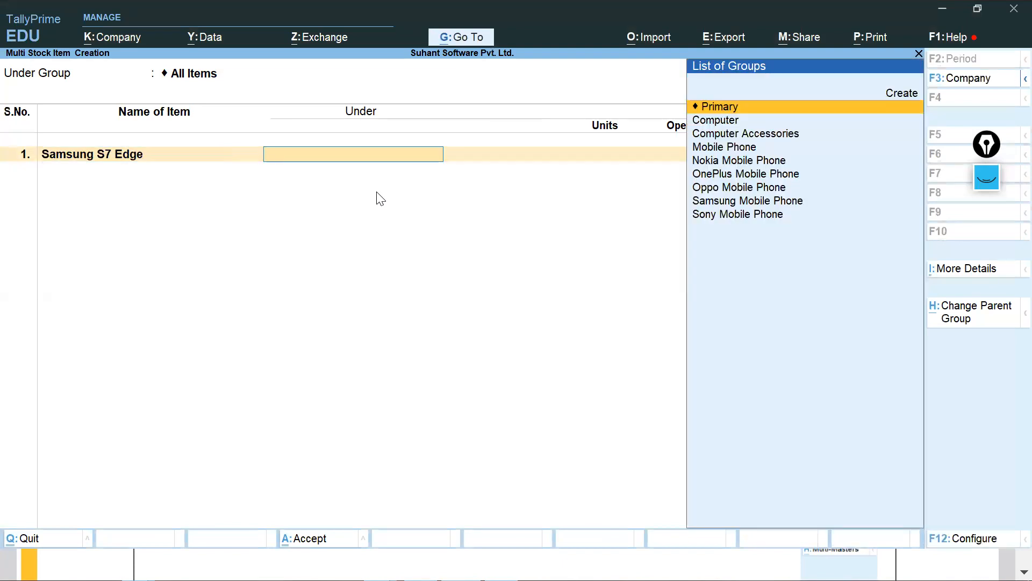
Step: Place Samsung S7 Edge under Samsung Mobile Phone with NOs as its unit
type("sung Mobile Phone")
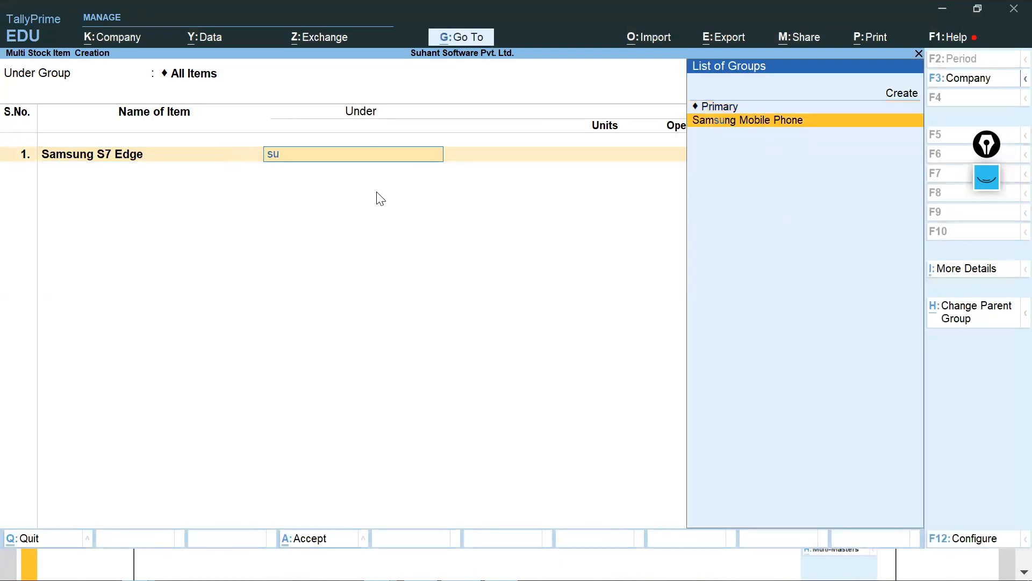
key("Return")
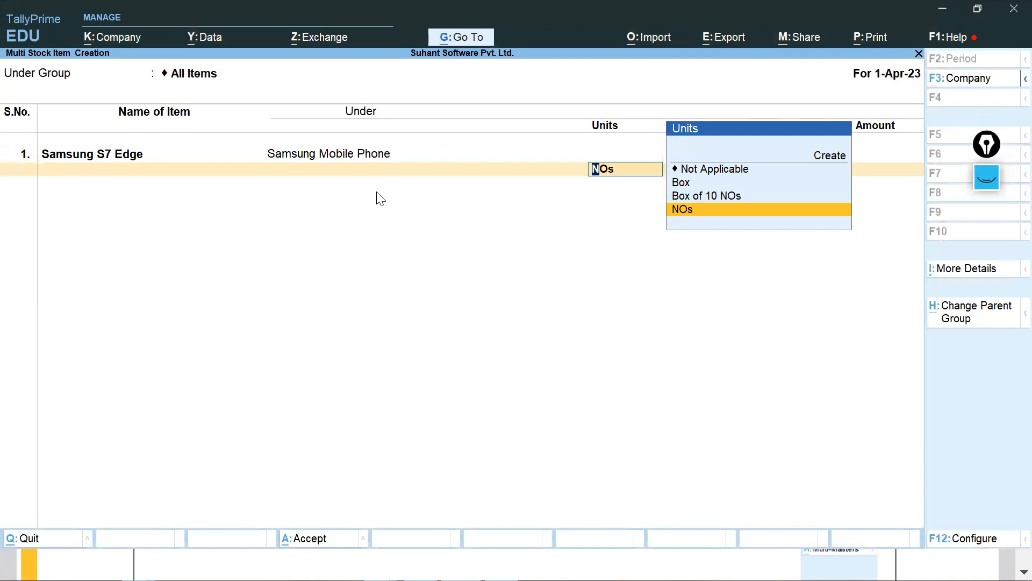
key("Return")
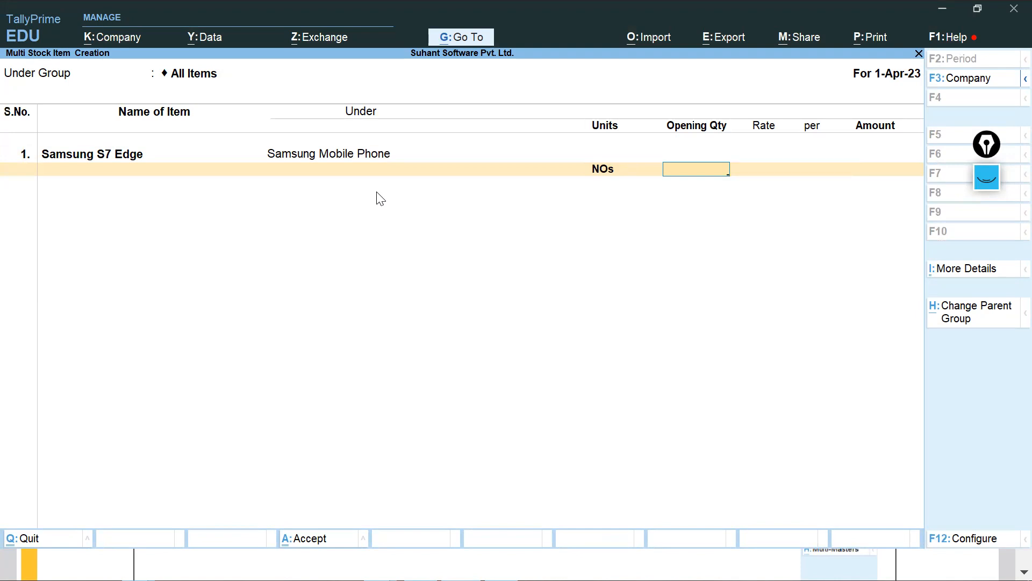
Step: Configure the multiple stock item creation to show stock category details
left_click(967, 536)
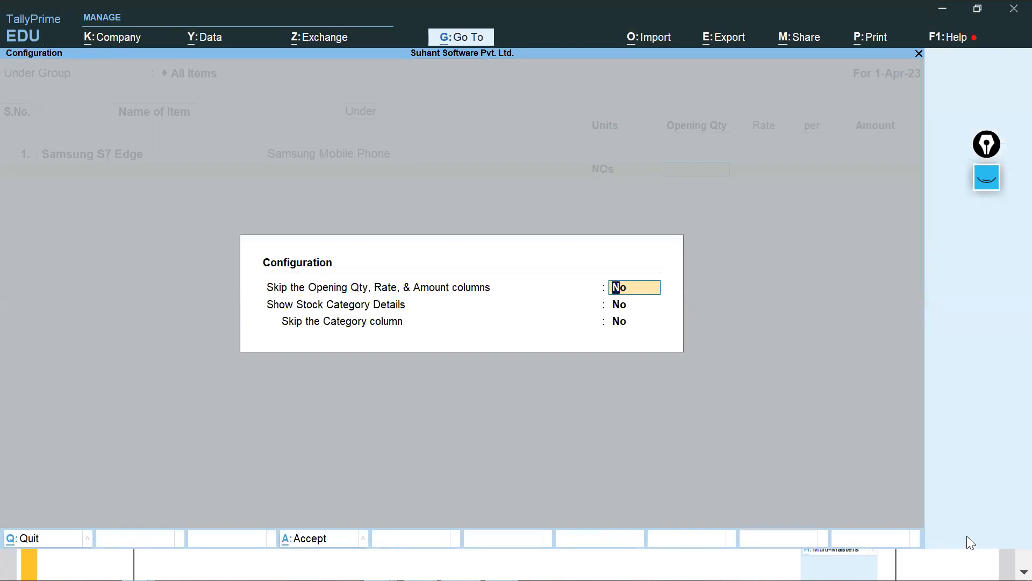
key("Return")
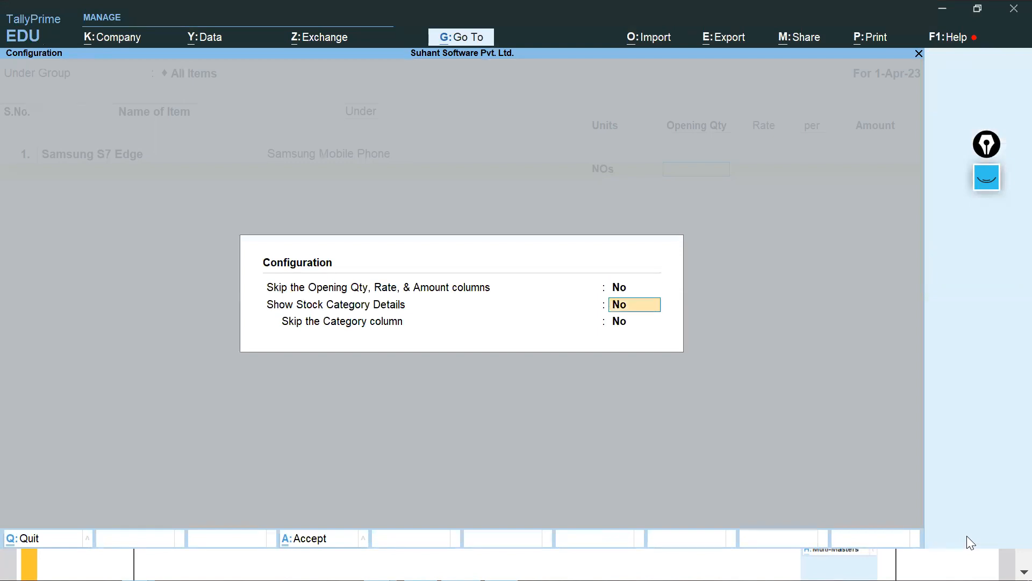
type("y")
key("Return")
key("ctrl+a")
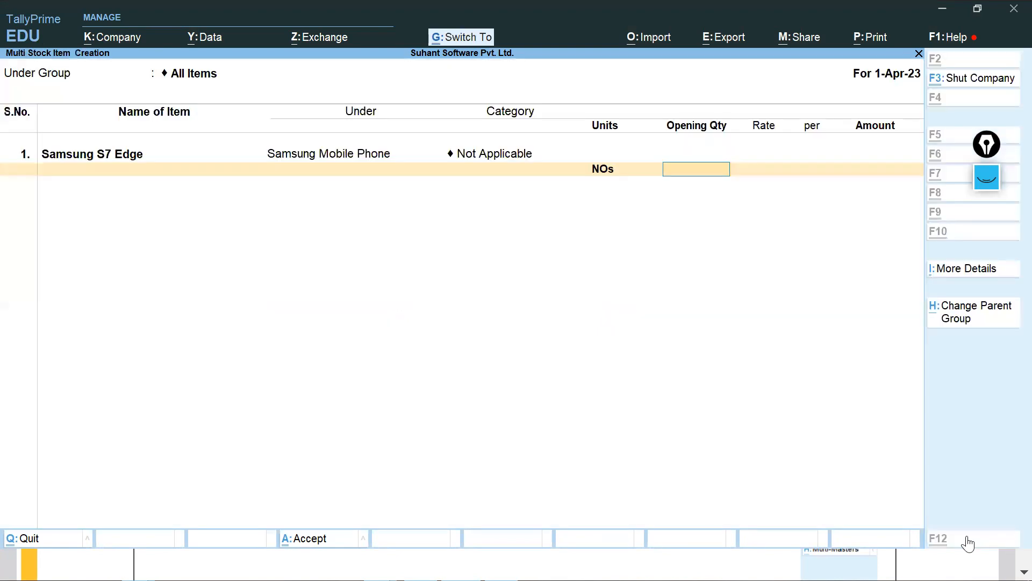
Step: Look up the category of Samsung S7 Edge in the guide, set it to 64 GB Storage and complete the row without an opening quantity
key("BackSpace")
key("BackSpace")
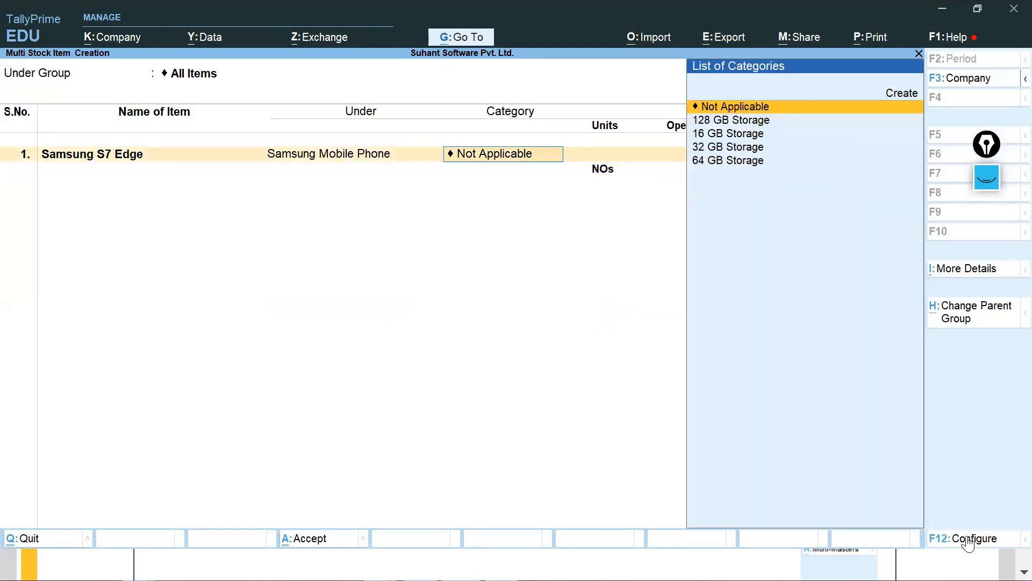
key("alt+Tab")
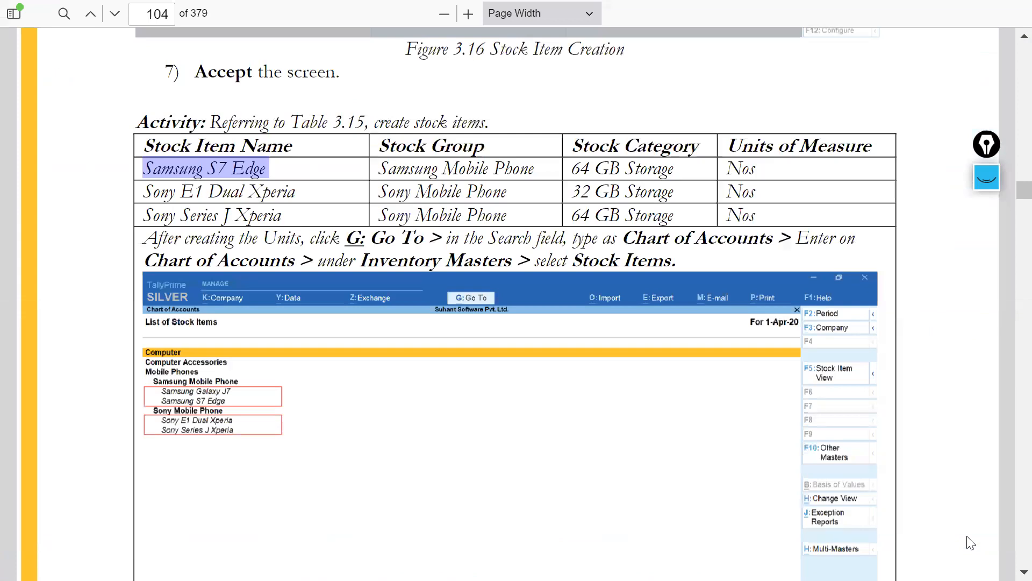
key("alt+Tab")
key("Down")
key("Down")
key("Down")
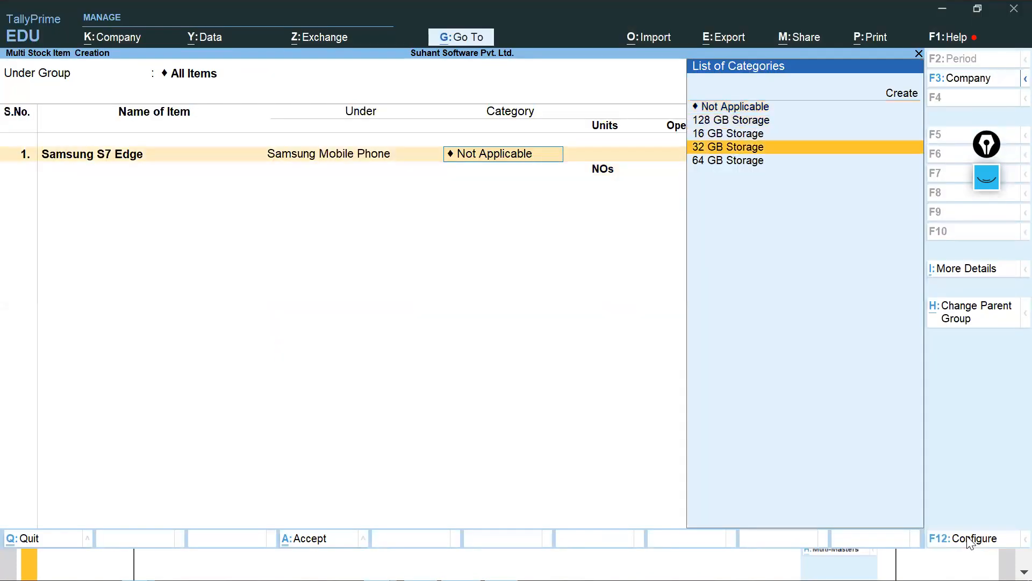
key("Down")
key("Return")
key("Return")
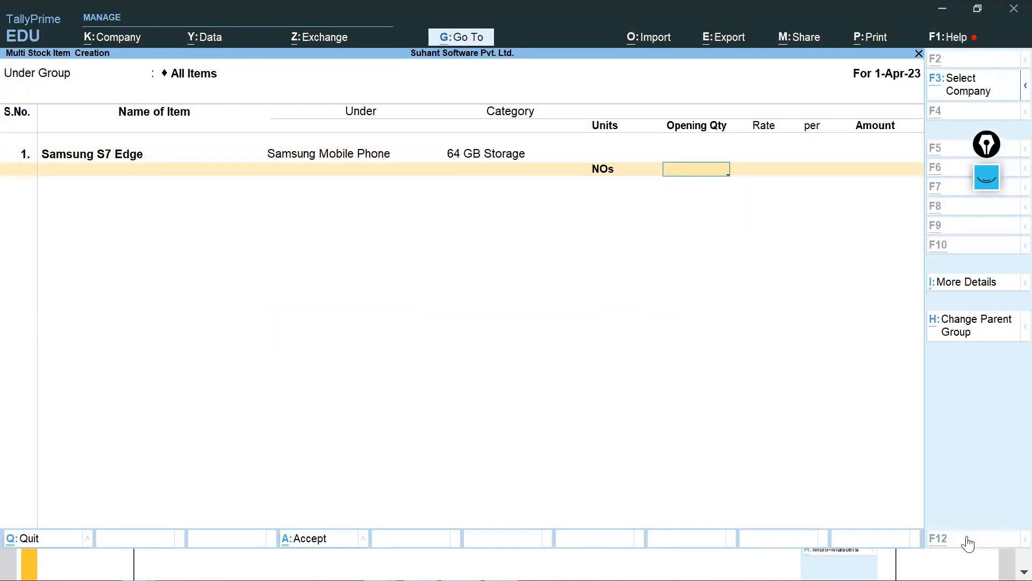
key("Return")
Step: Copy Sony E1 Dual Xperia from Table 3.15 in the guide and enter it in TallyPrime as the second item's name
key("alt+Tab")
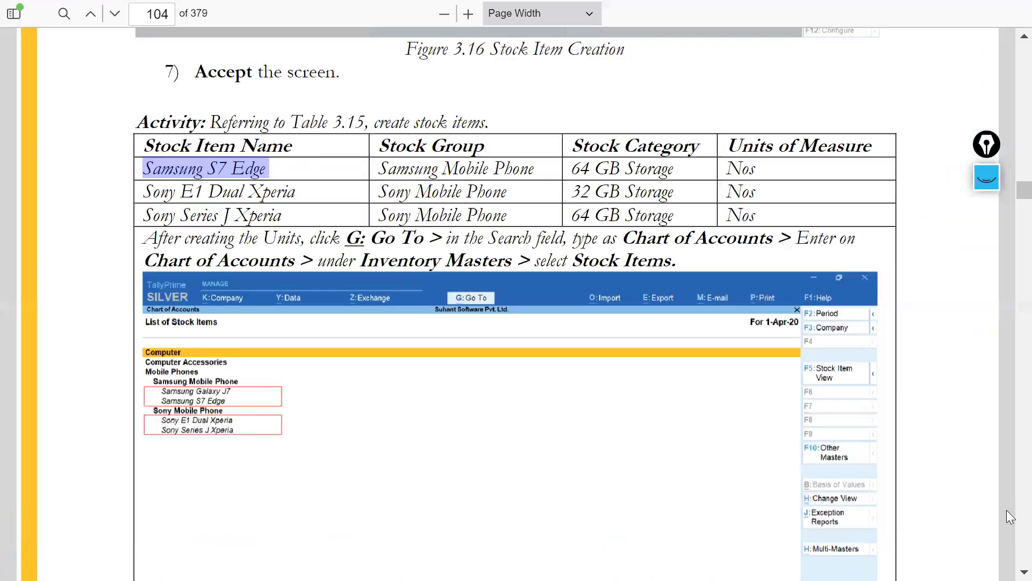
left_click_drag(153, 193, 293, 193)
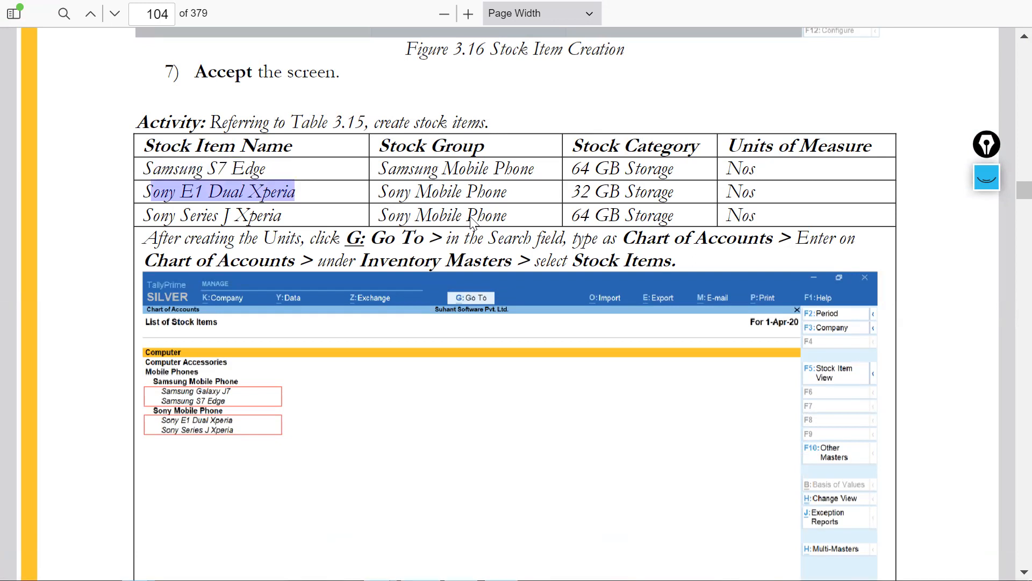
key("alt+Tab")
type("S")
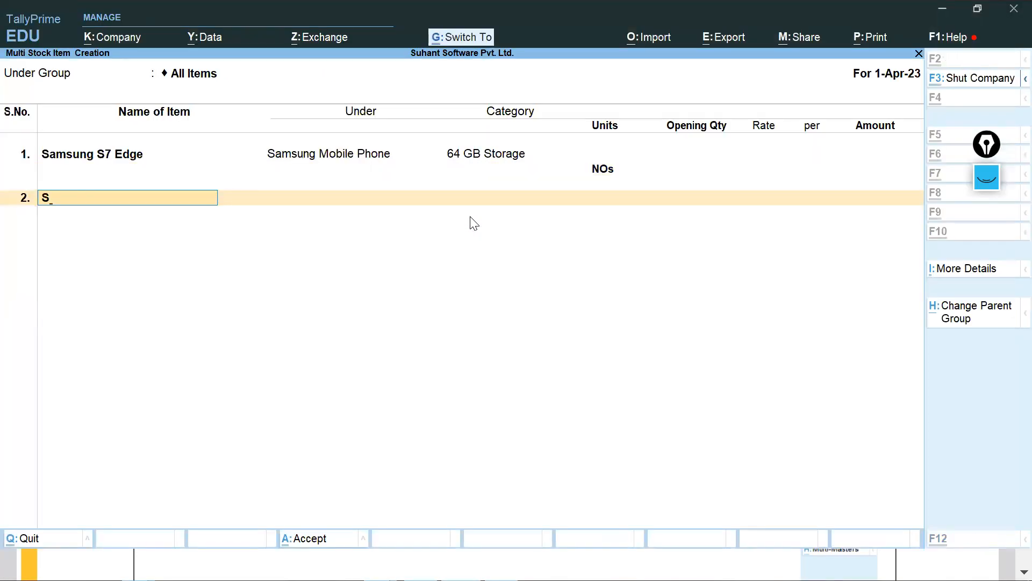
key("ctrl+alt+v")
key("Return")
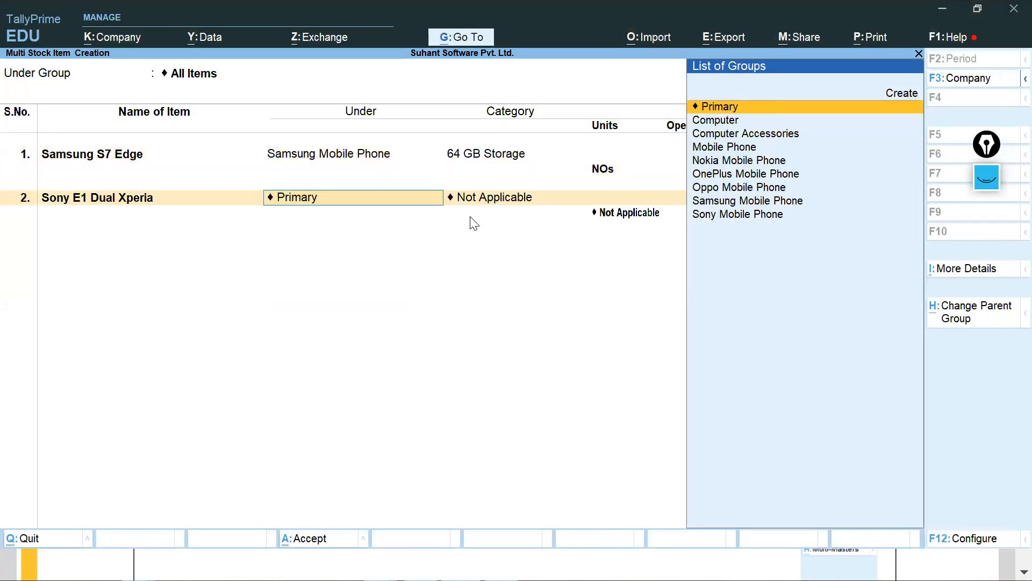
Step: Place Sony E1 Dual Xperia under Sony Mobile Phone and set its category to 32 GB Storage as in the guide
type("So")
key("Return")
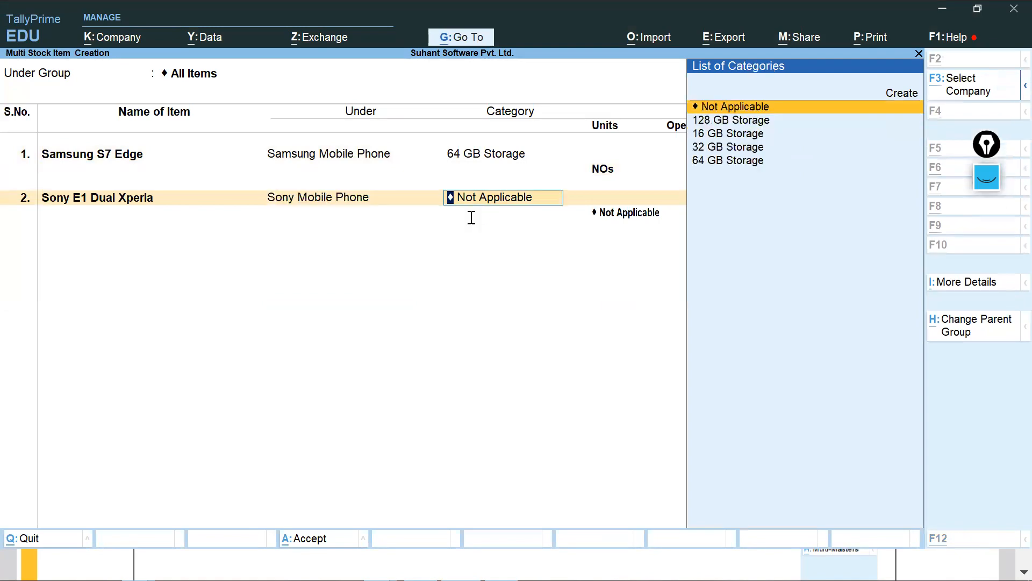
key("alt+Tab")
key("alt+Tab")
type("32")
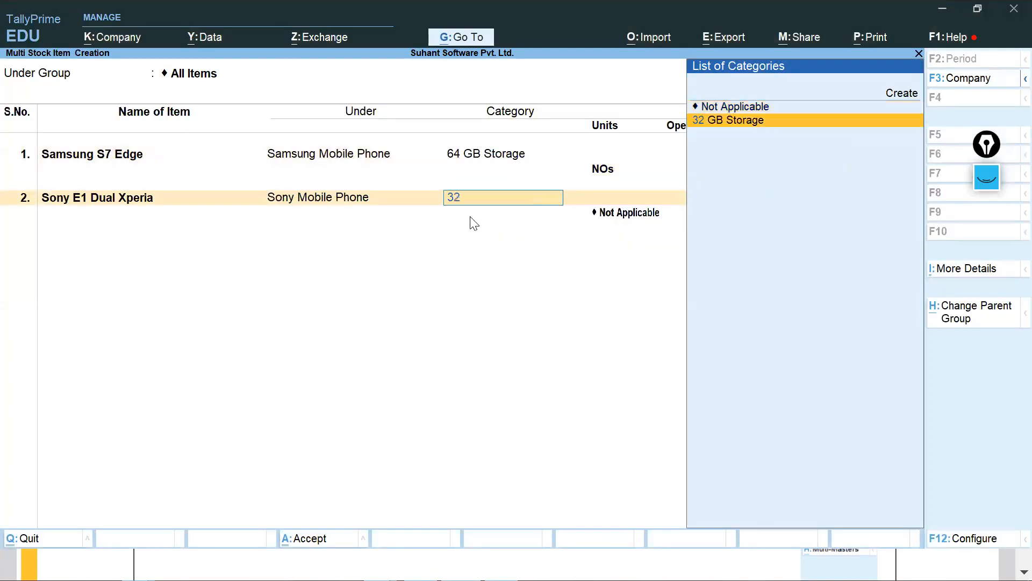
key("Return")
Step: Set the unit of Sony E1 Dual Xperia to NOs and finish its row without an opening quantity
key("Down")
key("Down")
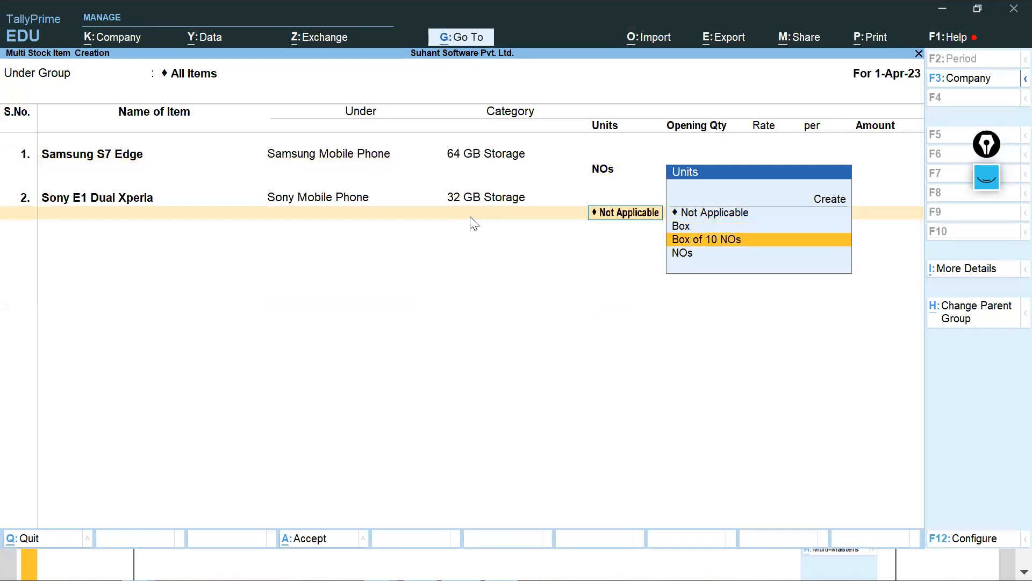
key("Down")
key("Return")
key("Return")
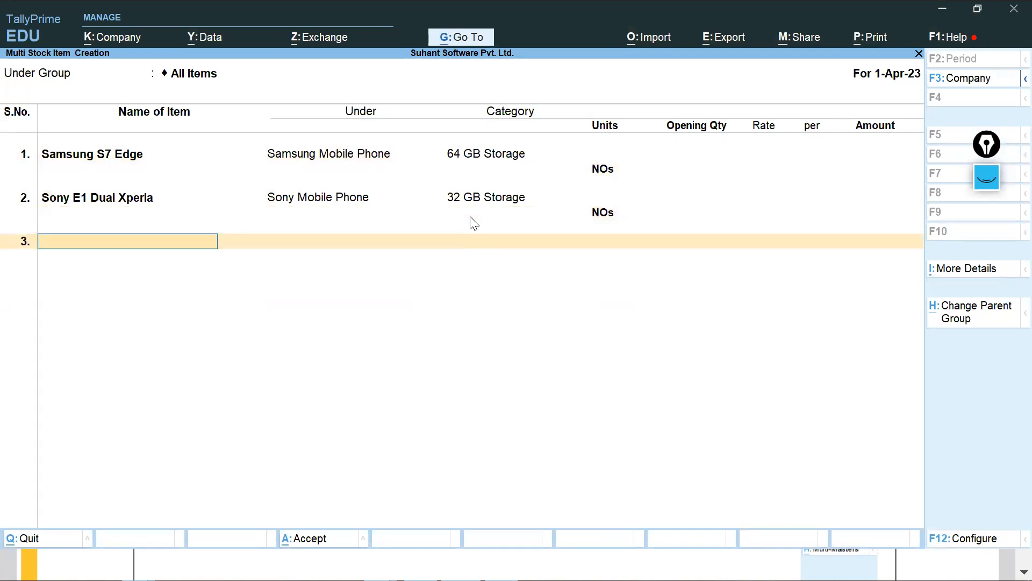
Step: Copy Sony Series J Xperia from Table 3.15 in the guide and add it in TallyPrime as the third item under Sony Mobile Phone
key("alt+Tab")
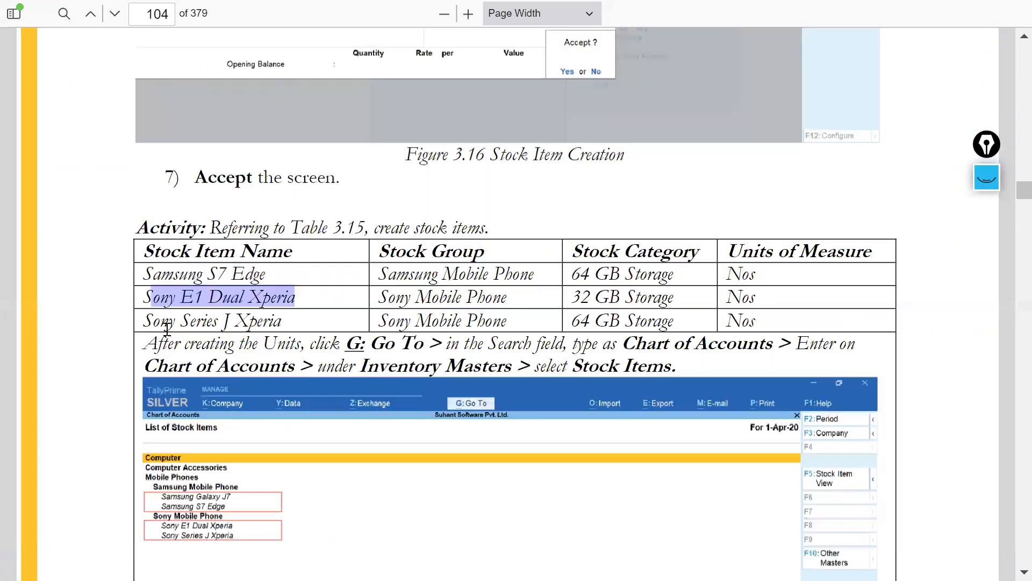
left_click_drag(142, 322, 282, 319)
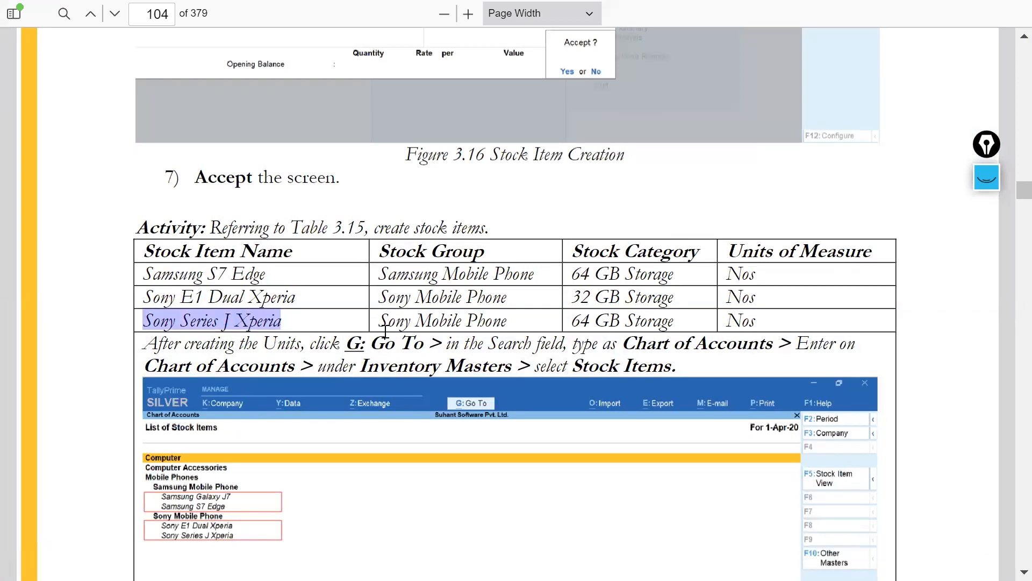
key("ctrl+c")
key("alt+Tab")
key("ctrl+alt+v")
key("Return")
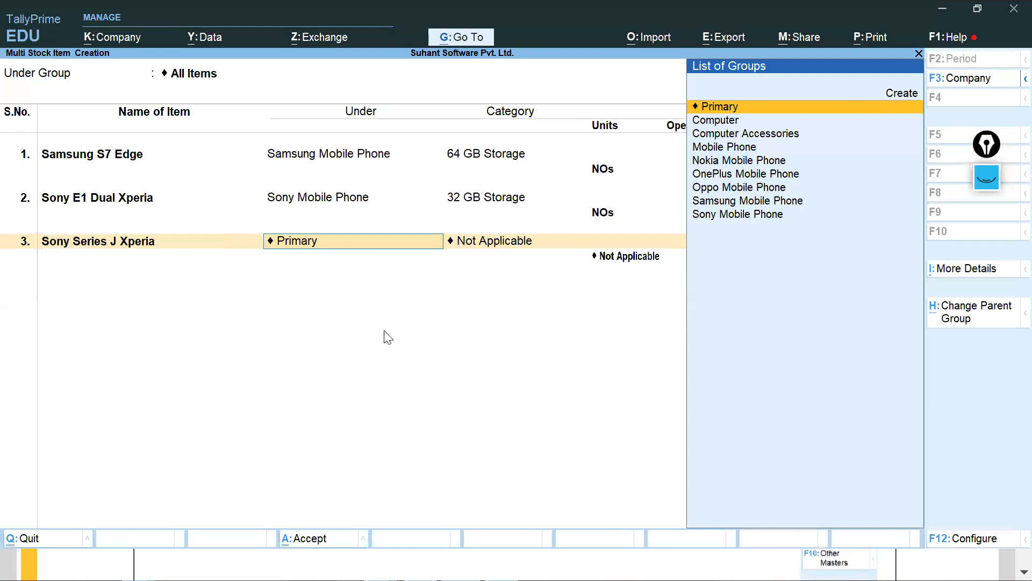
type("Son")
key("Return")
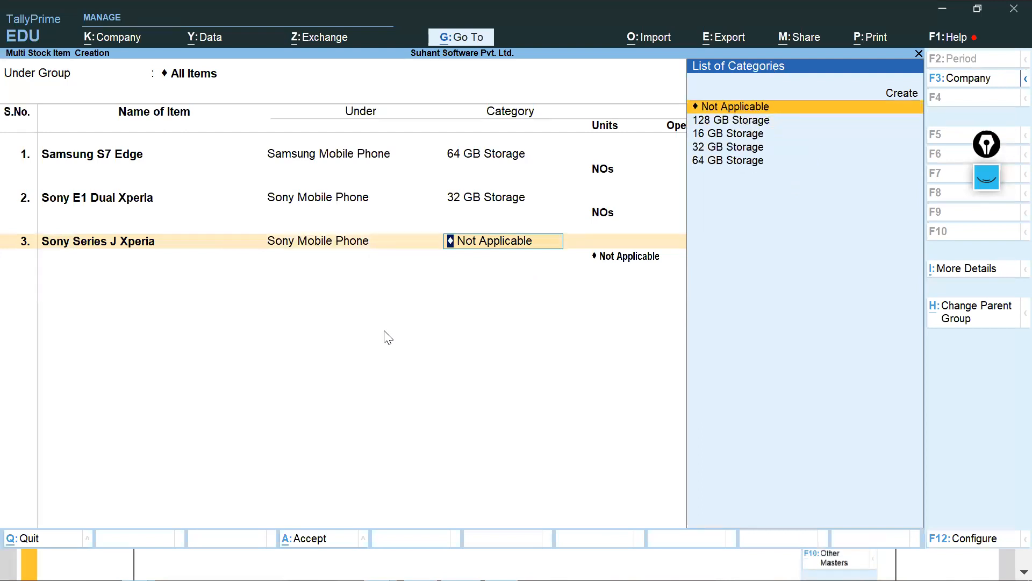
Step: Set the category of Sony Series J Xperia to 64 GB Storage as listed in the guide
key("alt+Tab")
key("alt+Tab")
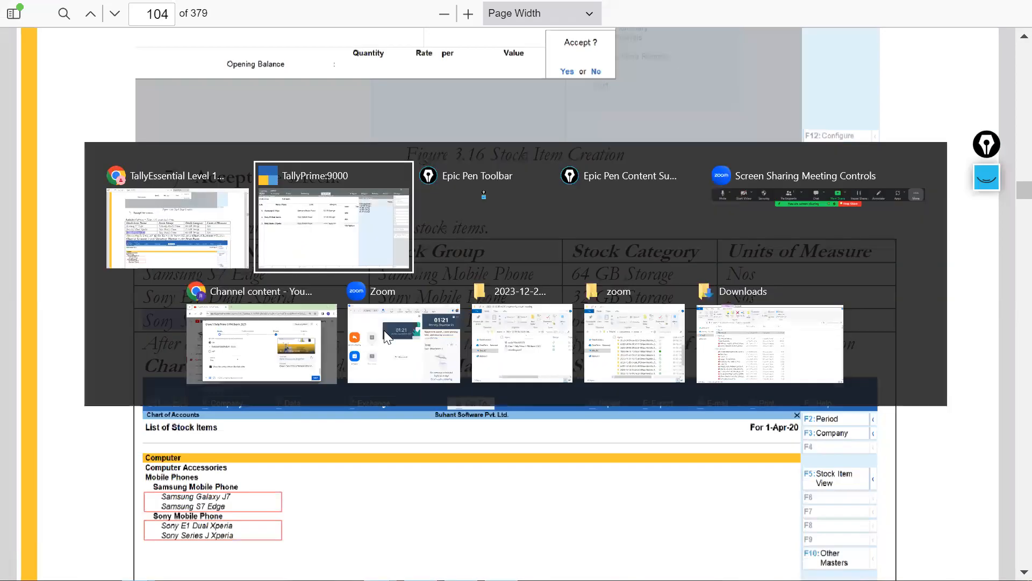
type("64")
key("Return")
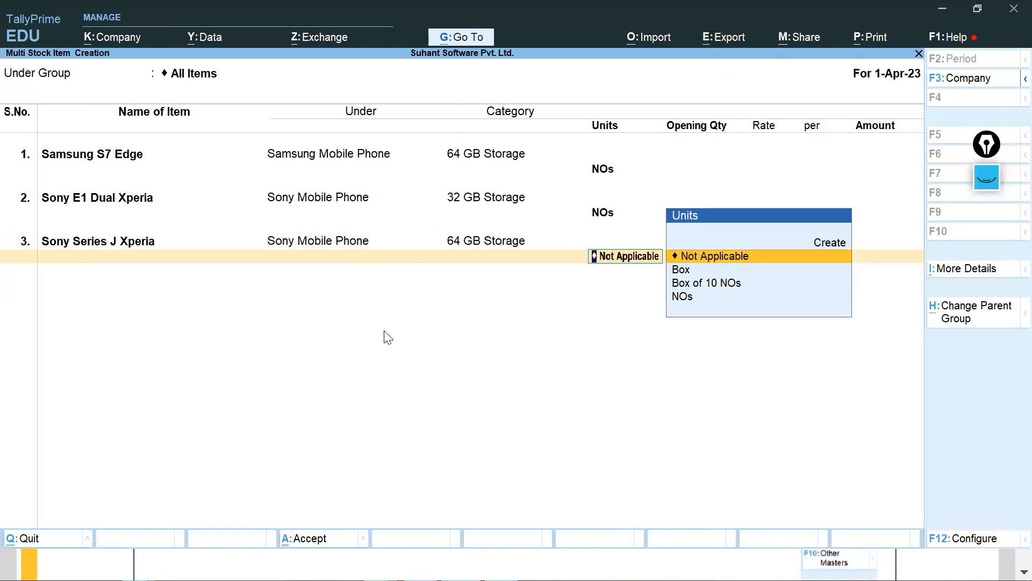
Step: Set the unit of Sony Series J Xperia to NOs without an opening quantity and save the new stock items
key("Down")
key("Down")
key("Down")
key("Return")
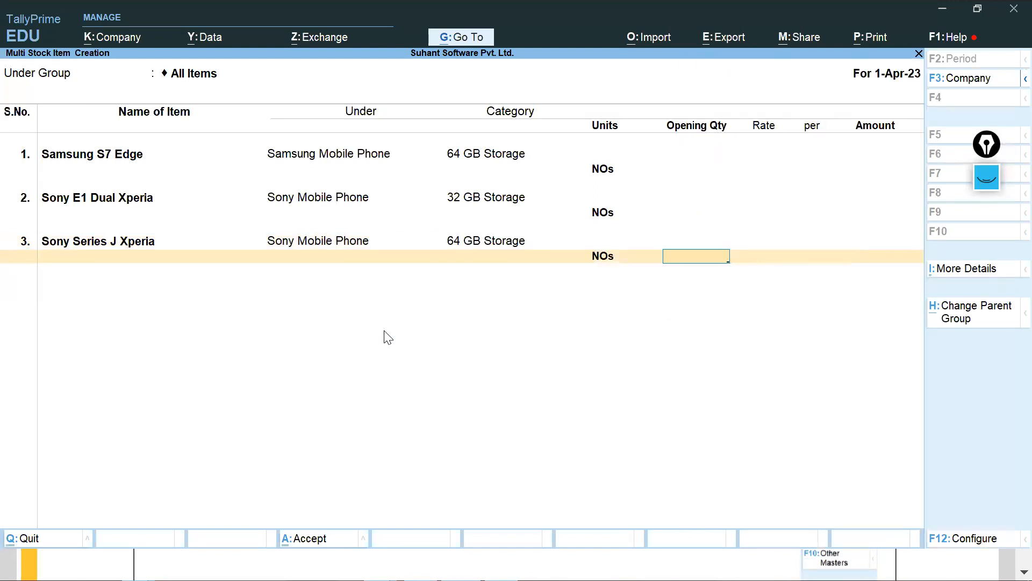
key("ctrl+a")
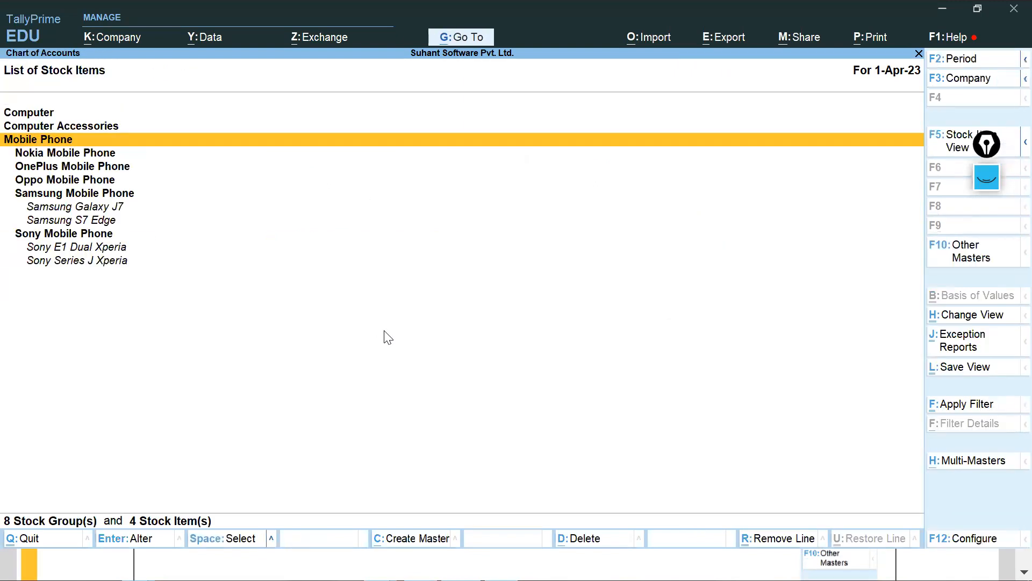
Step: Check the List of Stock Items down to Sony Series J Xperia against the guide's figure on page 104
key("Down")
key("Down")
key("Down")
key("Down")
key("Down")
key("Down")
key("Down")
key("Down")
key("Down")
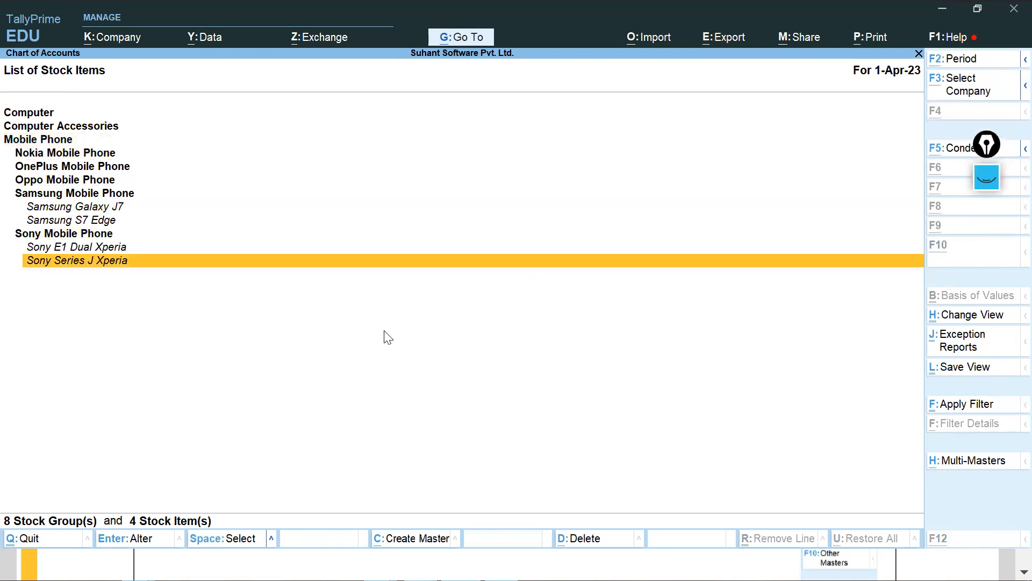
key("alt+Tab")
scroll(127, 422, "down", 5)
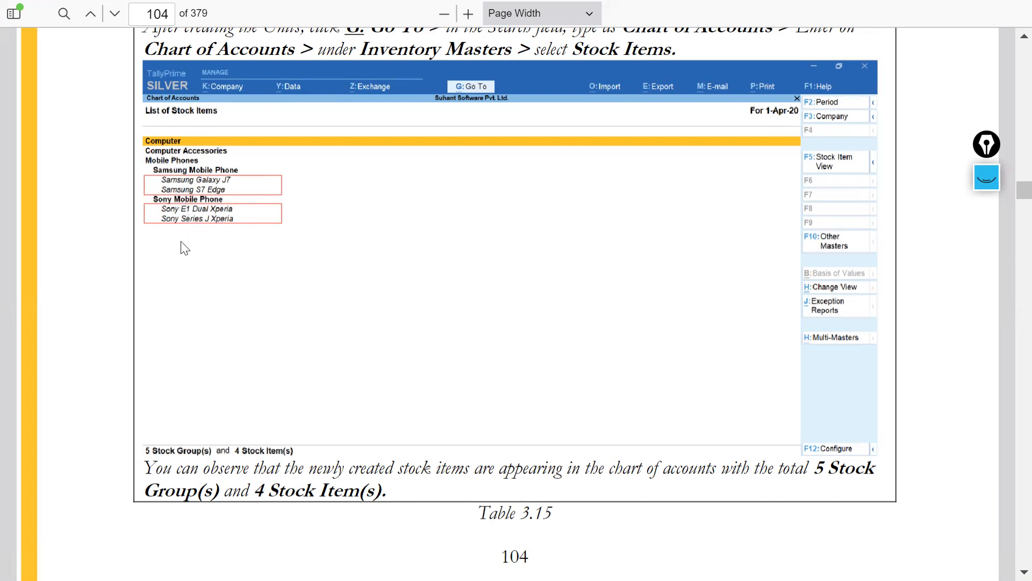
key("alt+Tab")
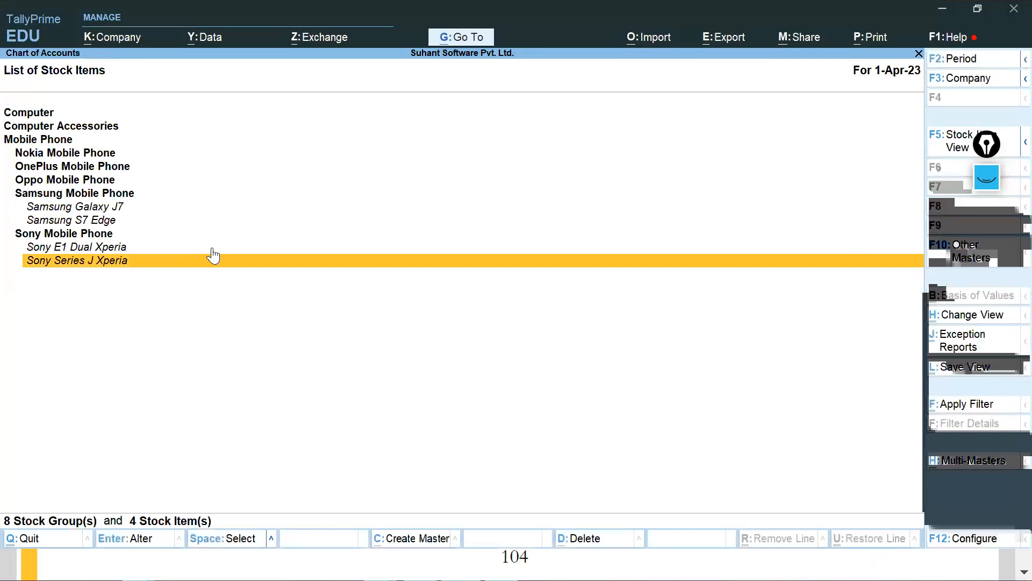
Step: Find the godowns in Table 3.16 of the guide and open the List of Godowns in TallyPrime's Chart of Accounts
key("alt+Tab")
scroll(449, 392, "down", 10)
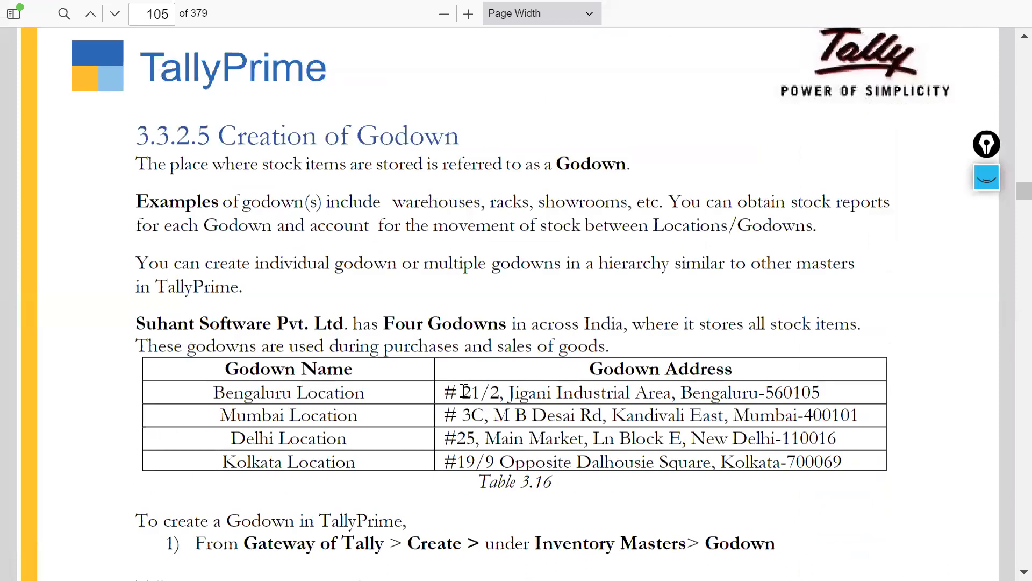
scroll(465, 391, "down", 5)
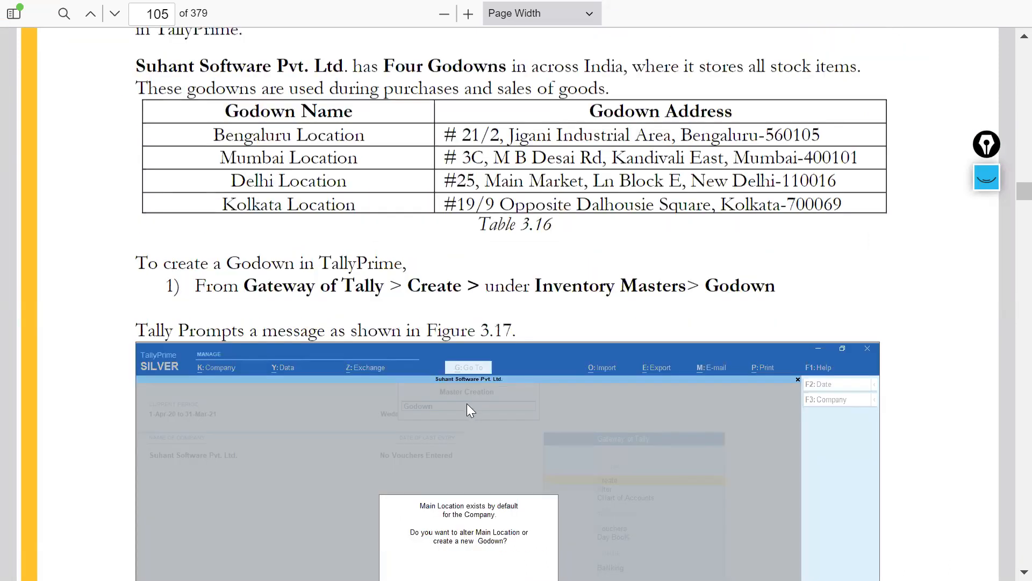
scroll(463, 400, "up", 4)
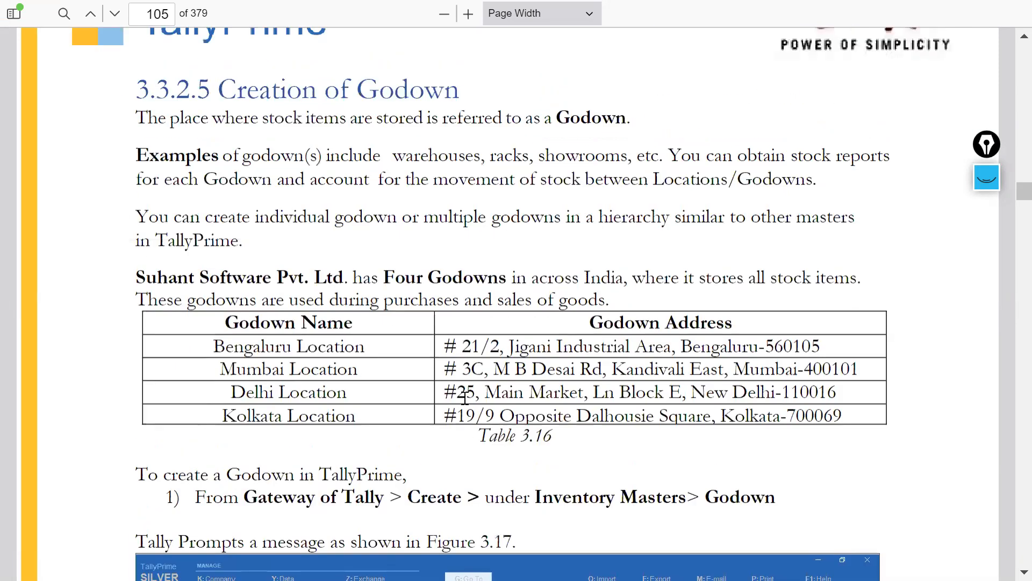
key("alt+Tab")
key("Escape")
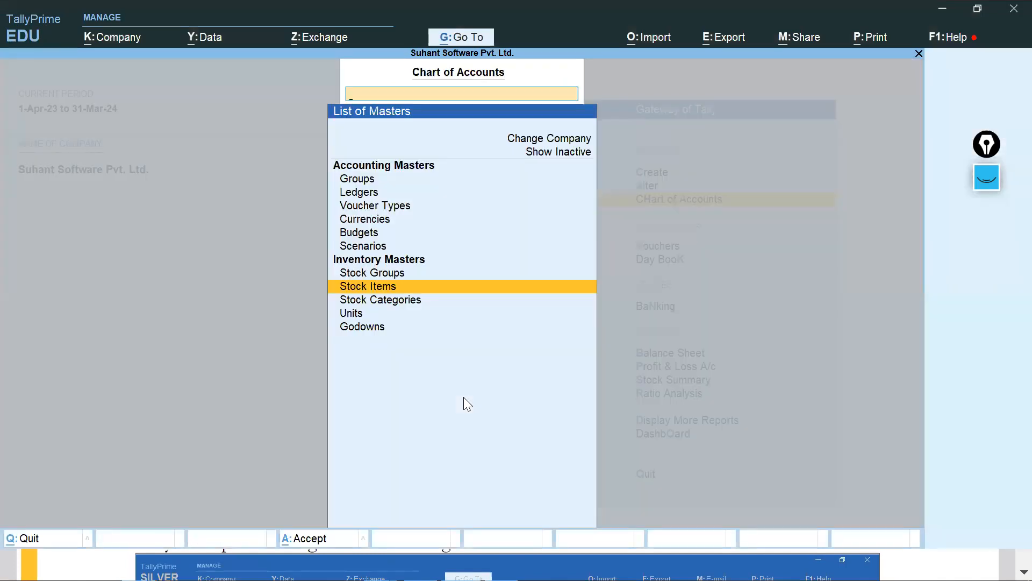
key("Down")
key("Down")
key("Down")
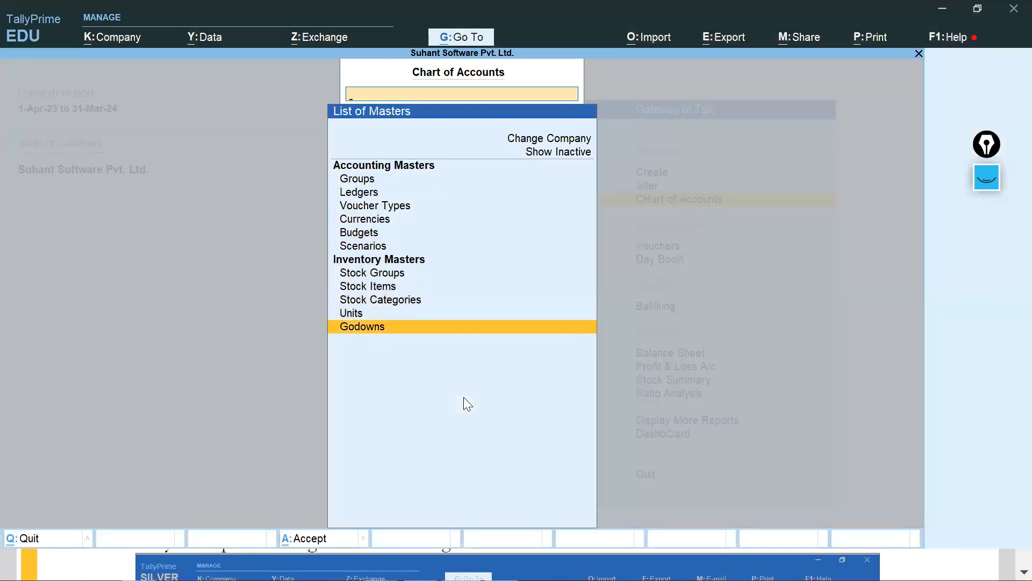
key("Return")
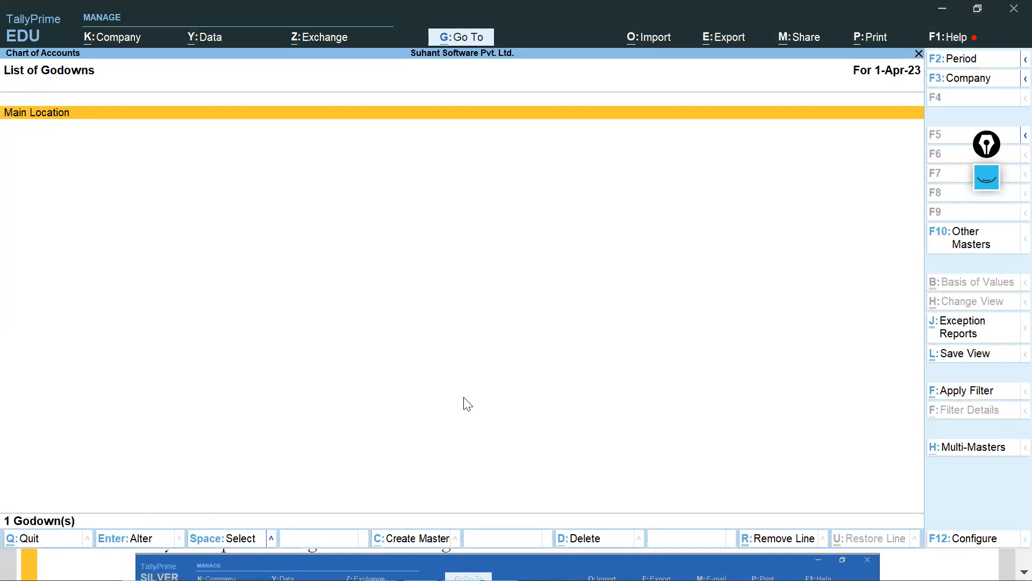
Step: Start the creation of multiple godowns with All Items as the parent
key("alt+h")
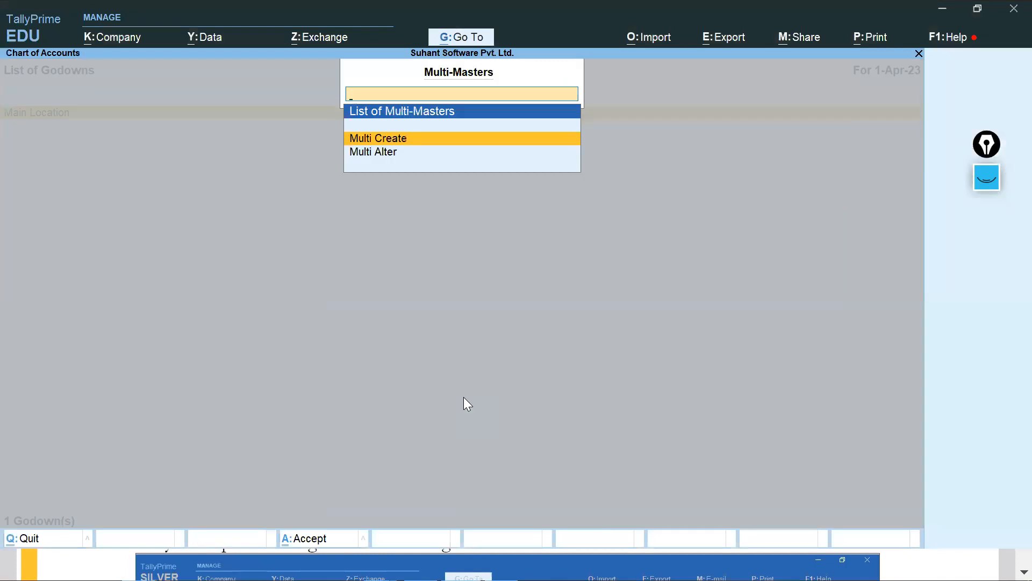
key("Return")
key("Return")
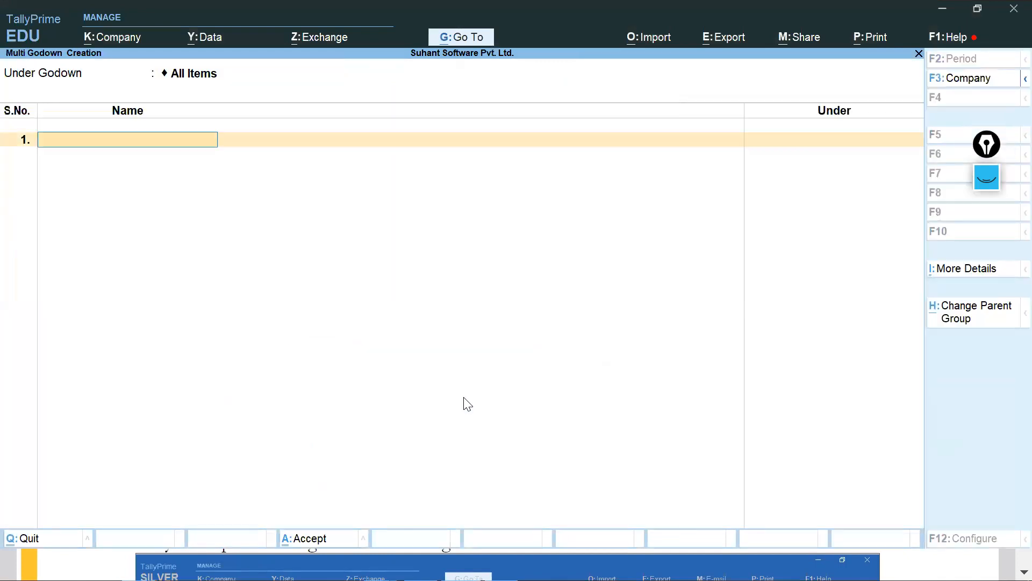
key("alt+Tab")
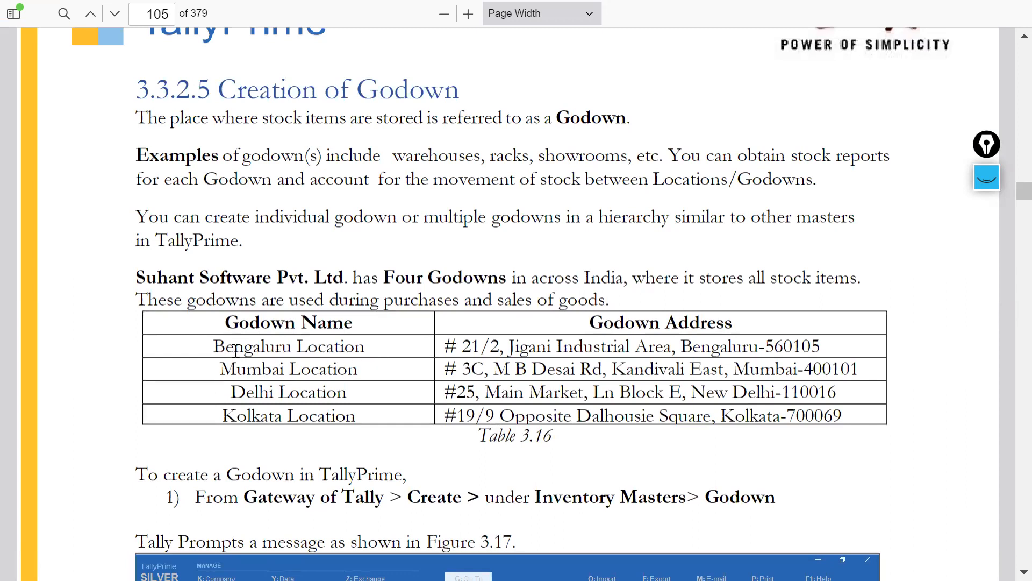
left_click_drag(220, 346, 426, 346)
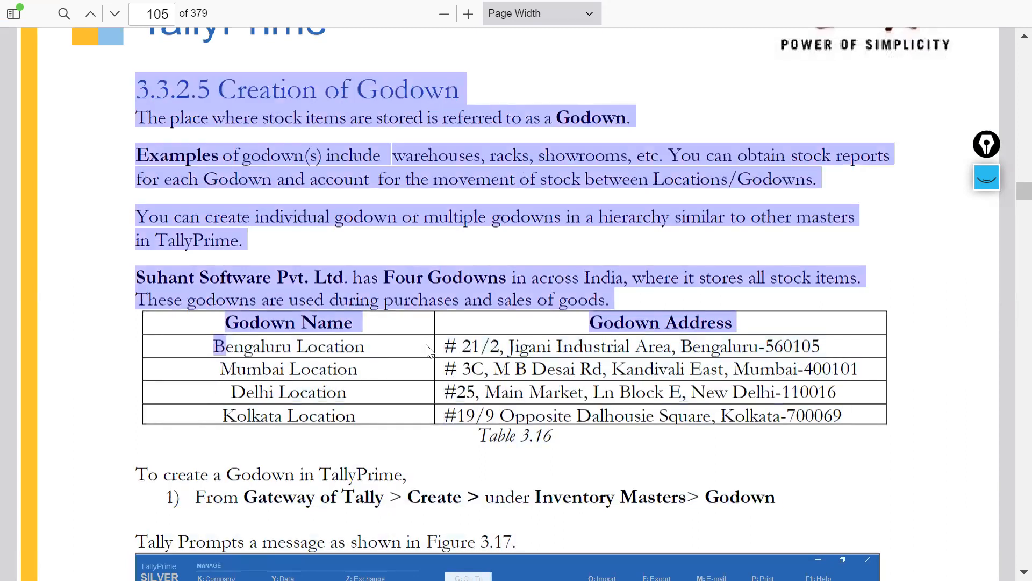
key("alt+Tab")
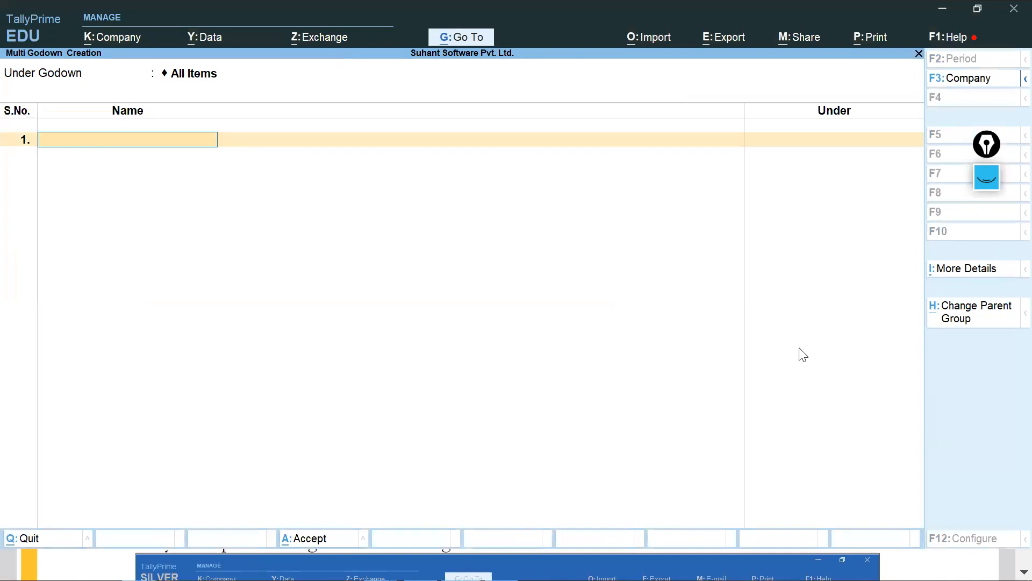
left_click(979, 274)
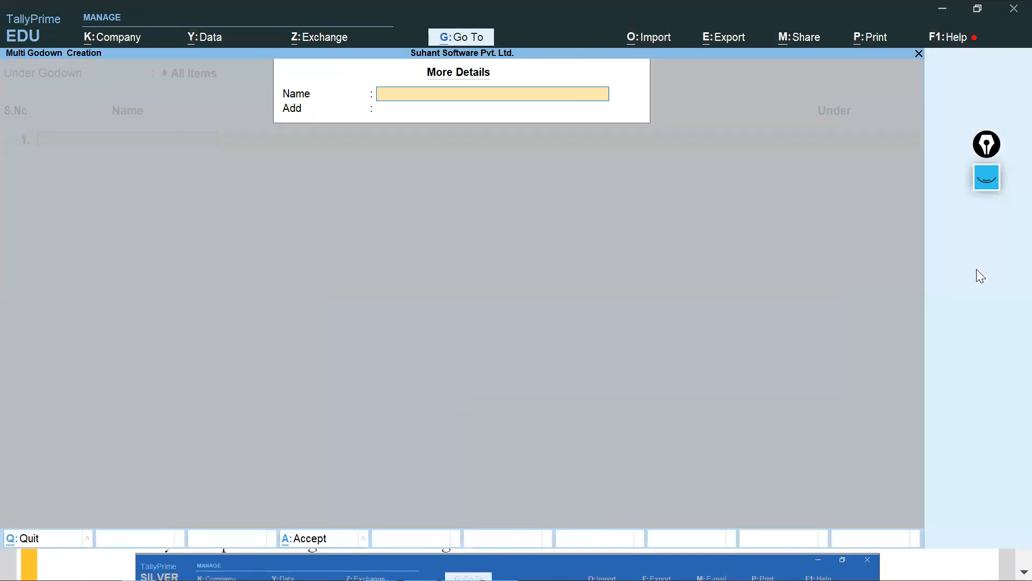
key("Escape")
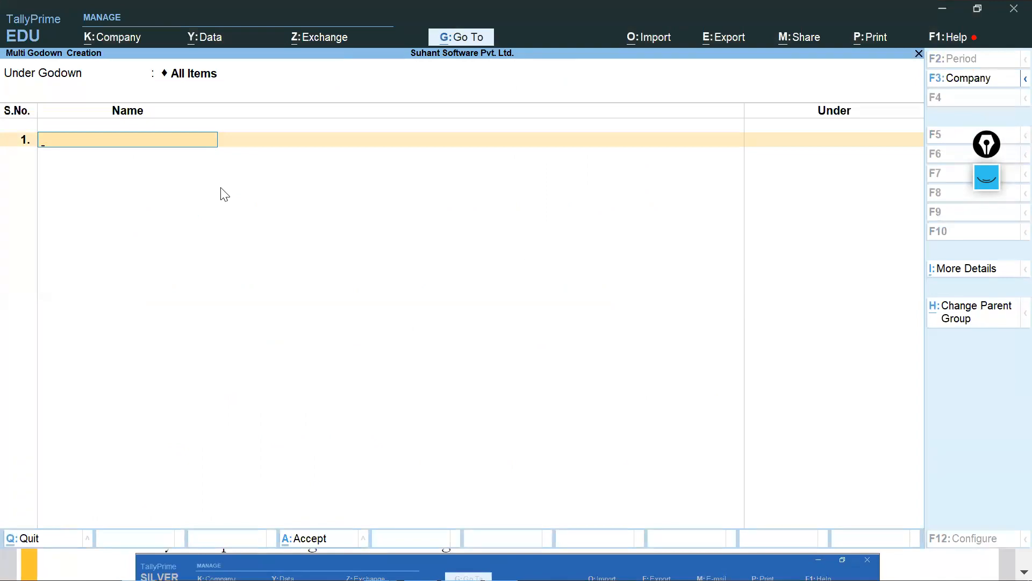
Step: Copy Bengaluru Location from Table 3.16 in the guide and add it in TallyPrime as the first godown under Primary
key("alt+Tab")
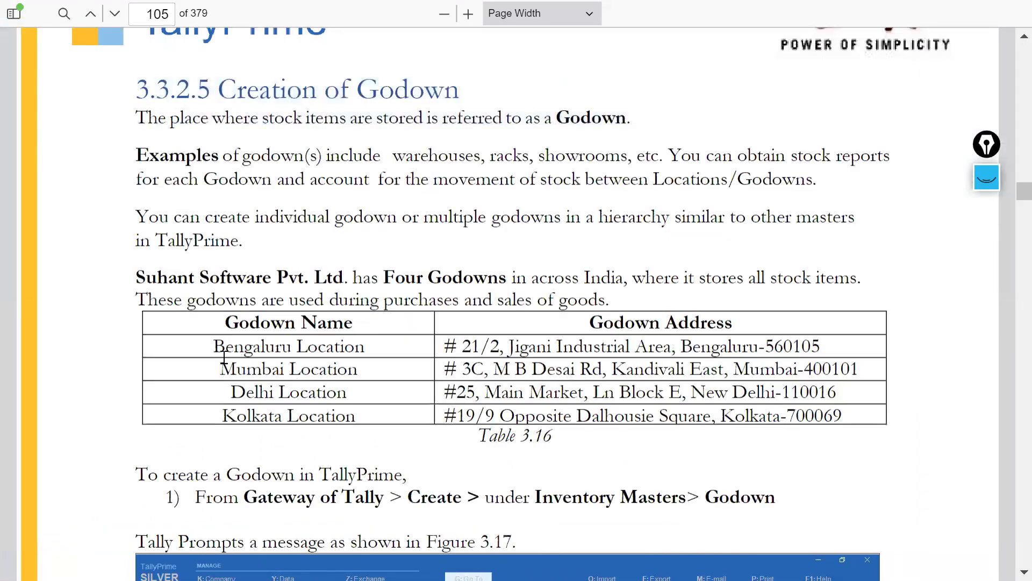
left_click_drag(214, 348, 368, 352)
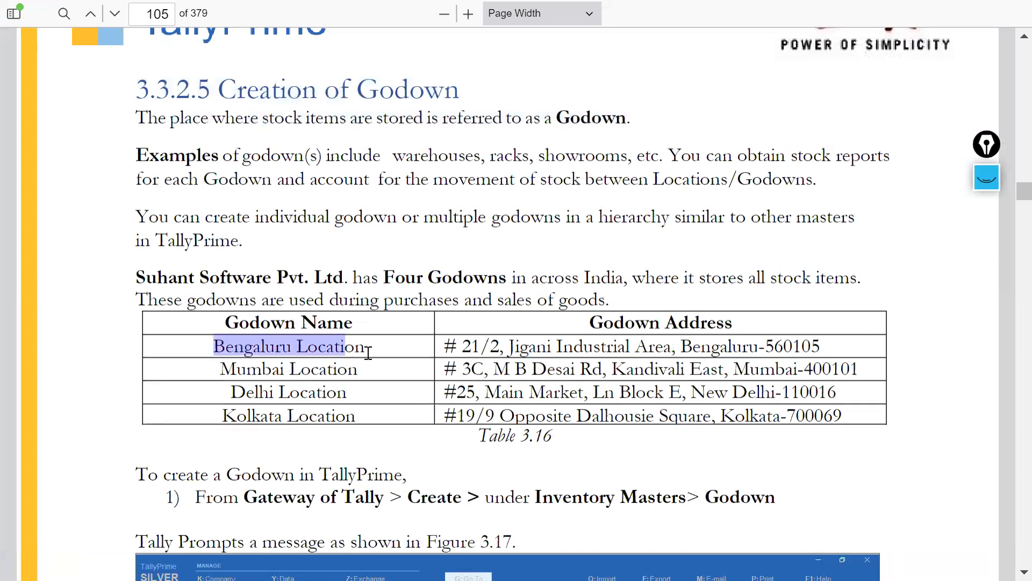
key("ctrl+c")
key("alt+Tab")
key("ctrl+v")
key("Return")
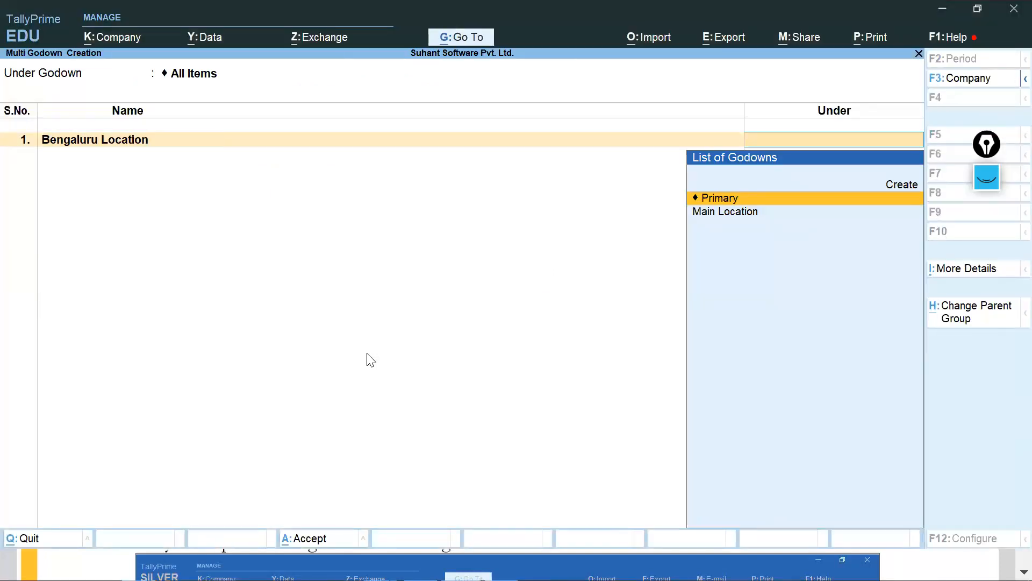
key("Return")
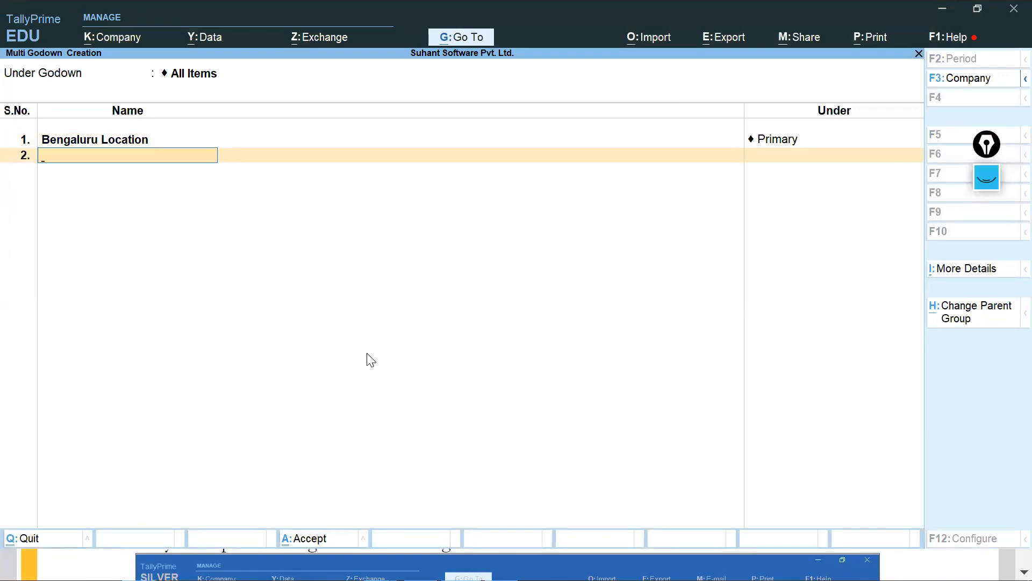
Step: Return to the Bengaluru Location row and add the Godown Address detail to it
key("BackSpace")
key("BackSpace")
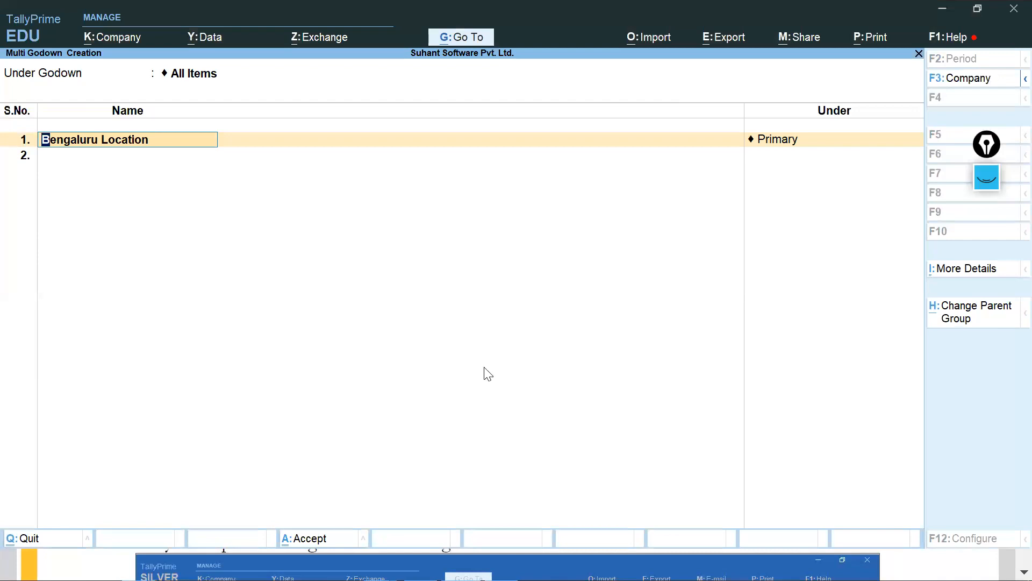
left_click(950, 269)
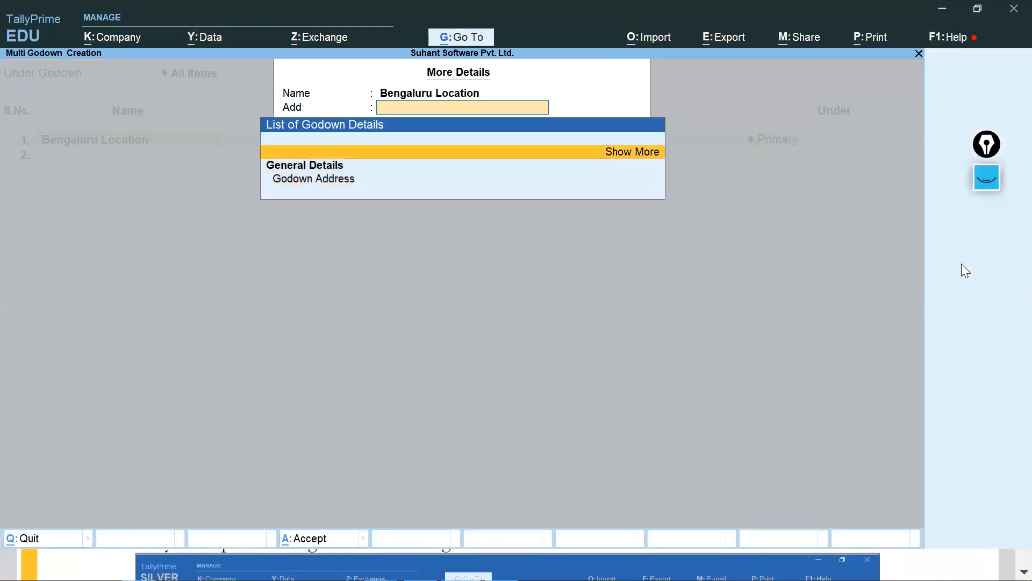
key("Down")
key("Return")
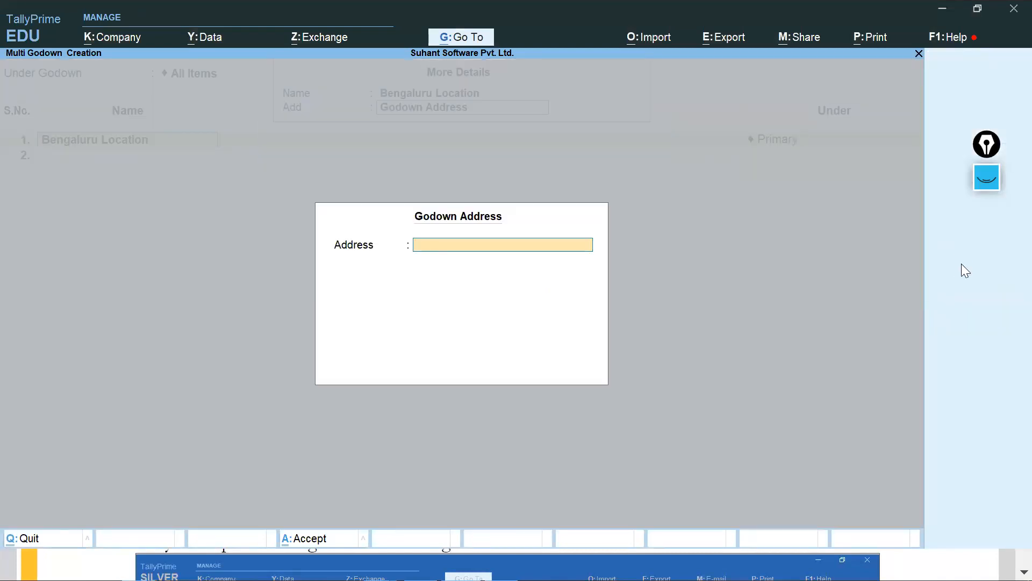
Step: Copy the Bengaluru godown's address without the # sign from Table 3.16 and enter it as Bengaluru Location's address in TallyPrime
key("alt+Tab")
left_click(525, 344)
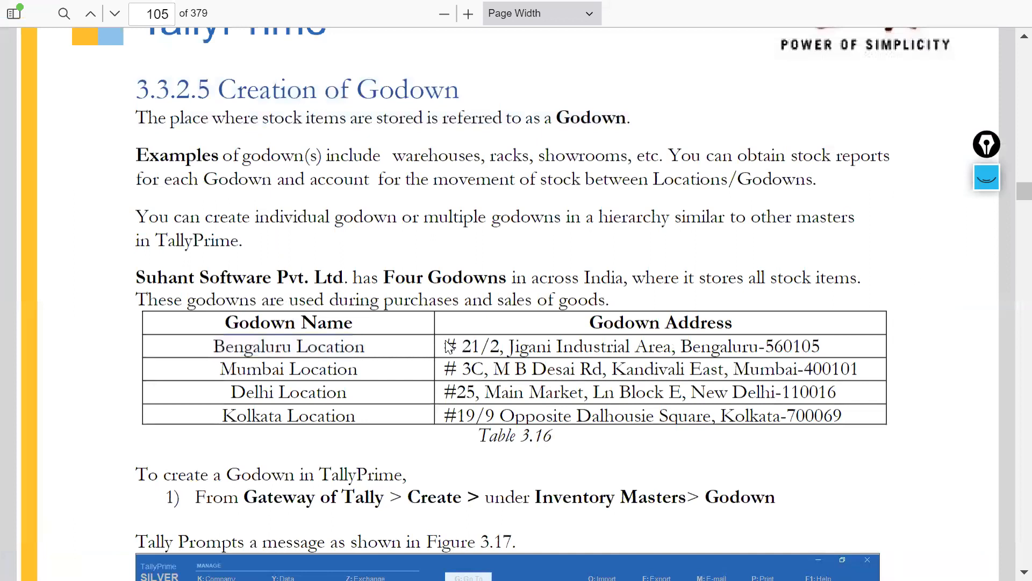
left_click_drag(449, 345, 821, 345)
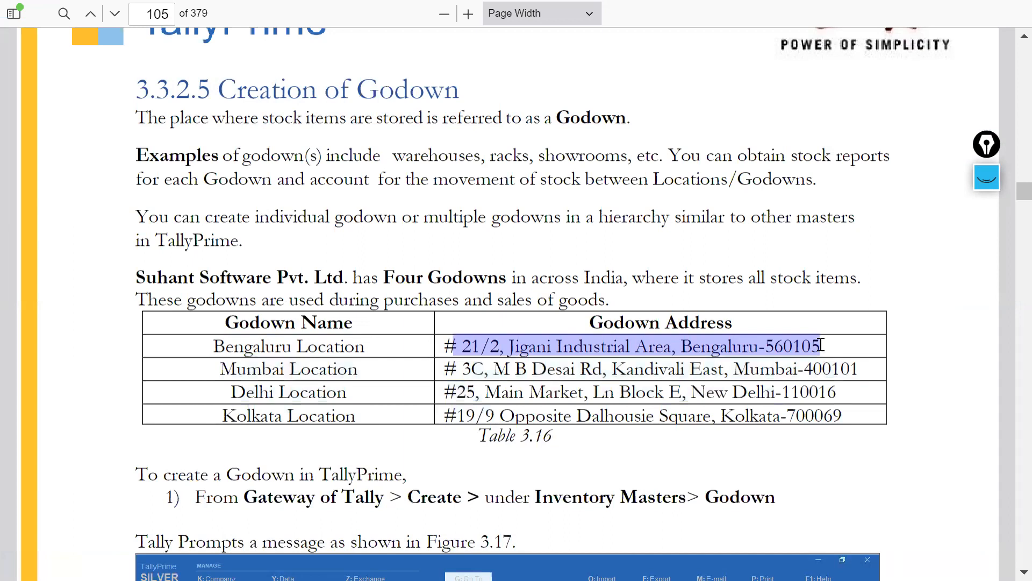
key("ctrl+c")
key("alt+Tab")
key("ctrl+v")
key("Return")
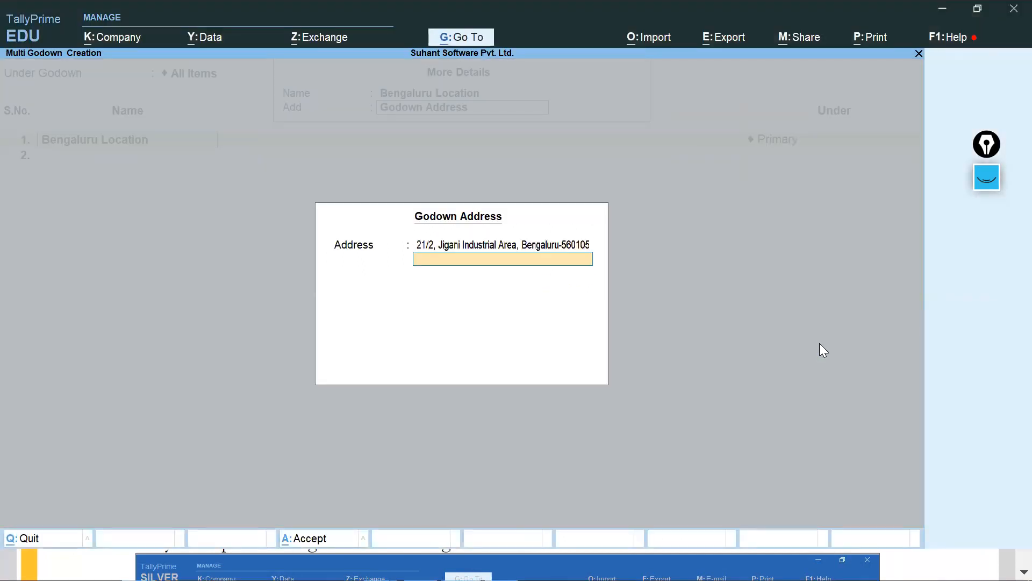
key("Return")
key("Return")
key("Return")
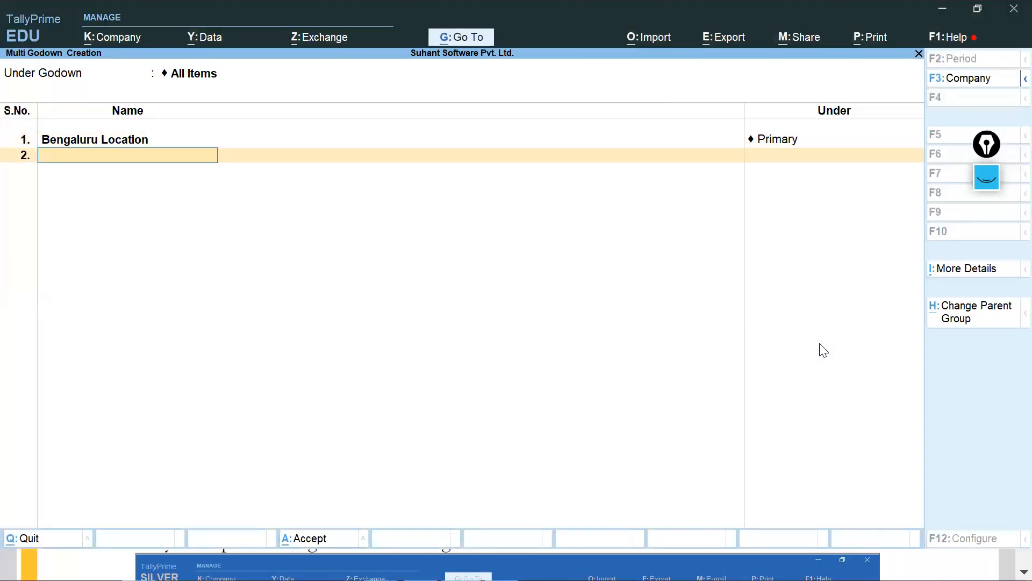
Step: Copy Mumbai Location from Table 3.16 in the guide and add it in TallyPrime as the second godown under Primary
key("alt+Tab")
left_click_drag(220, 368, 357, 367)
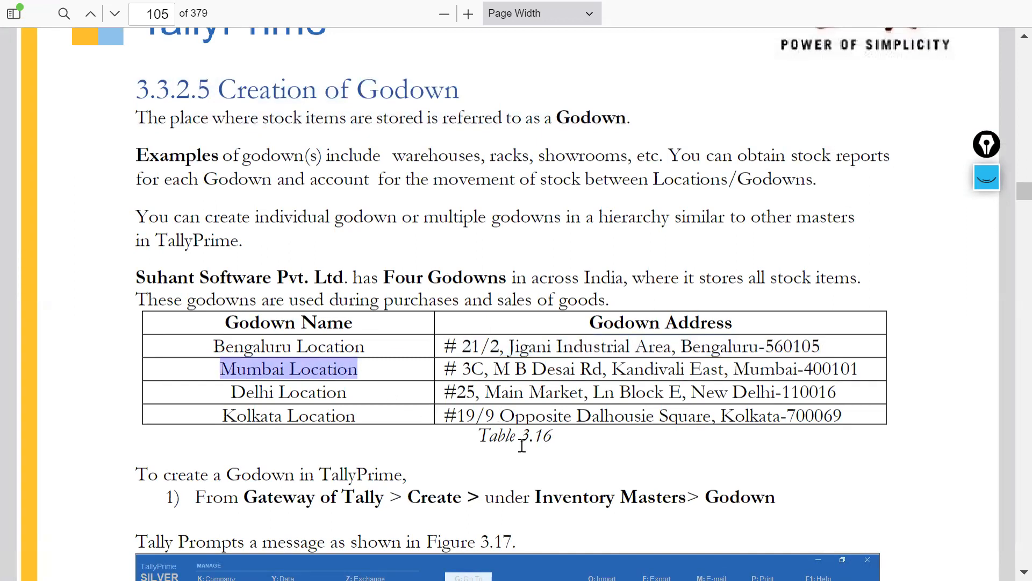
key("alt+Tab")
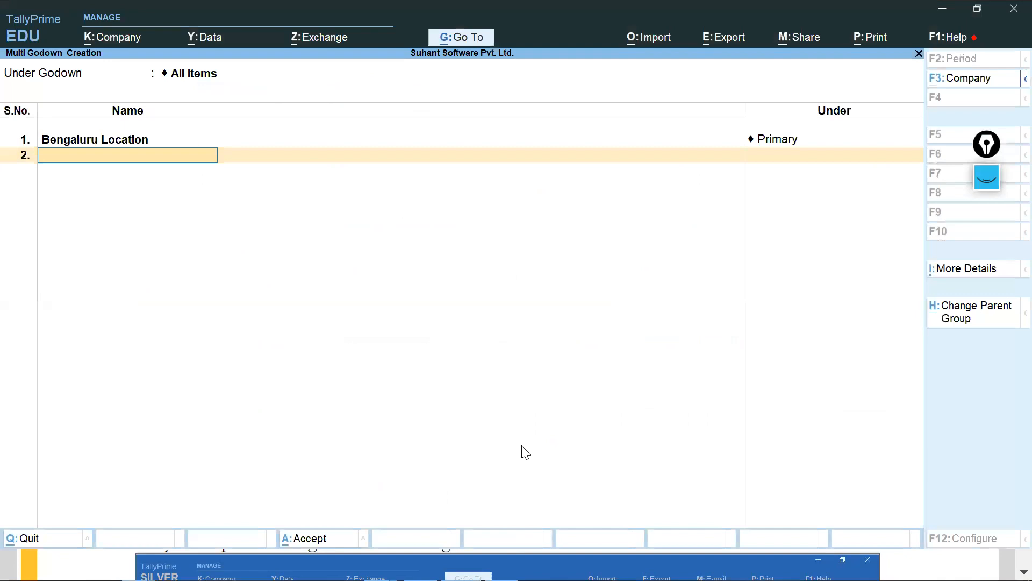
key("ctrl+alt+v")
key("Return")
key("alt+Tab")
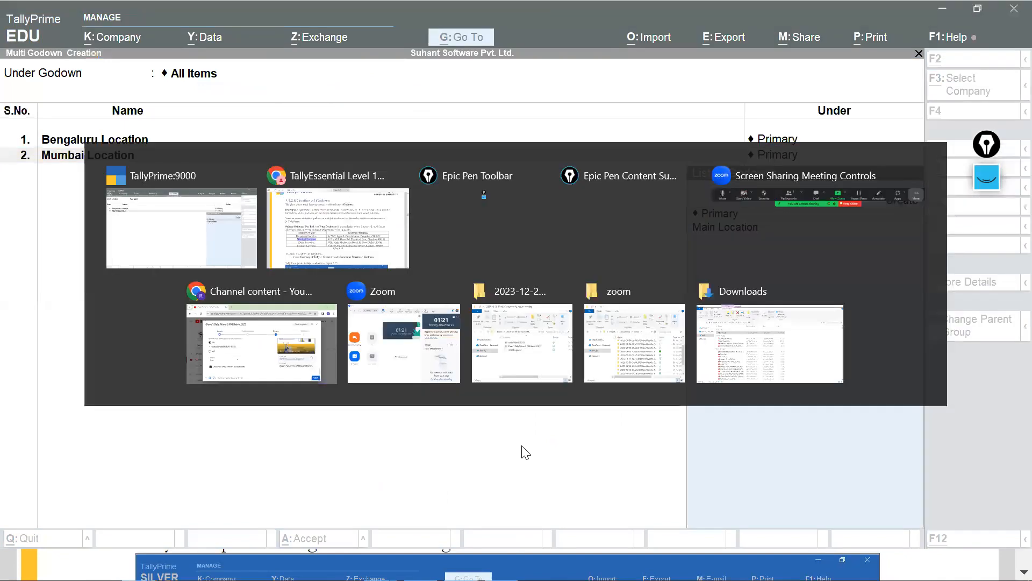
key("Return")
key("alt+Tab")
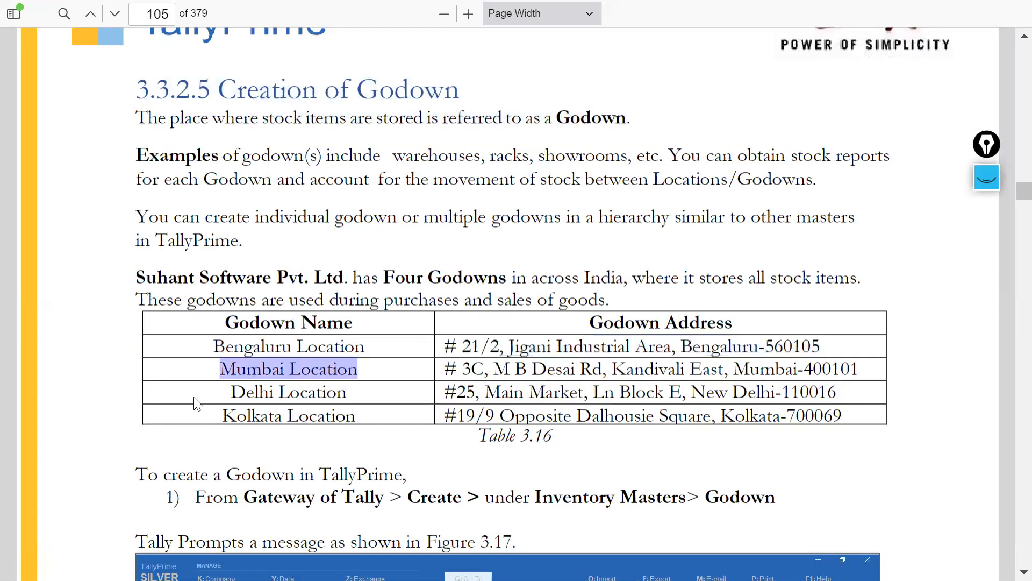
Step: Copy Delhi Location from Table 3.16 in the guide and add it in TallyPrime as the third godown under Primary
left_click(224, 390)
left_click_drag(232, 392, 350, 392)
key("ctrl+c")
key("alt+Tab")
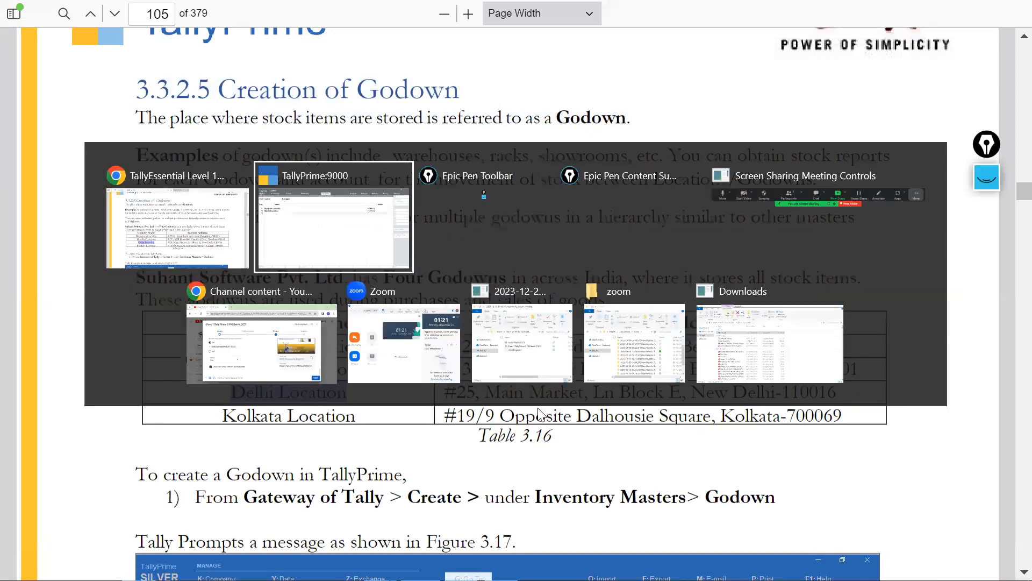
key("ctrl+v")
key("Return")
key("Return")
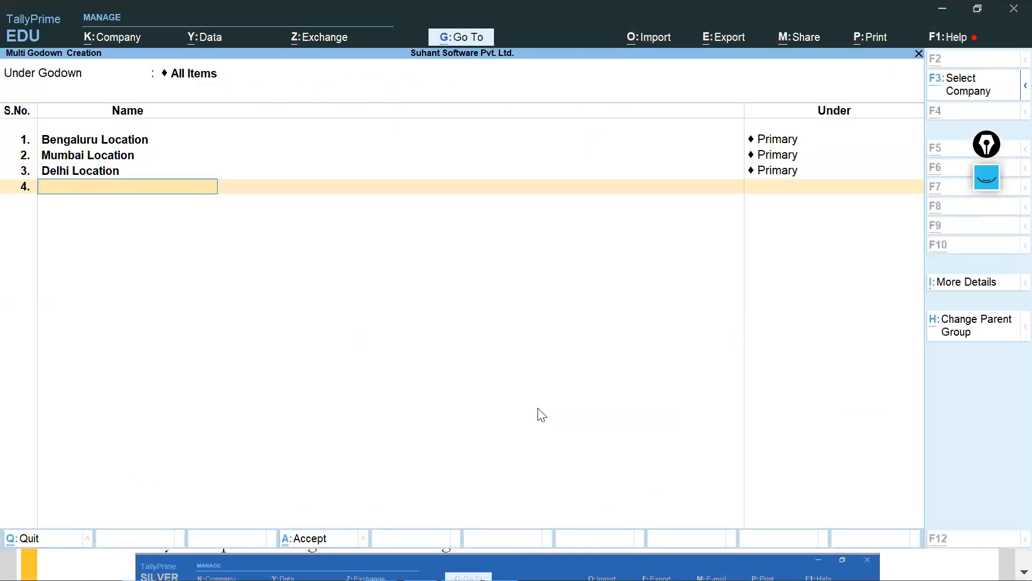
Step: Copy Kolkata Location from Table 3.16 in the guide, add it in TallyPrime as the fourth godown under Primary, and save the godowns
key("alt+Tab")
scroll(215, 129, "down", 5)
left_click_drag(222, 98, 358, 95)
key("ctrl+c")
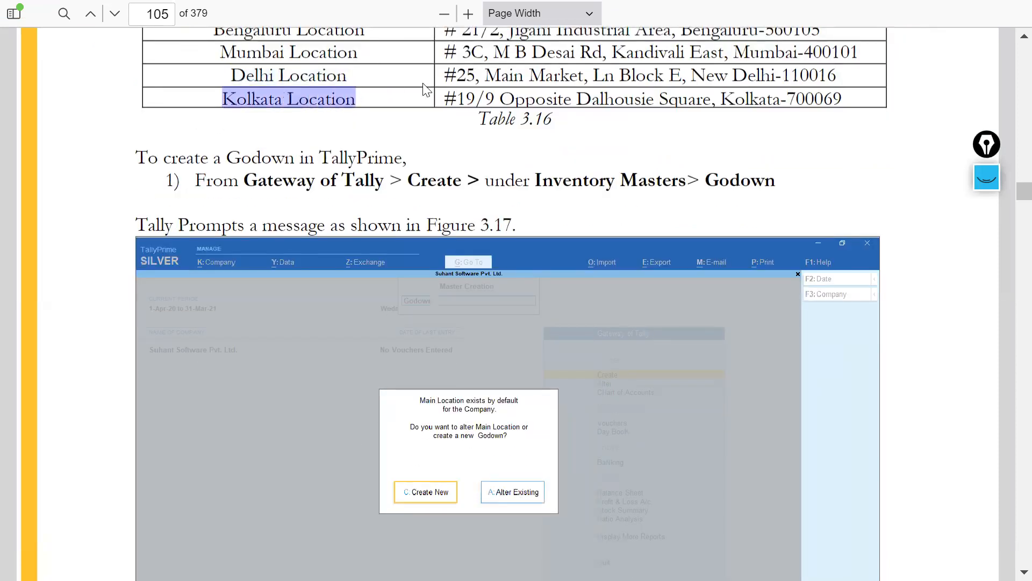
key("alt+Tab")
key("ctrl+v")
key("Return")
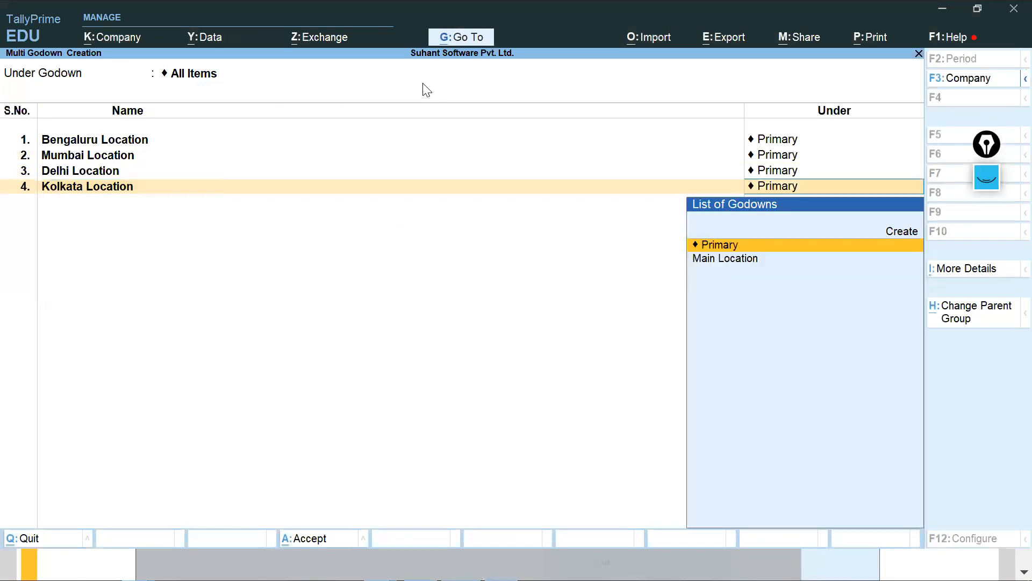
key("Return")
key("BackSpace")
key("Return")
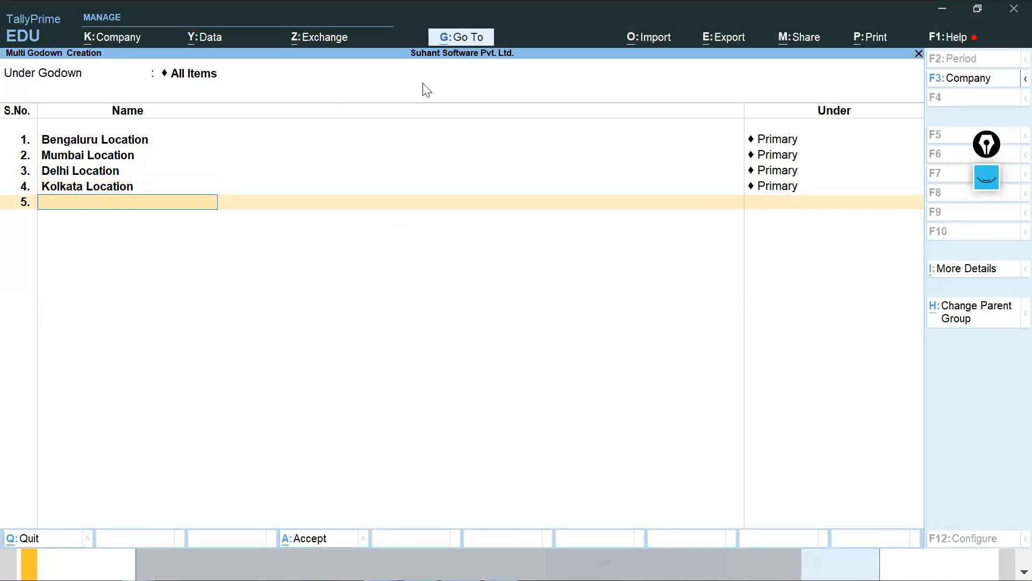
key("Return")
key("Return")
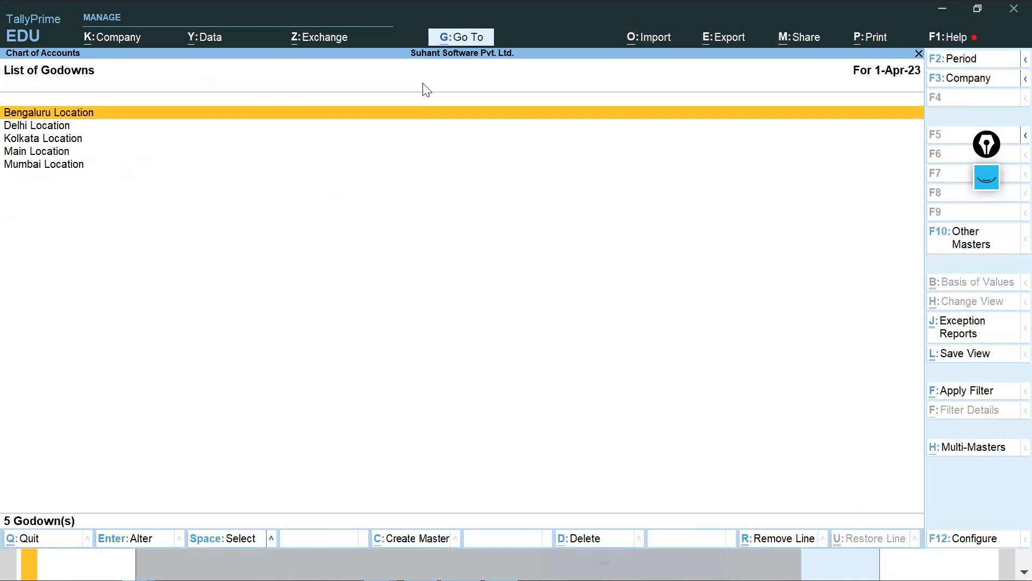
Step: Switch to the guide and read from the remaining godown instructions through section 3.4 to the Sky Solutions ledger alteration
key("alt+Tab")
scroll(295, 129, "down", 10)
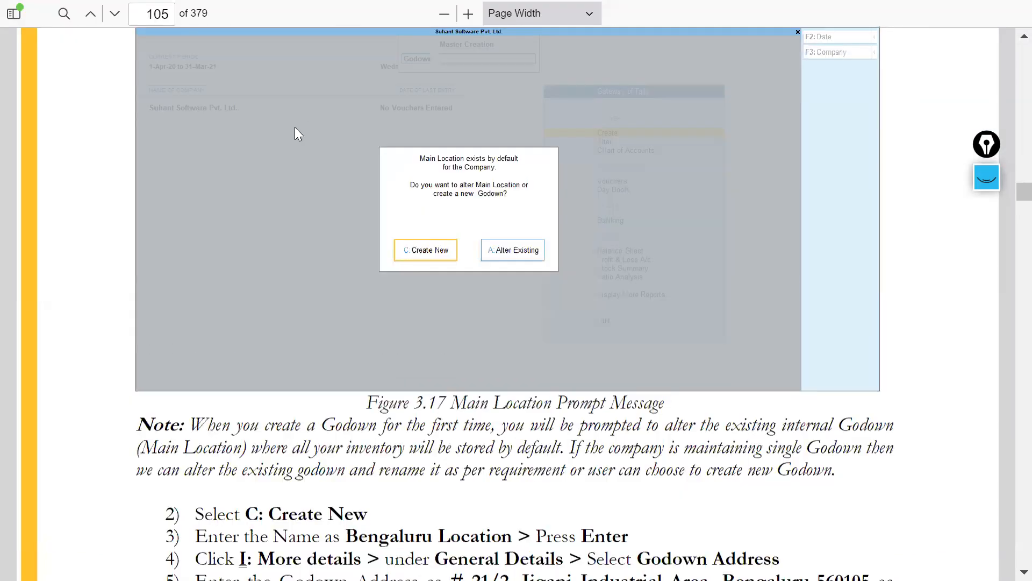
scroll(390, 303, "down", 15)
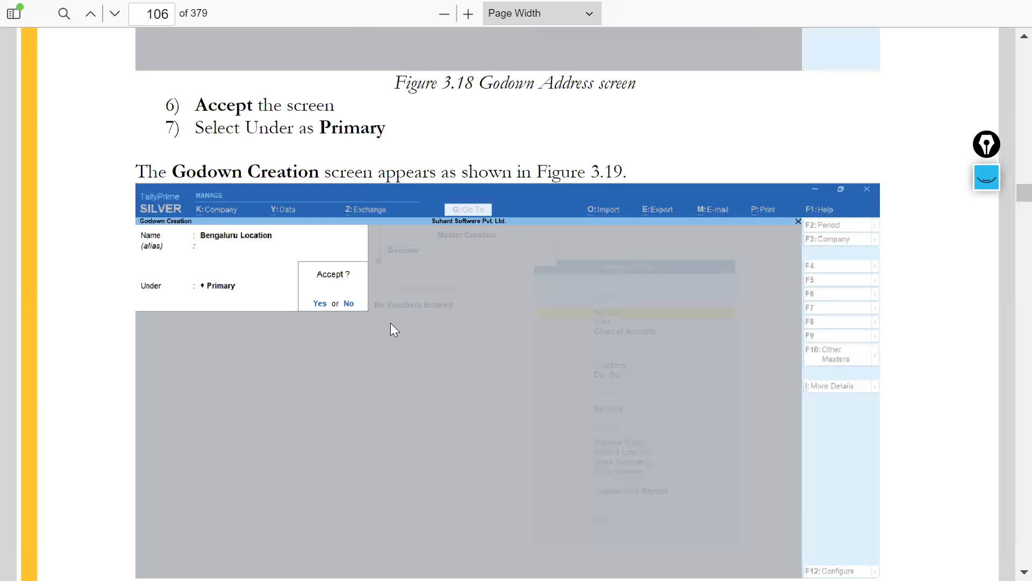
scroll(386, 353, "down", 15)
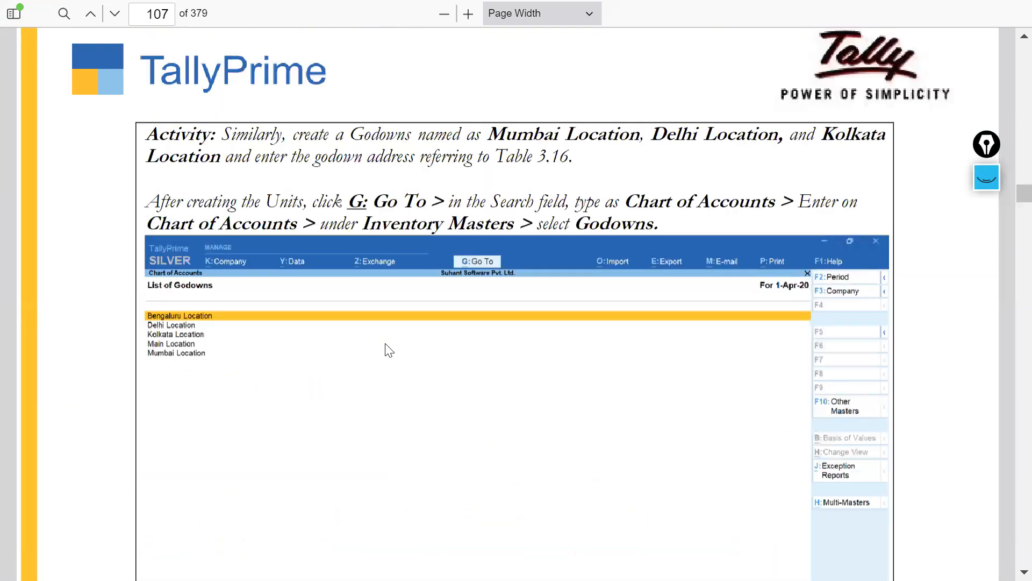
scroll(386, 344, "down", 7)
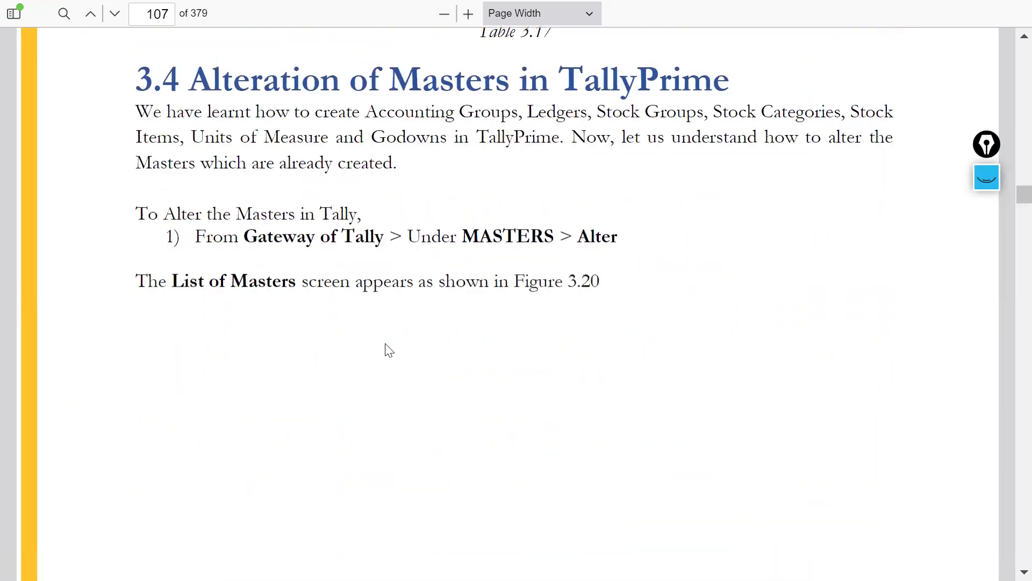
scroll(387, 347, "down", 14)
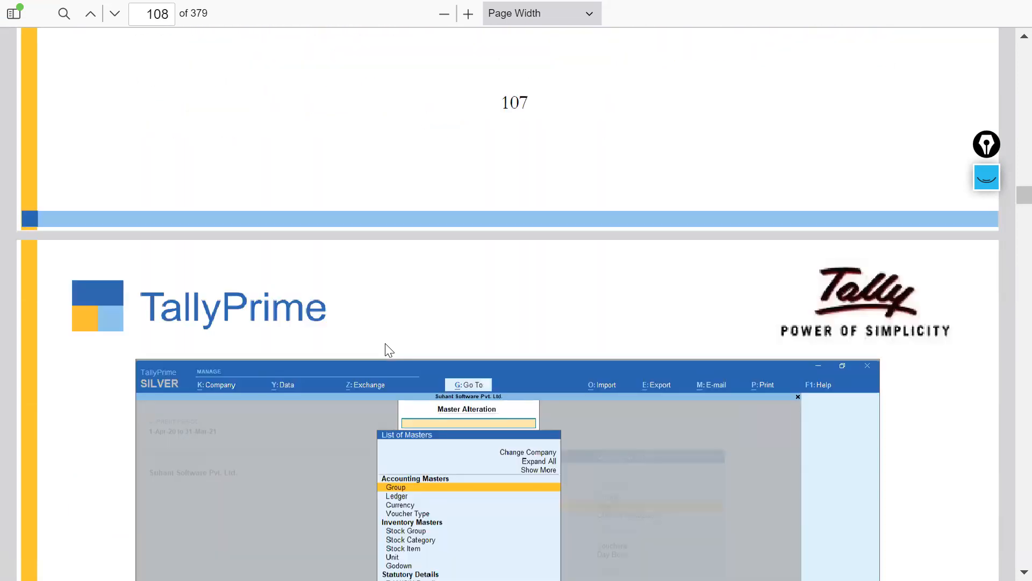
scroll(387, 349, "down", 3)
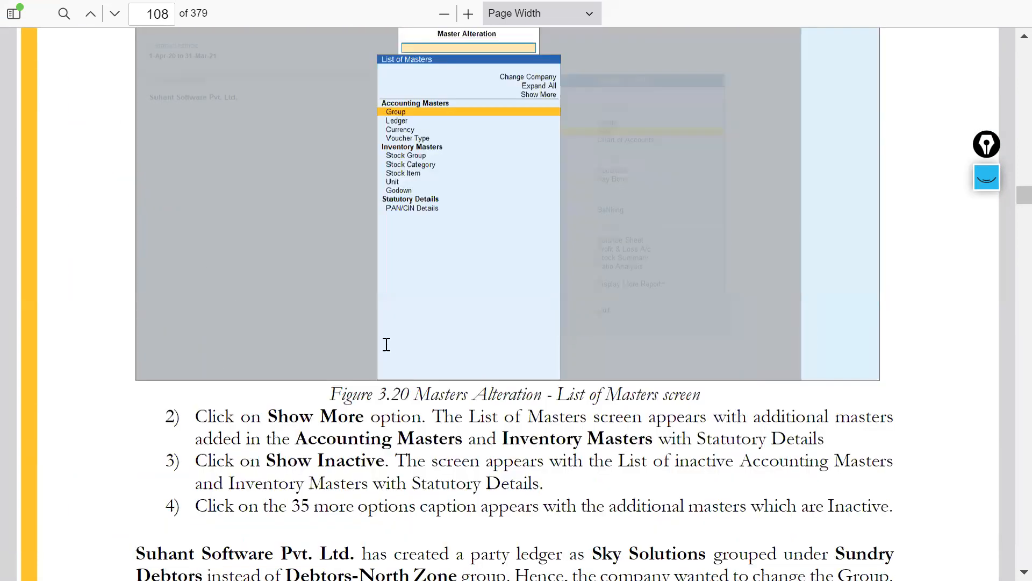
scroll(386, 344, "down", 9)
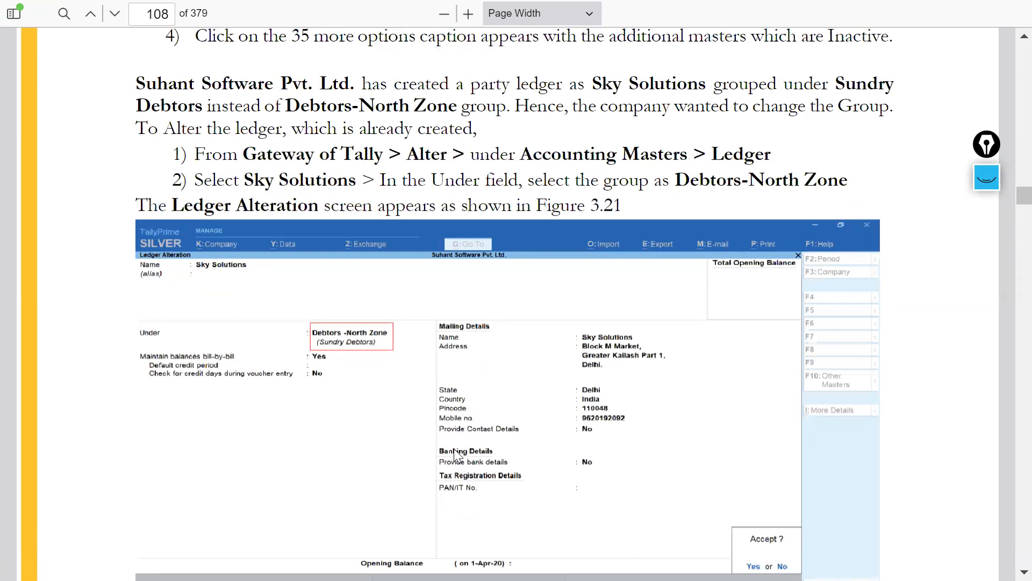
Step: Return to TallyPrime, leave the godown list and open the Sky Solutions ledger for alteration
key("alt+Tab")
key("Escape")
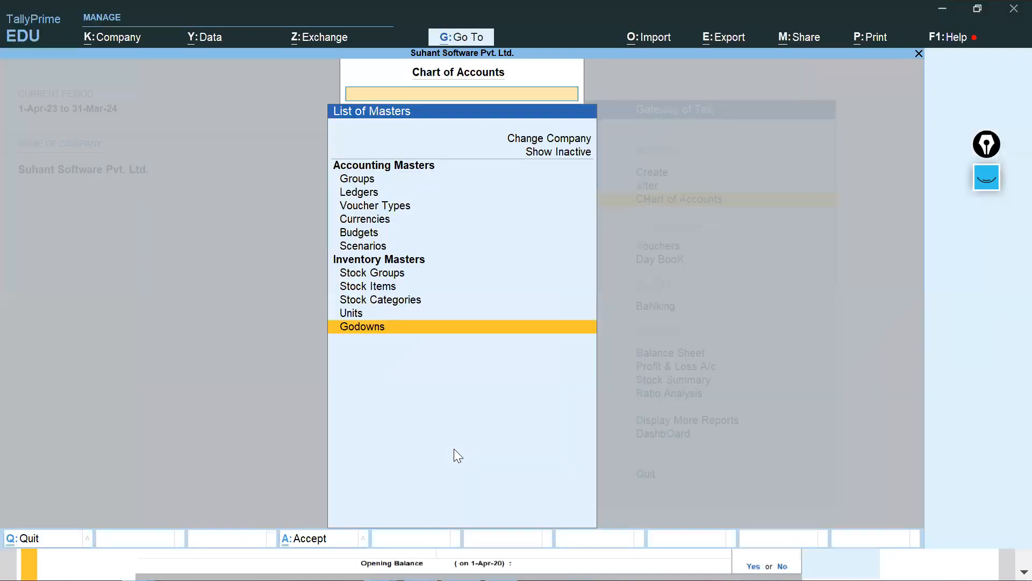
key("Escape")
key("Up")
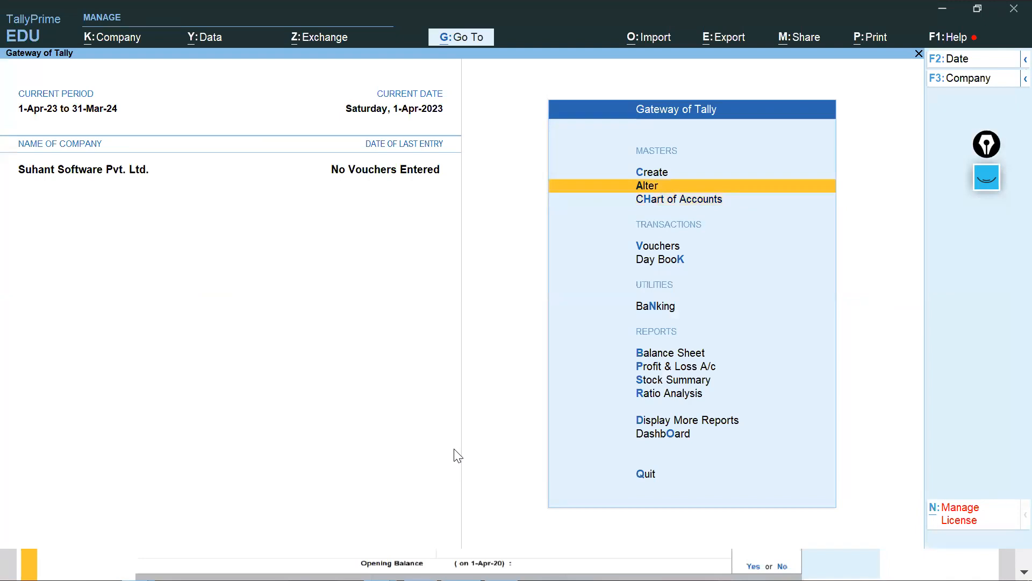
key("Return")
key("Down")
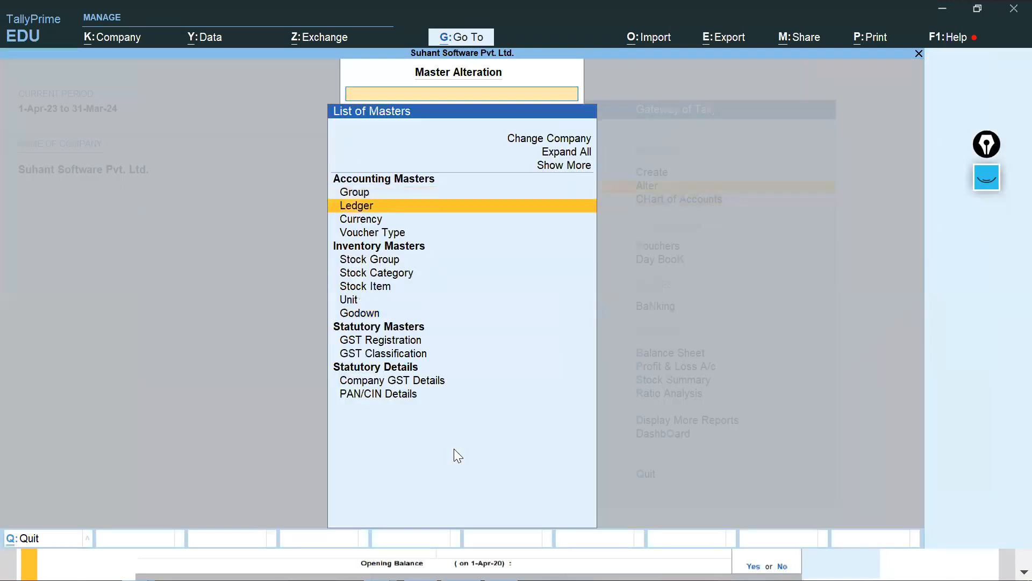
key("Return")
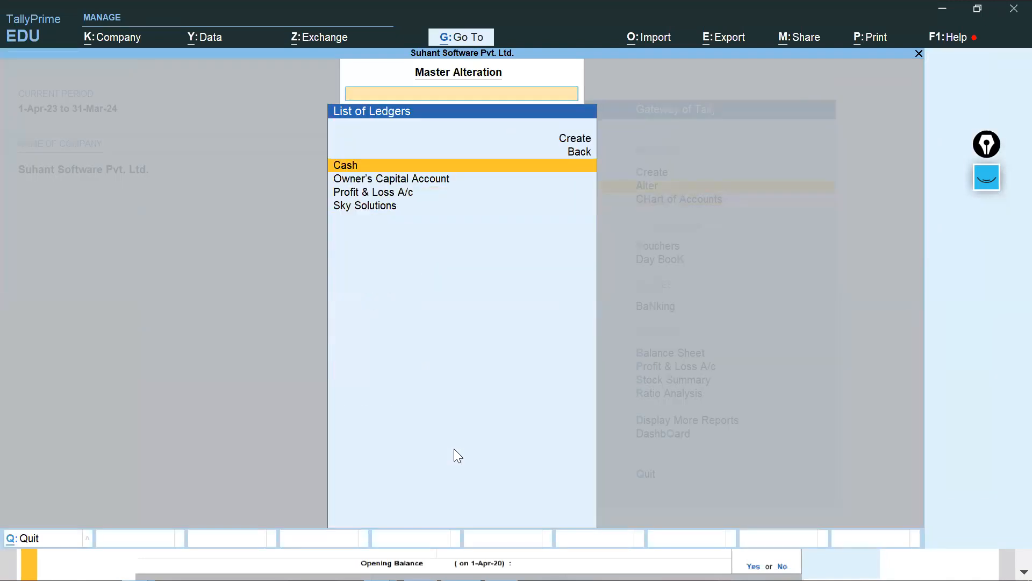
key("Down")
key("Down")
key("Down")
key("Return")
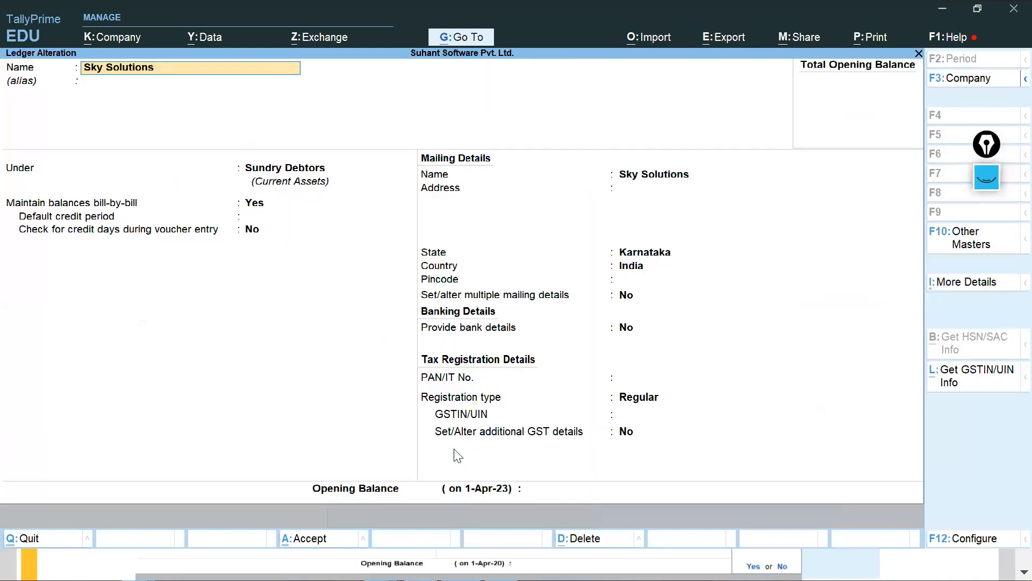
Step: Check the required group in the guide, then place the Sky Solutions ledger under Debtors-North Zone and save it
key("alt+Tab")
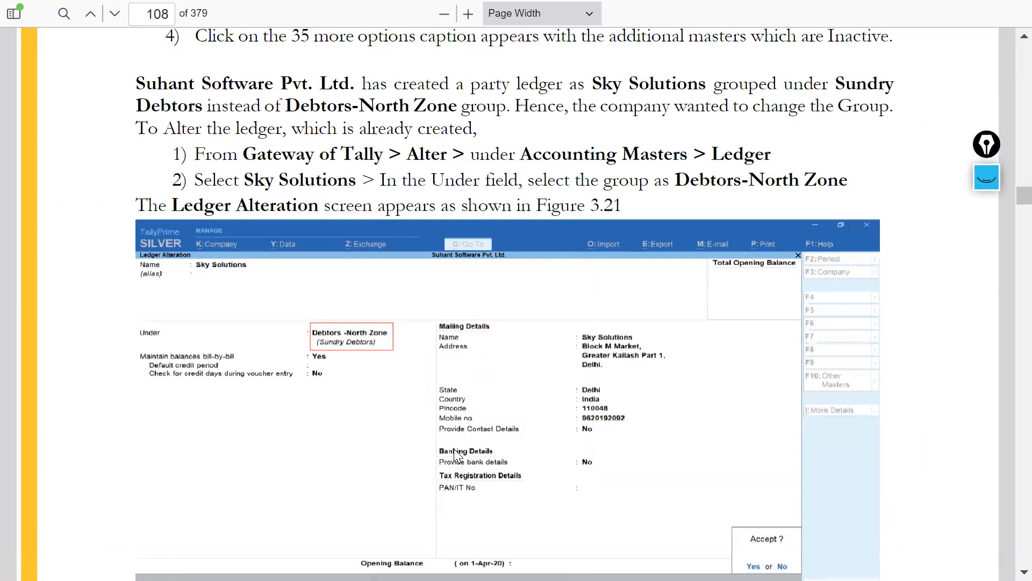
key("alt+Tab")
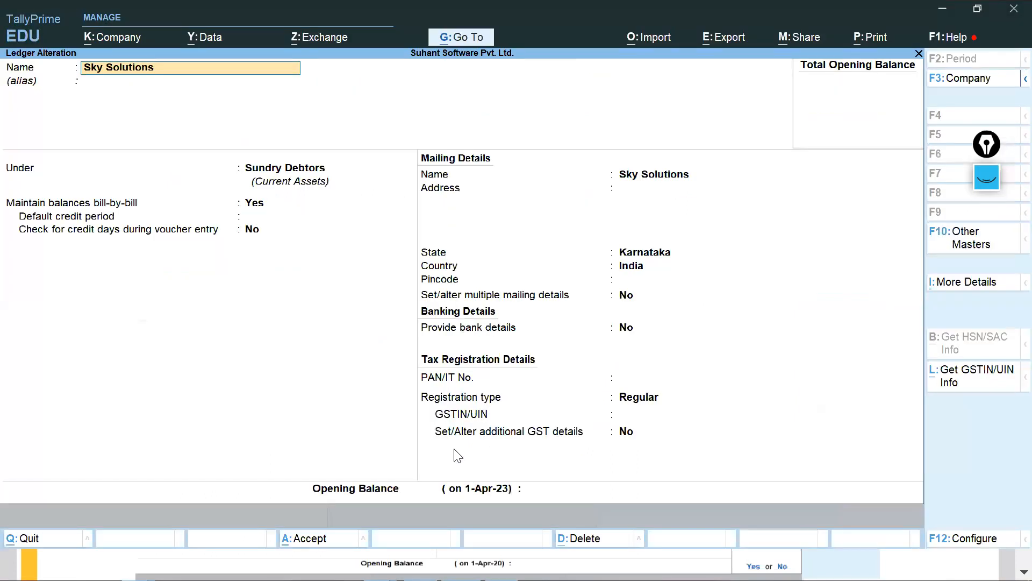
key("Return")
key("Return")
key("alt+Tab")
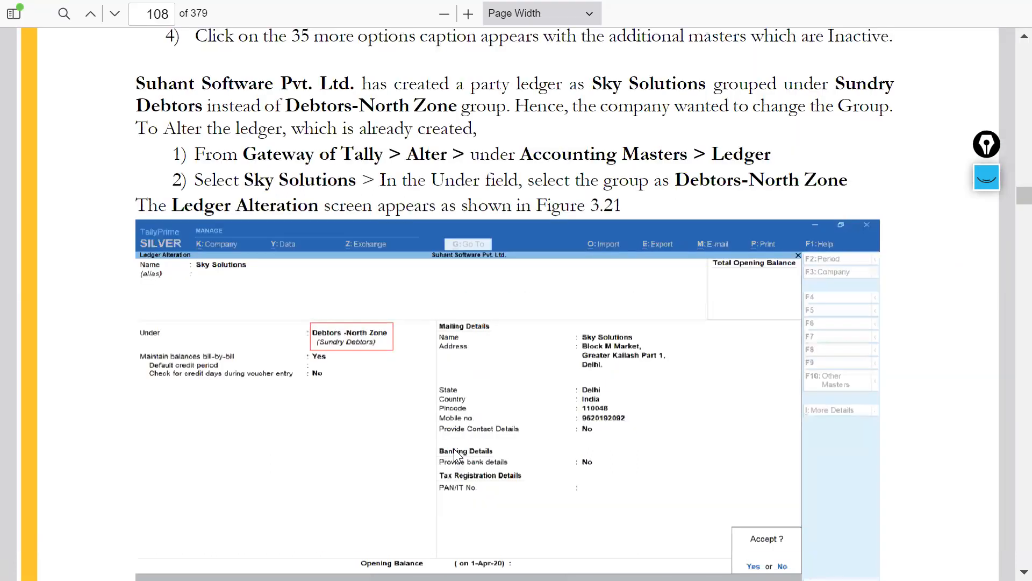
key("alt+Tab")
type("Not")
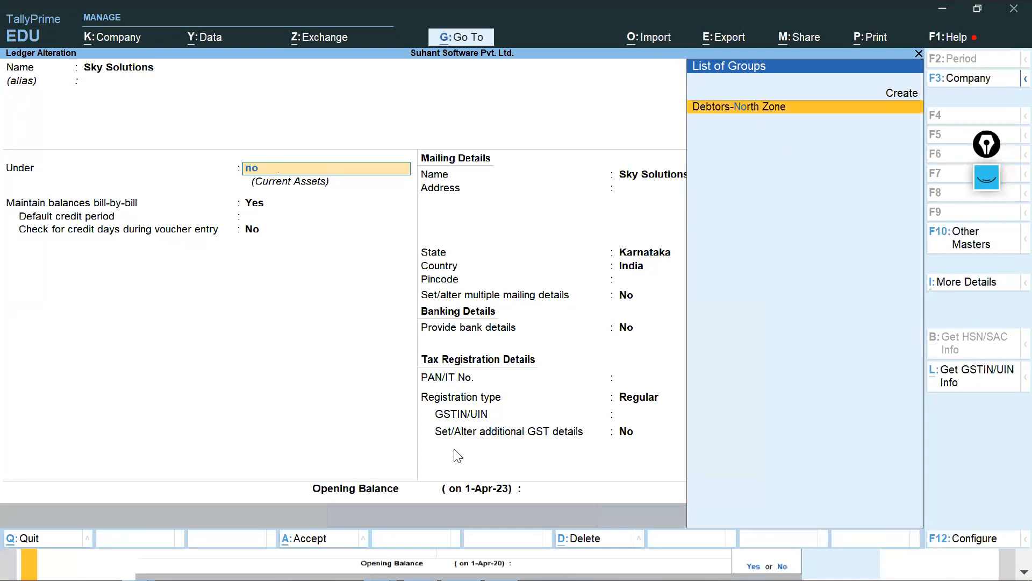
key("Return")
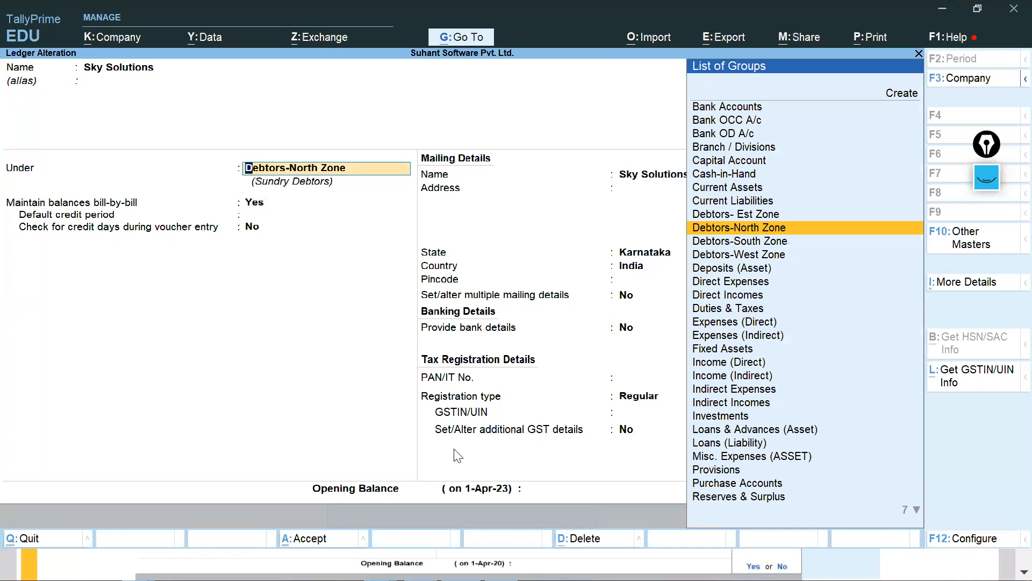
type("nor")
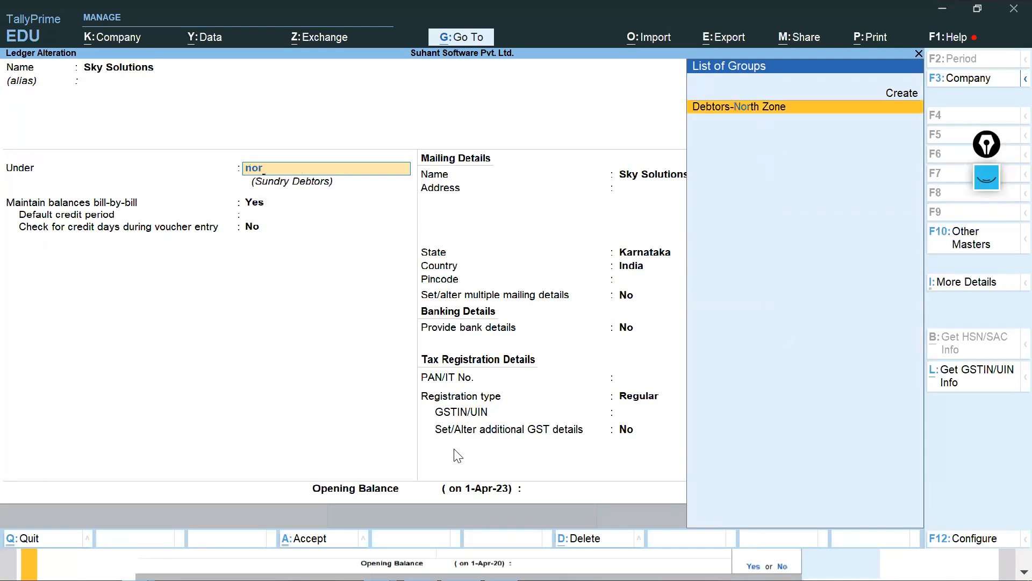
key("Return")
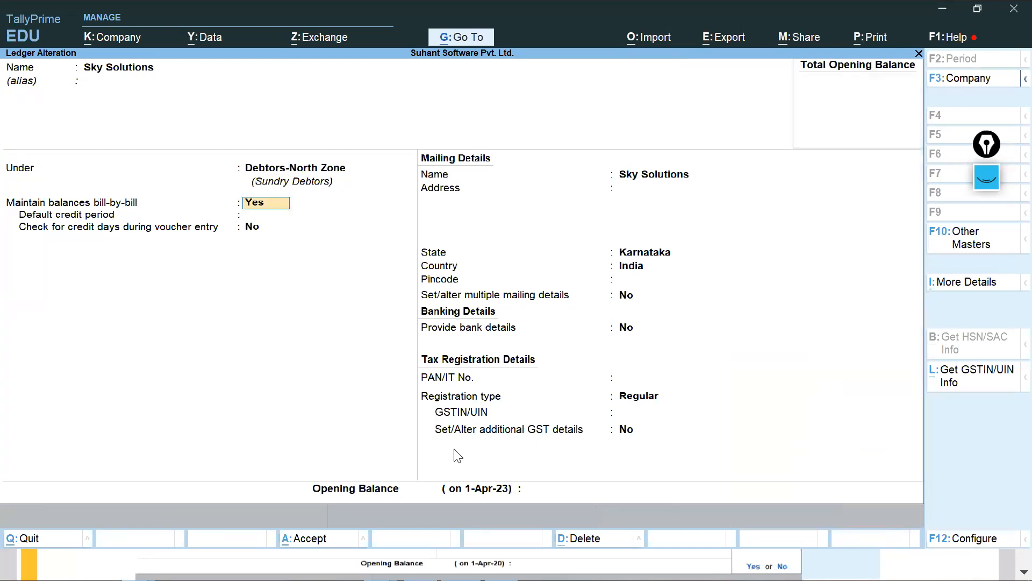
key("ctrl+a")
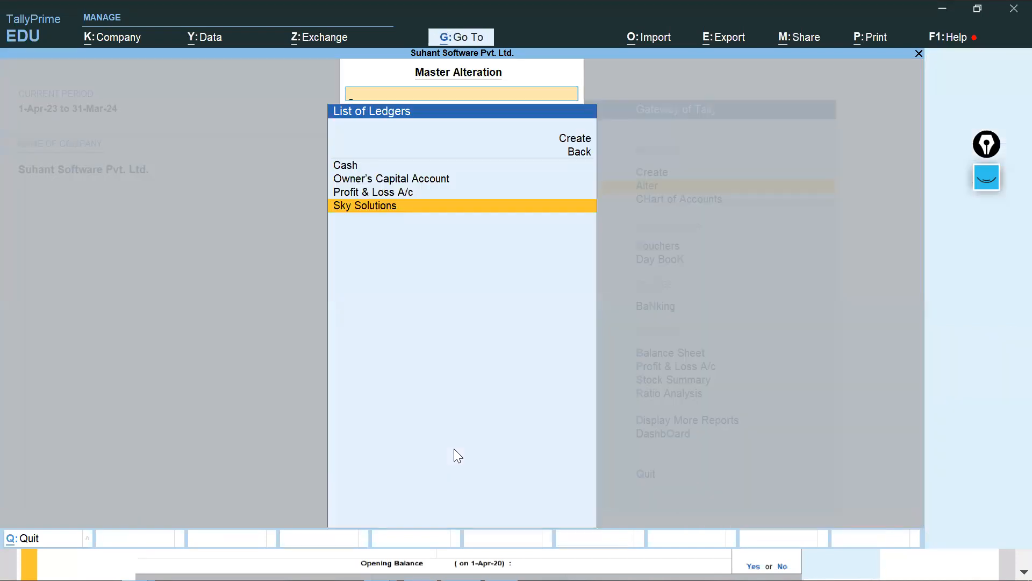
key("Return")
key("BackSpace")
key("Escape")
Step: Switch to the guide and read section 3.5 on deleting masters and the start of section 3.6 on multi-masters creation
key("alt+Tab")
scroll(336, 471, "down", 10)
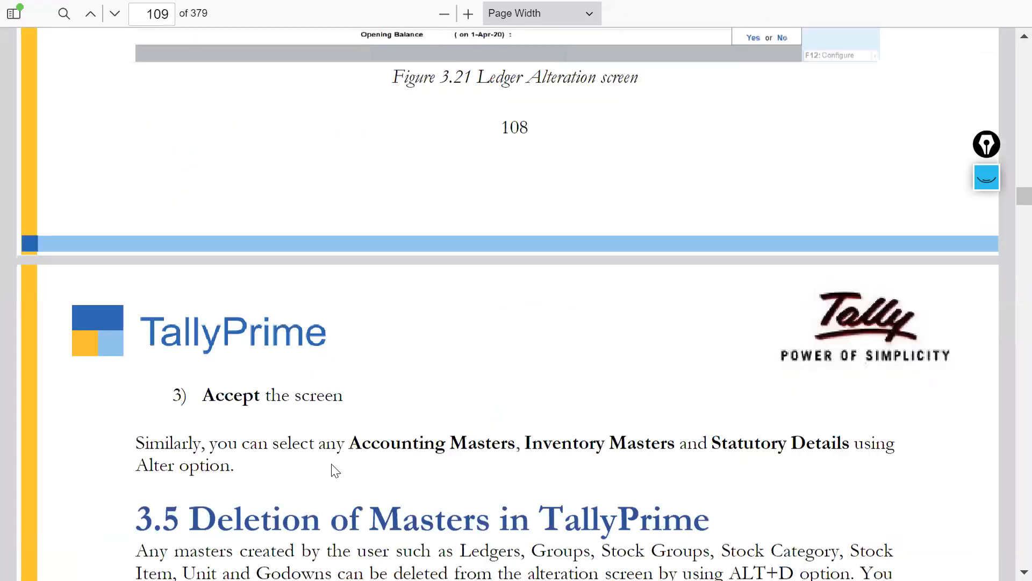
scroll(468, 384, "down", 5)
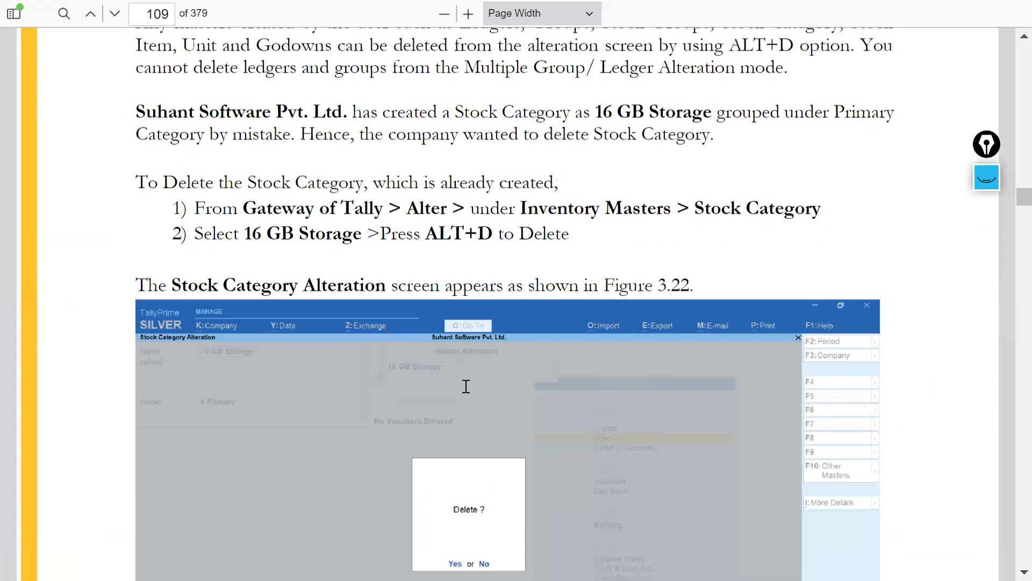
scroll(466, 385, "down", 10)
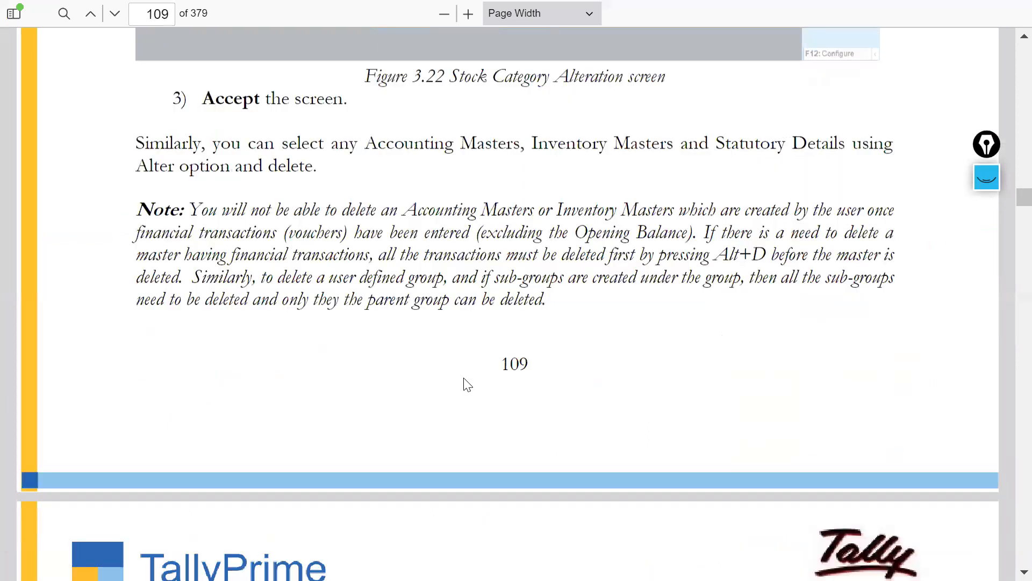
scroll(463, 378, "up", 5)
scroll(463, 379, "down", 8)
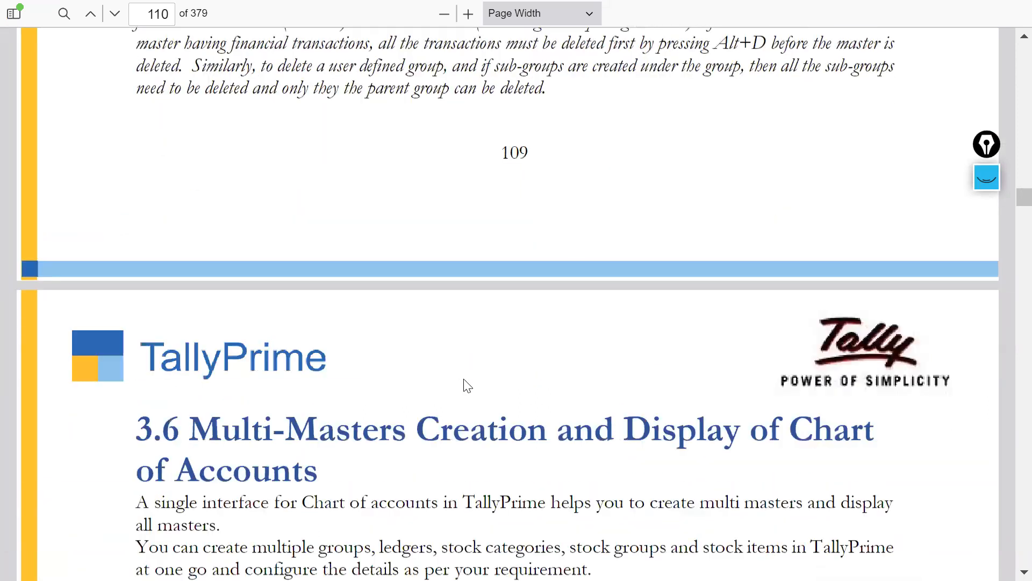
scroll(467, 385, "down", 5)
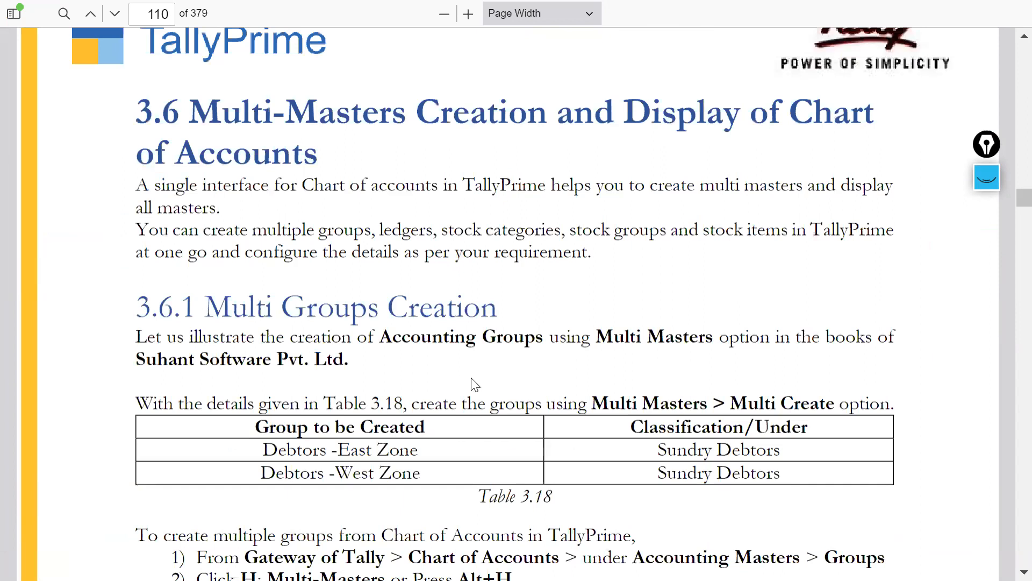
scroll(472, 384, "up", 1)
scroll(473, 379, "up", 10)
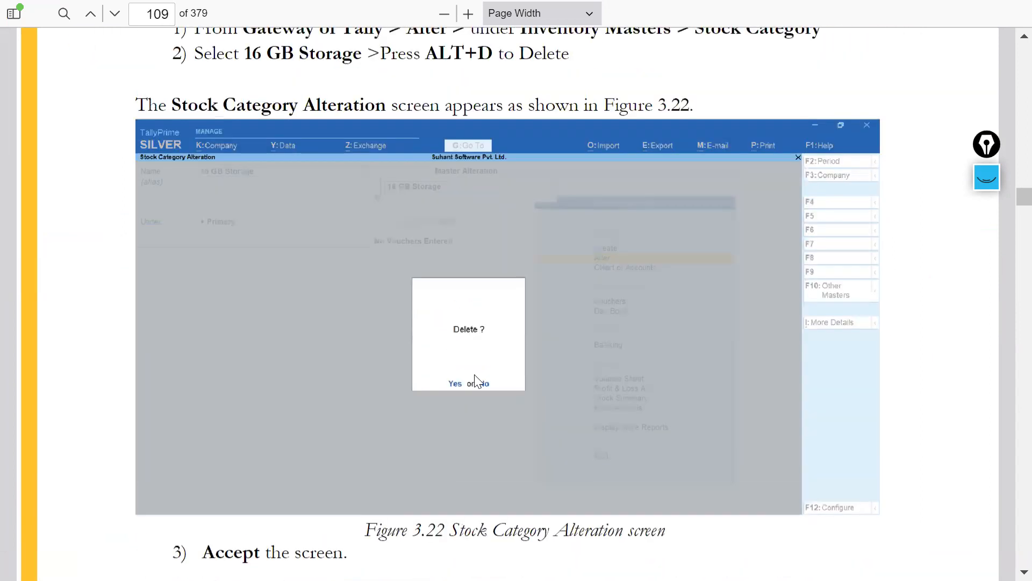
Step: Switch to TallyPrime, start a new ledger from the list of ledgers and name it Cash A/c
key("alt+Tab")
key("Up")
key("Up")
key("Up")
key("Up")
key("Up")
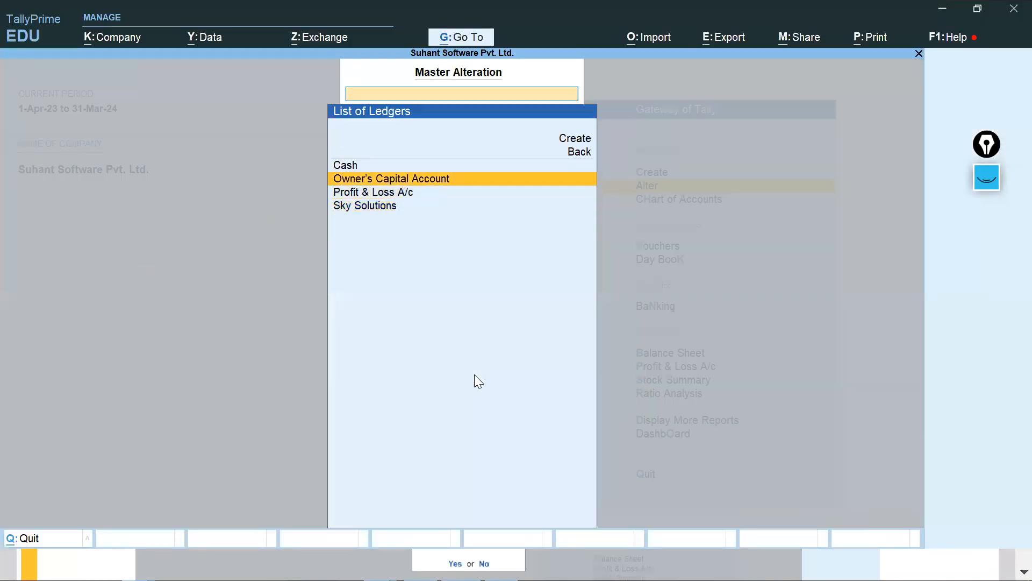
key("Return")
type("Cash A/c")
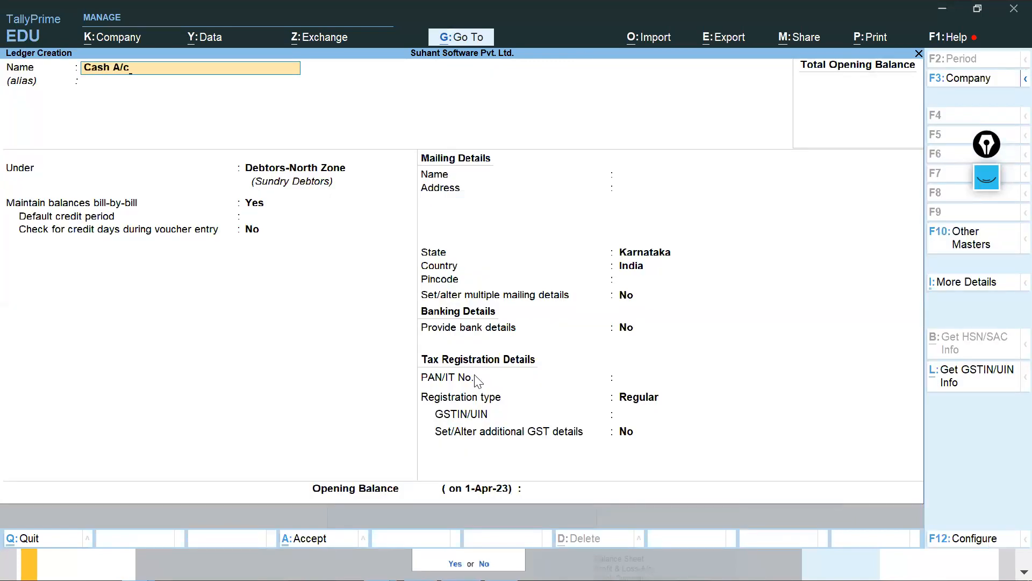
key("Return")
key("Return")
Step: Place the new ledger under the Cash-in-Hand group, save it and return to the list of ledgers
type("Cap")
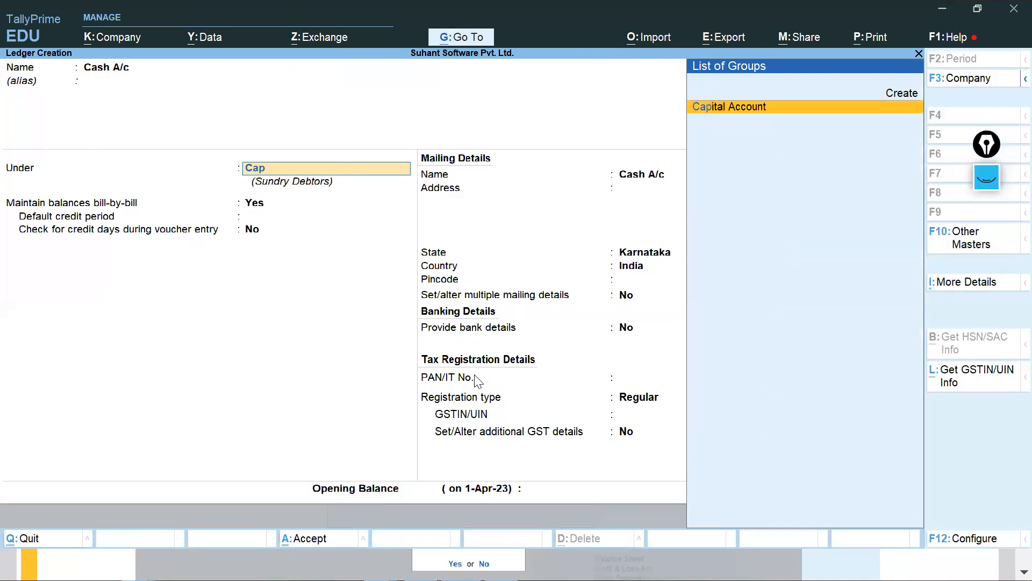
key("BackSpace")
key("BackSpace")
key("BackSpace")
type("Cash")
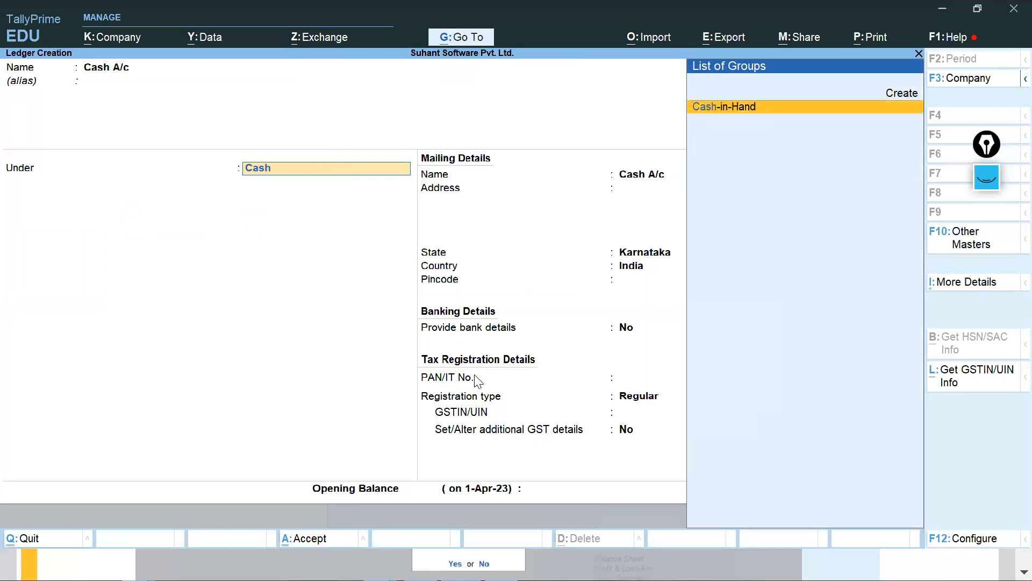
key("Return")
key("ctrl+a")
key("Escape")
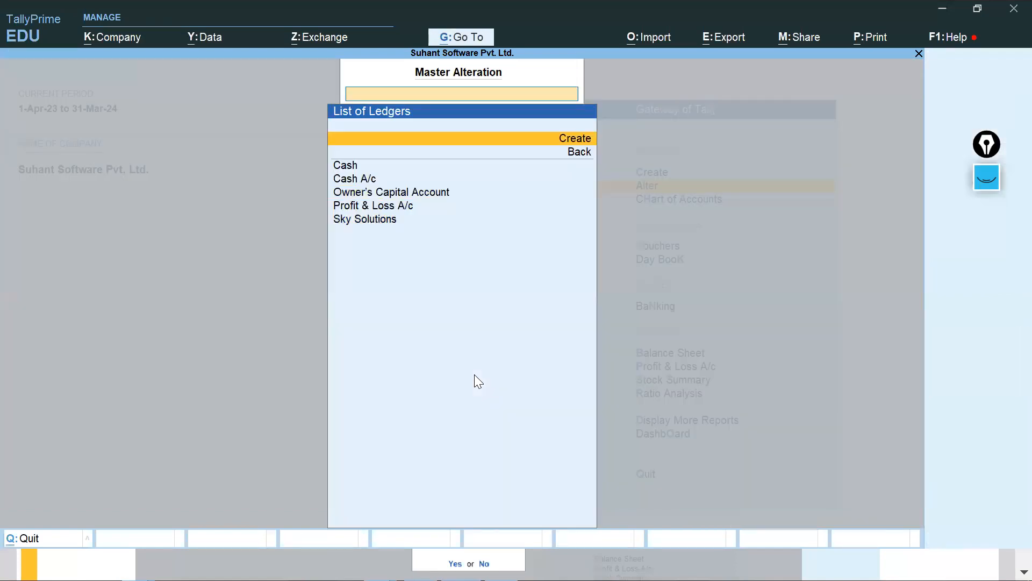
Step: View the Cash A/c ledger's alteration screen and return to the list of ledgers
key("Down")
key("Down")
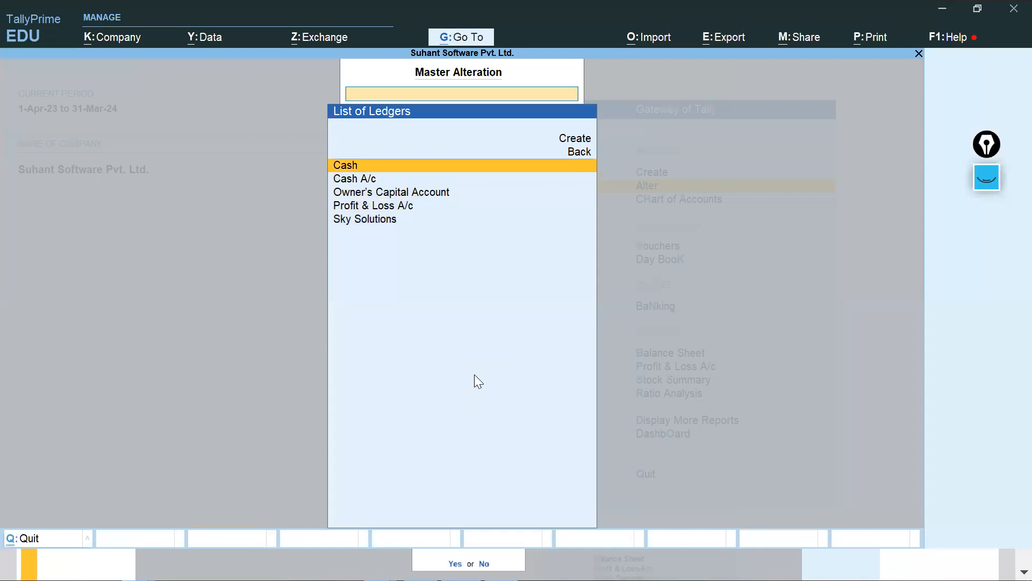
key("Down")
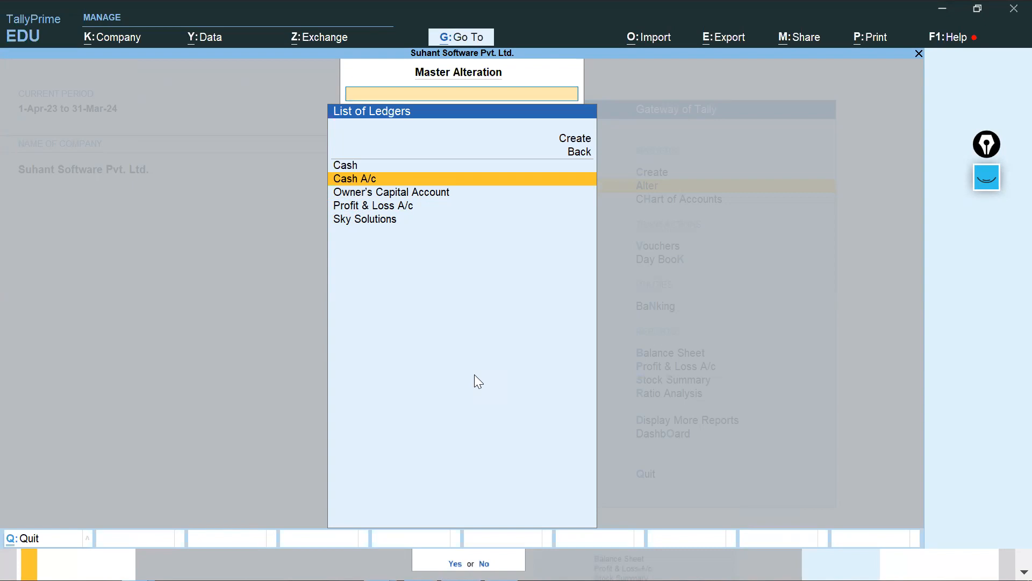
key("Up")
key("Down")
key("Return")
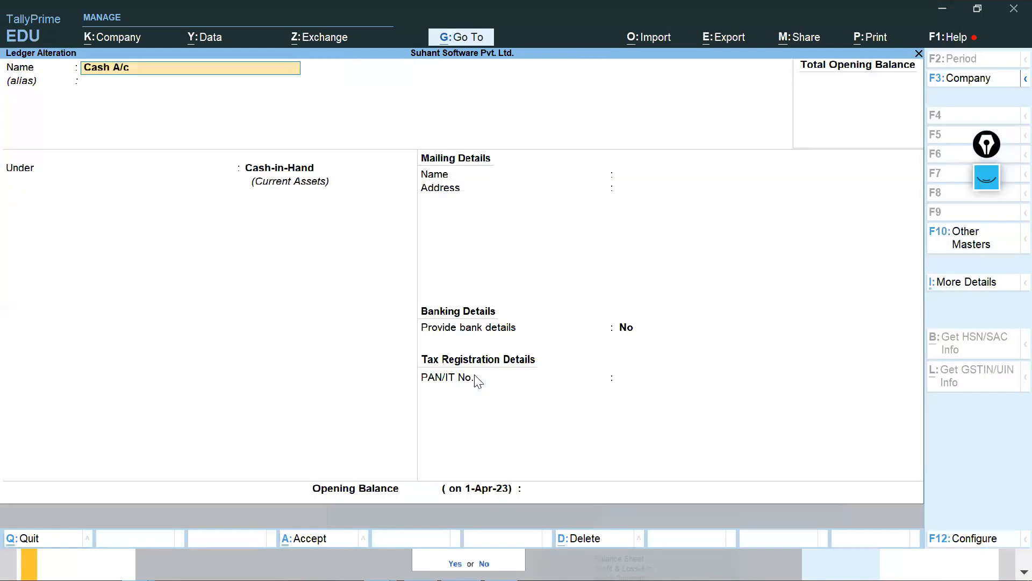
key("Escape")
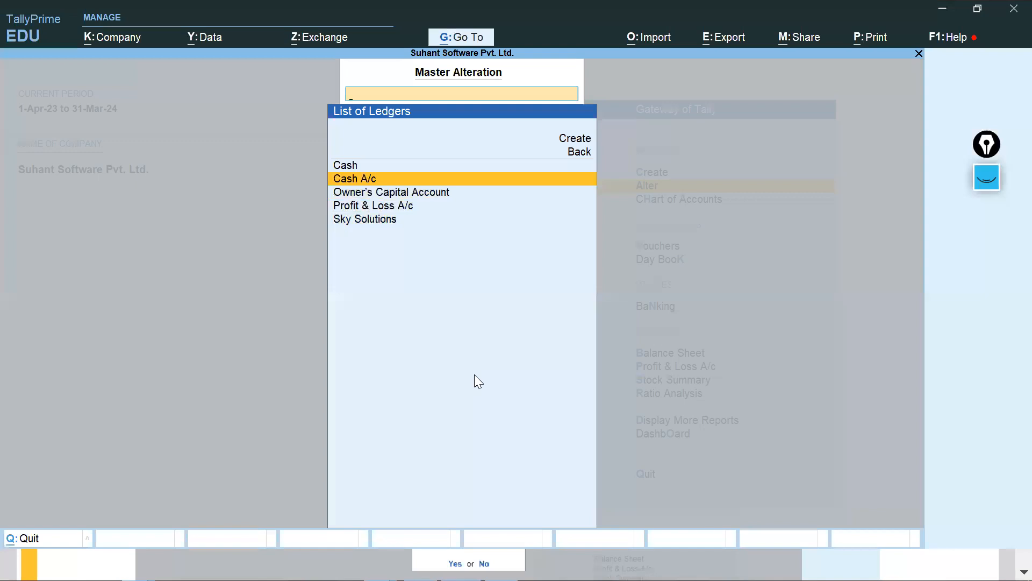
Step: Reopen the Cash A/c ledger for alteration and delete it, confirming the deletion
key("Return")
key("alt+d")
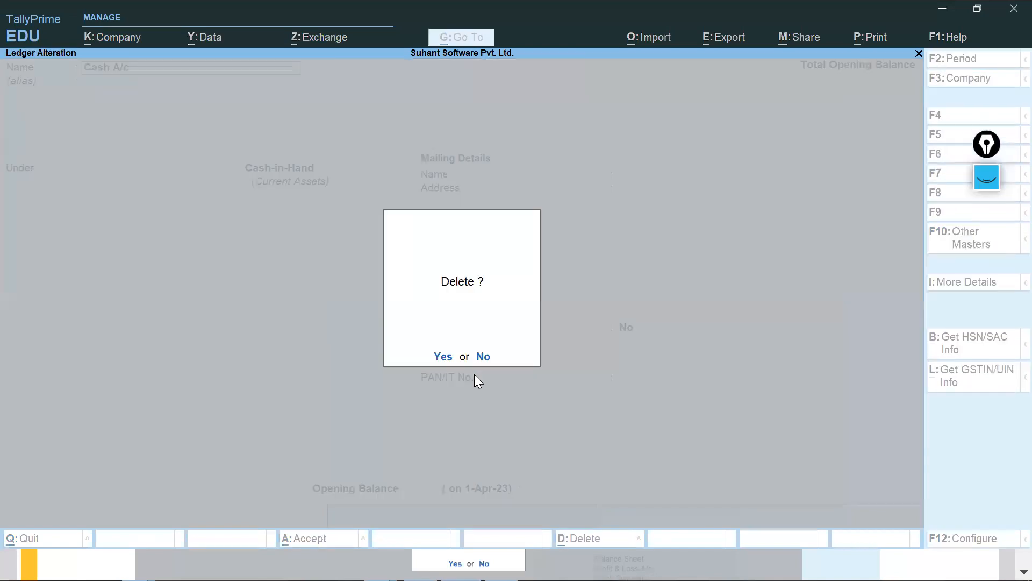
key("Escape")
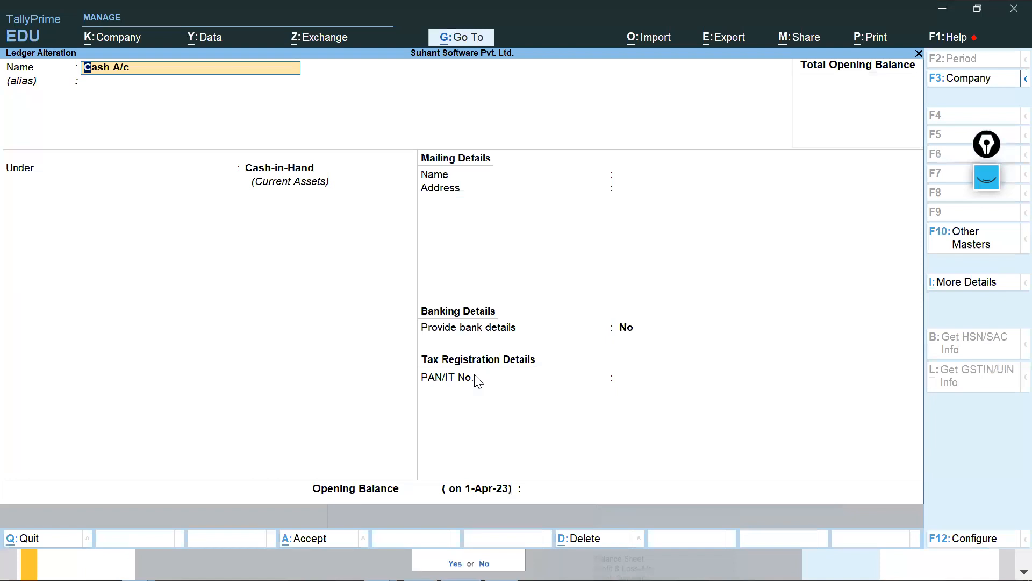
key("alt+d")
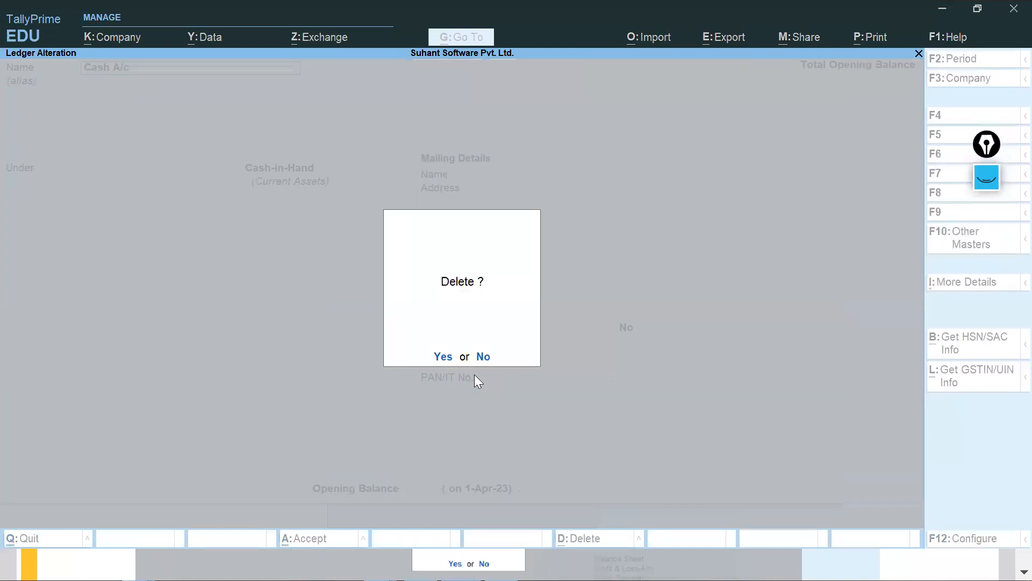
key("y")
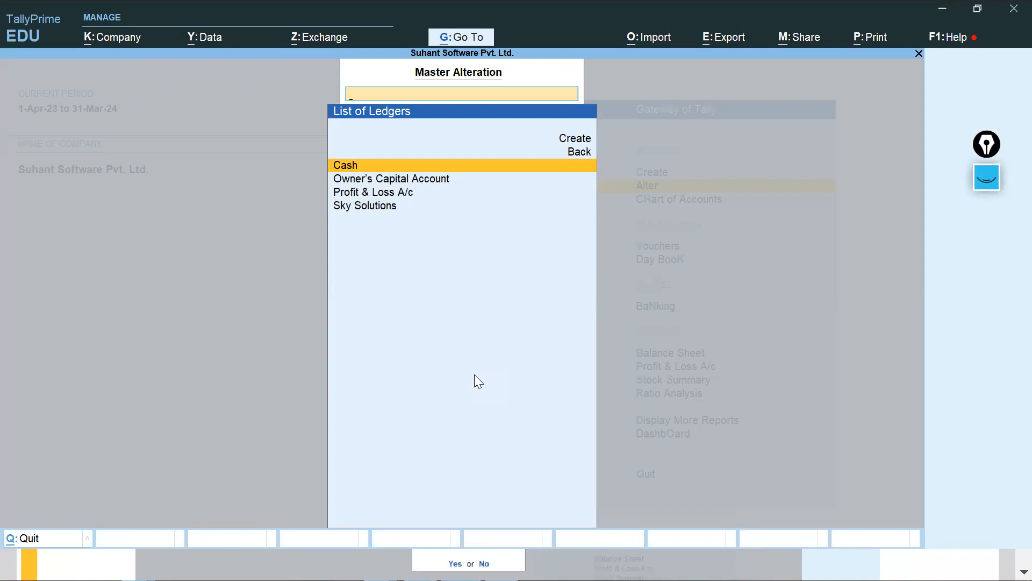
Step: Leave the ledger and master lists, switch to the guide and read section 3.6.1 on multi groups creation through Table 3.19
key("Escape")
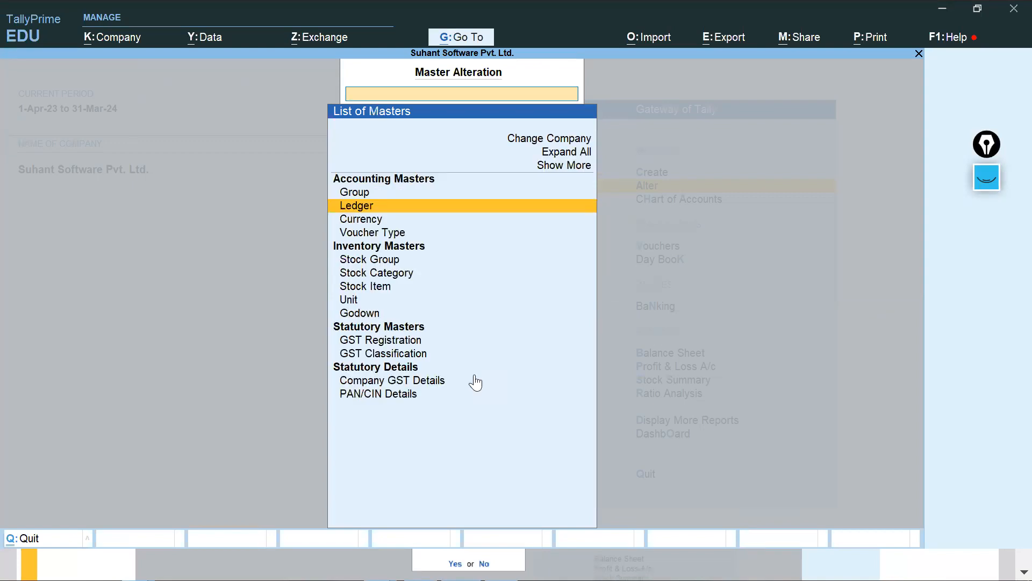
key("Escape")
key("alt+Tab")
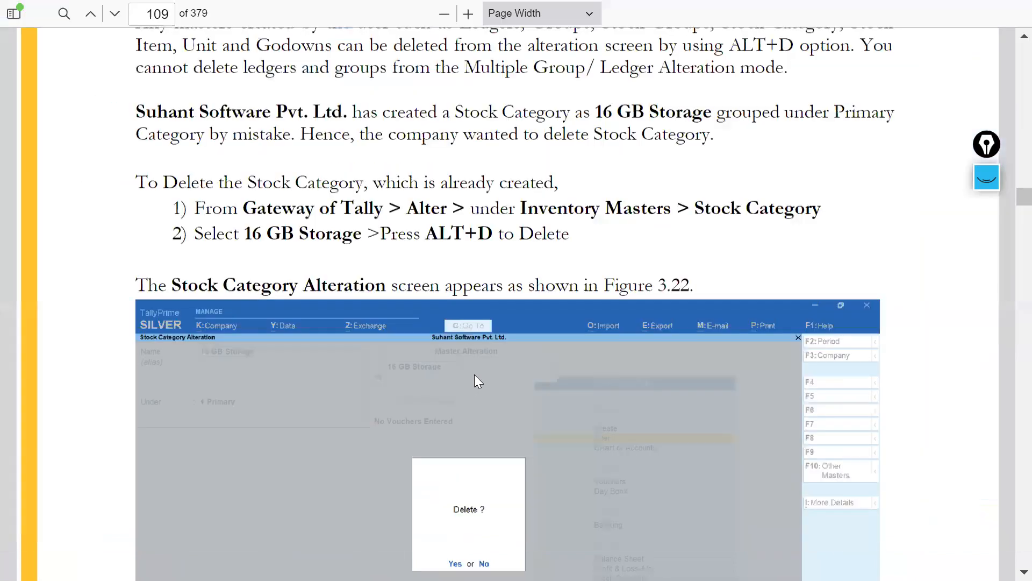
scroll(367, 366, "down", 15)
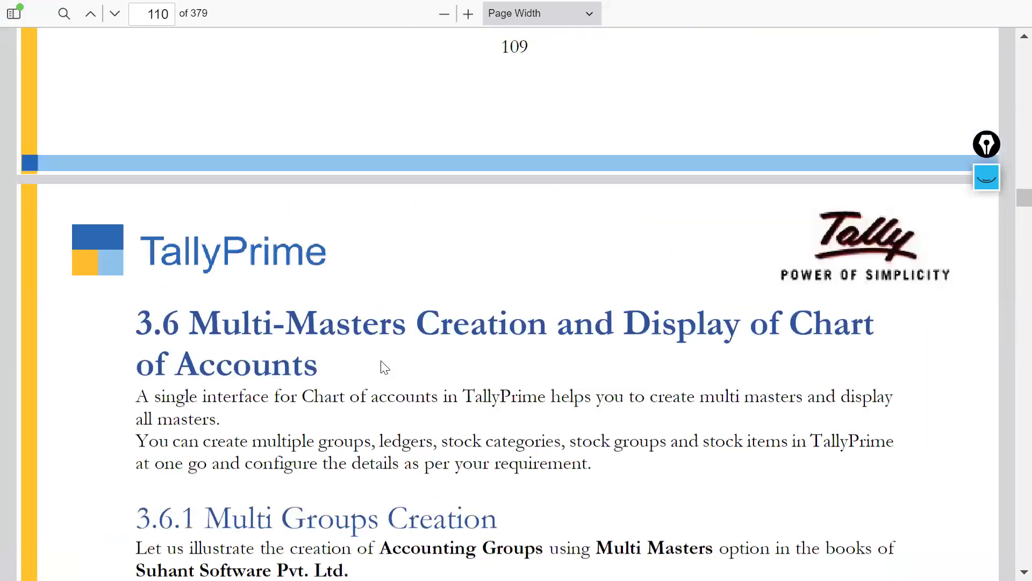
scroll(383, 364, "down", 6)
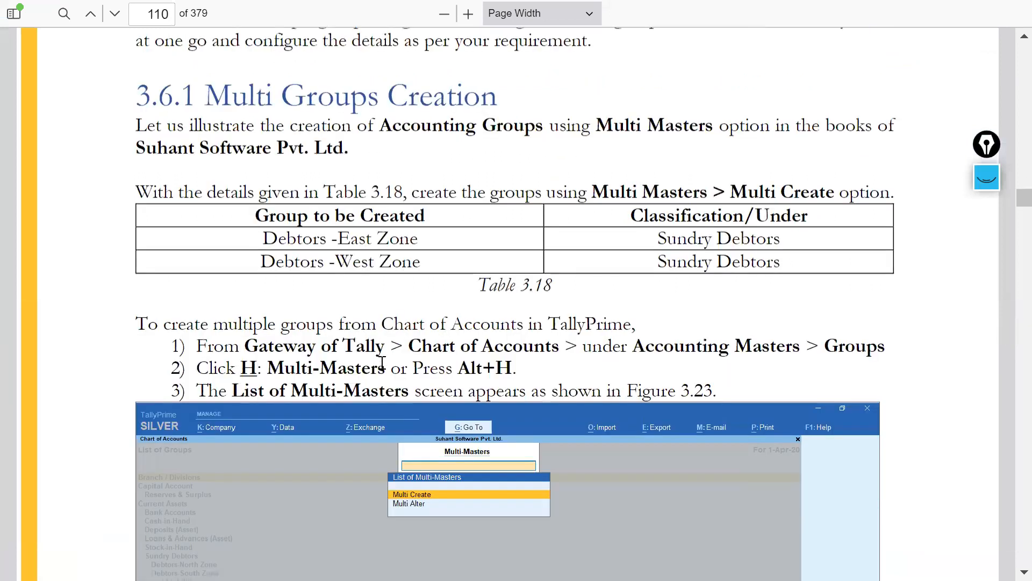
scroll(392, 370, "up", 4)
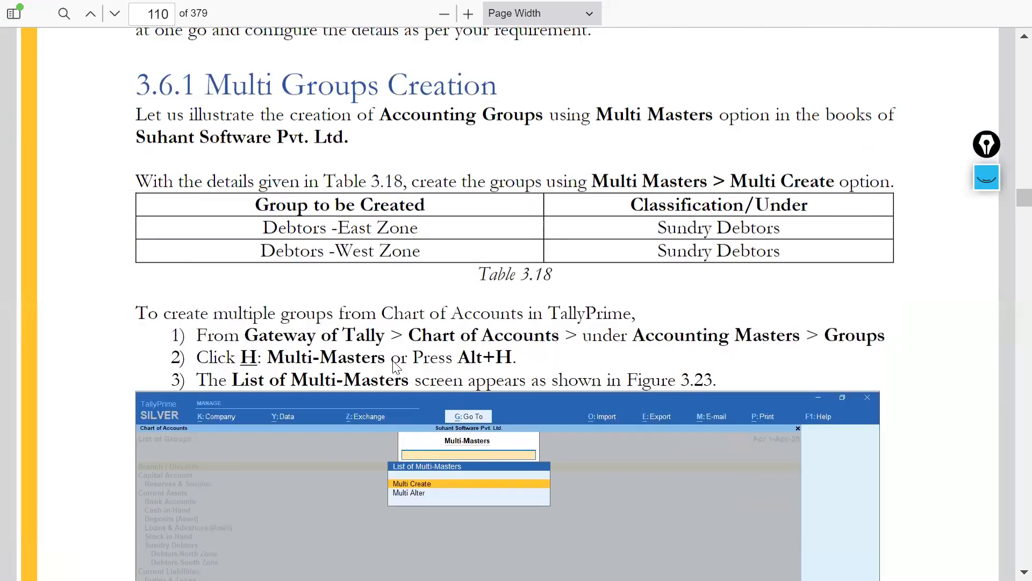
scroll(390, 355, "down", 13)
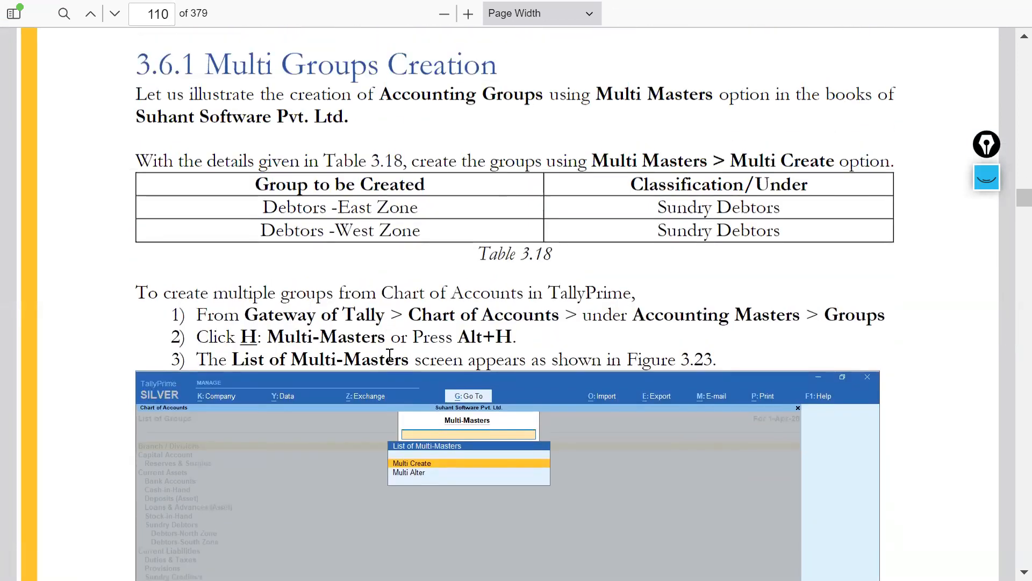
scroll(391, 356, "down", 6)
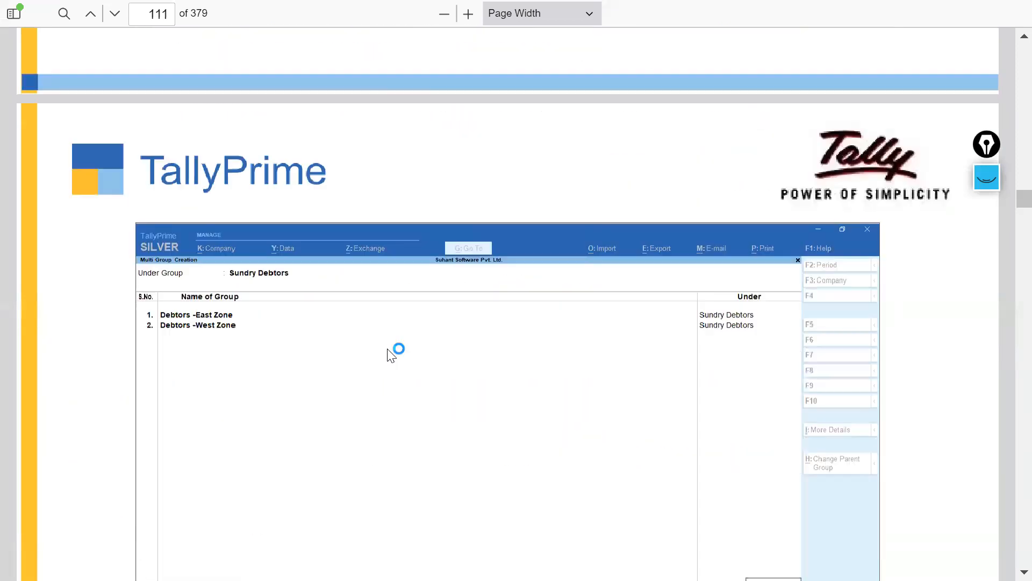
scroll(392, 356, "down", 12)
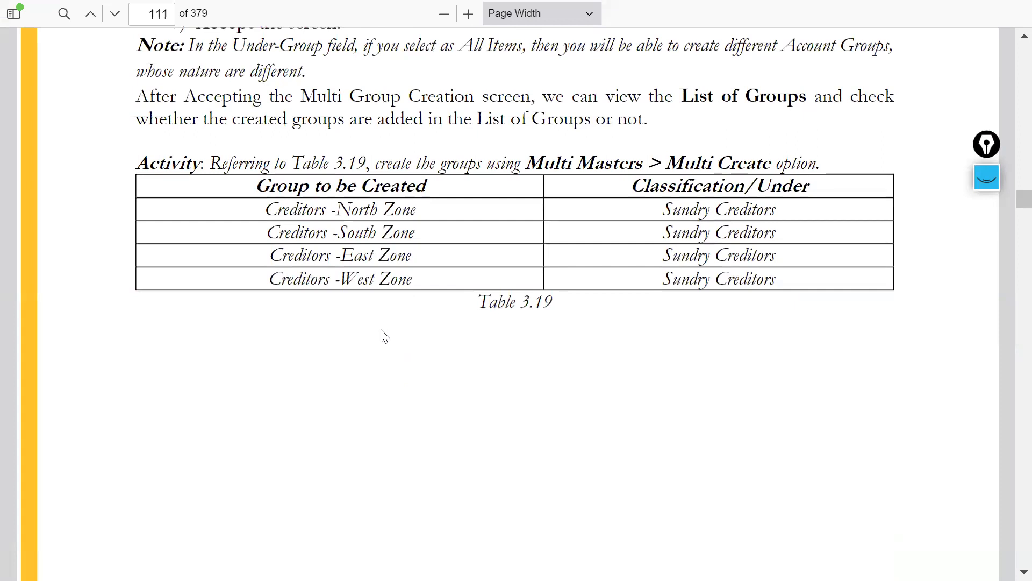
Step: Review the creditor groups and their classification in Table 3.19 of the guide, and switch to TallyPrime
scroll(385, 331, "down", 15)
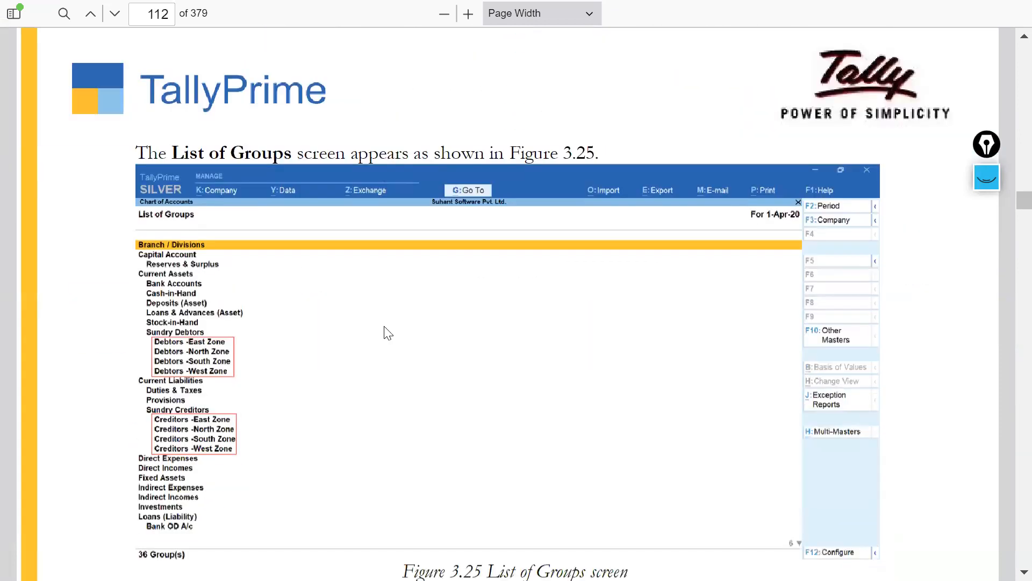
scroll(336, 360, "up", 15)
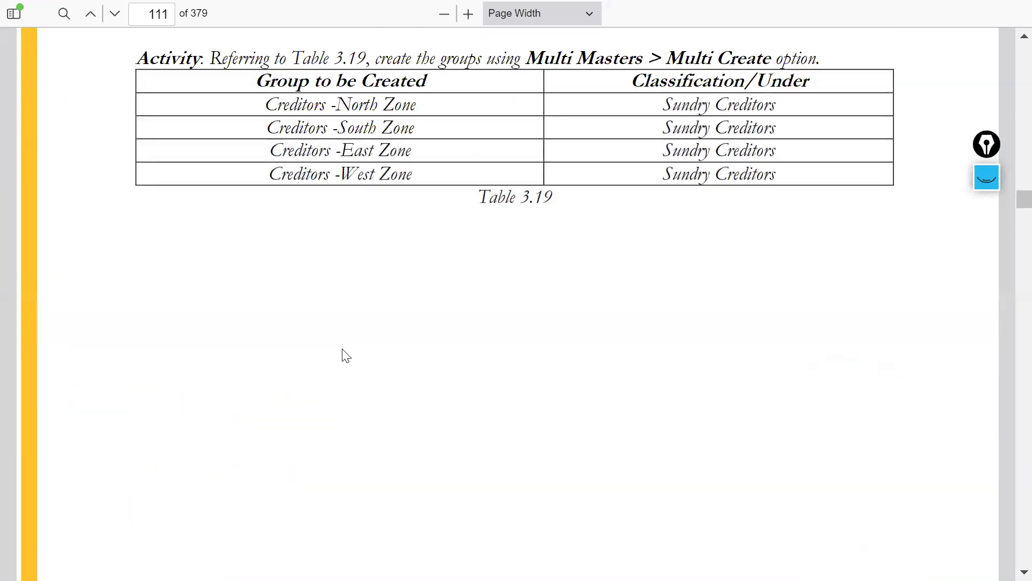
scroll(345, 355, "up", 5)
scroll(345, 349, "down", 2)
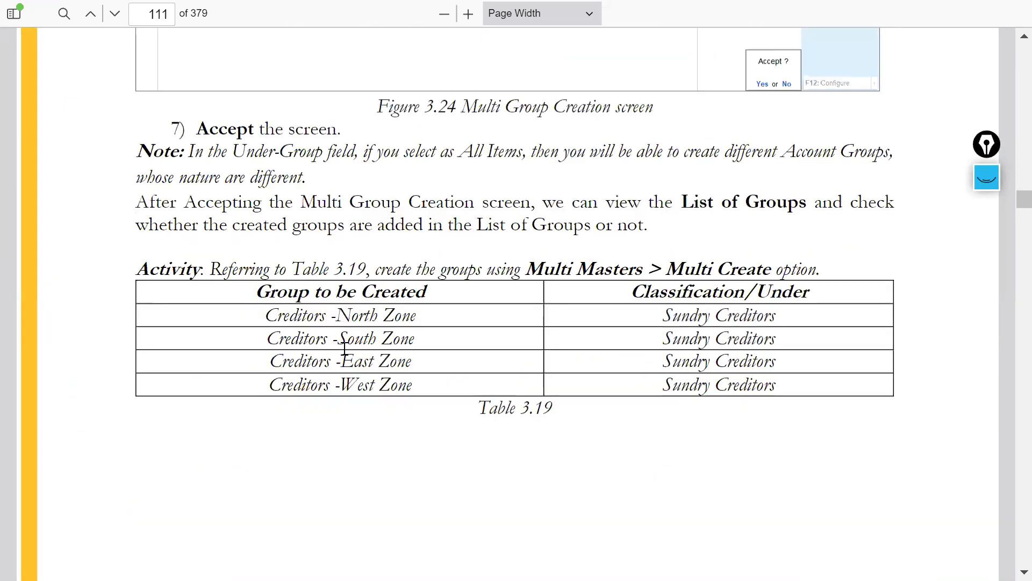
key("alt+Tab")
key("Down")
key("Up")
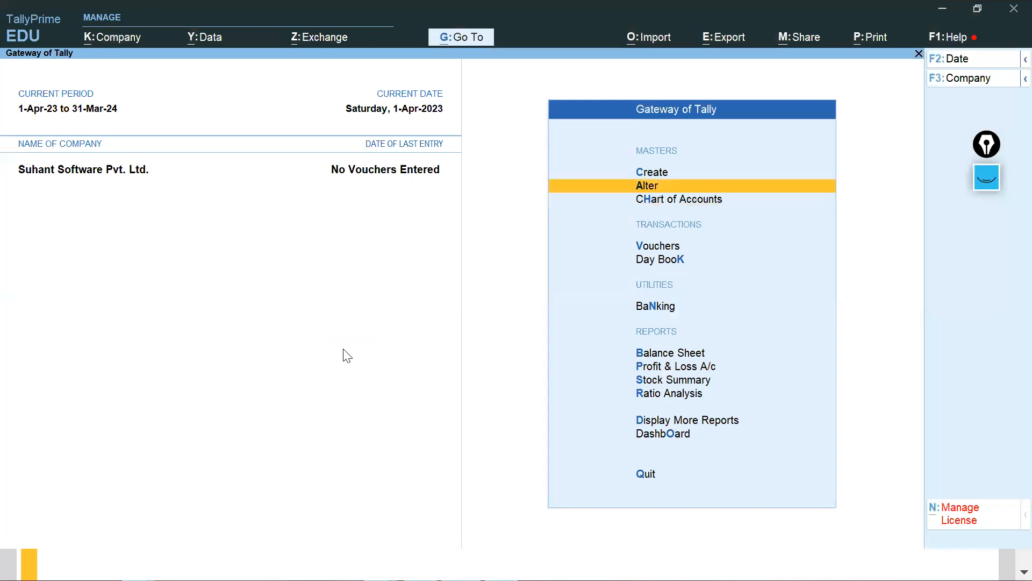
key("Up")
key("Return")
key("Down")
key("Down")
key("Down")
key("Down")
key("Up")
key("Up")
key("Up")
key("Escape")
key("Down")
key("Down")
key("Down")
key("Up")
key("Up")
key("Up")
key("Return")
key("Down")
key("Down")
key("Down")
key("Down")
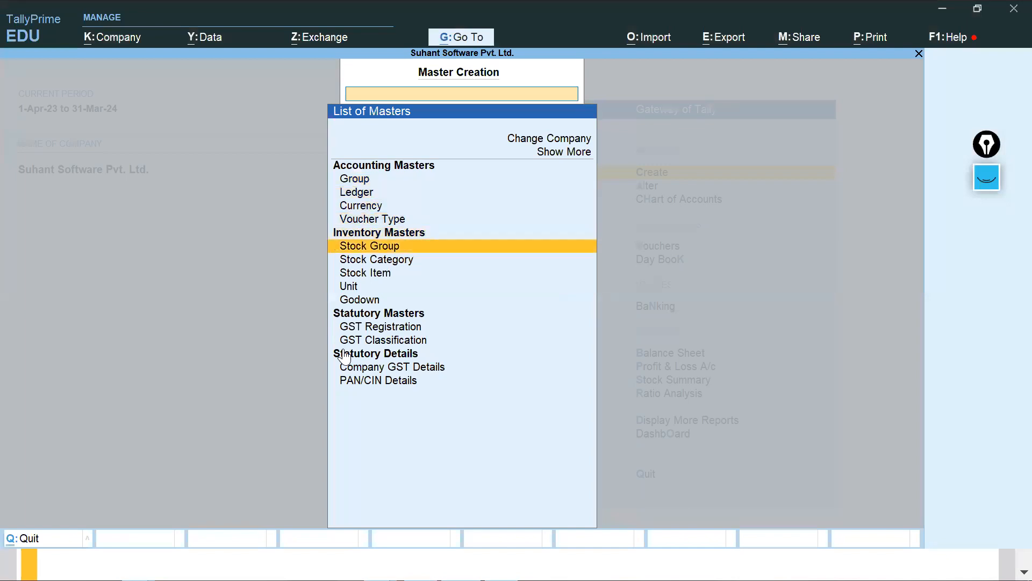
key("Down")
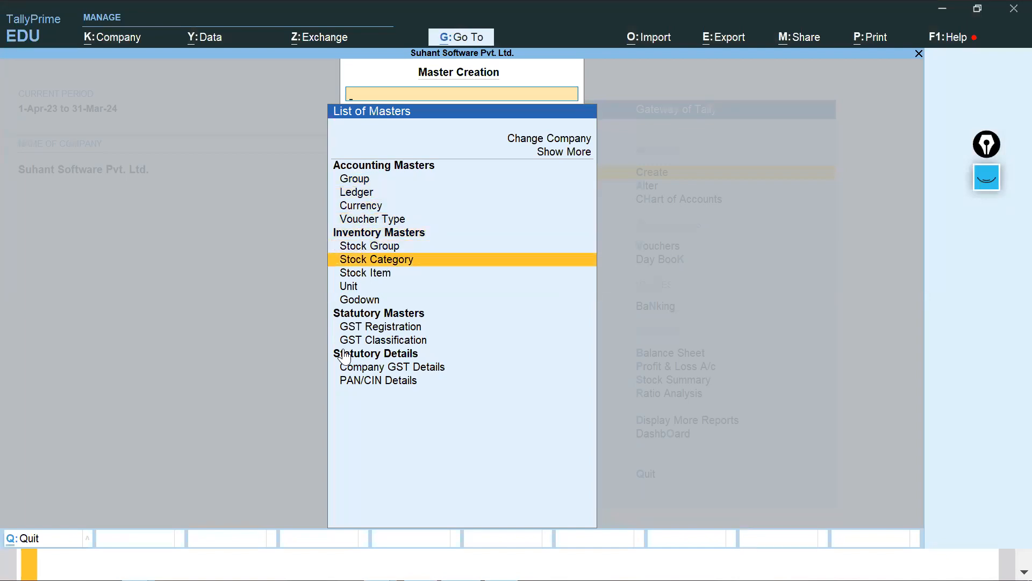
key("Up")
key("Up")
key("Up")
key("Up")
key("Down")
key("Down")
key("Down")
key("Escape")
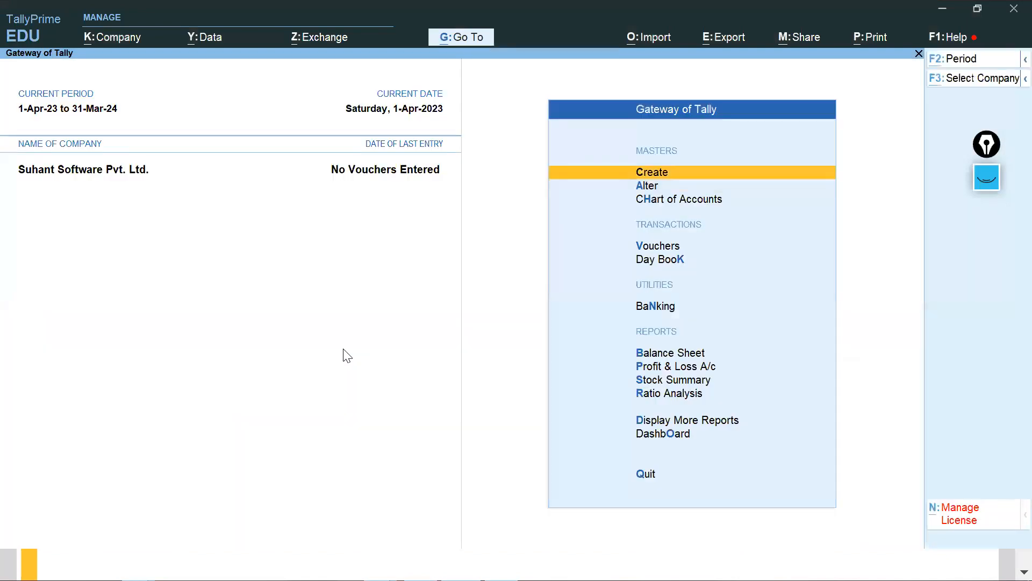
Step: Open the list of Groups from the Chart of Accounts
key("Down")
key("Down")
key("Return")
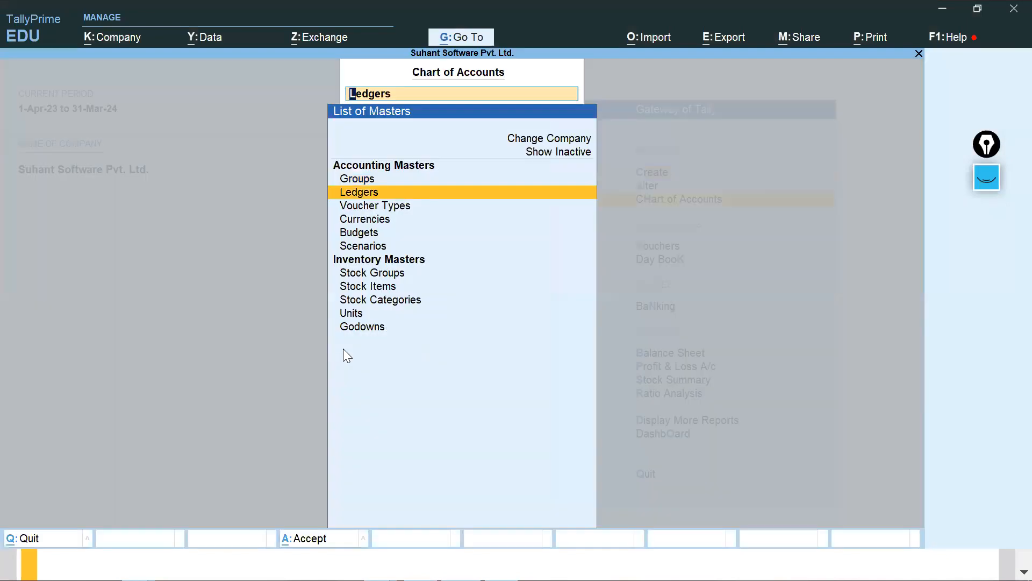
key("Down")
key("Down")
key("Down")
key("Down")
key("Down")
key("Down")
key("Up")
key("Up")
key("Up")
key("Up")
key("Up")
key("Up")
key("Up")
key("Return")
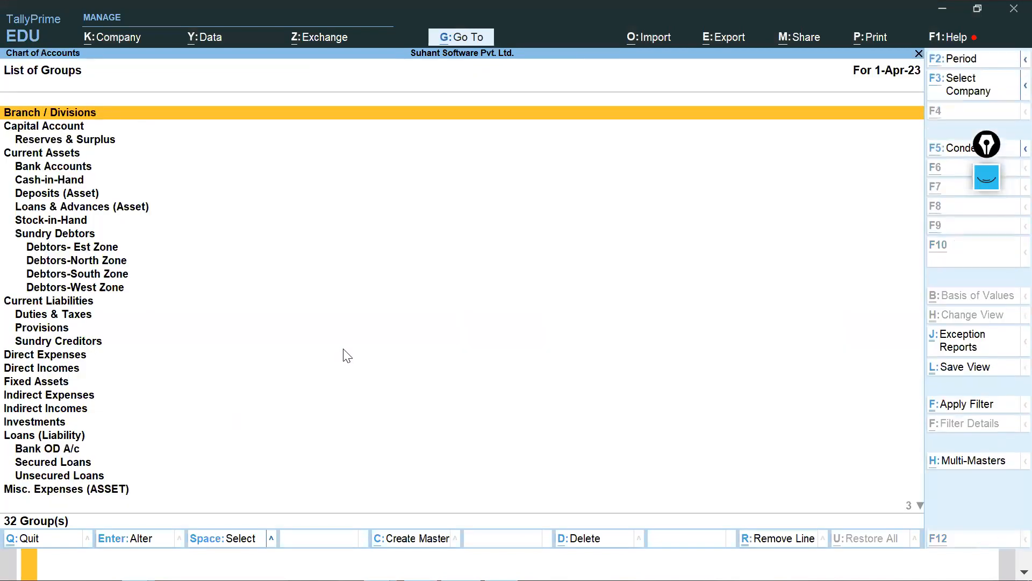
Step: Start a Multi Create of groups with Sundry Creditors as the Under Group
key("alt+h")
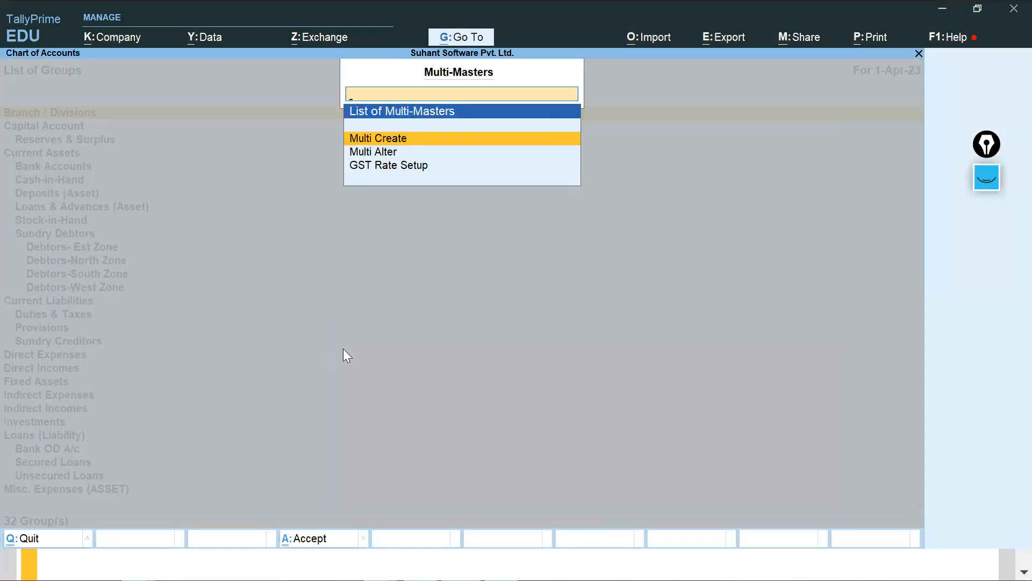
key("Return")
type("S")
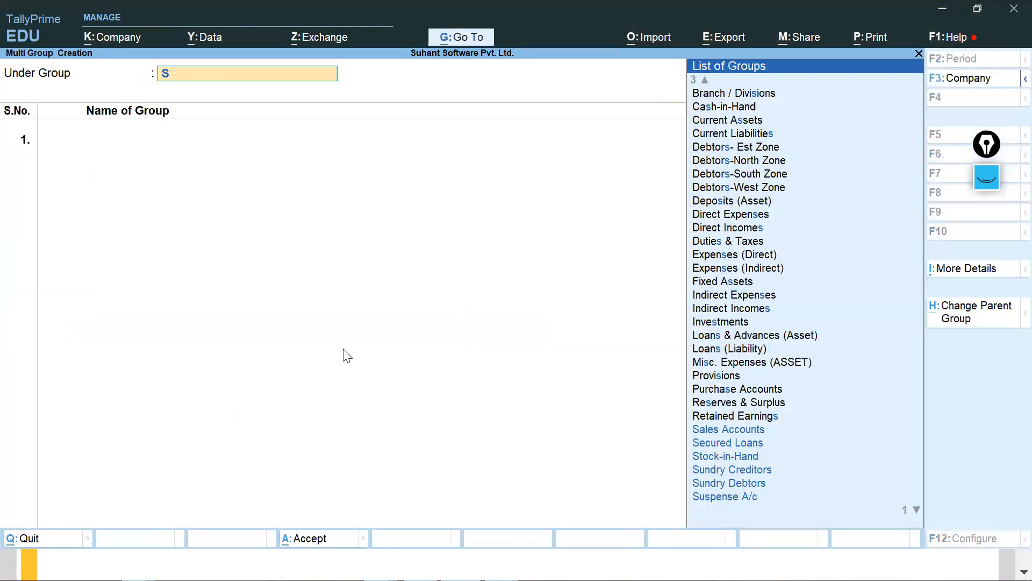
key("Down")
key("Down")
key("Down")
key("Return")
Step: Copy "Creditors -North Zone" from Table 3.19 in the PDF guide and enter it in TallyPrime as the first group name
key("alt+Tab")
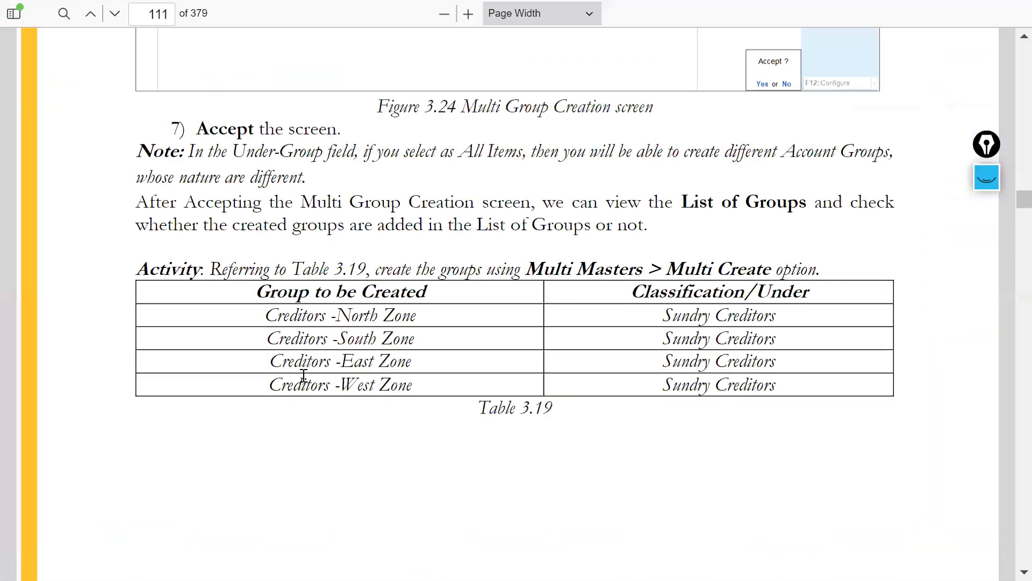
left_click_drag(270, 315, 417, 315)
key("ctrl+c")
key("alt+Tab")
key("ctrl+v")
key("Return")
Step: Copy "Creditors -South Zone" from the PDF guide and enter it in TallyPrime as the second group name
key("alt+Tab")
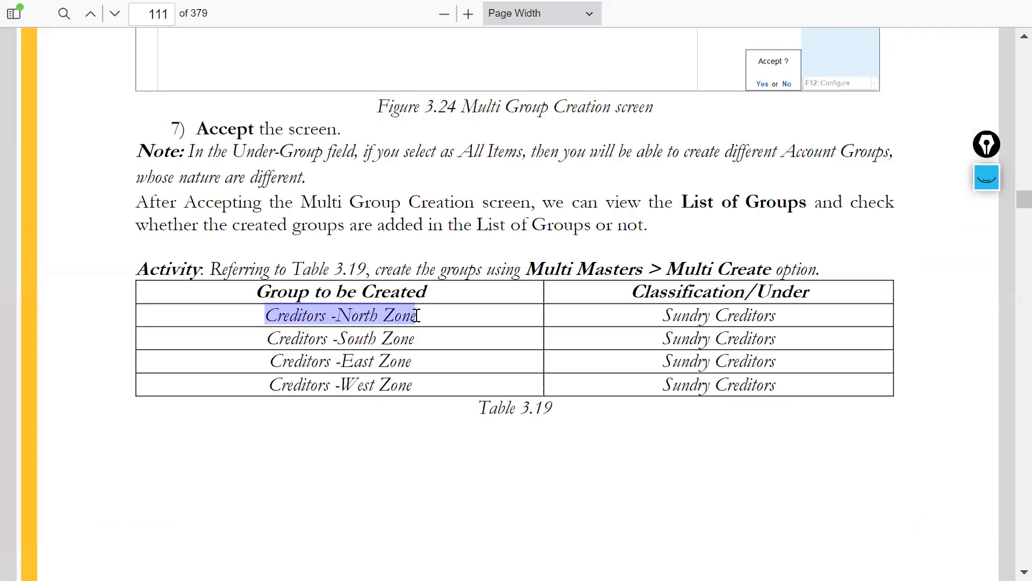
left_click_drag(265, 339, 380, 340)
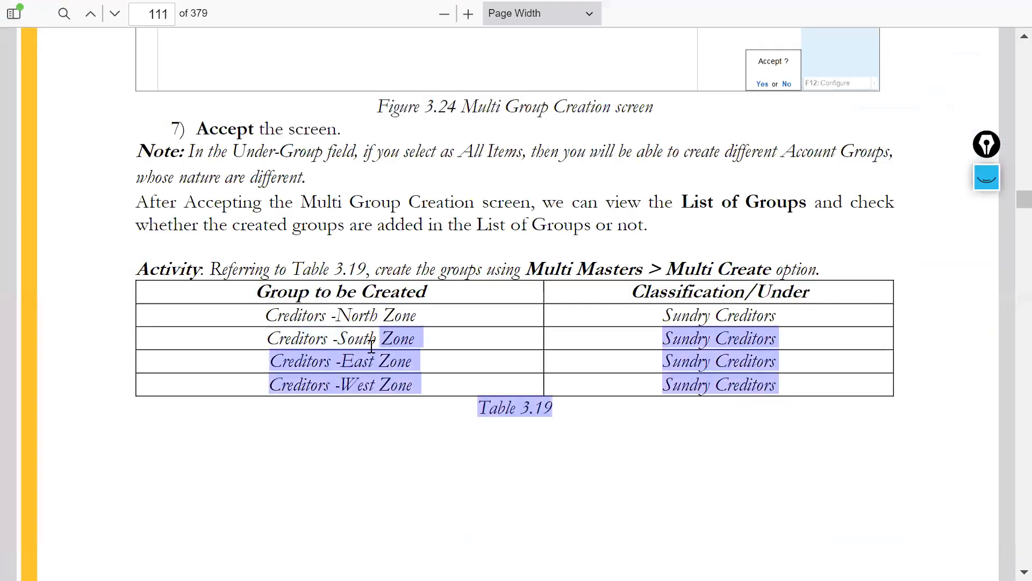
left_click_drag(268, 339, 413, 338)
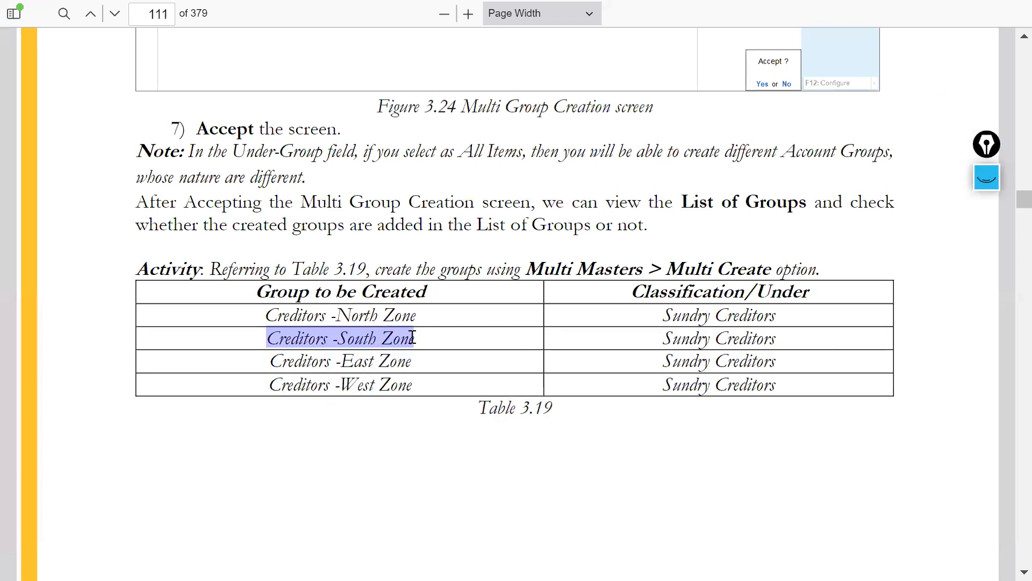
key("ctrl+c")
key("alt+Tab")
key("ctrl+v")
key("Return")
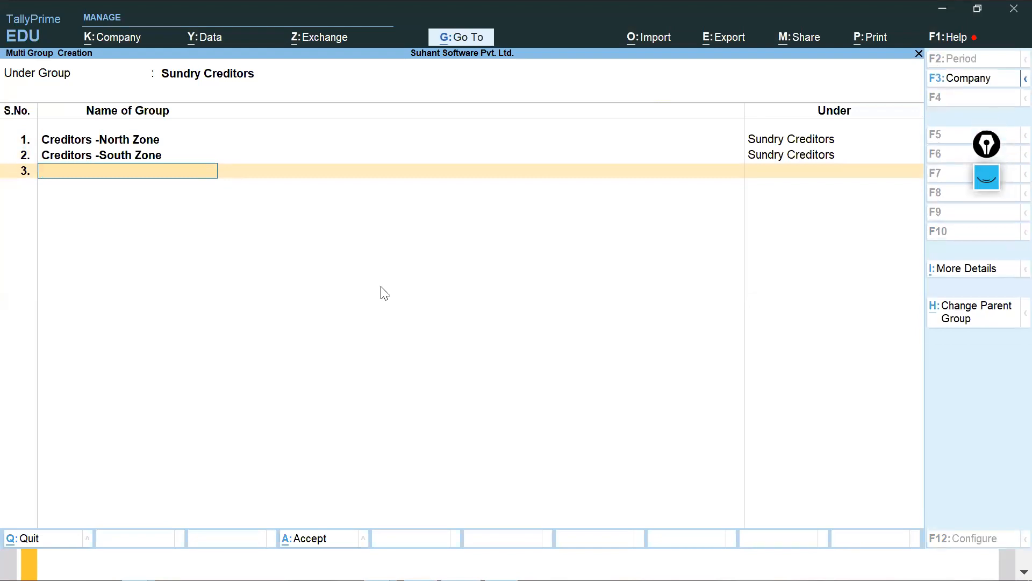
key("alt+Tab")
key("alt+Tab")
left_click(230, 78)
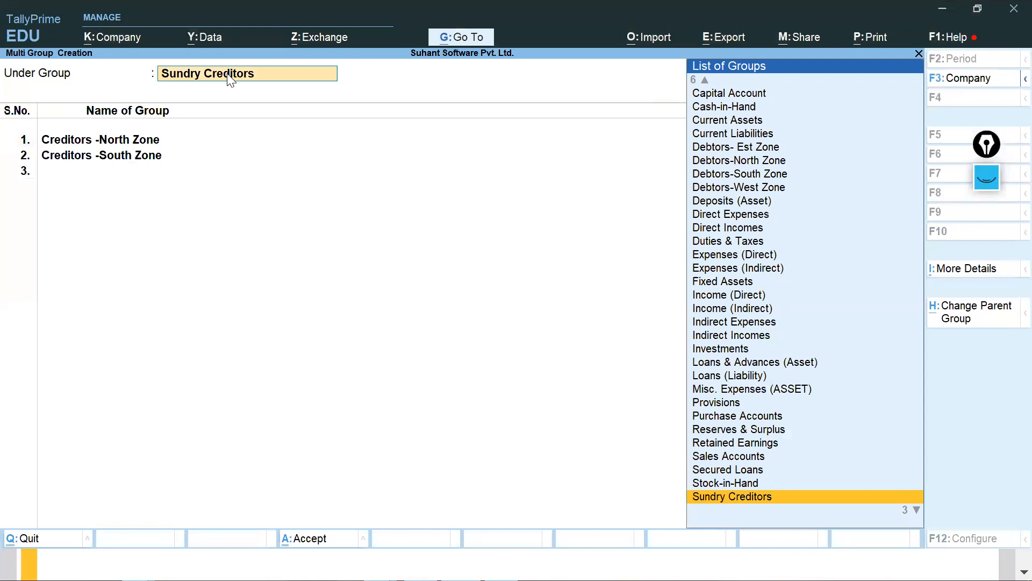
type("A")
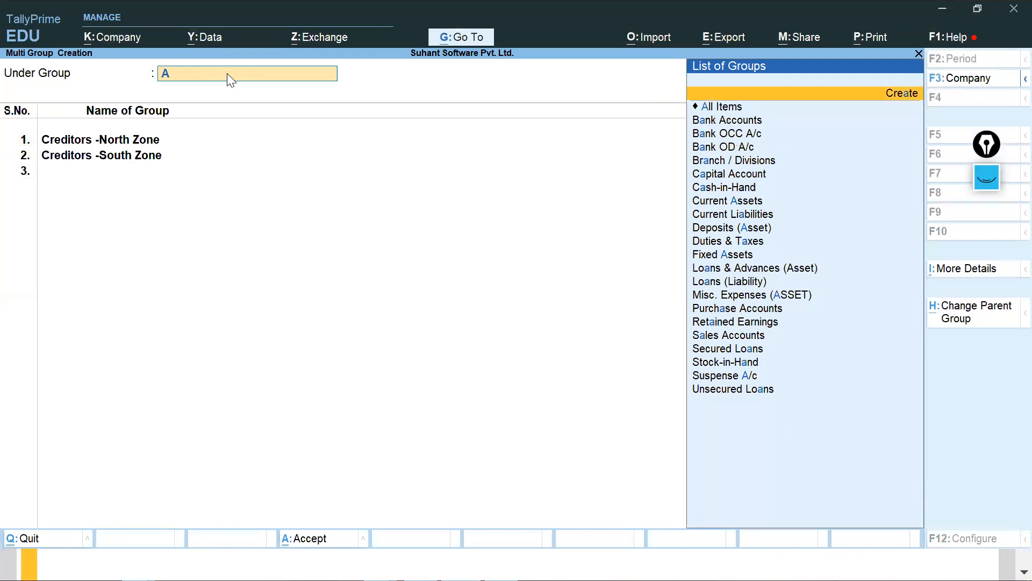
key("BackSpace")
type("Sun")
key("Down")
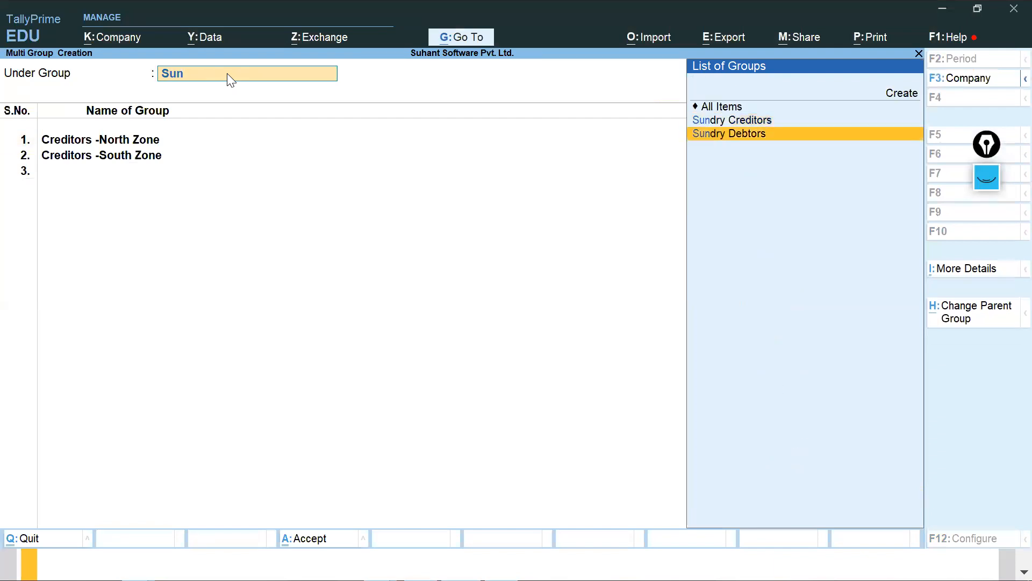
key("Up")
key("Return")
key("Return")
key("Return")
key("Escape")
Step: Copy "Creditors -East Zone" from the PDF guide and enter it in TallyPrime as the third group name
key("alt+Tab")
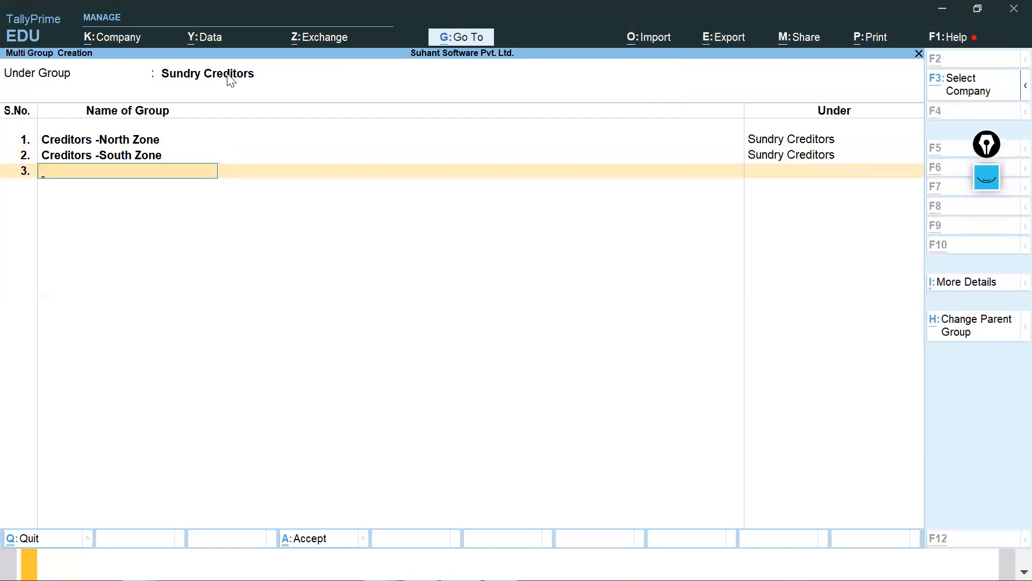
scroll(253, 274, "down", 2)
left_click_drag(270, 255, 416, 258)
key("ctrl+c")
key("alt+Tab")
key("ctrl+alt+v")
key("Return")
key("Return")
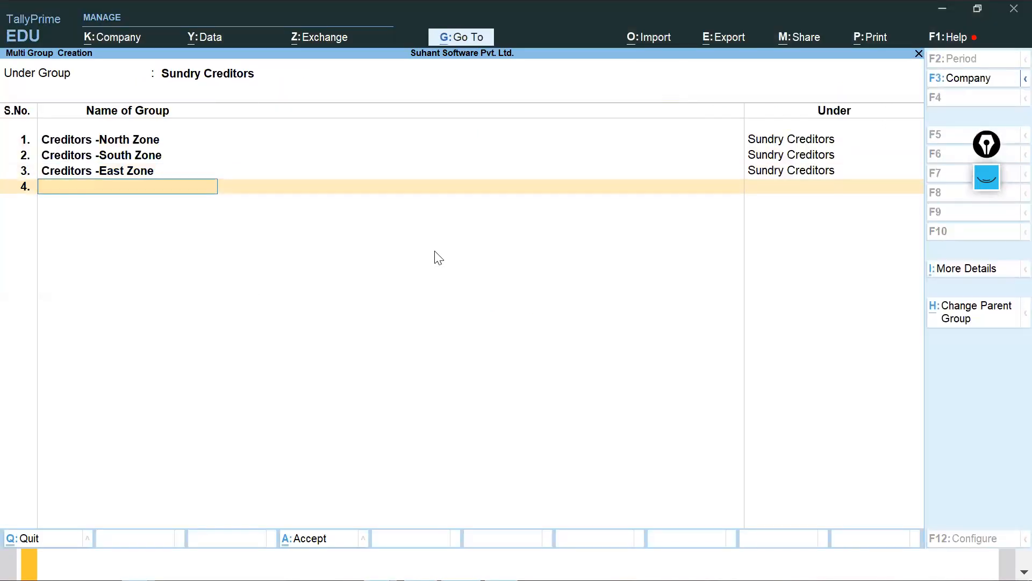
Step: Copy "Creditors -West Zone" from the PDF guide into TallyPrime as the fourth group name, and accept the Multi Group Creation
key("alt+Tab")
left_click_drag(271, 277, 417, 281)
key("ctrl+c")
key("alt+Tab")
key("ctrl+alt+v")
key("Return")
key("Return")
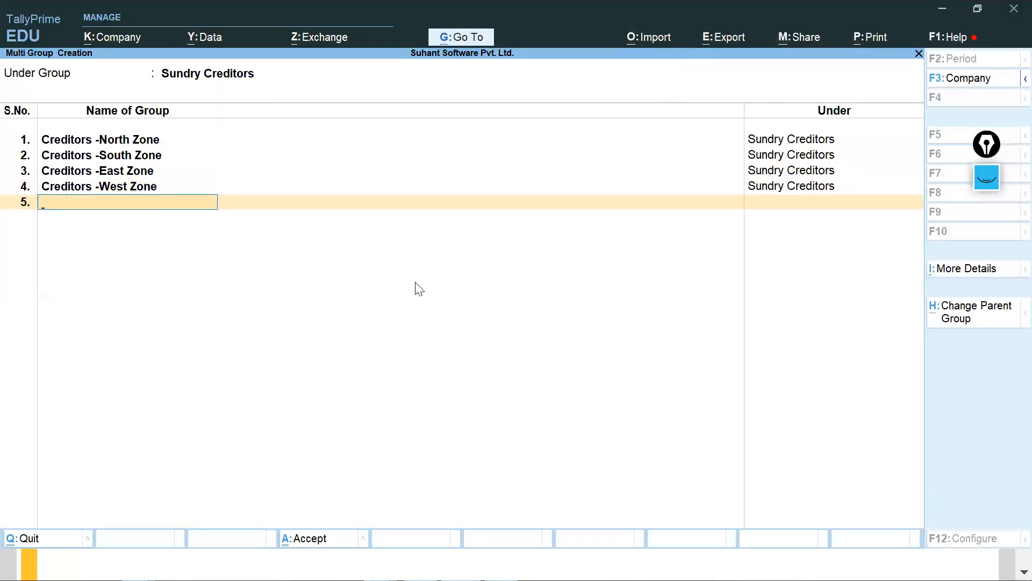
key("ctrl+a")
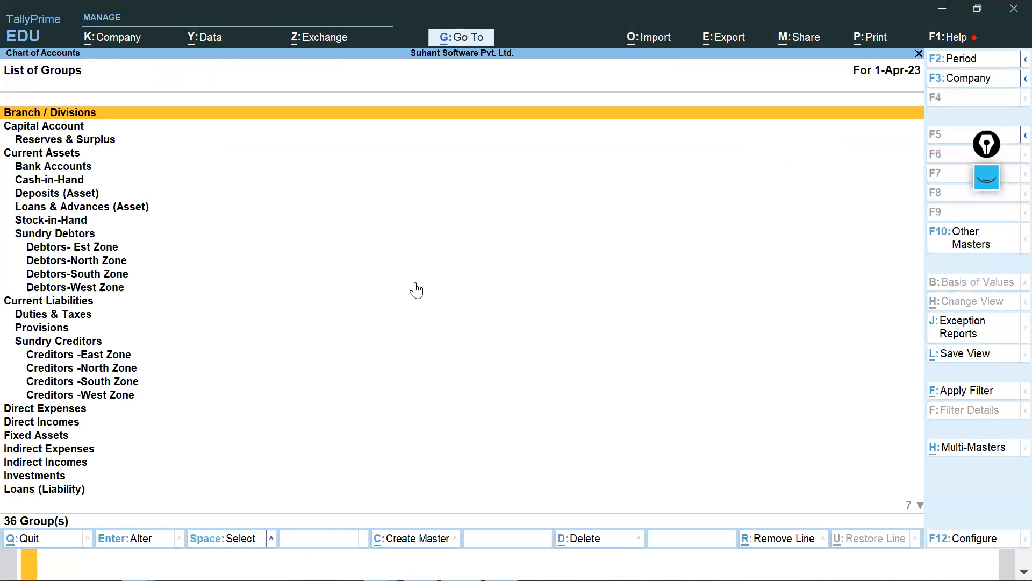
Step: Check the List of Groups for the zone groups under Sundry Debtors and Sundry Creditors
key("Down")
key("Down")
key("Down")
key("Down")
key("Down")
key("Down")
key("Down")
key("Down")
key("Down")
key("Down")
key("Down")
key("Down")
key("Down")
key("Down")
key("Down")
key("Down")
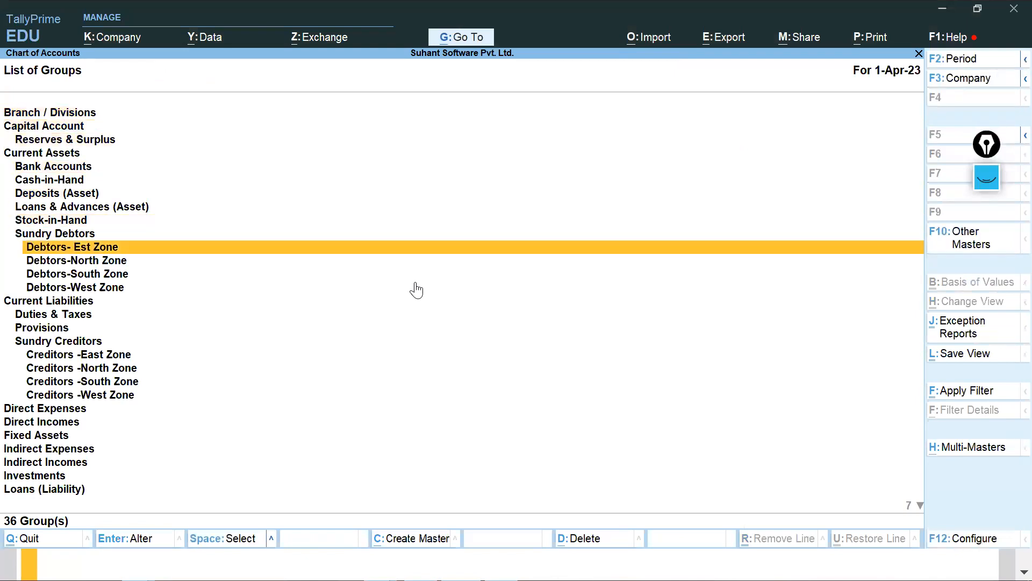
Step: Switch to the PDF guide and review section 3.6.2 Multi Ledgers Creation with the ledgers in Table 3.20
key("alt+Tab")
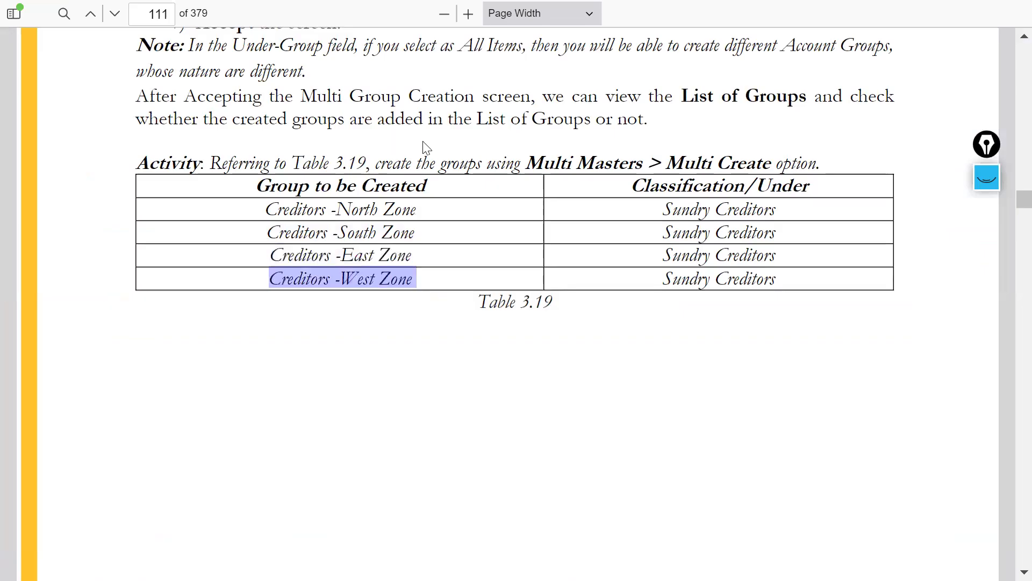
scroll(640, 371, "down", 10)
scroll(511, 349, "down", 5)
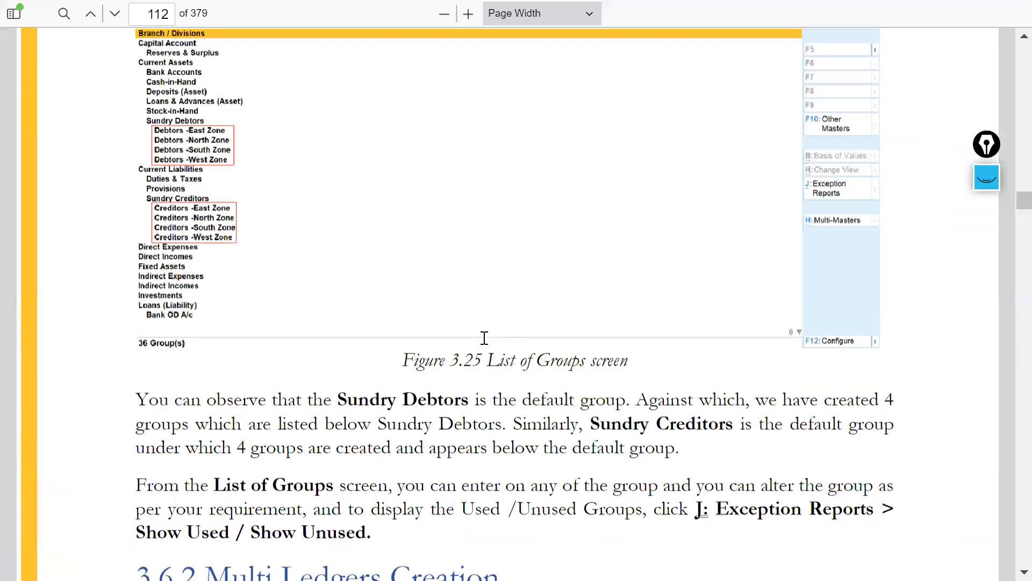
scroll(479, 339, "down", 5)
scroll(475, 337, "down", 3)
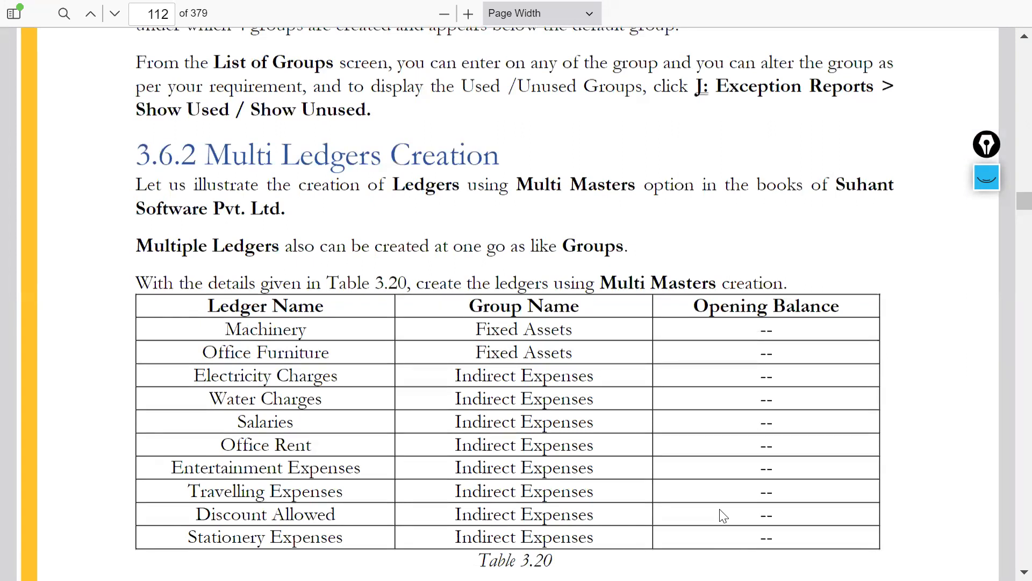
Step: Switch to TallyPrime, leave the List of Groups and open the list of Ledgers in the Chart of Accounts
key("alt+Tab")
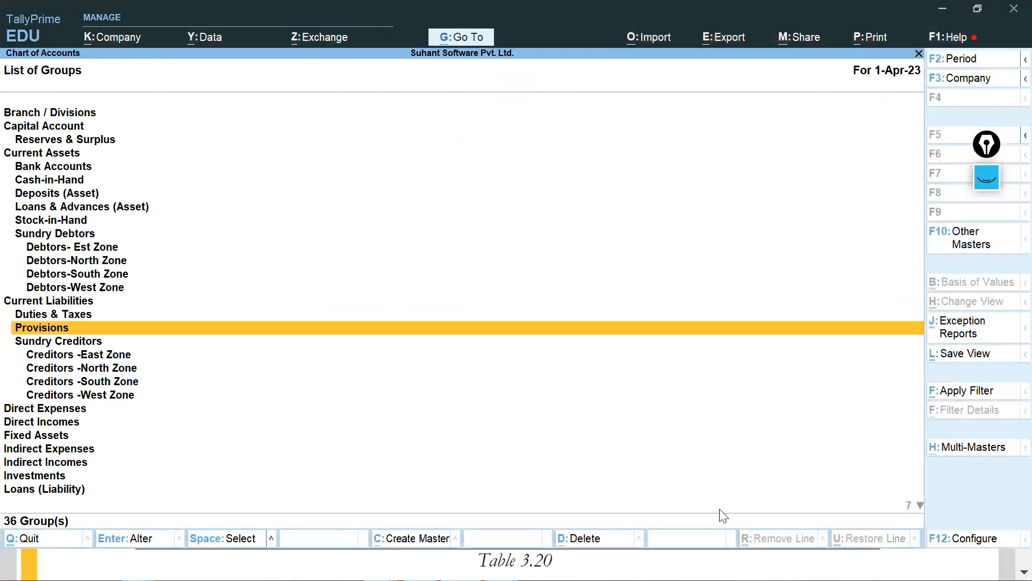
key("Escape")
key("Down")
key("Down")
key("Down")
key("Down")
key("Down")
key("Down")
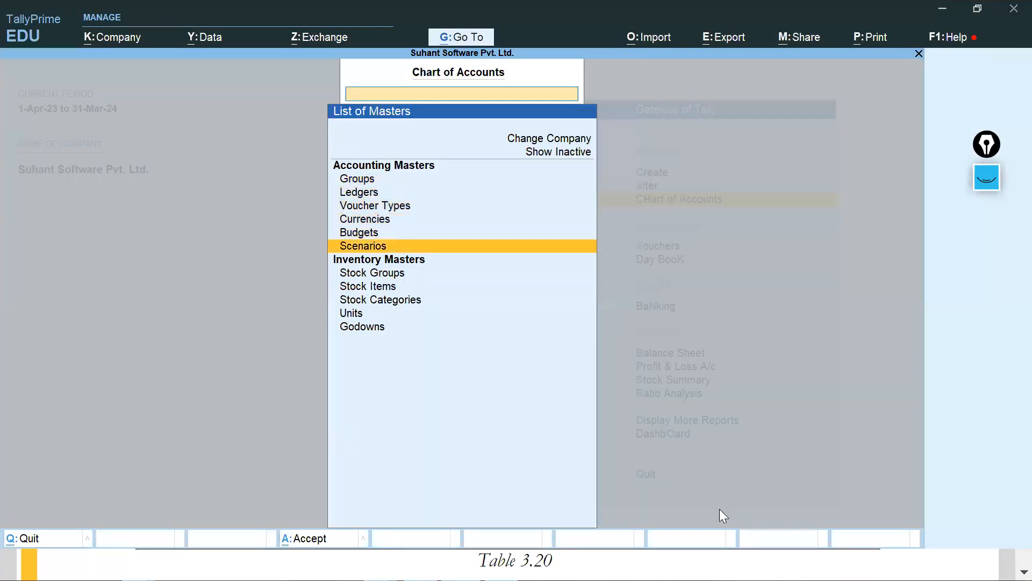
key("Up")
key("Up")
key("Up")
key("Up")
key("Up")
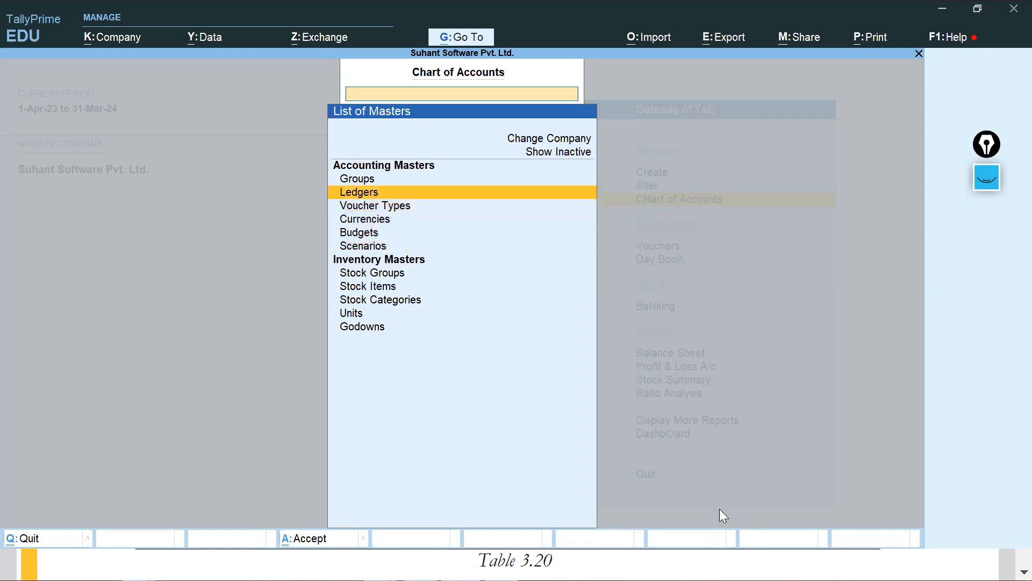
key("Escape")
key("Return")
key("Return")
Step: Start a Multi Create of ledgers with Fixed Assets as the Under Group, following Table 3.20
key("alt+h")
key("Down")
key("Up")
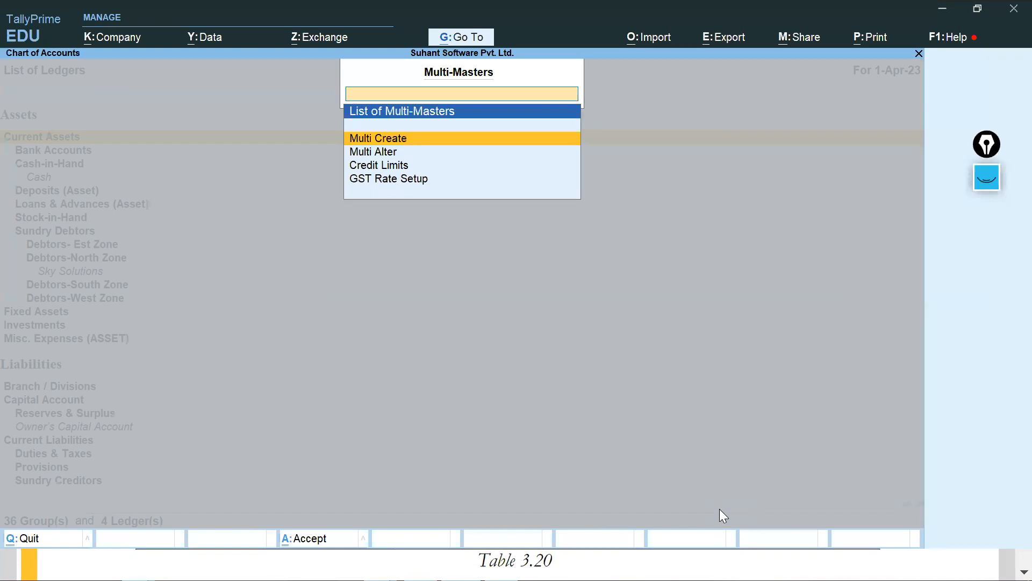
key("Return")
key("alt+Tab")
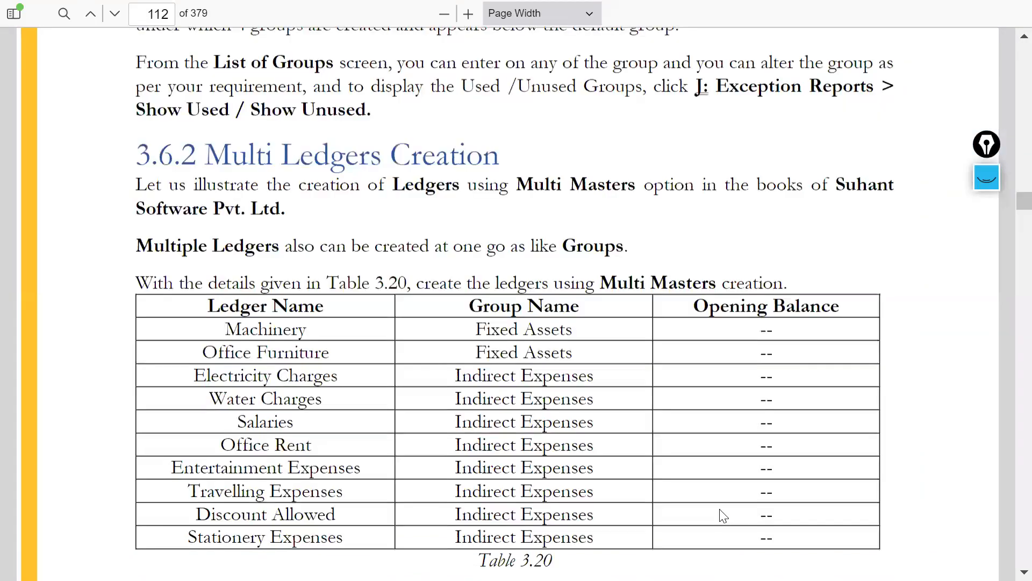
key("alt+Tab")
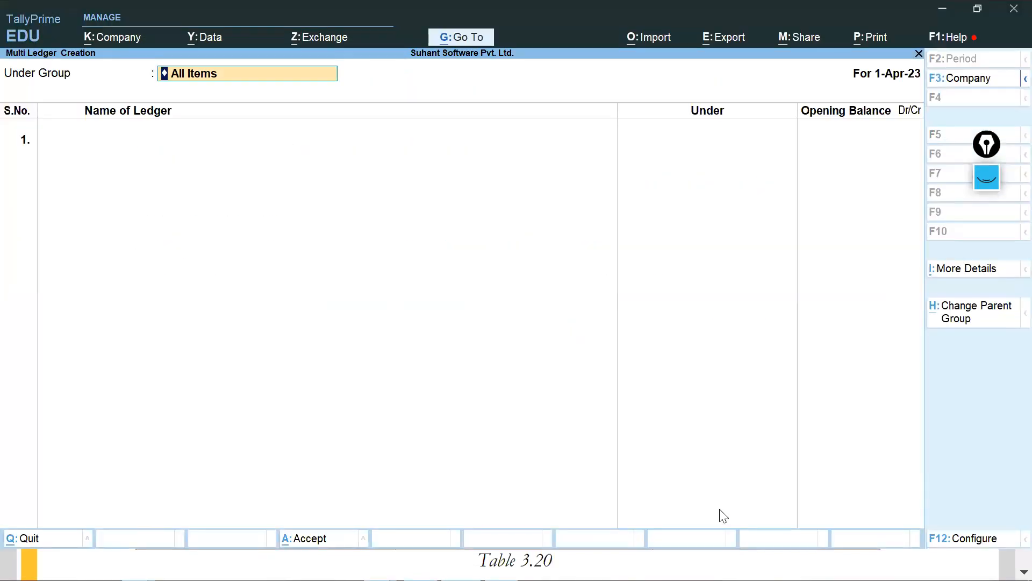
type("Fi")
key("Return")
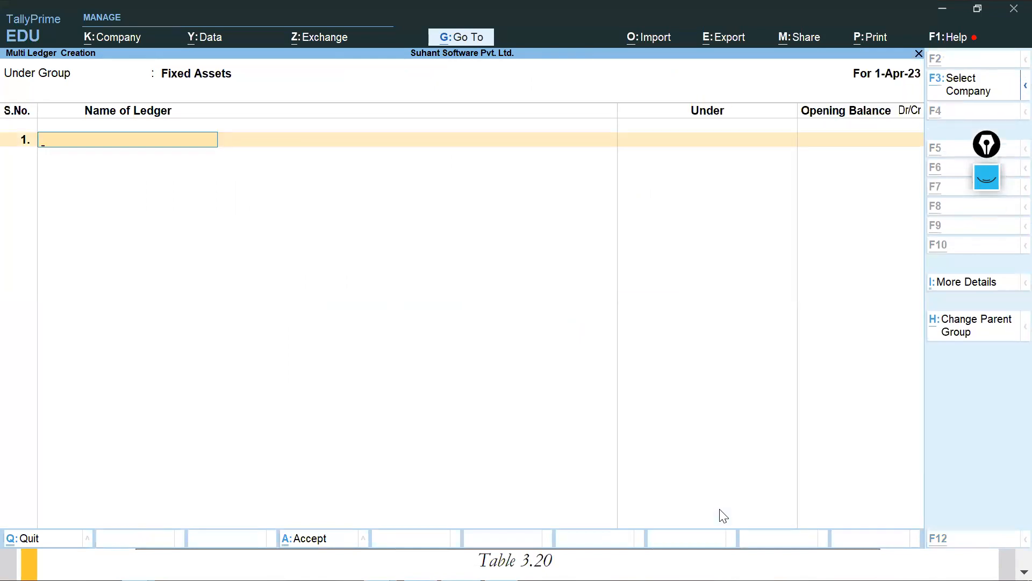
Step: Copy the ledger name Machinery from Table 3.20 in the PDF guide into TallyPrime's first row, leaving its opening balance empty
key("alt+Tab")
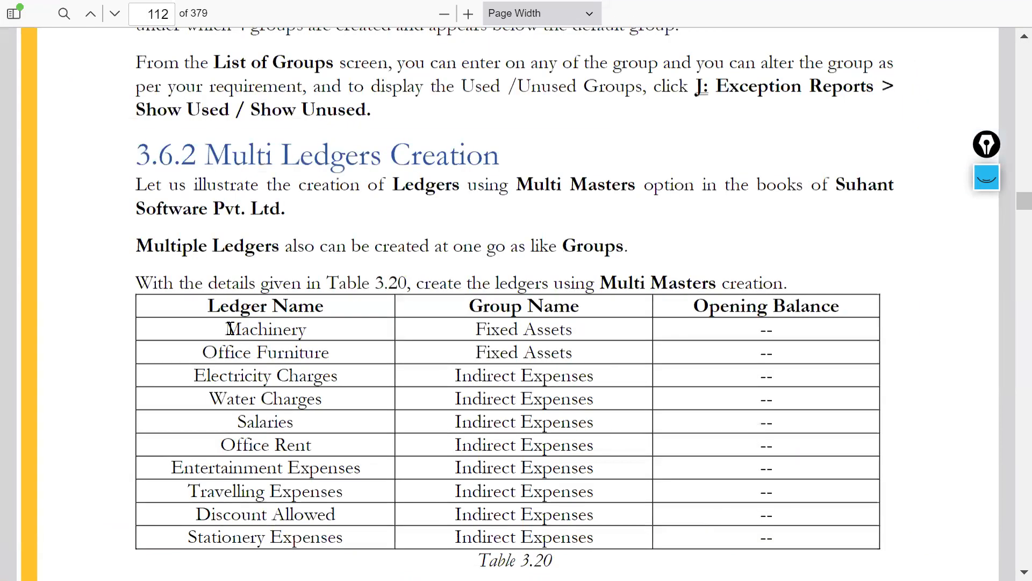
left_click_drag(228, 328, 307, 329)
key("ctrl+c")
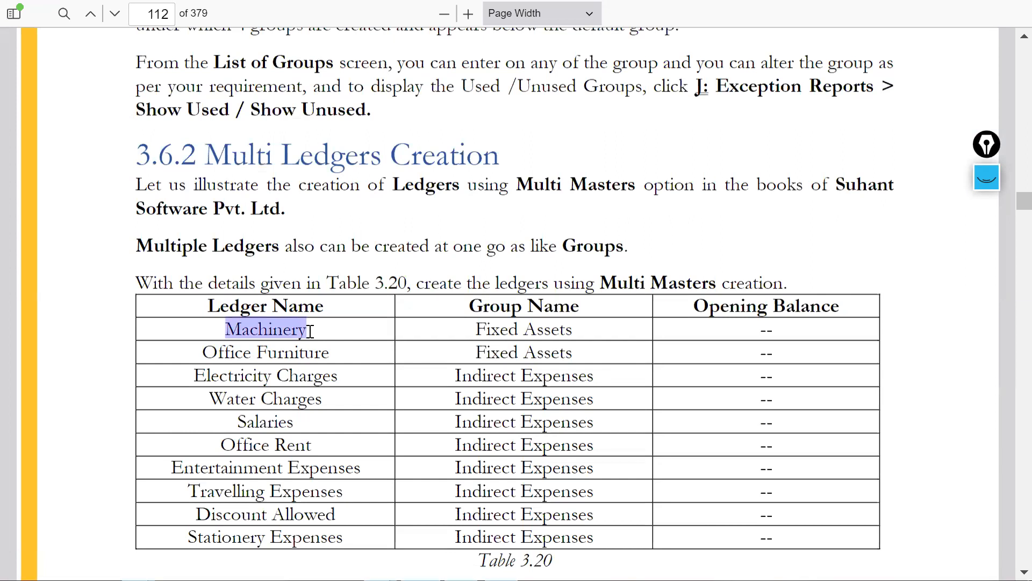
key("alt+Tab")
key("ctrl+v")
key("Return")
key("Return")
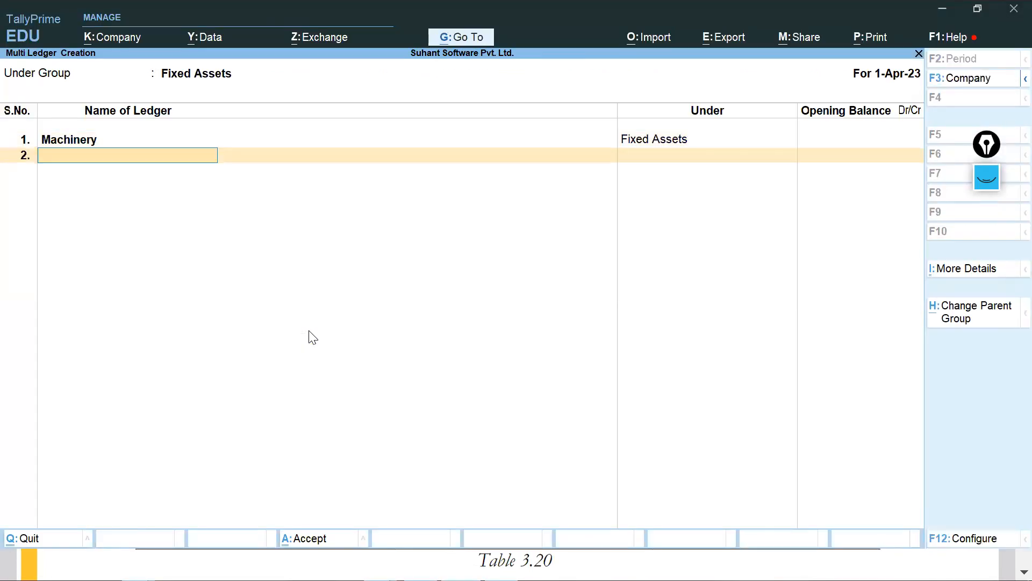
Step: Copy Office Furniture from the PDF guide into TallyPrime's second ledger row and save the Fixed Assets ledgers
key("alt+Tab")
left_click_drag(204, 356, 330, 357)
key("ctrl+c")
key("alt+Tab")
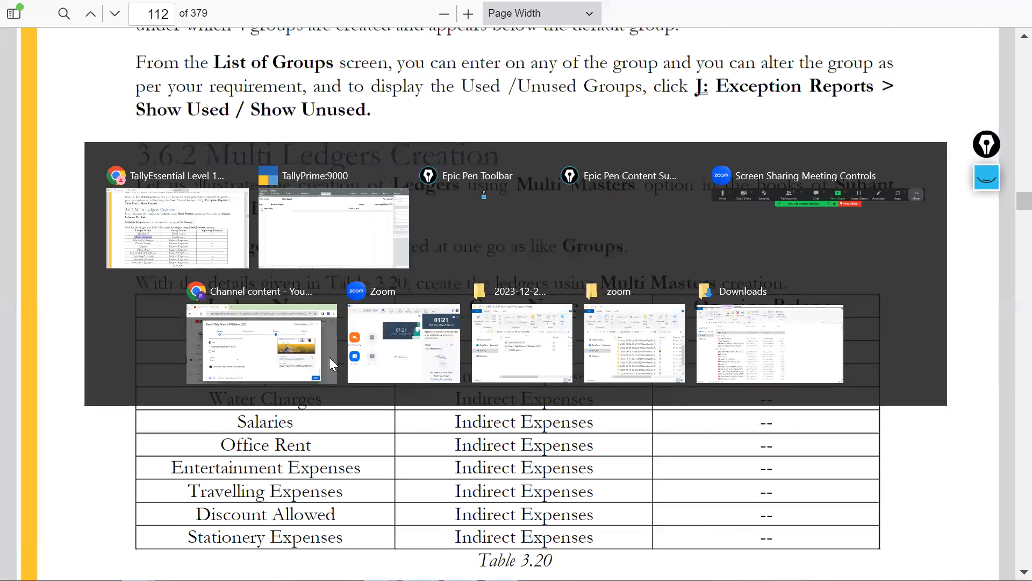
key("ctrl+v")
key("Return")
key("ctrl+a")
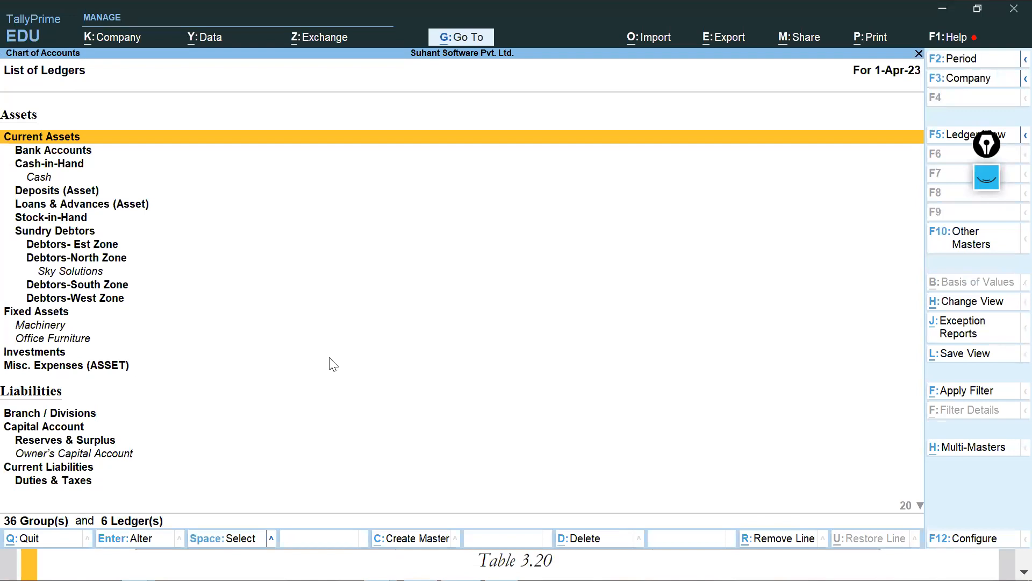
Step: Check the remaining Table 3.20 ledgers in the PDF guide and start a TallyPrime Multi Create with Indirect Expenses as the Under Group
key("alt+Tab")
scroll(380, 386, "down", 2)
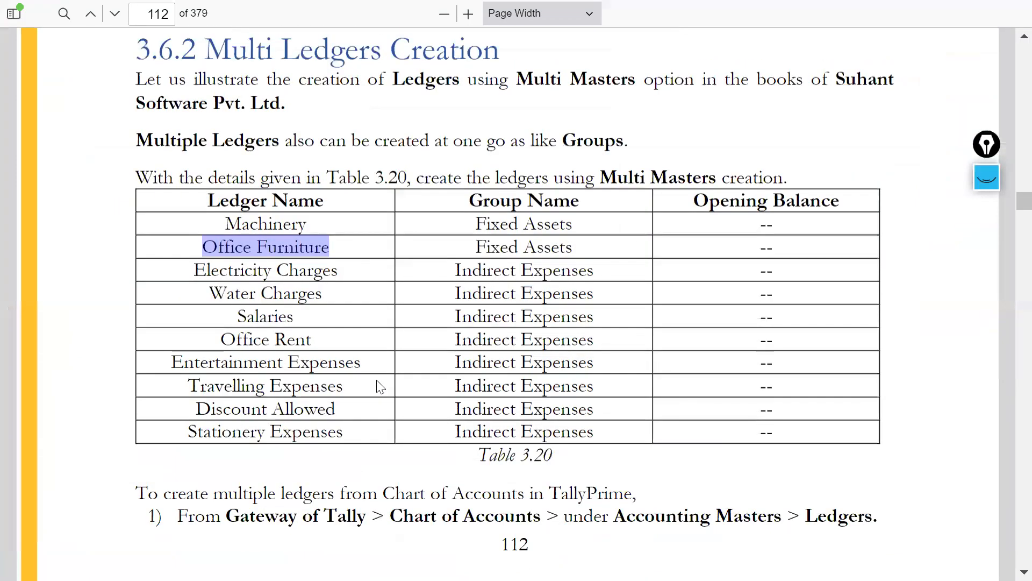
scroll(380, 386, "down", 2)
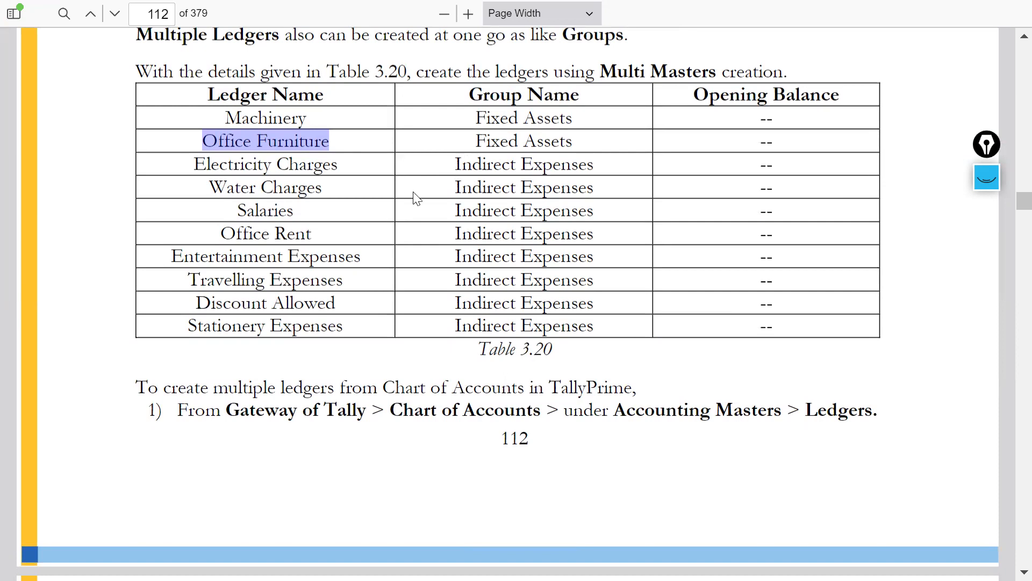
key("alt+Tab")
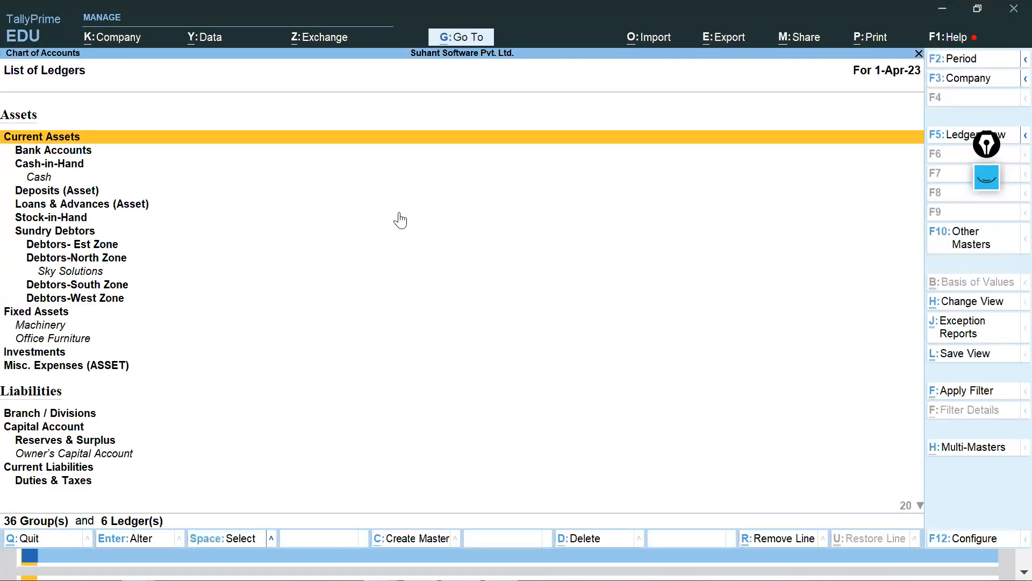
key("ctrl+h")
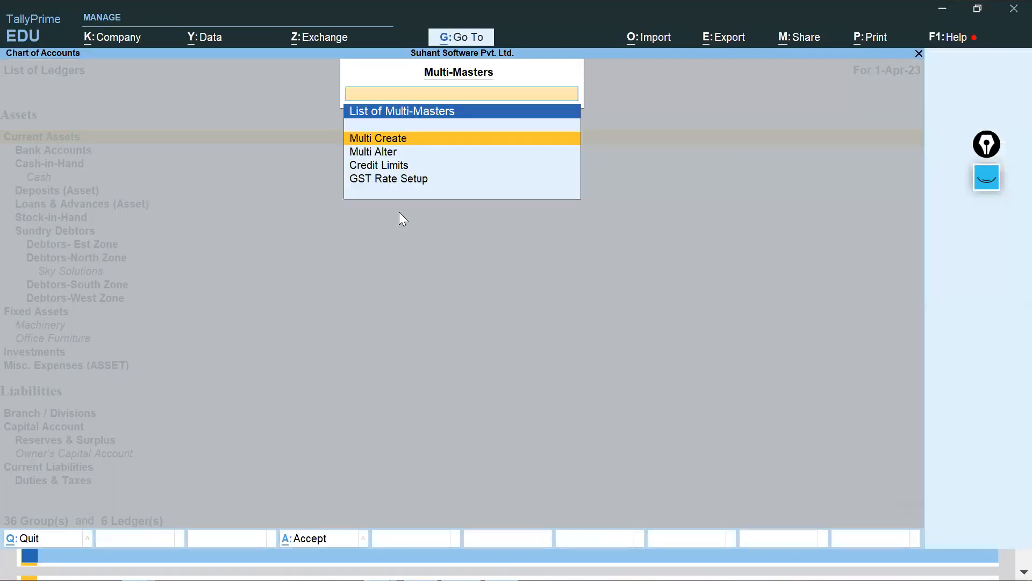
key("Return")
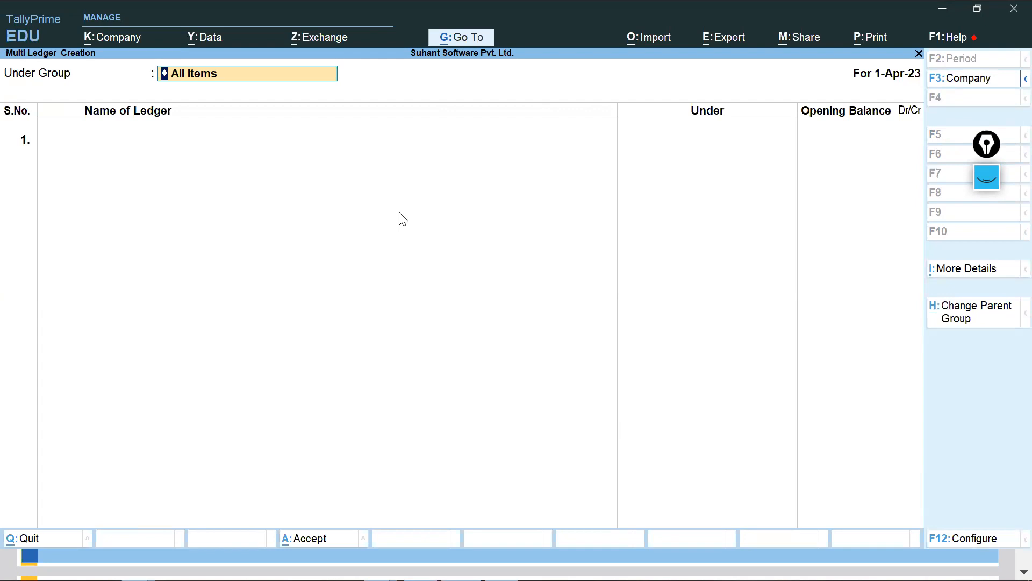
type("Ind")
key("Down")
key("Down")
key("Up")
key("Return")
Step: Copy Electricity Charges from Table 3.20 in the PDF guide into TallyPrime's first ledger row, without an opening balance
key("alt+Tab")
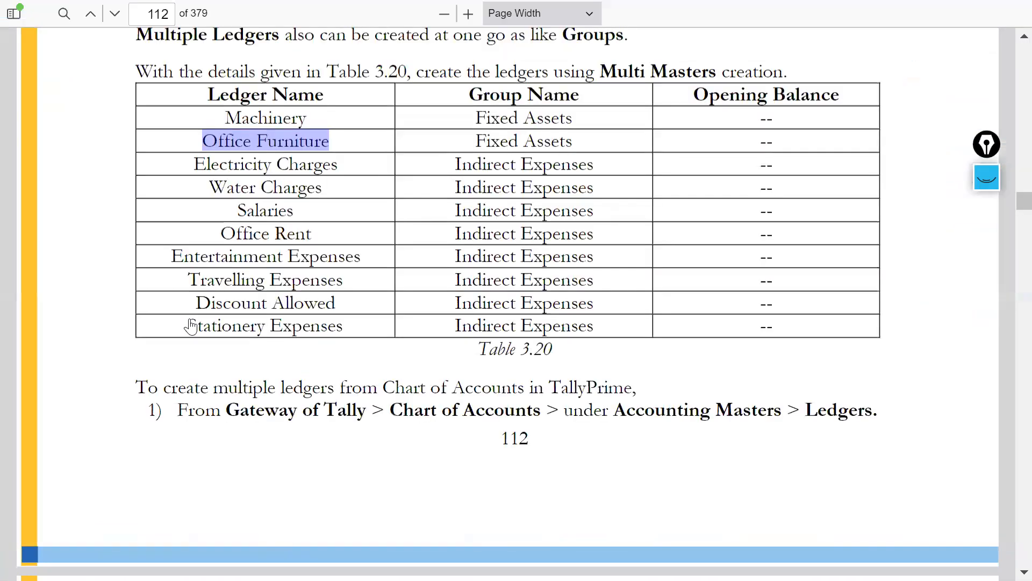
scroll(211, 258, "up", 2)
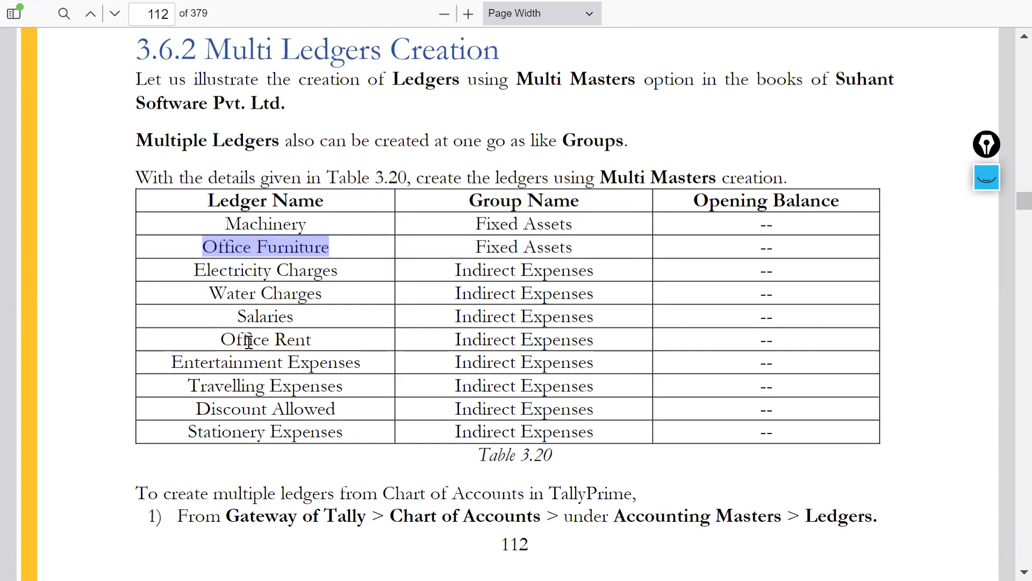
key("alt+Tab")
key("alt+Tab")
left_click_drag(192, 269, 341, 270)
left_click(202, 271)
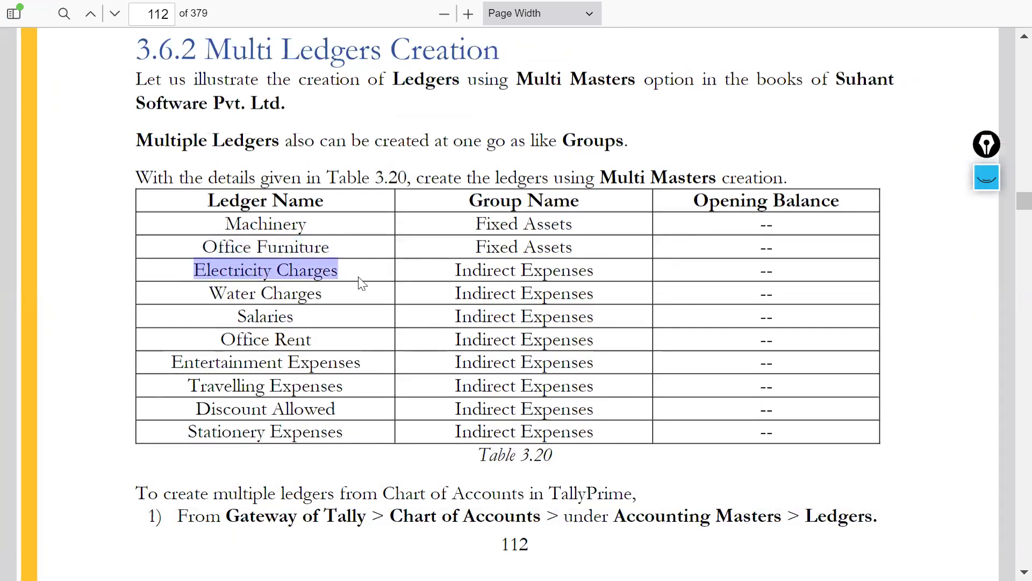
key("ctrl+c")
key("alt+Tab")
key("ctrl+alt+v")
key("Return")
key("Return")
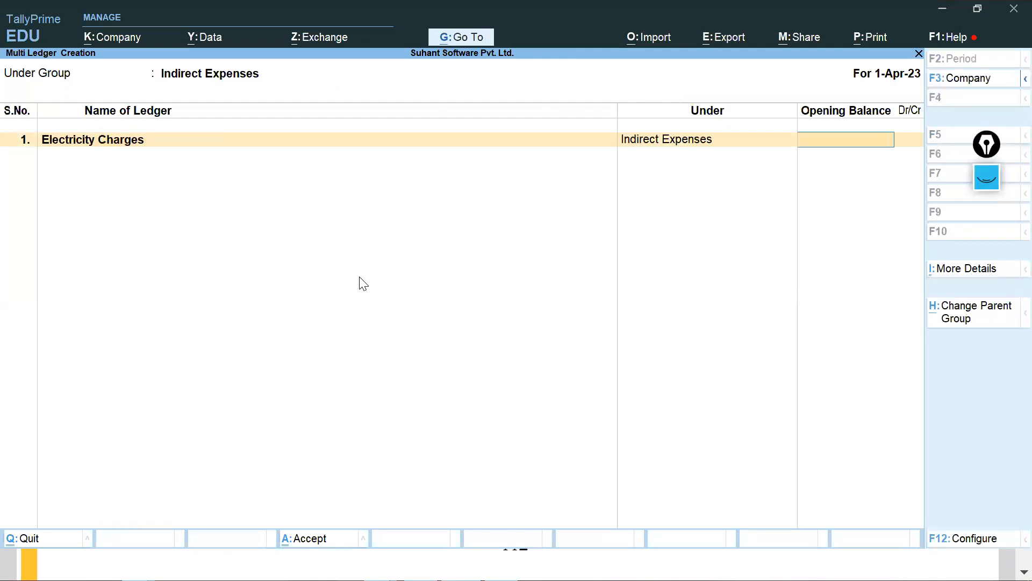
key("Return")
key("ctrl+a")
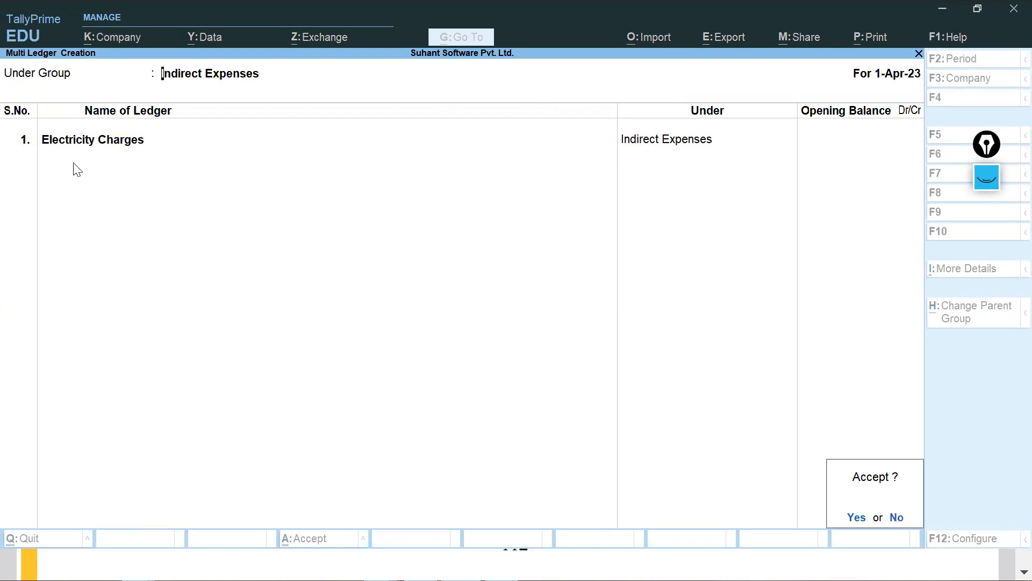
key("n")
key("Return")
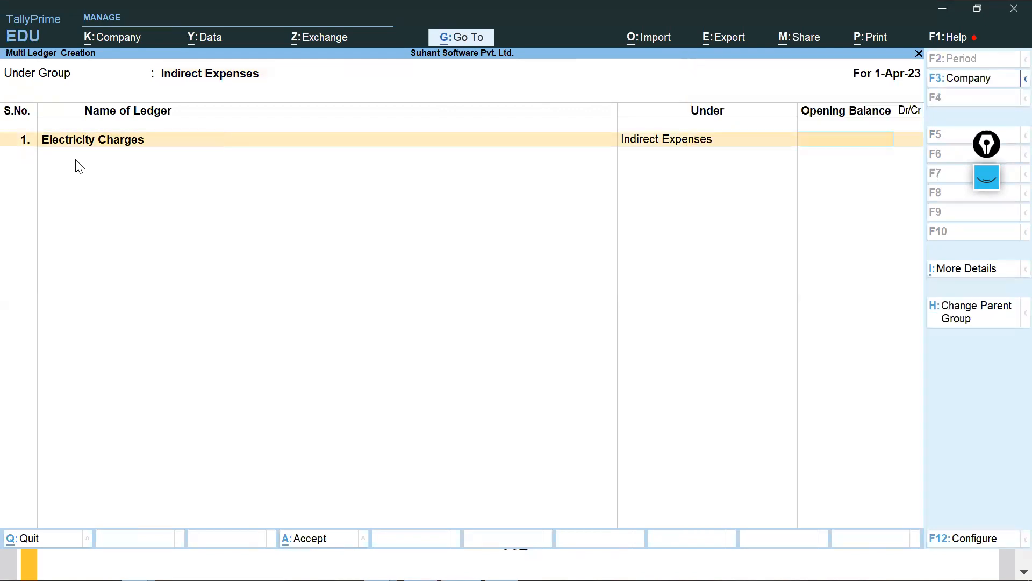
key("Return")
Step: Copy Water Charges from the PDF guide into the second ledger row in TallyPrime, without an opening balance
key("alt+Tab")
left_click_drag(214, 291, 321, 293)
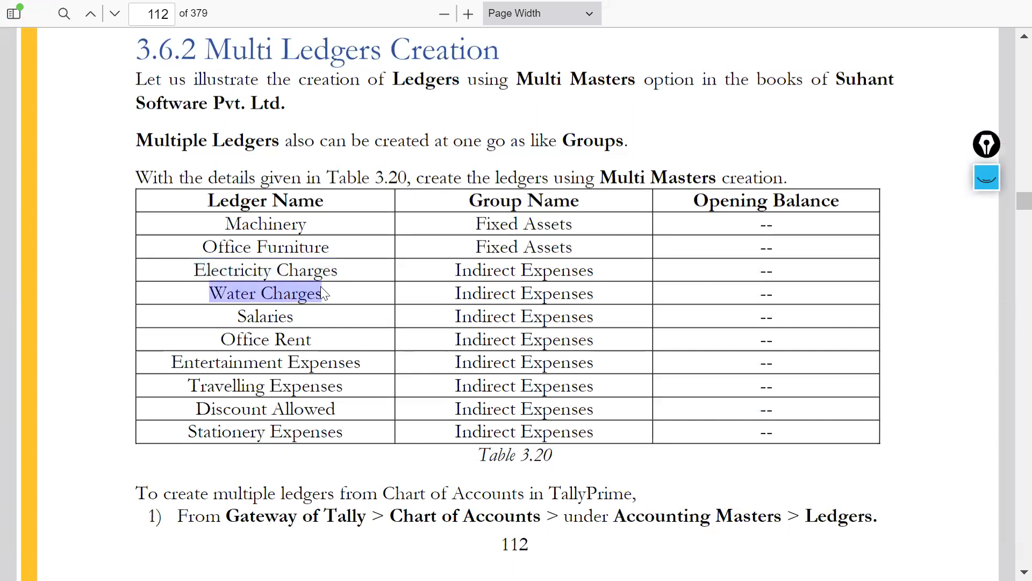
key("ctrl+c")
key("alt+Tab")
key("ctrl+alt+v")
key("Return")
key("Return")
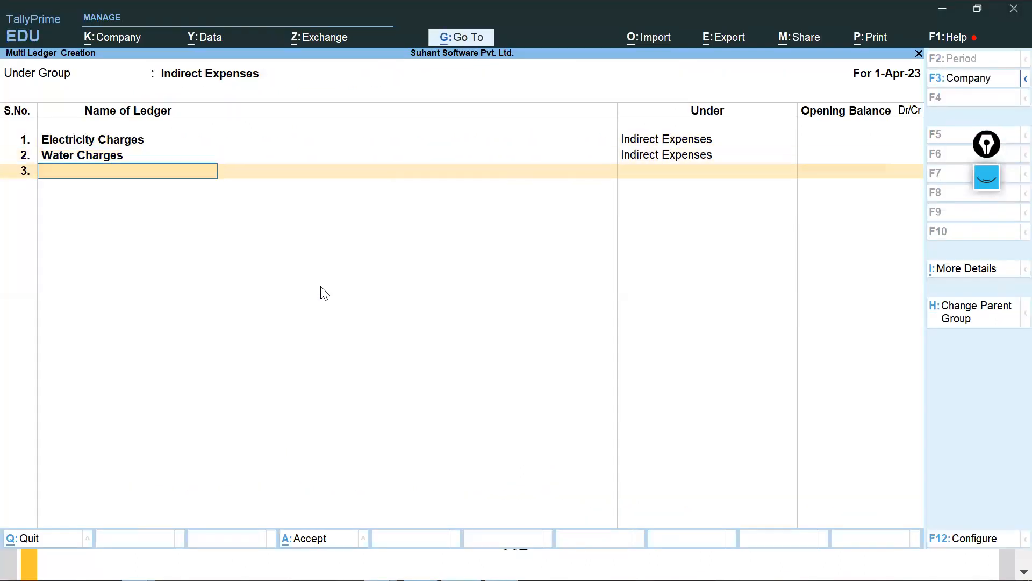
Step: Copy Salaries from the PDF guide into the third ledger row in TallyPrime, without an opening balance
key("alt+Tab")
left_click_drag(237, 316, 297, 315)
key("ctrl+c")
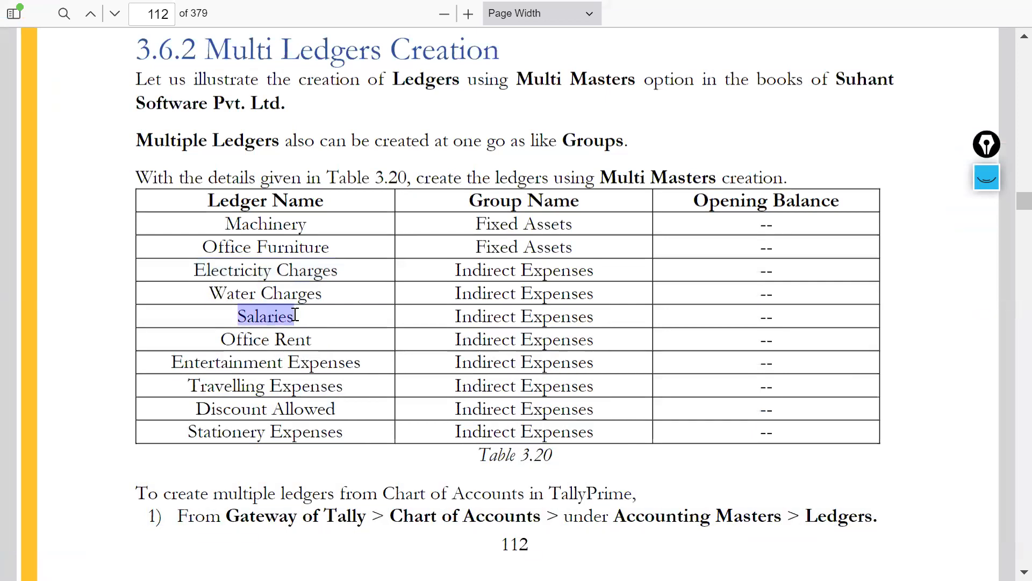
key("alt+Tab")
key("ctrl+alt+v")
key("Return")
key("Return")
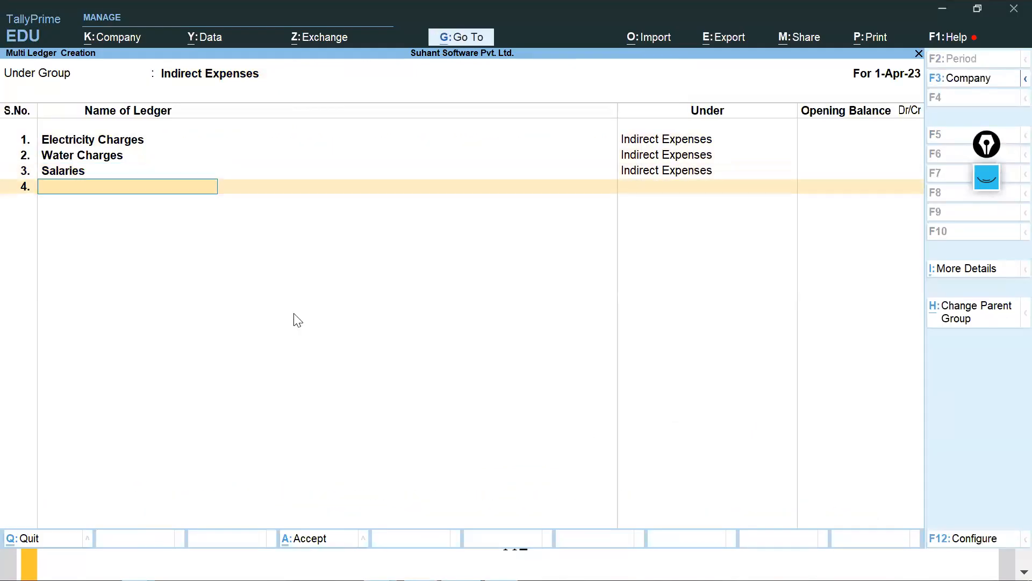
Step: Copy Office Rent from the PDF guide into the fourth ledger row in TallyPrime, without an opening balance
key("alt+Tab")
scroll(280, 318, "down", 1)
left_click_drag(222, 233, 318, 233)
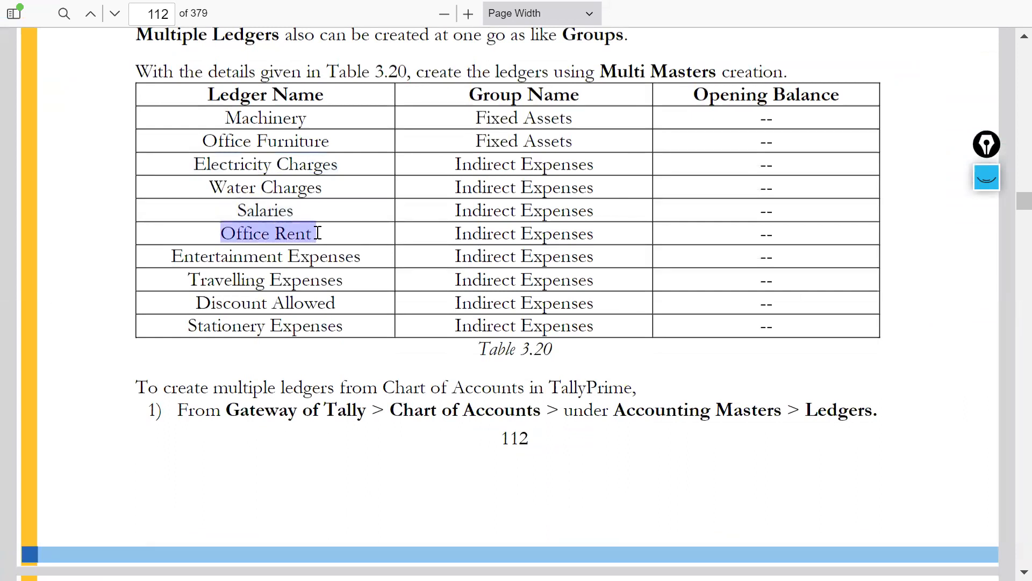
key("ctrl+c")
key("alt+Tab")
key("ctrl+alt+v")
key("Return")
key("Return")
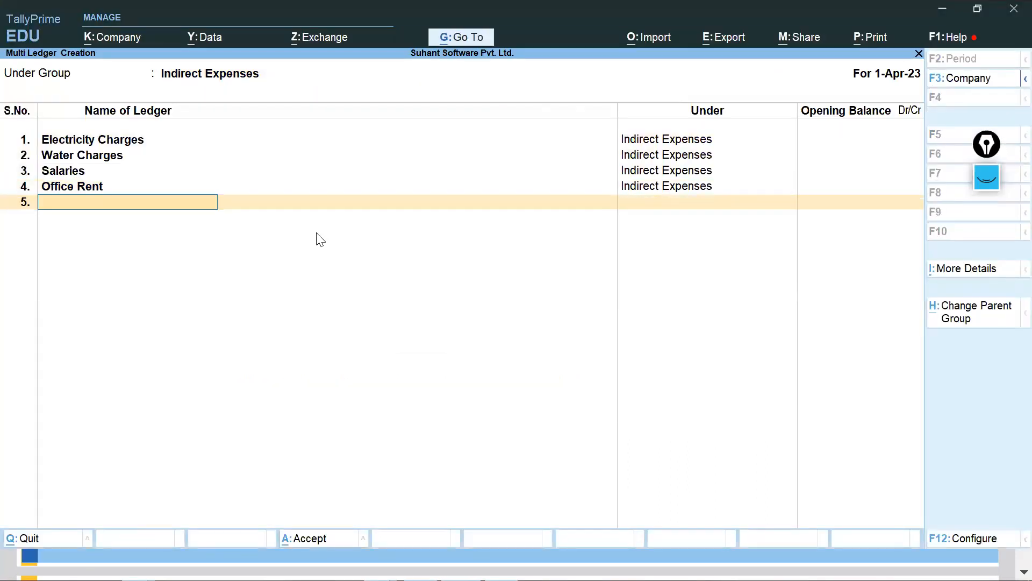
Step: Copy Entertainment Expenses from the PDF guide into the fifth ledger row in TallyPrime, without an opening balance
key("alt+Tab")
left_click_drag(172, 257, 361, 254)
key("ctrl+c")
key("alt+Tab")
key("ctrl+alt+v")
key("Return")
key("Return")
key("Return")
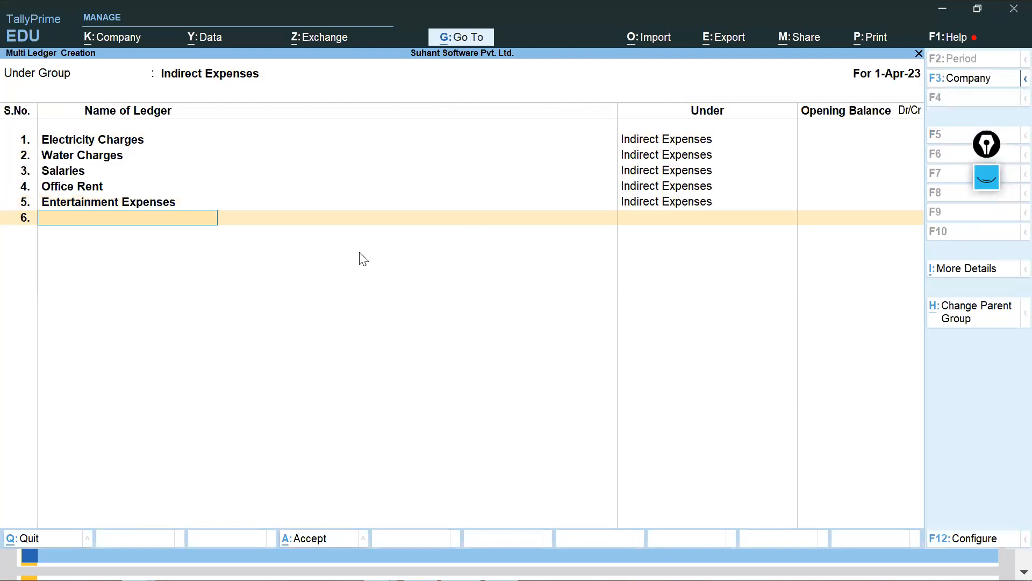
Step: Copy Travelling Expenses from the PDF guide into the sixth ledger row in TallyPrime, without an opening balance
key("alt+Tab")
left_click_drag(192, 276, 343, 276)
key("ctrl+c")
key("alt+Tab")
key("ctrl+alt+v")
key("Return")
key("Return")
key("Return")
Step: Copy Discount Allowed from the PDF guide into the seventh ledger row in TallyPrime, without an opening balance
key("alt+Tab")
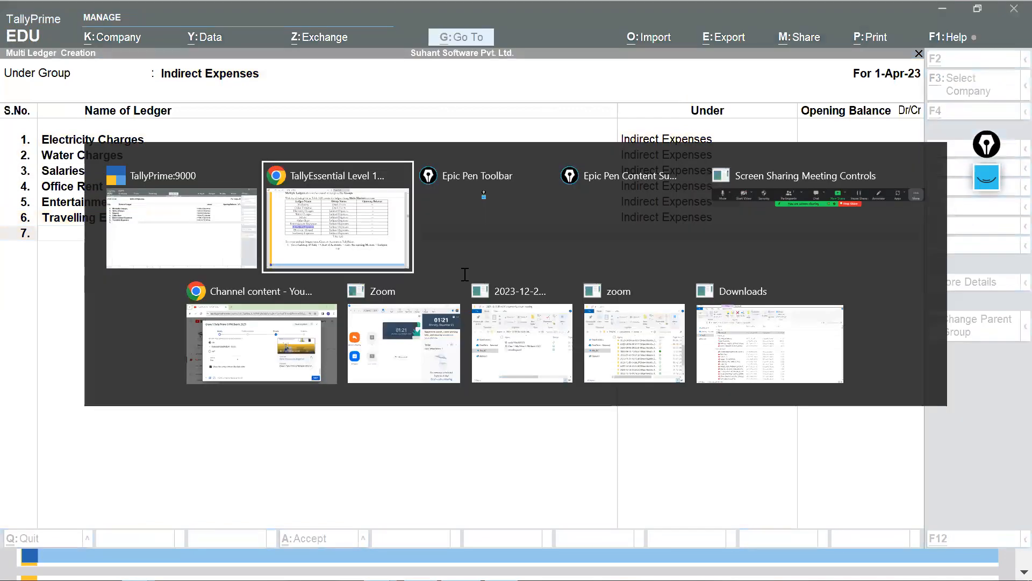
left_click_drag(194, 305, 337, 304)
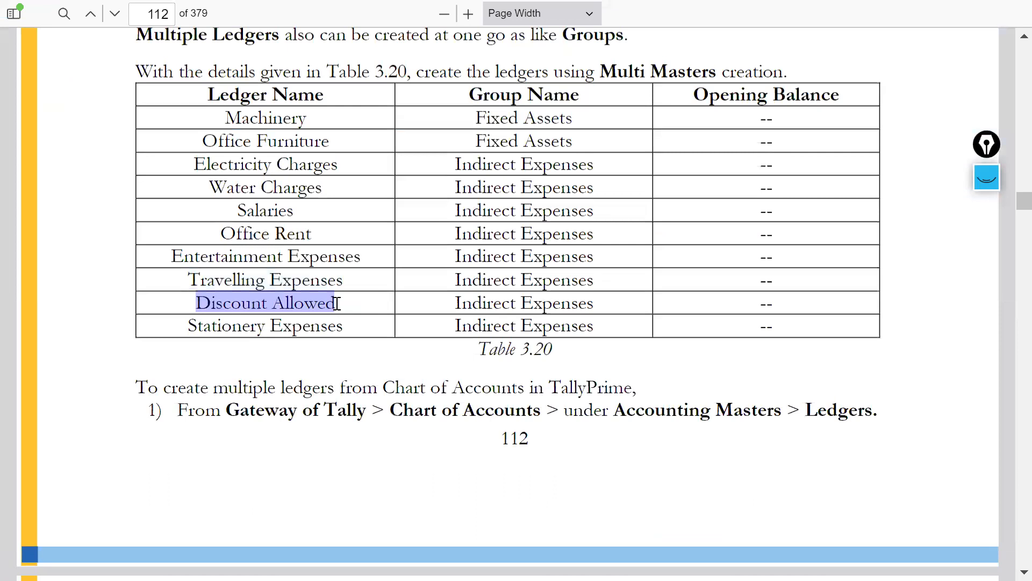
key("alt+Tab")
key("ctrl+alt+v")
key("Return")
key("Return")
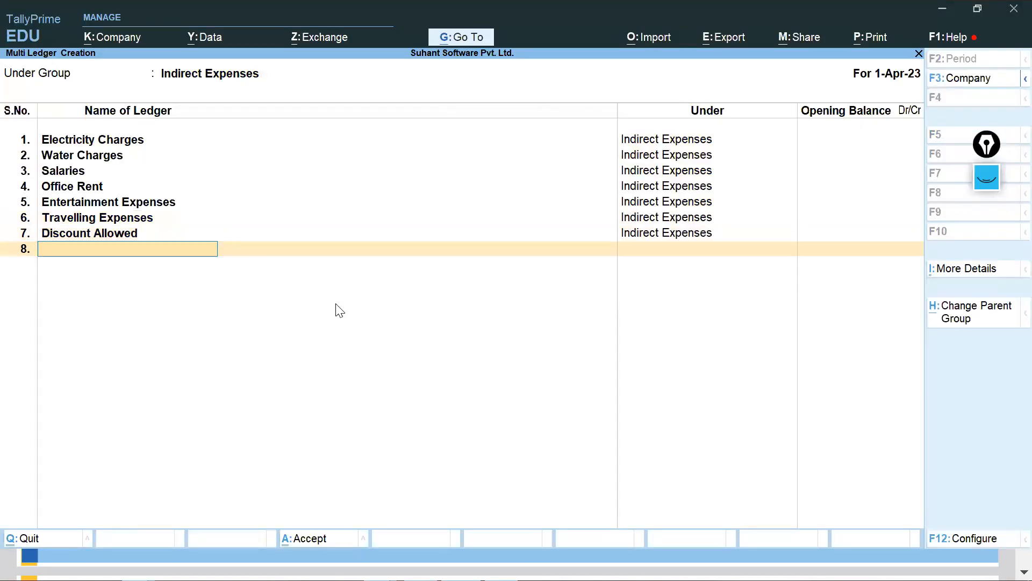
Step: Copy Stationery Expenses from the PDF guide into the eighth ledger row in TallyPrime
key("alt+Tab")
left_click_drag(192, 324, 345, 321)
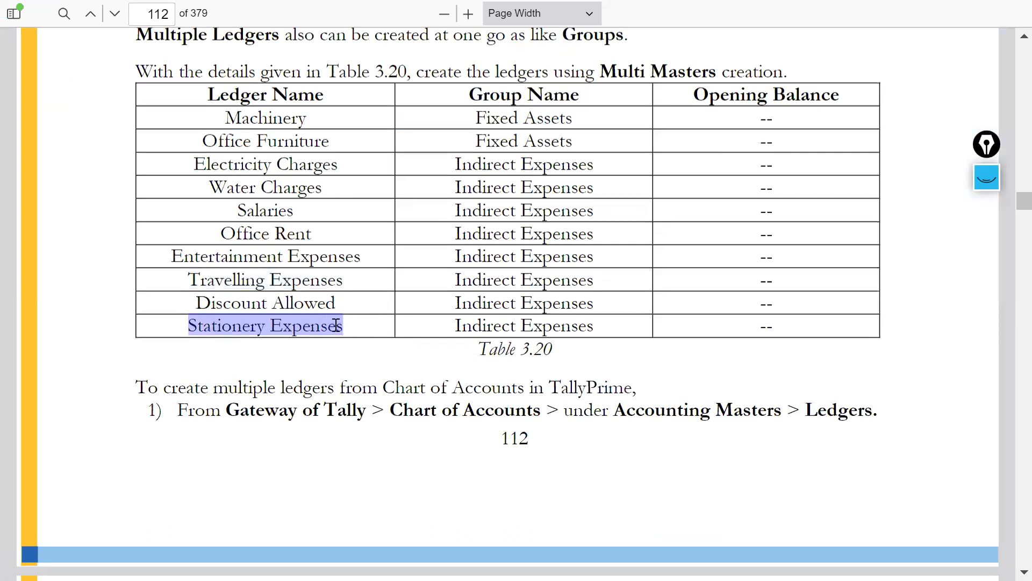
left_click(336, 325)
left_click_drag(192, 324, 339, 327)
key("alt+Tab")
key("ctrl+alt+v")
key("Return")
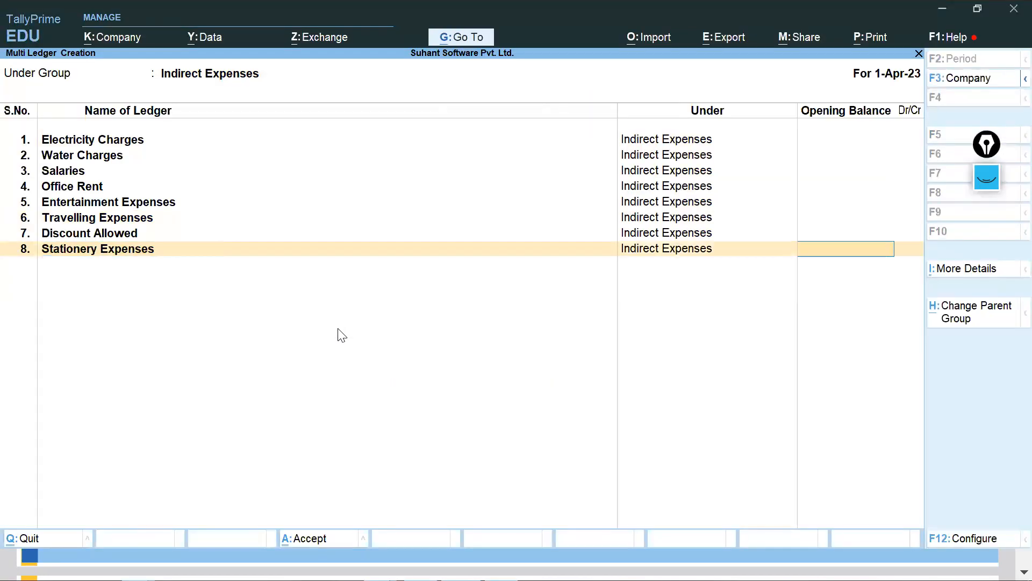
Step: Check the PDF guide's Multi Ledgers Creation instructions and save the Indirect Expenses ledgers in TallyPrime
key("alt+Tab")
scroll(339, 332, "down", 10)
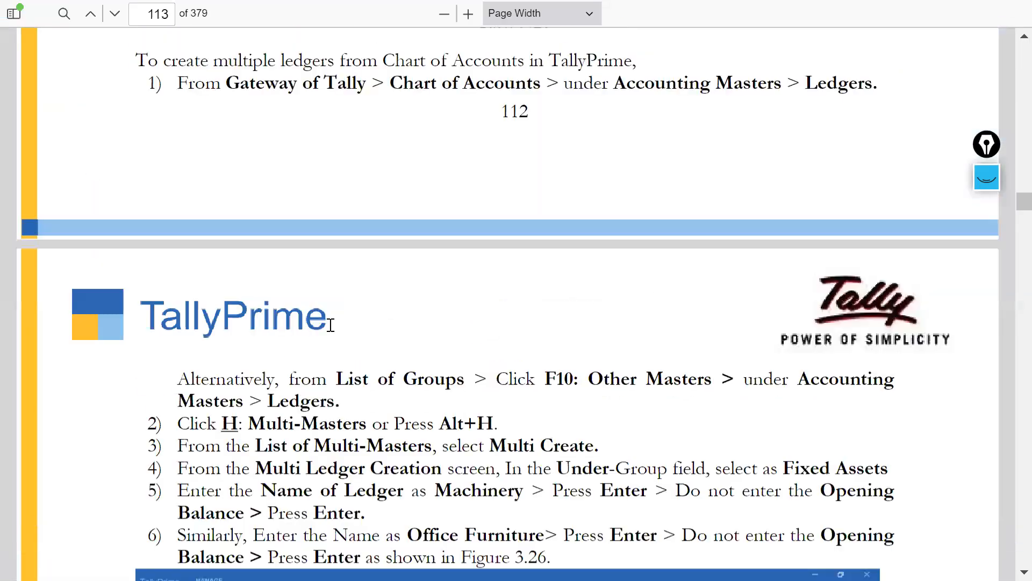
scroll(336, 332, "down", 3)
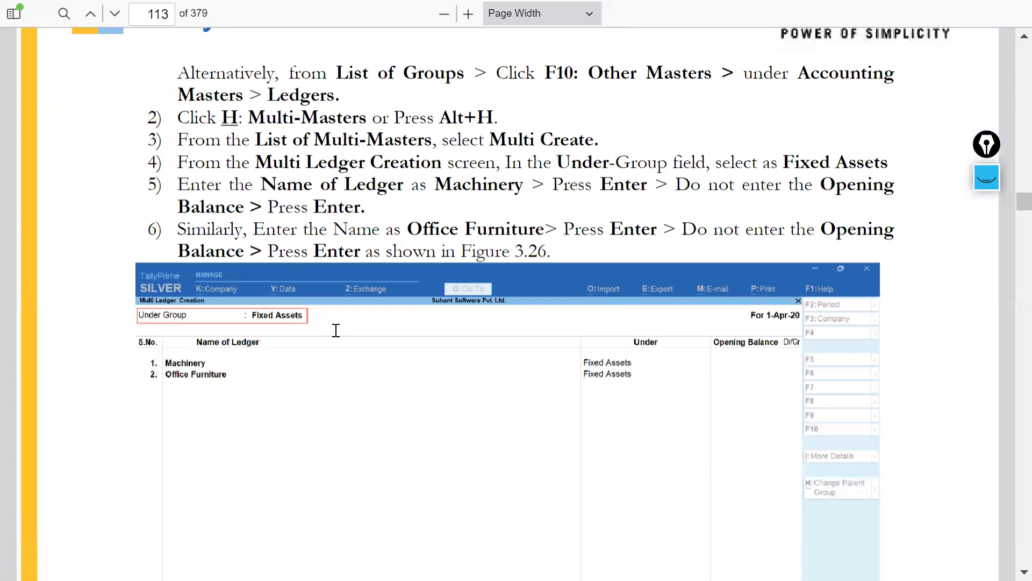
scroll(336, 332, "down", 15)
scroll(335, 334, "up", 20)
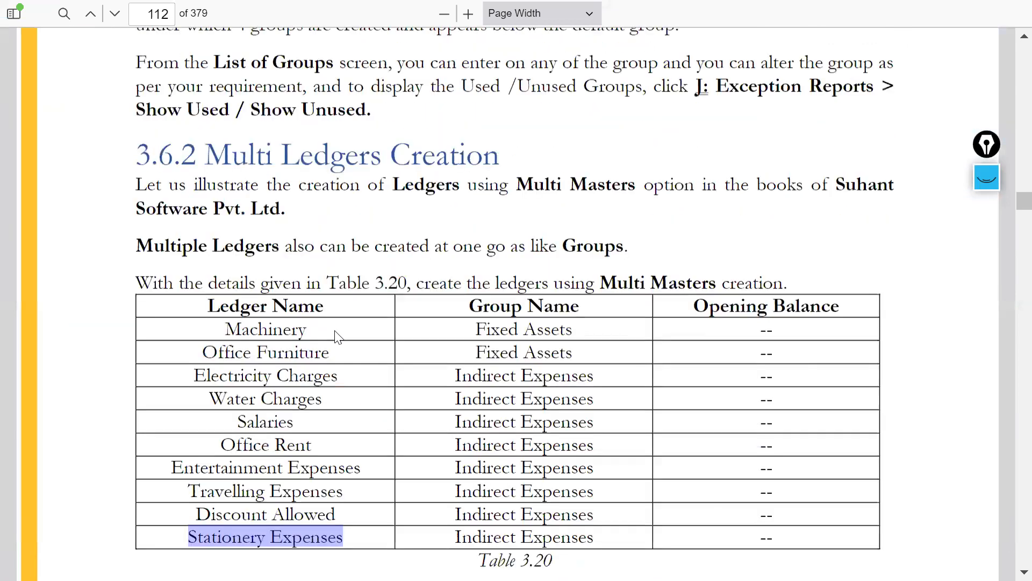
key("alt+Tab")
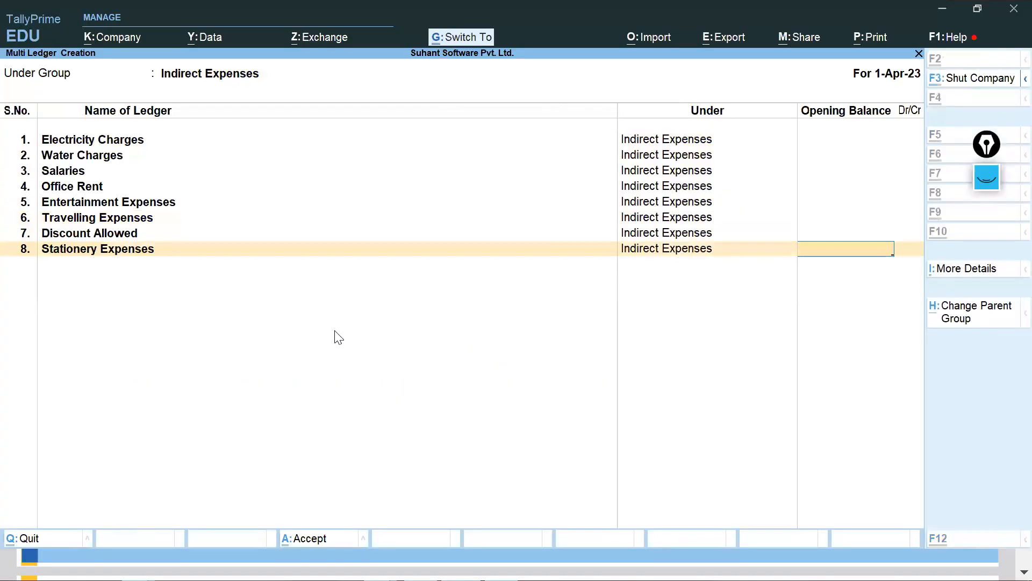
key("ctrl+a")
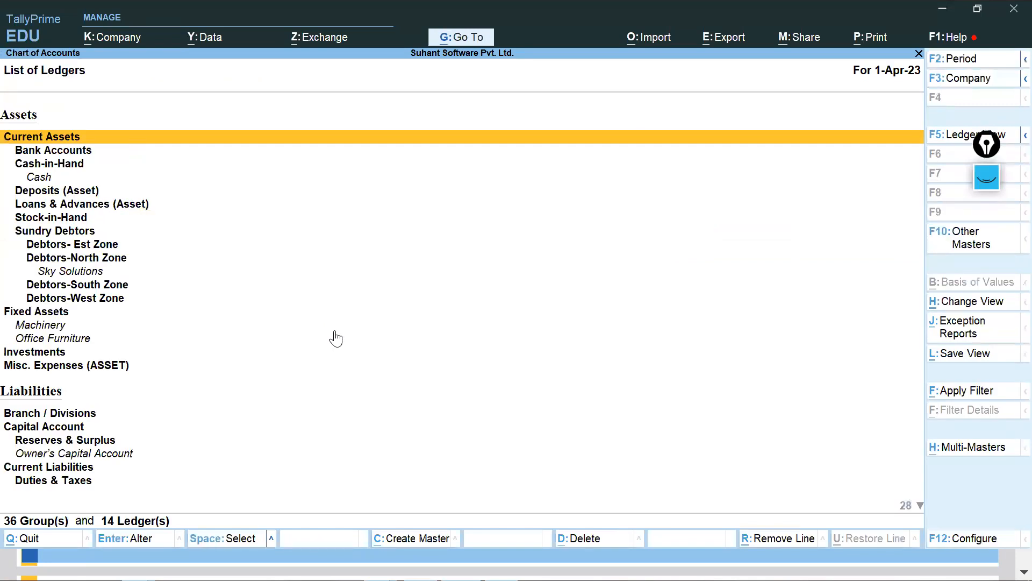
Step: Check the List of Ledgers down to Sales Accounts, examining the ledgers under Indirect Expenses
key("Down")
key("Down")
key("Down")
key("Down")
key("Down")
key("Down")
key("Down")
key("Down")
key("Down")
key("Down")
key("Down")
key("Down")
key("Down")
key("Down")
key("Down")
key("Down")
key("Down")
key("Down")
key("Down")
key("Down")
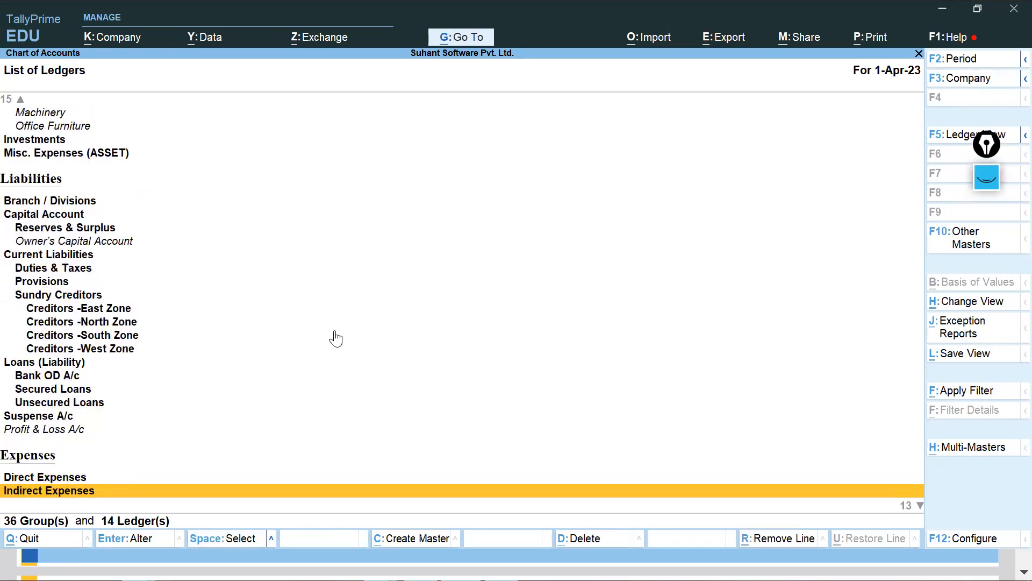
key("Down")
key("Down")
key("Down")
key("Down")
key("Down")
key("Down")
key("Down")
key("Down")
key("Down")
key("Down")
key("Down")
key("Down")
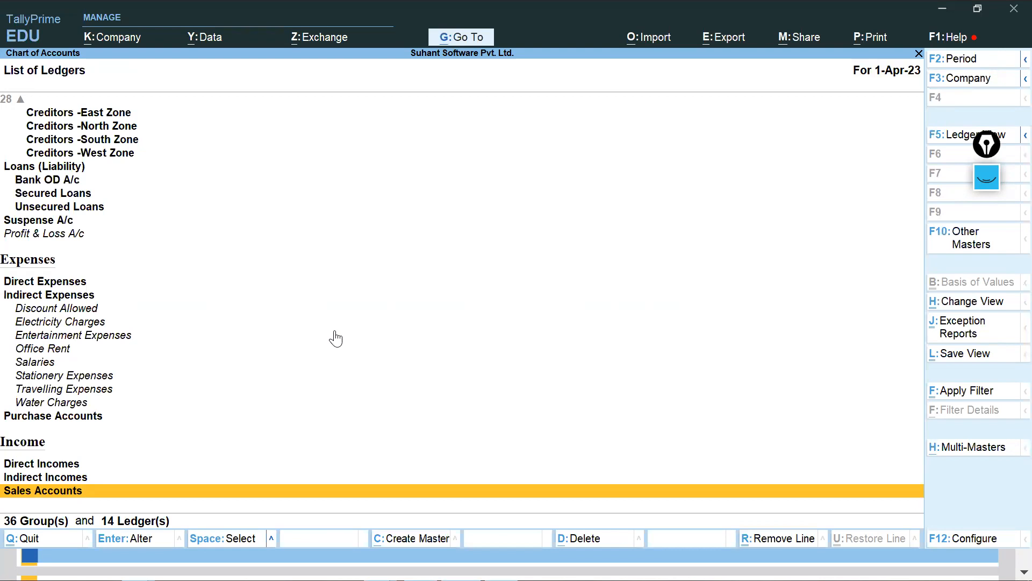
Step: Circle the group and ledger totals under the List of Ledgers with the yellow pen, add freehand strokes, and close the annotation overlay
left_click(986, 177)
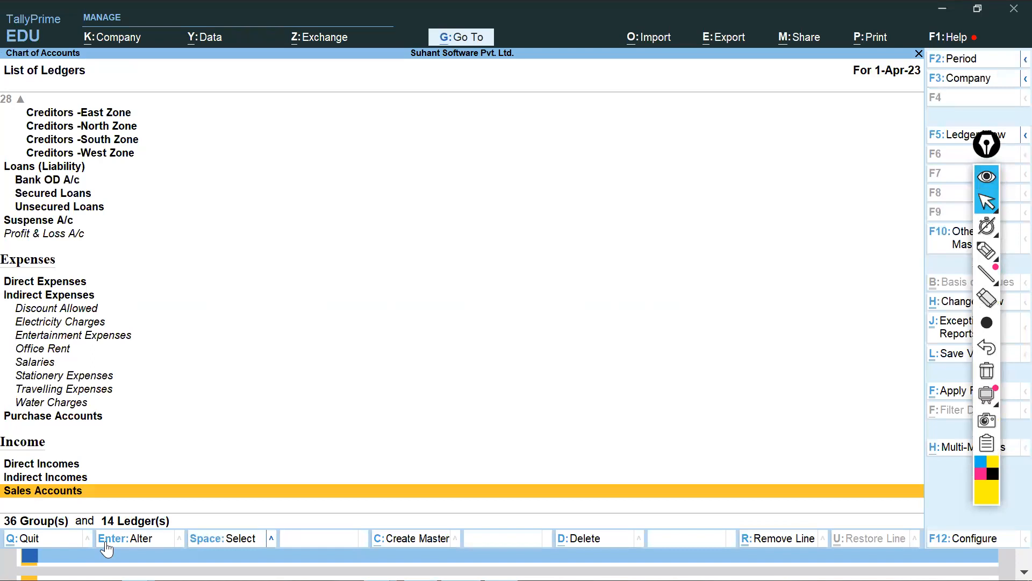
left_click(987, 250)
mouse_move(173, 547)
left_mouse_down()
mouse_move(126, 557)
mouse_move(203, 487)
left_mouse_up()
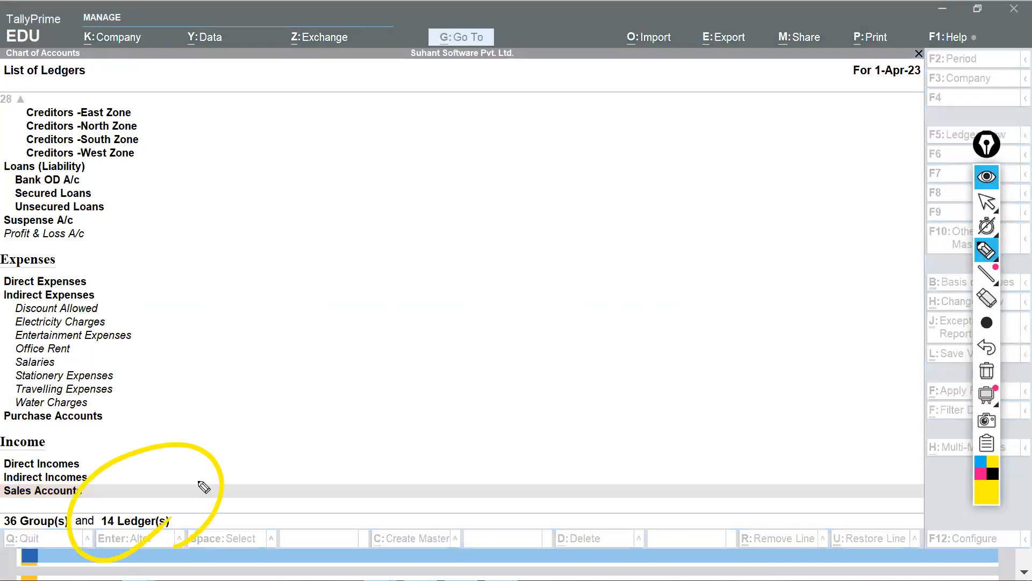
left_click_drag(418, 371, 515, 348)
left_click_drag(590, 362, 620, 398)
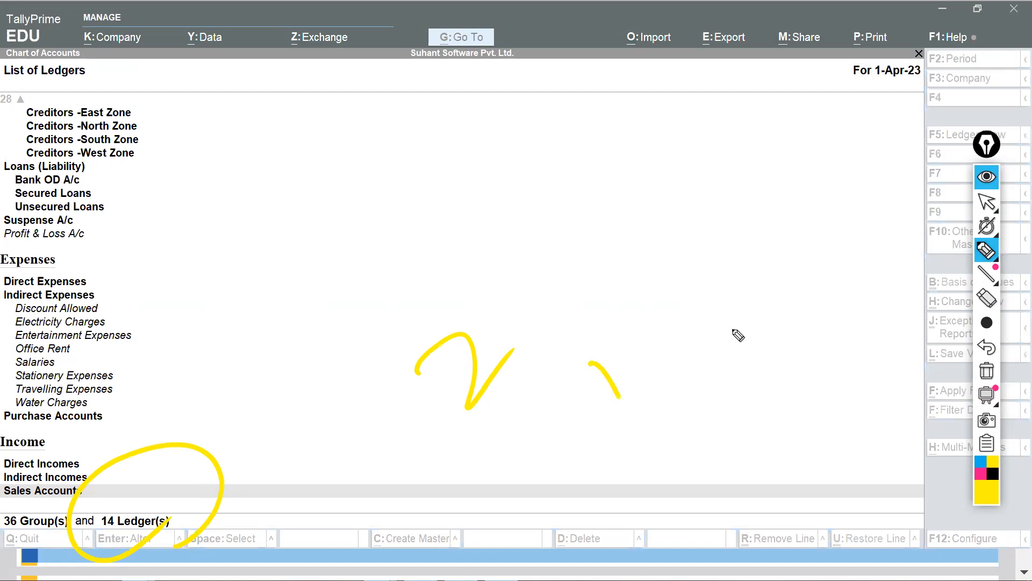
left_click_drag(632, 352, 734, 329)
mouse_move(152, 375)
left_mouse_down()
mouse_move(184, 372)
mouse_move(207, 351)
left_mouse_up()
mouse_move(197, 311)
left_mouse_down()
mouse_move(219, 323)
mouse_move(239, 281)
left_mouse_up()
mouse_move(54, 466)
left_mouse_down()
mouse_move(74, 529)
mouse_move(4, 516)
left_mouse_up()
left_click(986, 176)
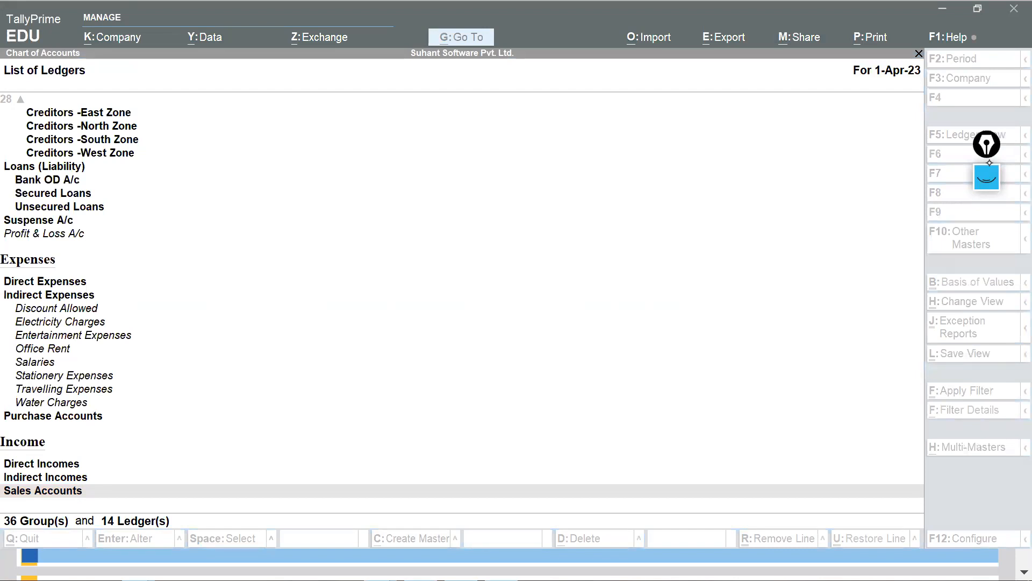
left_click(737, 211)
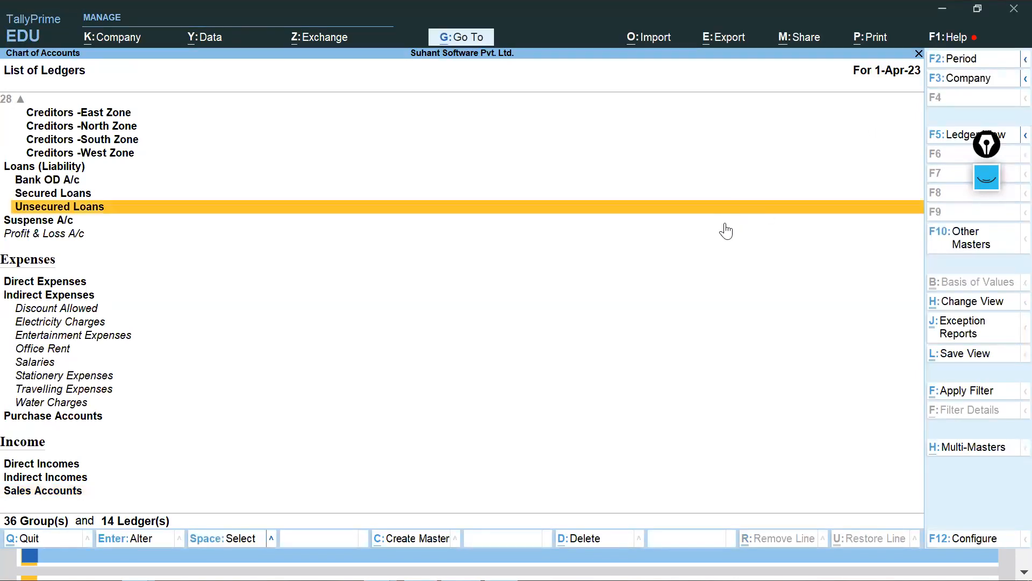
Step: Switch to the PDF guide and review the Table 3.21 multi-ledger activity, its address note and the List of Ledgers in Figure 3.27
key("alt+Tab")
key("alt+Tab")
key("alt+Tab")
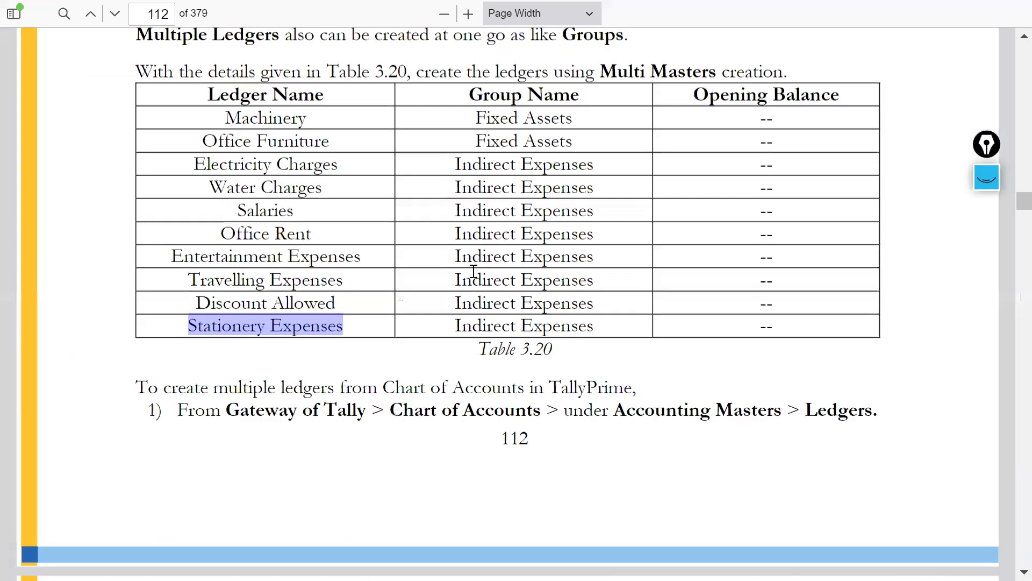
scroll(473, 272, "down", 15)
scroll(431, 325, "down", 16)
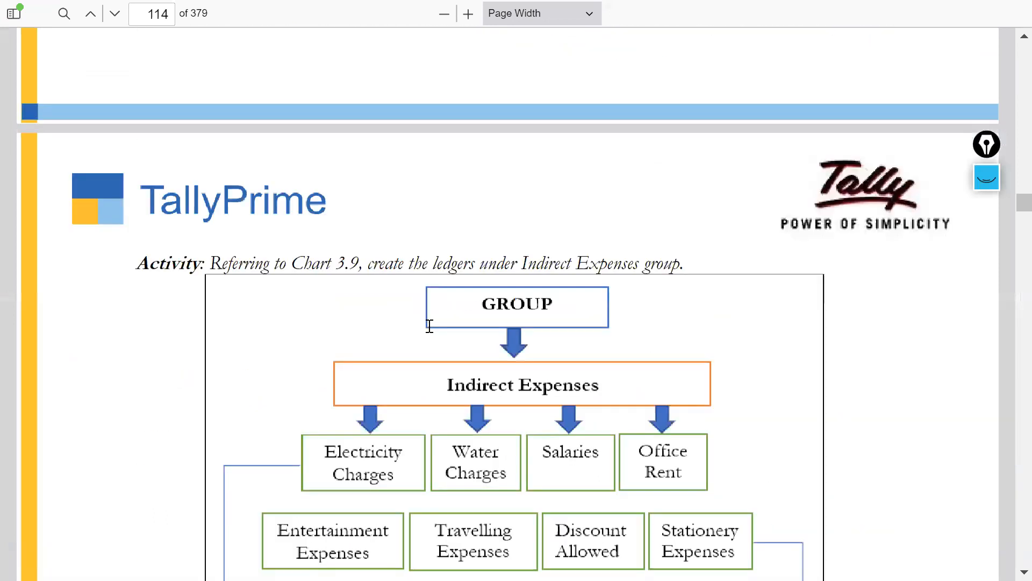
scroll(430, 326, "down", 10)
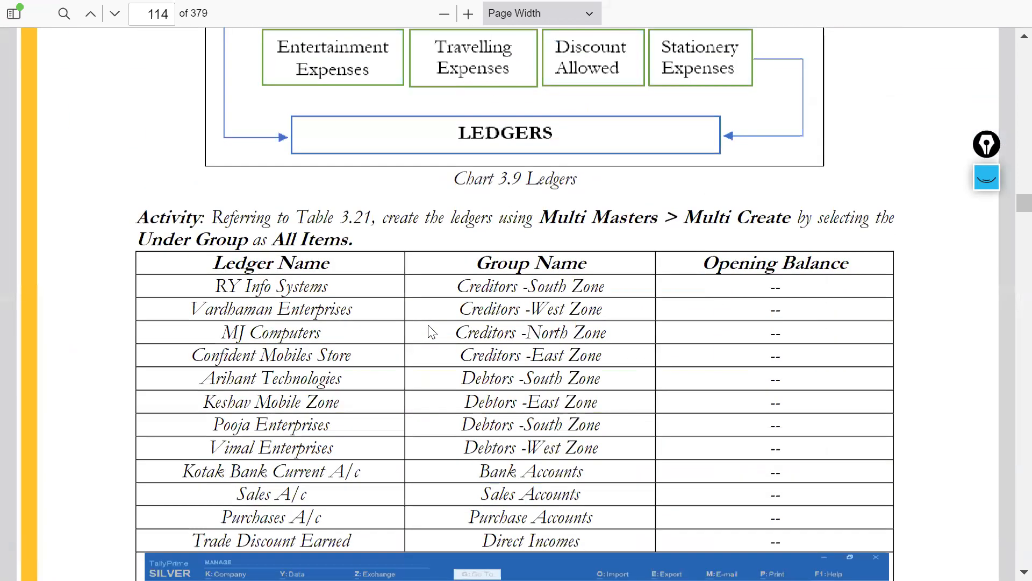
scroll(429, 325, "down", 15)
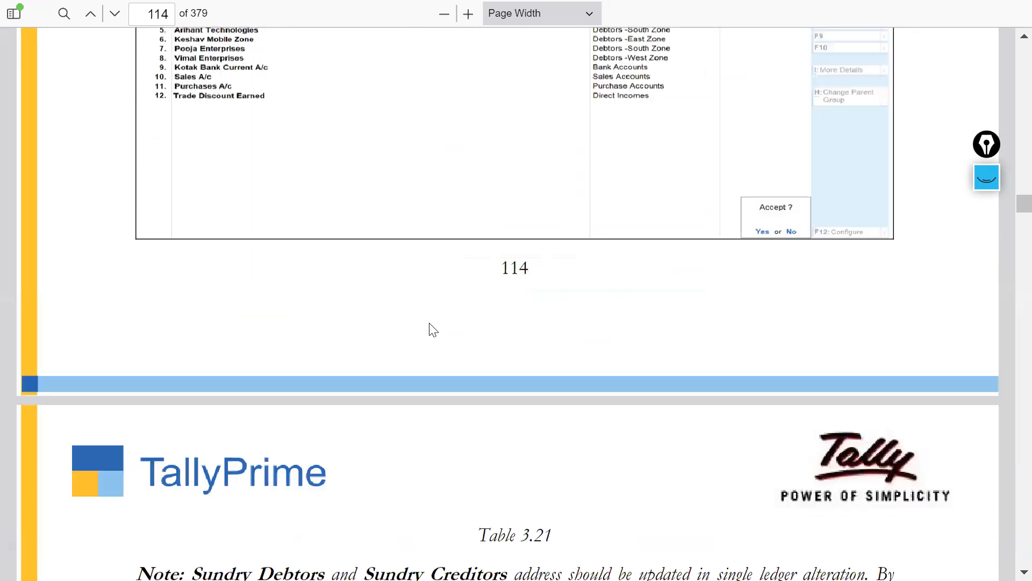
scroll(435, 329, "up", 5)
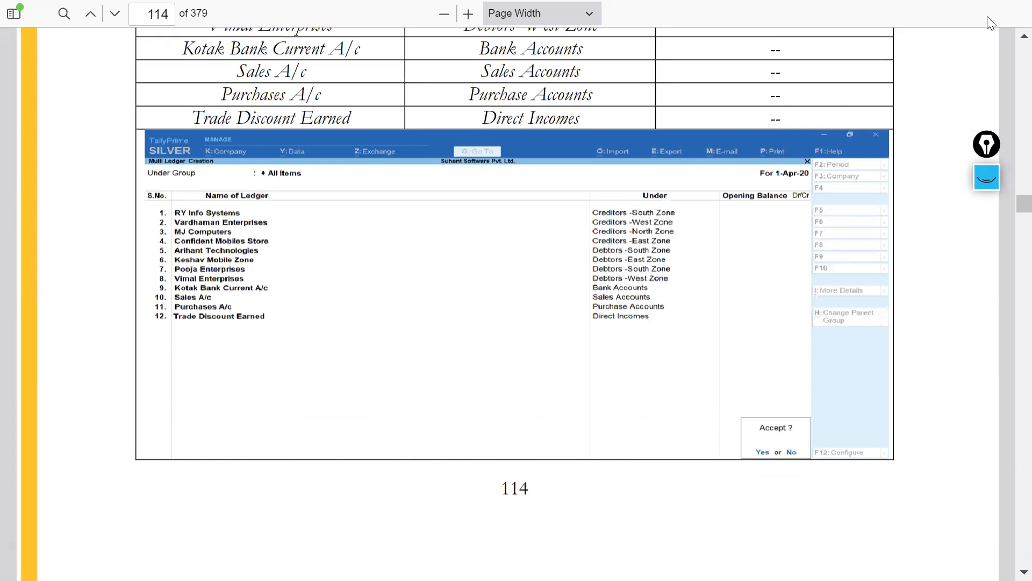
scroll(362, 282, "down", 6)
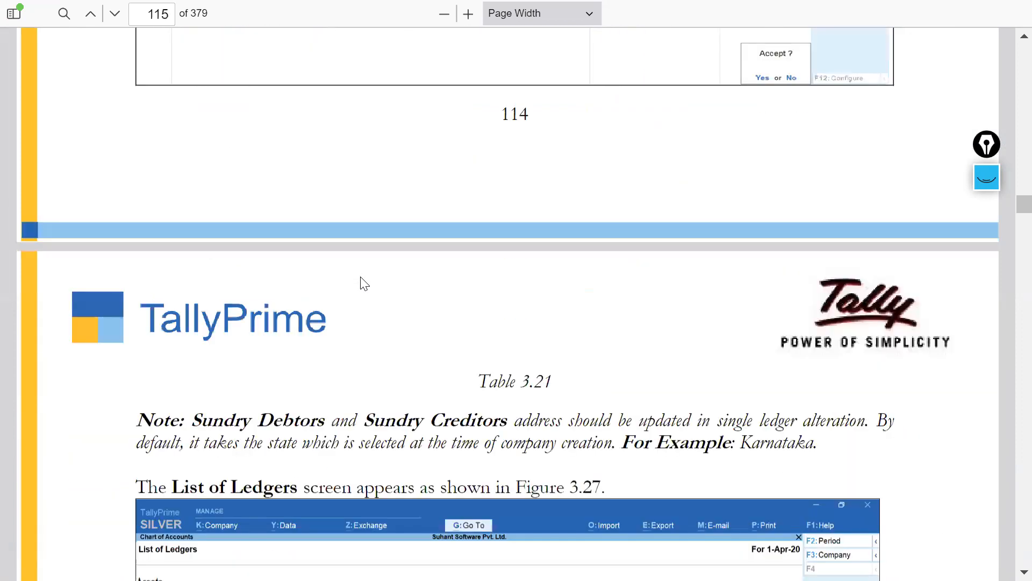
scroll(365, 284, "down", 15)
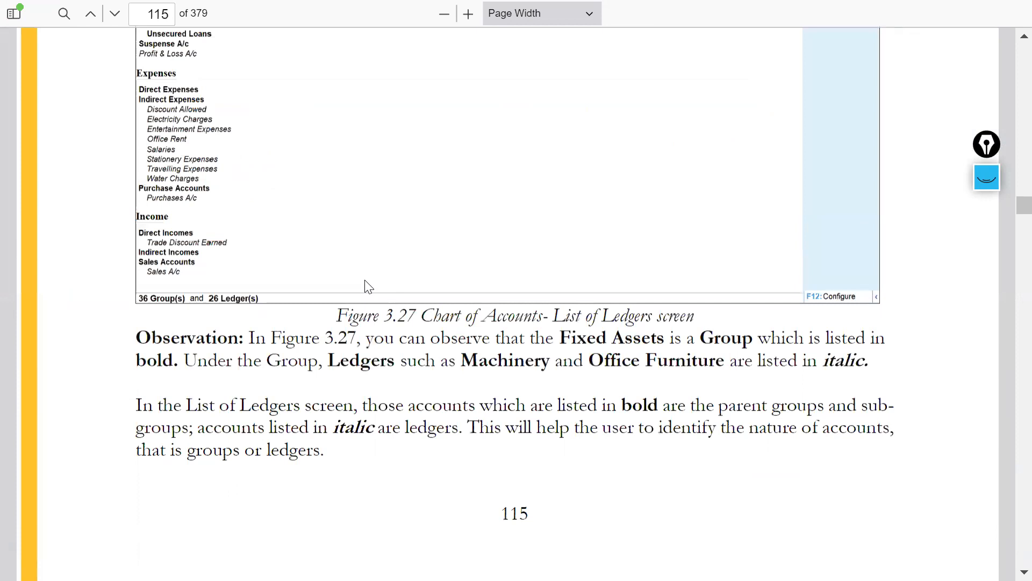
Step: Skim the guide's sections on multiple stock groups, stock items and the Statistics report through to the Key Takeaways
scroll(369, 286, "down", 8)
scroll(369, 286, "down", 18)
scroll(368, 286, "down", 14)
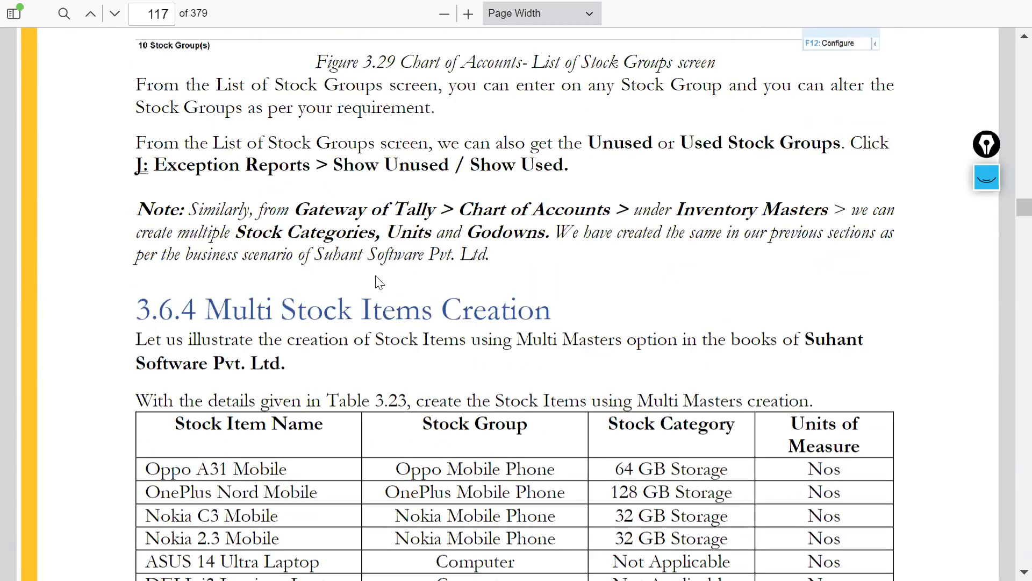
scroll(377, 282, "down", 9)
scroll(378, 281, "down", 15)
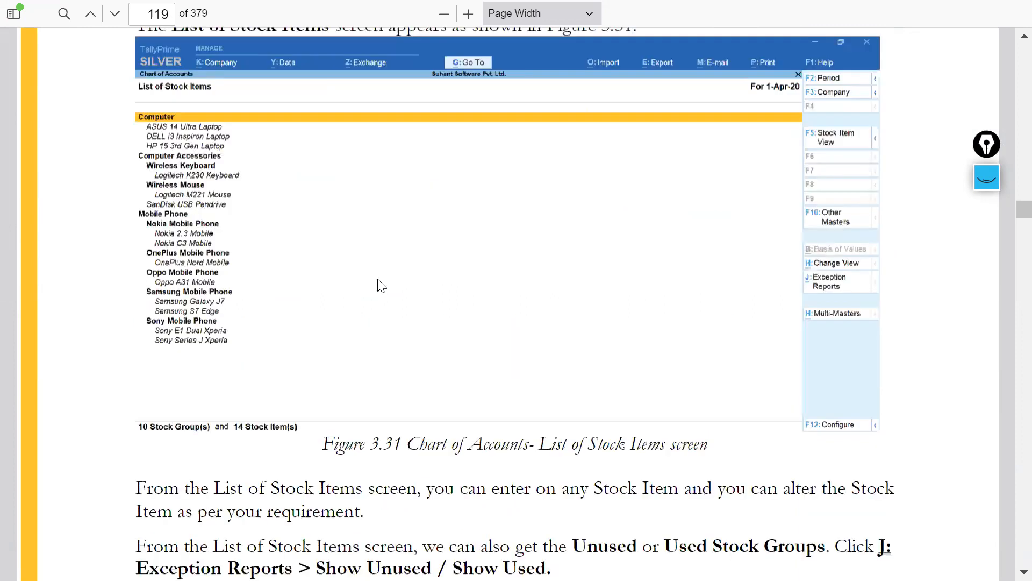
scroll(382, 293, "down", 14)
scroll(385, 300, "down", 10)
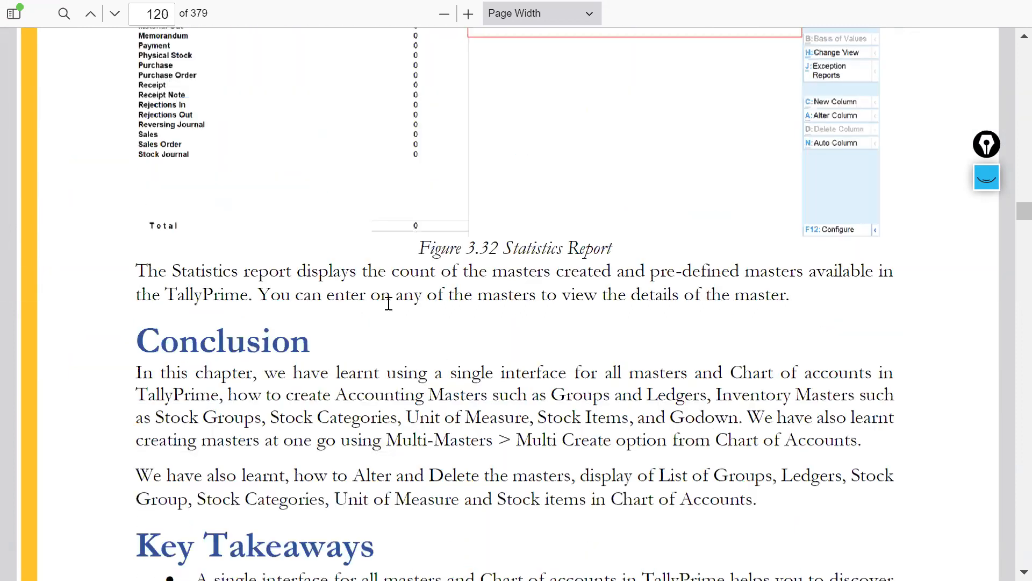
scroll(388, 303, "down", 15)
Step: Go back through the stock item and stock group tables to the Indirect Expenses activity in Chart 3.9
scroll(430, 291, "up", 11)
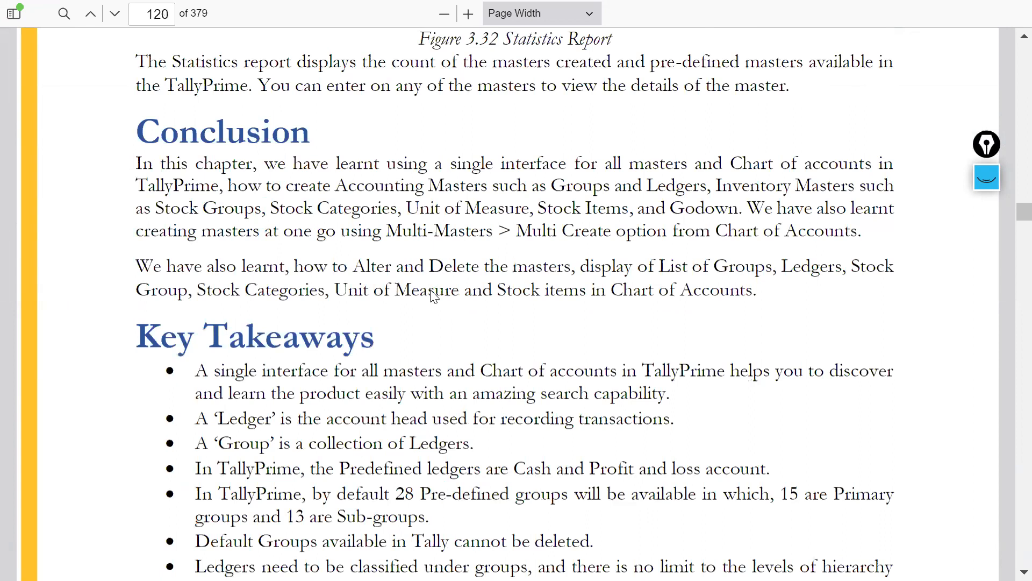
scroll(435, 296, "up", 20)
scroll(436, 297, "up", 15)
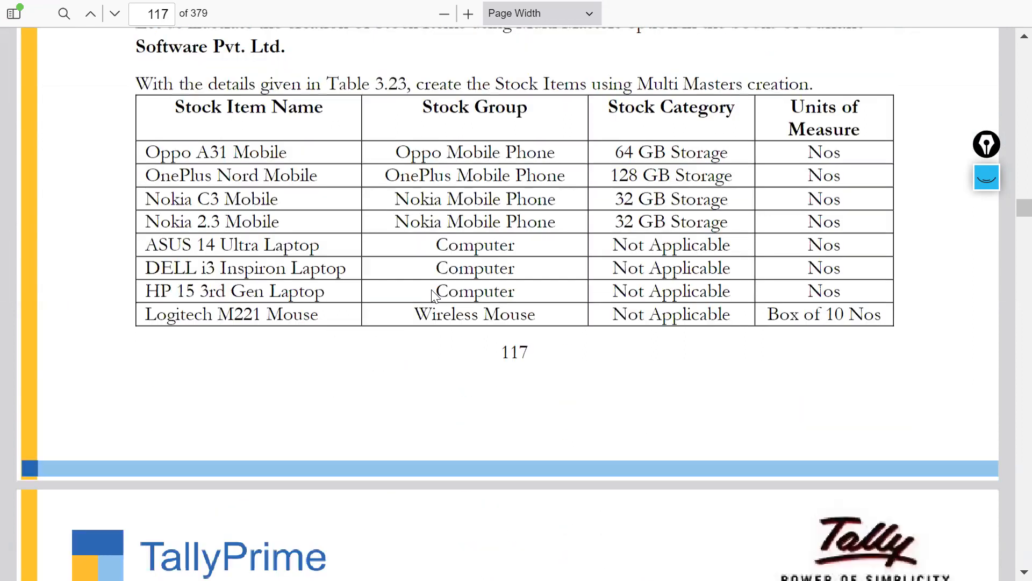
scroll(436, 297, "up", 15)
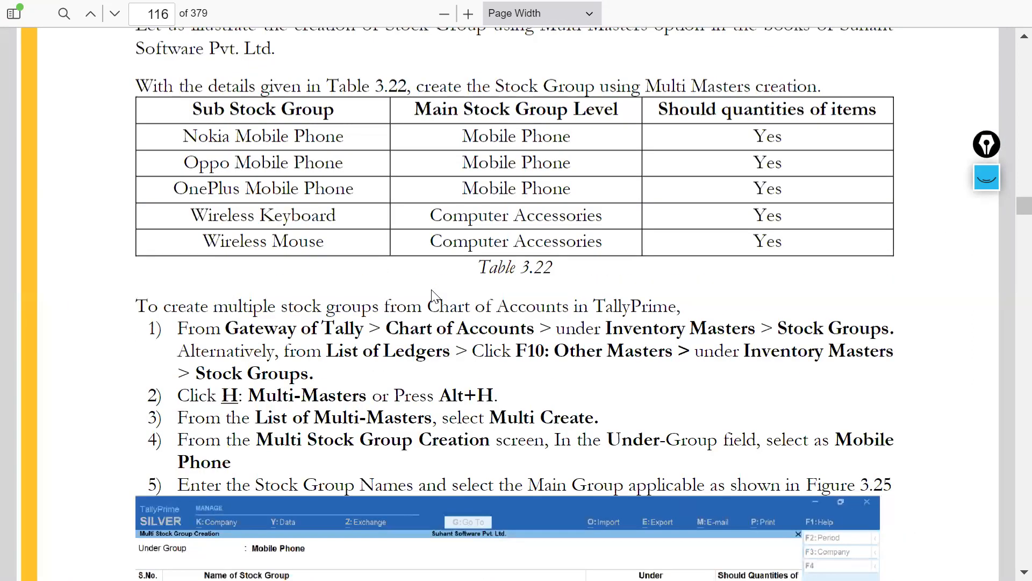
scroll(435, 296, "up", 15)
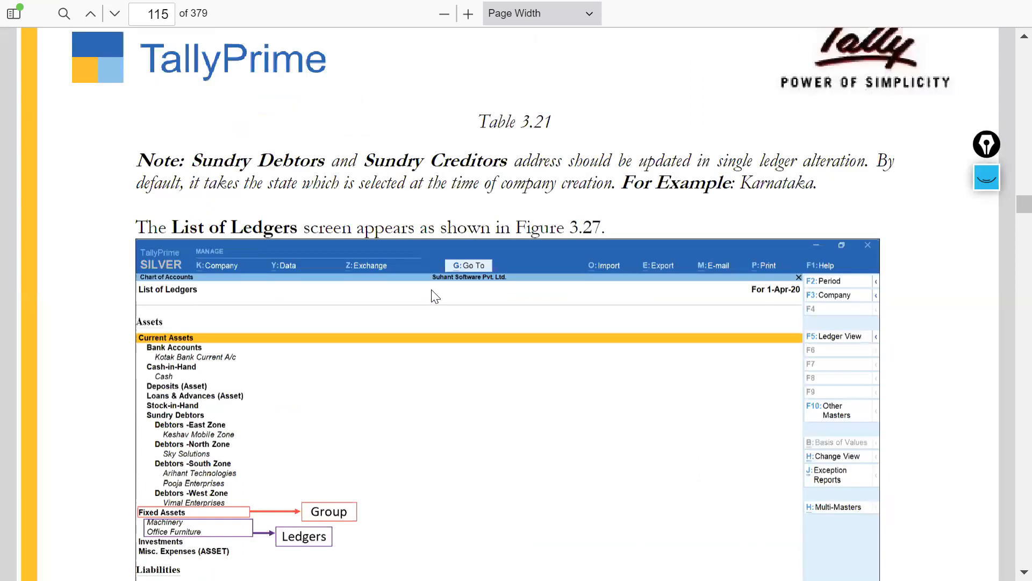
scroll(435, 297, "up", 15)
scroll(463, 291, "up", 5)
scroll(463, 291, "down", 1)
scroll(464, 285, "up", 6)
scroll(465, 271, "down", 1)
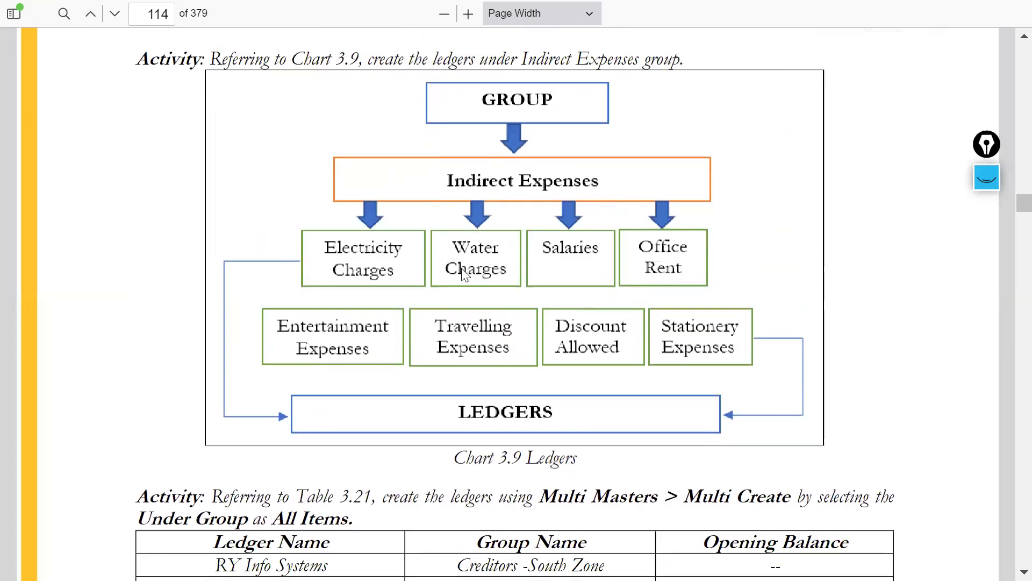
Step: Reread section 3.6.2 Multi Ledgers Creation, from Table 3.20 and its numbered instructions to the activity for Table 3.21
scroll(463, 271, "down", 5)
scroll(467, 266, "up", 20)
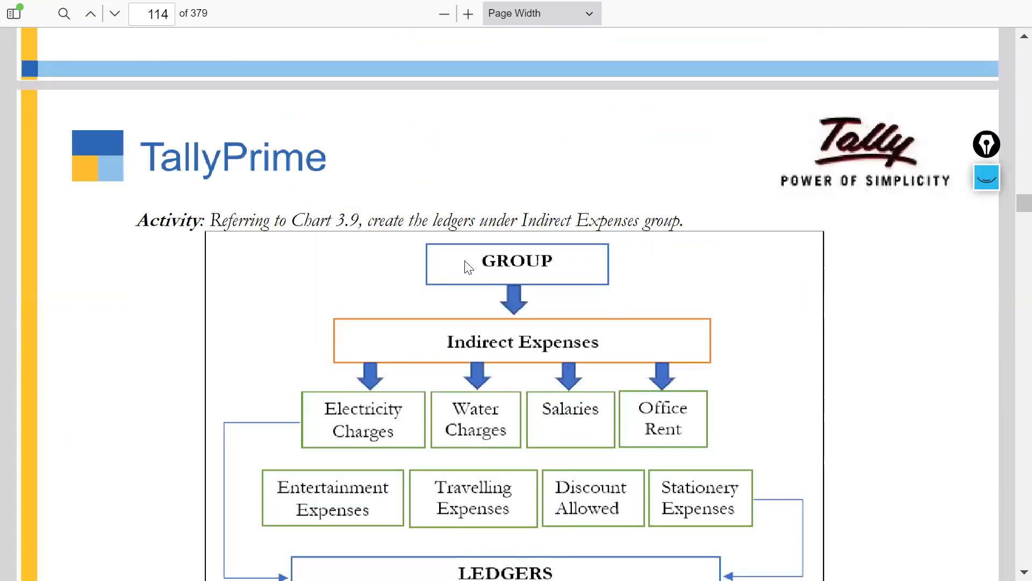
scroll(468, 267, "up", 8)
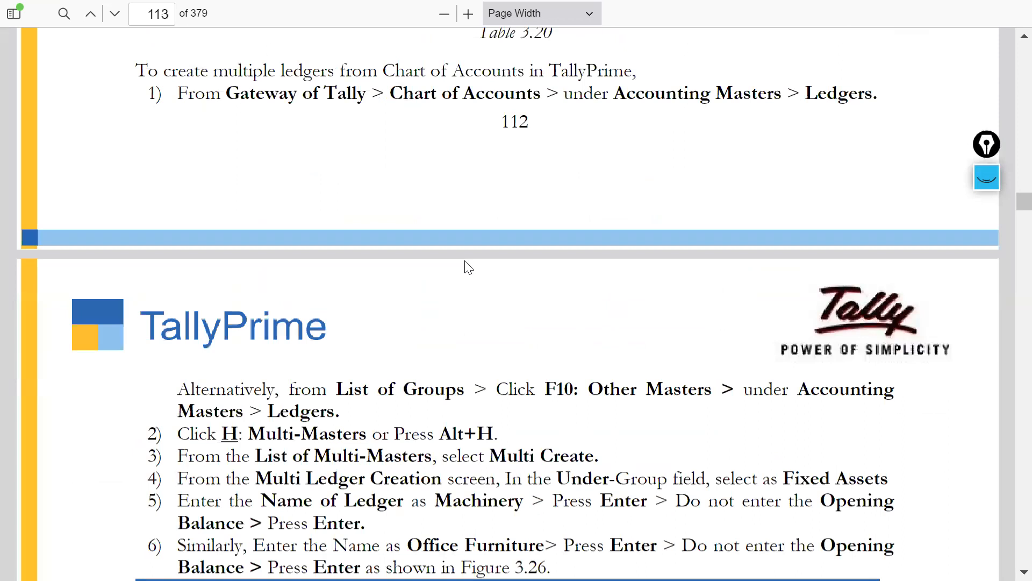
scroll(469, 267, "up", 8)
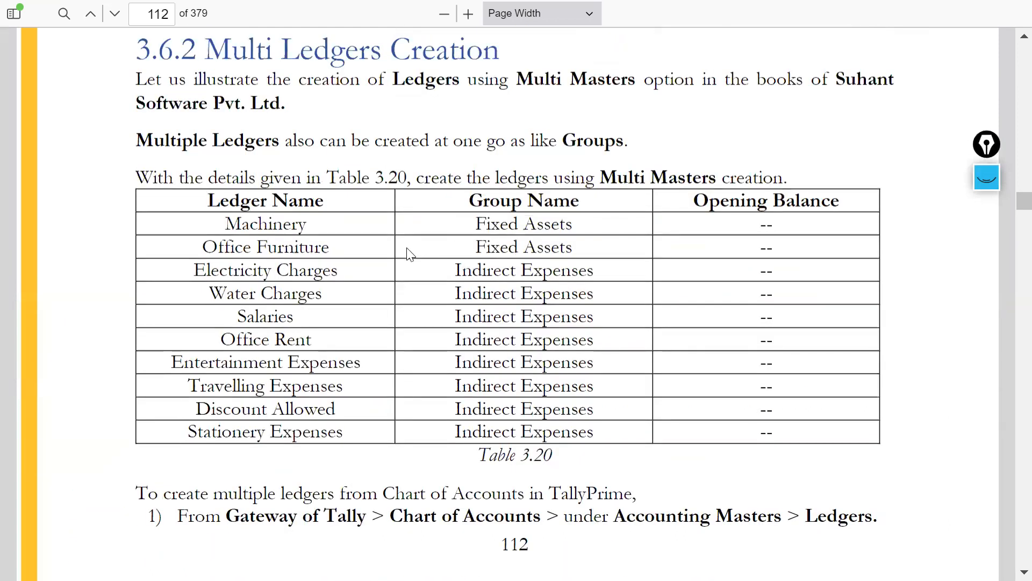
scroll(409, 261, "up", 2)
scroll(403, 263, "down", 1)
scroll(396, 263, "down", 15)
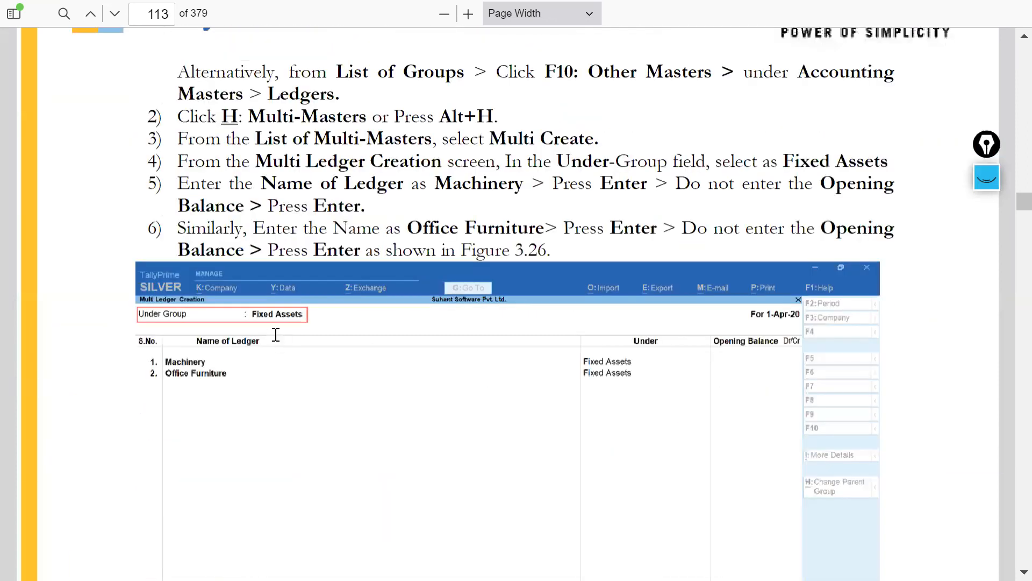
scroll(277, 338, "down", 18)
scroll(292, 336, "down", 8)
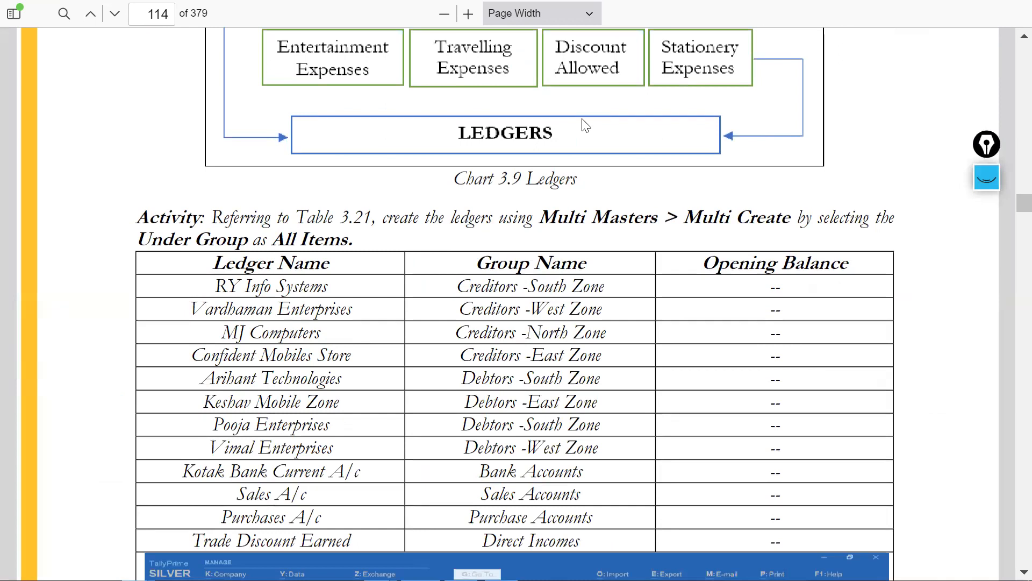
Step: Compare the guide's All Items ledger creation example with the Fixed Assets example and the Table 3.20 ledger details
left_click(313, 217)
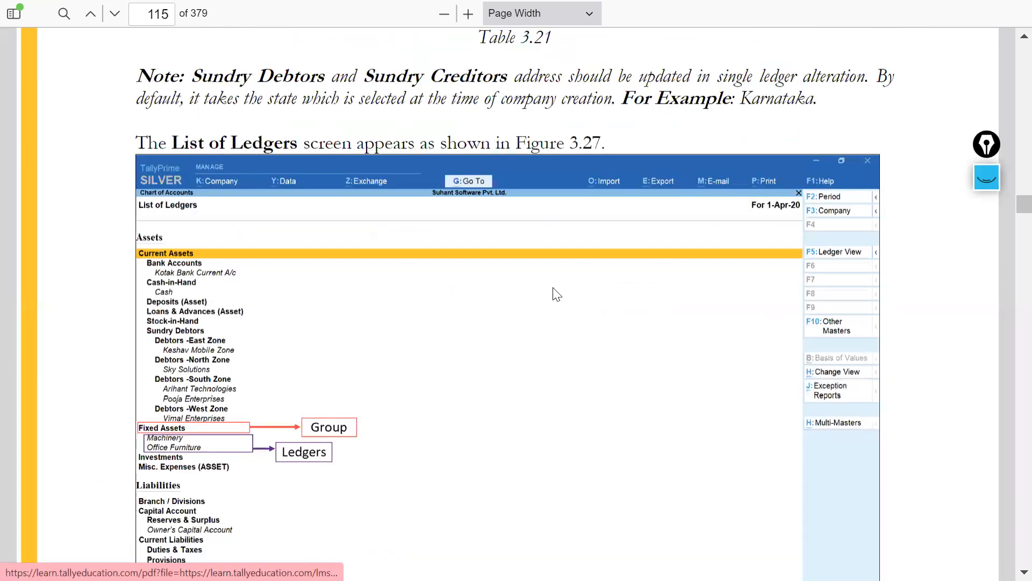
scroll(482, 328, "up", 10)
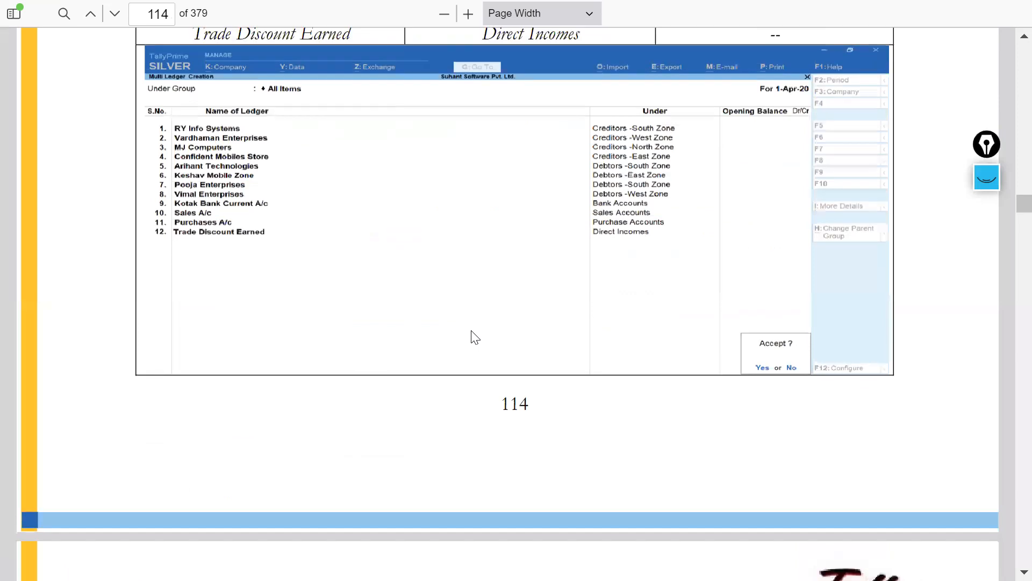
scroll(478, 334, "up", 8)
scroll(521, 315, "up", 8)
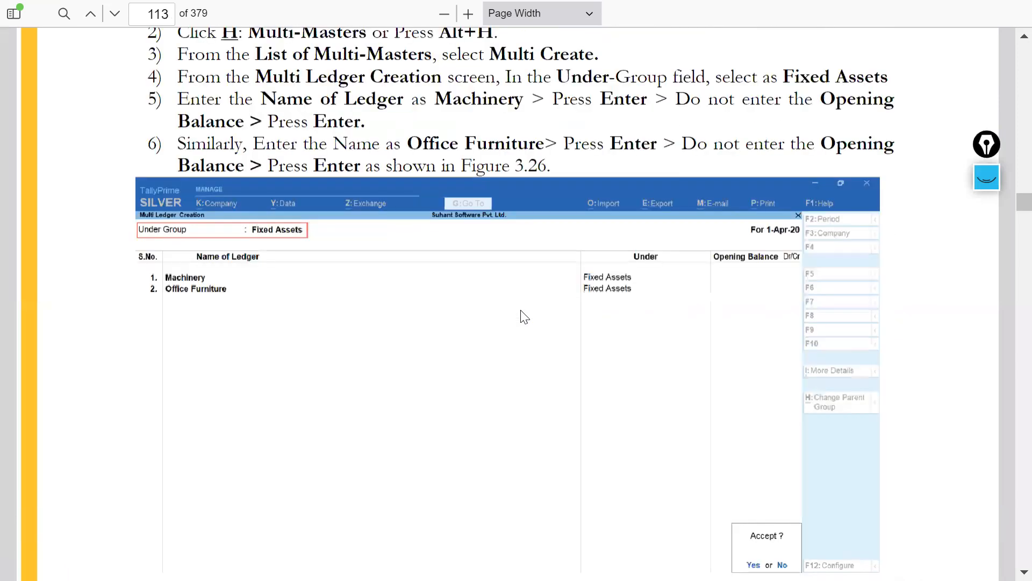
scroll(521, 312, "up", 8)
scroll(522, 311, "up", 1)
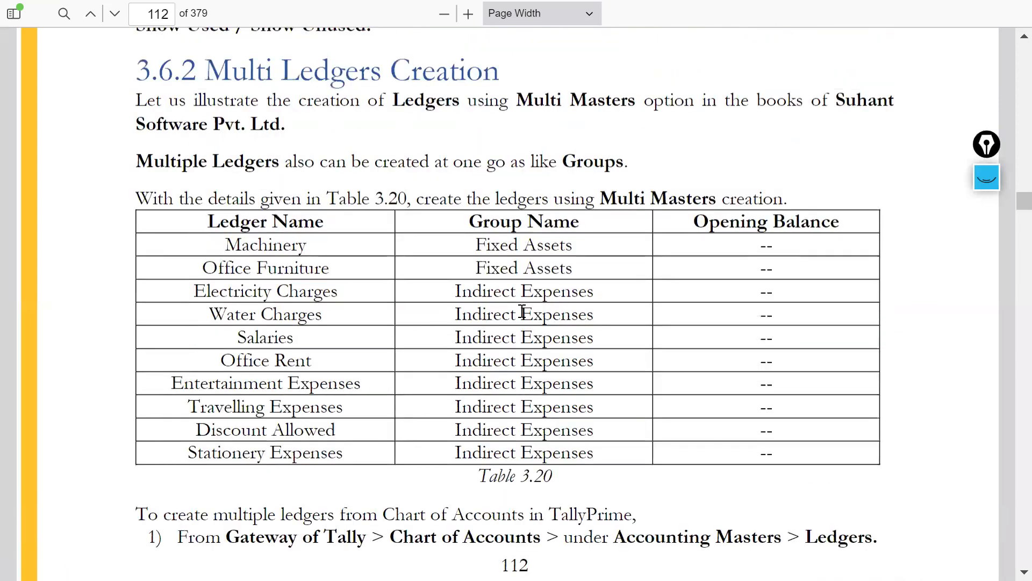
scroll(510, 421, "down", 5)
scroll(409, 346, "down", 5)
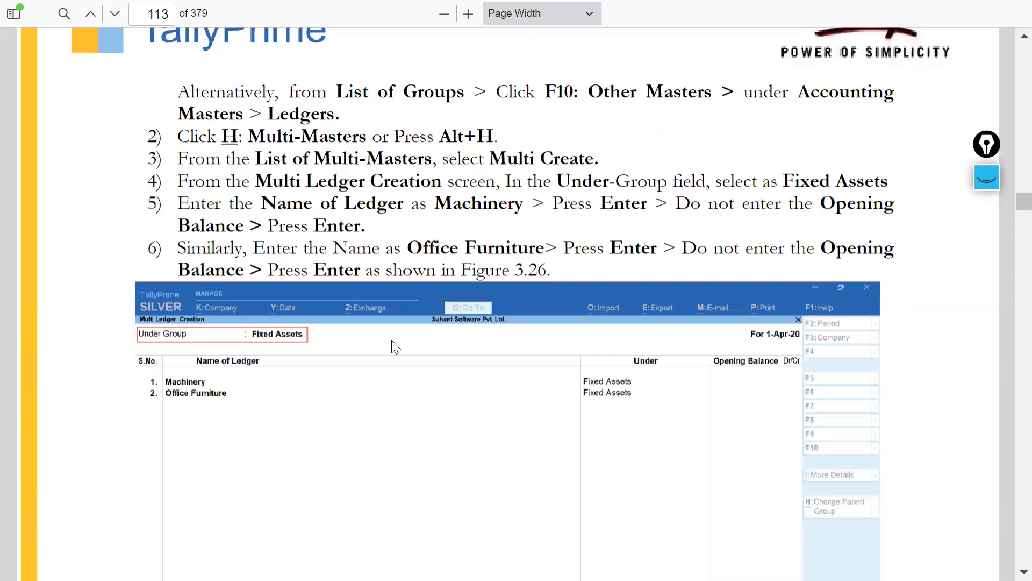
Step: Study Chart 3.9 and the Table 3.21 activity's ledger names and groups, and return to the List of Ledgers in TallyPrime
scroll(401, 346, "down", 15)
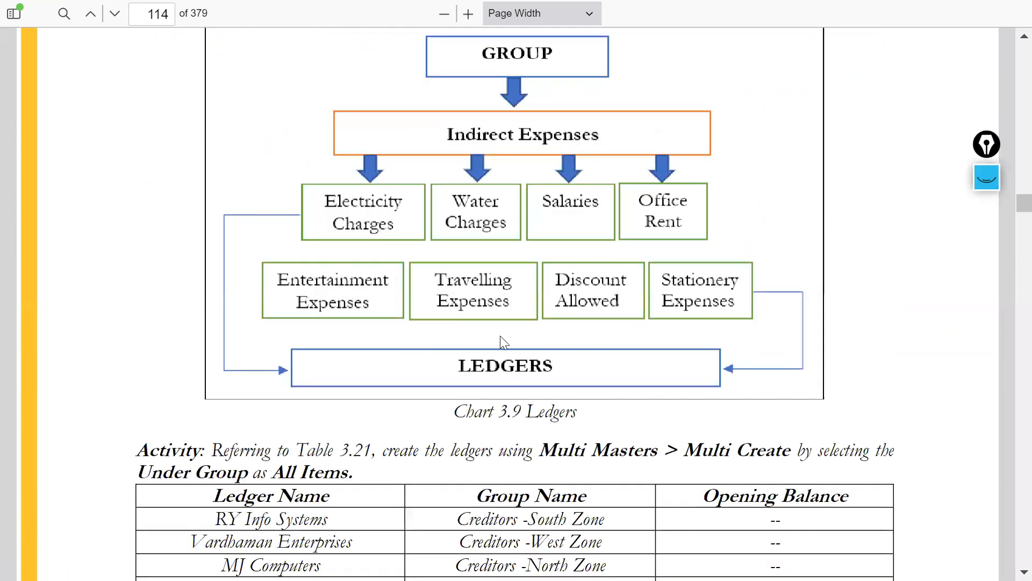
scroll(502, 339, "down", 1)
scroll(519, 331, "up", 5)
scroll(532, 323, "down", 2)
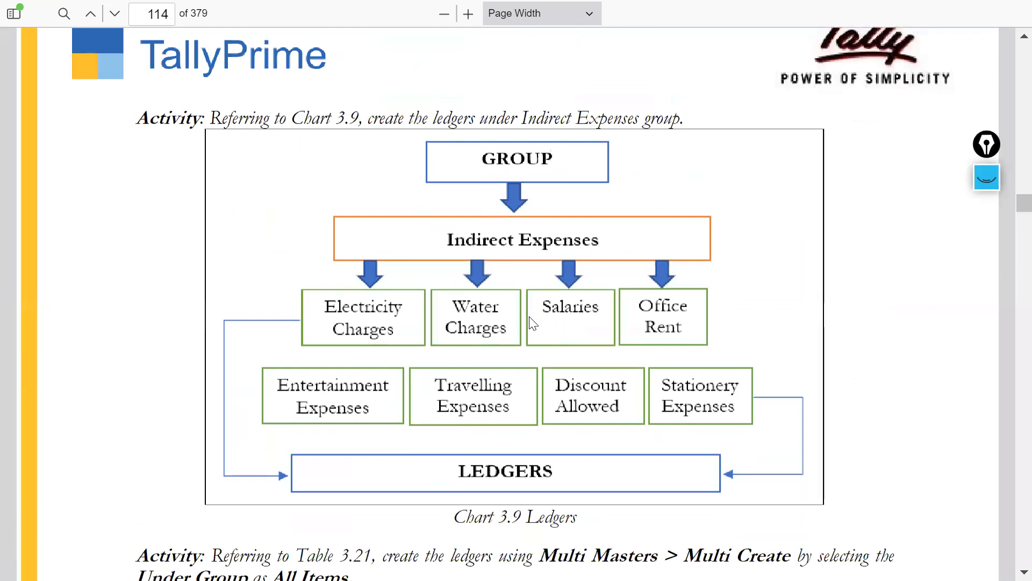
scroll(471, 321, "down", 4)
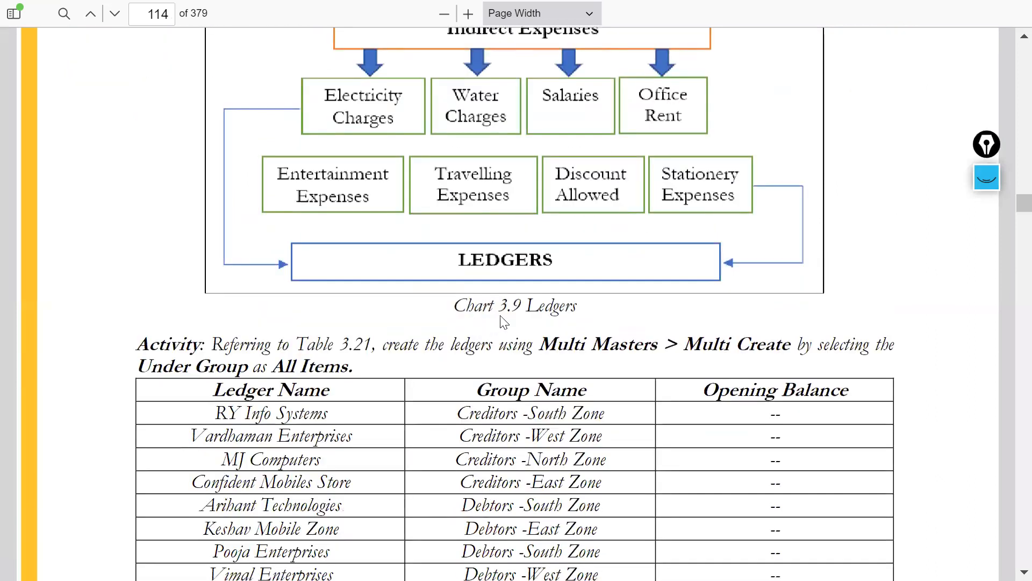
scroll(486, 318, "down", 4)
scroll(500, 315, "up", 4)
scroll(477, 214, "up", 4)
scroll(527, 309, "down", 4)
scroll(591, 290, "down", 4)
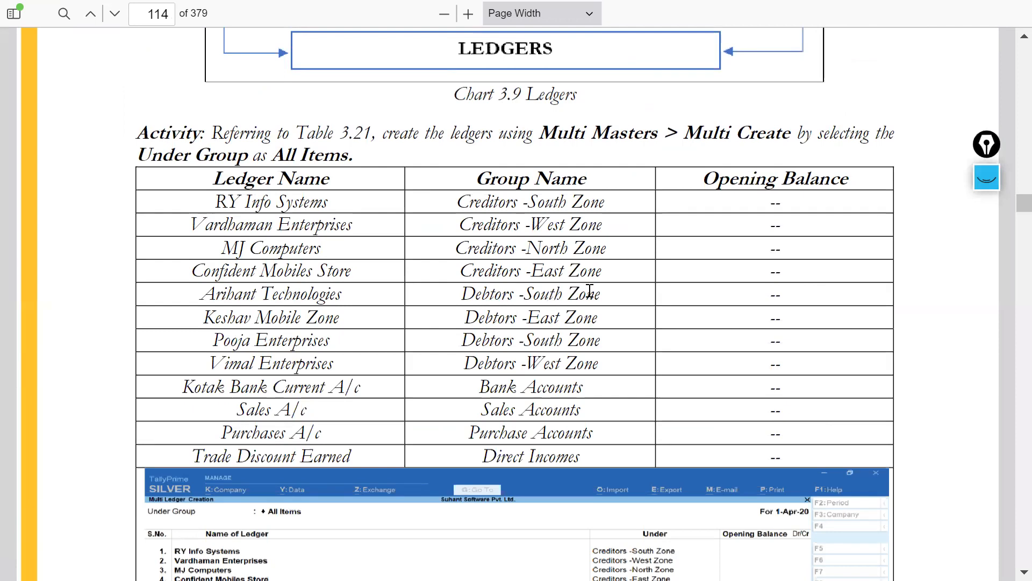
key("alt+Tab")
key("Tab")
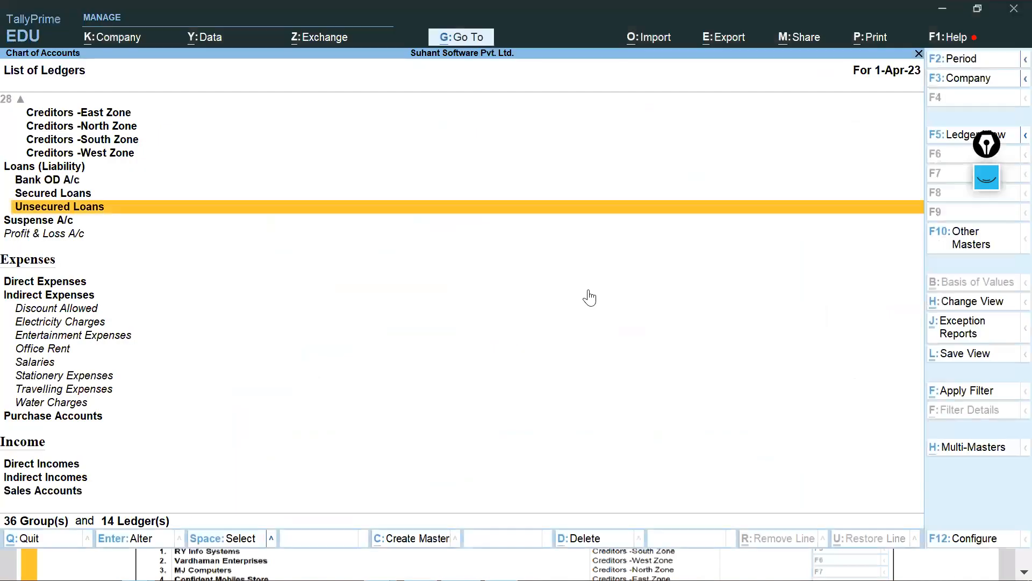
Step: Start creating multiple ledgers through Multi-Masters with All Items as the parent group
key("alt+h")
key("Down")
key("Up")
key("Return")
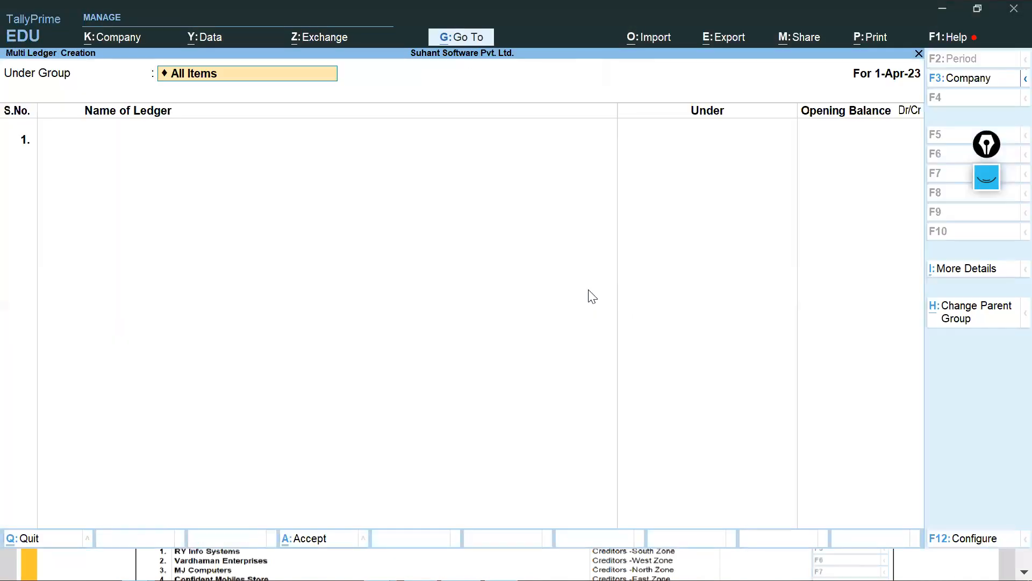
key("Return")
Step: Copy RY Info Systems from the guide's Table 3.21 and enter it as the first ledger name in TallyPrime
key("alt+Tab")
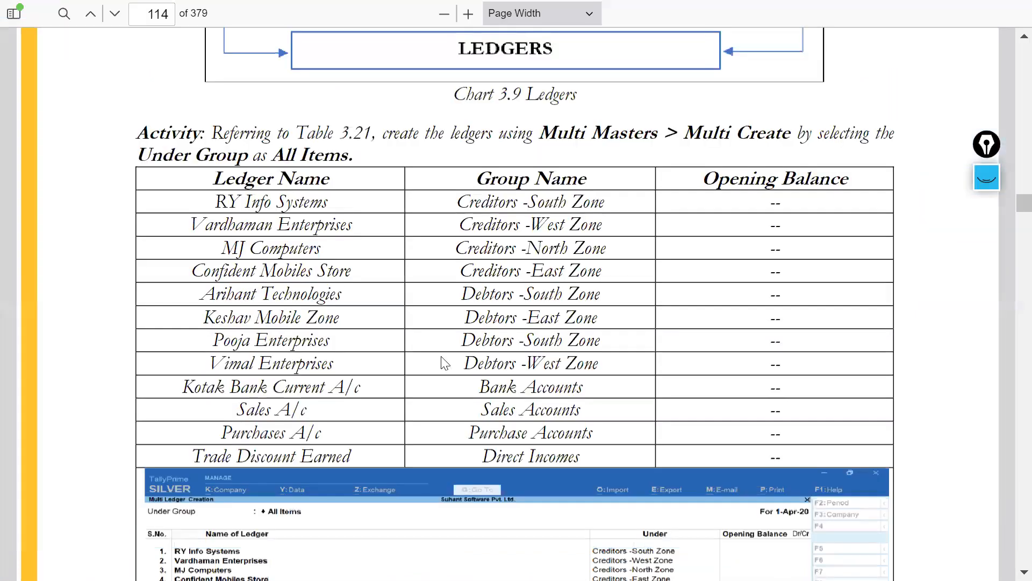
left_click_drag(215, 204, 332, 206)
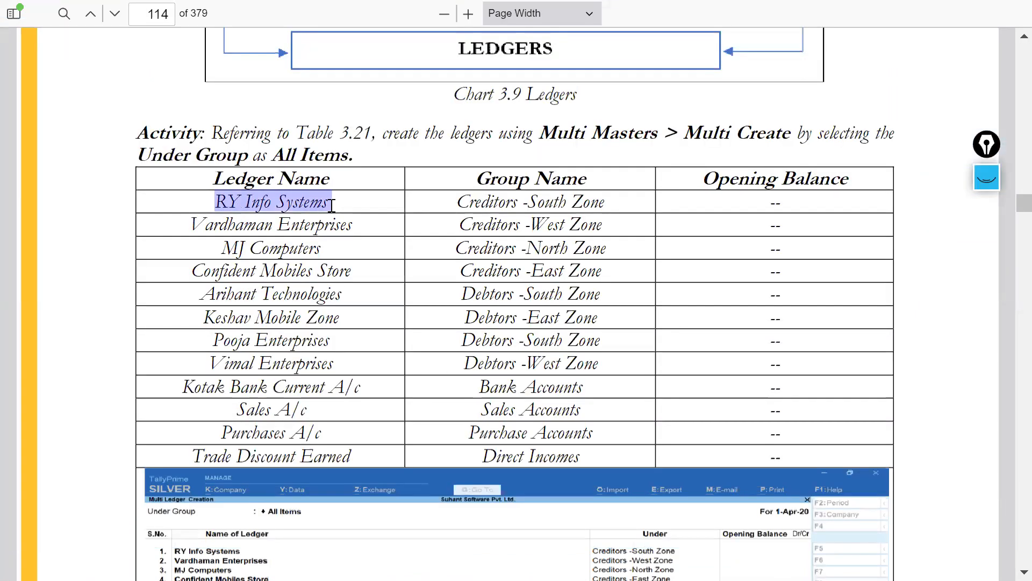
key("ctrl+c")
key("alt+Tab")
key("ctrl+alt+v")
key("Return")
Step: Place the RY Info Systems ledger under Creditors -South Zone and leave its opening balance blank
key("alt+Tab")
key("alt+Tab")
type("SOU")
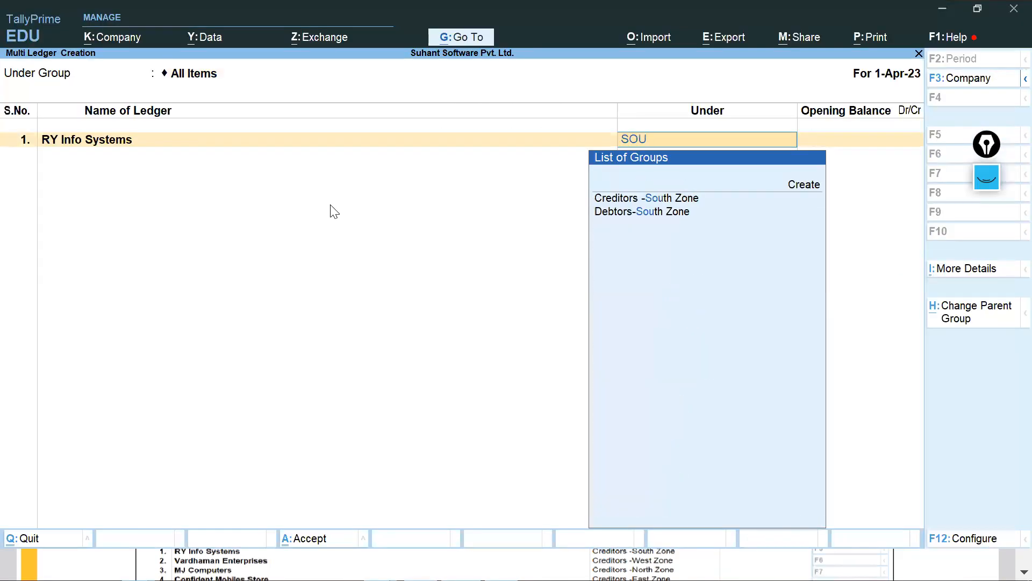
key("Down")
key("Up")
key("Return")
key("Return")
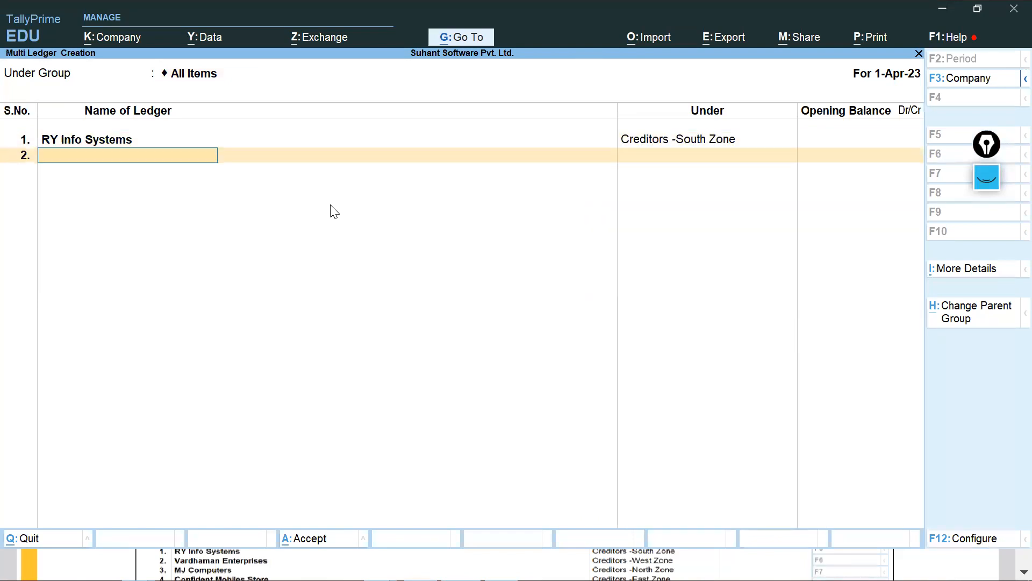
Step: Copy Vardhaman Enterprises from the guide's table and enter it as the second ledger name in TallyPrime
key("alt+Tab")
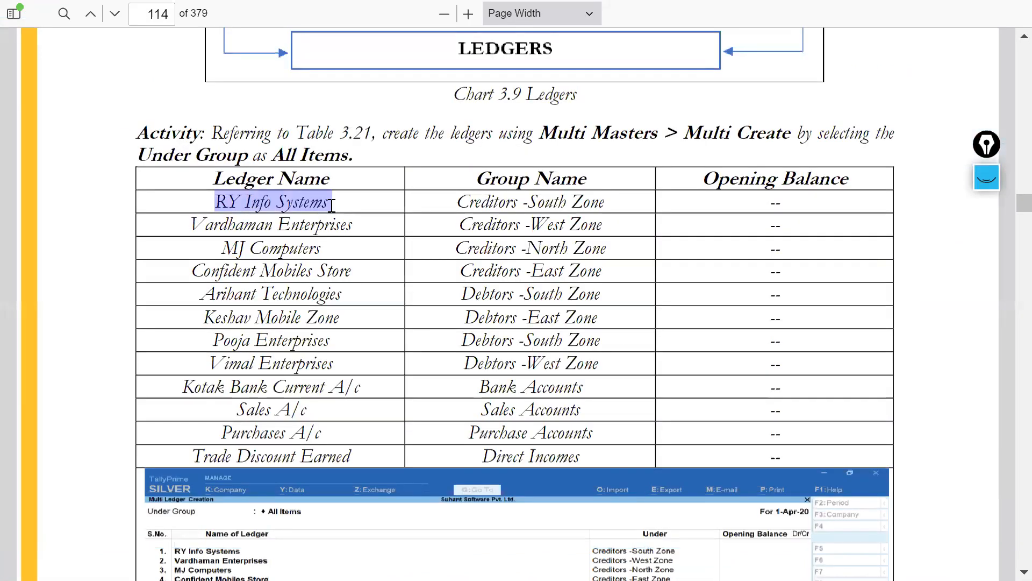
mouse_move(195, 223)
left_mouse_down()
mouse_move(353, 226)
mouse_move(238, 213)
mouse_move(188, 219)
mouse_move(192, 226)
left_mouse_up()
key("ctrl+c")
key("alt+Tab")
key("ctrl+alt+v")
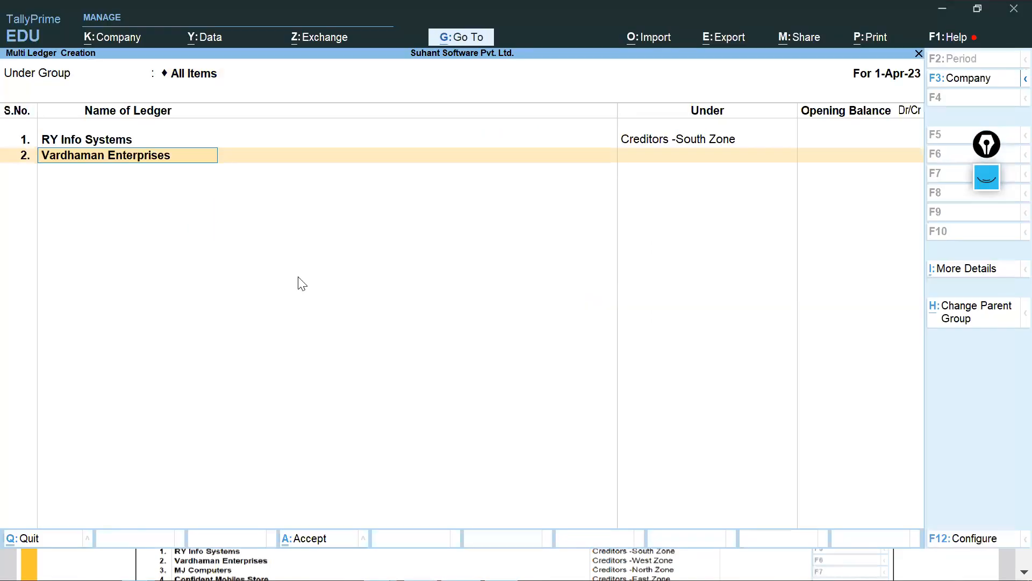
key("Return")
Step: Assign Vardhaman Enterprises to the Creditors -West Zone group with no opening balance
key("alt+Tab")
key("alt+Tab")
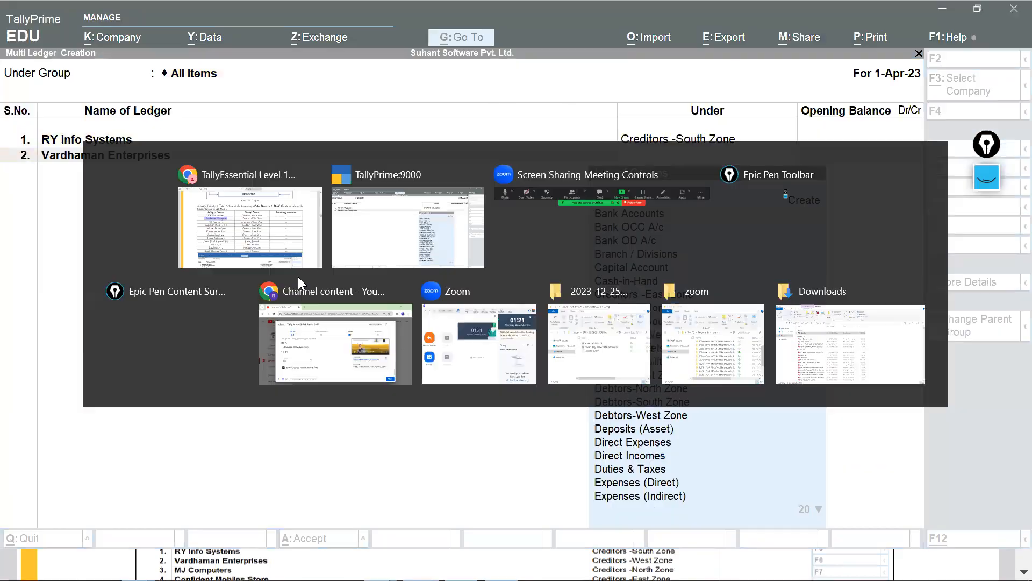
type("WES")
key("Down")
key("Up")
key("Down")
key("Up")
key("Return")
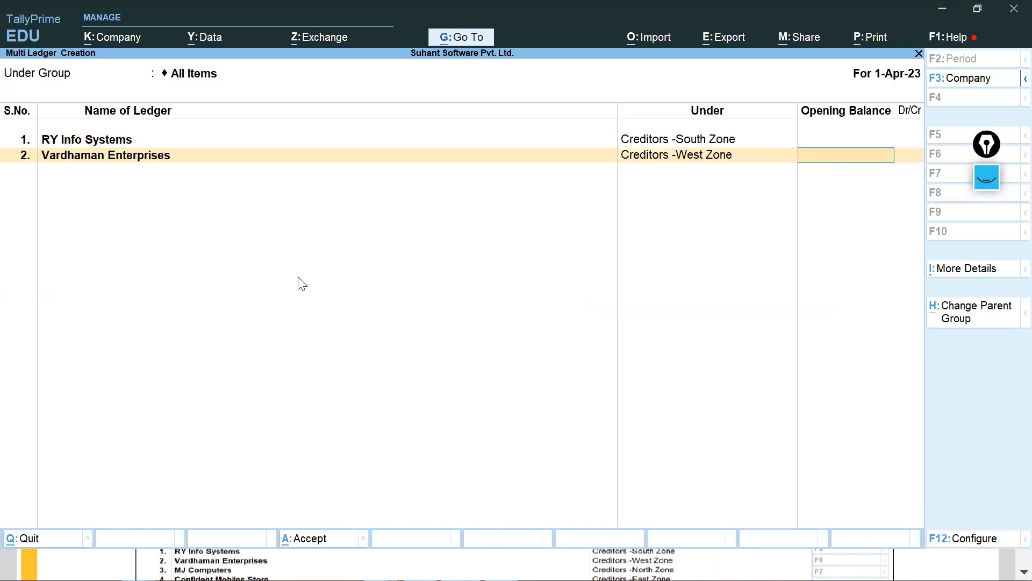
key("Return")
Step: Add the guide's MJ Computers as the third ledger in TallyPrime, under Creditors -North Zone with no opening balance
key("alt+Tab")
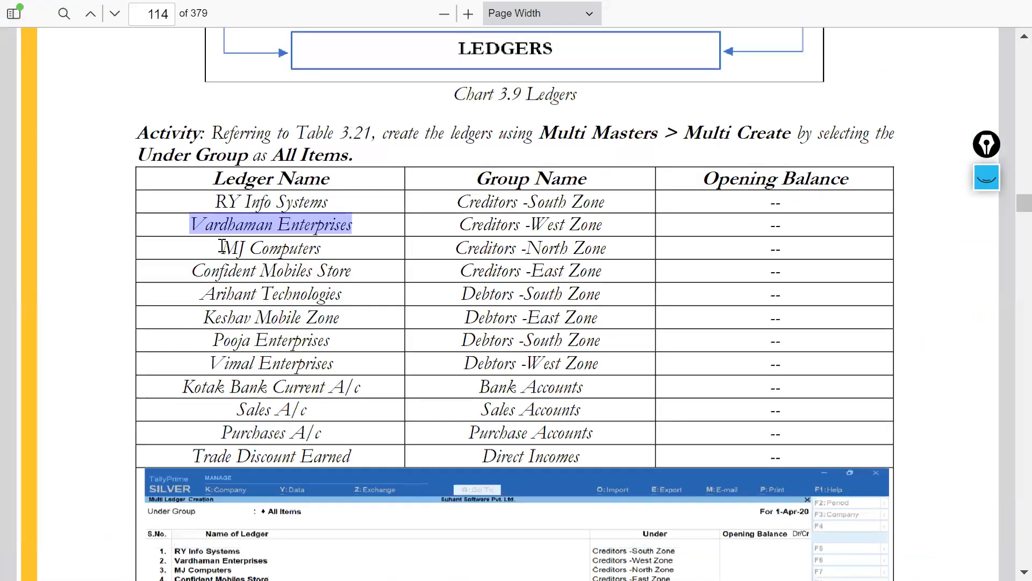
left_click_drag(225, 247, 325, 249)
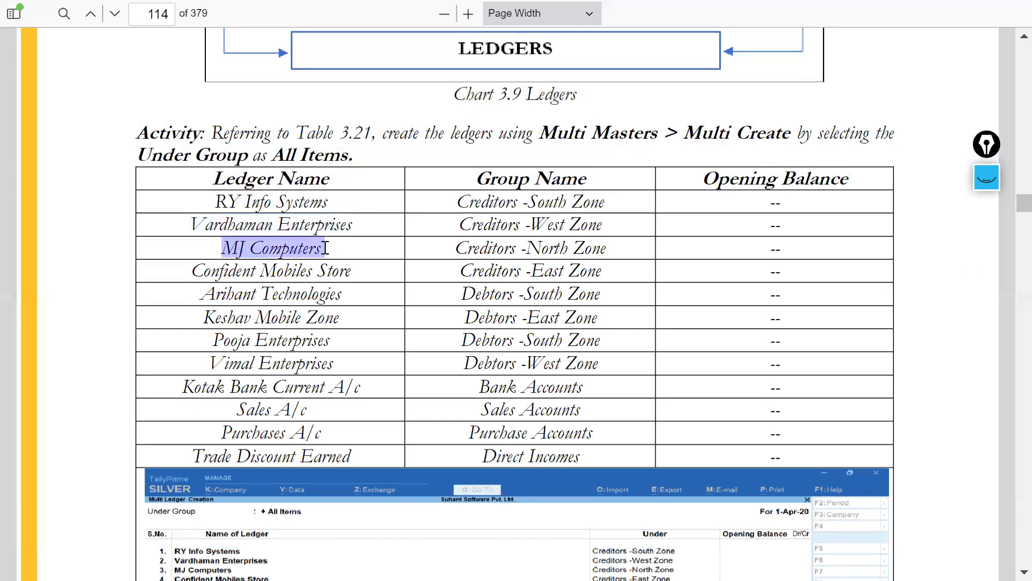
key("ctrl+c")
key("alt+Tab")
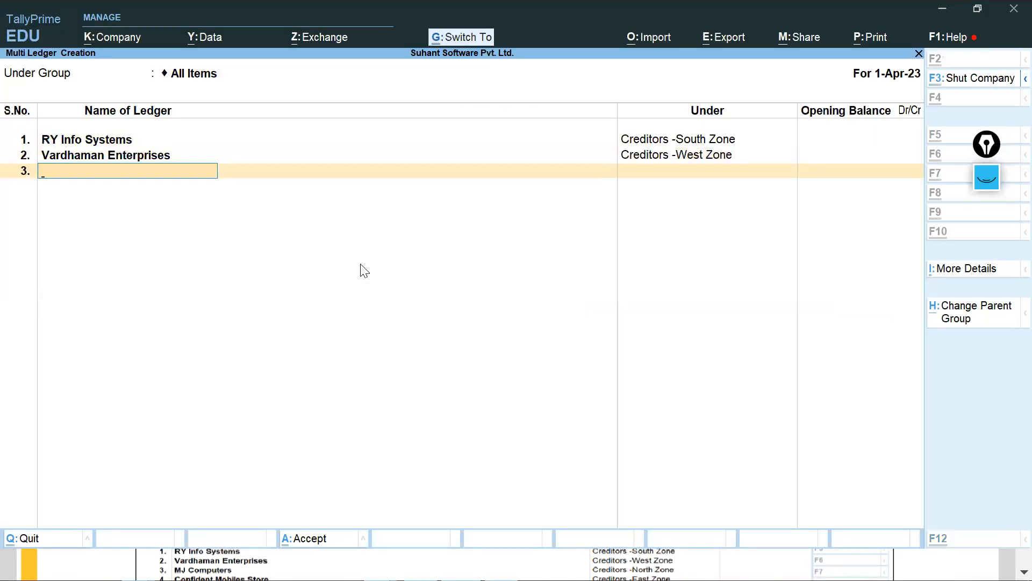
key("ctrl+v")
key("Return")
key("alt+Tab")
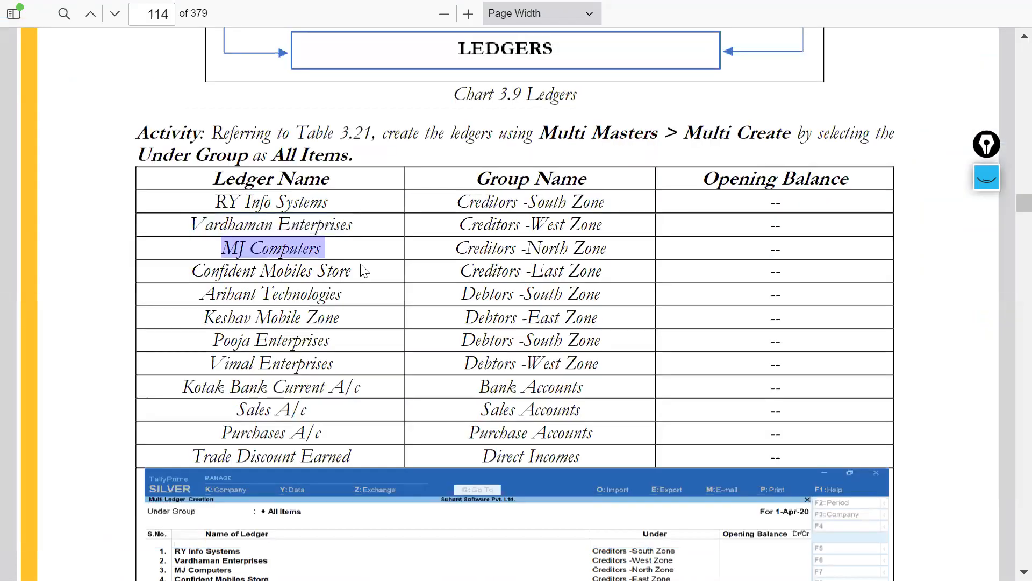
key("alt+Tab")
type("NOR")
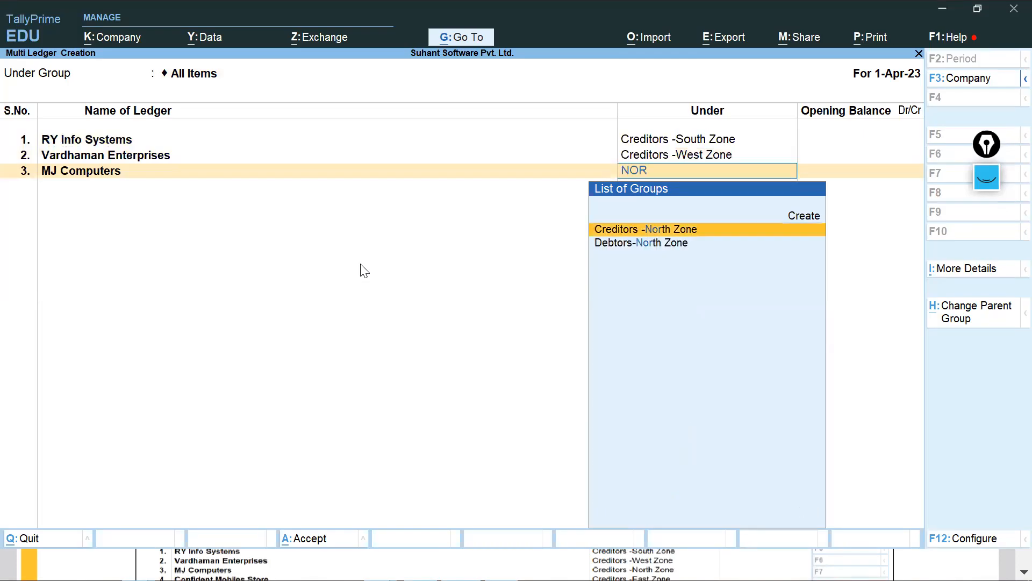
key("Return")
key("Return")
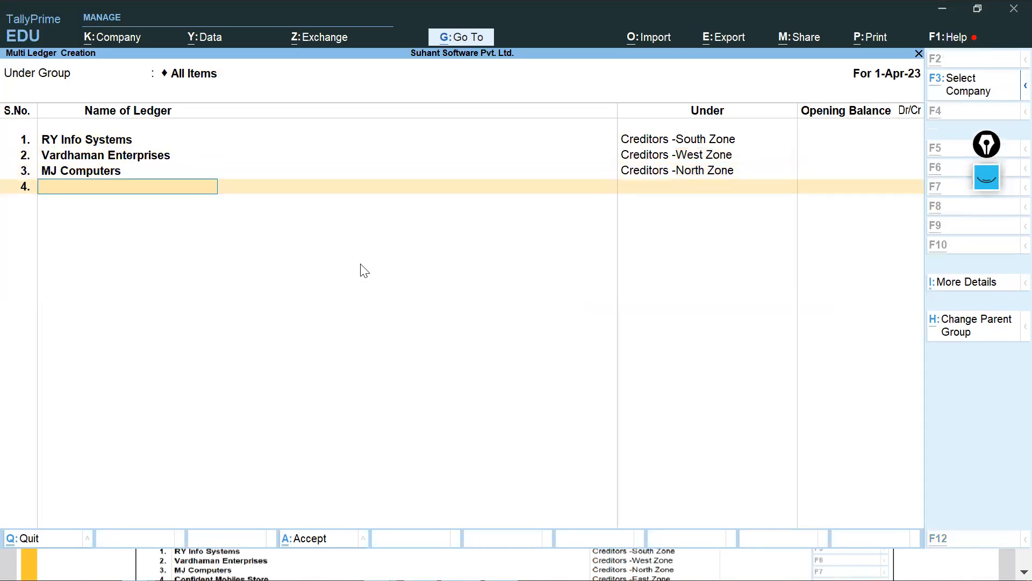
Step: Copy Confident Mobiles Store from the guide's table and enter it as the fourth ledger name in TallyPrime
key("alt+Tab")
mouse_move(202, 270)
left_mouse_down()
mouse_move(355, 271)
mouse_move(196, 268)
left_mouse_up()
left_click(345, 270)
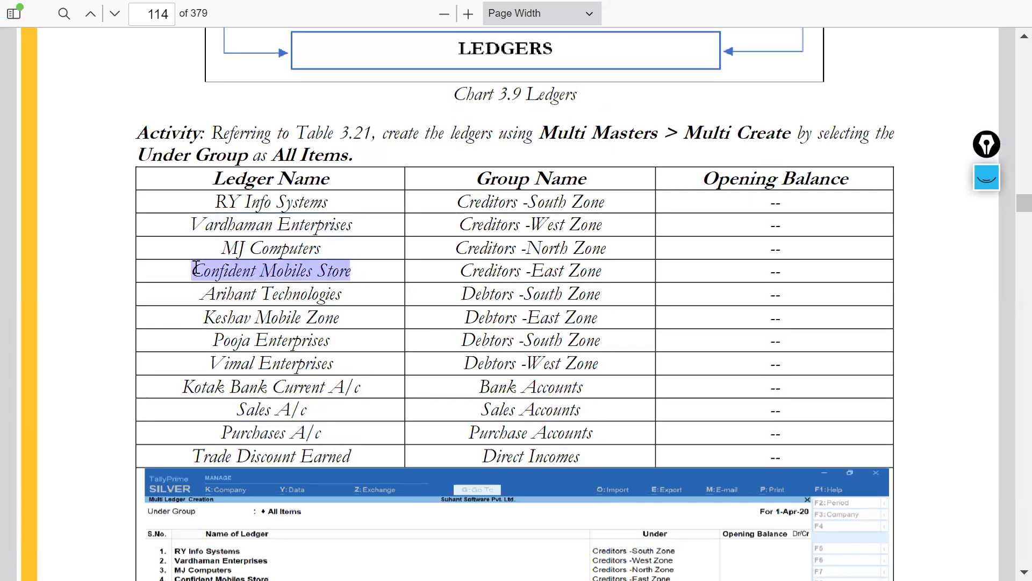
key("ctrl+c")
key("alt+Tab")
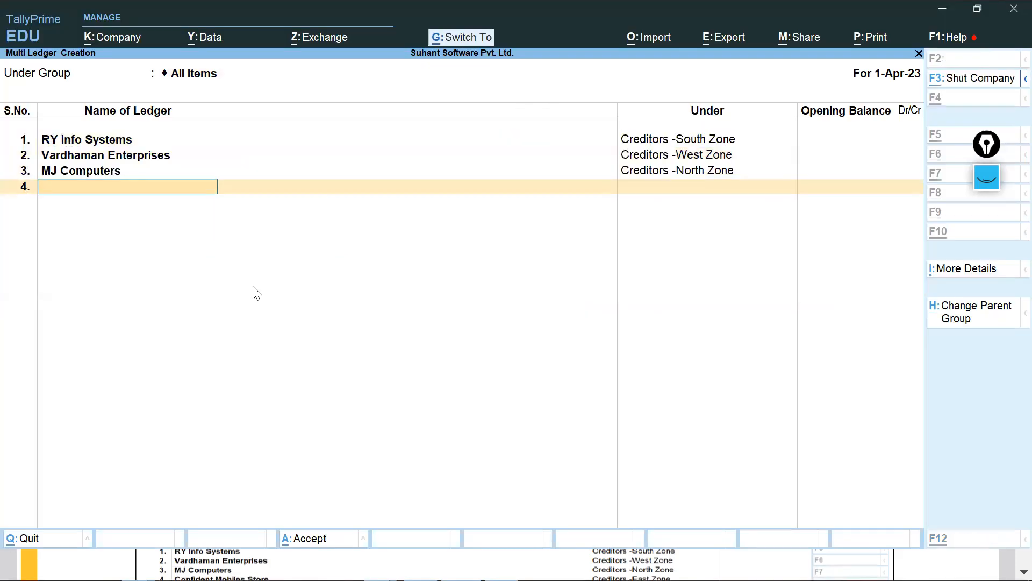
key("ctrl+alt+v")
key("Return")
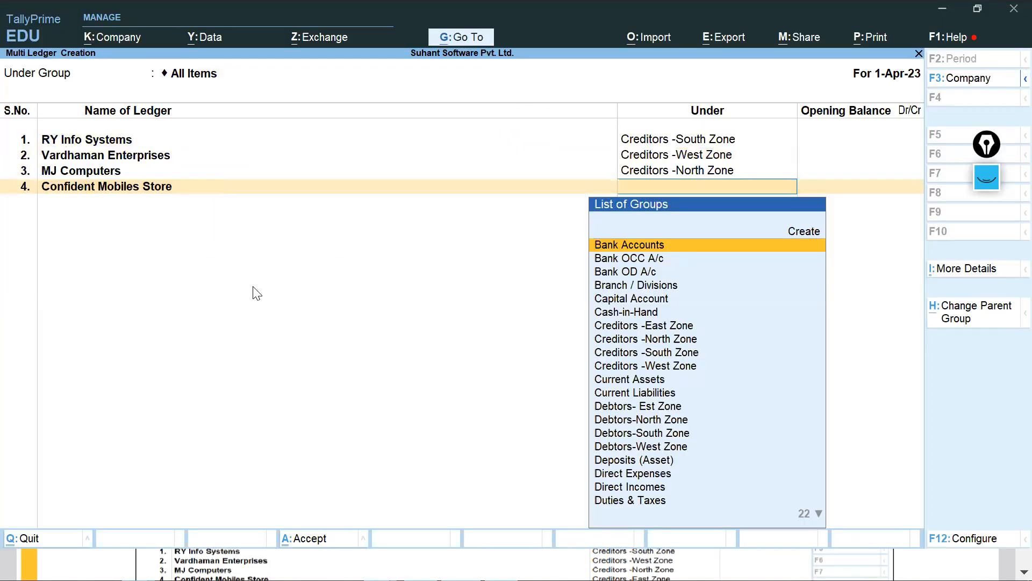
Step: Set the group of Confident Mobiles Store to Creditors -East Zone and leave the opening balance empty
type("E")
key("BackSpace")
type("ES")
key("BackSpace")
type("AS")
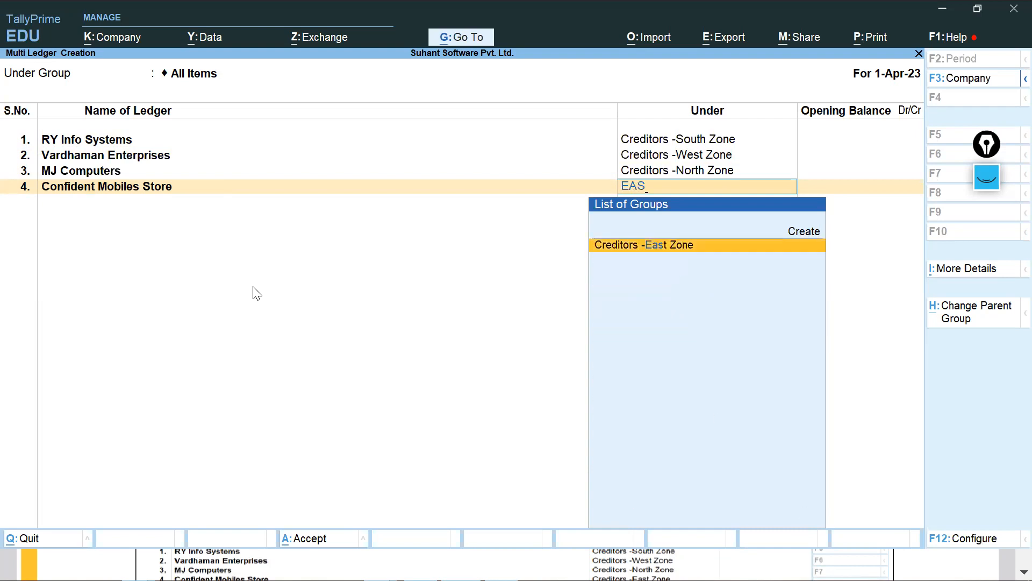
key("Return")
key("Return")
Step: Copy Arihant Technologies from the guide's table and enter it as the fifth ledger name in TallyPrime
key("alt+Tab")
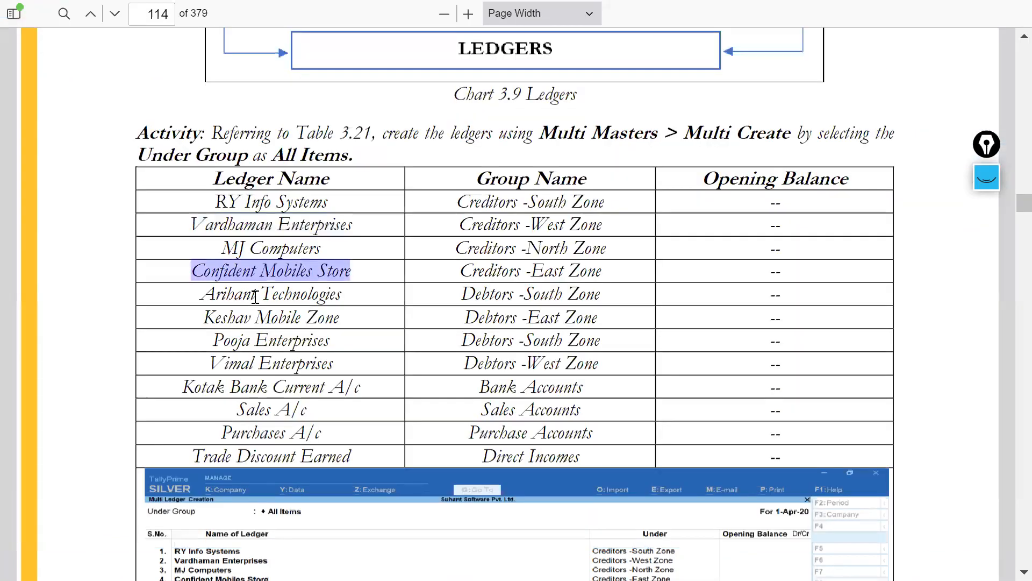
scroll(385, 349, "down", 2)
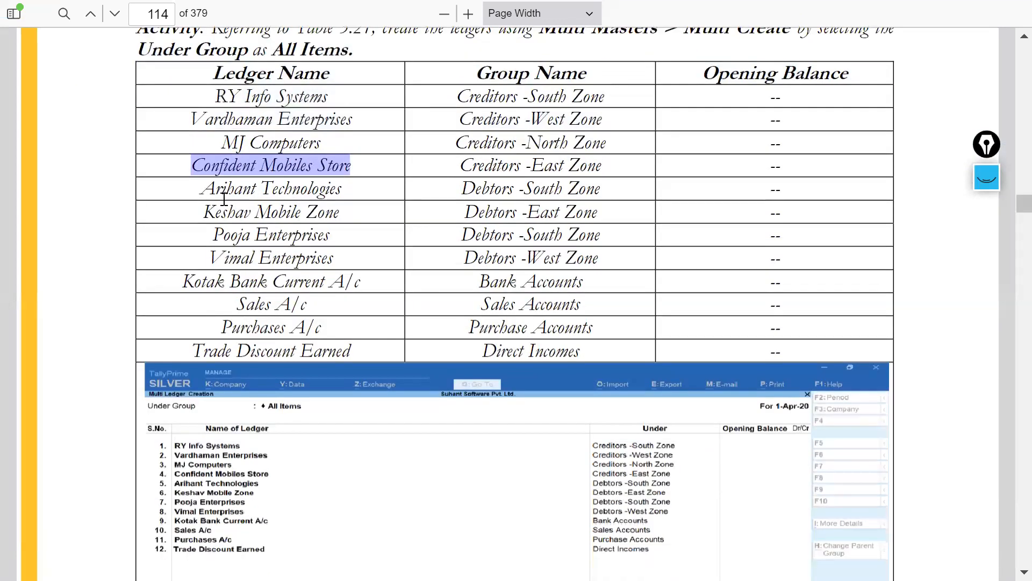
left_click_drag(201, 188, 345, 185)
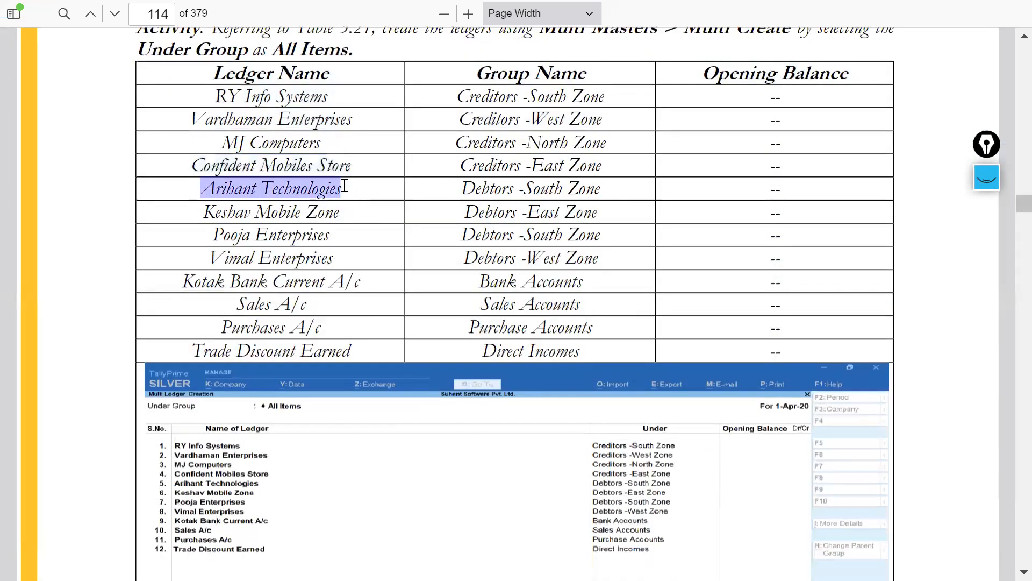
key("ctrl+c")
key("alt+Tab")
key("ctrl+v")
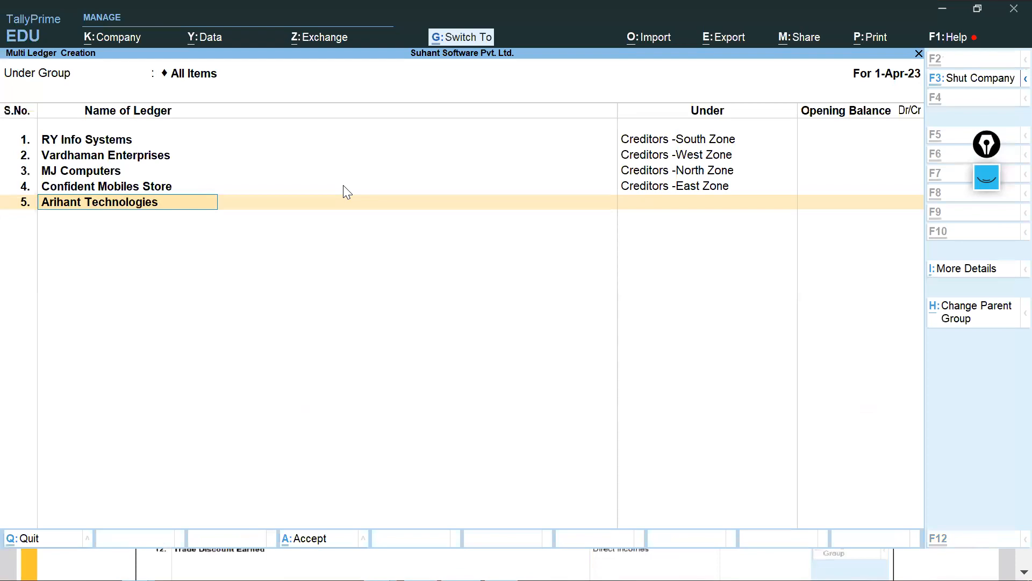
key("Return")
Step: Check the guide and place Arihant Technologies under Debtors-South Zone without an opening balance
key("alt+Tab")
key("alt+Tab")
type("SOU")
key("Return")
key("alt+Tab")
key("alt+Tab")
key("Down")
key("Down")
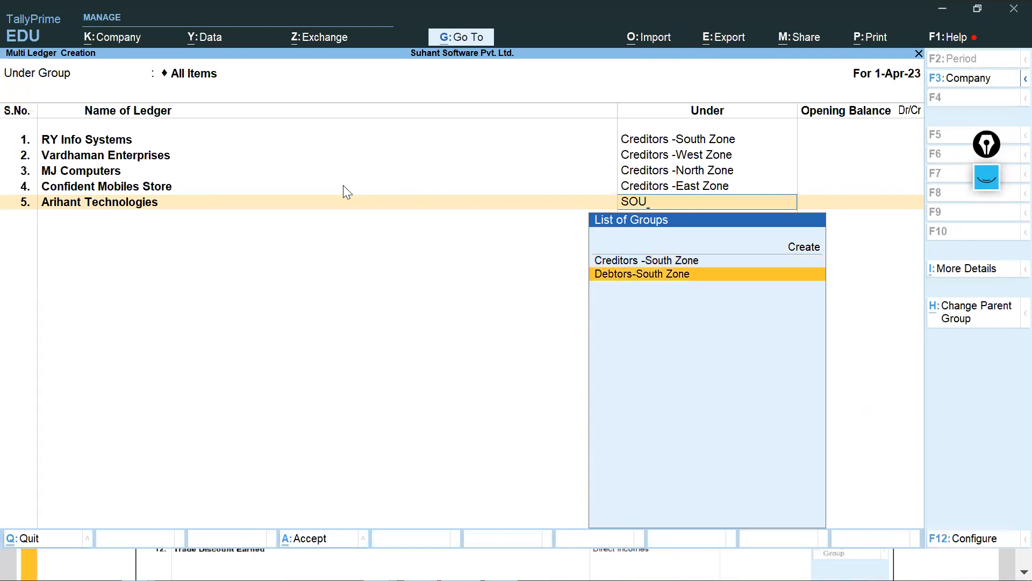
key("Return")
key("Return")
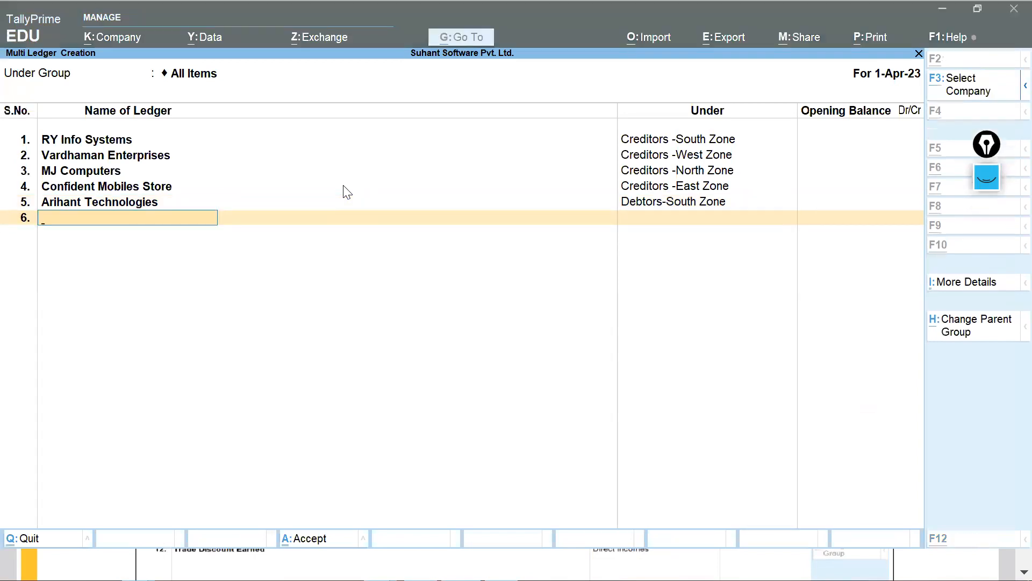
Step: Copy Keshav Mobile Zone from the guide's table and enter it as the sixth ledger name in TallyPrime
key("alt+Tab")
left_click_drag(204, 216, 264, 218)
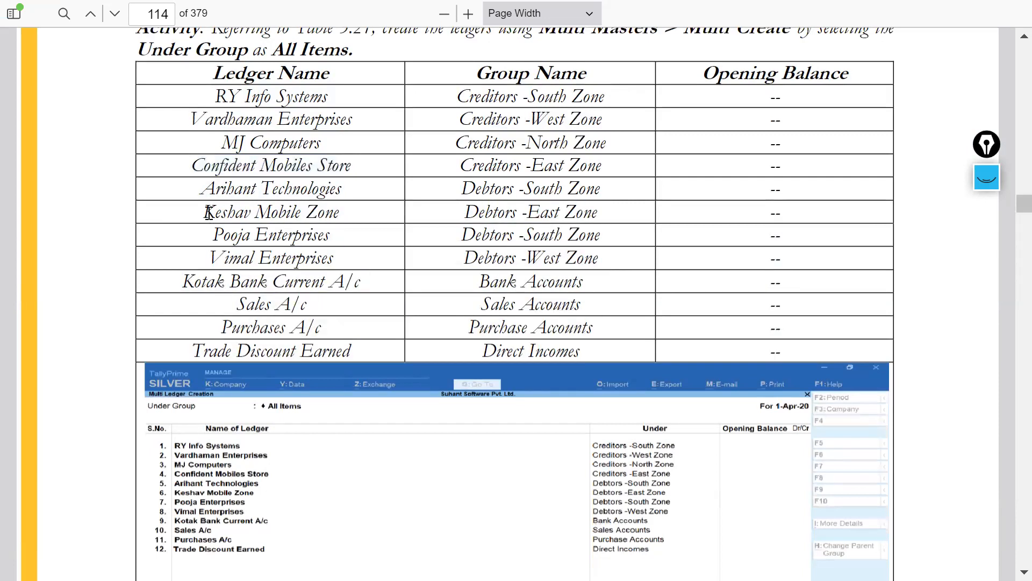
left_click_drag(204, 212, 340, 214)
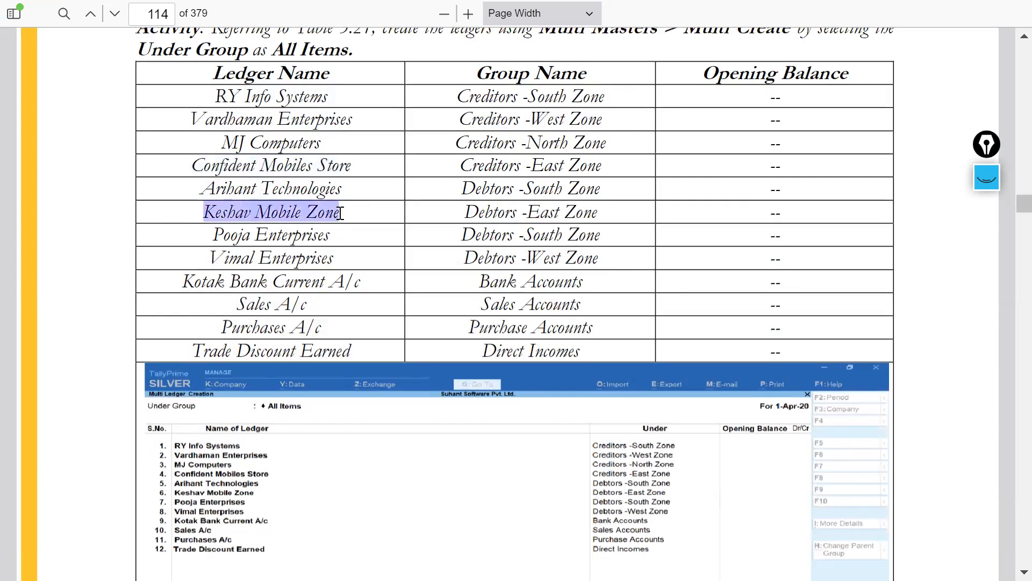
key("ctrl+c")
key("alt+Tab")
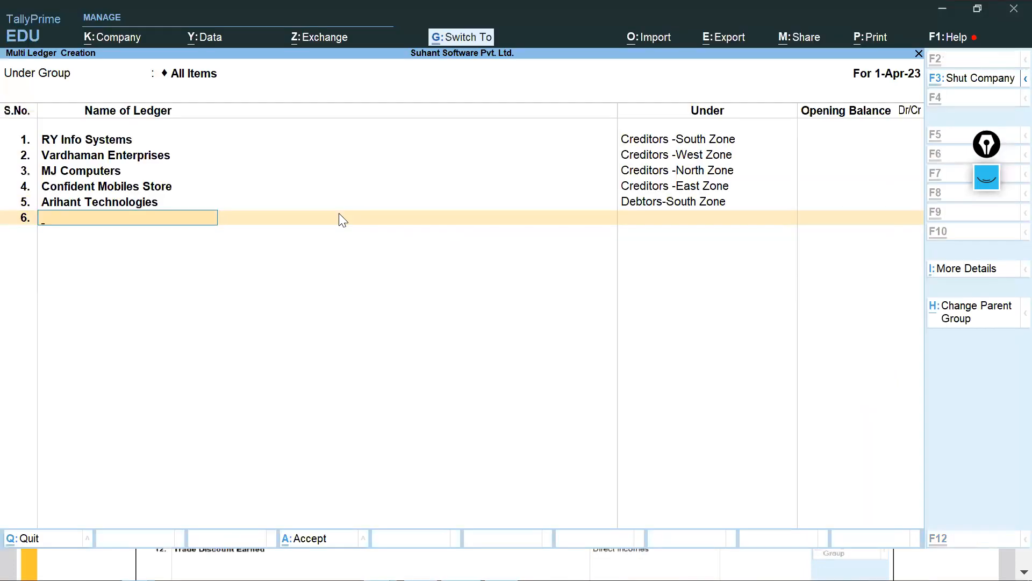
key("ctrl+alt+v")
key("Return")
Step: Try to fill in Keshav Mobile Zone's parent group with Debtors -East Zone copied from the guide
key("alt+Tab")
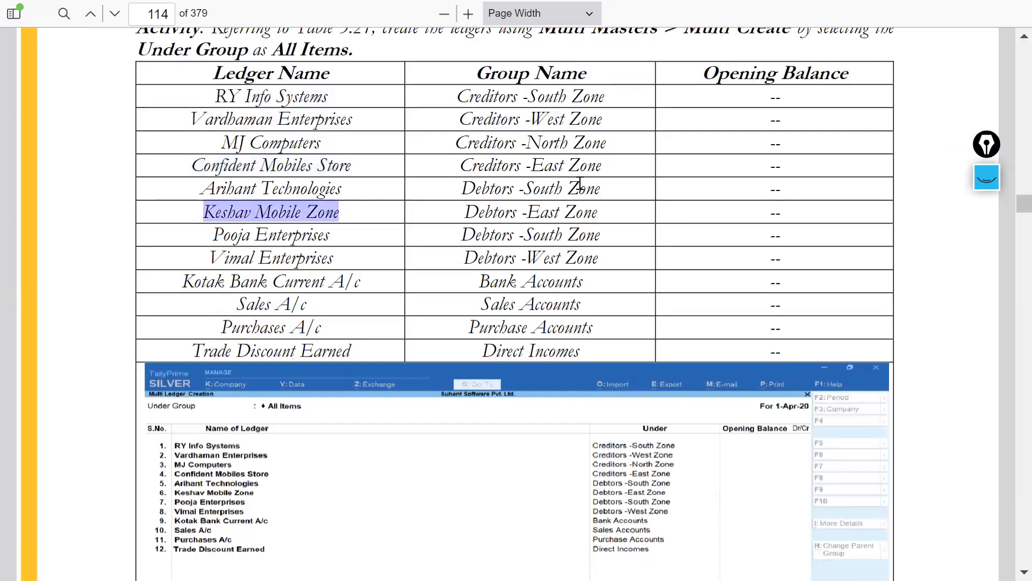
left_click_drag(466, 212, 600, 212)
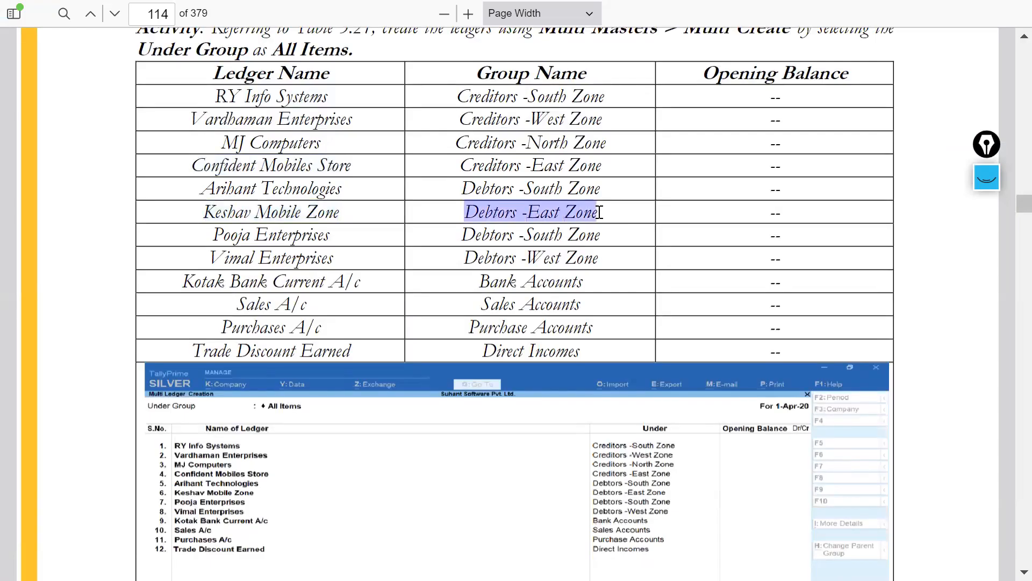
key("ctrl+c")
key("alt+Tab")
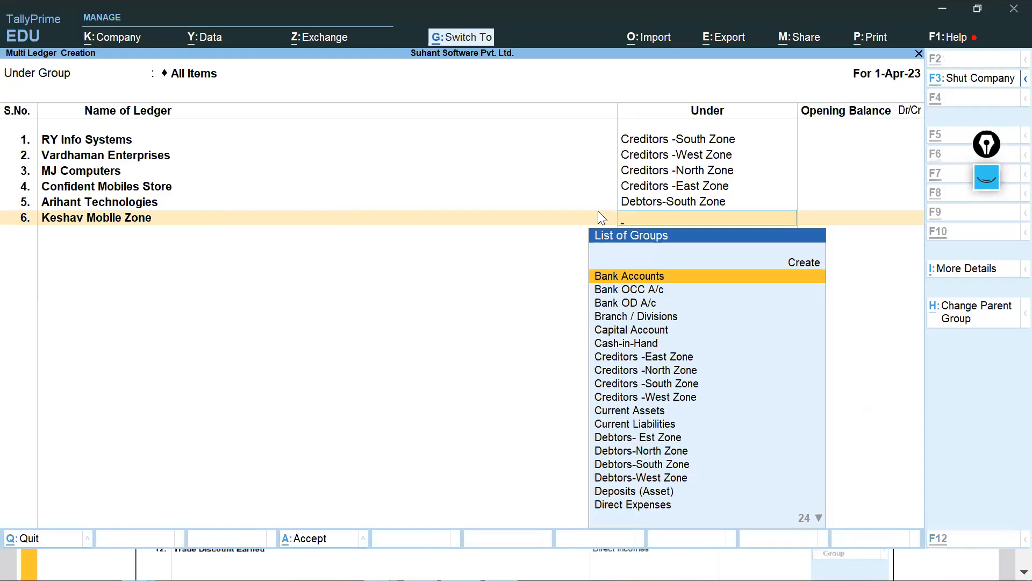
key("ctrl+alt+v")
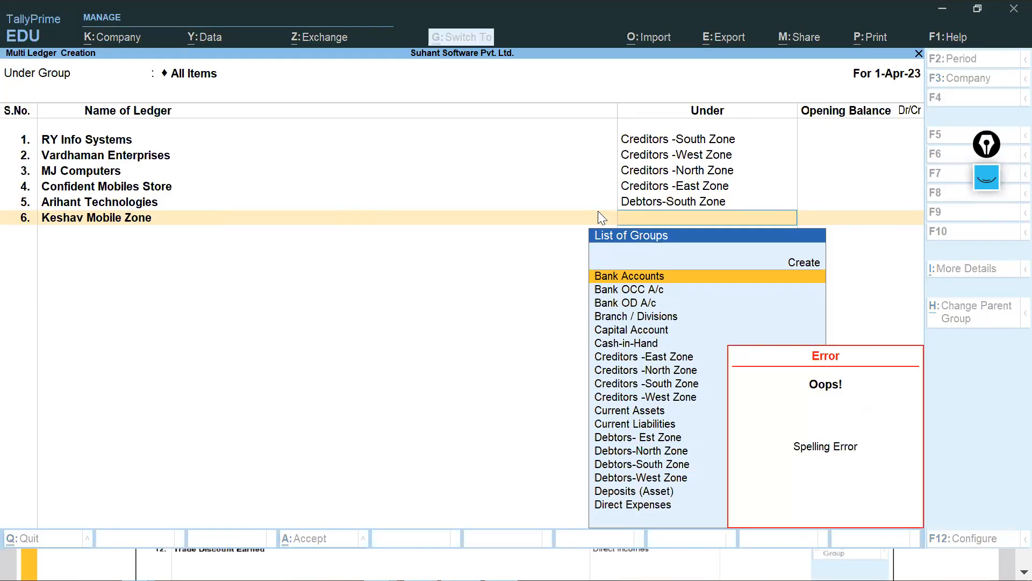
key("alt+Tab")
key("alt+Tab")
Step: Assign Keshav Mobile Zone to the Debtors- Est Zone group with no opening balance
type("E")
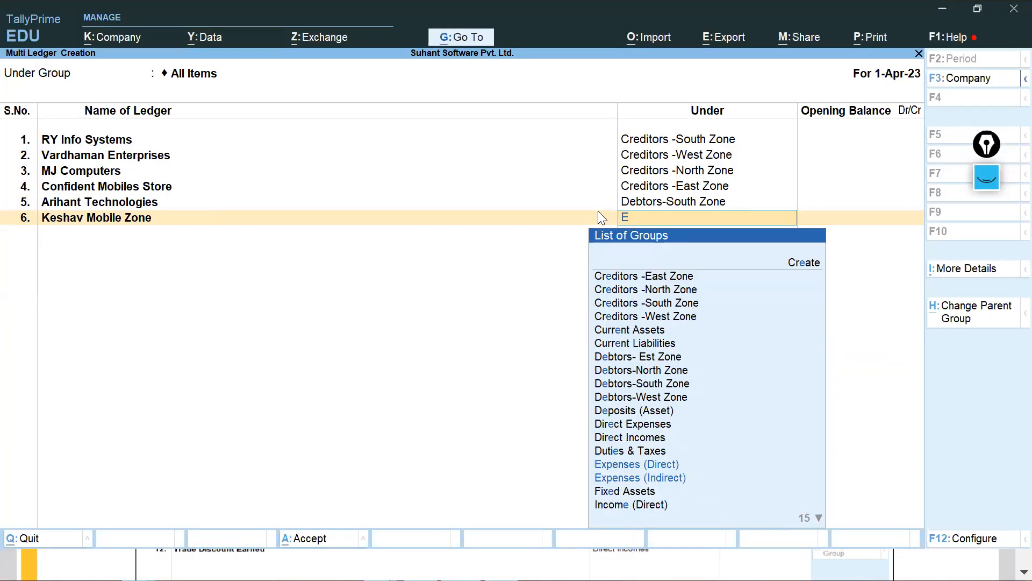
type("ST")
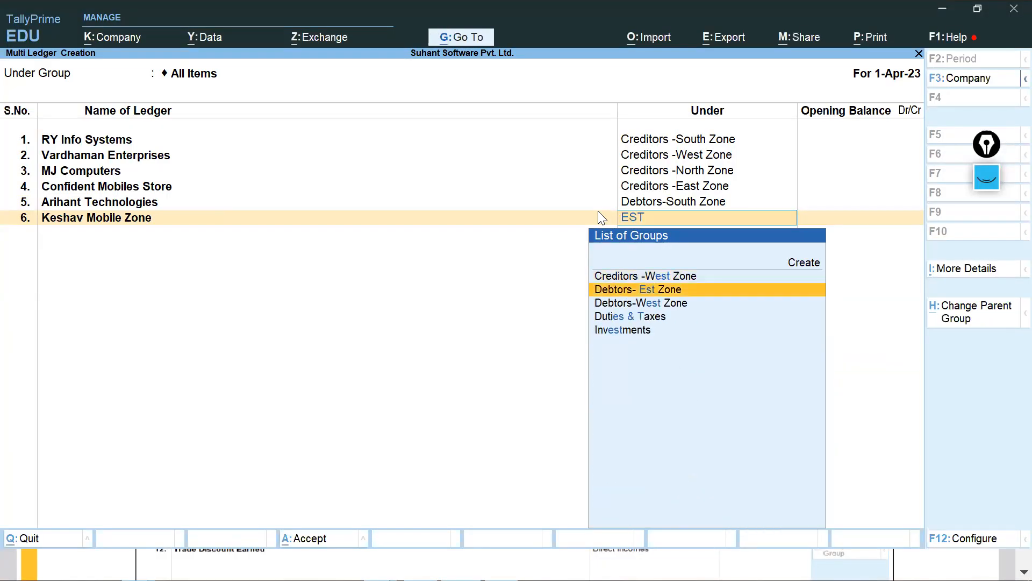
key("Down")
key("Up")
key("Return")
key("Return")
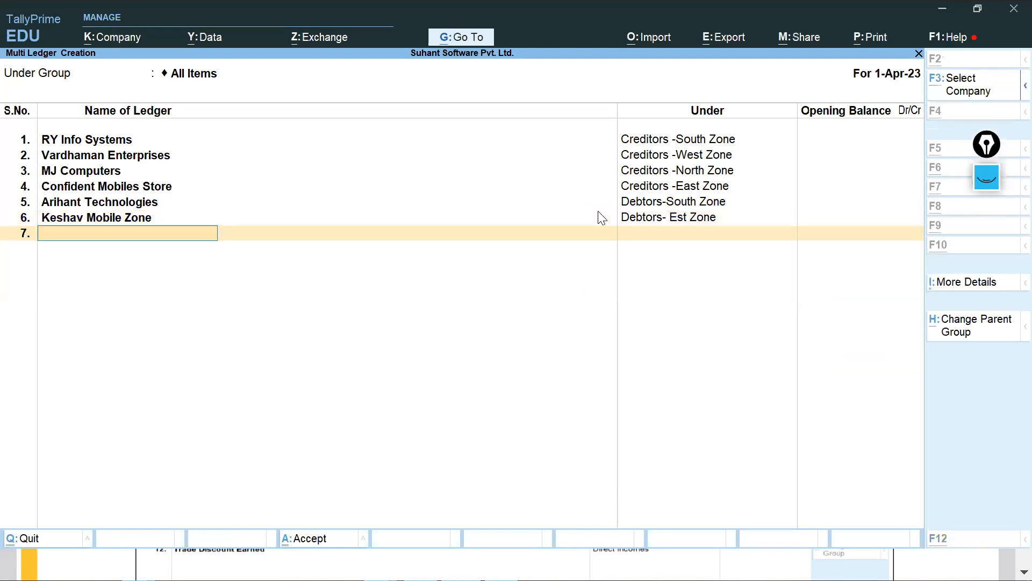
Step: Copy Pooja Enterprises from the guide's table and enter it as the seventh ledger name in TallyPrime
key("alt+Tab")
mouse_move(220, 234)
left_mouse_down()
mouse_move(324, 234)
mouse_move(215, 235)
left_mouse_up()
left_click(334, 235)
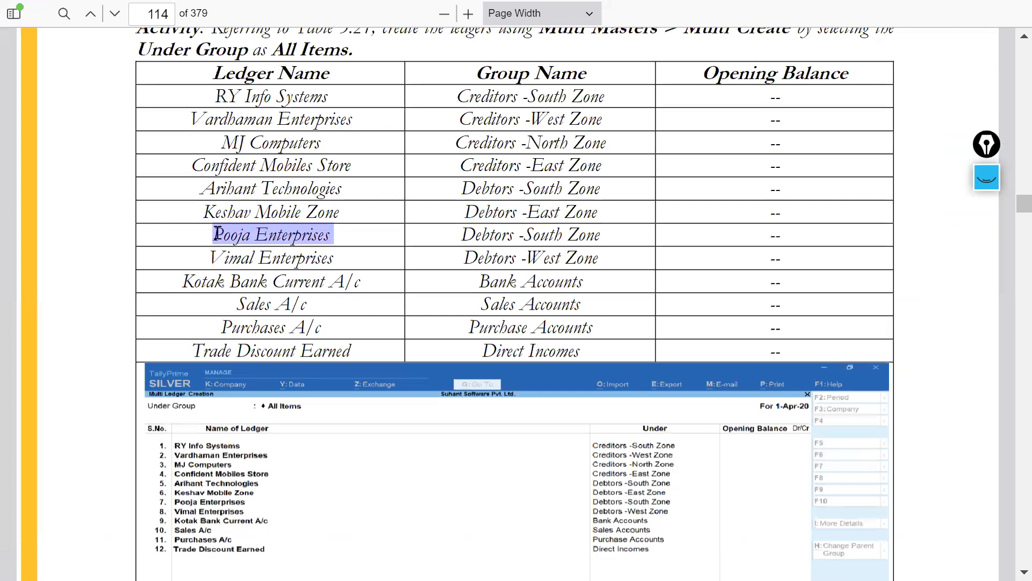
key("ctrl+c")
key("alt+Tab")
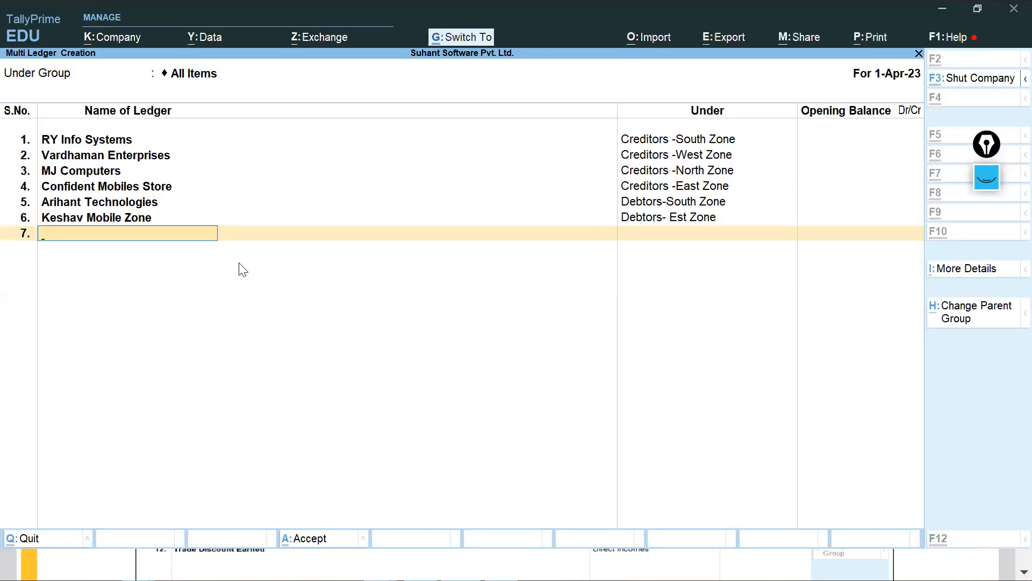
key("ctrl+alt+v")
key("Return")
Step: Copy Pooja Enterprises' group from the guide and place the ledger under Debtors-South Zone
key("alt+Tab")
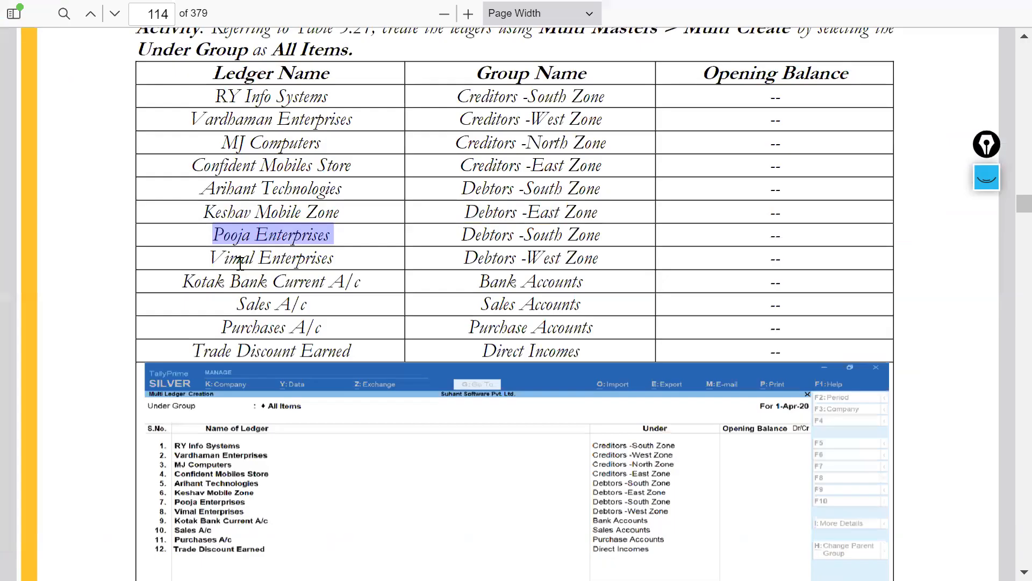
key("alt+Tab")
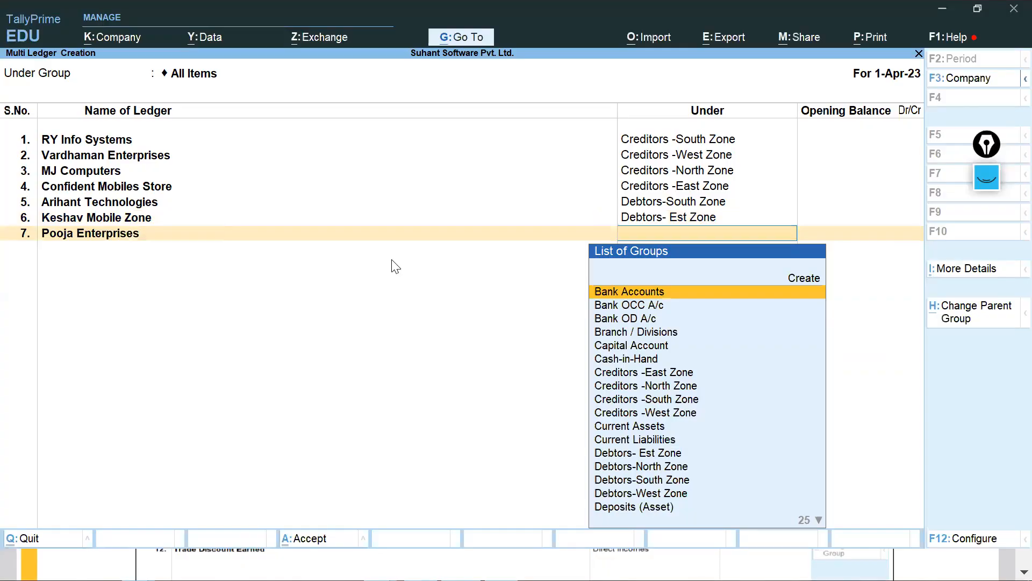
key("alt+Tab")
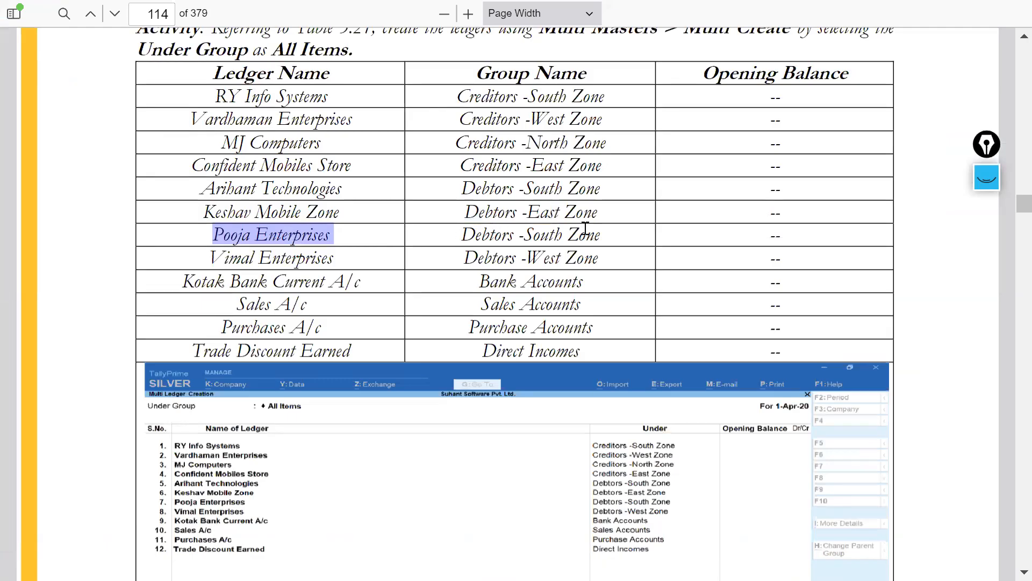
left_click(463, 235)
left_click_drag(462, 234, 599, 235)
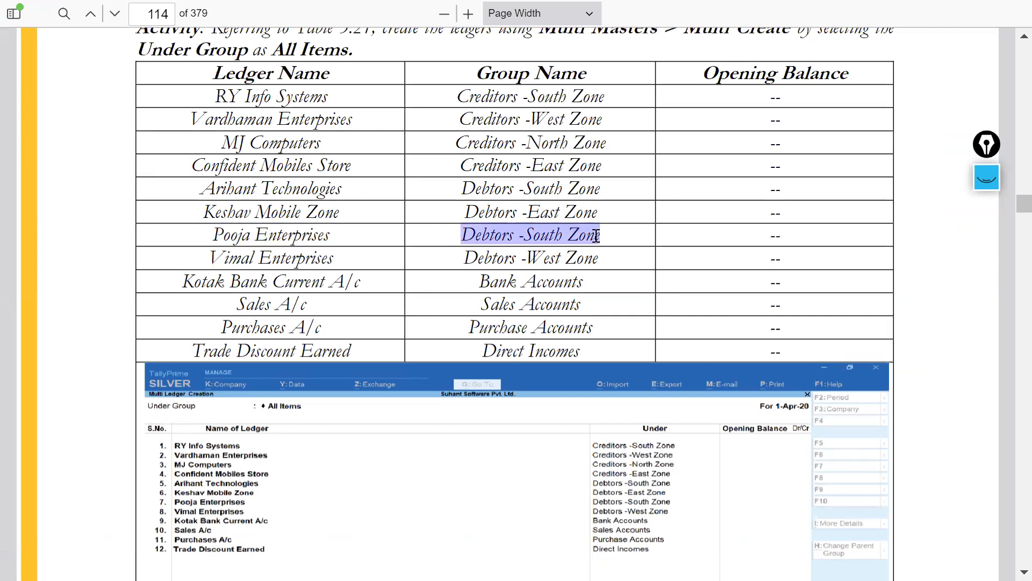
key("alt+Tab")
key("ctrl+alt+v")
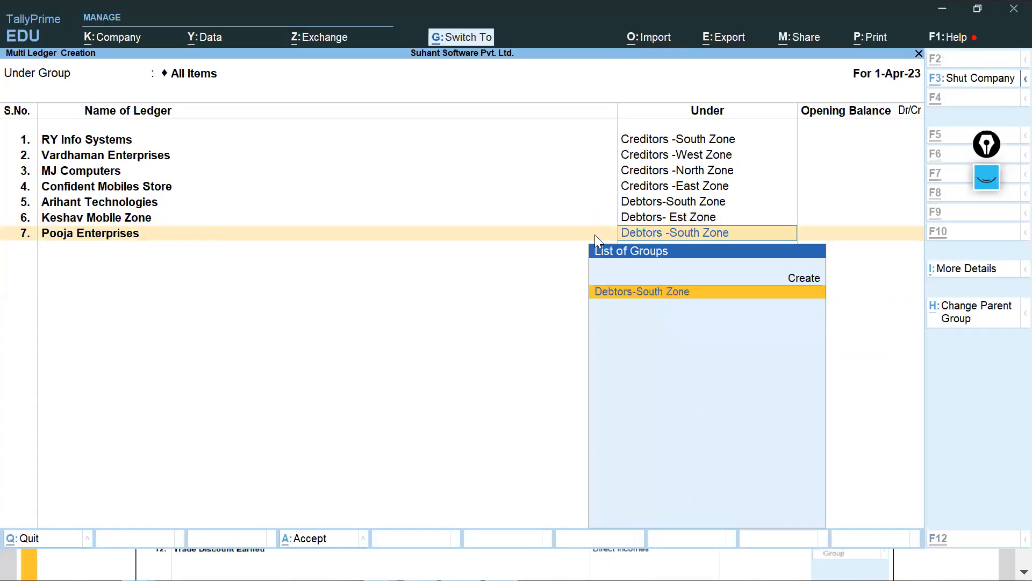
key("Return")
Step: Copy Vimal Enterprises from the guide's table and enter it as the eighth ledger name in TallyPrime
key("alt+Tab")
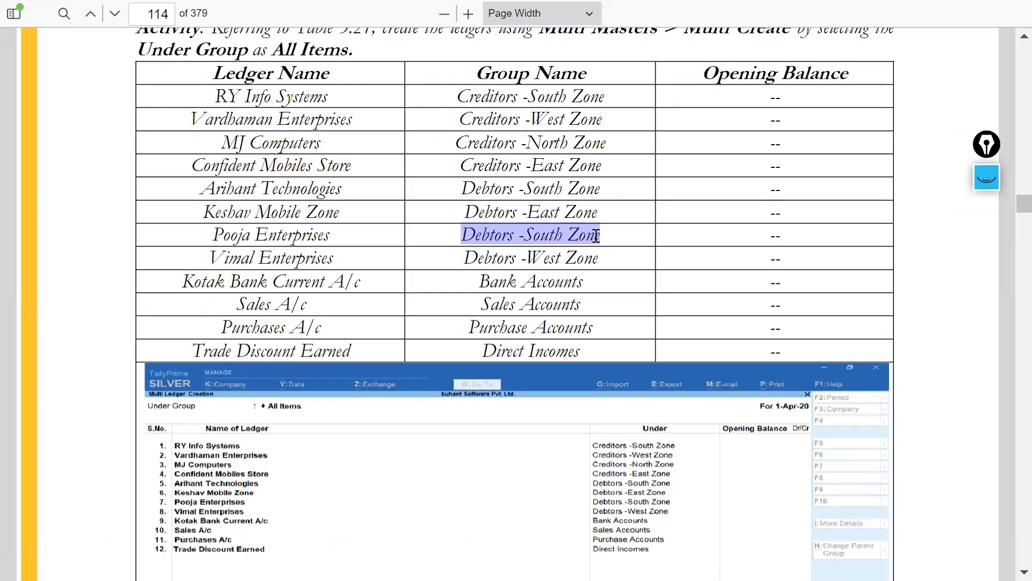
left_click_drag(209, 259, 333, 259)
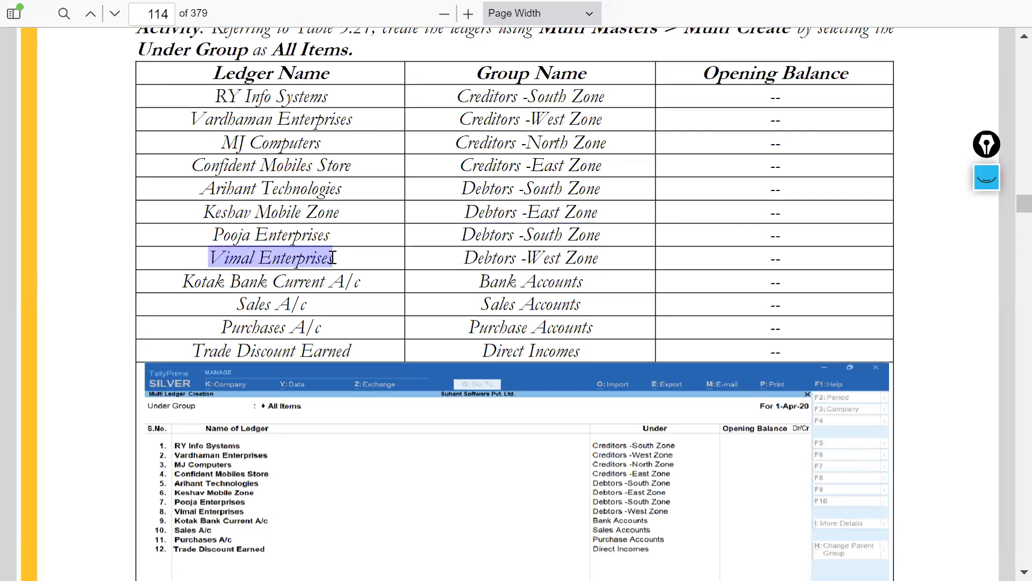
key("alt+Tab")
key("ctrl+v")
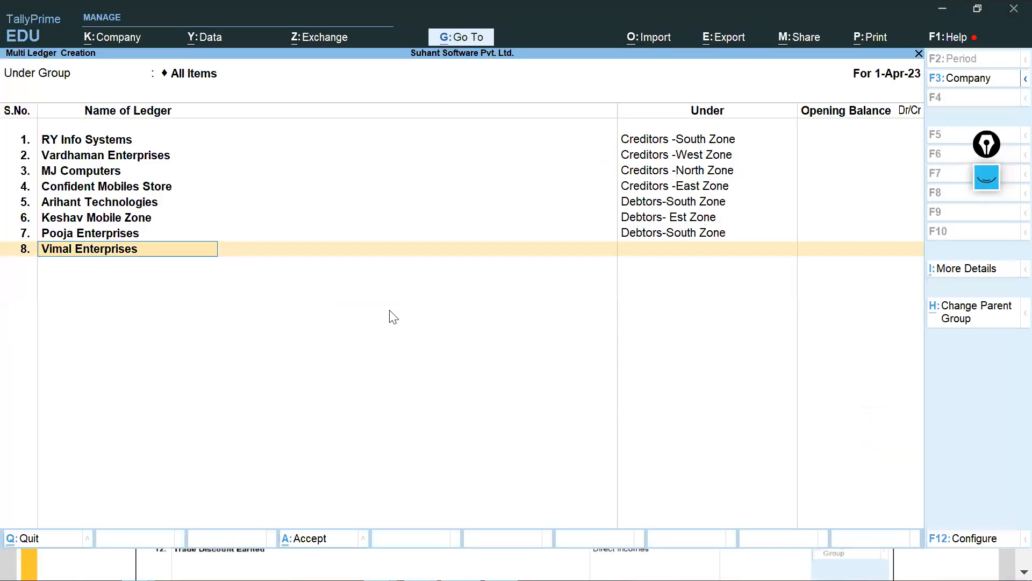
key("Return")
Step: Copy Vimal Enterprises' group from the guide and place the ledger under Debtors-West Zone without an opening balance
key("alt+Tab")
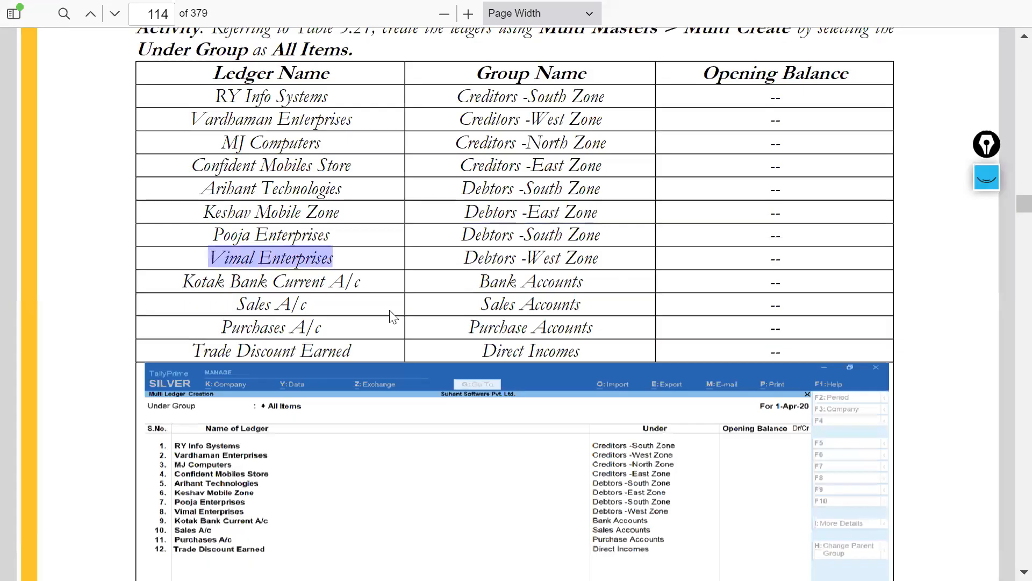
left_click_drag(463, 257, 603, 262)
key("alt+Tab")
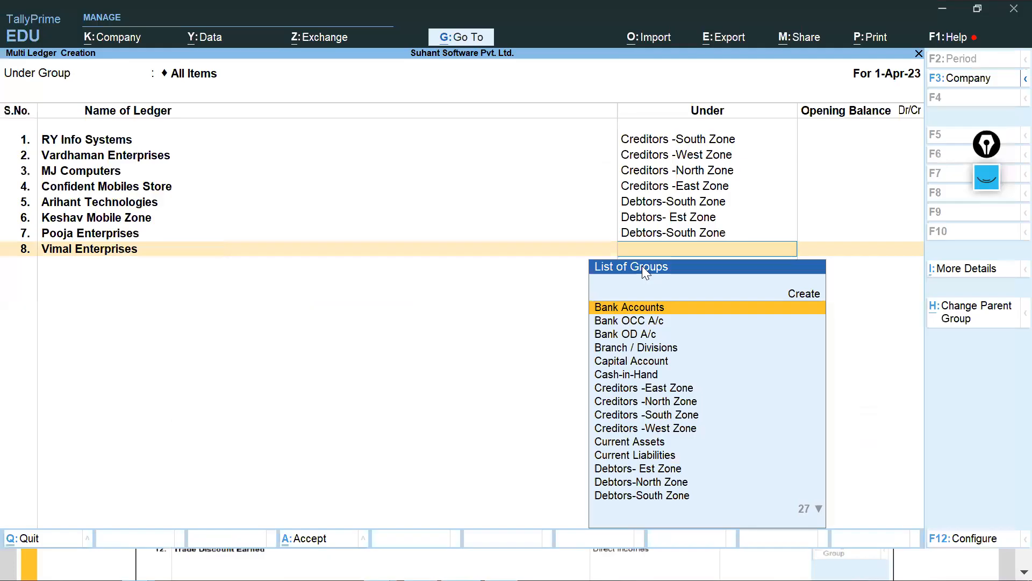
key("ctrl+v")
key("Return")
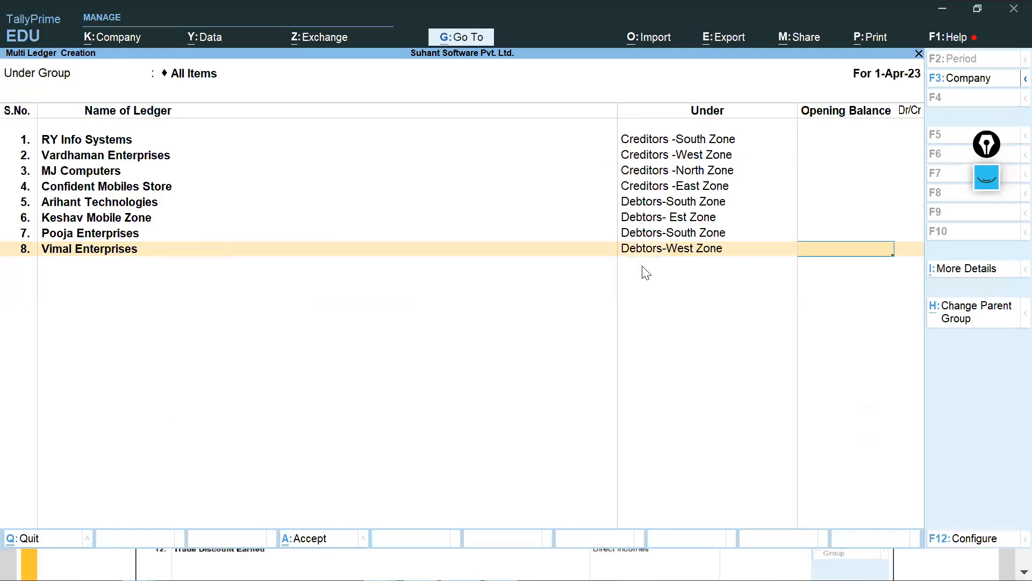
key("Return")
Step: Copy Kotak Bank Current A/c from the guide's table and enter it as the ninth ledger name in TallyPrime
key("alt+Tab")
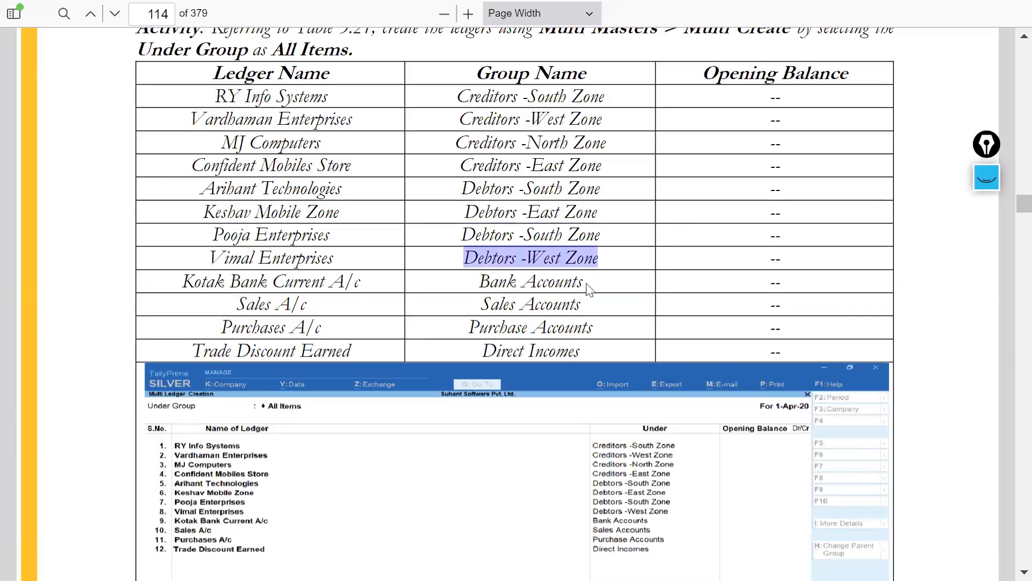
left_click_drag(184, 281, 361, 284)
key("ctrl+c")
key("alt+Tab")
key("ctrl+alt+v")
key("Return")
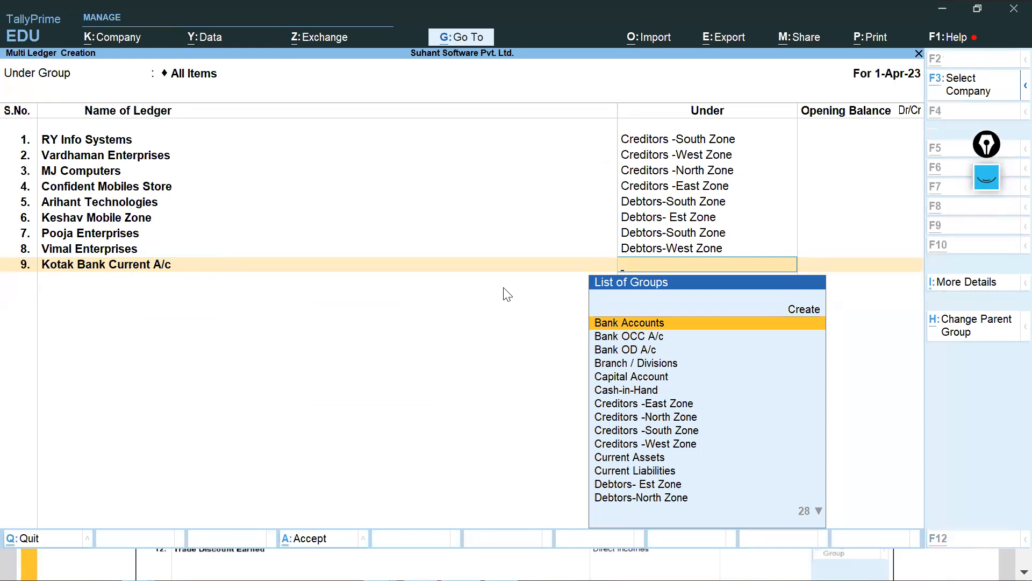
Step: Check the guide and place Kotak Bank Current A/c under Bank Accounts without an opening balance
key("alt+Tab")
key("alt+Tab")
type("BAN")
key("alt+Tab")
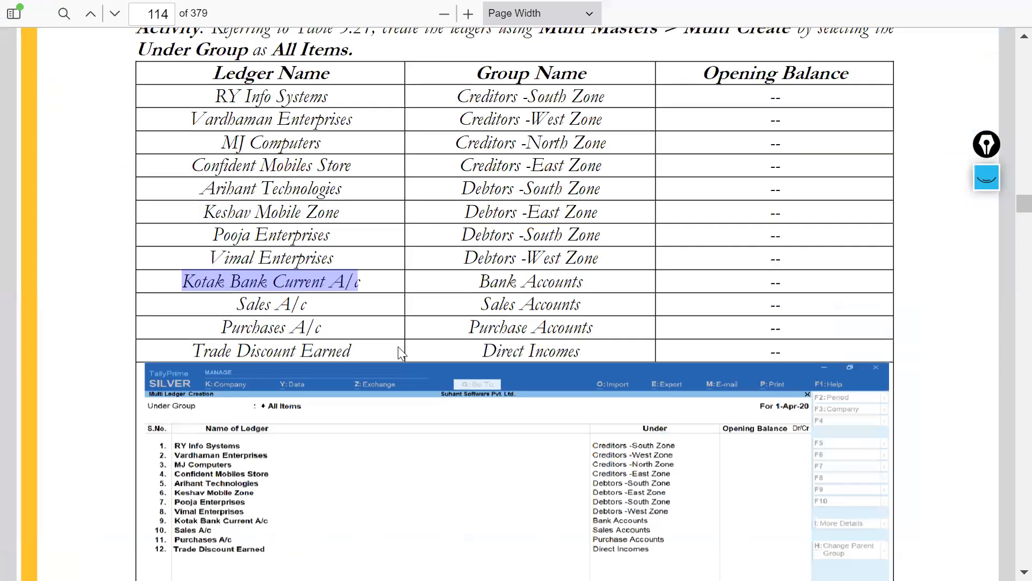
key("alt+Tab")
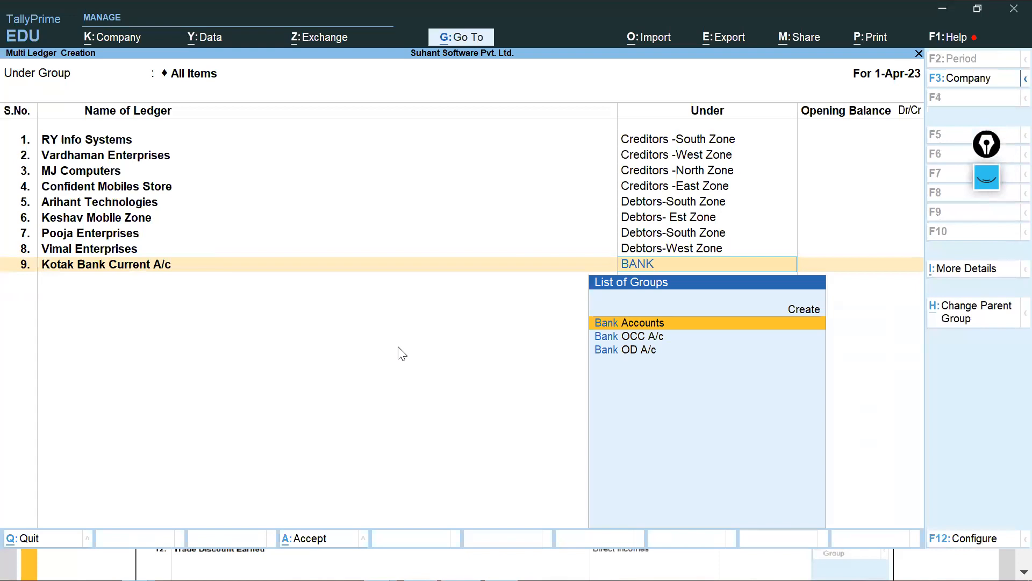
key("Return")
key("Return")
Step: Copy Sales A/c from the guide's table and enter it as the tenth ledger name in TallyPrime
key("alt+Tab")
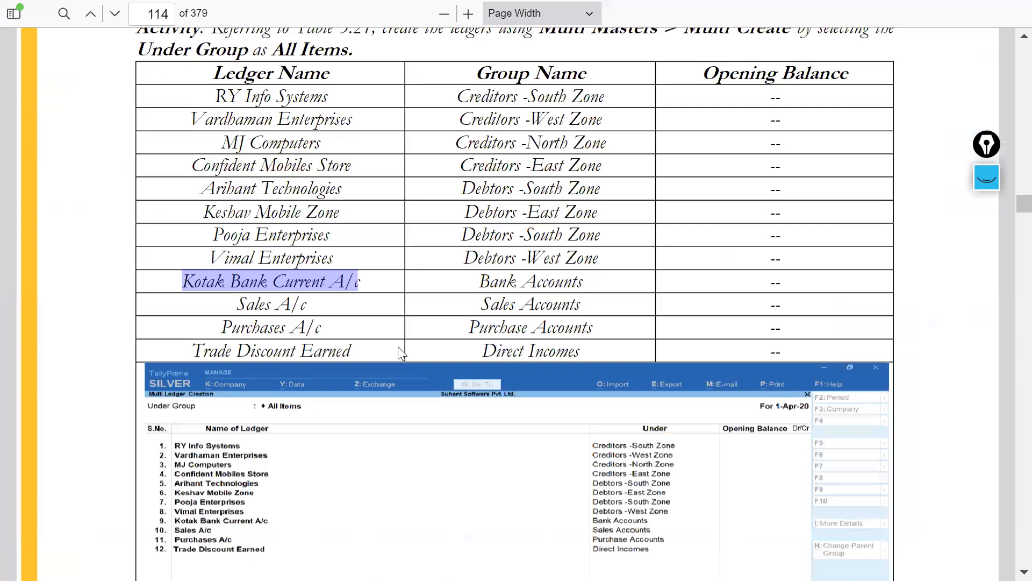
left_click_drag(241, 305, 310, 305)
key("ctrl+c")
key("alt+Tab")
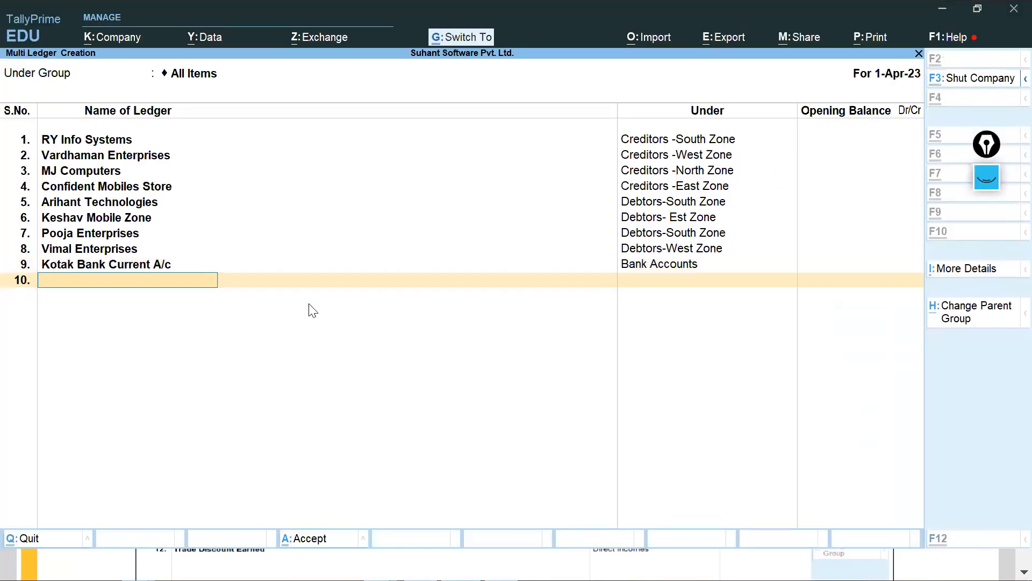
key("ctrl+alt+v")
key("Return")
Step: Copy Sales A/c's group from the guide and place the ledger under Sales Accounts without an opening balance
key("alt+Tab")
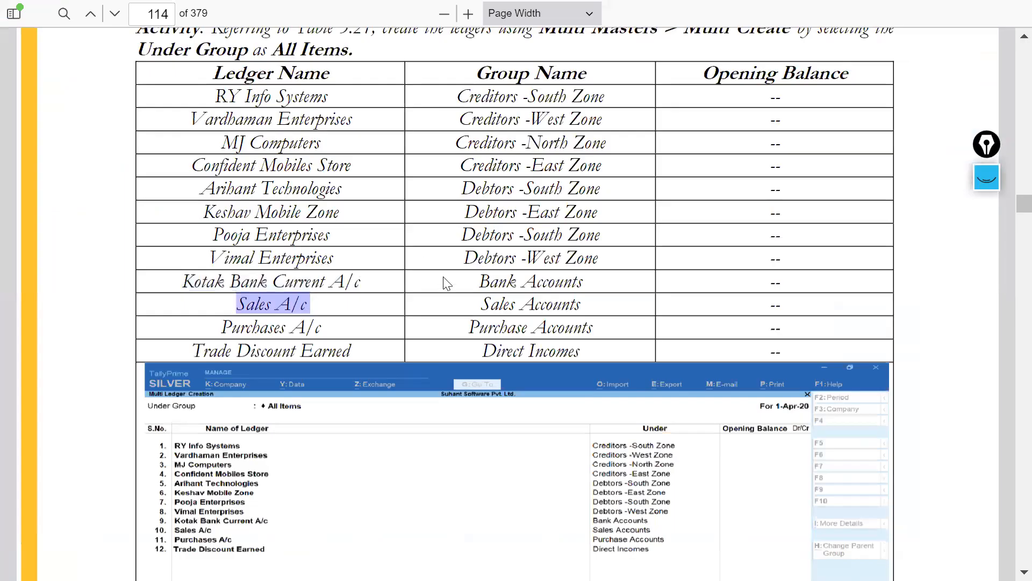
left_click_drag(481, 304, 581, 293)
key("alt+Tab")
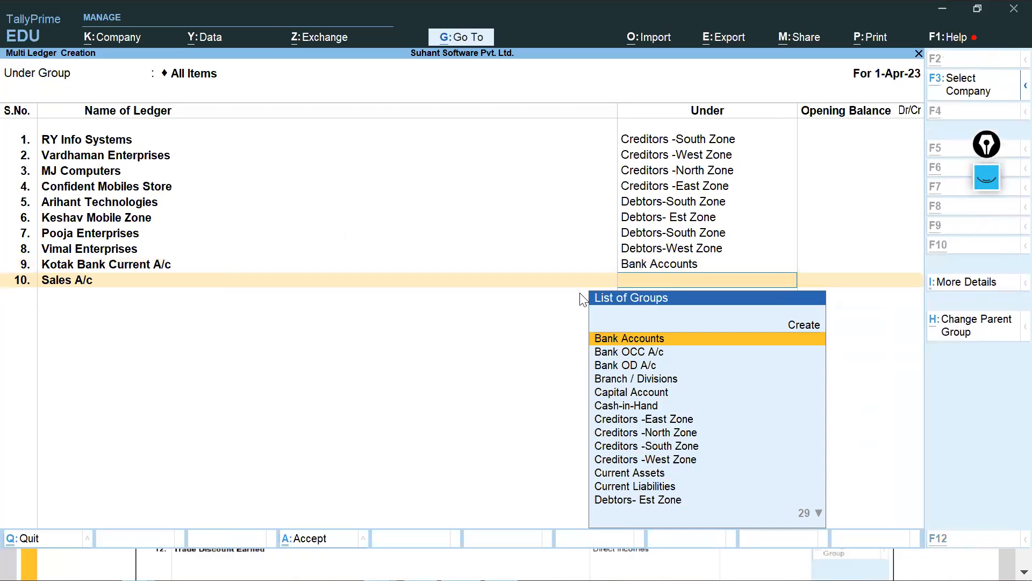
key("alt+Tab")
key("alt+Tab")
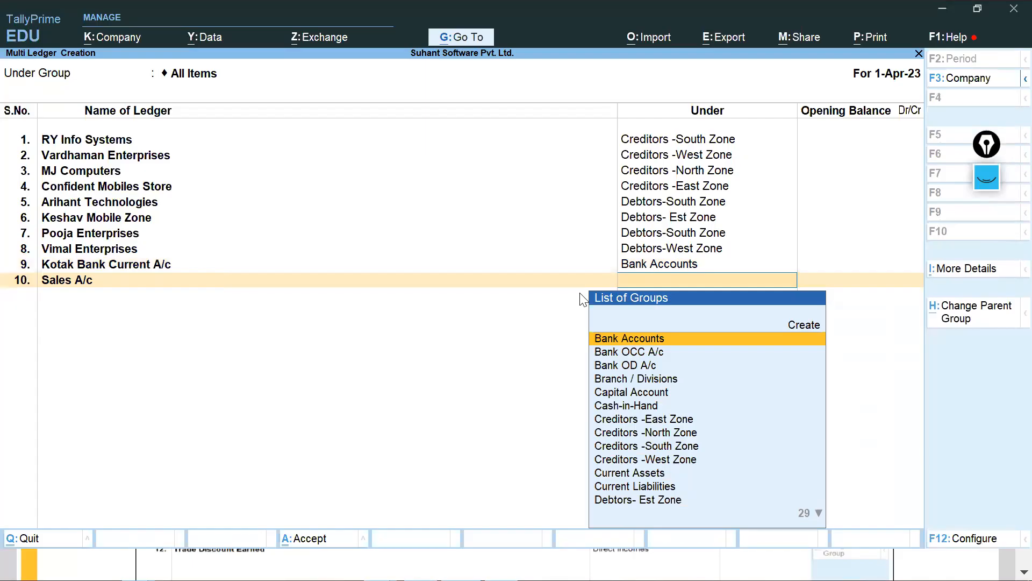
key("alt+Tab")
mouse_move(489, 305)
left_mouse_down()
mouse_move(553, 302)
mouse_move(484, 304)
mouse_move(377, 44)
mouse_move(483, 304)
left_mouse_up()
left_click(575, 304)
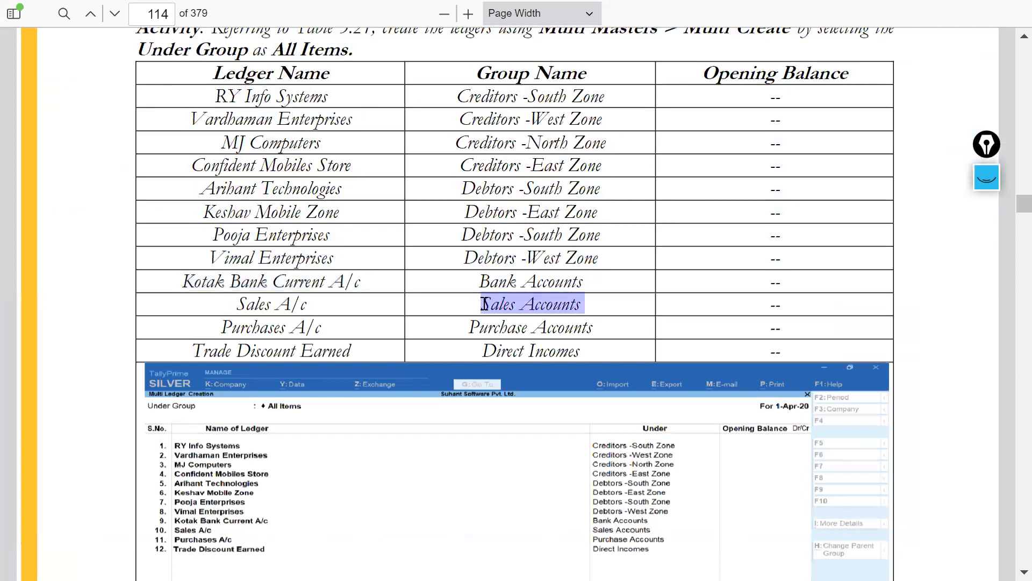
key("alt+Tab")
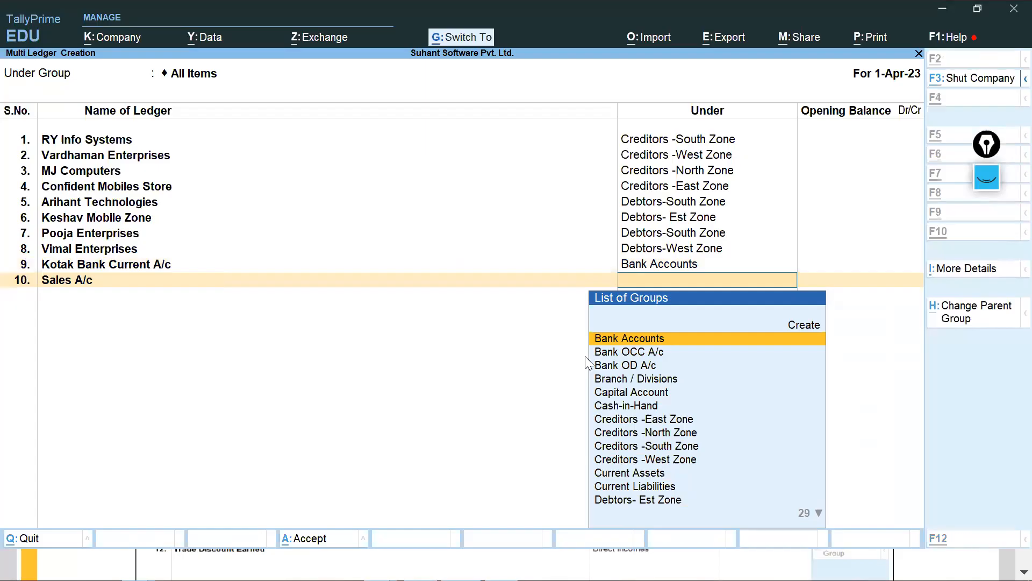
key("ctrl+v")
key("Return")
key("Return")
Step: Copy Purchases A/c from the guide and enter it as the eleventh ledger name, clearing the partly entered text first
key("alt+Tab")
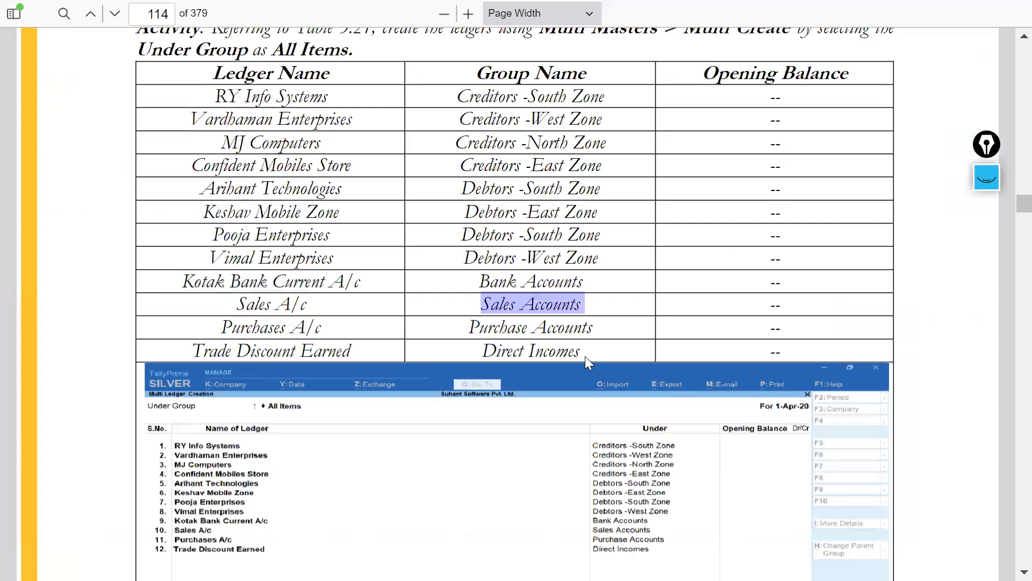
key("alt+Tab")
type("PUR")
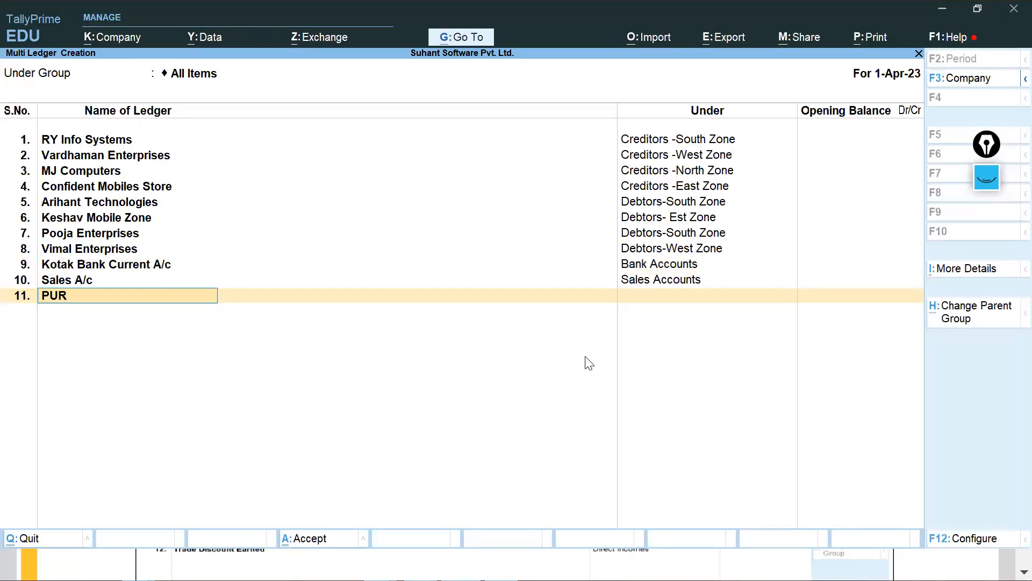
key("alt+Tab")
left_click_drag(221, 327, 324, 327)
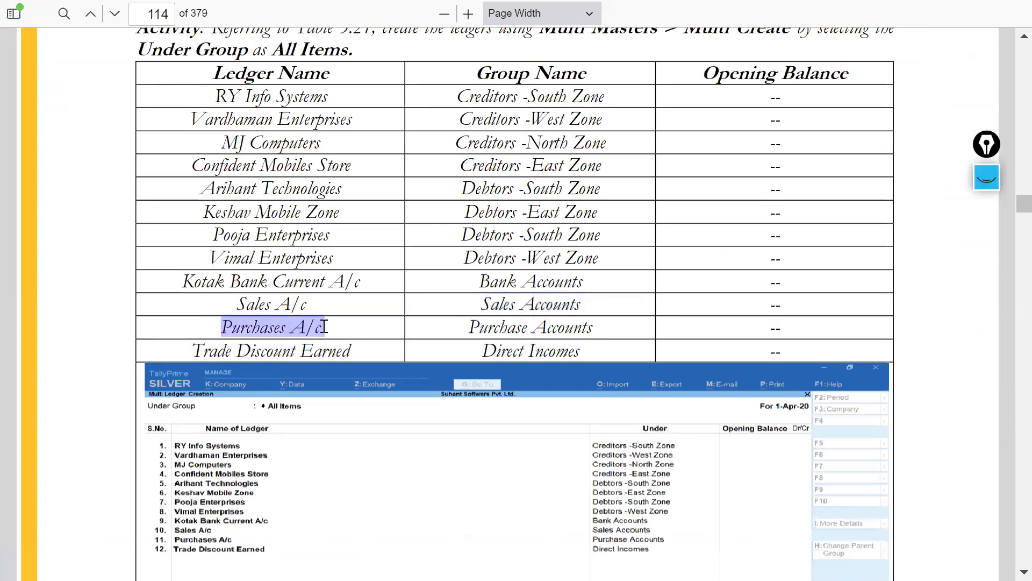
key("alt+Tab")
key("ctrl+v")
key("BackSpace")
key("BackSpace")
key("BackSpace")
key("BackSpace")
key("BackSpace")
key("BackSpace")
key("BackSpace")
key("BackSpace")
key("BackSpace")
key("BackSpace")
key("BackSpace")
key("BackSpace")
key("BackSpace")
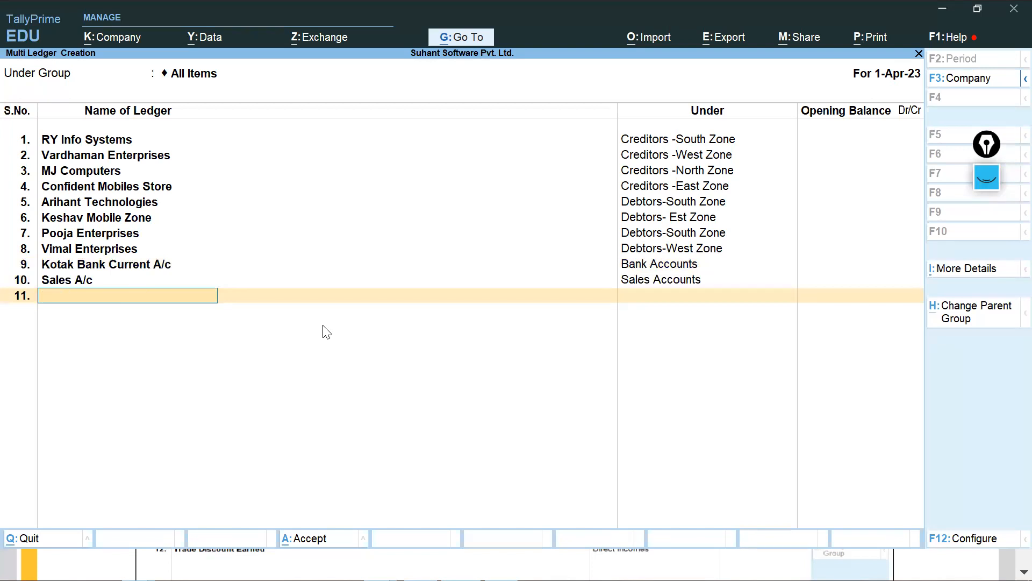
key("ctrl+v")
key("Return")
Step: Check the guide and place Purchases A/c under Purchase Accounts without an opening balance
key("alt+Tab")
key("alt+Tab")
type("PU")
key("Return")
key("Return")
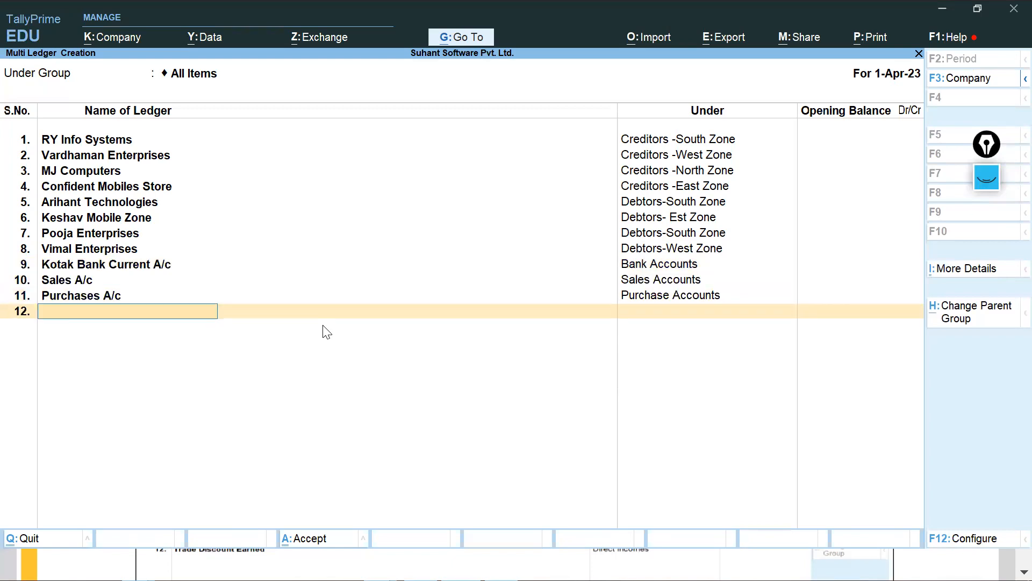
Step: Copy Trade Discount Earned from the guide's table and enter it as the twelfth ledger name in TallyPrime
key("alt+Tab")
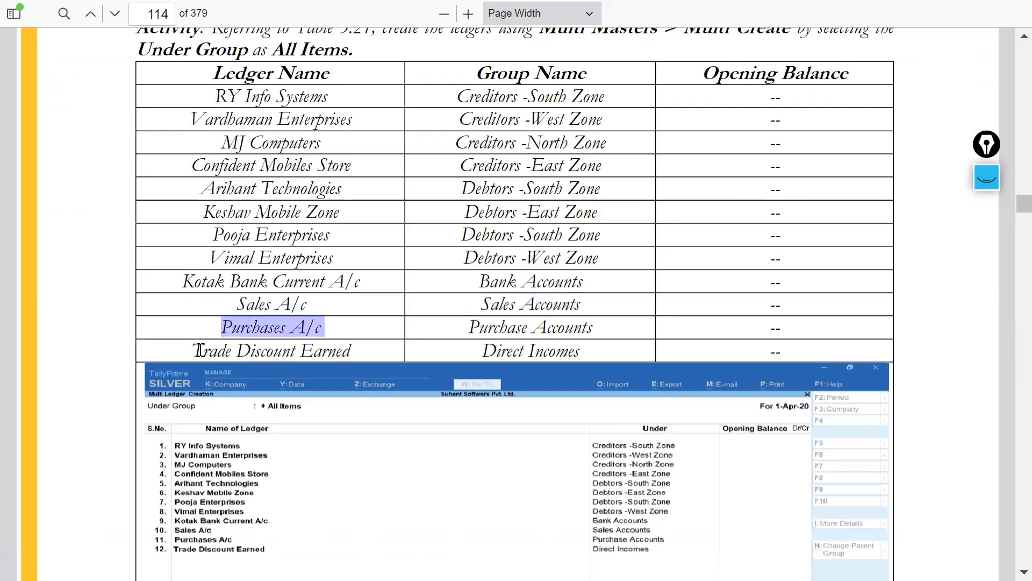
left_click_drag(197, 350, 354, 351)
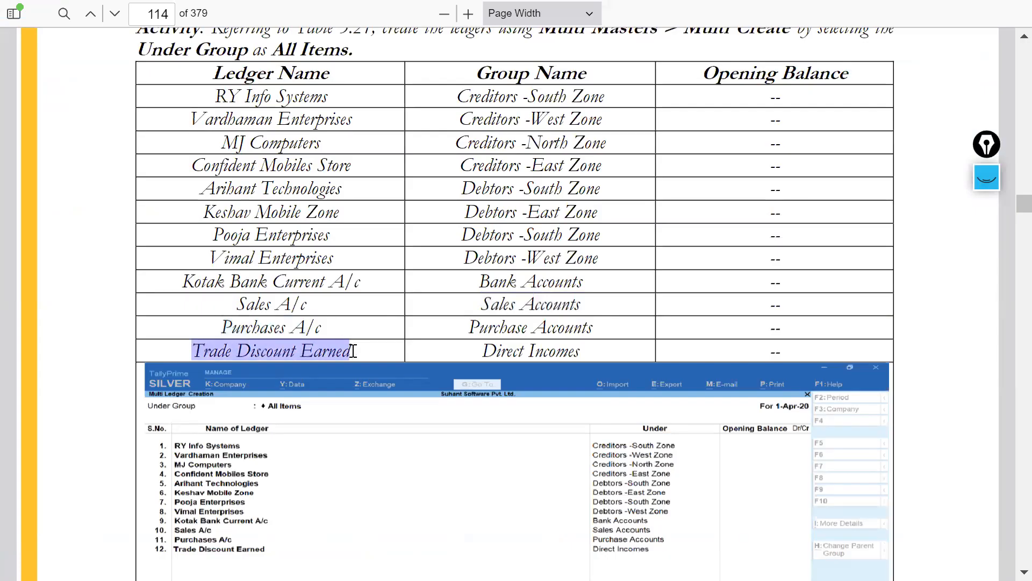
key("alt+Tab")
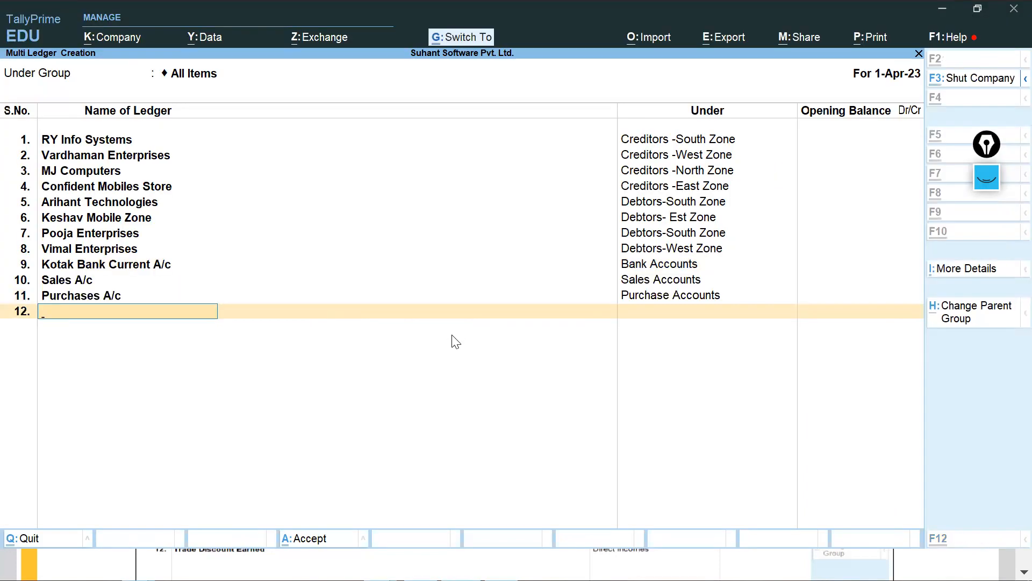
key("ctrl+alt+v")
key("Return")
Step: Place Trade Discount Earned under the Direct Incomes group without an opening balance
type("DIRECT")
key("Down")
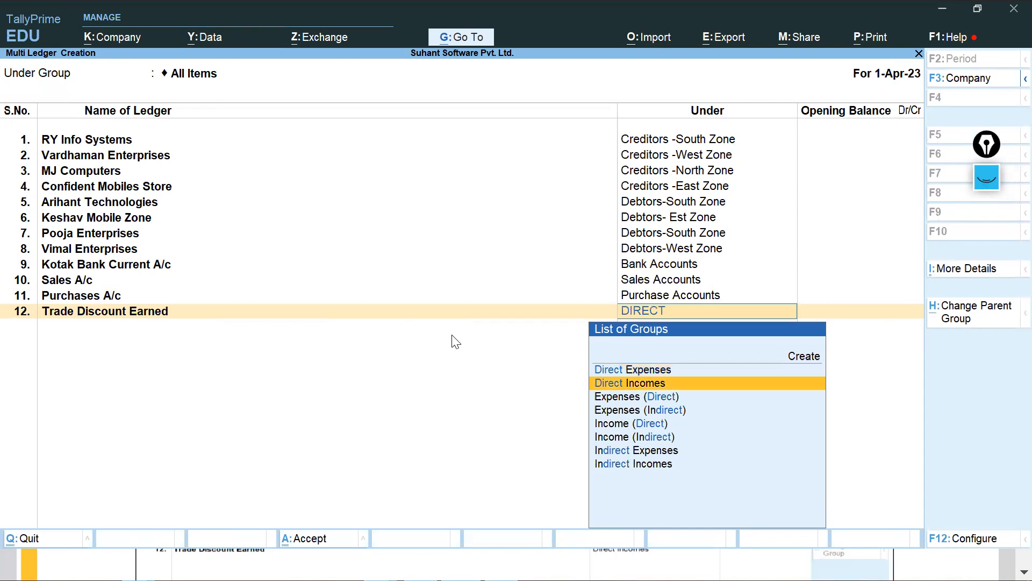
key("Return")
key("Return")
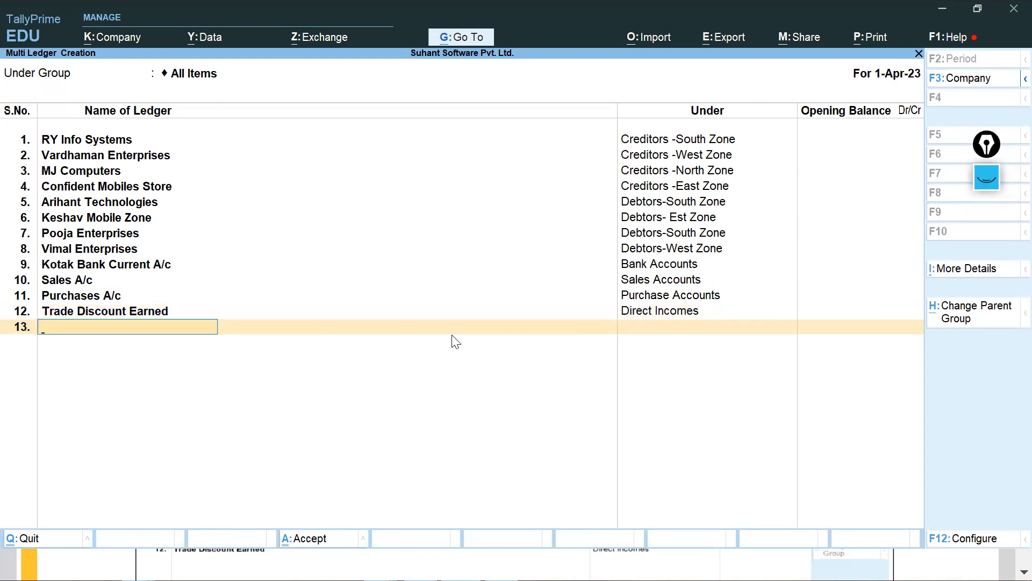
Step: Check the guide's page after Table 3.21, return to TallyPrime and accept the Multi Ledger Creation entries
key("alt+Tab")
scroll(455, 344, "down", 8)
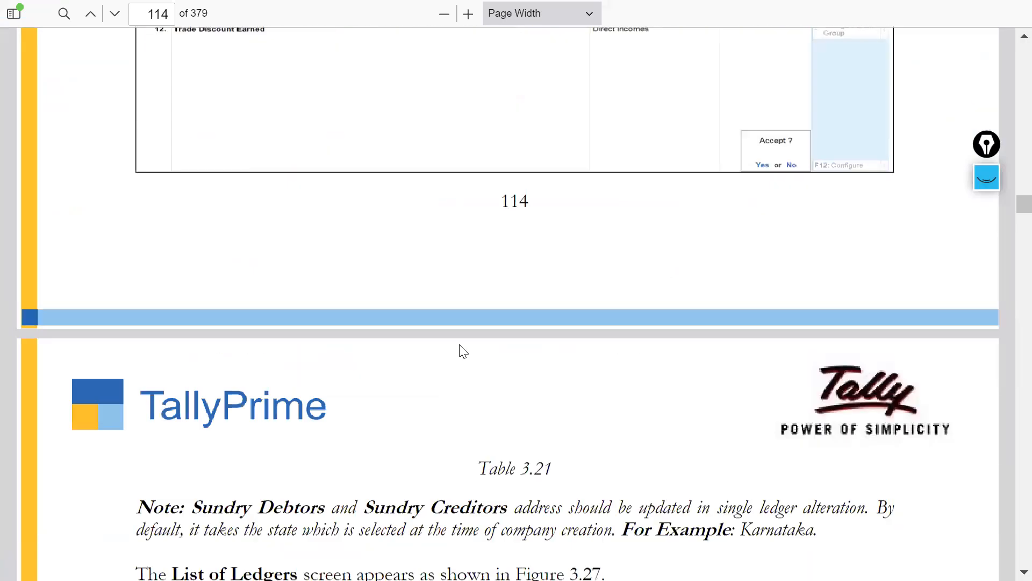
scroll(460, 351, "down", 5)
scroll(461, 350, "down", 4)
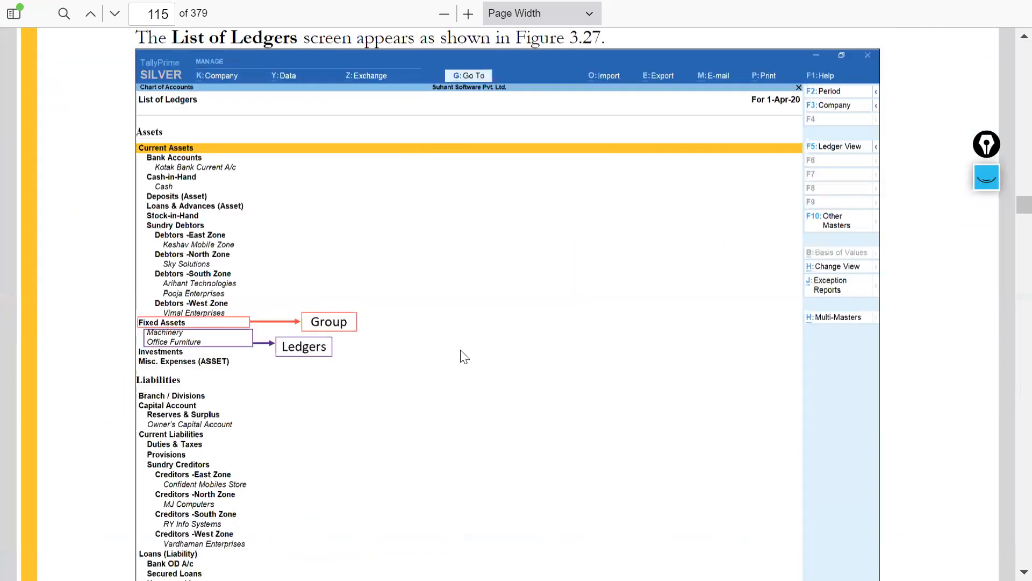
key("alt+Tab")
key("ctrl+a")
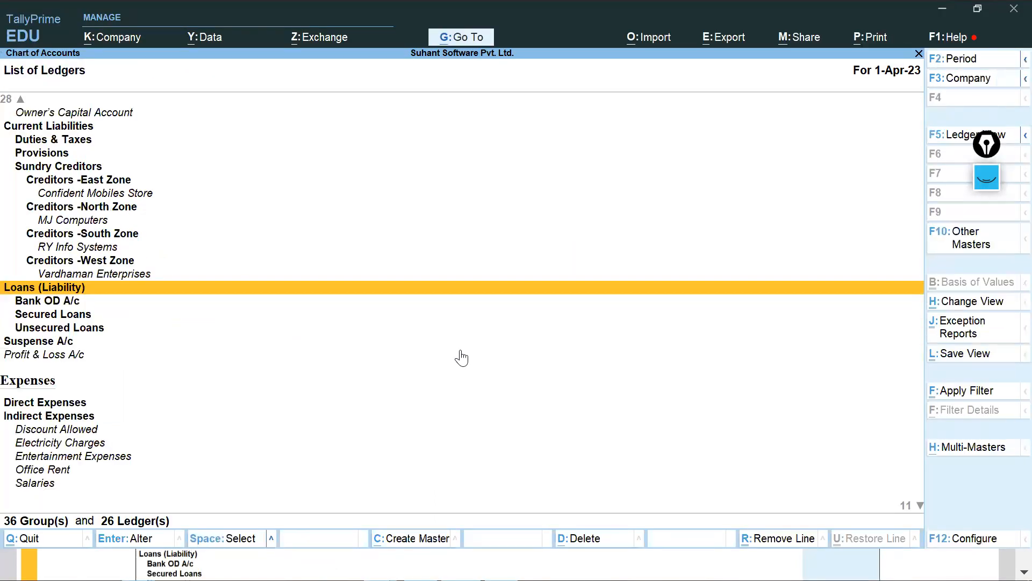
Step: Examine the List of Ledgers across assets, liabilities, expenses and income, checking the new ledgers under their groups
key("Down")
key("Down")
key("Down")
key("Down")
key("Down")
key("Down")
key("Down")
key("Down")
key("Down")
key("Down")
key("Down")
key("Down")
key("Down")
key("Down")
key("Down")
key("Down")
key("Down")
key("Down")
key("Down")
key("Down")
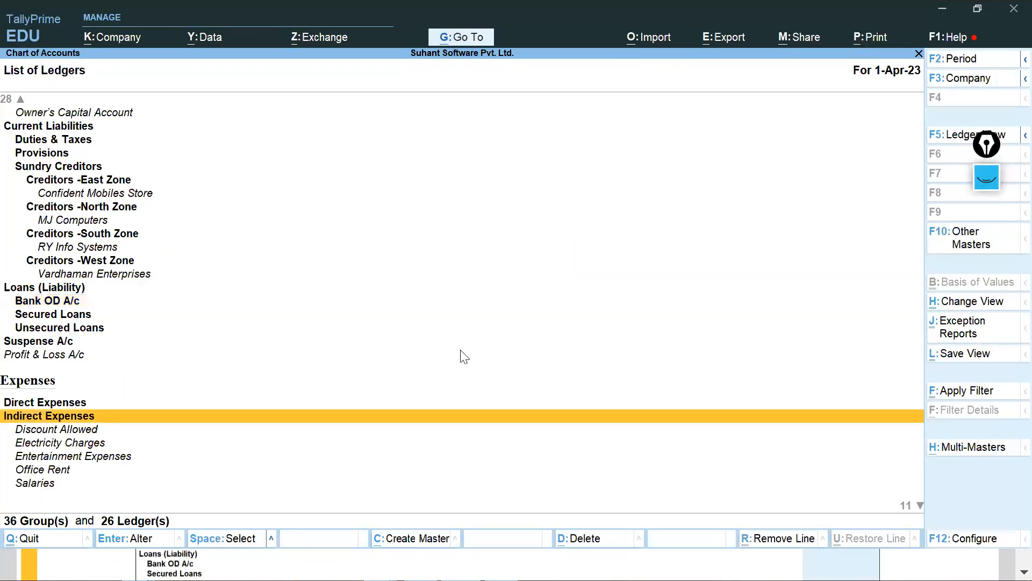
key("Up")
key("Up")
key("Up")
key("Up")
key("Up")
key("Up")
key("Up")
key("Up")
key("Up")
key("Up")
key("Up")
key("Up")
key("Up")
key("Up")
key("Up")
key("Up")
key("Up")
key("Up")
key("Up")
key("Up")
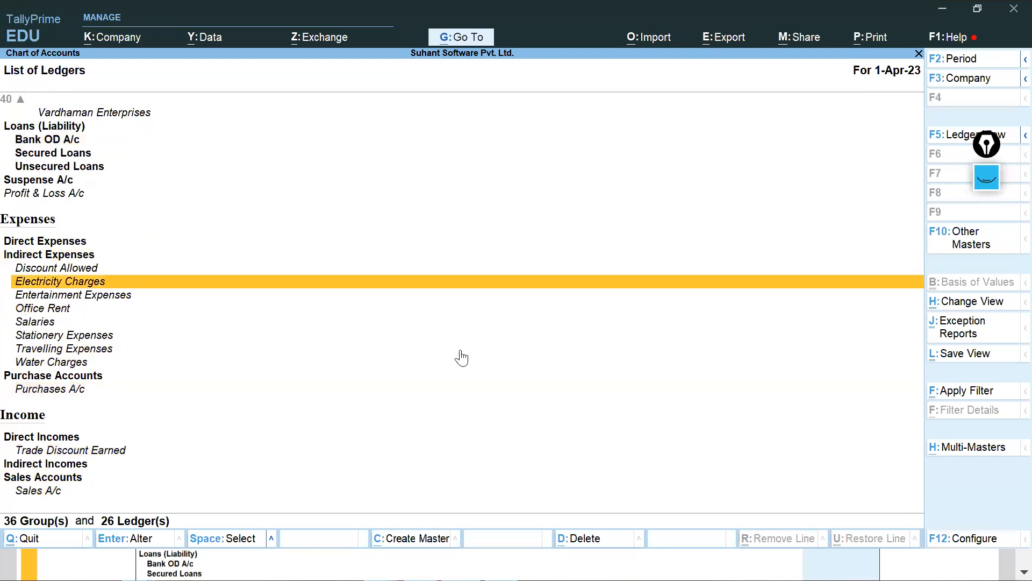
key("Up")
key("Up")
key("Up")
key("Up")
key("Up")
key("Up")
key("Up")
key("Up")
key("Up")
key("Up")
key("Up")
key("Up")
key("Up")
key("Up")
key("Up")
key("Up")
key("Up")
key("Up")
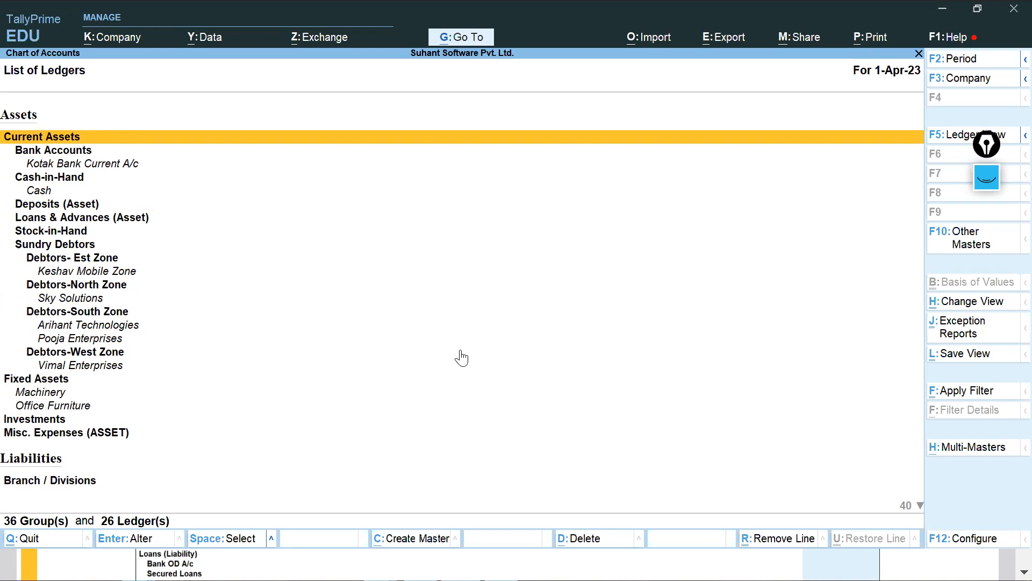
key("Down")
key("Down")
key("Down")
key("Down")
key("Down")
key("Down")
key("Down")
key("Down")
key("Down")
key("Down")
key("Down")
key("Down")
key("Down")
key("Down")
key("Down")
key("Down")
key("Down")
key("Down")
key("Down")
key("Down")
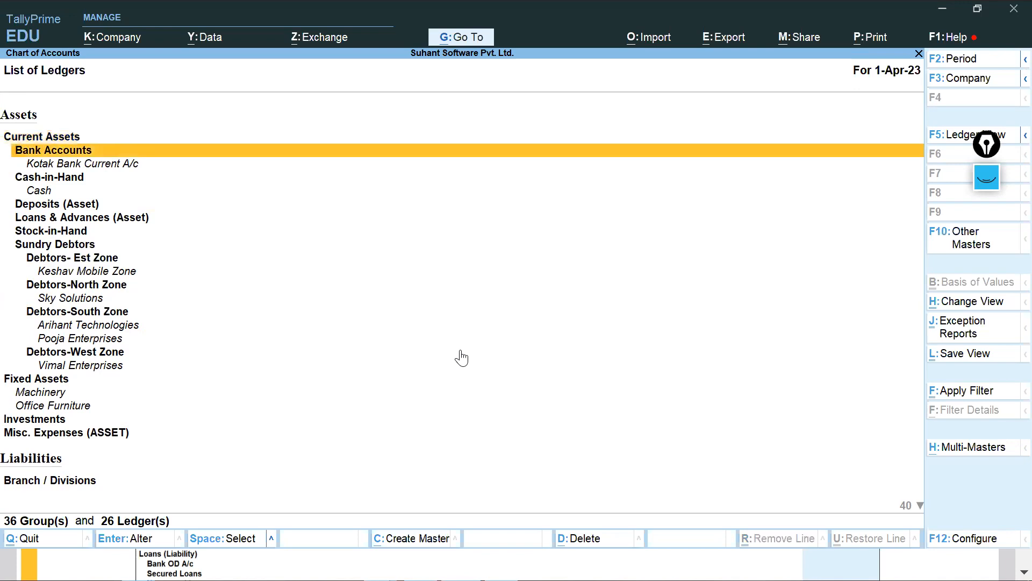
key("Down")
key("Down")
key("Down")
key("Down")
key("Down")
key("Down")
key("Down")
key("Down")
key("Down")
key("Down")
key("Down")
key("Down")
key("Down")
key("Down")
key("Down")
key("Down")
key("Down")
key("Down")
key("Down")
key("Down")
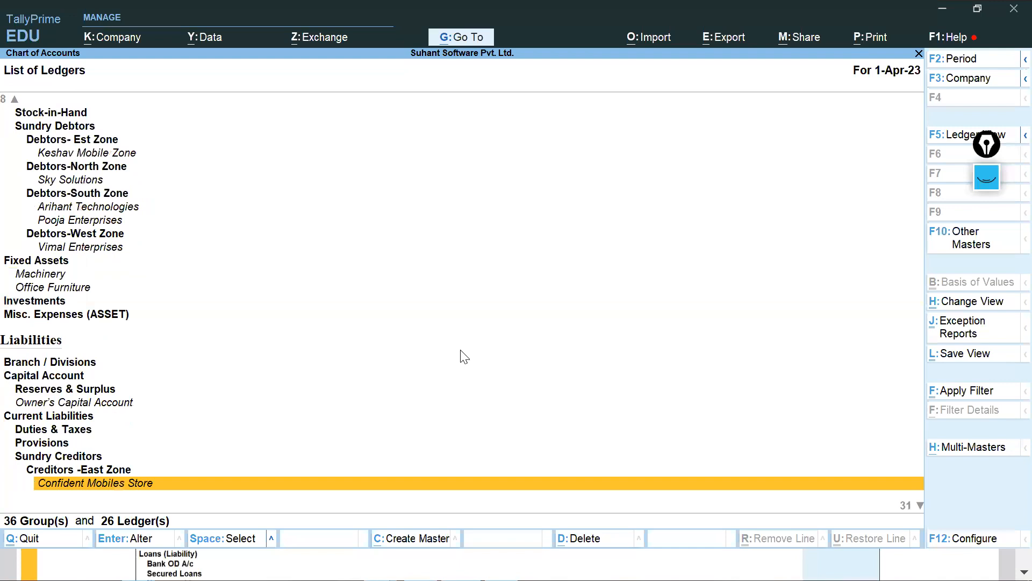
key("Down")
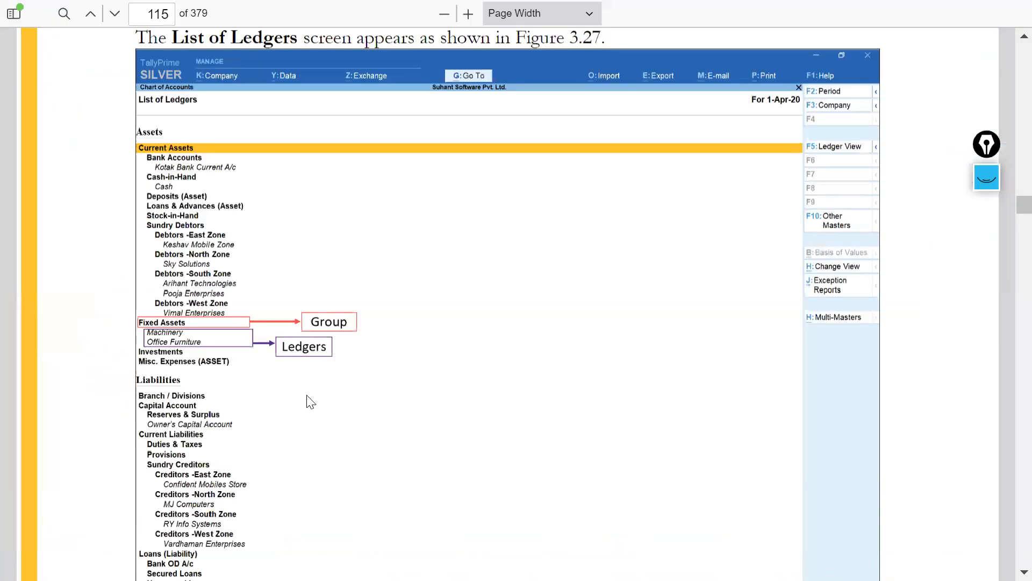
Step: Switch to the guide and read from Figure 3.27 to section 3.6.3, Multi Stock Groups Creation, including Table 3.22
scroll(309, 397, "down", 8)
scroll(311, 391, "down", 5)
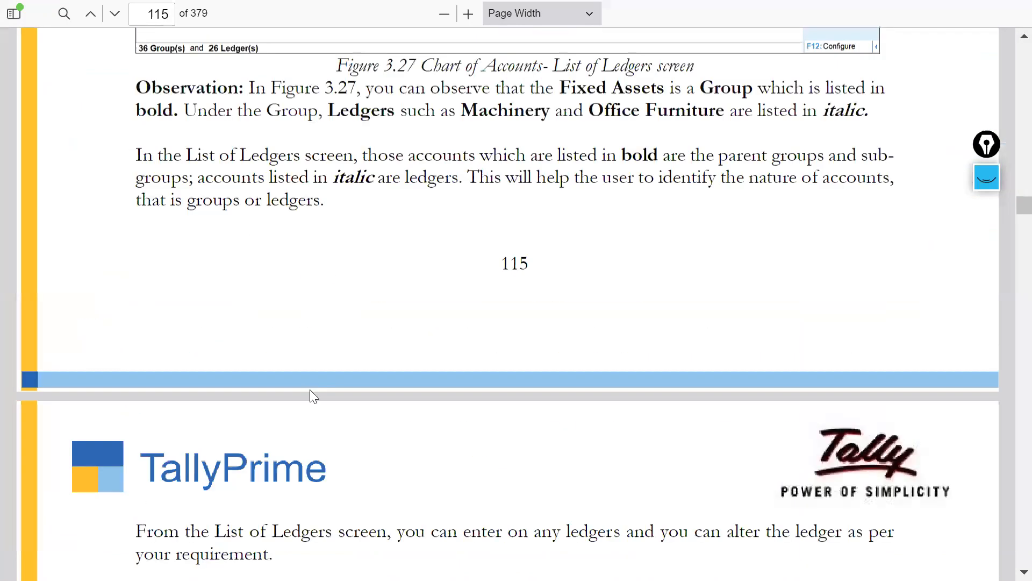
scroll(311, 391, "down", 8)
scroll(316, 378, "up", 10)
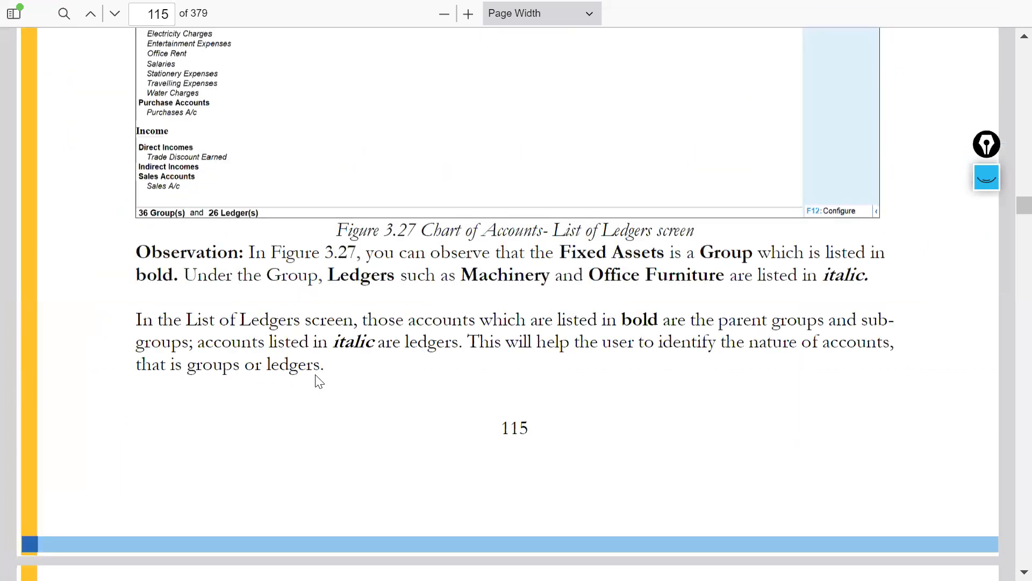
scroll(318, 371, "up", 15)
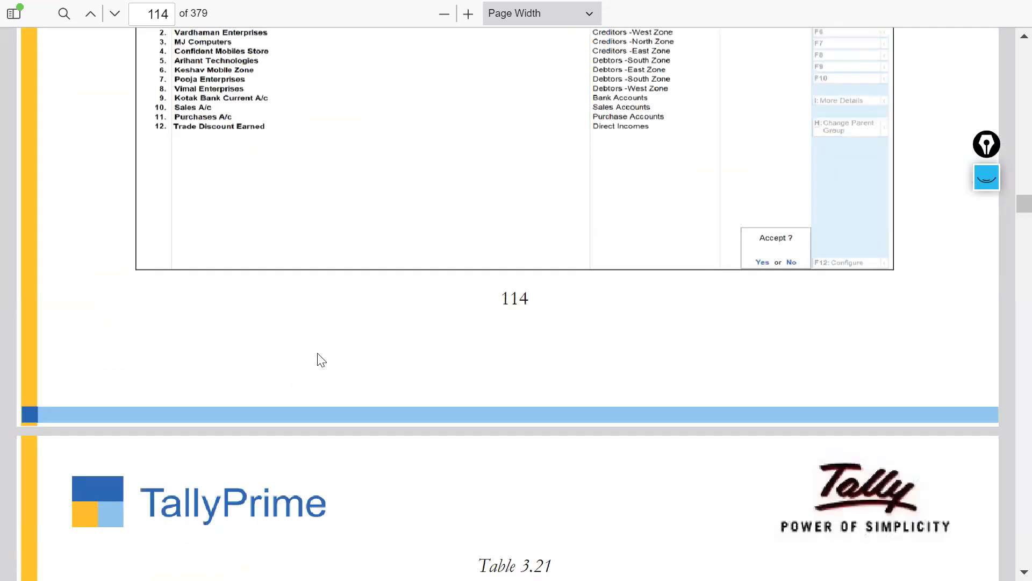
scroll(321, 360, "down", 8)
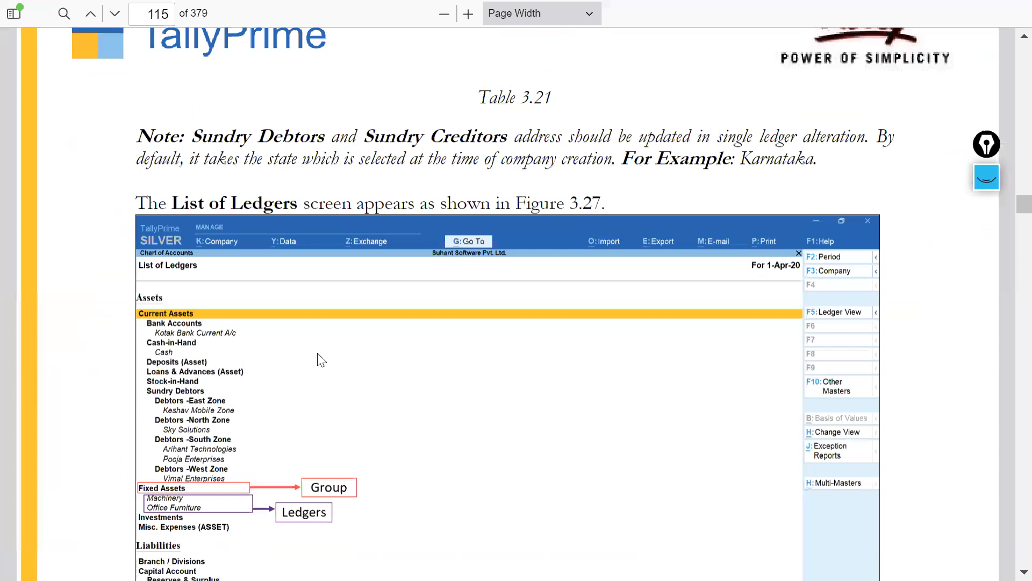
scroll(321, 360, "down", 12)
scroll(321, 360, "down", 7)
scroll(318, 353, "down", 6)
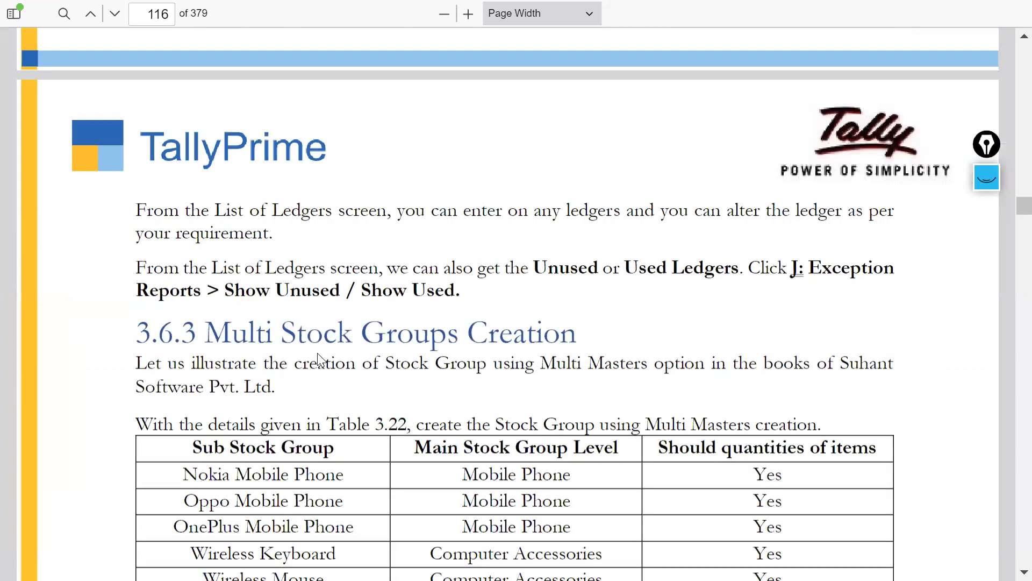
scroll(314, 361, "down", 1)
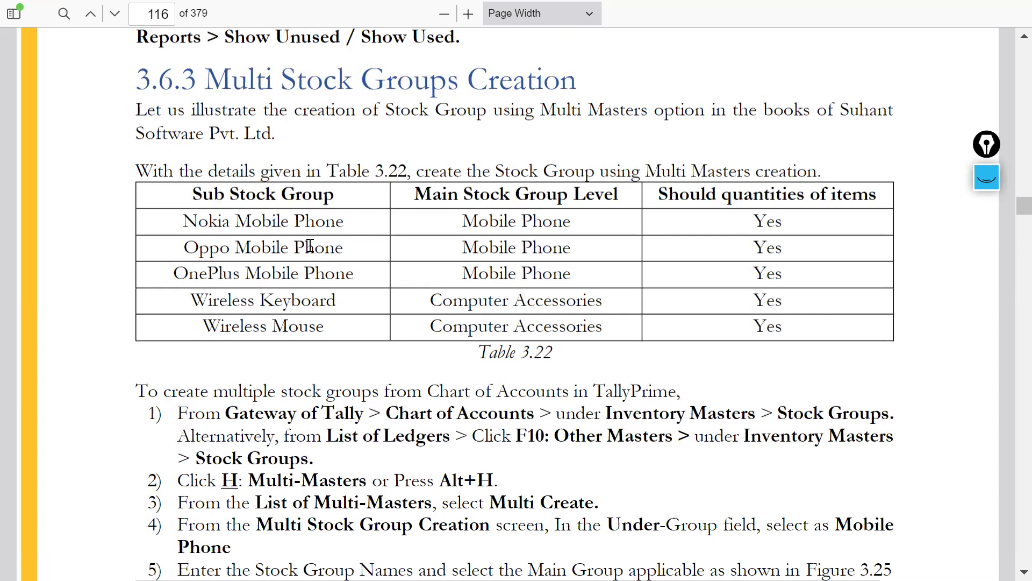
Step: Return to TallyPrime and review the List of Ledgers from the expense groups back up through liabilities and assets
key("alt+Tab")
key("Up")
key("Up")
key("Up")
key("Up")
key("Up")
key("Up")
key("Up")
key("Up")
key("Up")
key("Up")
key("Up")
key("Up")
key("Up")
key("Up")
key("Up")
key("Up")
key("Up")
key("Up")
key("Up")
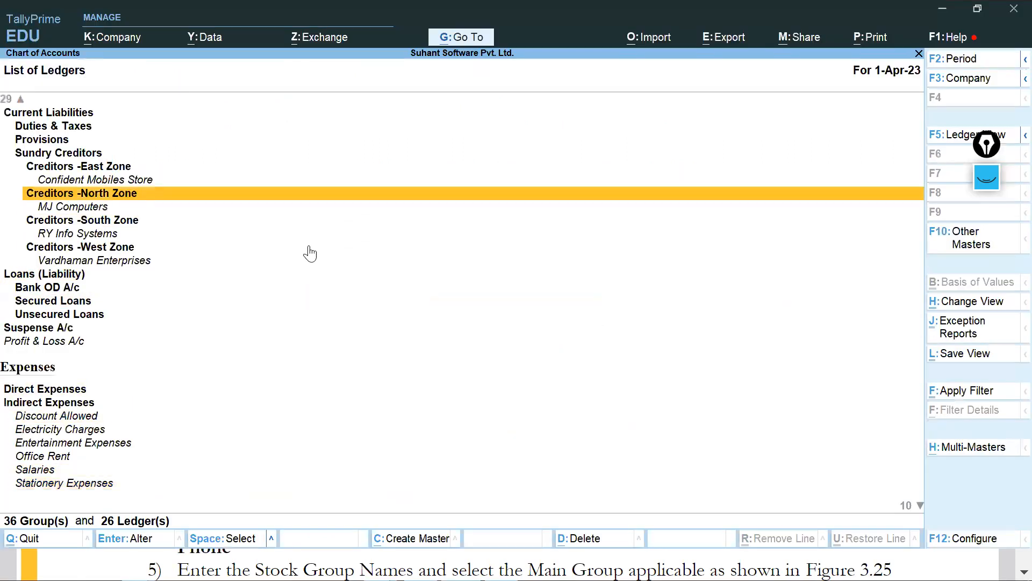
key("Up")
key("Up")
key("Up")
key("Up")
key("Up")
key("Up")
key("Up")
key("Up")
key("Up")
key("Up")
key("Up")
key("Up")
key("Up")
key("Up")
key("Up")
key("Up")
key("Up")
key("Up")
key("Up")
key("Up")
Step: Leave the ledger list, open the List of Stock Groups from the Chart of Accounts and check the existing groups
key("Escape")
key("Down")
key("Down")
key("Down")
key("Down")
key("Down")
key("Return")
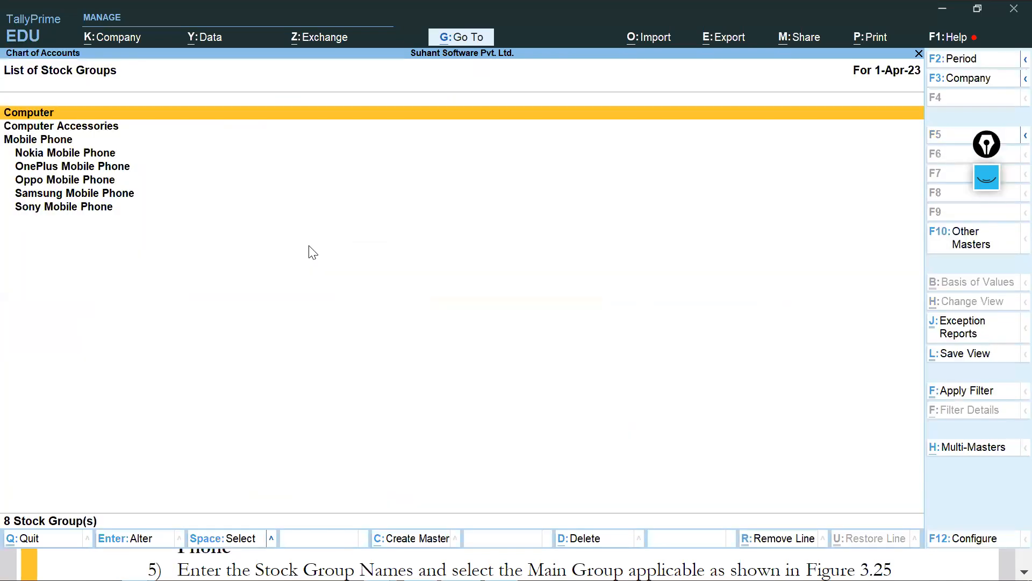
key("Down")
key("Down")
key("Down")
Step: Copy Wireless Keyboard from the guide's Table 3.22 and start Multi Stock Group Creation in TallyPrime with Computer Accessories as the Under Group
key("alt+Tab")
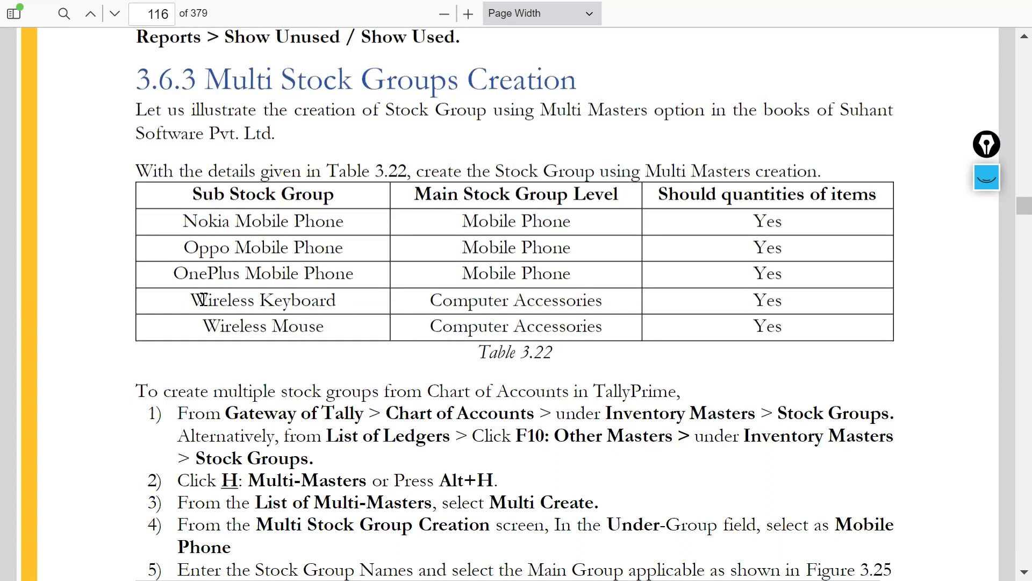
left_click_drag(193, 299, 336, 300)
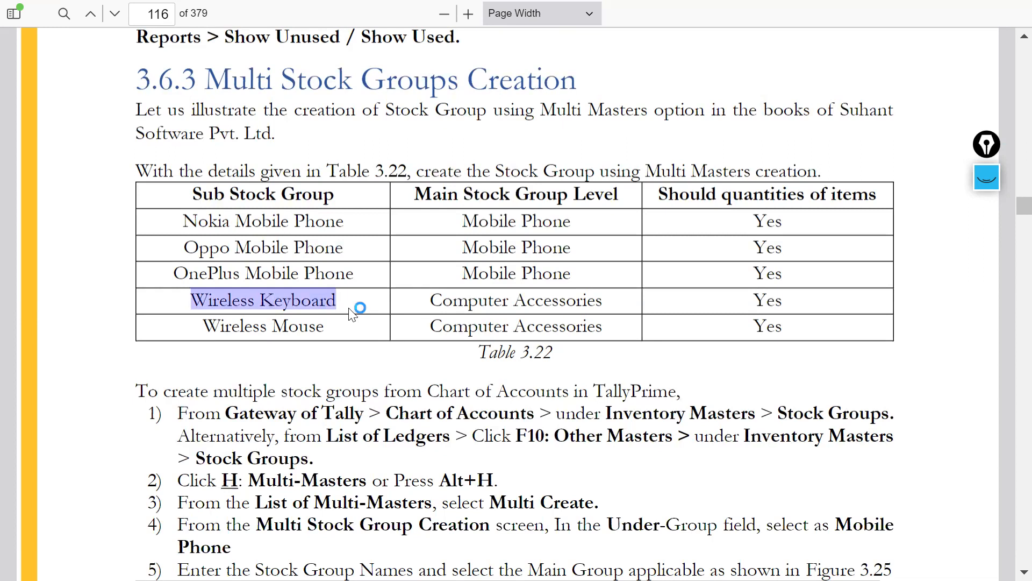
key("alt+Tab")
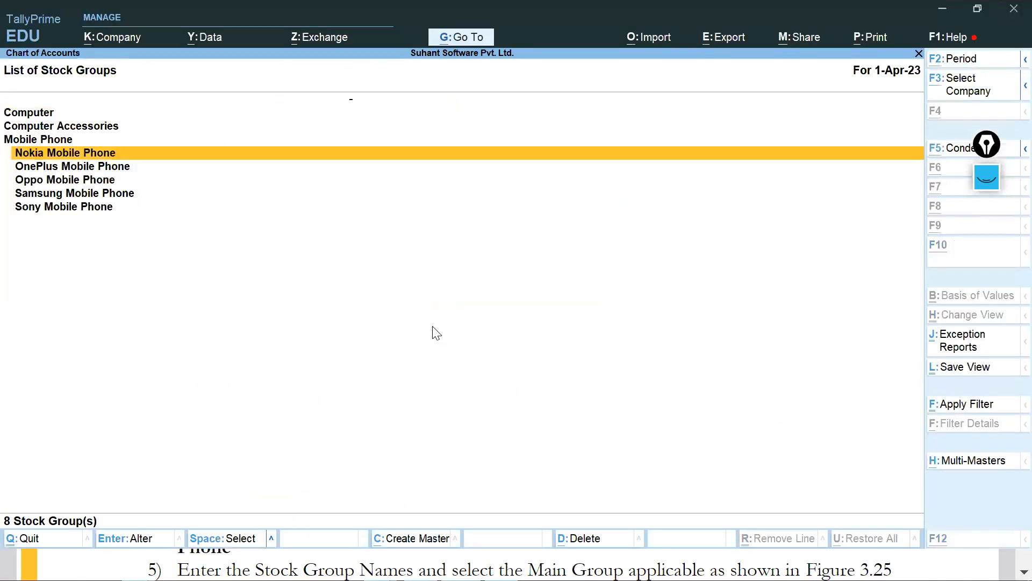
key("alt+h")
key("Return")
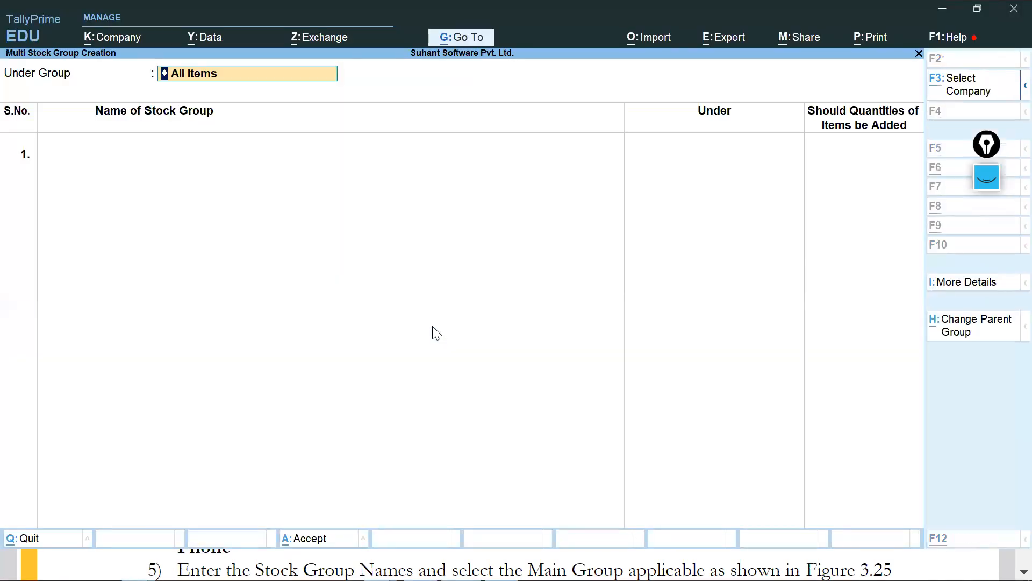
key("alt+Tab")
key("alt+Tab")
type("COM")
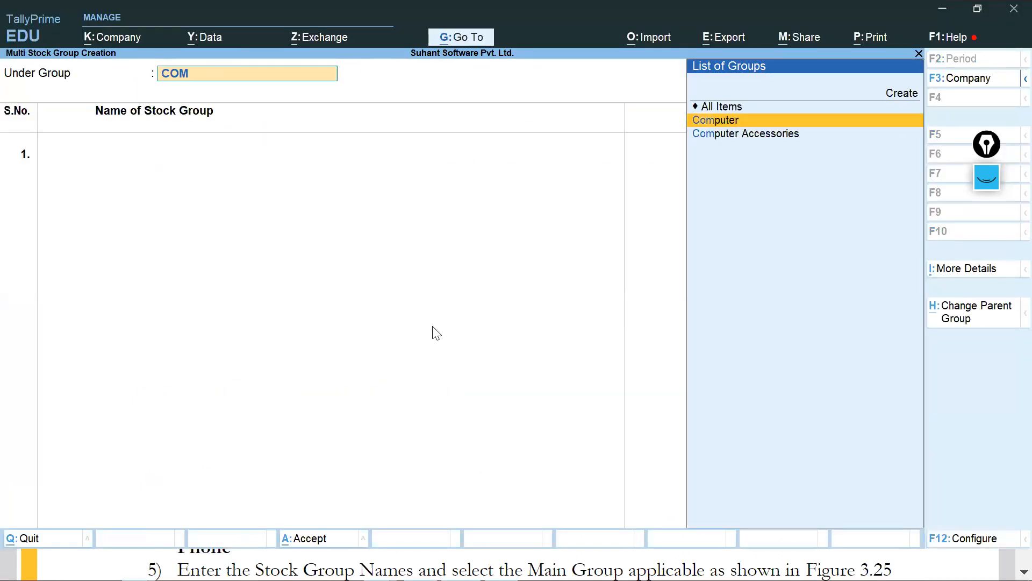
key("Down")
key("Return")
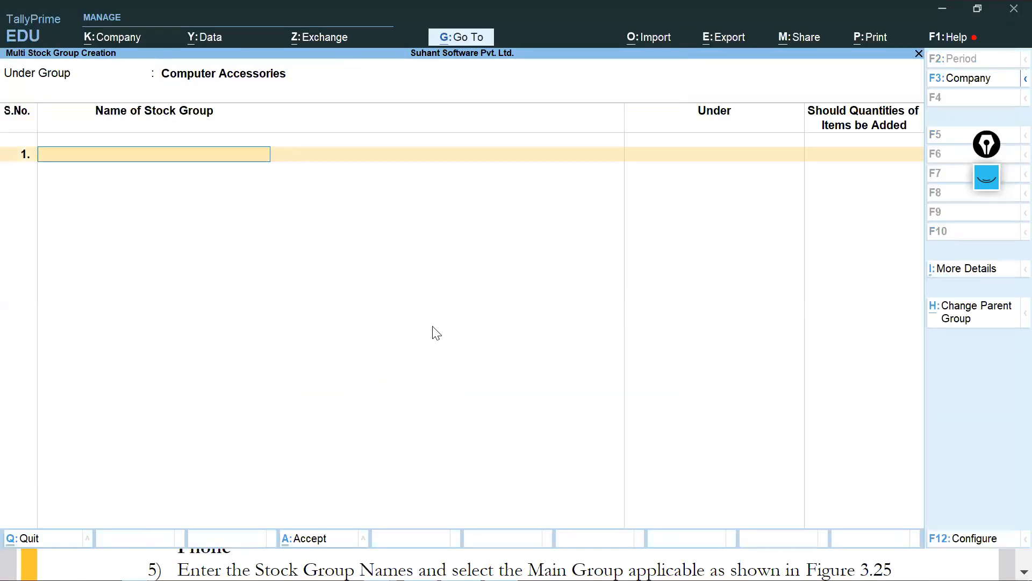
Step: Enter Wireless Keyboard as the first stock group under Computer Accessories, with quantities of items added set to Yes
key("alt+Tab")
key("alt+Tab")
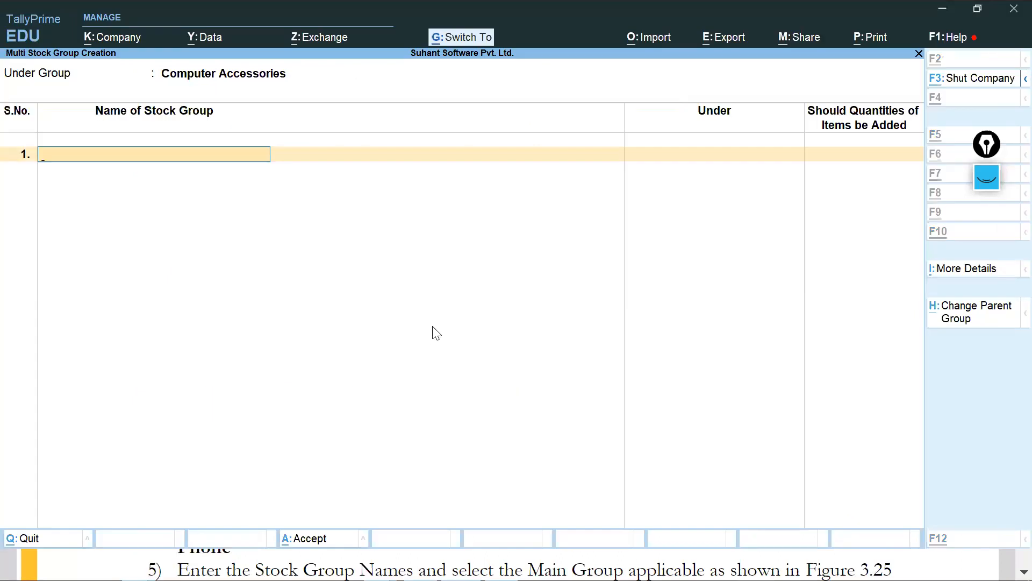
key("ctrl+alt+v")
key("Return")
key("Return")
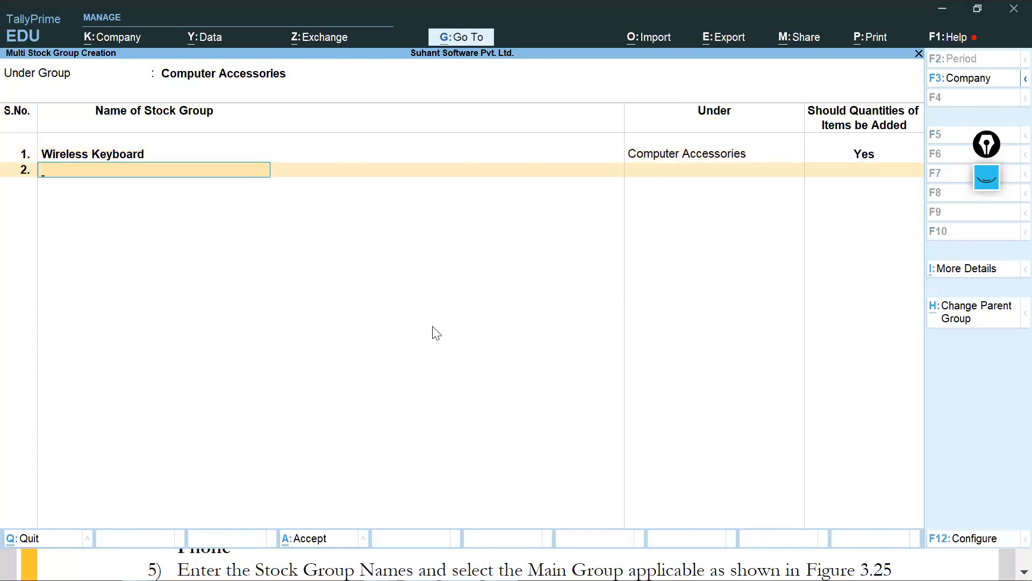
Step: Copy Wireless Mouse from the guide's Table 3.22 and add it as the second stock group under Computer Accessories, with quantities set to Yes
key("alt+Tab")
left_click(217, 323)
left_click_drag(217, 323, 329, 327)
key("ctrl+c")
key("alt+Tab")
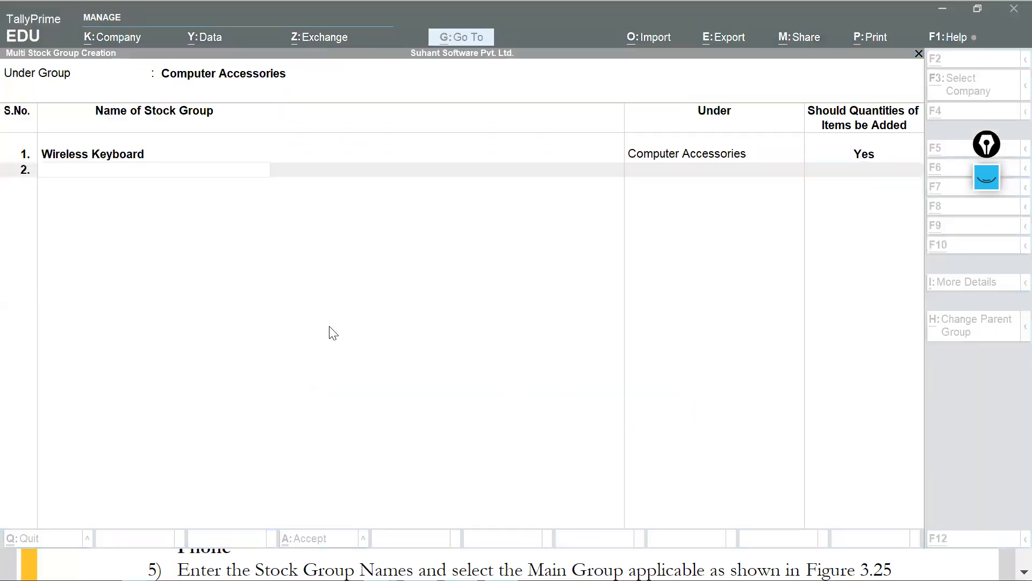
key("ctrl+alt+v")
key("Return")
key("Return")
key("Return")
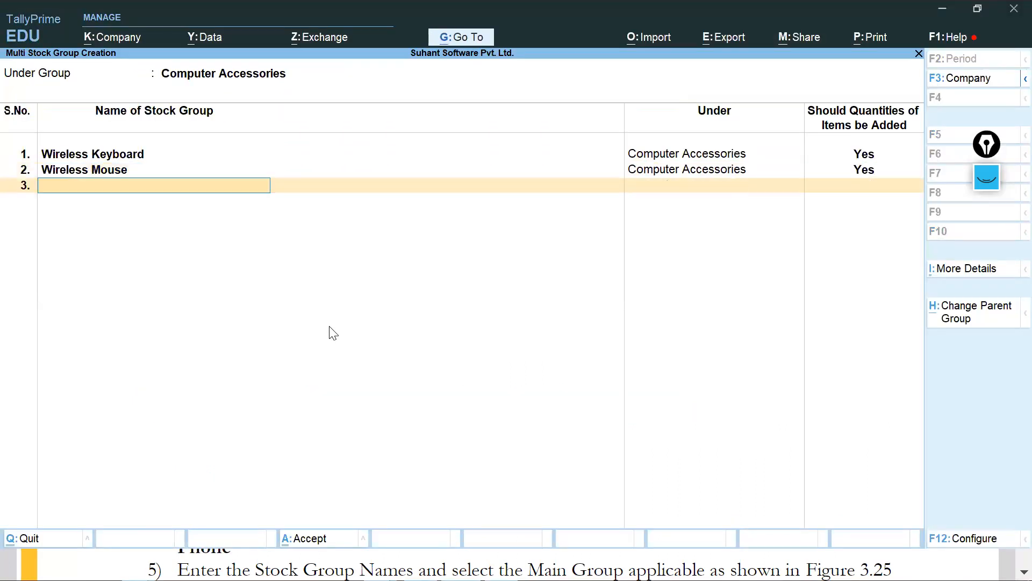
Step: Check the guide's Figures 3.28 and 3.29, return to TallyPrime and accept the two new stock groups
key("alt+Tab")
scroll(329, 326, "down", 15)
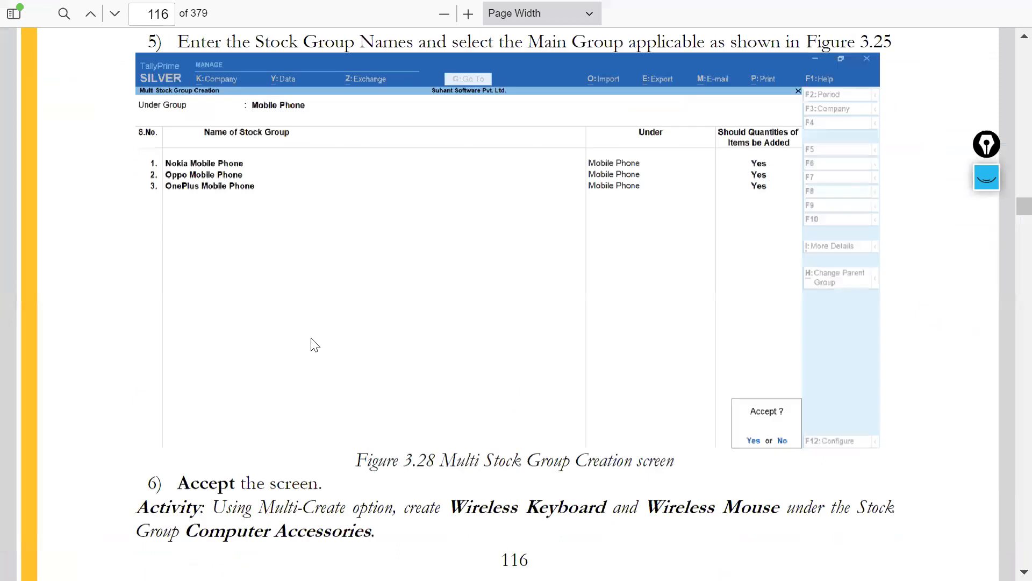
scroll(312, 347, "down", 7)
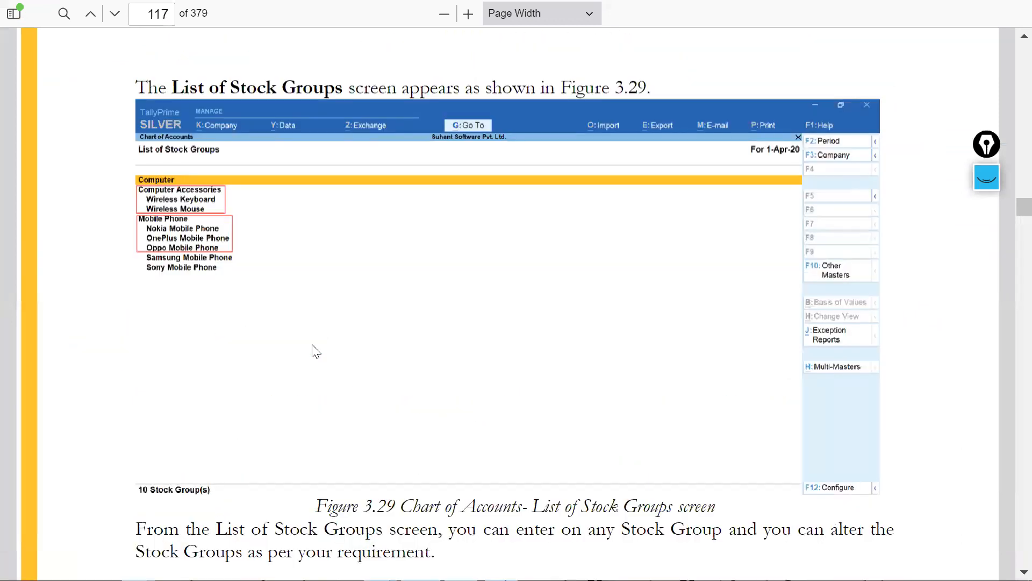
key("alt+Tab")
key("ctrl+a")
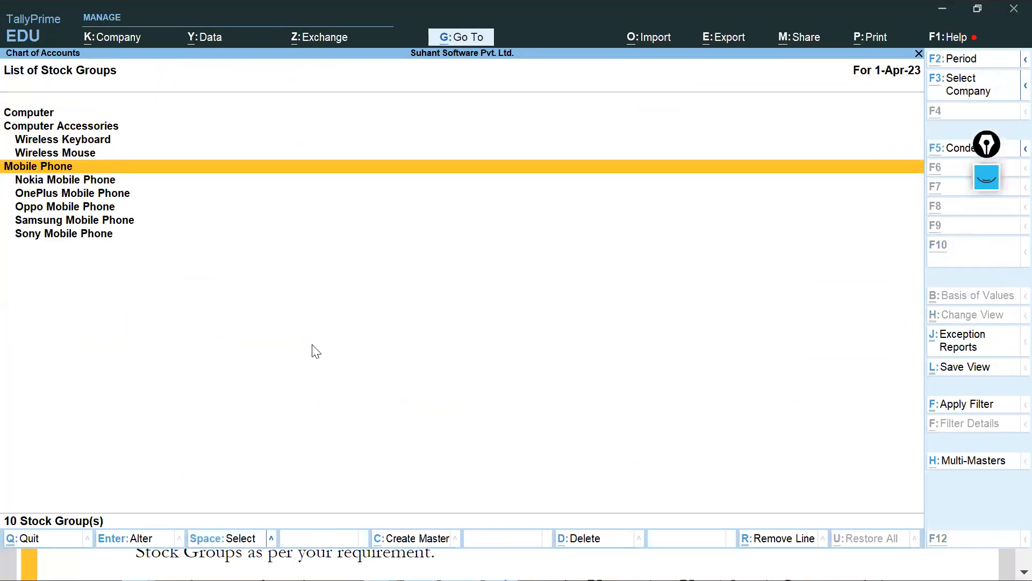
Step: Switch to the guide and look up section 3.6.4, Multi Stock Items Creation, with Table 3.23
key("alt+Tab")
scroll(314, 355, "down", 10)
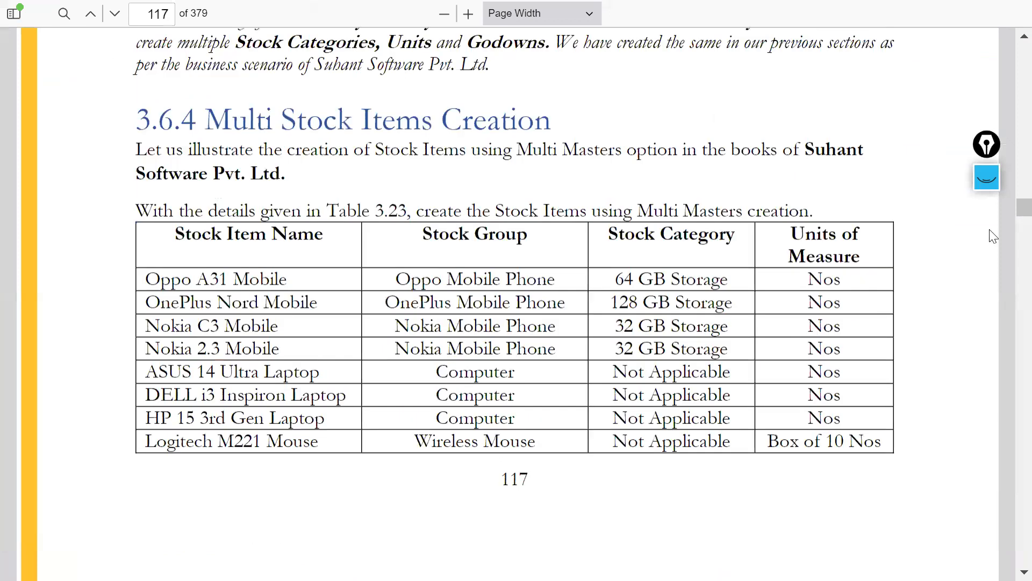
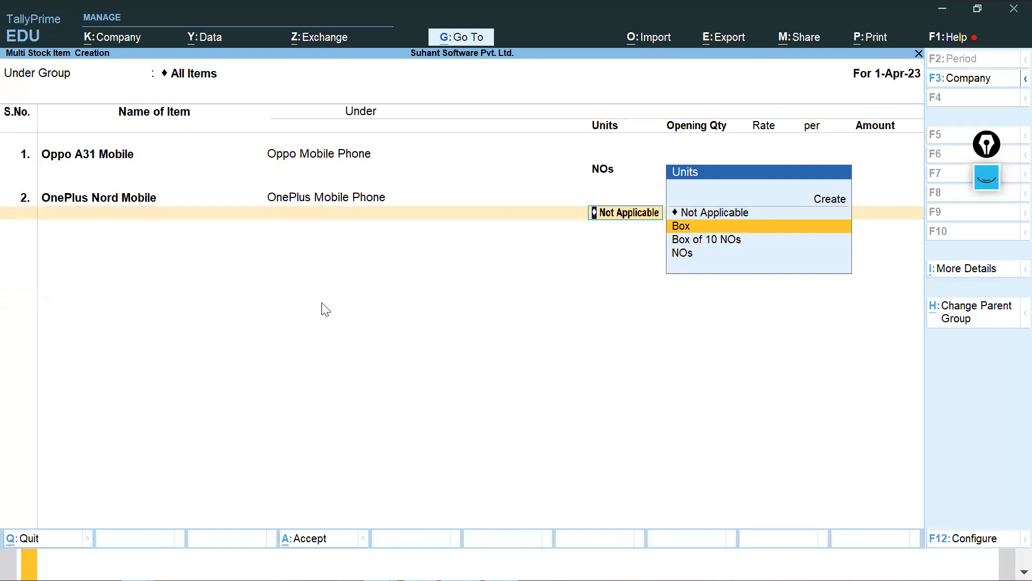
Step: Set the unit of OnePlus Nord Mobile to NOs and leave its opening quantity blank
key("Down")
key("Down")
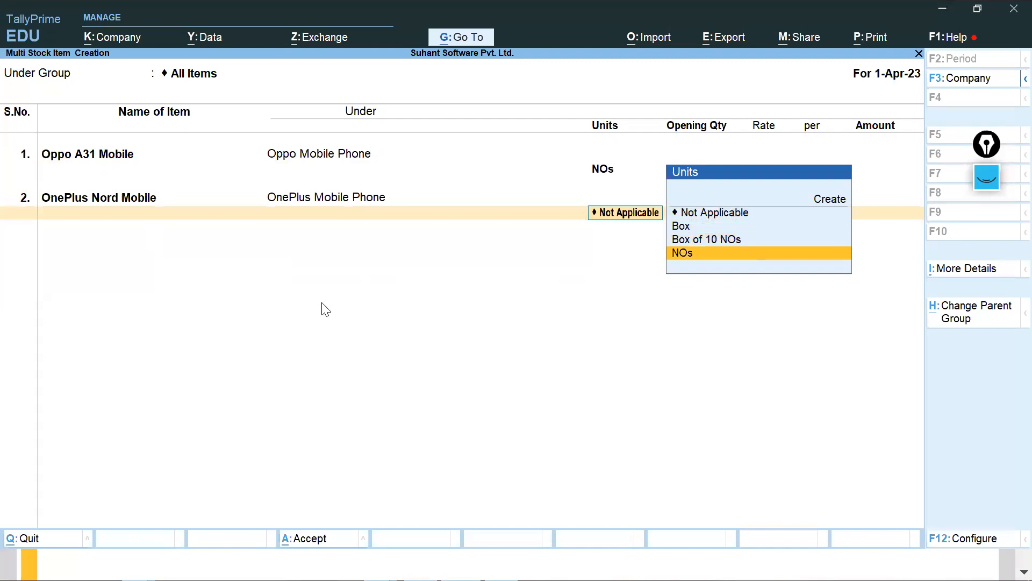
key("Return")
key("Return")
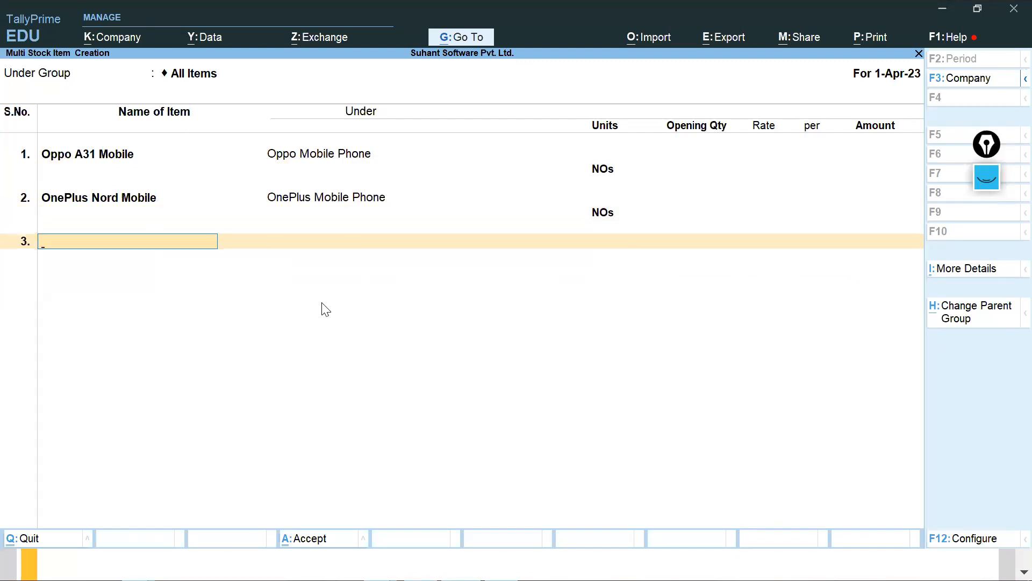
Step: Copy Nokia C3 Mobile from the guide's Table 3.23 and add it in TallyPrime as the third stock item under Nokia Mobile Phone
key("alt+Tab")
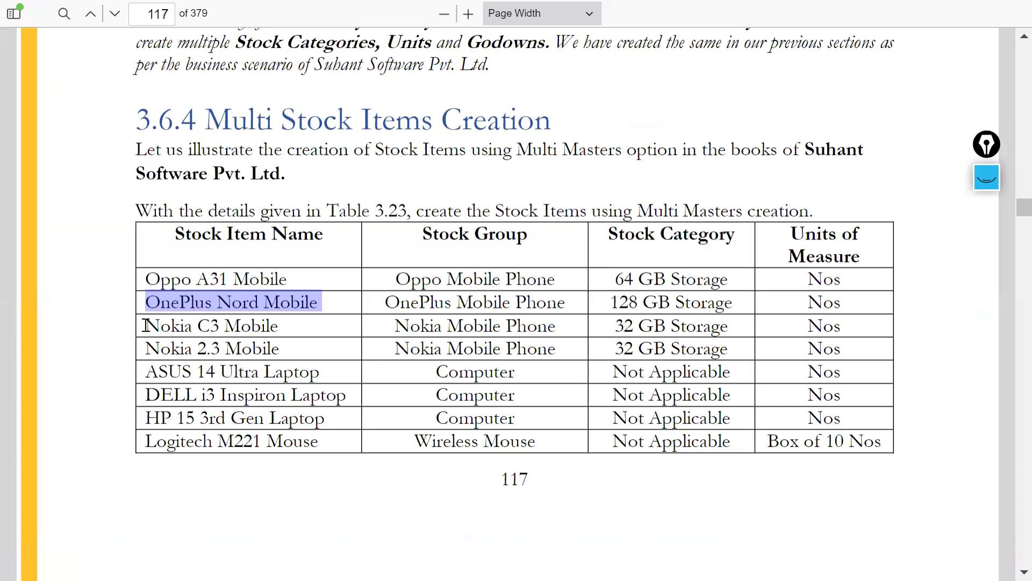
left_click_drag(146, 326, 282, 326)
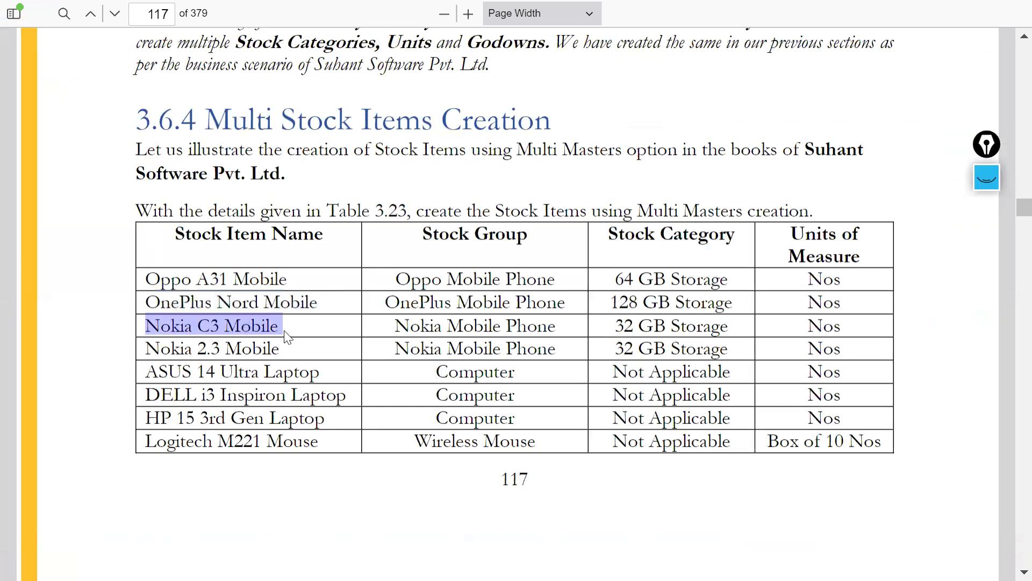
key("alt+Tab")
key("ctrl+alt+v")
key("Return")
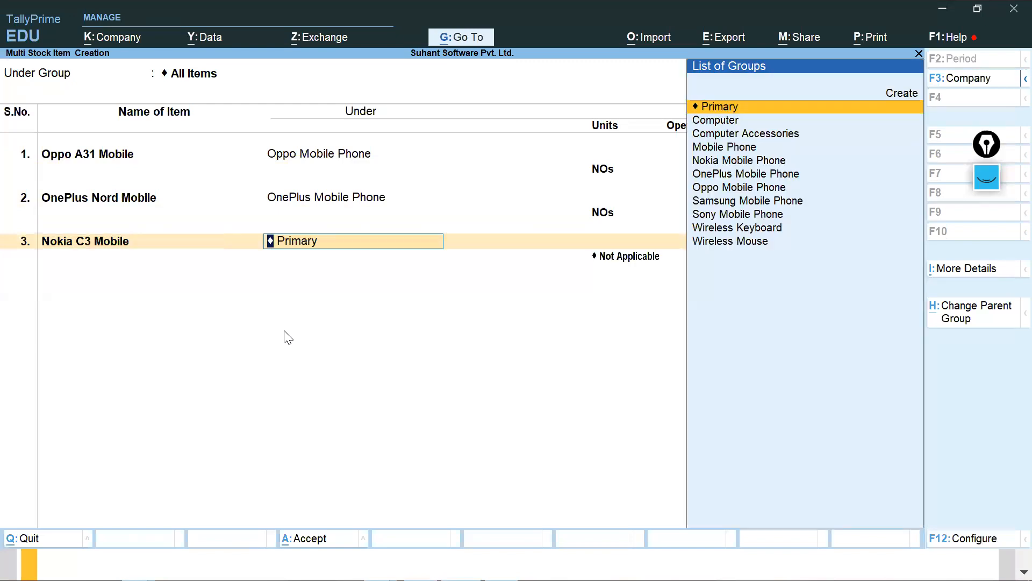
type("N")
key("Return")
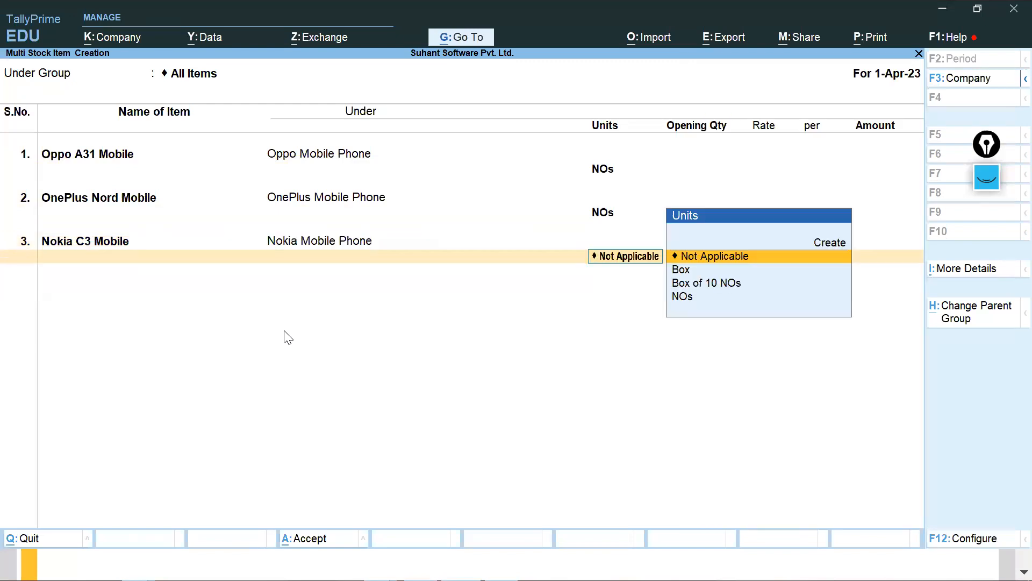
Step: Set the unit of Nokia C3 Mobile to NOs and leave its opening quantity blank
key("Down")
key("Down")
key("Down")
key("Return")
key("Return")
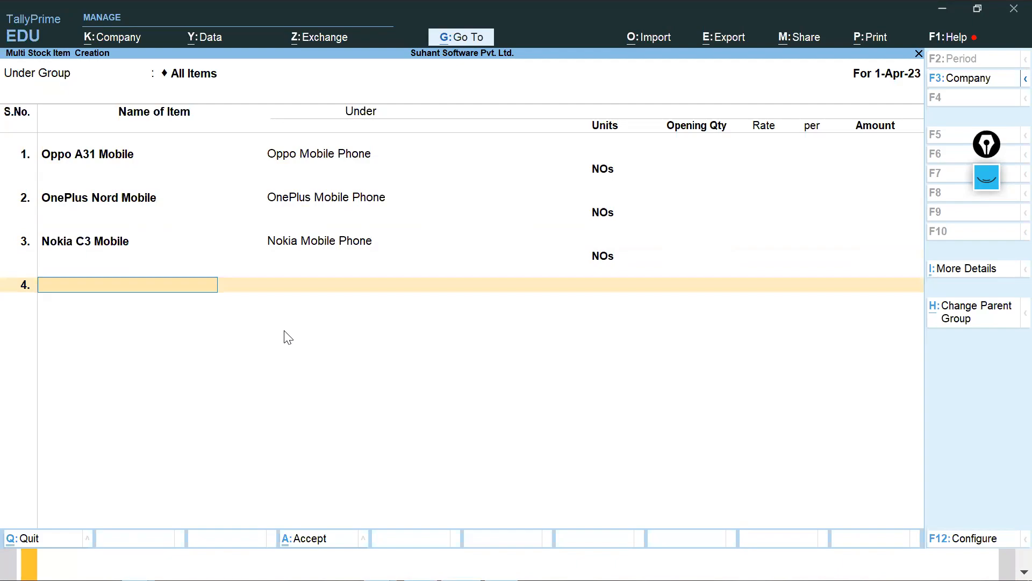
Step: Copy Nokia 2.3 Mobile from the guide's Table 3.23 and add it in TallyPrime as the fourth stock item under Nokia Mobile Phone
key("alt+Tab")
left_click_drag(148, 351, 283, 349)
key("ctrl+c")
key("alt+Tab")
key("ctrl+alt+v")
key("Return")
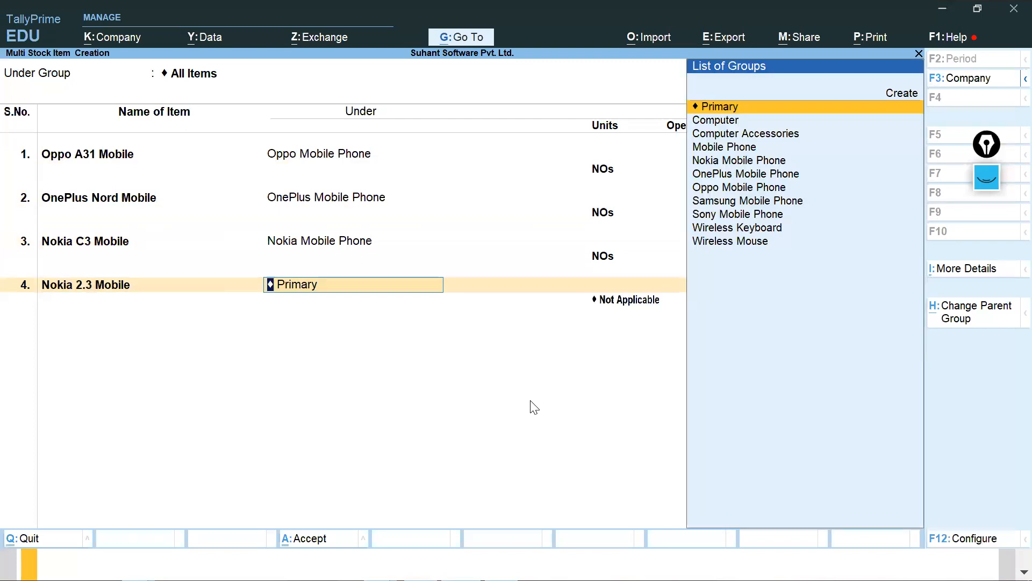
type("no")
key("Return")
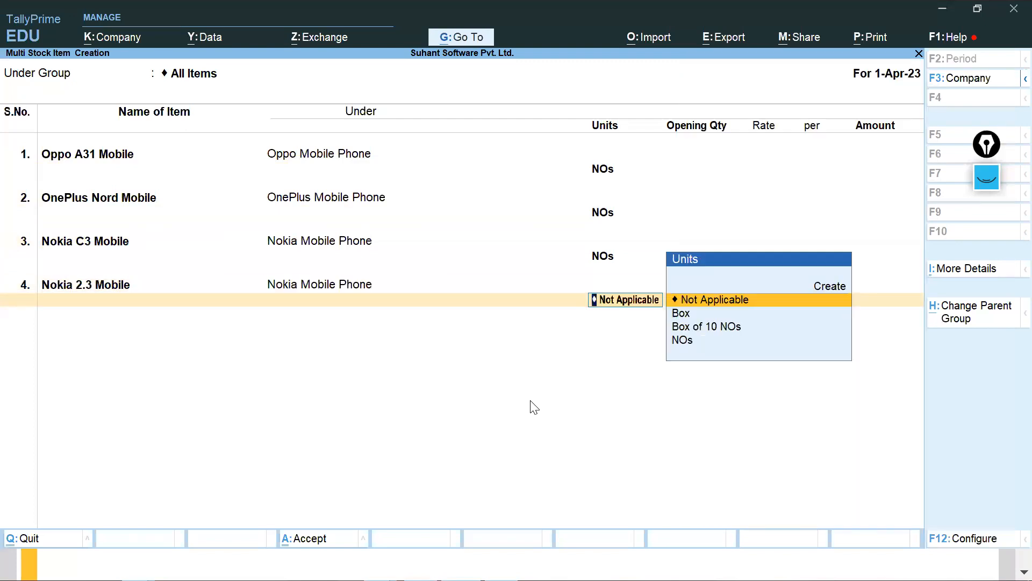
Step: Set the unit of Nokia 2.3 Mobile to NOs and leave its opening quantity blank
key("Down")
key("Down")
key("Down")
key("Return")
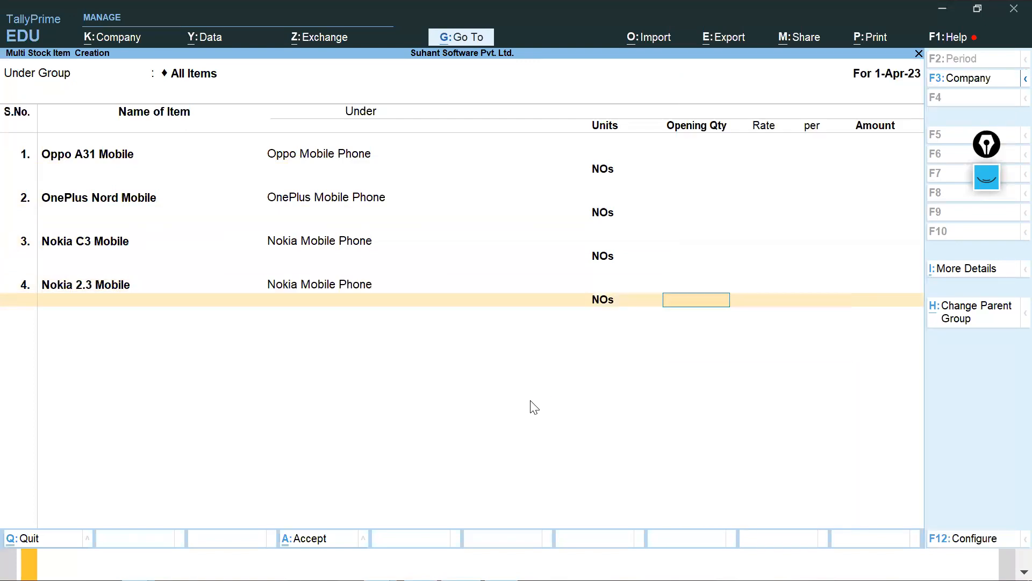
key("Return")
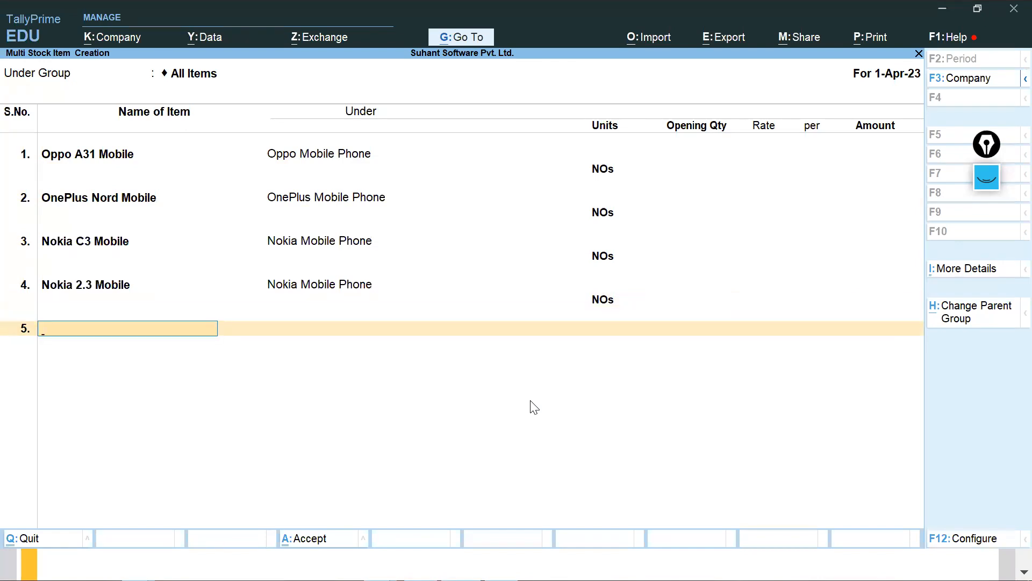
Step: Copy ASUS 14 Ultra Laptop from the guide's Table 3.23 and add it in TallyPrime as the fifth stock item under Computer
key("alt+Tab")
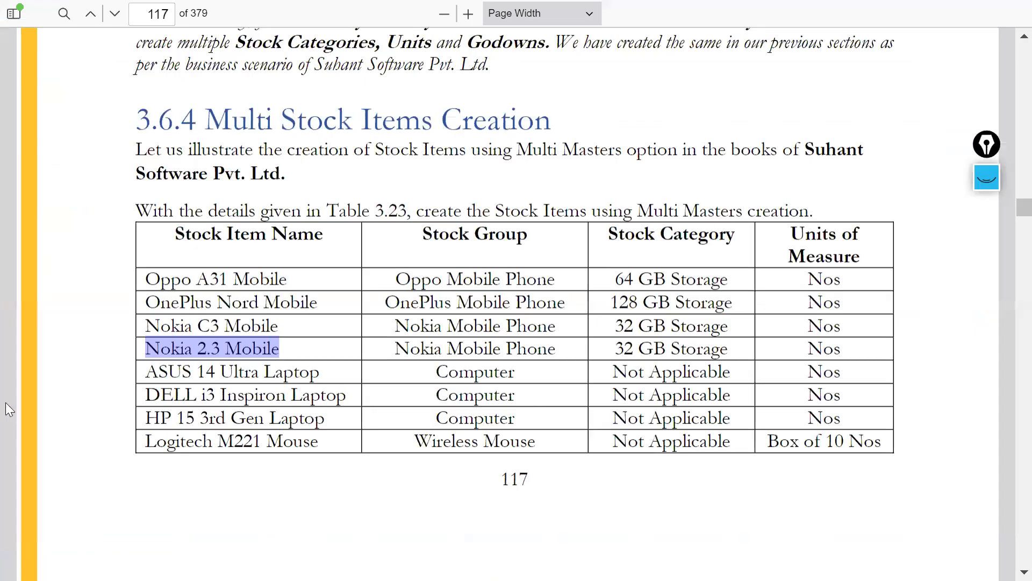
mouse_move(143, 373)
left_mouse_down()
mouse_move(321, 368)
mouse_move(145, 371)
left_mouse_up()
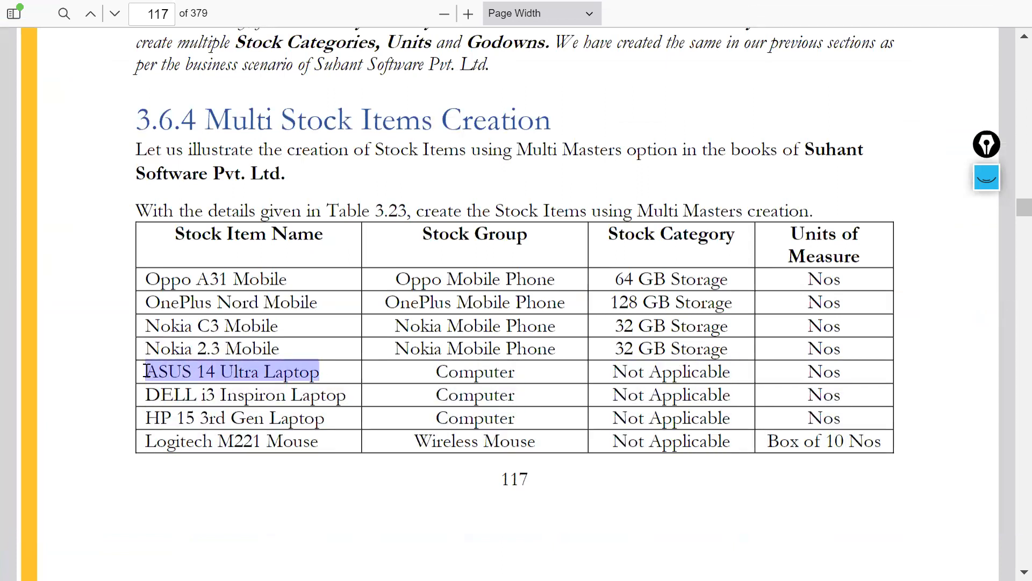
key("ctrl+c")
key("alt+Tab")
key("ctrl+alt+v")
key("Return")
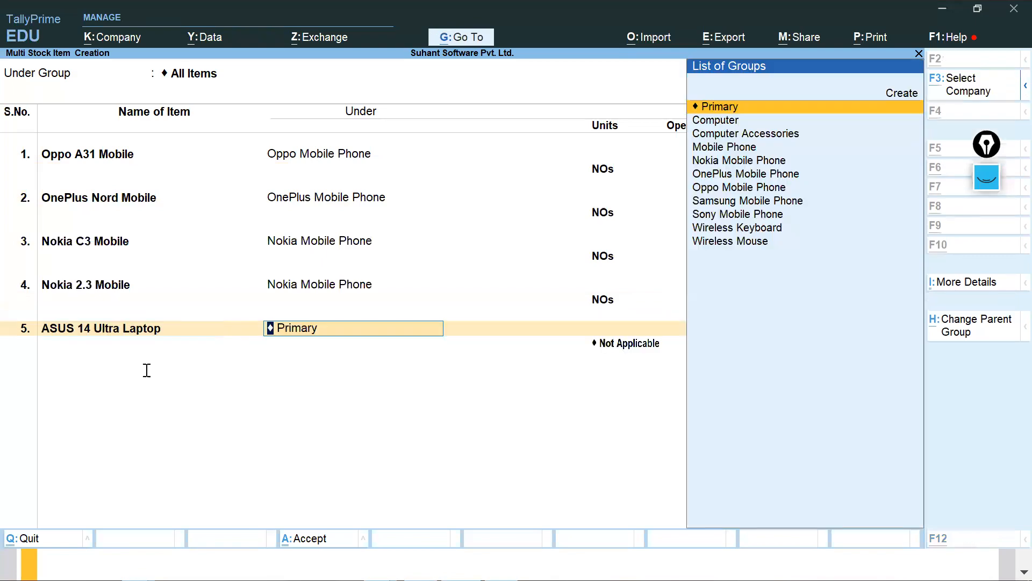
key("alt+Tab")
key("alt+Tab")
type("COM")
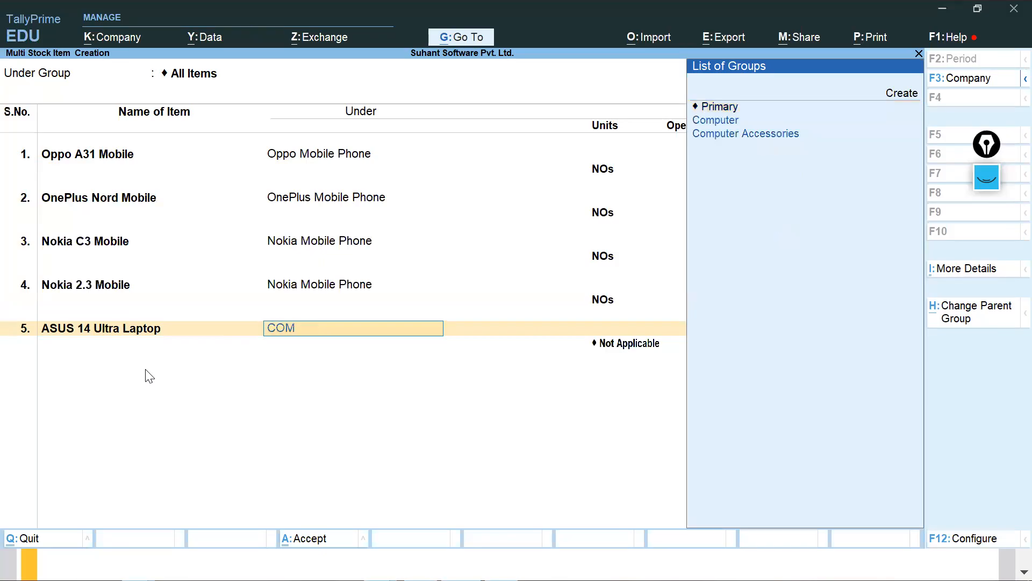
key("Return")
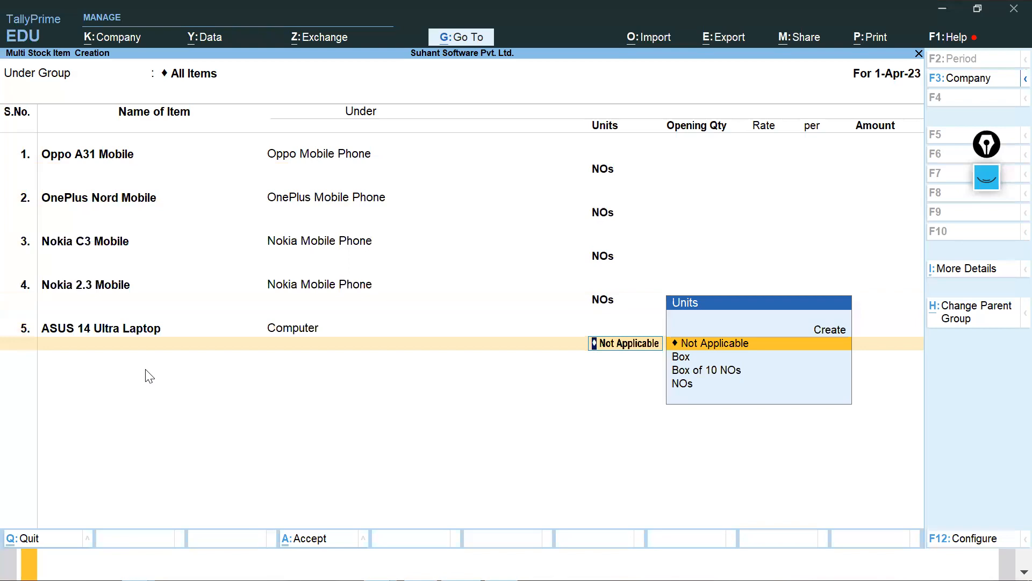
Step: Set the unit of ASUS 14 Ultra Laptop to NOs and leave its opening quantity blank
key("alt+Tab")
key("alt+Tab")
key("Down")
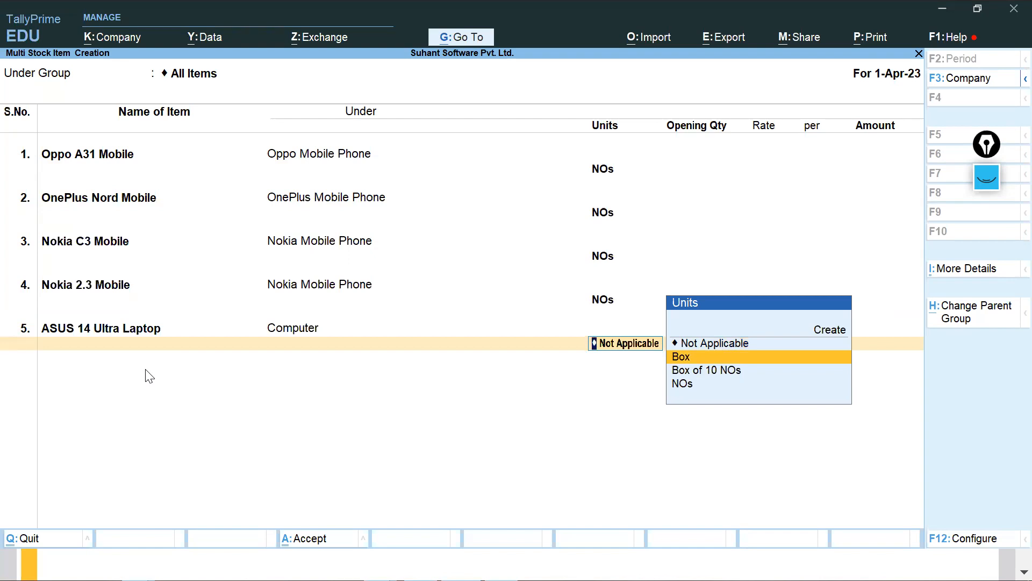
key("alt+Tab")
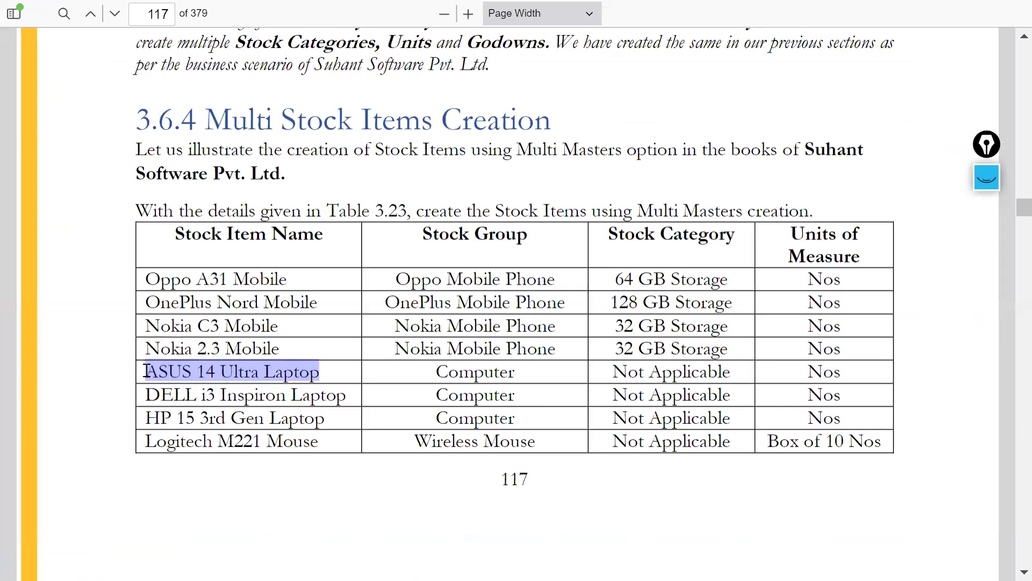
key("alt+Tab")
key("Down")
key("Down")
key("Return")
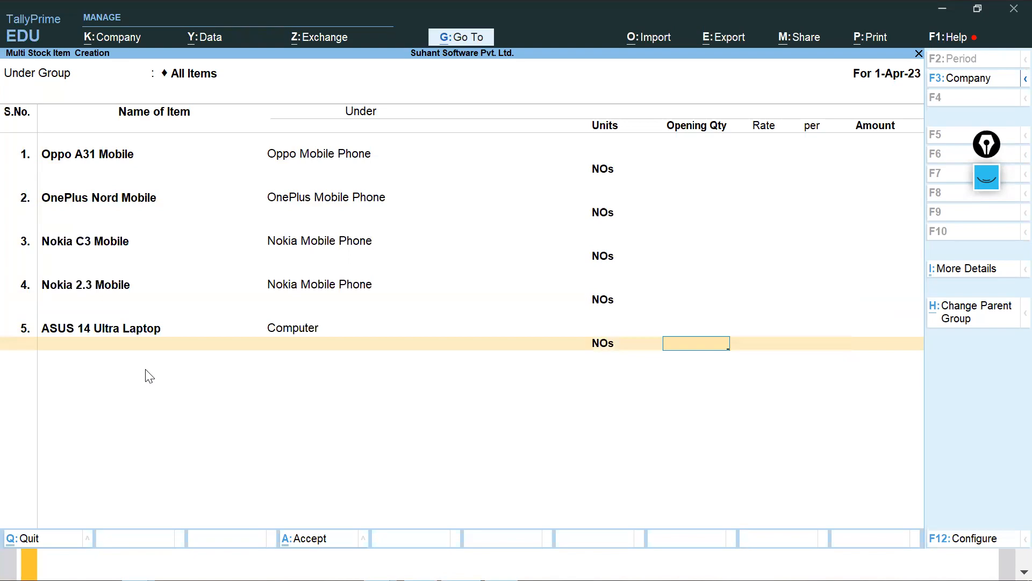
key("alt+Tab")
key("alt+Tab")
key("Return")
key("Return")
Step: Copy DELL i3 Inspiron Laptop from the guide's Table 3.23 and enter it in TallyPrime as the sixth stock item's name
key("alt+Tab")
left_click_drag(146, 396, 346, 395)
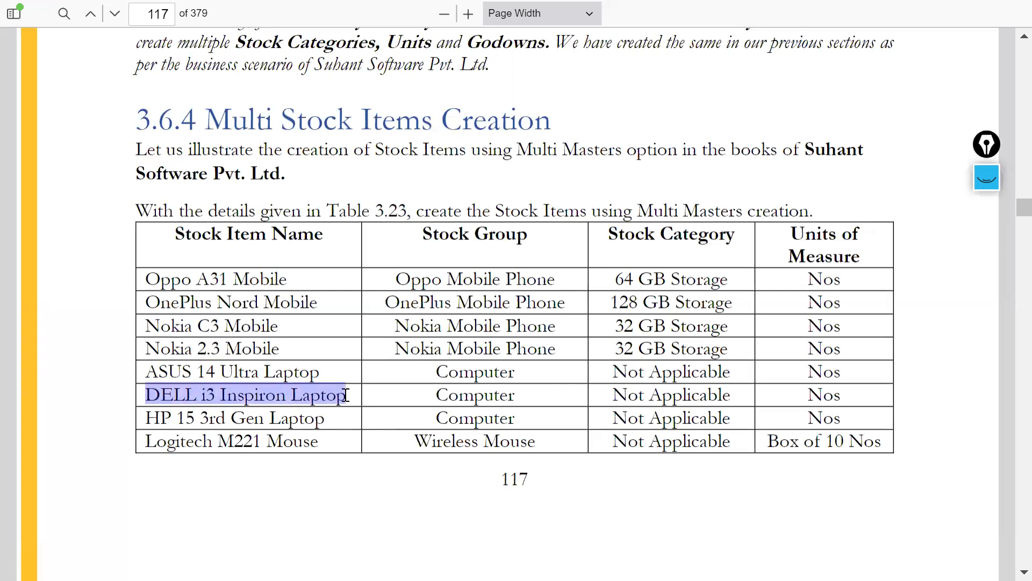
key("ctrl+c")
key("alt+Tab")
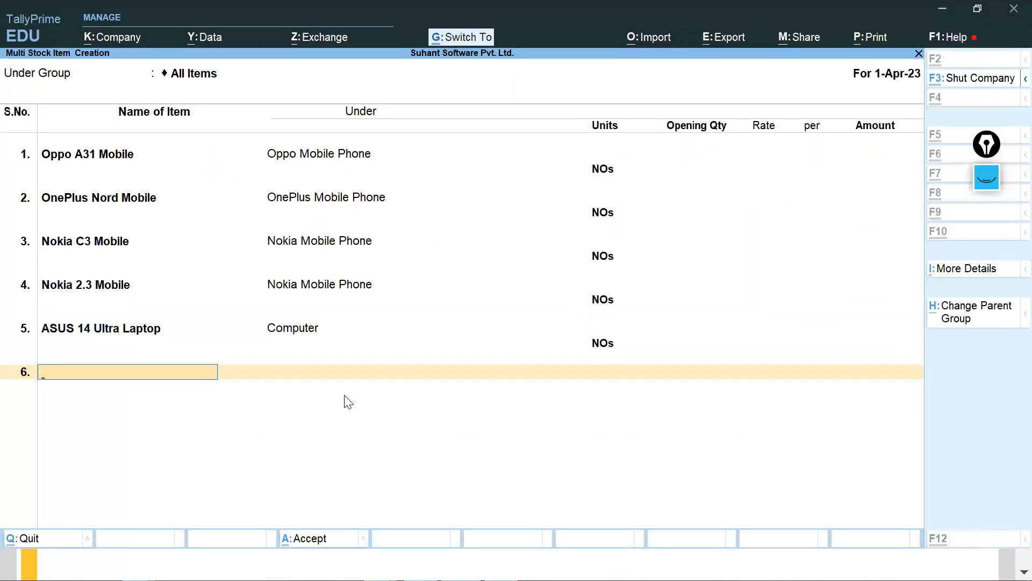
key("ctrl+v")
key("Return")
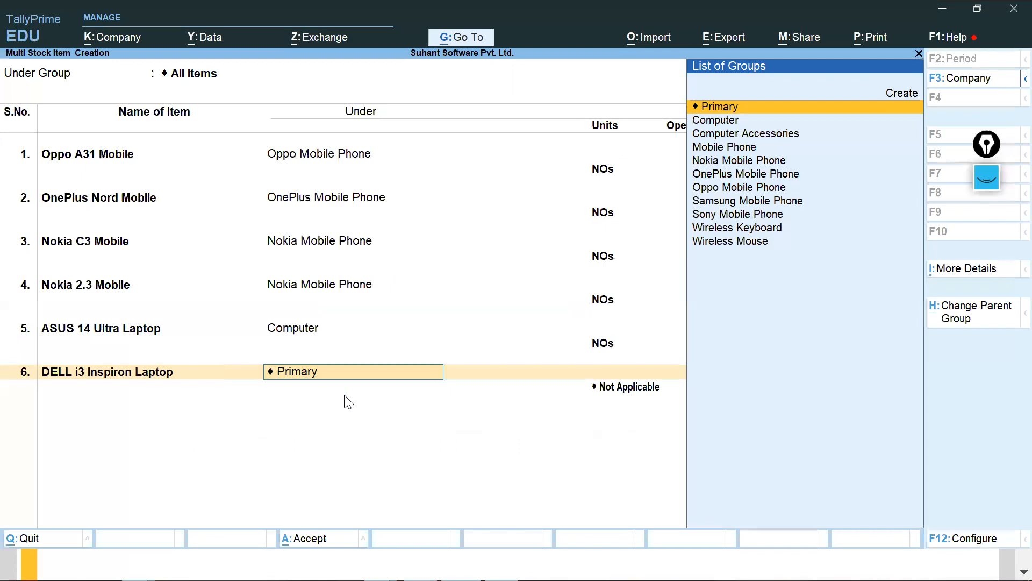
Step: Check the sixth item's stock group in the guide and place DELL i3 Inspiron Laptop under Computer in TallyPrime
key("alt+Tab")
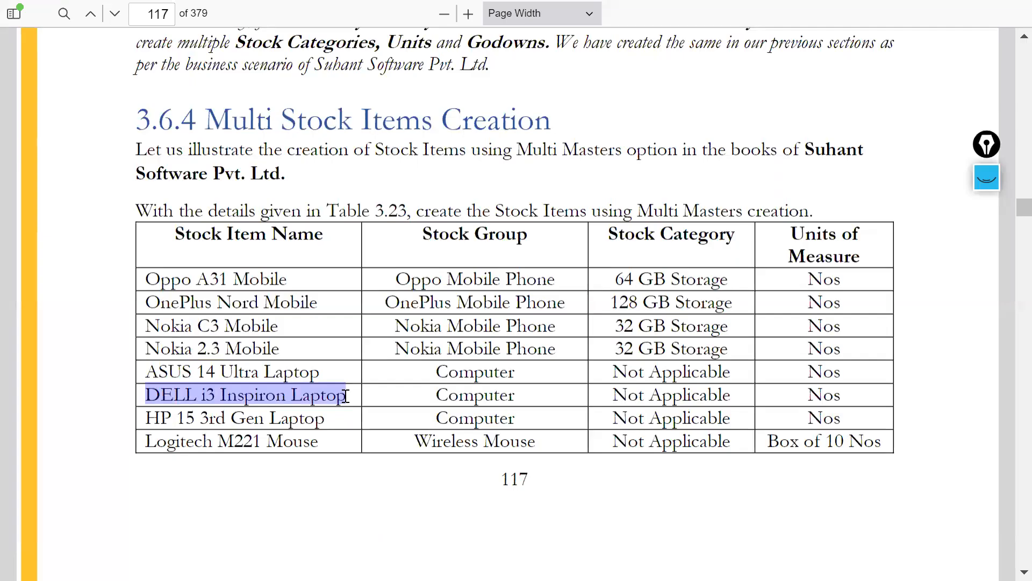
key("alt+Tab")
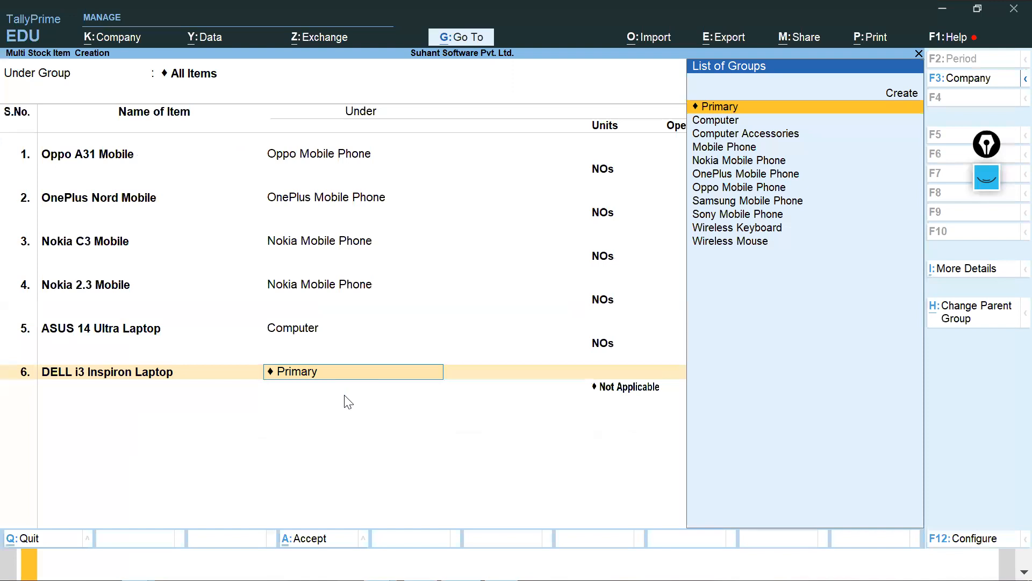
key("alt+Tab")
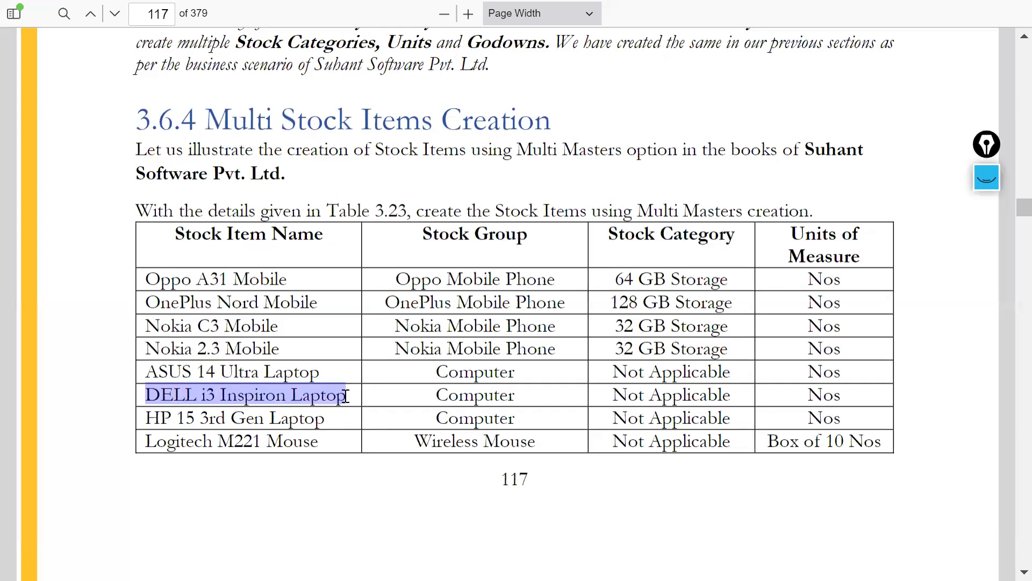
key("alt+Tab")
type("COM")
key("Return")
Step: Set the unit of DELL i3 Inspiron Laptop to NOs and leave its opening quantity blank
key("Down")
key("Down")
key("Down")
key("Return")
key("Return")
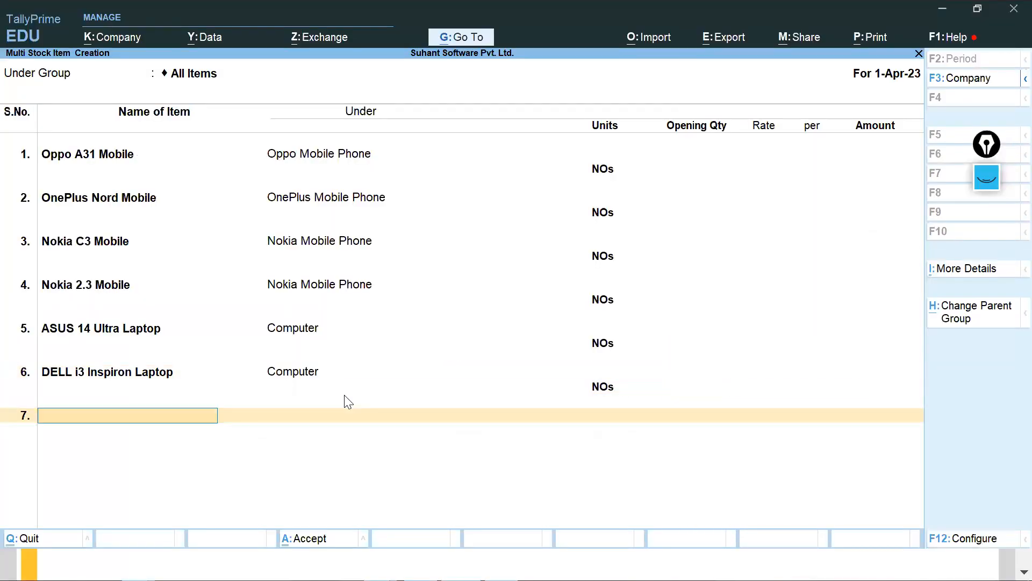
Step: Copy HP 15 3rd Gen Laptop from the guide's Table 3.23 and add it in TallyPrime as the seventh stock item under Computer
key("alt+Tab")
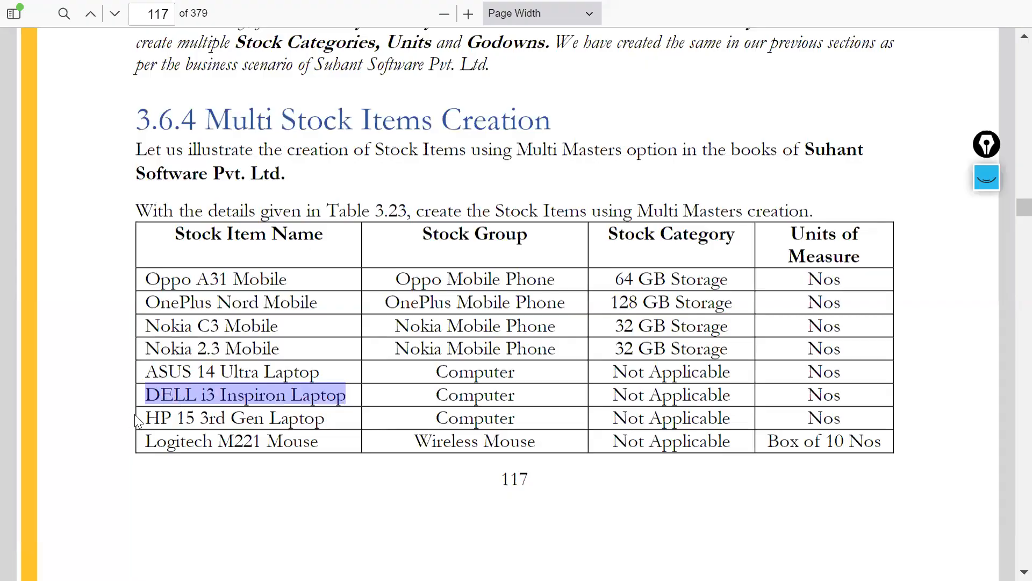
left_click_drag(146, 418, 324, 420)
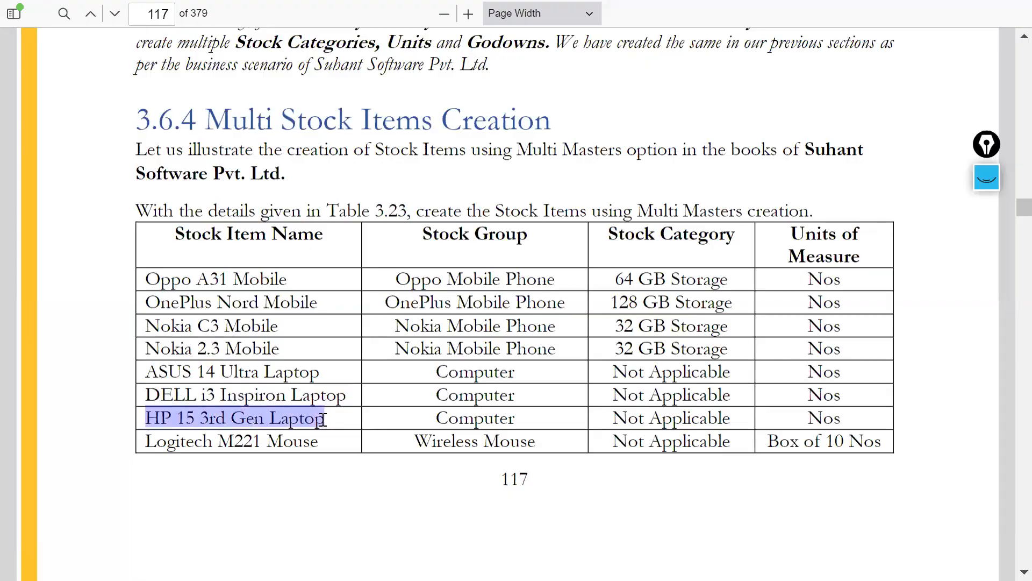
key("alt+Tab")
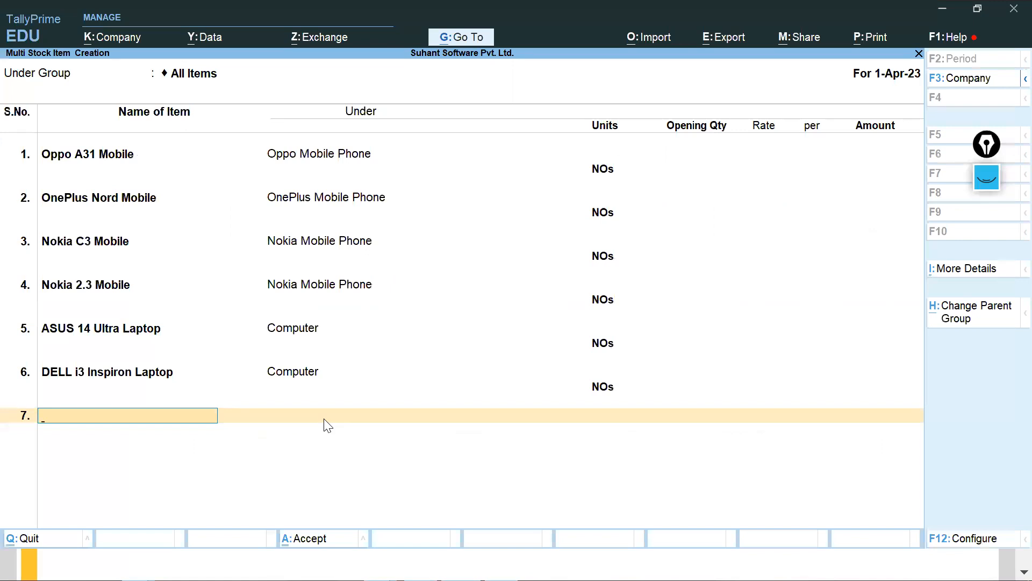
key("ctrl+alt+v")
key("Return")
type("COM")
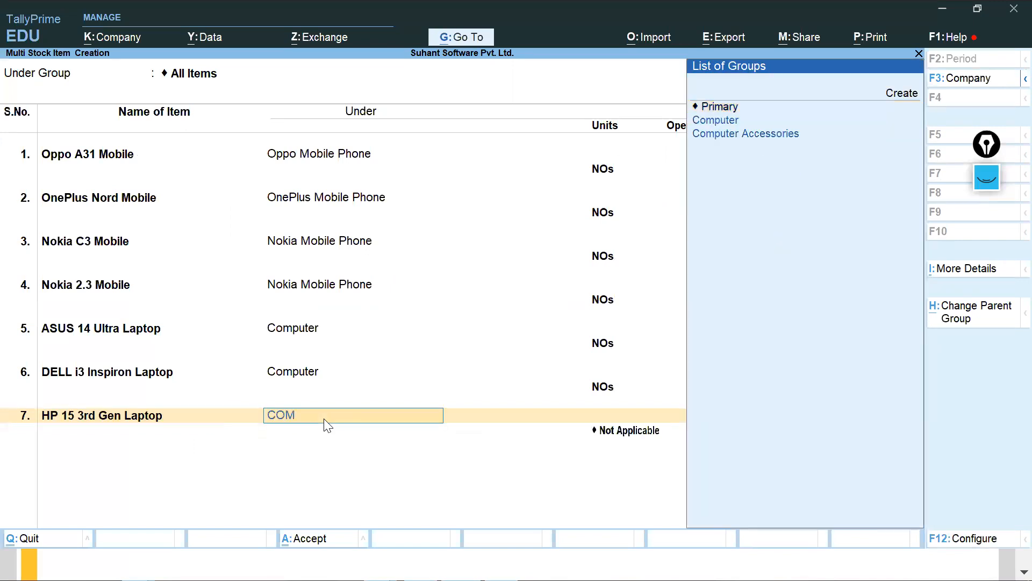
key("Return")
Step: Set the unit of HP 15 3rd Gen Laptop to NOs and leave its opening quantity blank
key("Down")
key("Down")
key("Down")
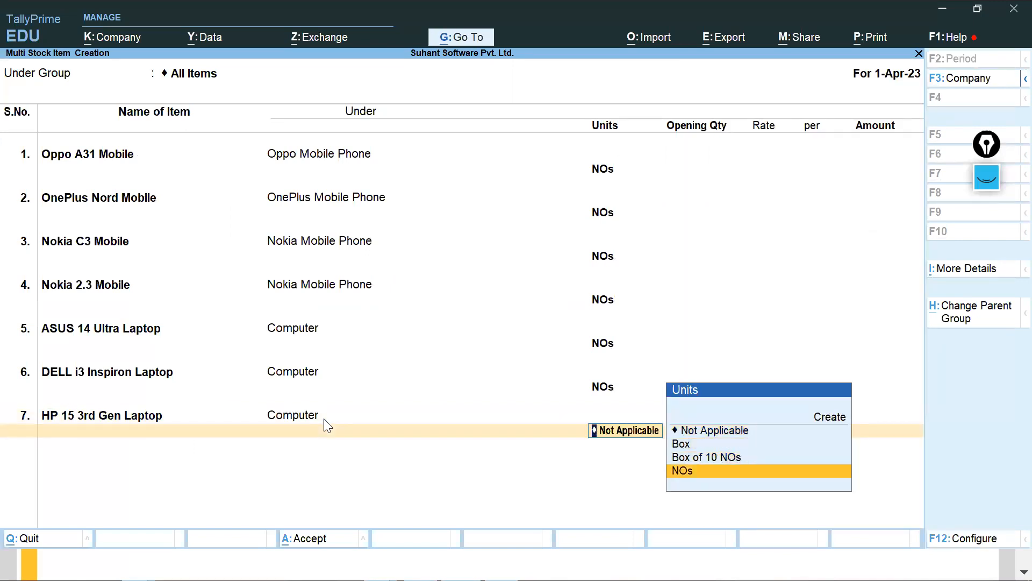
key("Return")
Step: Copy Logitech M221 Mouse from the guide's Table 3.23 and enter it in TallyPrime as the eighth stock item's name
key("alt+Tab")
scroll(209, 329, "down", 3)
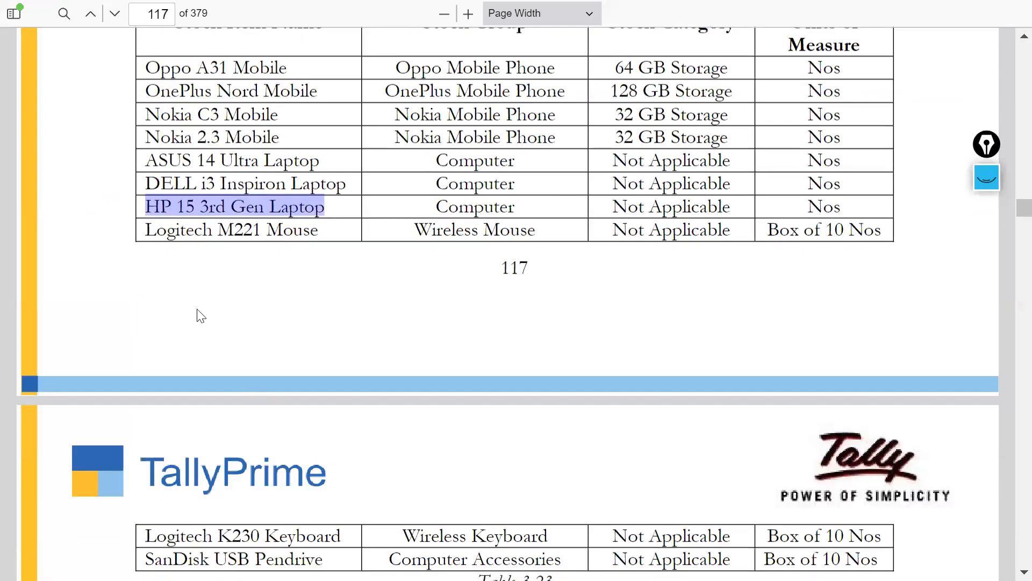
left_click(226, 230)
left_click_drag(227, 230, 321, 224)
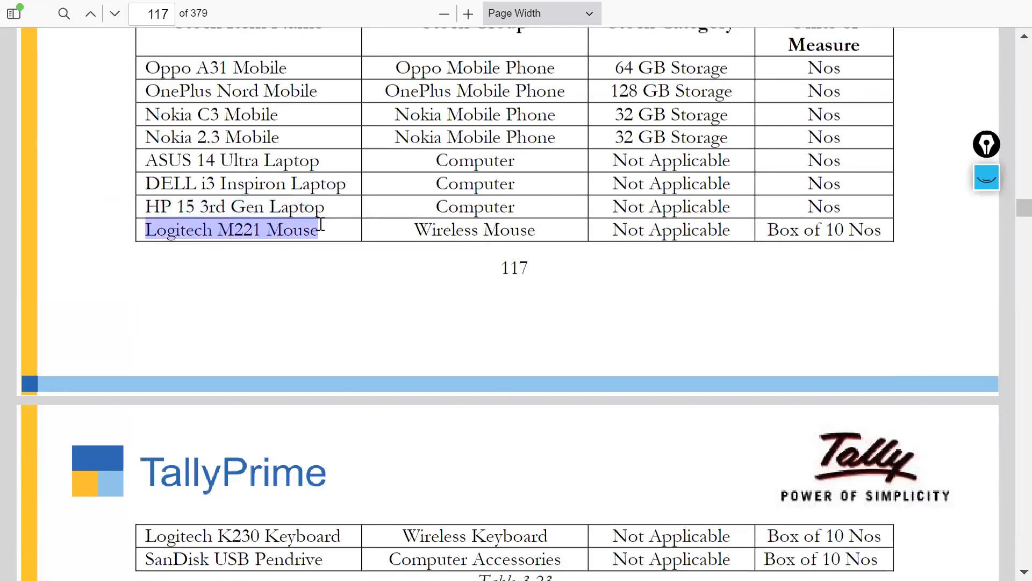
key("ctrl+c")
key("alt+Tab")
key("ctrl+v")
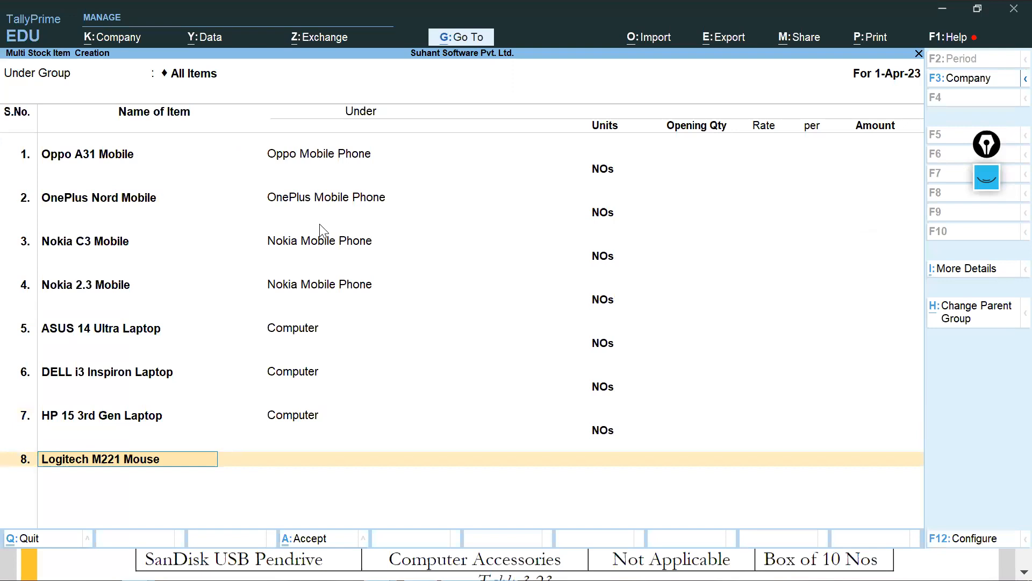
key("Return")
Step: Check the mouse's stock group in the guide and place Logitech M221 Mouse under Wireless Mouse in TallyPrime
key("alt+Tab")
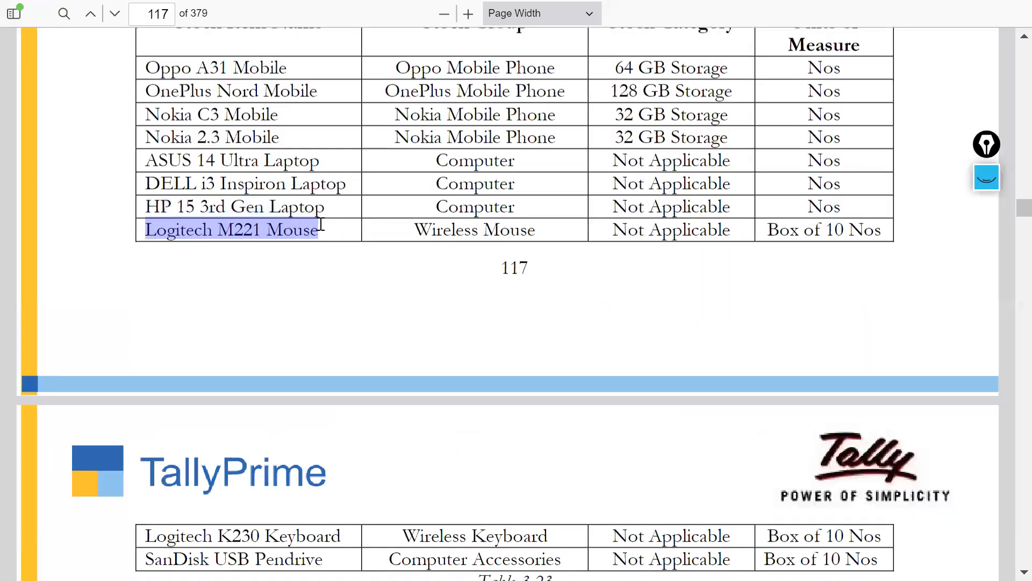
key("alt+Tab")
type("WIRE")
key("Down")
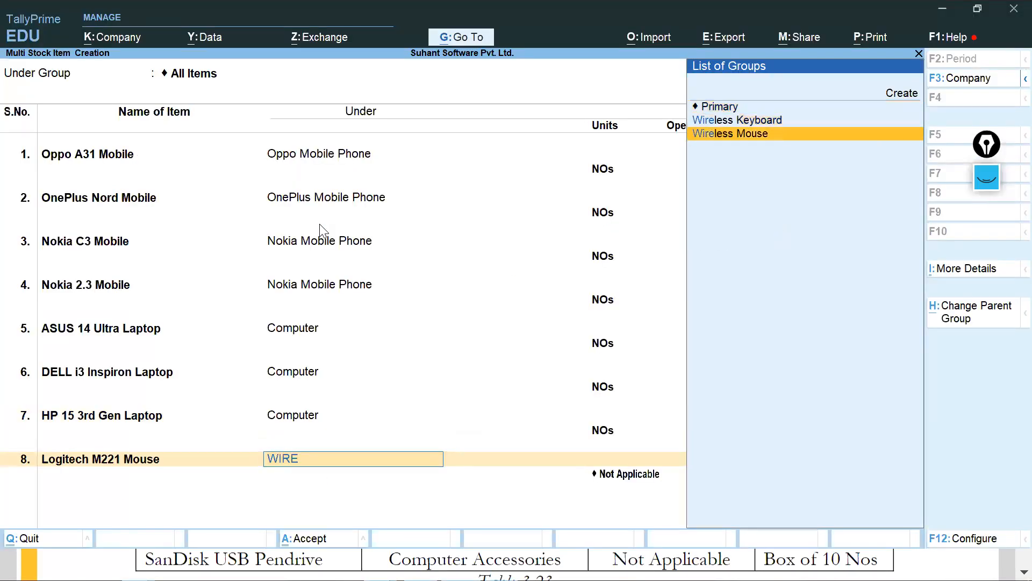
key("alt+Tab")
key("alt+Tab")
key("Return")
Step: Set the unit of Logitech M221 Mouse to Box of 10 NOs and leave its opening quantity blank
key("Down")
key("Down")
key("Return")
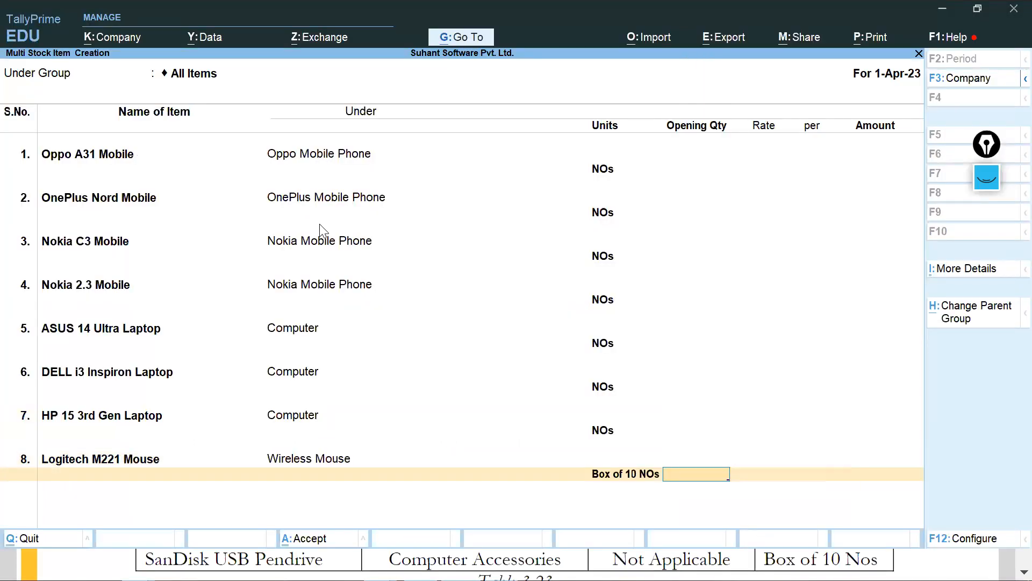
key("Return")
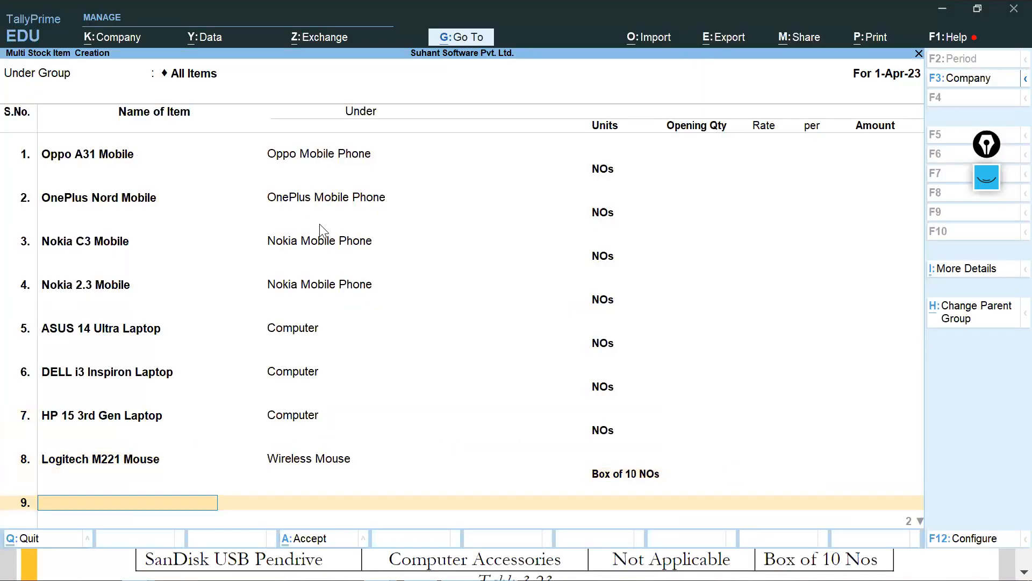
Step: Copy Logitech K230 Keyboard from the guide's Table 3.23 and paste it in TallyPrime as the ninth stock item's name
key("alt+Tab")
scroll(769, 330, "down", 4)
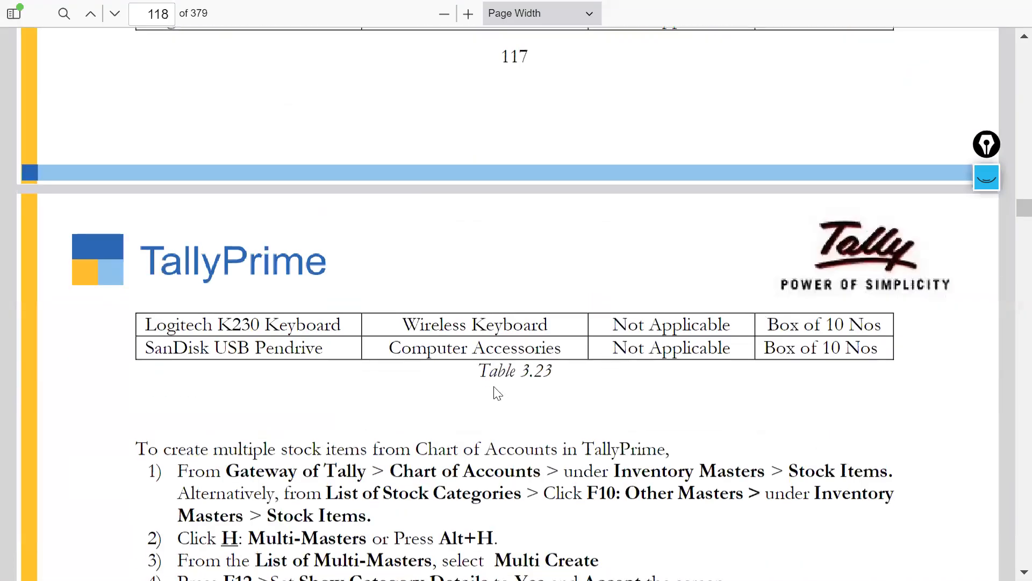
key("alt+Tab")
key("alt+Tab")
left_click_drag(194, 325, 263, 327)
left_click(322, 327)
left_click_drag(342, 322, 143, 327)
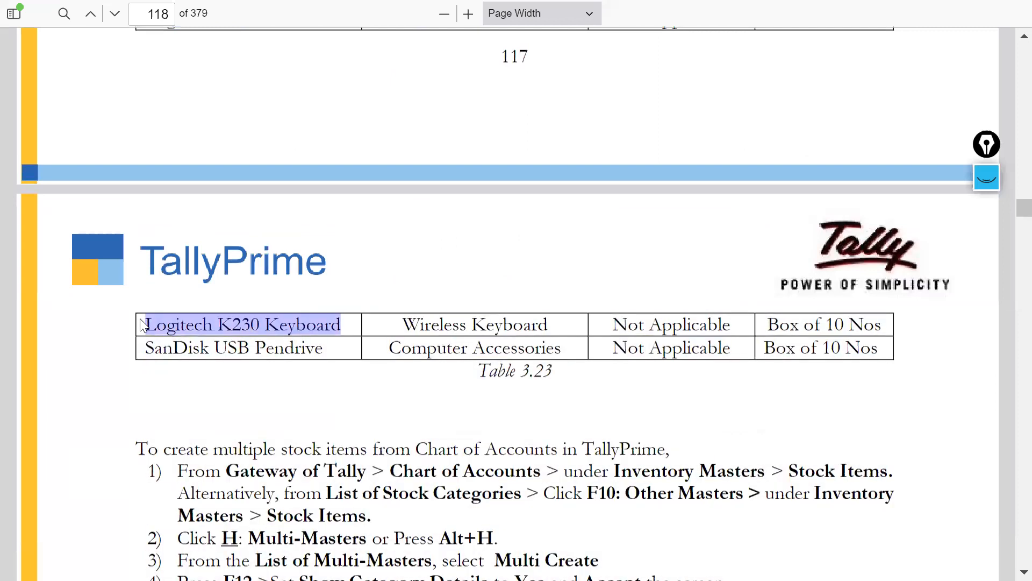
key("ctrl+c")
key("alt+Tab")
key("ctrl+alt+v")
key("Return")
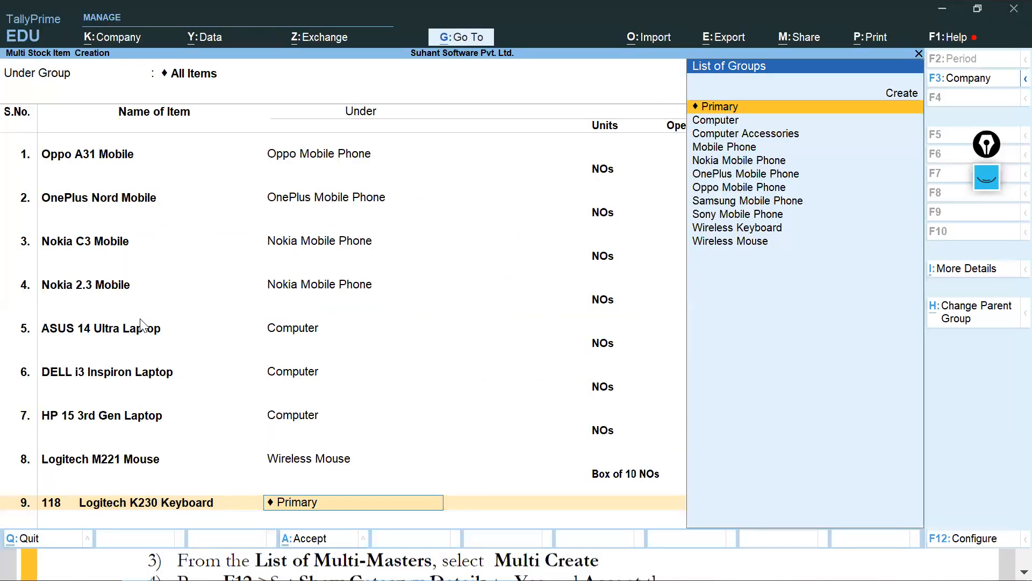
Step: Check the keyboard's stock group in the guide and place the ninth item under Wireless Keyboard in TallyPrime
key("alt+Tab")
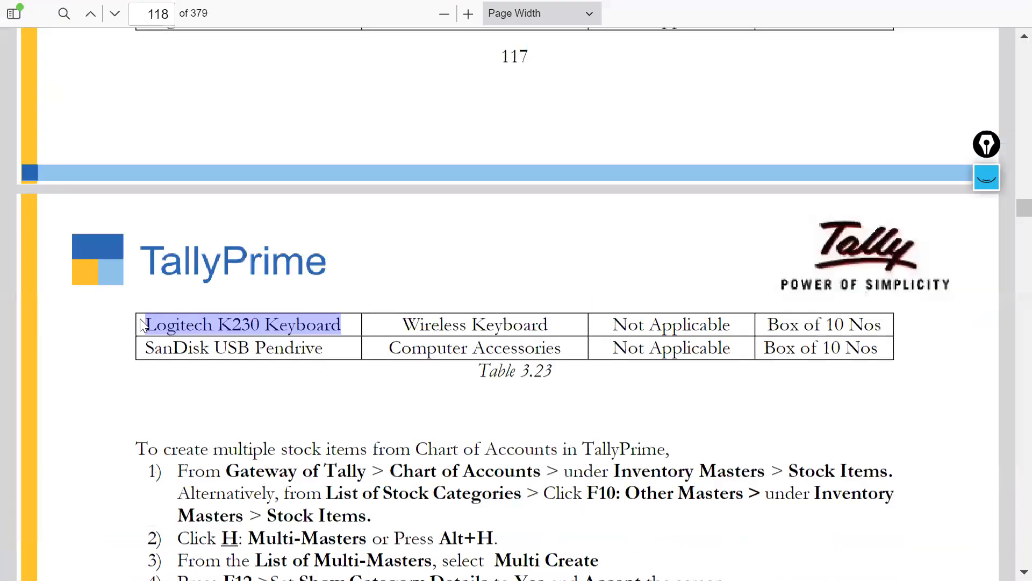
key("alt+Tab")
type("Wi")
key("Down")
key("Up")
key("Return")
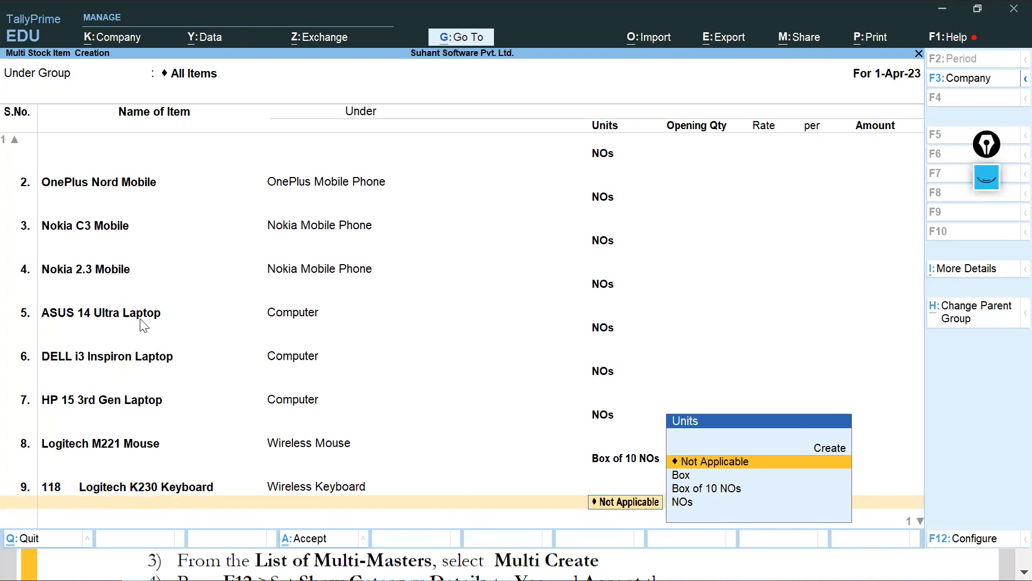
Step: Check the keyboard's unit of measure in the guide and set the ninth item's unit to Box of 10 NOs
key("alt+Tab")
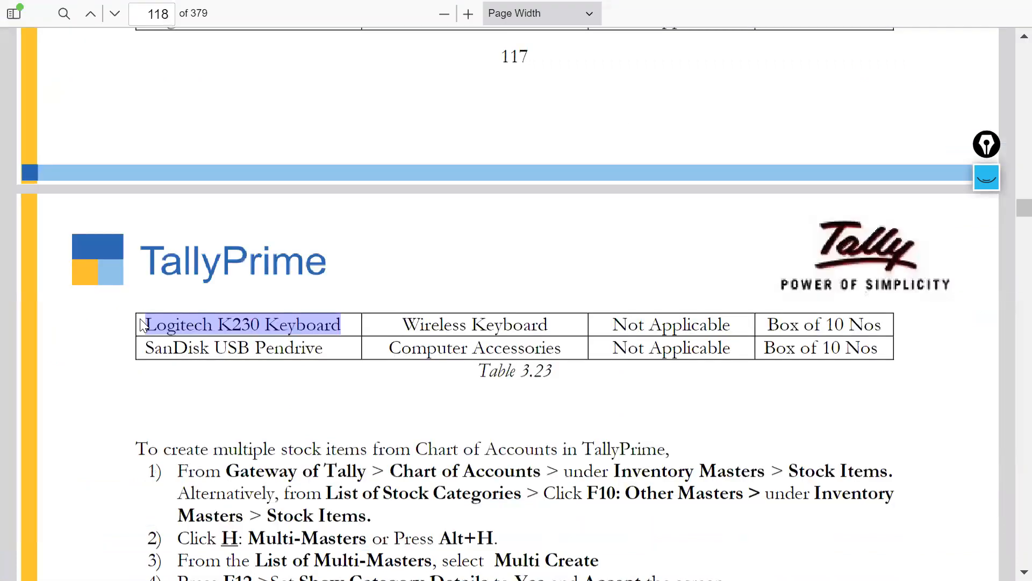
key("alt+Tab")
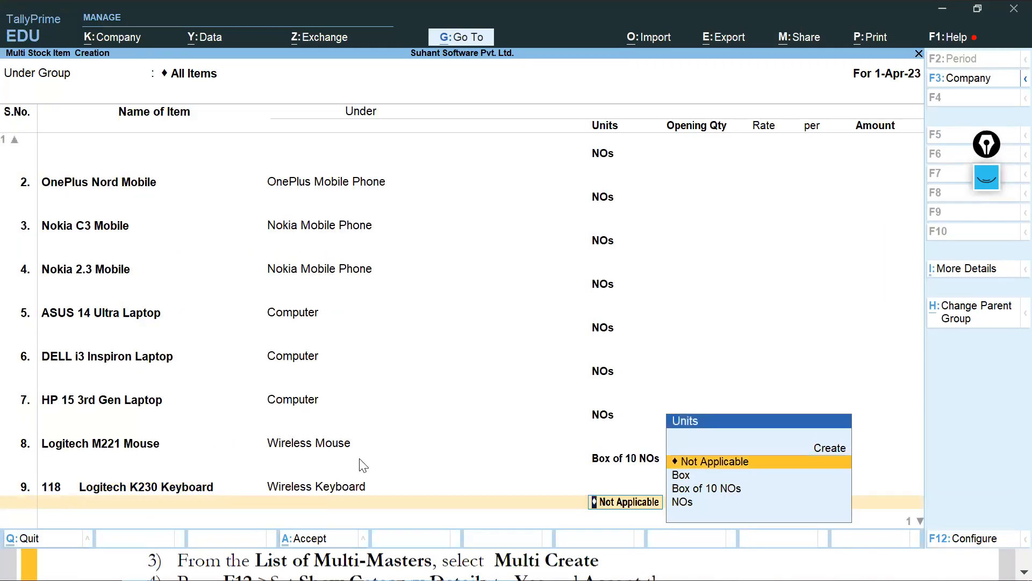
key("Down")
key("Down")
key("Return")
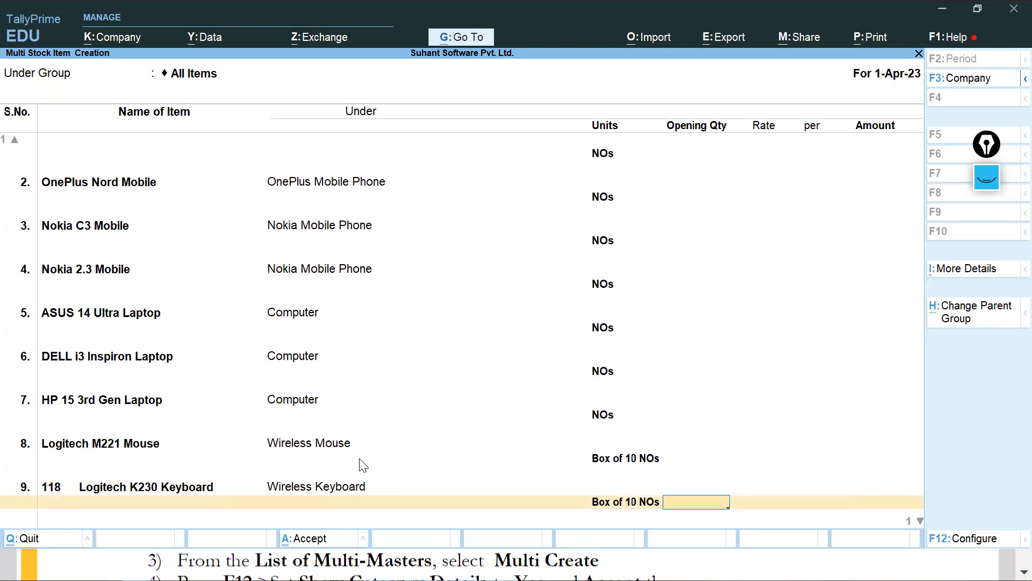
Step: Remove the stray 118 prefix from the ninth item's name, leaving Logitech K230 Keyboard, and keep its opening quantity blank
left_click(135, 488)
key("Delete")
key("Delete")
key("Delete")
key("Delete")
key("Delete")
key("Delete")
key("Delete")
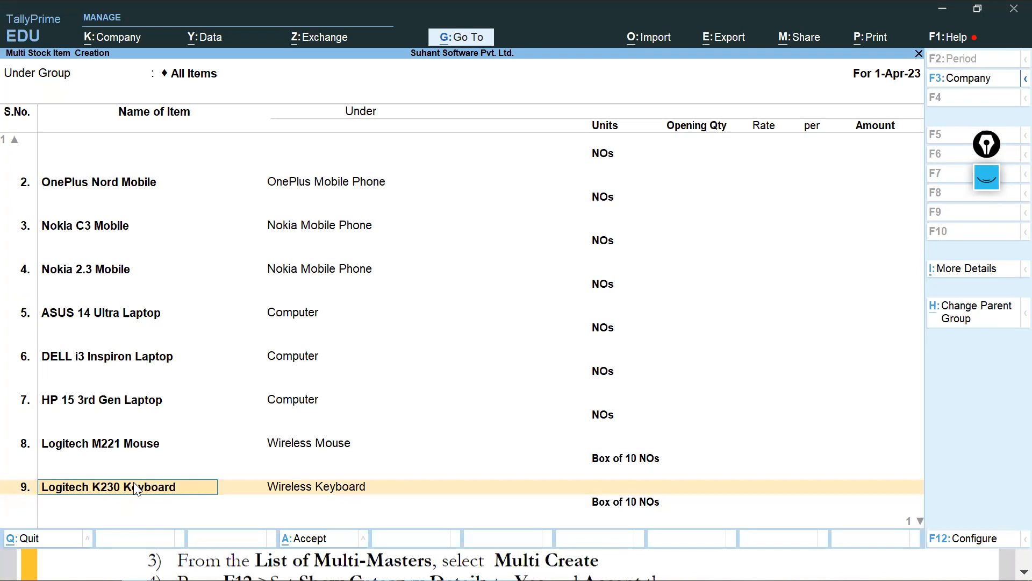
key("Return")
key("Return")
key("Return")
key("Return")
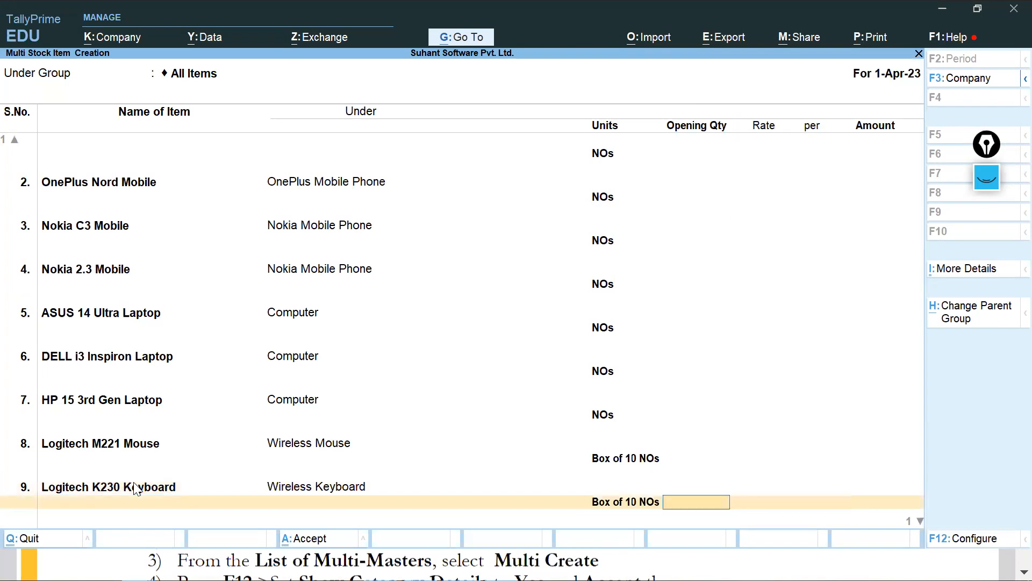
key("Return")
Step: Decline saving the stock items yet and return to the creation list to begin a tenth item row
key("alt+Tab")
key("alt+Tab")
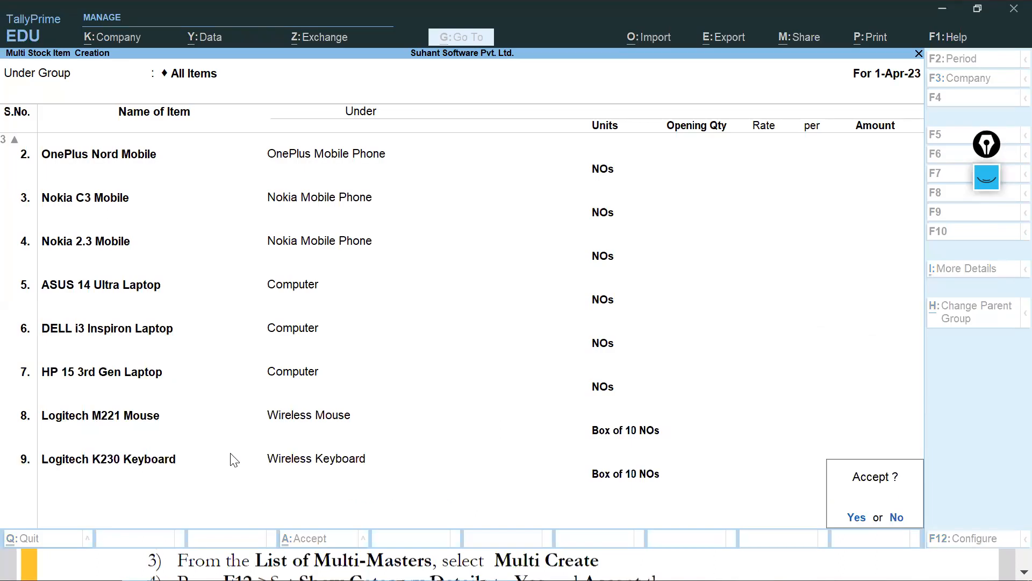
left_click(895, 516)
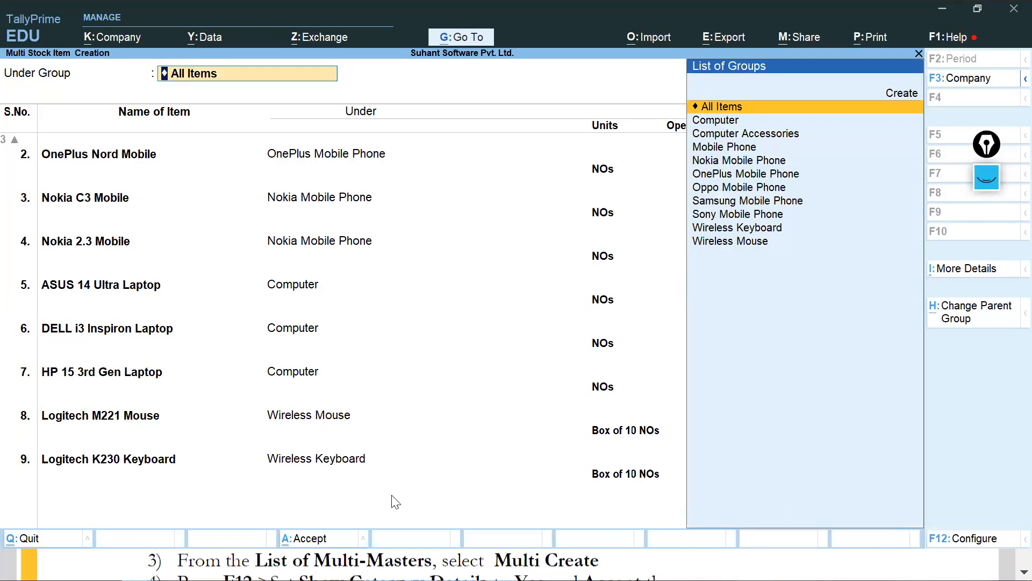
left_click(619, 484)
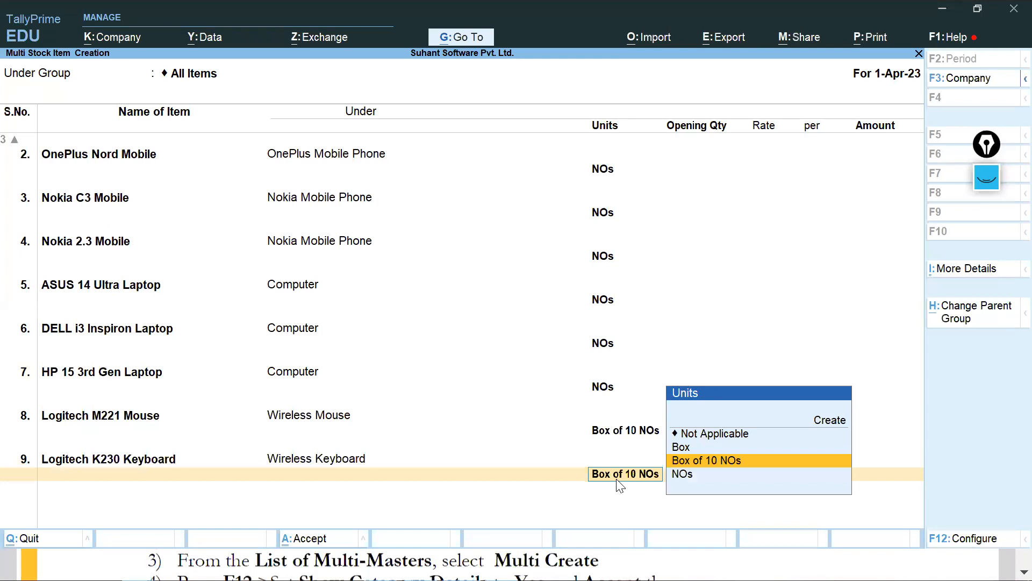
key("Return")
key("Return")
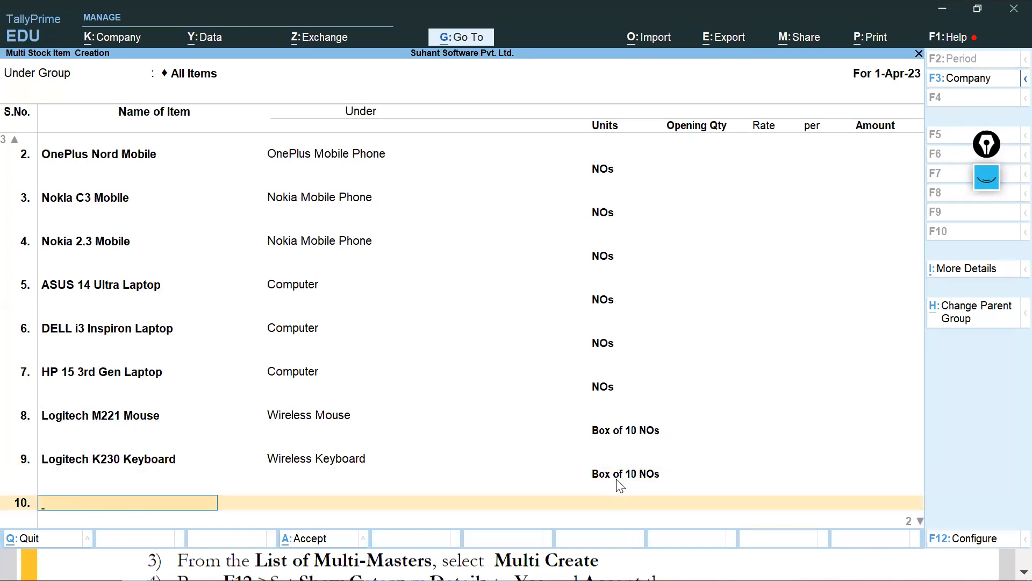
Step: Copy SanDisk USB Pendrive from the guide's Table 3.23 and paste it in TallyPrime as the tenth stock item's name
key("alt+Tab")
mouse_move(153, 344)
left_mouse_down()
mouse_move(313, 349)
mouse_move(149, 346)
left_mouse_up()
left_click(320, 347)
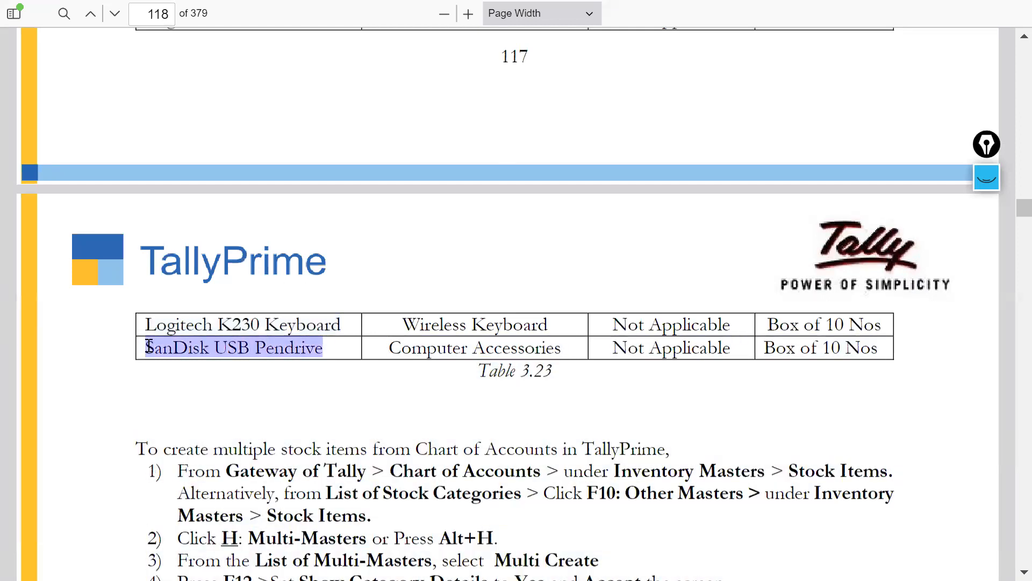
key("alt+Tab")
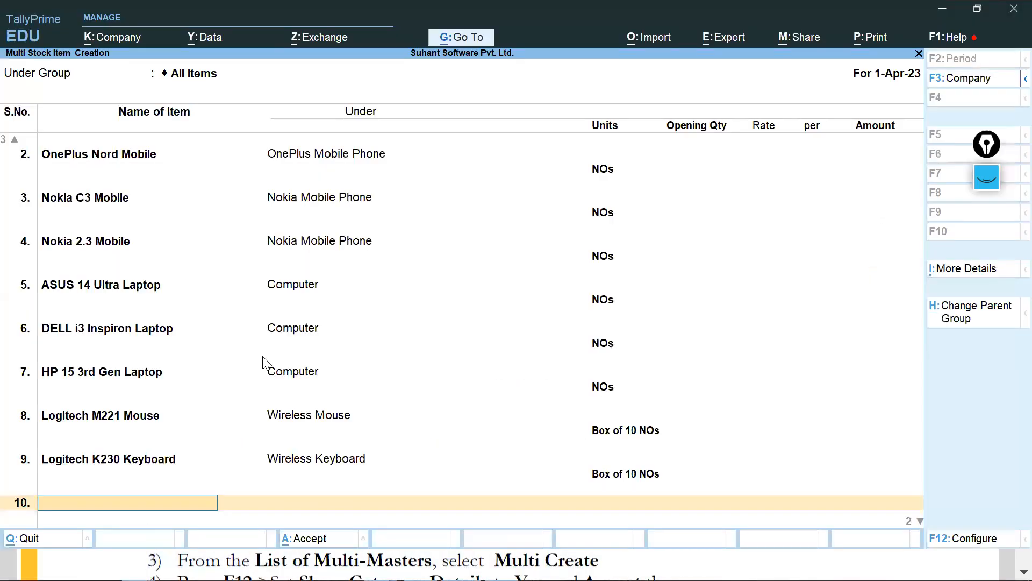
key("ctrl+alt+v")
key("Return")
Step: Check the pendrive's stock group in the guide and place the tenth item under Computer Accessories in TallyPrime
key("alt+Tab")
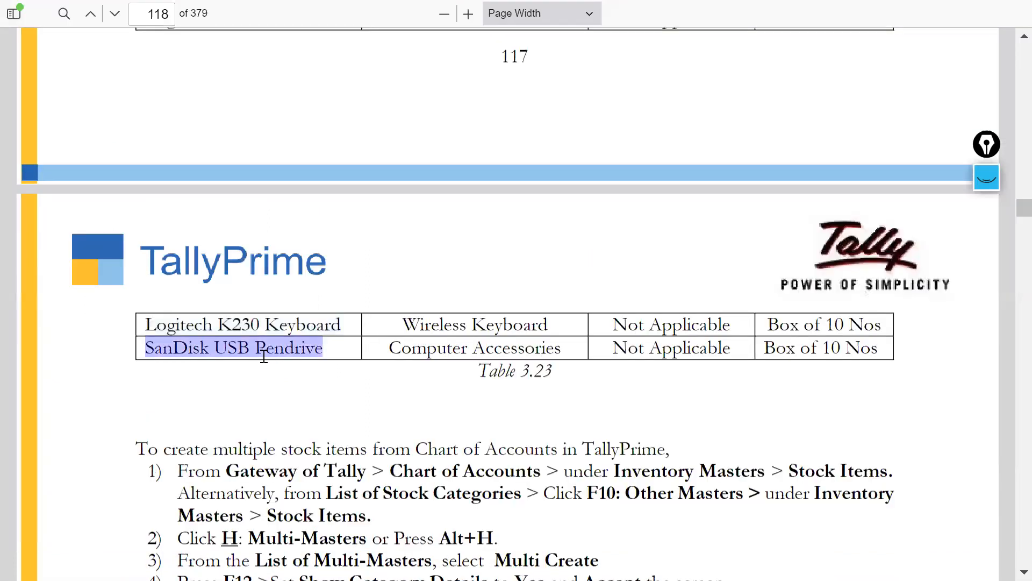
key("alt+Tab")
type("COM")
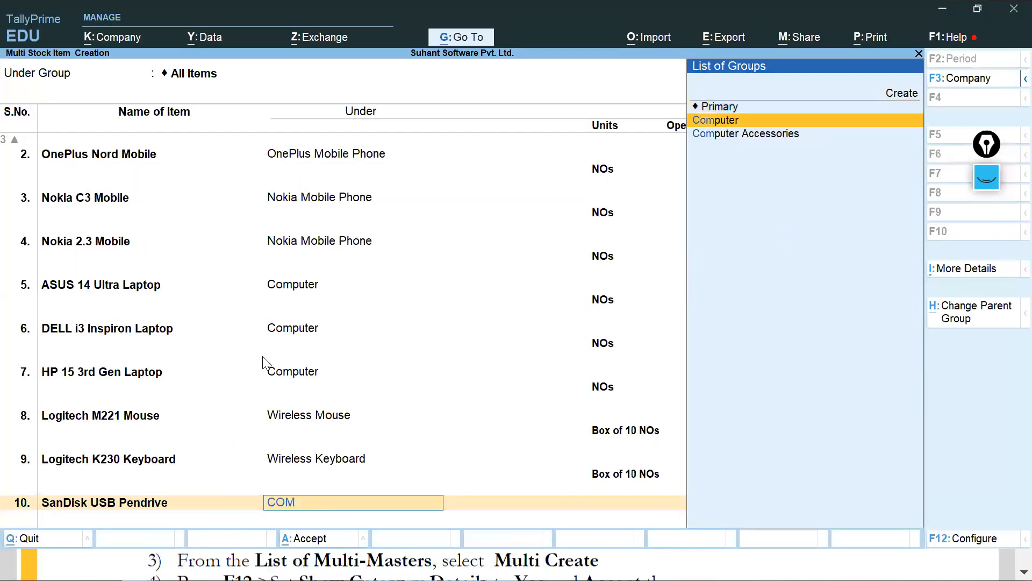
key("Down")
key("Return")
Step: Check the pendrive's unit of measure in the guide and set the tenth item's unit to Box of 10 NOs
key("Down")
key("Down")
key("Down")
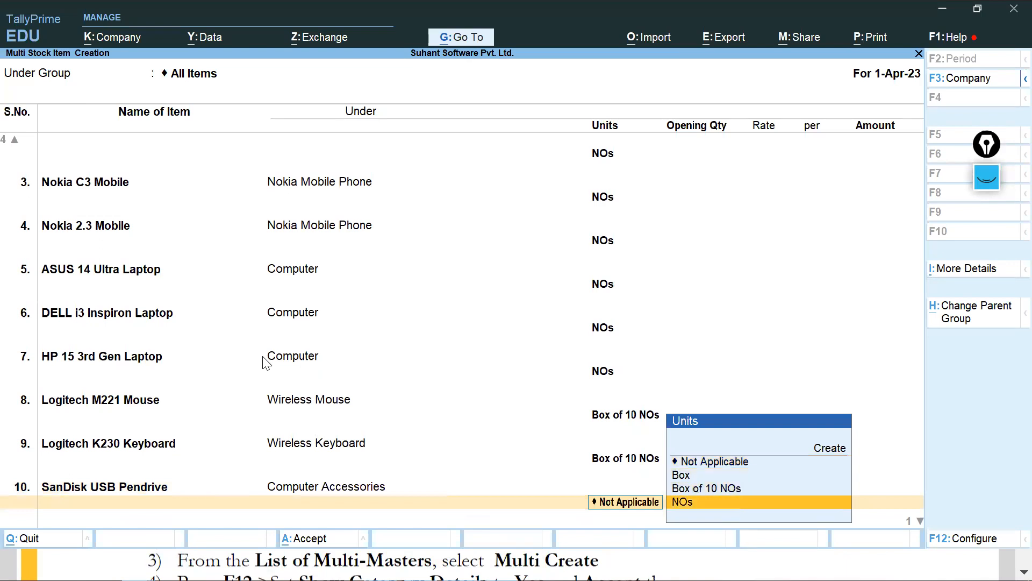
key("alt+Tab")
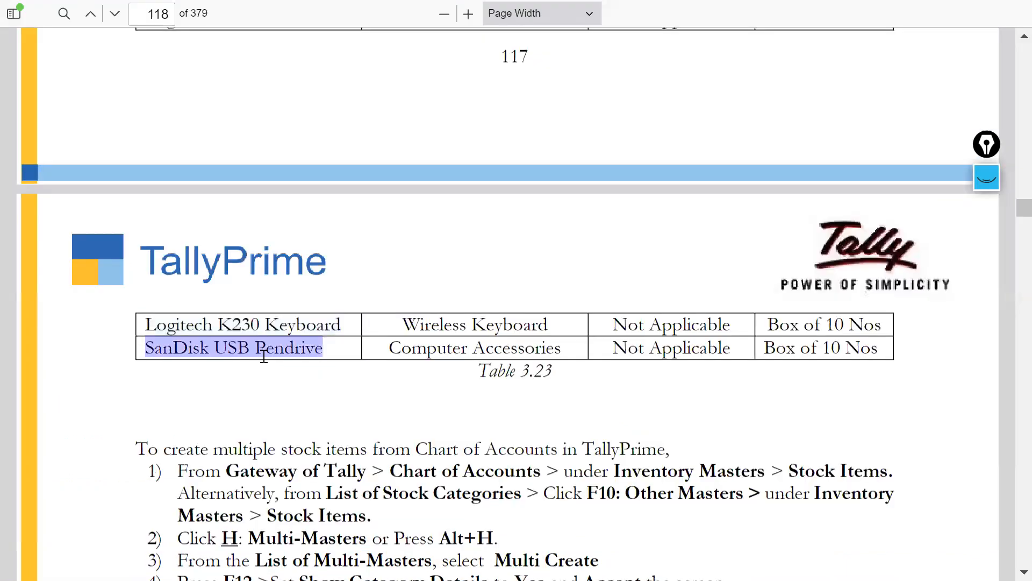
key("alt+Tab")
key("Up")
key("Up")
key("Down")
key("Return")
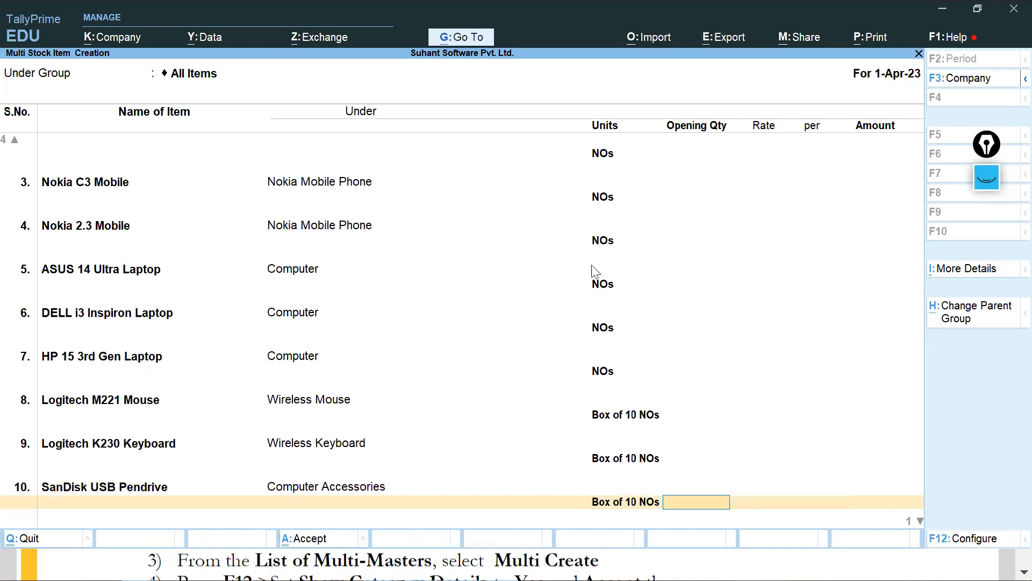
Step: Go back to the first stock item and configure the creation list with Show Stock Category Details set to Yes
left_click(611, 155)
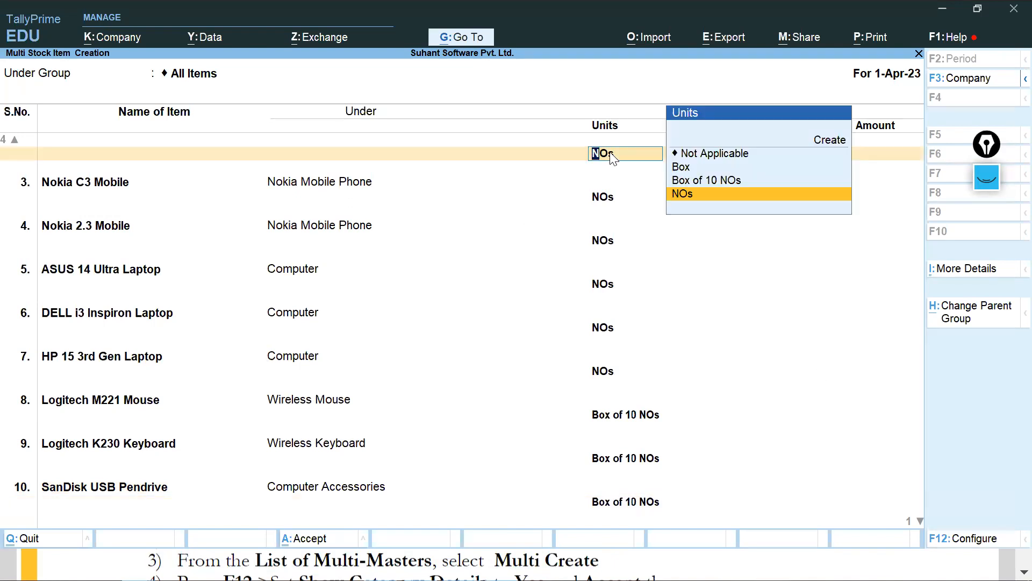
key("Return")
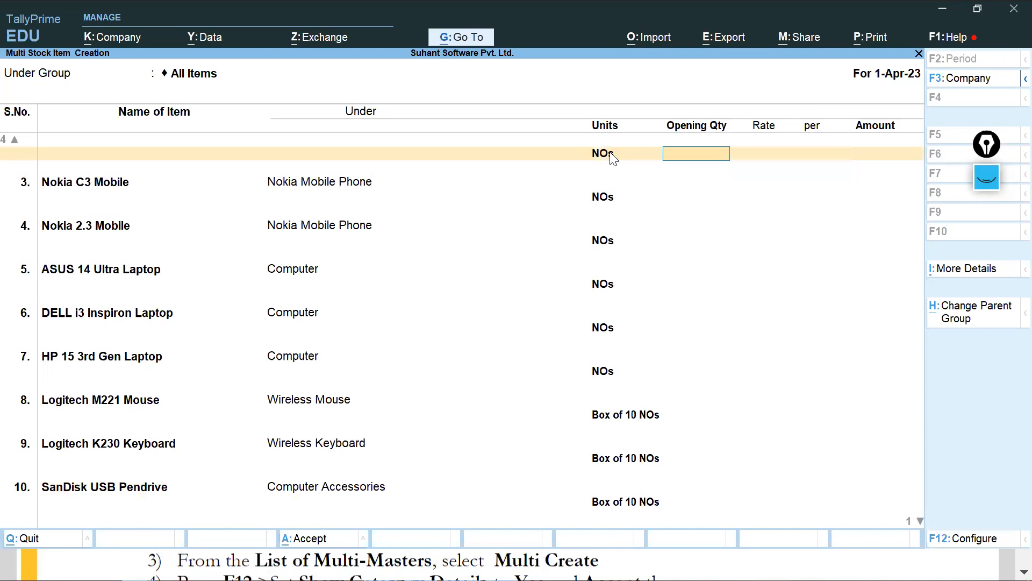
key("BackSpace")
key("BackSpace")
key("BackSpace")
key("BackSpace")
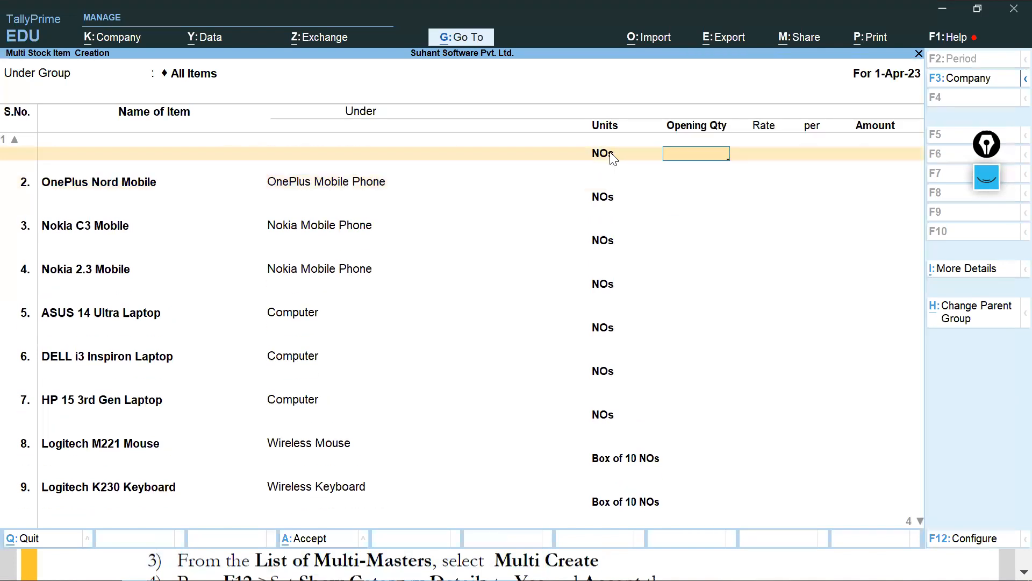
key("BackSpace")
key("BackSpace")
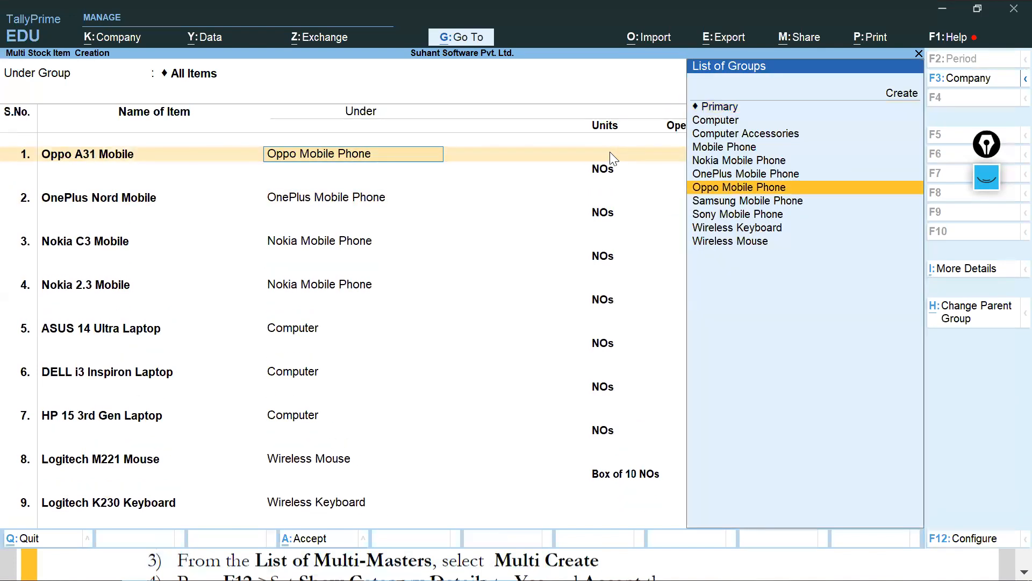
left_click(972, 536)
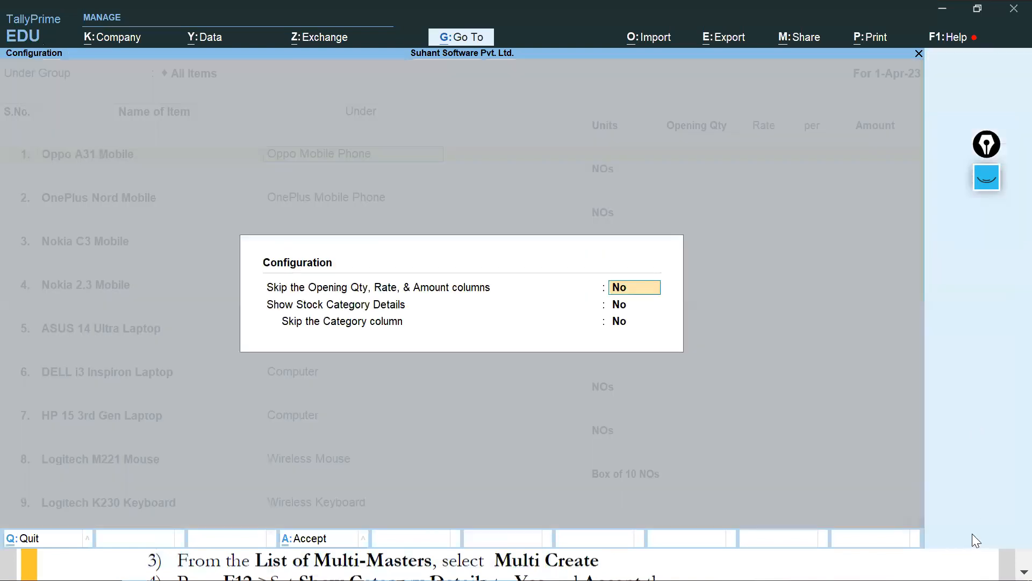
key("Return")
type("Yes")
key("Return")
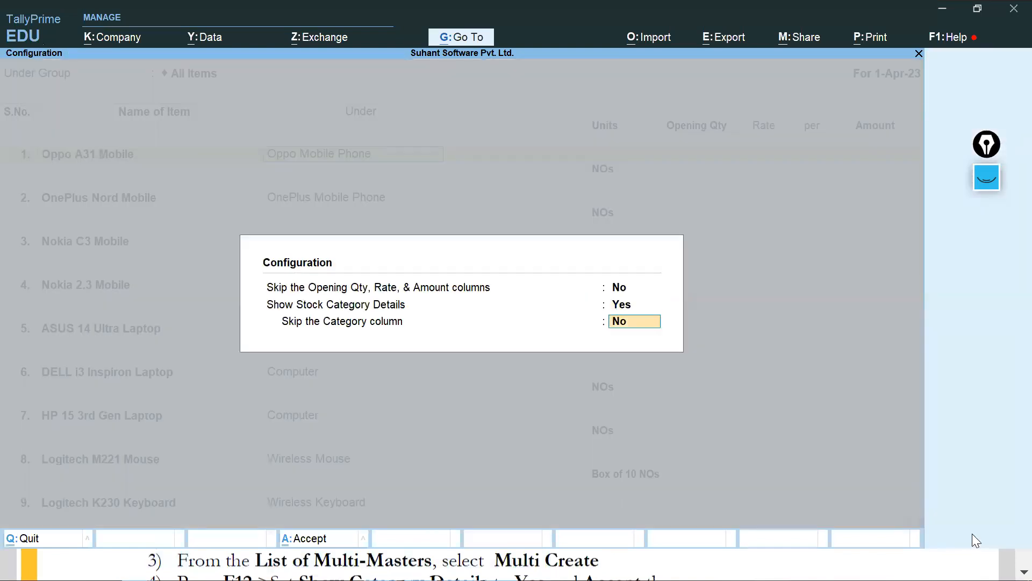
key("Return")
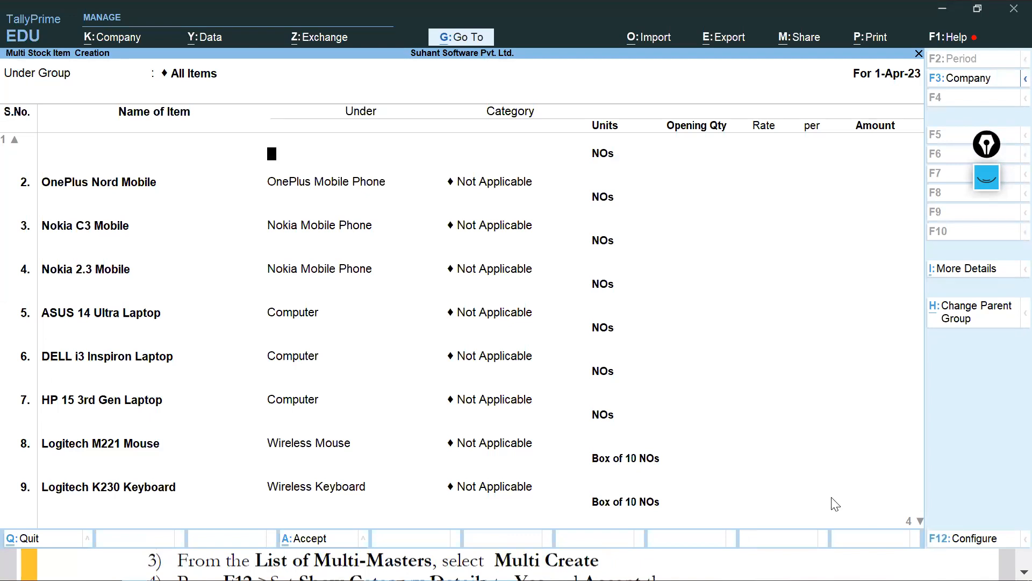
Step: Check the Oppo A31 Mobile's stock category in the guide and set it to 64 GB Storage in TallyPrime
key("Up")
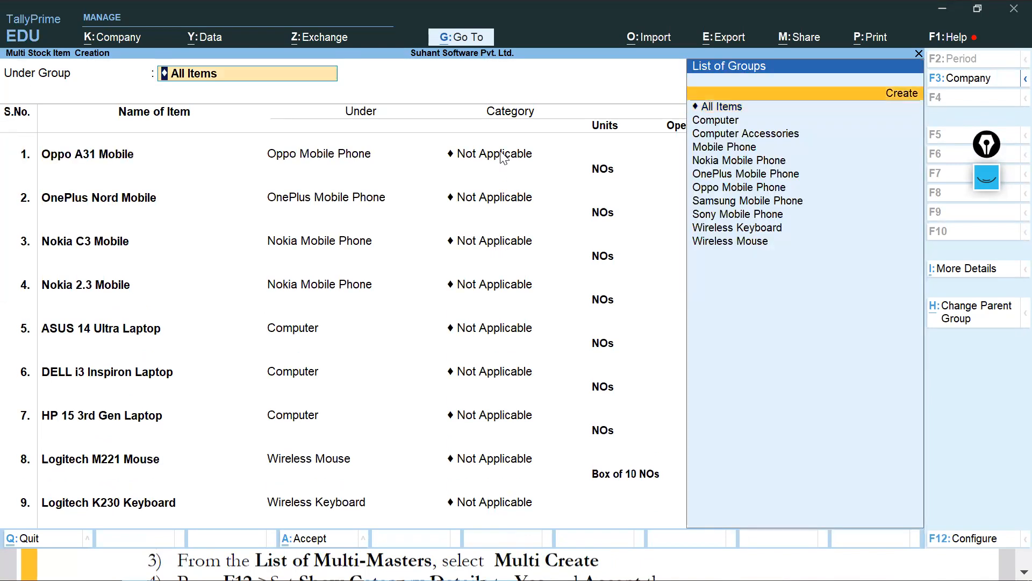
left_click(503, 156)
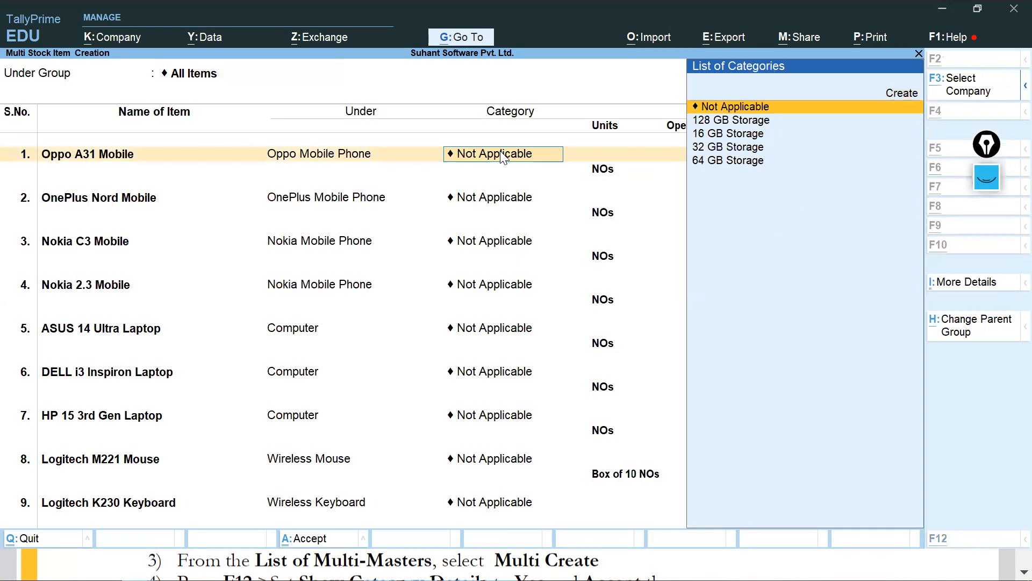
key("alt+Tab")
scroll(654, 355, "up", 8)
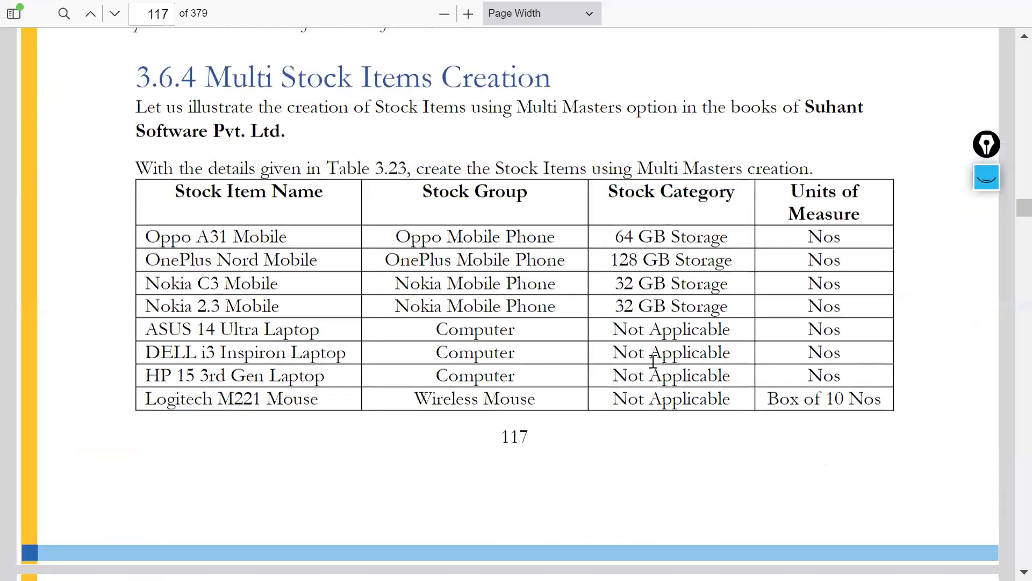
key("alt+Tab")
type("64")
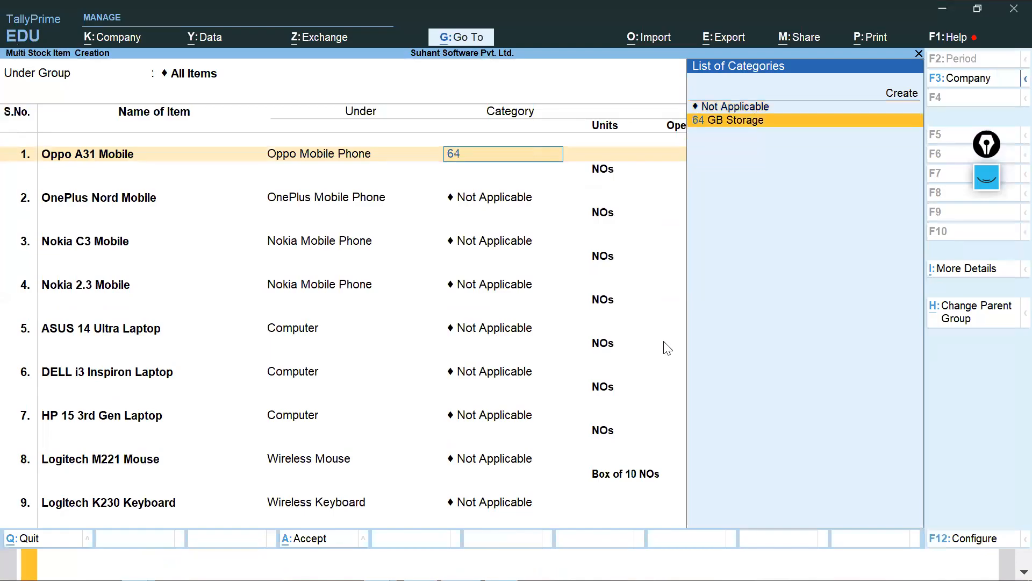
key("Return")
Step: Check the OnePlus Nord Mobile's stock category in the guide and set it to 128 GB Storage in TallyPrime
key("Return")
key("Return")
key("Return")
key("Return")
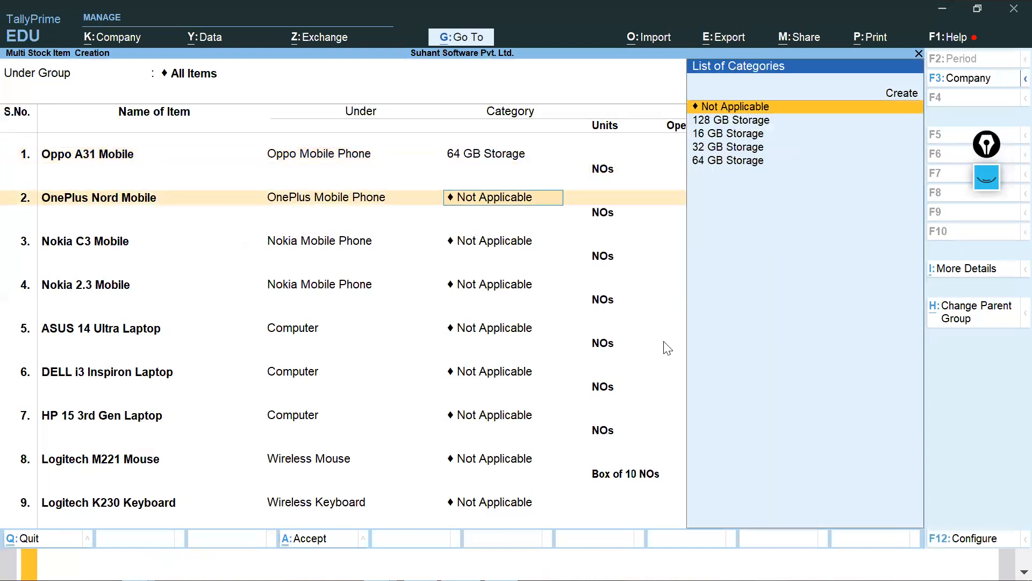
key("alt+Tab")
key("alt+Tab")
type("128")
key("Return")
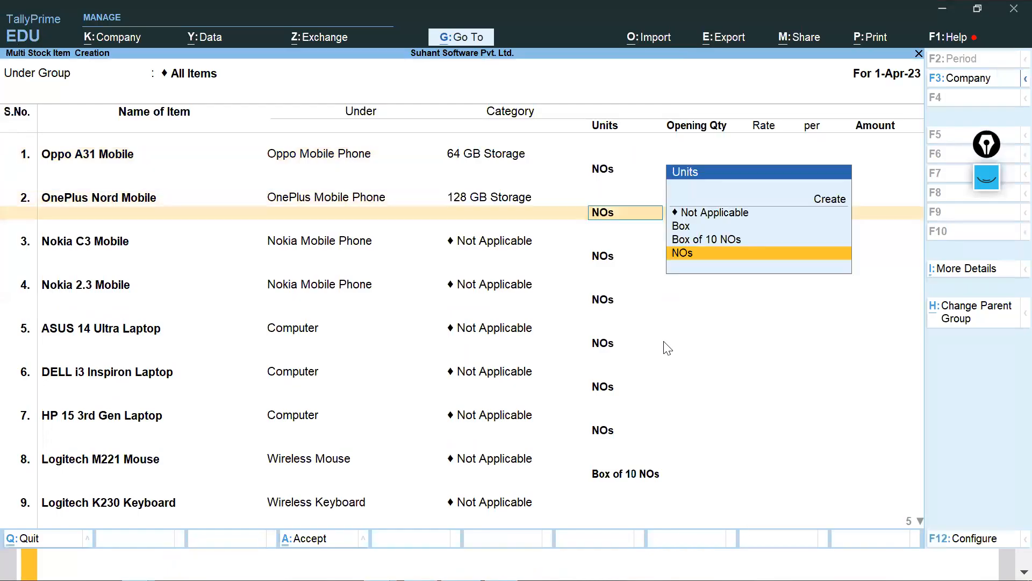
Step: Check the Nokia C3 Mobile's stock category in the guide and set it to 32 GB Storage in TallyPrime
left_click(503, 243)
key("alt+Tab")
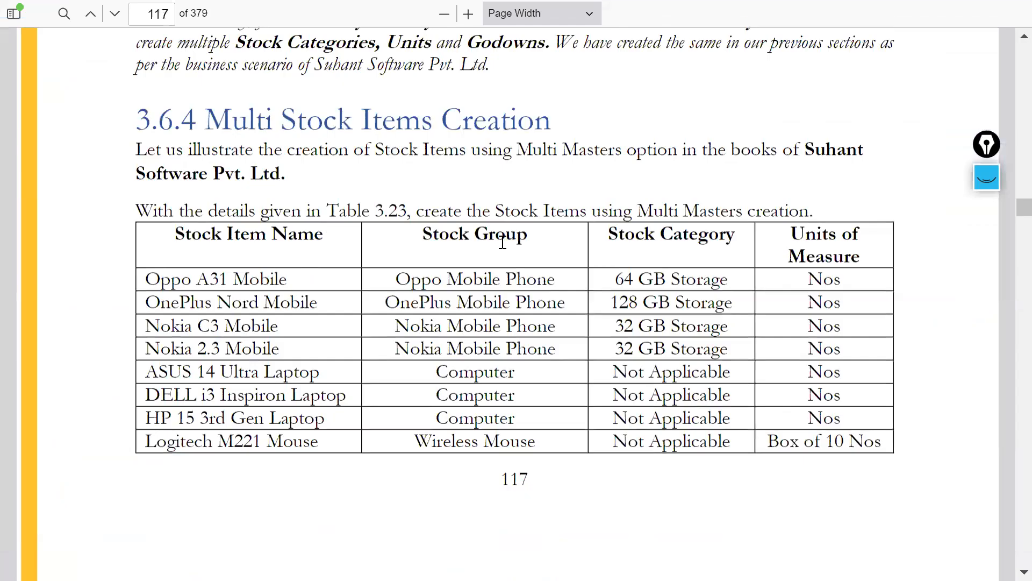
key("alt+Tab")
type("32")
key("Return")
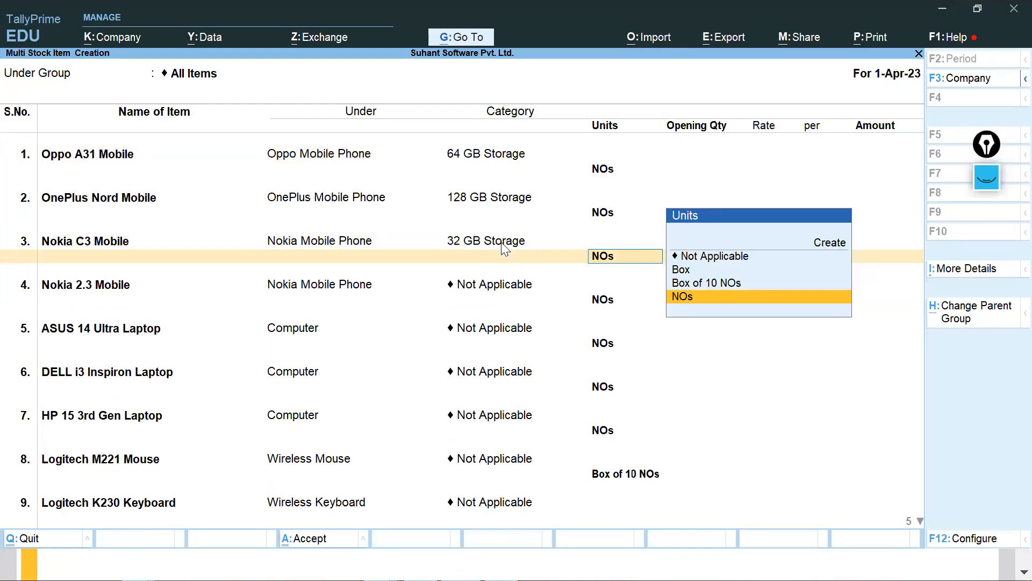
Step: Check the Nokia 2.3 Mobile's stock category in the guide and set it to 32 GB Storage in TallyPrime
key("Return")
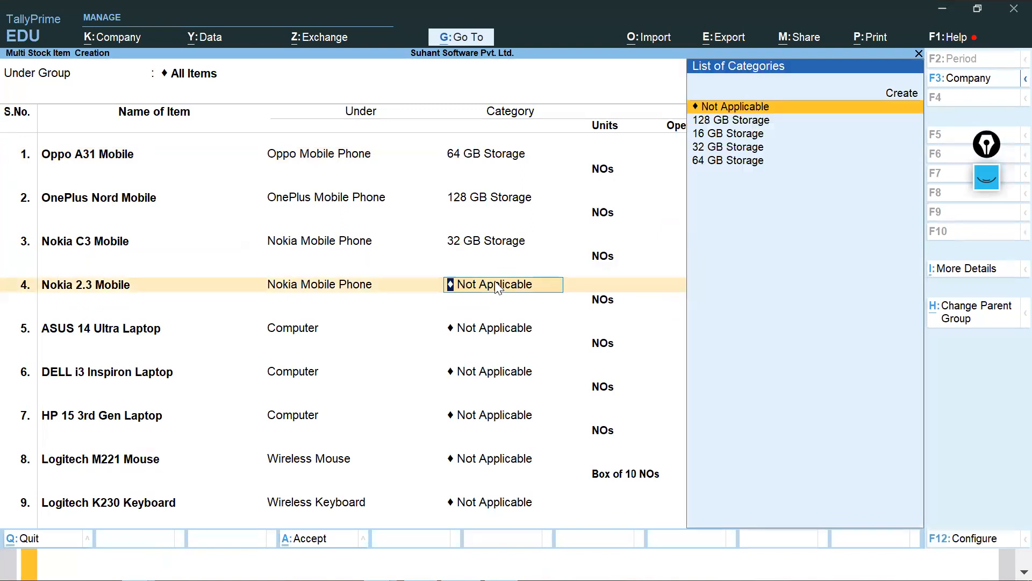
key("alt+Tab")
key("alt+Tab")
type("32")
key("Return")
Step: Check the remaining items' stock categories in the guide's Table 3.23 and save all ten stock items in TallyPrime
key("alt+Tab")
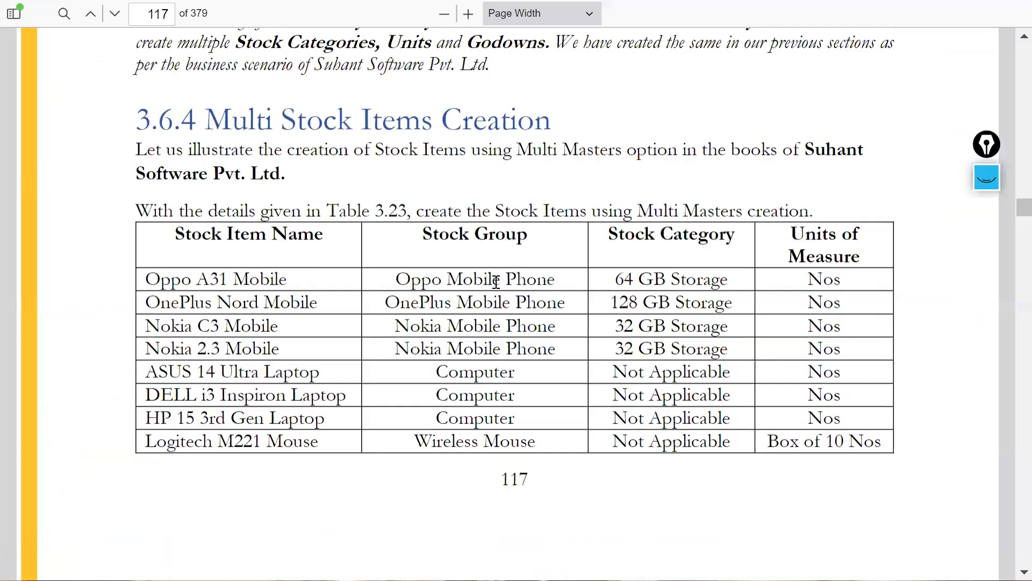
key("alt+Tab")
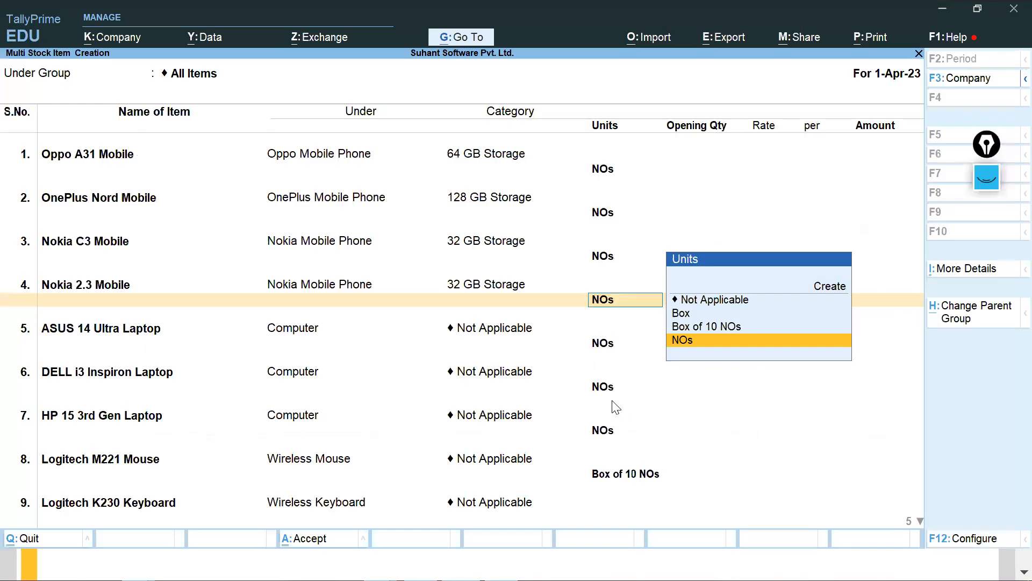
key("alt+Tab")
scroll(589, 398, "down", 6)
scroll(590, 405, "up", 3)
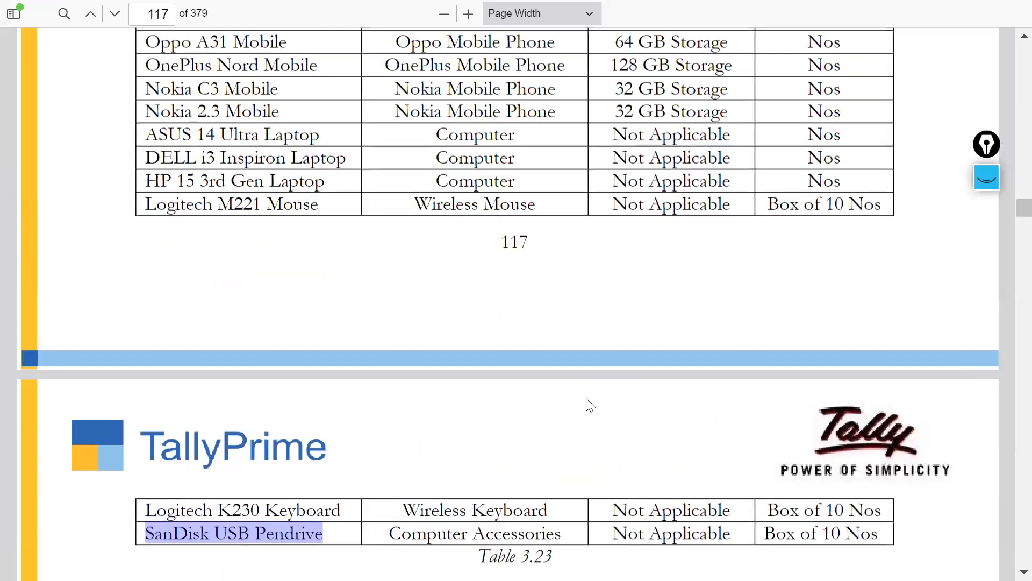
key("alt+Tab")
key("Return")
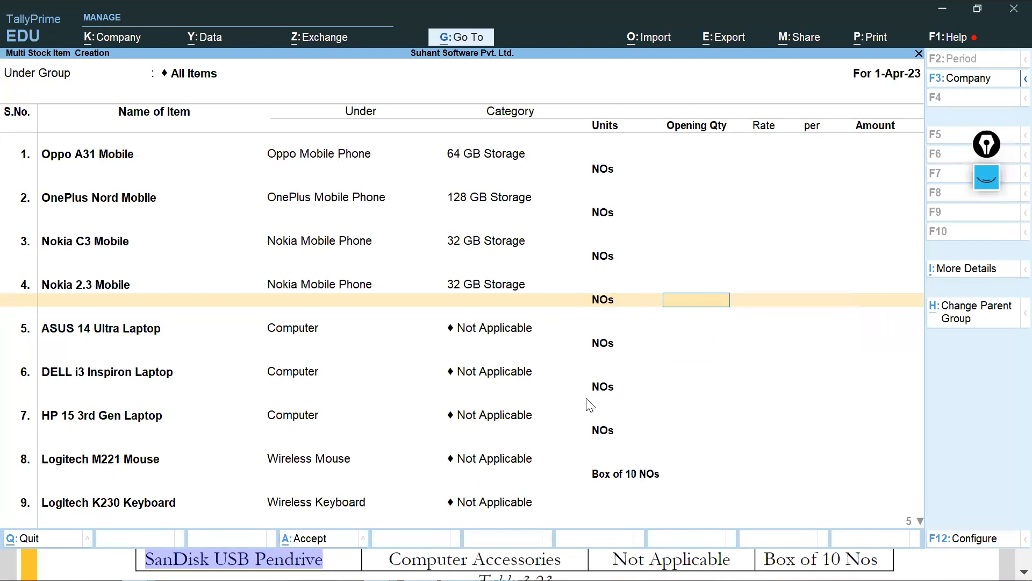
key("ctrl+a")
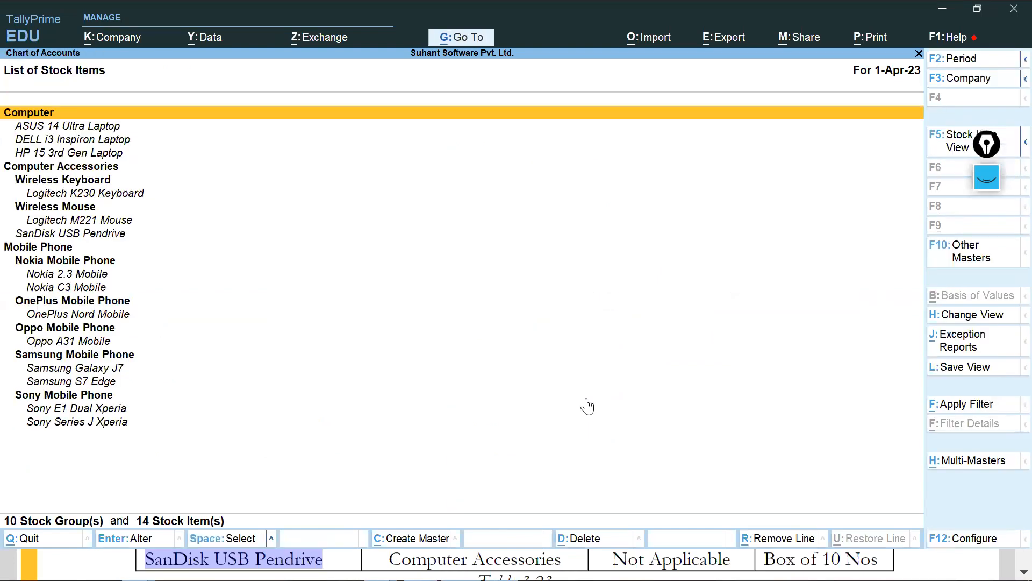
Step: Look through the List of Stock Items to examine the created items under their stock groups
key("Down")
key("Down")
key("Down")
key("Down")
key("Down")
key("Down")
key("Down")
key("Down")
key("Down")
key("Down")
key("Down")
key("Down")
key("Down")
key("Down")
key("Up")
key("Up")
key("Up")
key("Up")
key("Up")
key("Up")
key("Up")
key("Up")
key("Up")
key("Up")
key("Up")
key("Up")
key("Up")
key("Up")
Step: Review the laptops under Computer, then the Computer Accessories group with its keyboard and mouse items
key("Down")
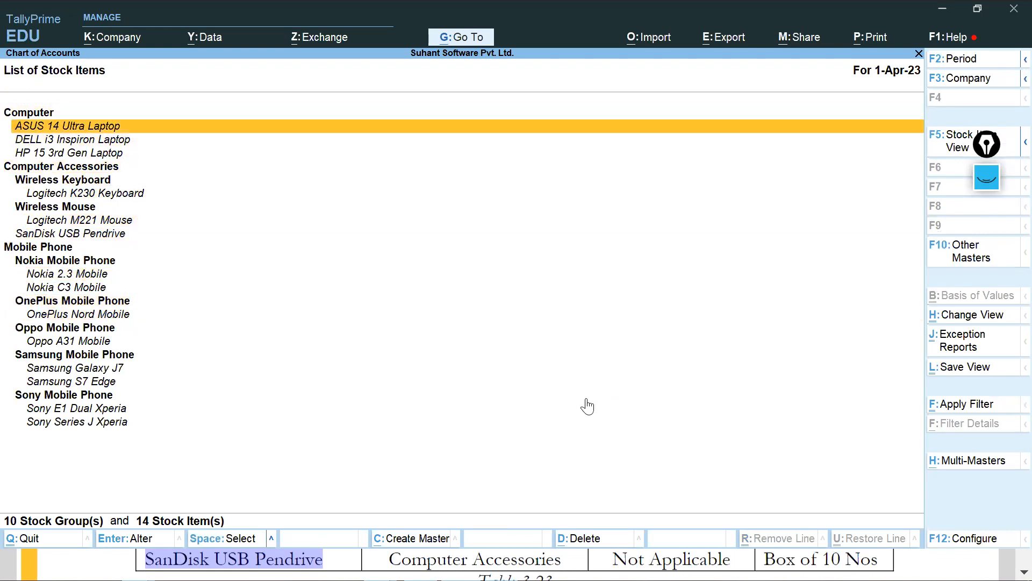
key("Down")
key("Down")
key("Down")
key("shift+Return")
key("shift+Return")
key("Down")
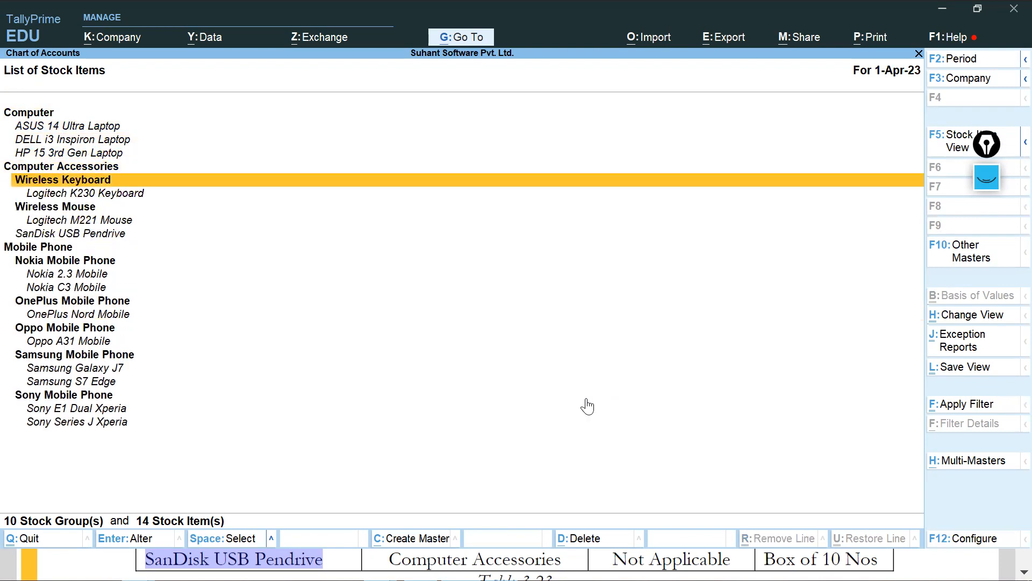
key("Down")
key("Down")
key("Down")
key("Down")
key("Down")
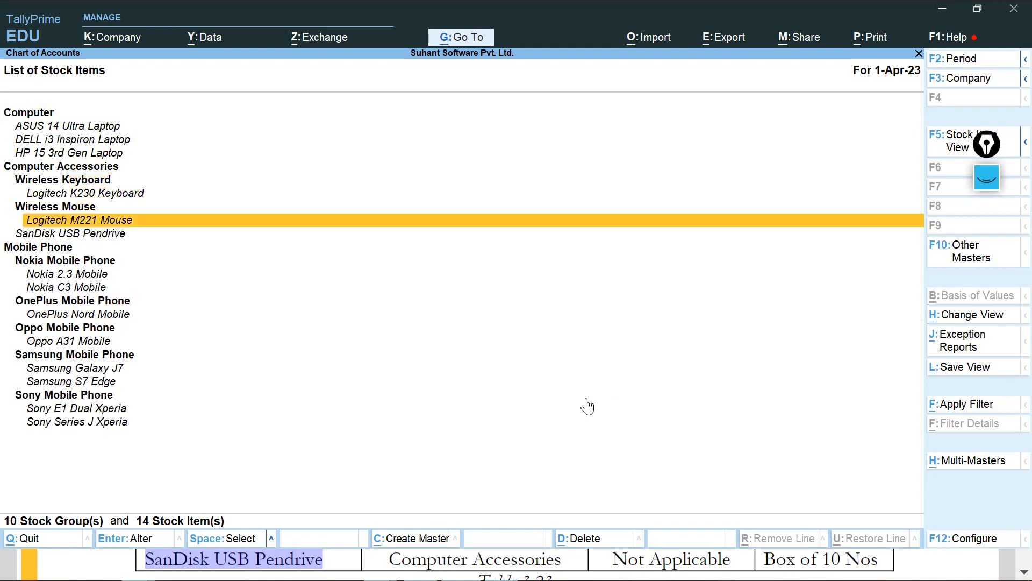
Step: Review the SanDisk USB Pendrive and the Mobile Phone subgroups with their items, down to Sony Series J Xperia
key("Down")
key("Down")
key("Down")
key("Down")
key("Down")
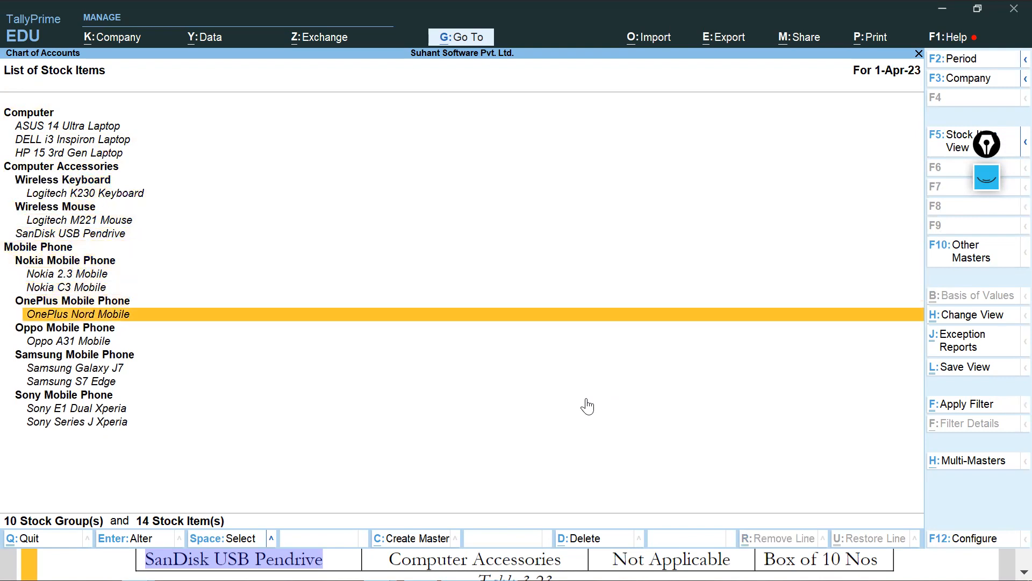
key("Down")
key("Down")
key("Down")
key("Down")
key("Down")
key("Down")
key("Down")
key("Down")
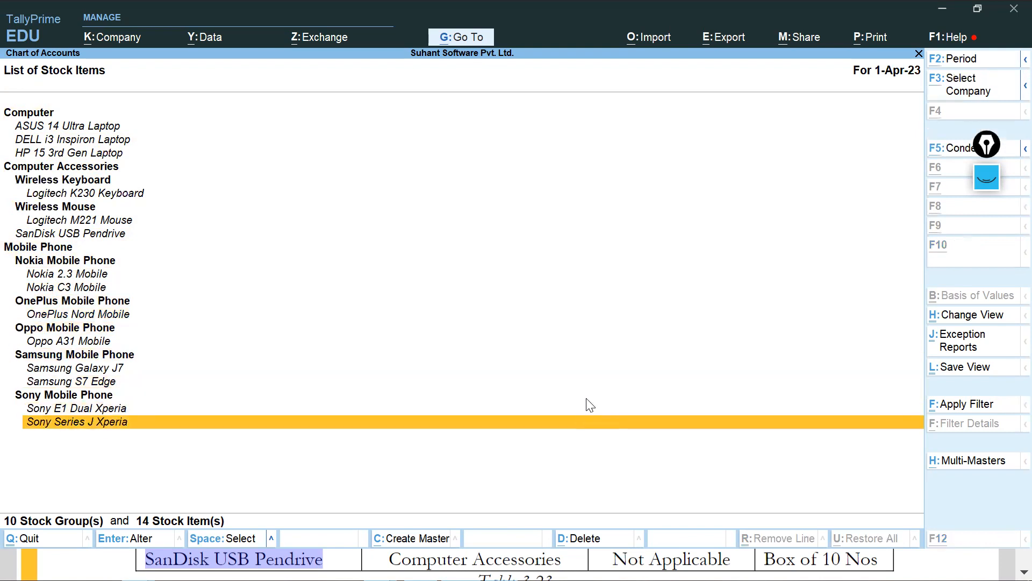
Step: Switch to the PDF guide and read the multiple stock item creation steps through Figure 3.30 and the item list in Figure 3.31
key("alt+Tab")
scroll(591, 411, "down", 5)
scroll(597, 413, "up", 2)
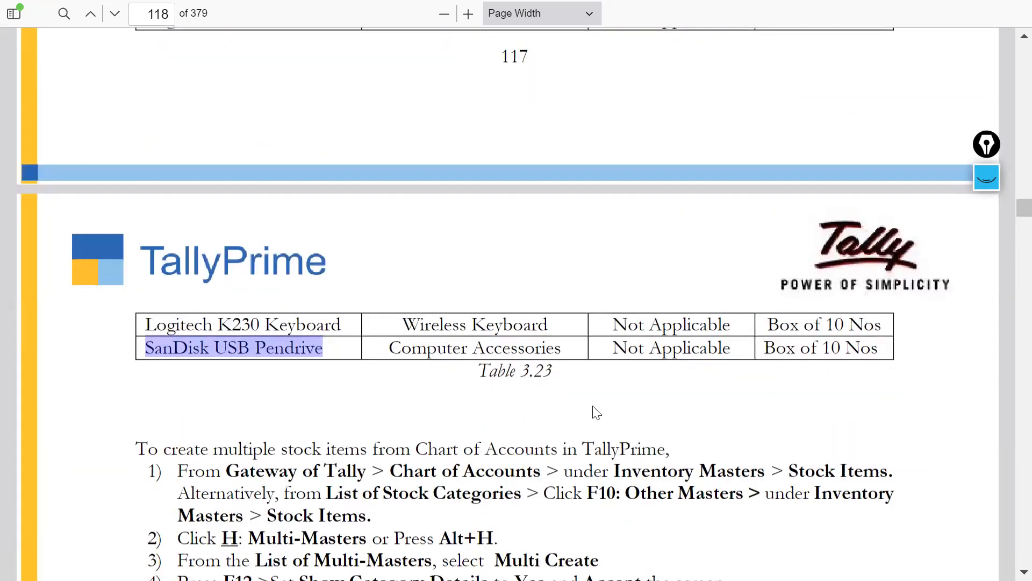
scroll(597, 413, "down", 4)
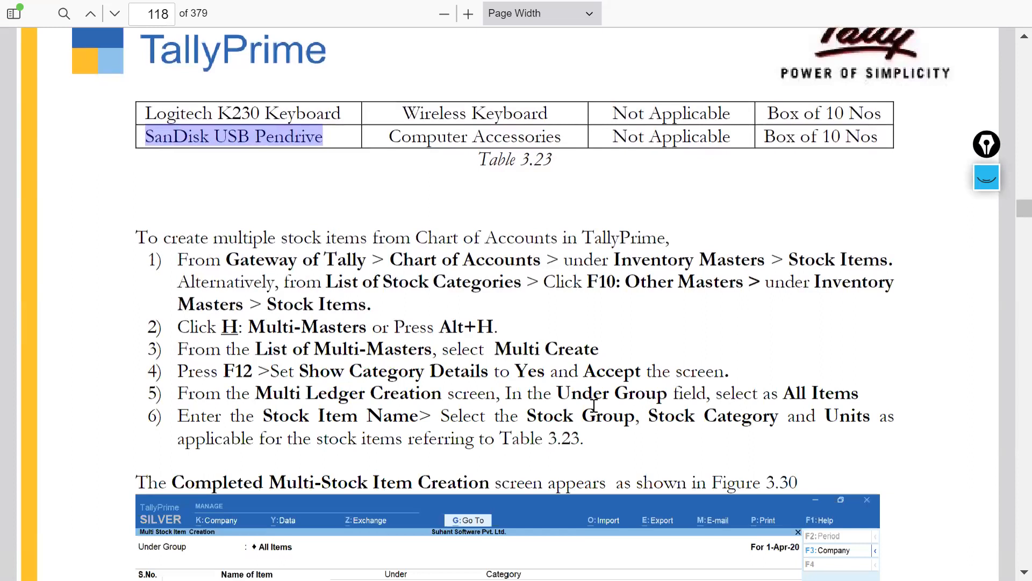
scroll(593, 406, "down", 6)
scroll(594, 405, "down", 5)
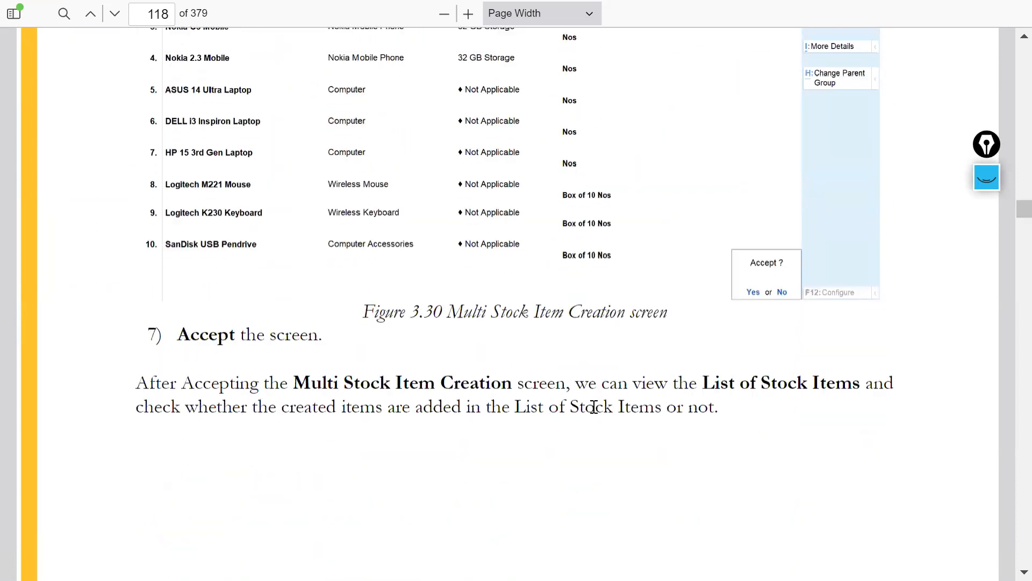
scroll(594, 406, "down", 18)
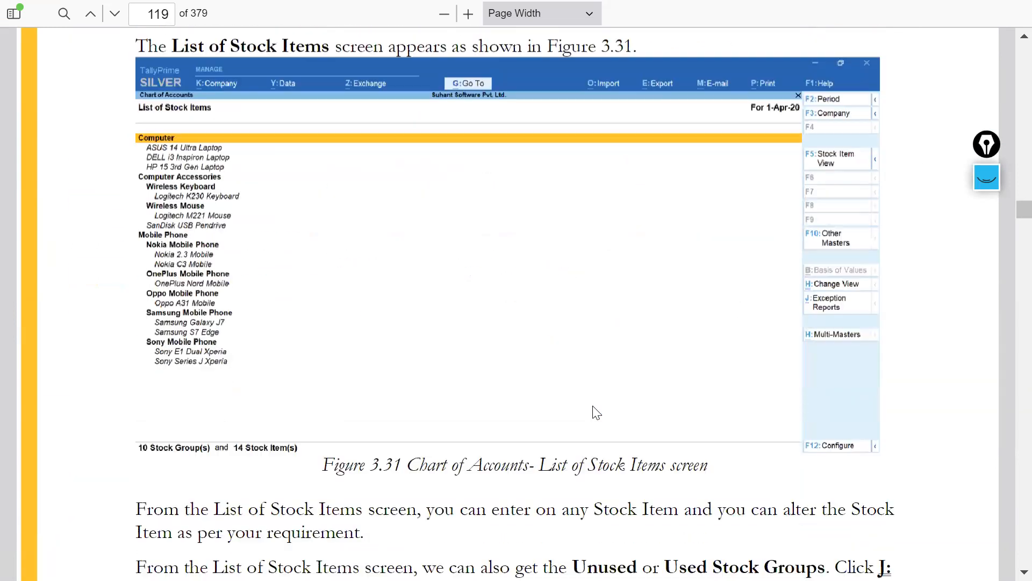
Step: Read in the guide how to display the Statistics report and examine it in Figure 3.32
scroll(597, 413, "down", 20)
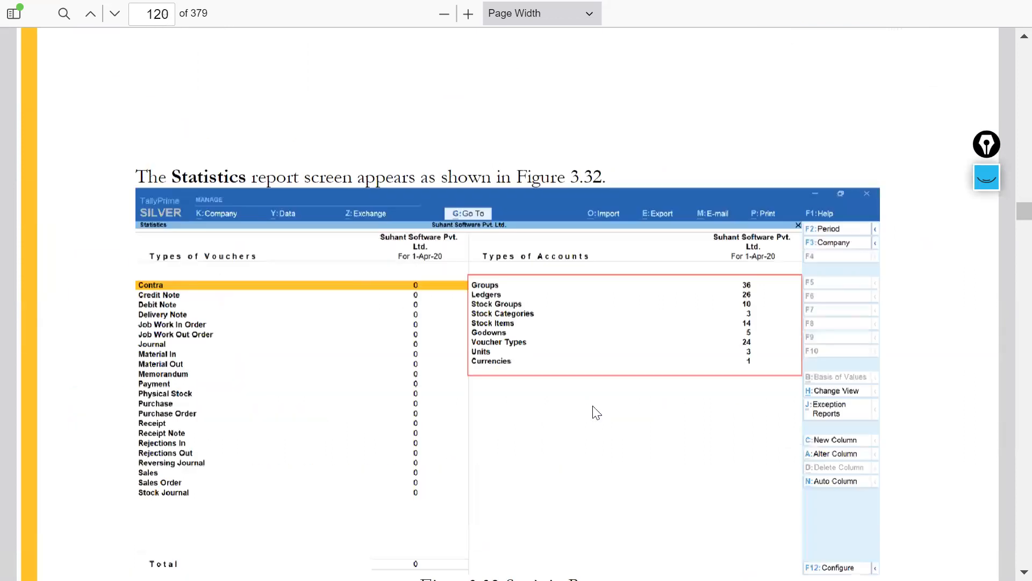
scroll(594, 411, "up", 5)
scroll(594, 412, "down", 5)
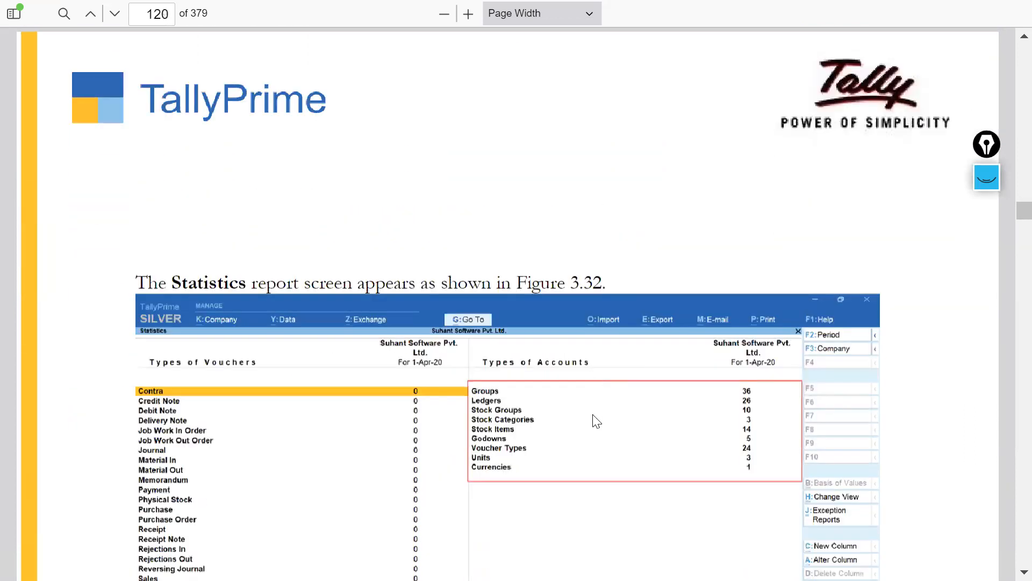
key("alt+Tab")
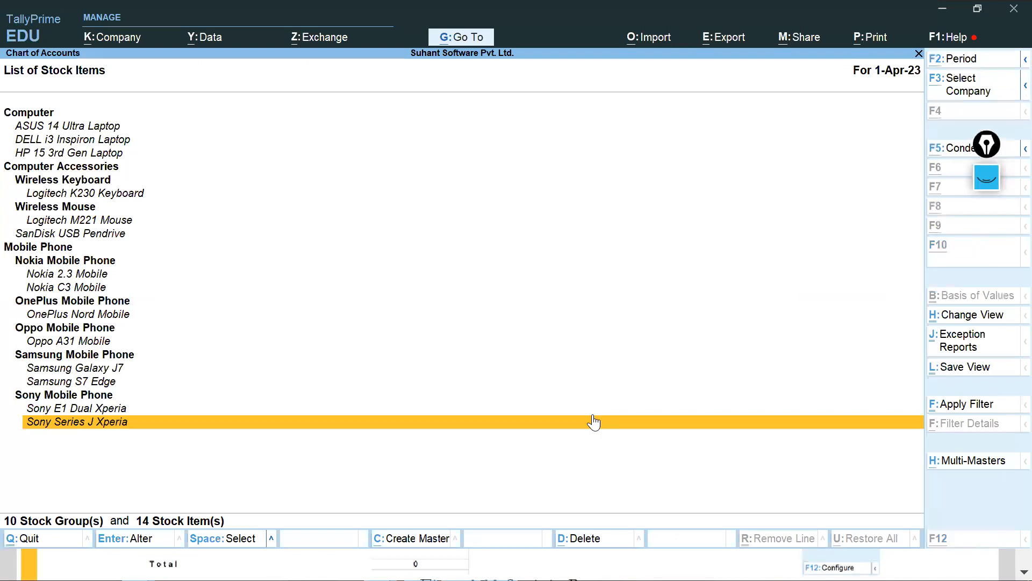
key("alt+Tab")
scroll(590, 392, "up", 10)
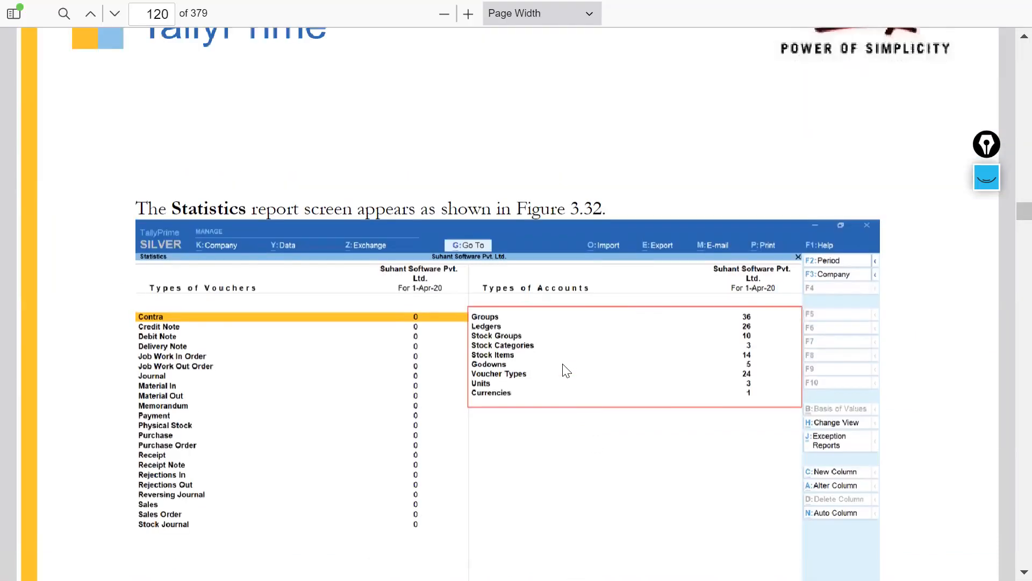
scroll(559, 365, "up", 8)
scroll(559, 363, "down", 2)
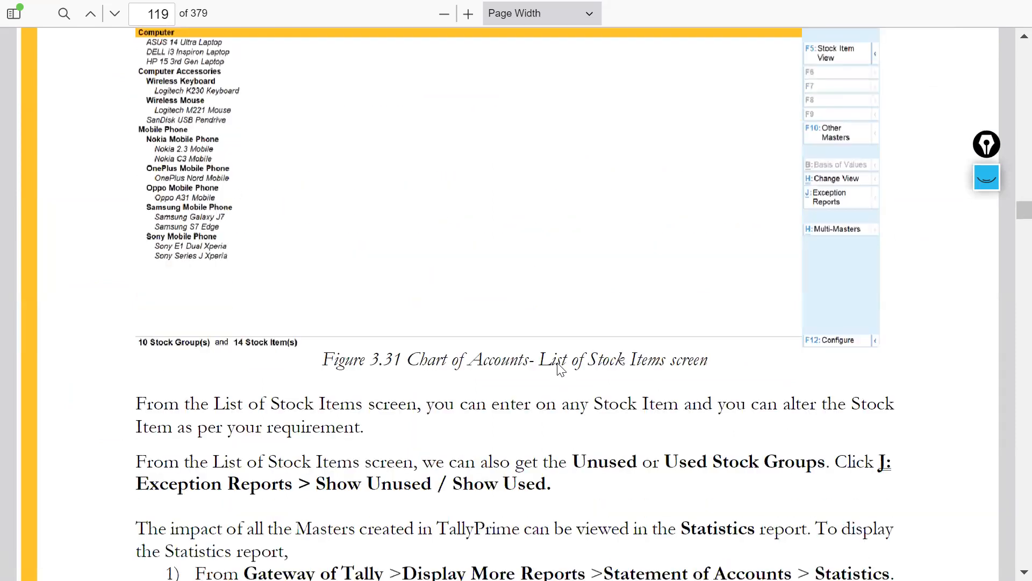
scroll(559, 363, "down", 12)
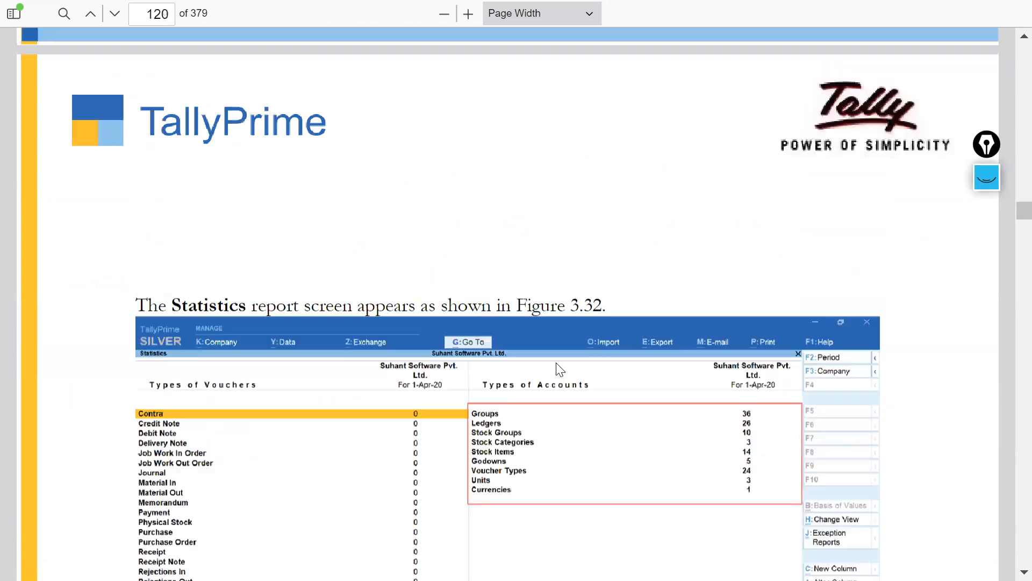
Step: Switch to TallyPrime and open the Statistics report by searching the report list for STAT
key("alt+Tab")
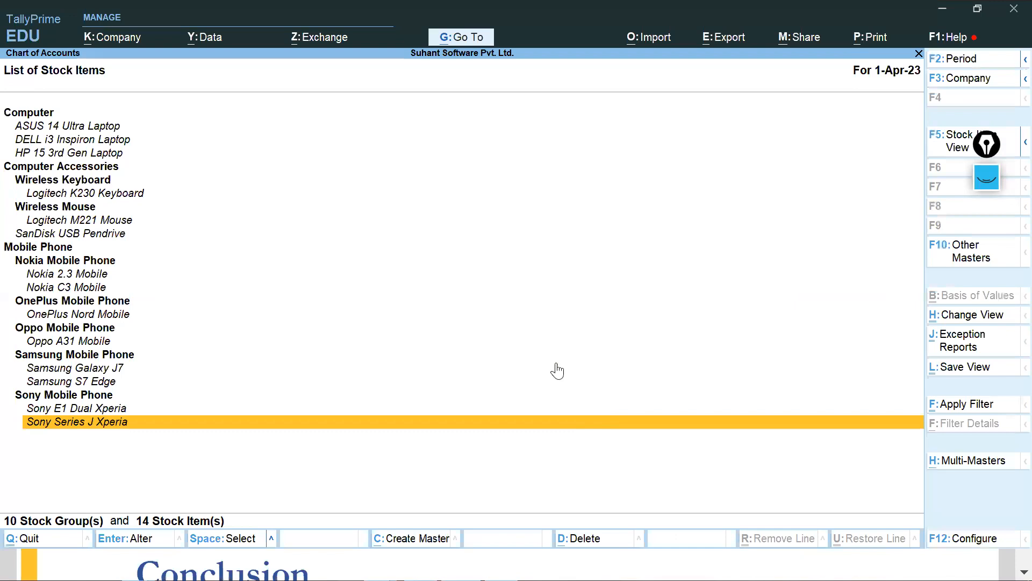
key("alt+g")
type("ST")
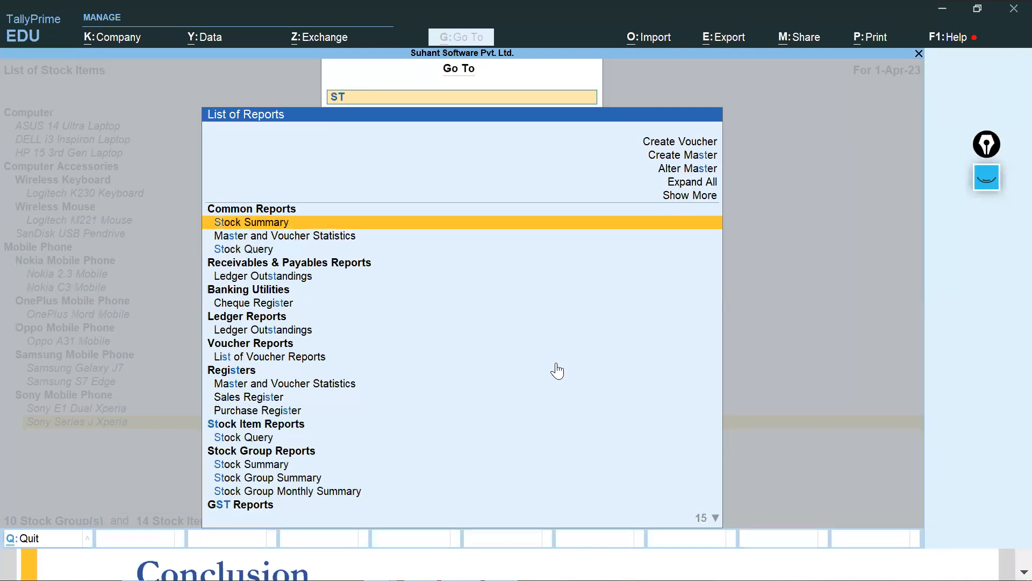
type("AT")
key("Down")
key("Down")
key("Down")
key("Down")
key("Down")
key("Down")
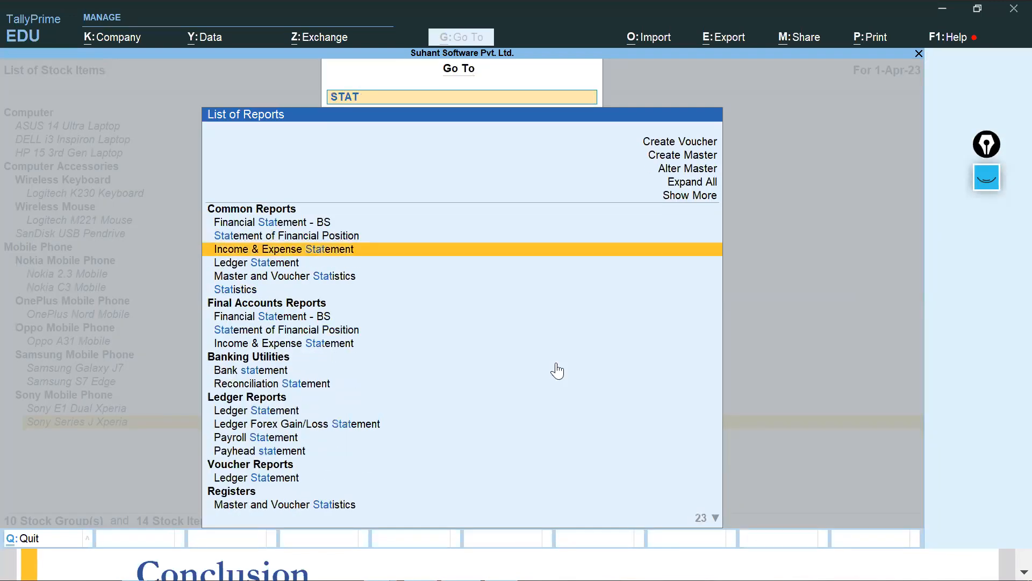
key("Up")
key("Return")
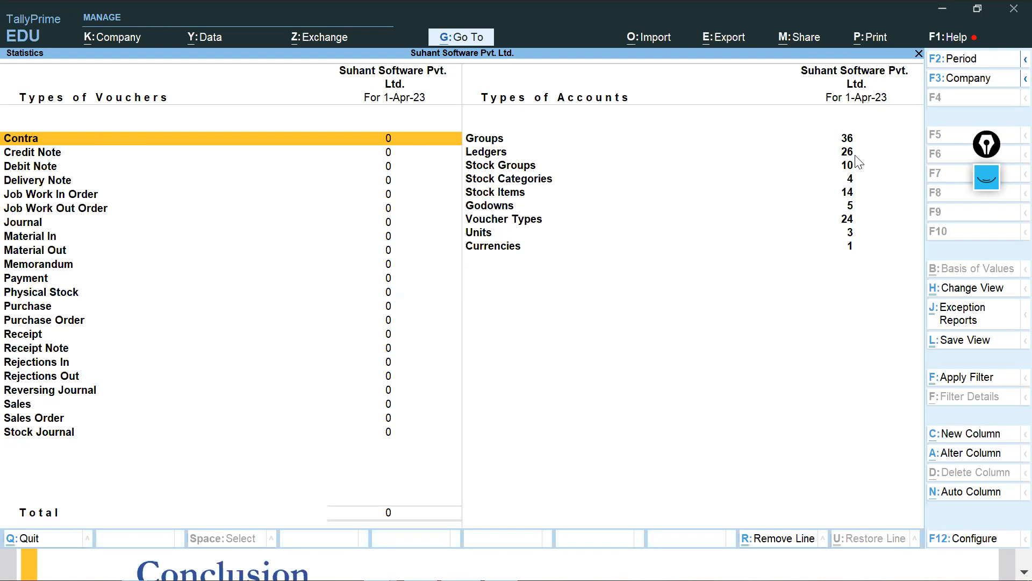
Step: Drill down from the Statistics report into the List of Groups and the List of Ledgers, returning to the report
left_click(833, 143)
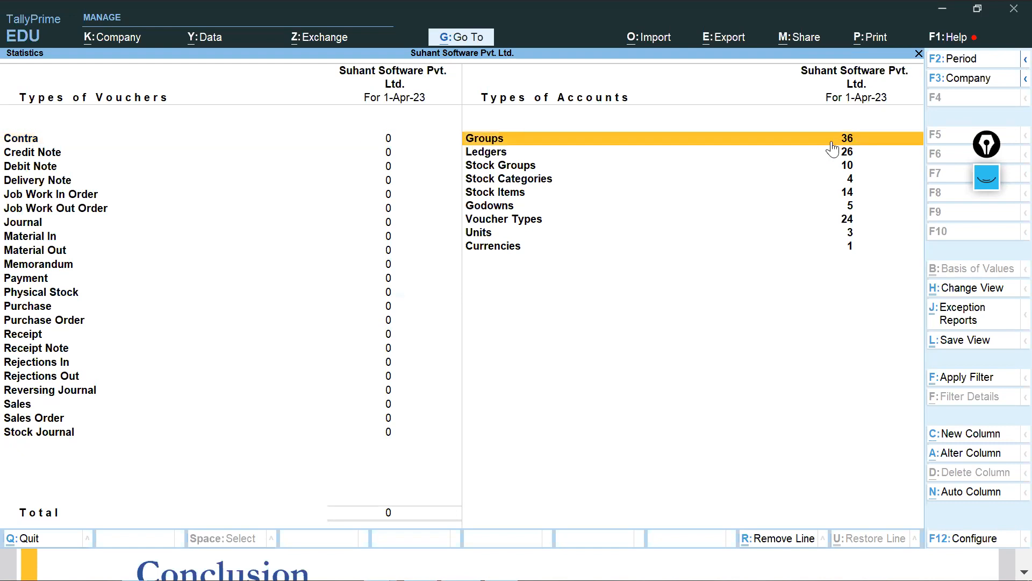
left_click(831, 143)
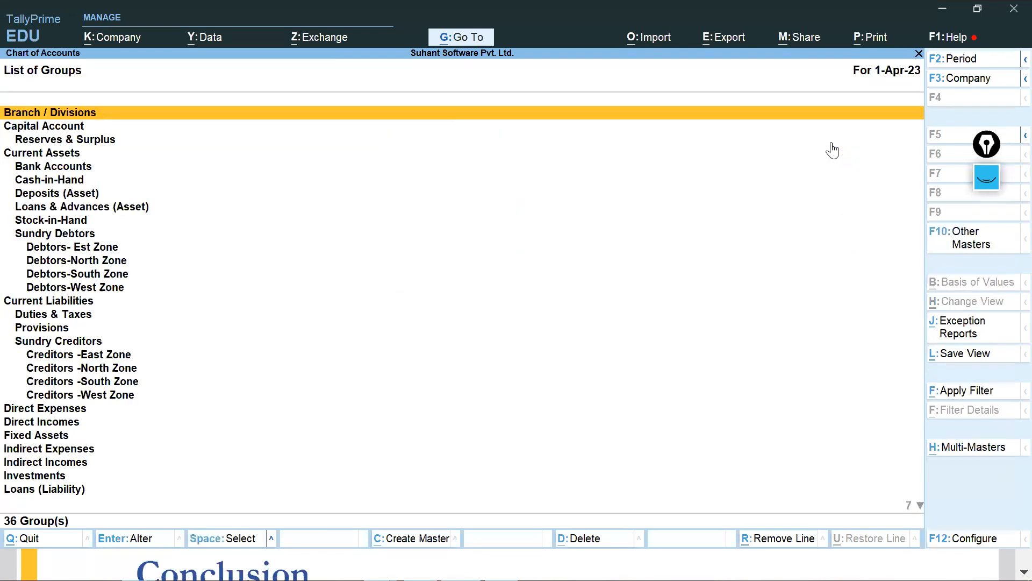
key("Escape")
key("Down")
key("Return")
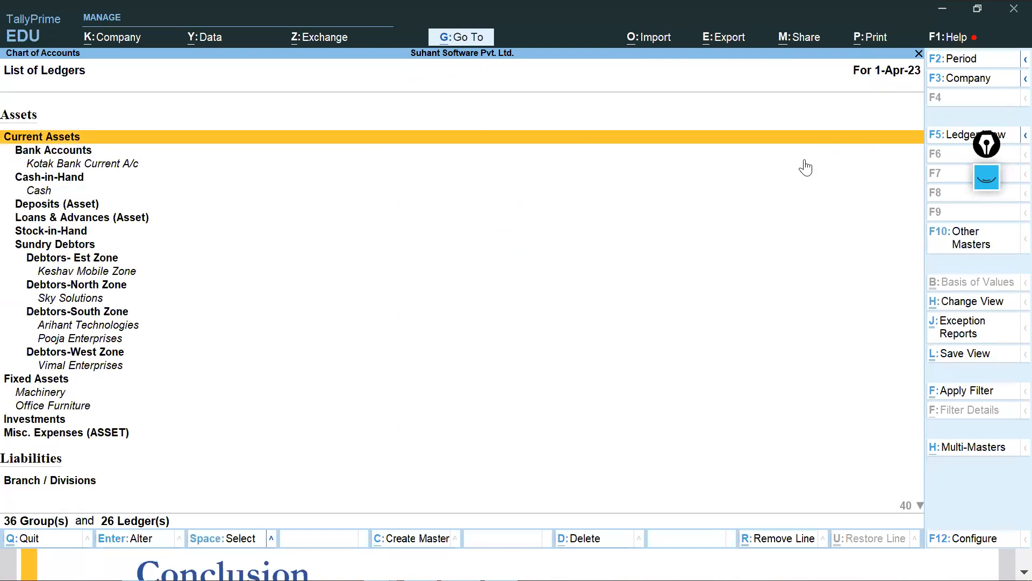
key("Escape")
Step: View the Stock Groups and Stock Categories lists from the Statistics report and go through the remaining masters down to Units
key("Down")
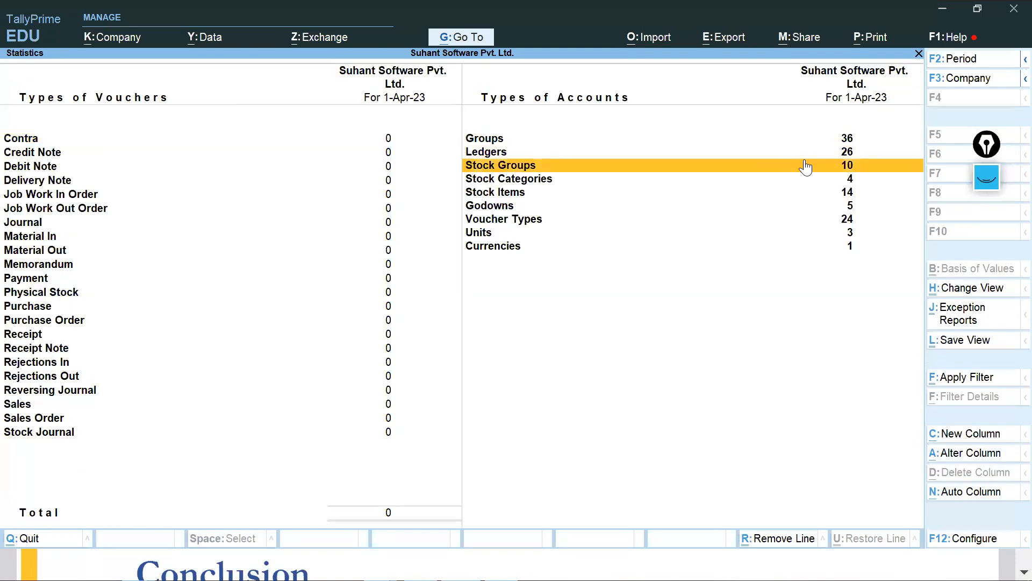
key("Return")
key("Escape")
key("Down")
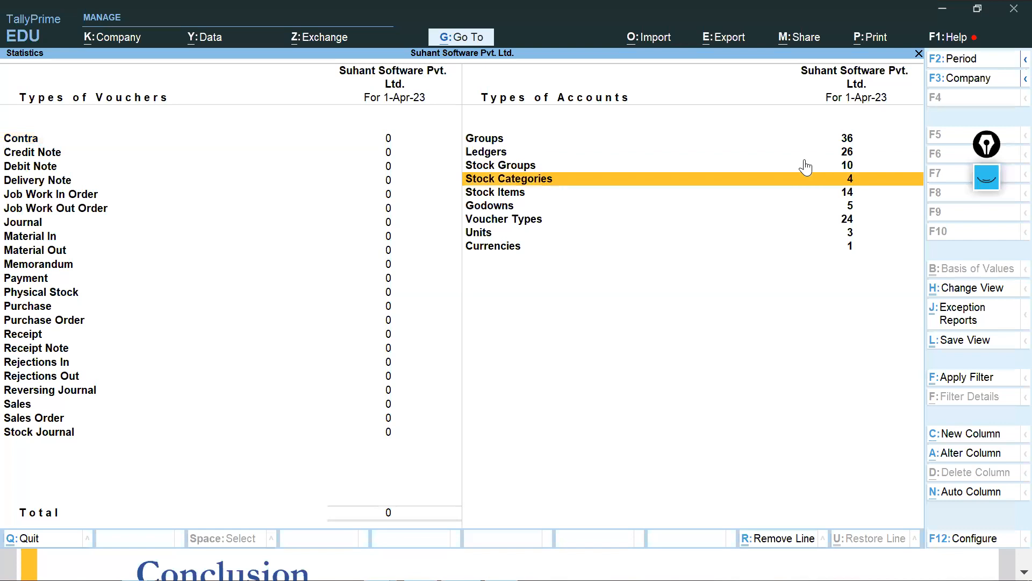
key("Return")
key("Escape")
key("Down")
key("Down")
key("Down")
key("Down")
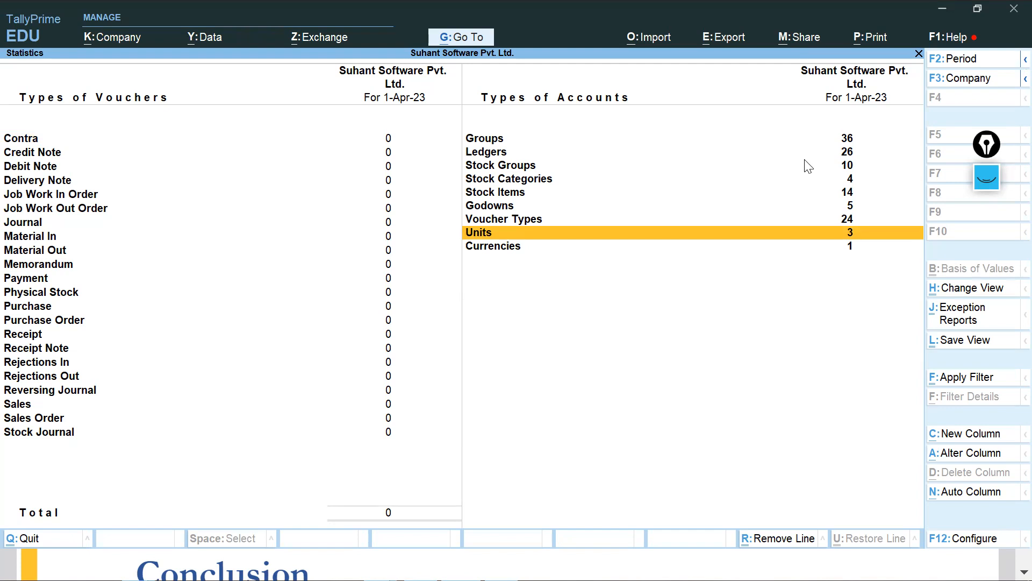
Step: Drill down from the Purchase voucher type into its monthly register and April vouchers, and return to the Statistics report
key("Left")
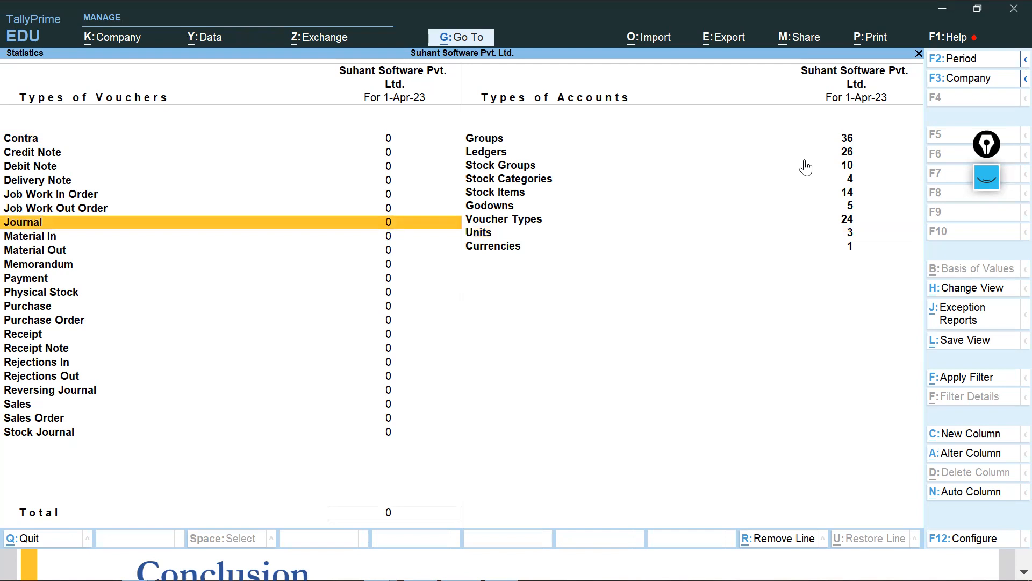
key("Down")
key("Down")
key("Down")
key("Down")
key("Down")
key("Down")
key("Return")
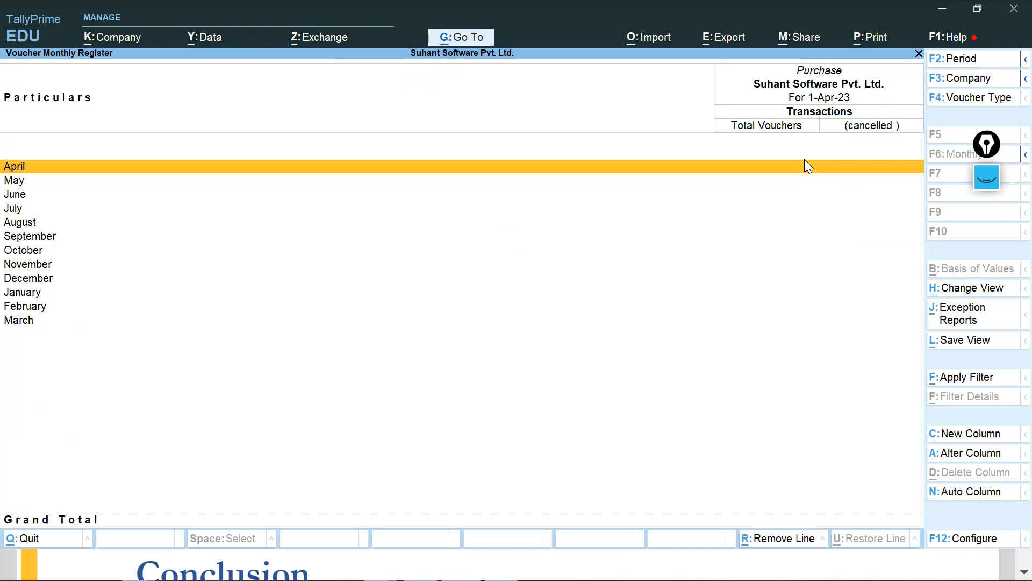
key("Return")
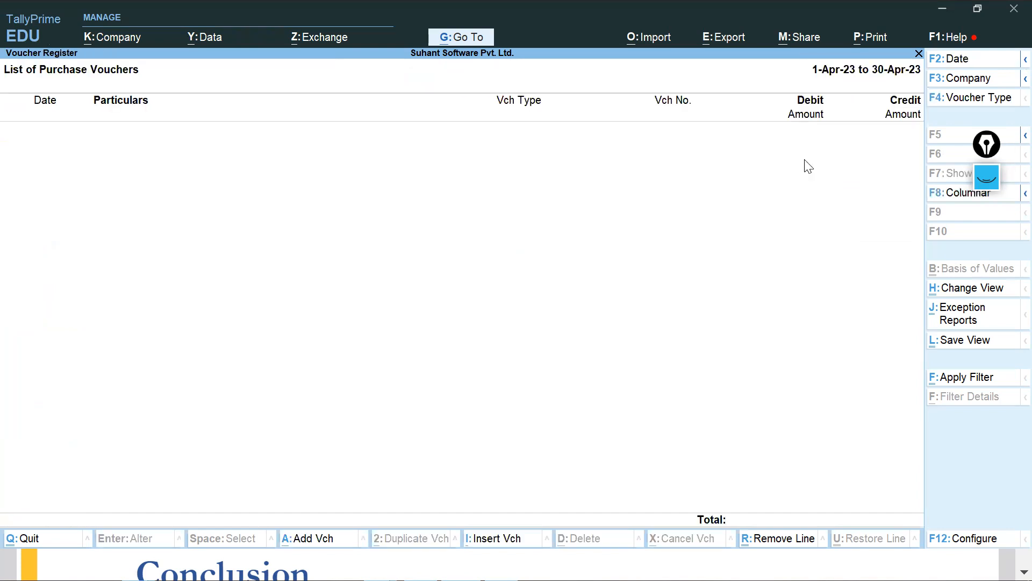
key("Escape")
key("Escape")
key("Escape")
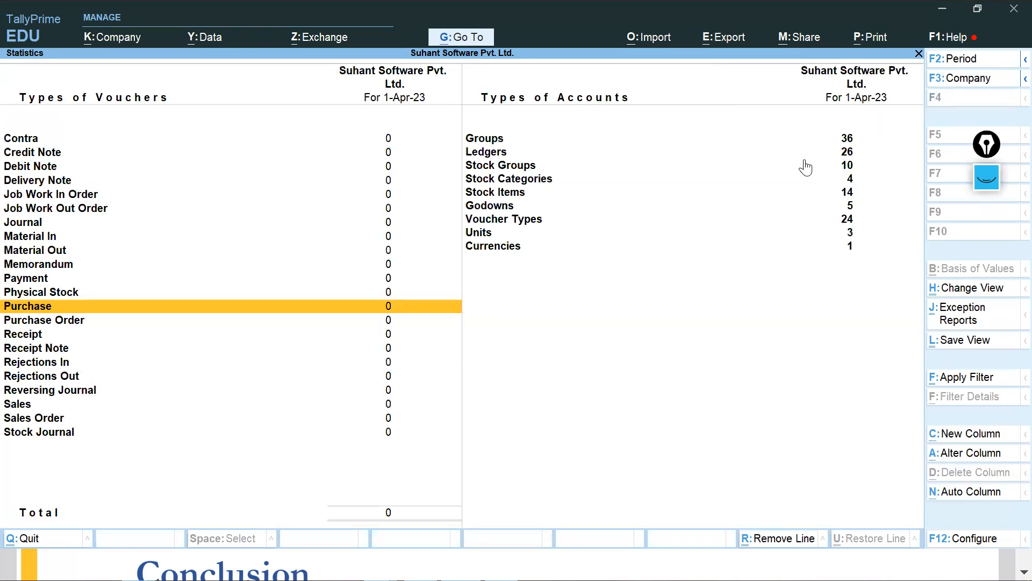
Step: Switch to the PDF guide and look through the Conclusion, Key Takeaways, Shortcut Keys and Practice Exercises up to Chapter 4
key("alt+Tab")
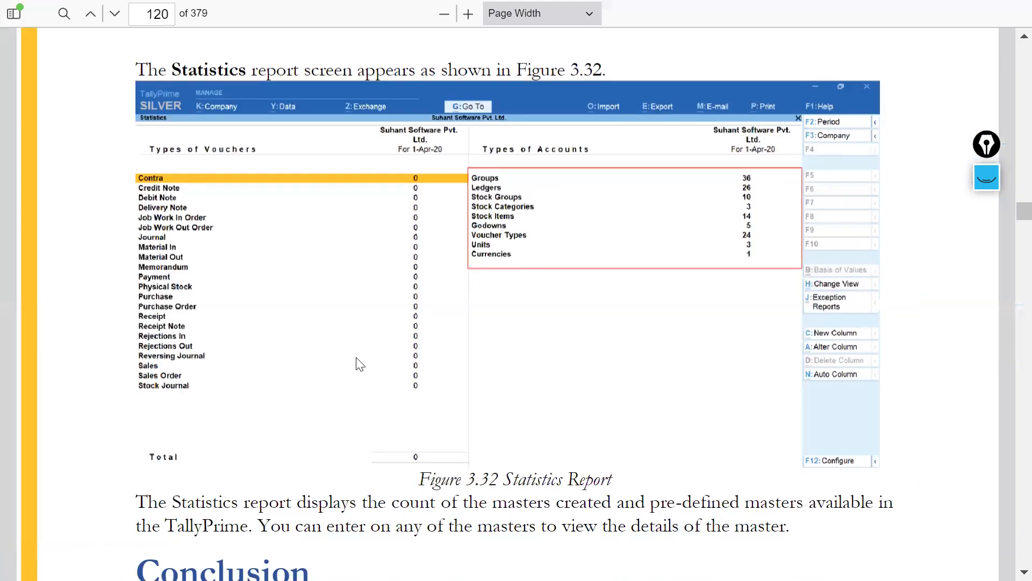
scroll(399, 355, "down", 8)
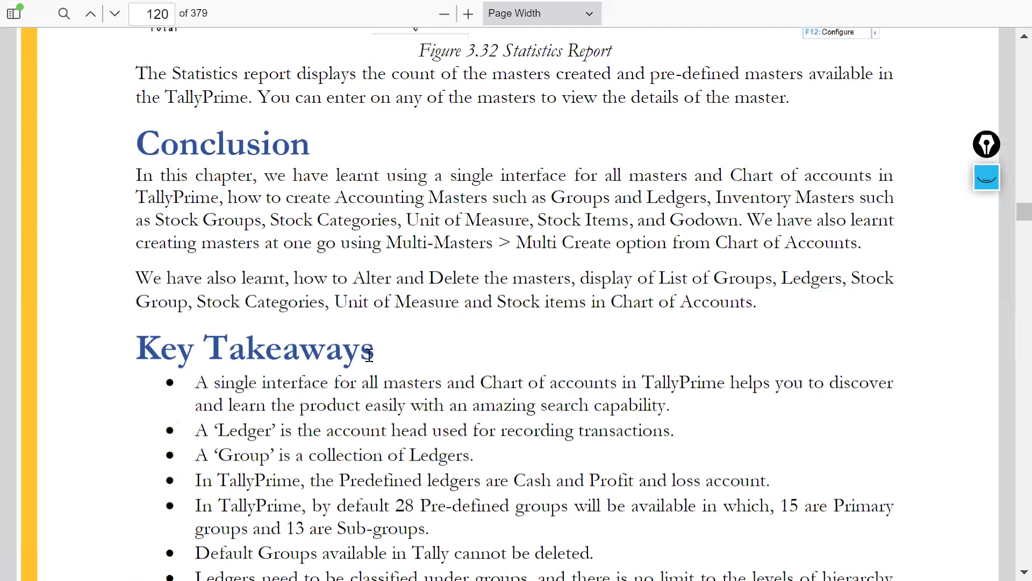
scroll(369, 355, "down", 6)
scroll(369, 355, "down", 6)
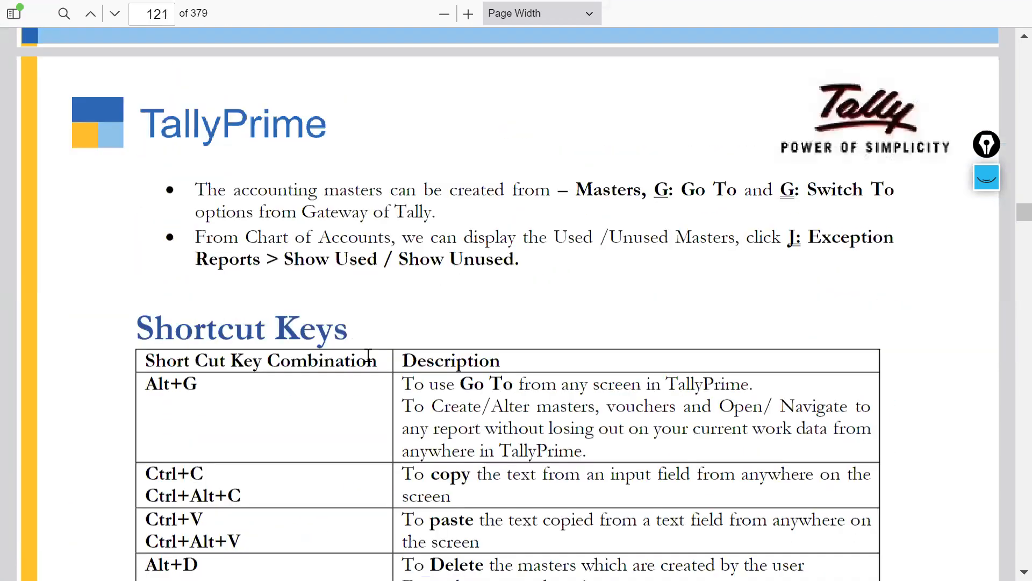
scroll(369, 358, "down", 5)
scroll(371, 360, "down", 3)
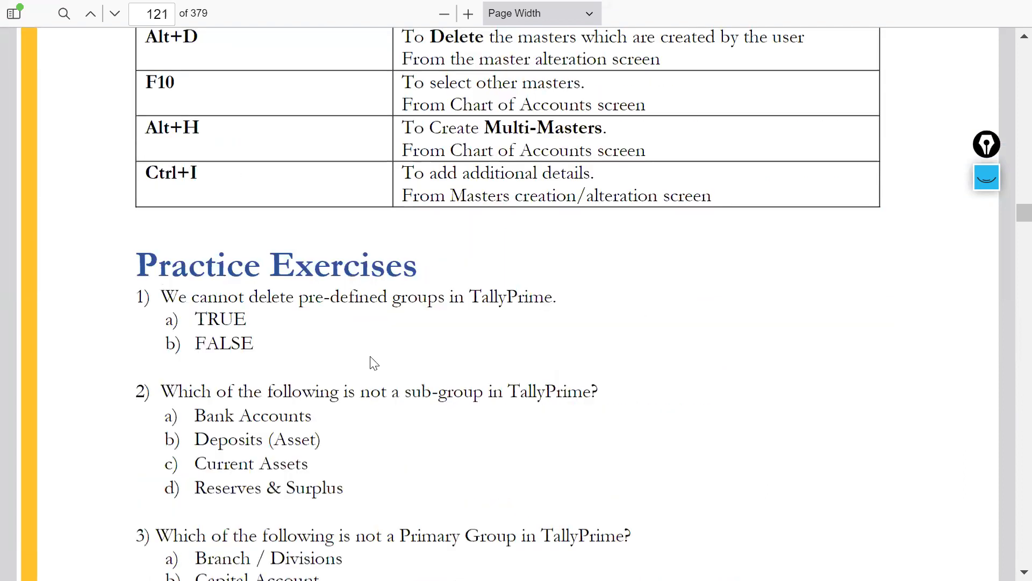
scroll(371, 363, "down", 20)
scroll(451, 395, "down", 12)
scroll(455, 398, "up", 3)
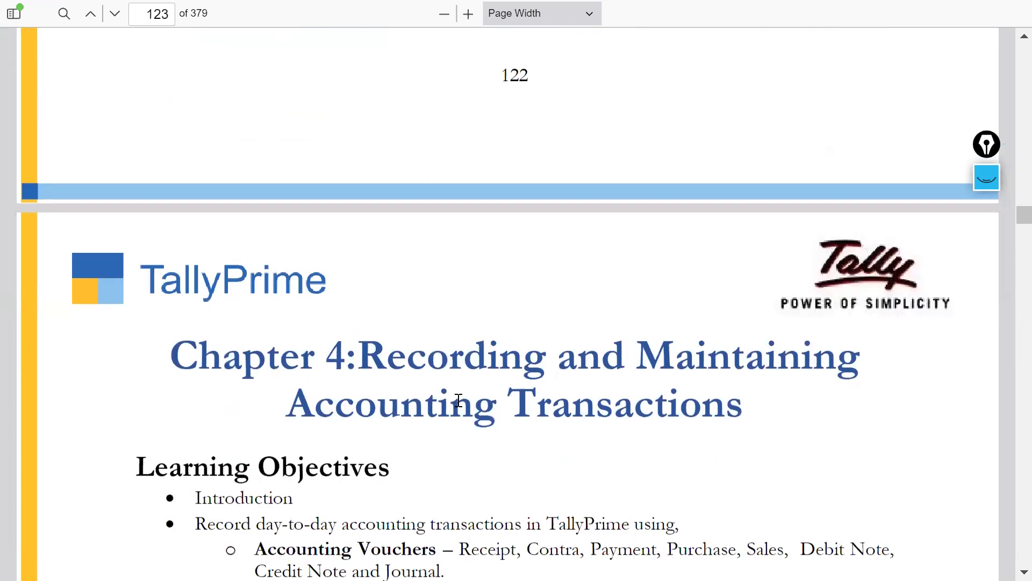
Step: Go back through the guide from the Practice Exercises to the multiple stock item creation instructions above Figure 3.30
scroll(458, 401, "up", 20)
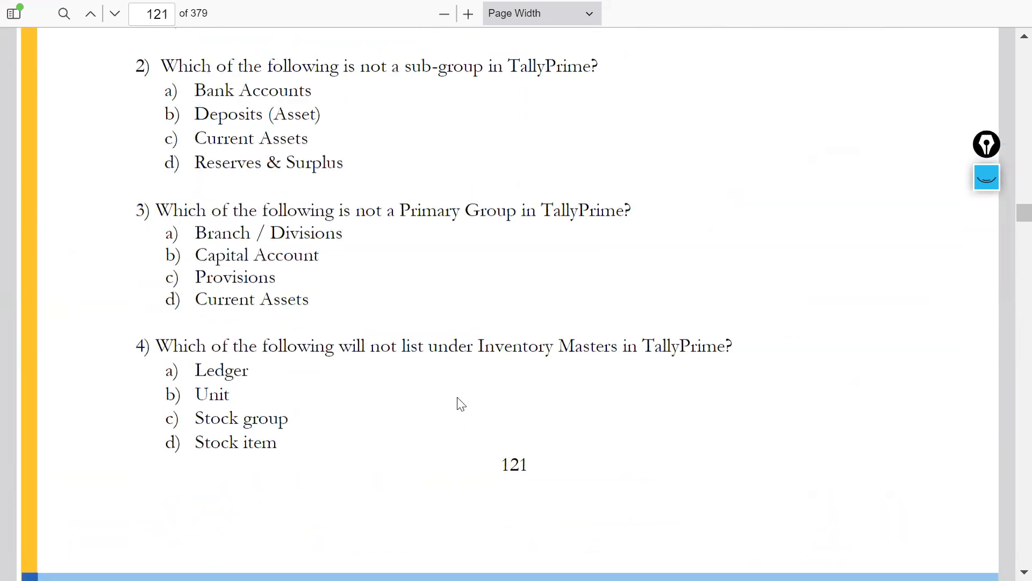
scroll(467, 393, "up", 10)
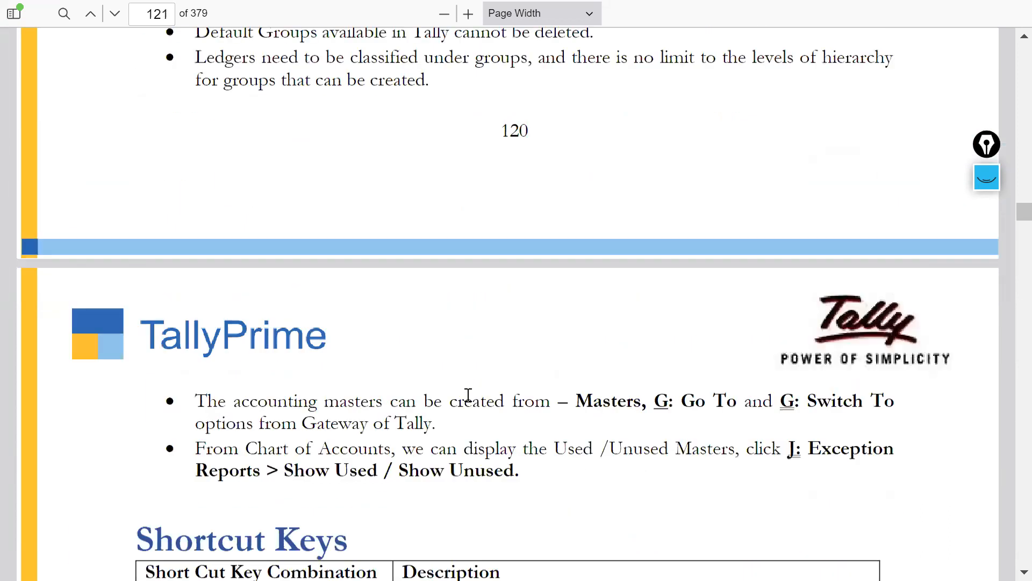
scroll(471, 394, "up", 3)
scroll(440, 399, "up", 10)
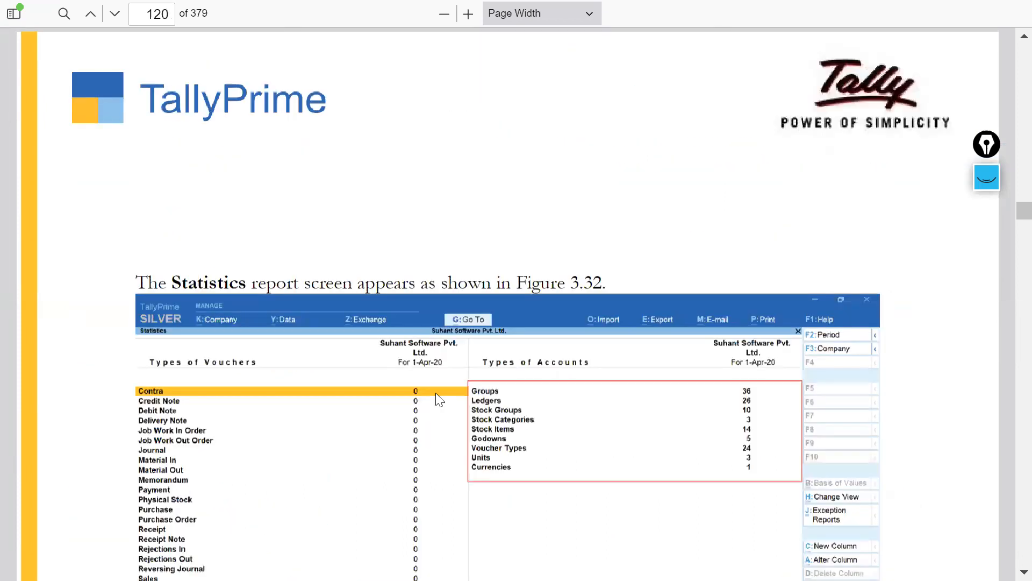
scroll(568, 385, "up", 8)
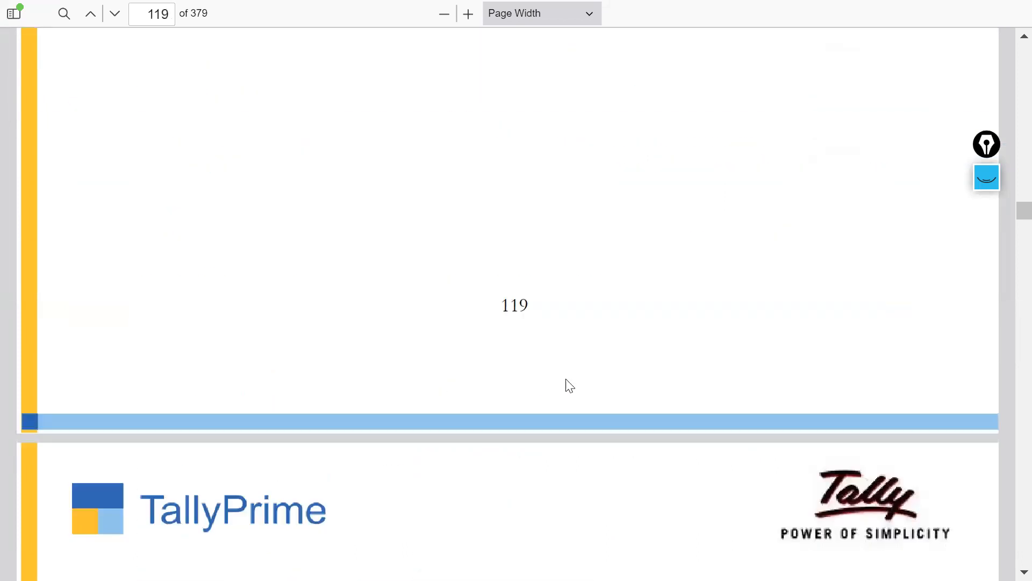
scroll(700, 364, "up", 10)
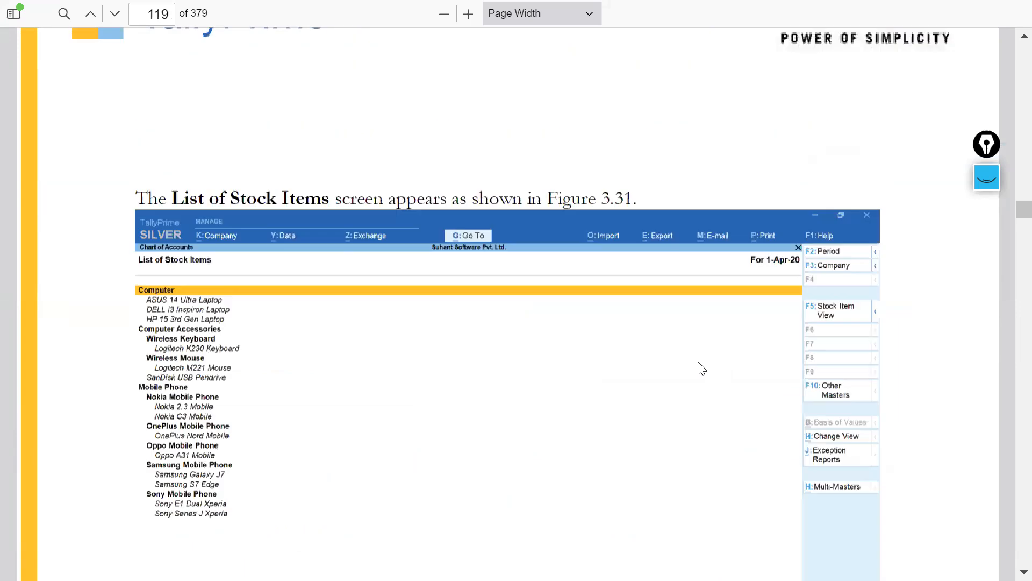
scroll(701, 368, "up", 8)
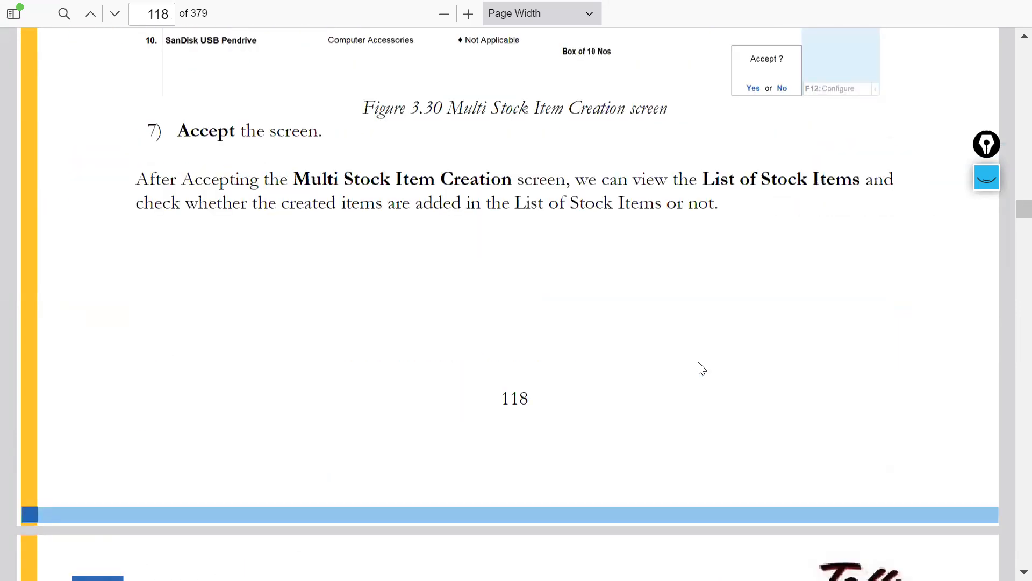
scroll(858, 344, "up", 9)
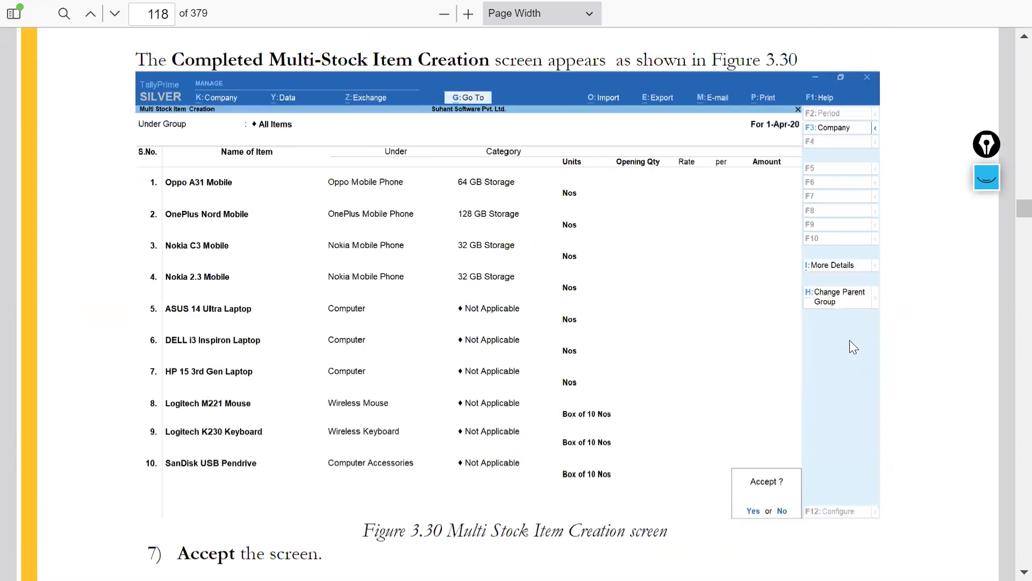
scroll(854, 347, "up", 3)
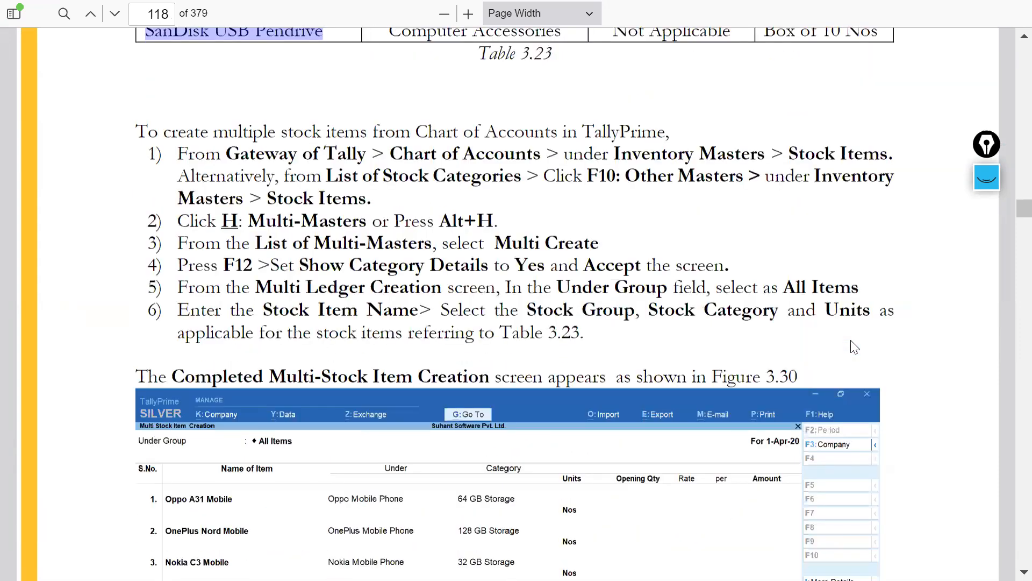